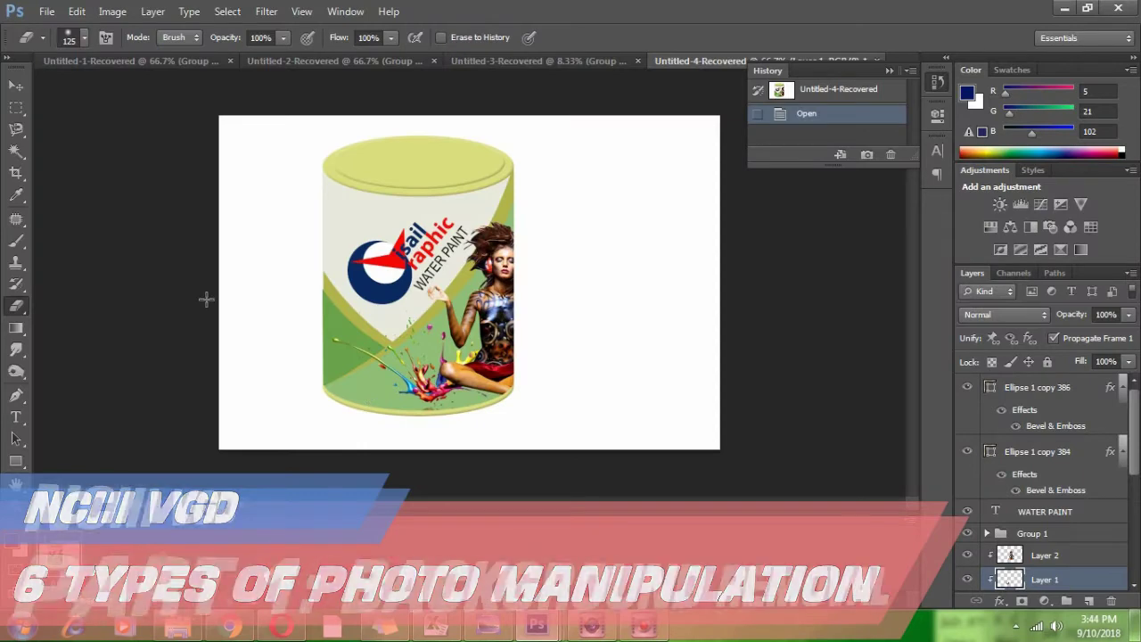
# Open the graduation portrait image from the Movie folder
pyautogui.click(14, 93)
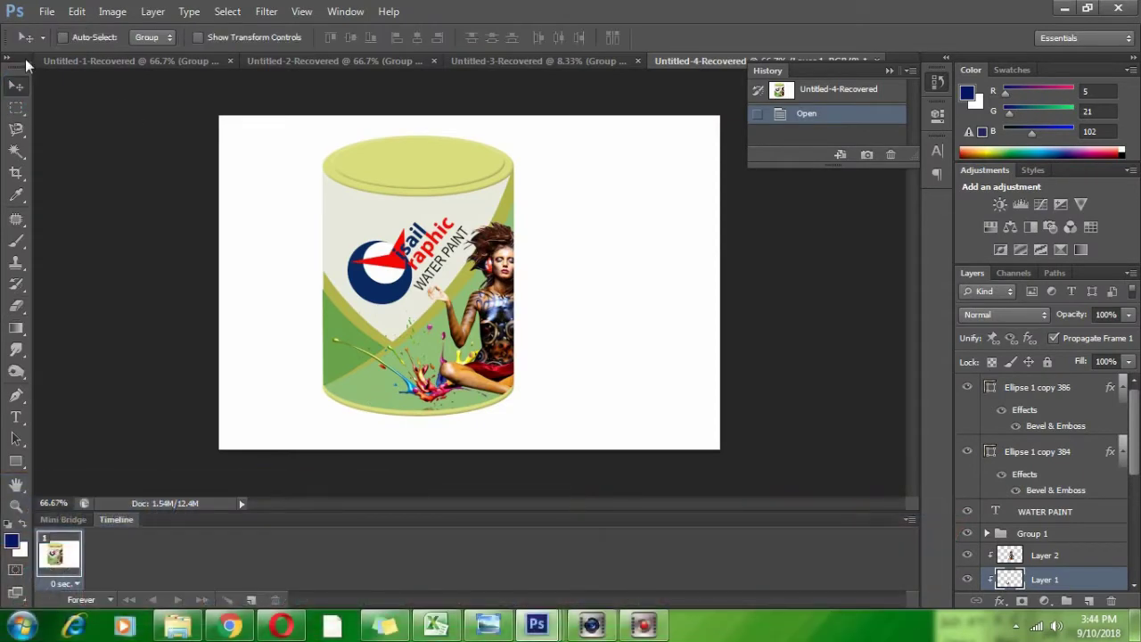
pyautogui.click(47, 12)
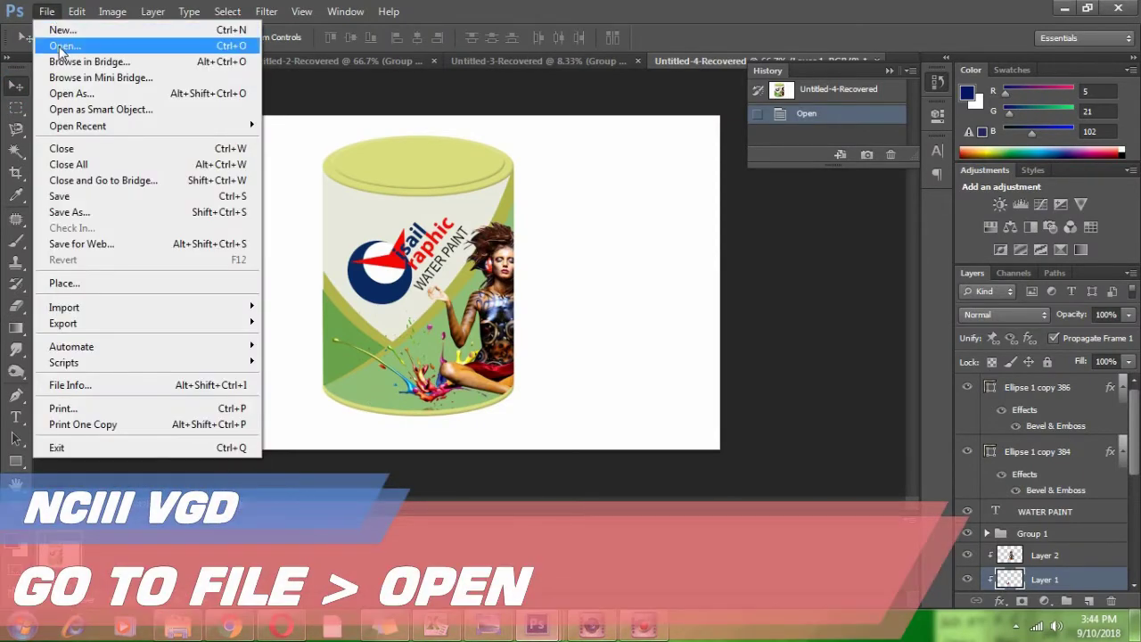
pyautogui.click(64, 45)
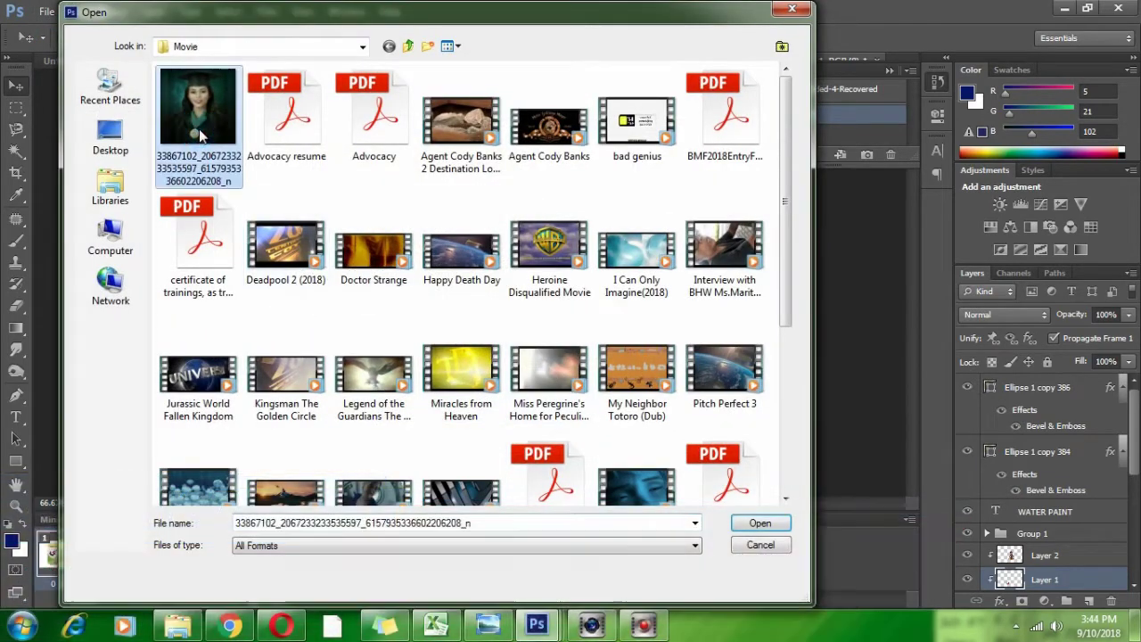
pyautogui.doubleClick(198, 127)
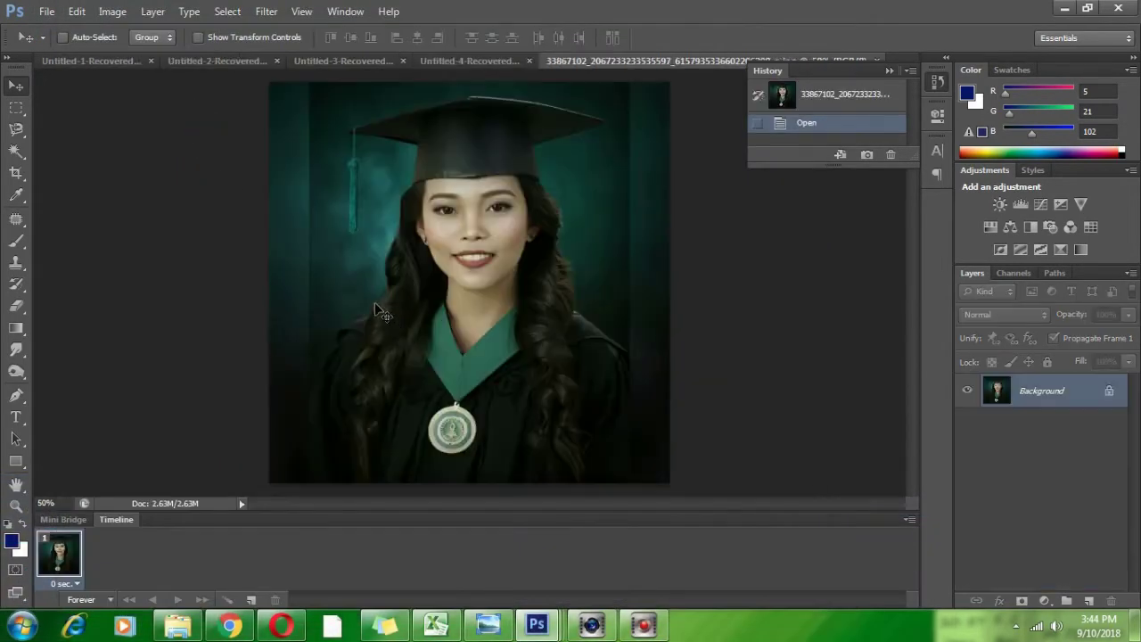
# Zoom the portrait to 200% and bring the lower part of the gown's left edge into view
pyautogui.hotkey('ctrl', '+')
pyautogui.hotkey('ctrl', '+')
pyautogui.hotkey('ctrl', '+')
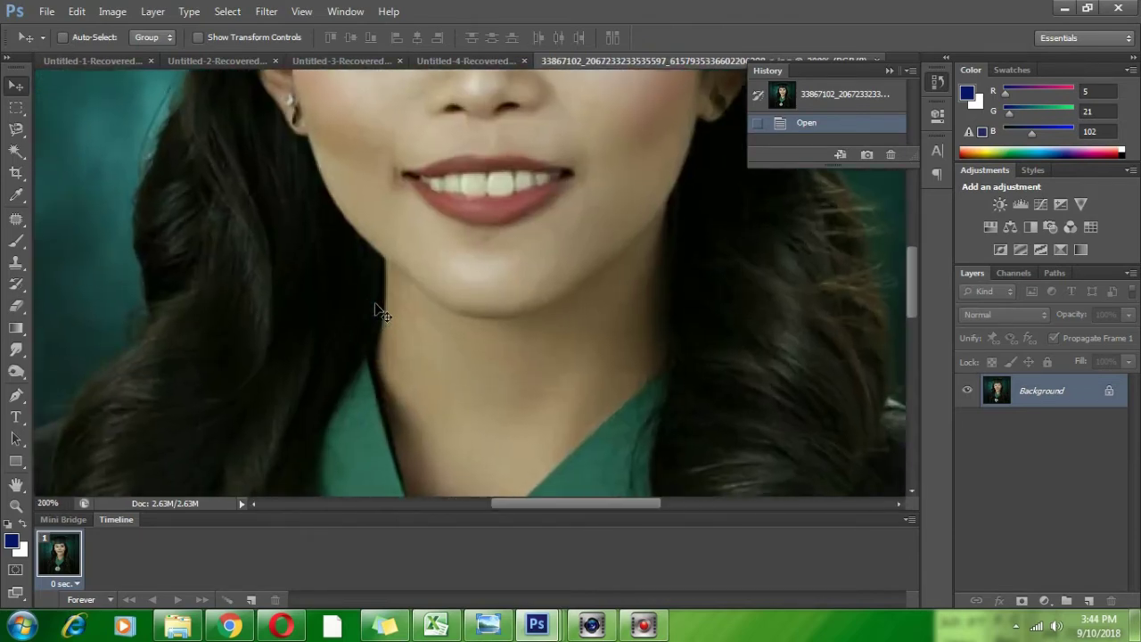
pyautogui.scroll(-5, 375, 304)
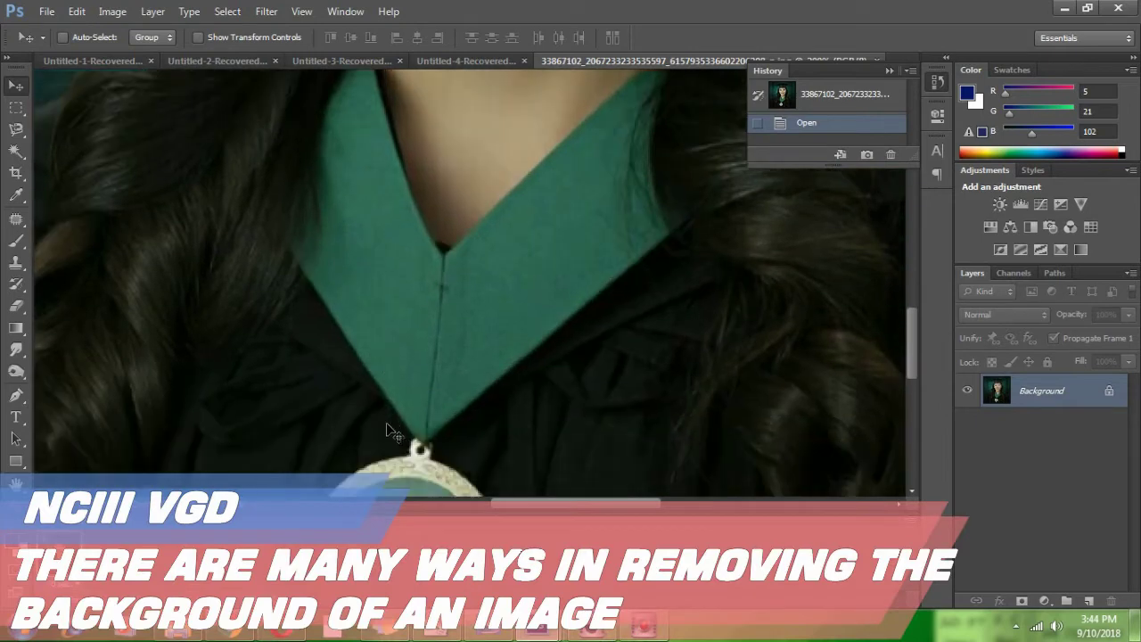
pyautogui.scroll(-3, 386, 430)
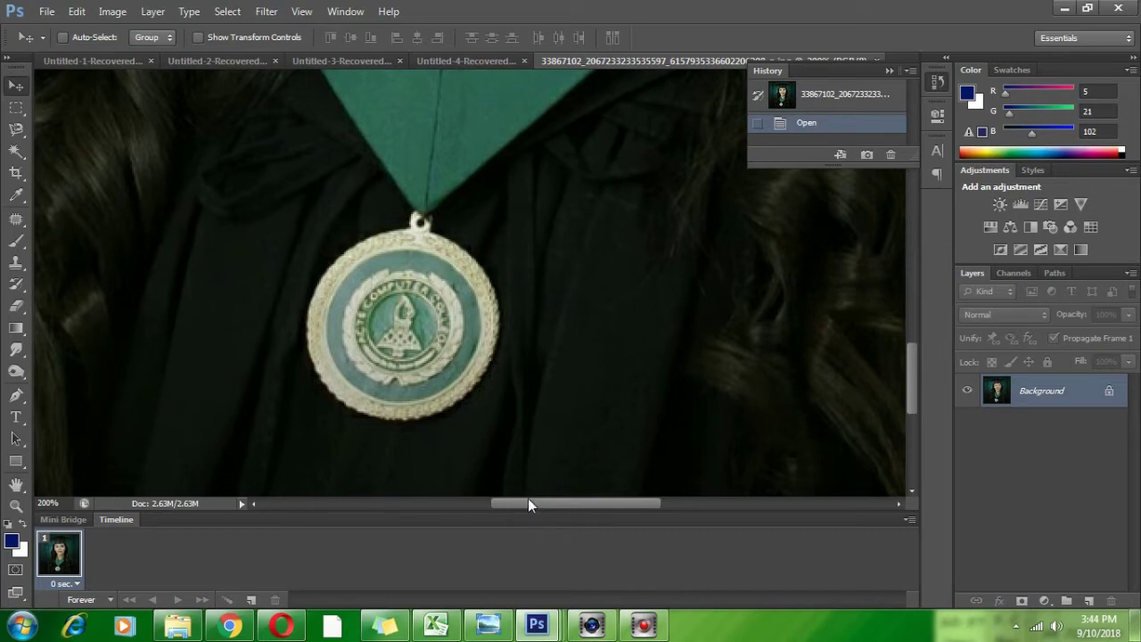
pyautogui.moveTo(528, 498); pyautogui.dragTo(423, 500)
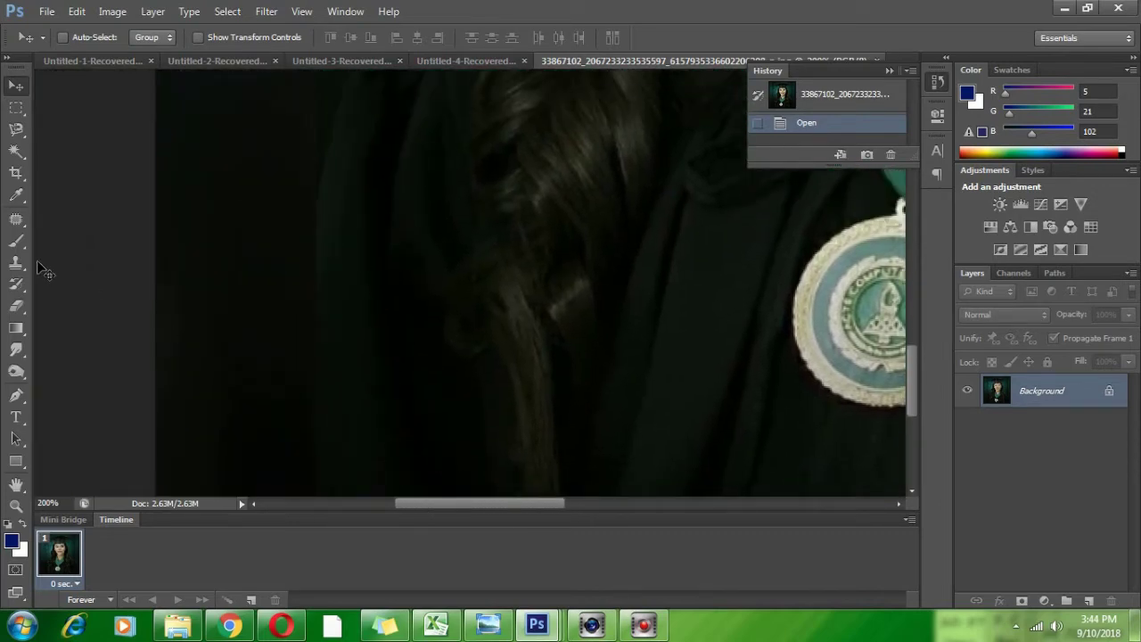
pyautogui.click(17, 131)
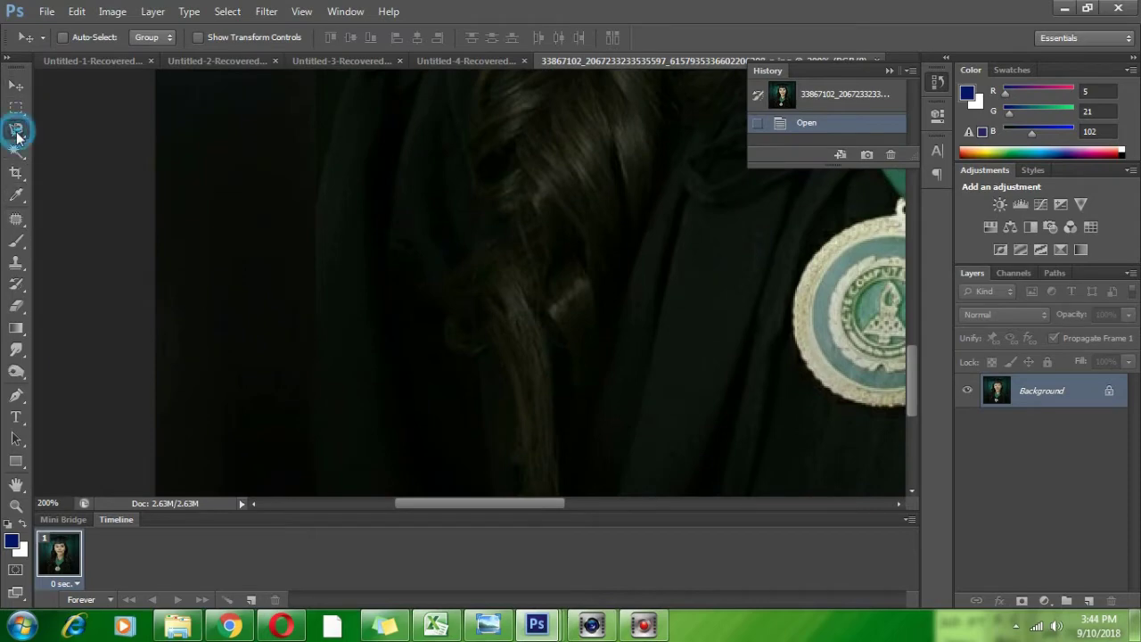
pyautogui.click(71, 137)
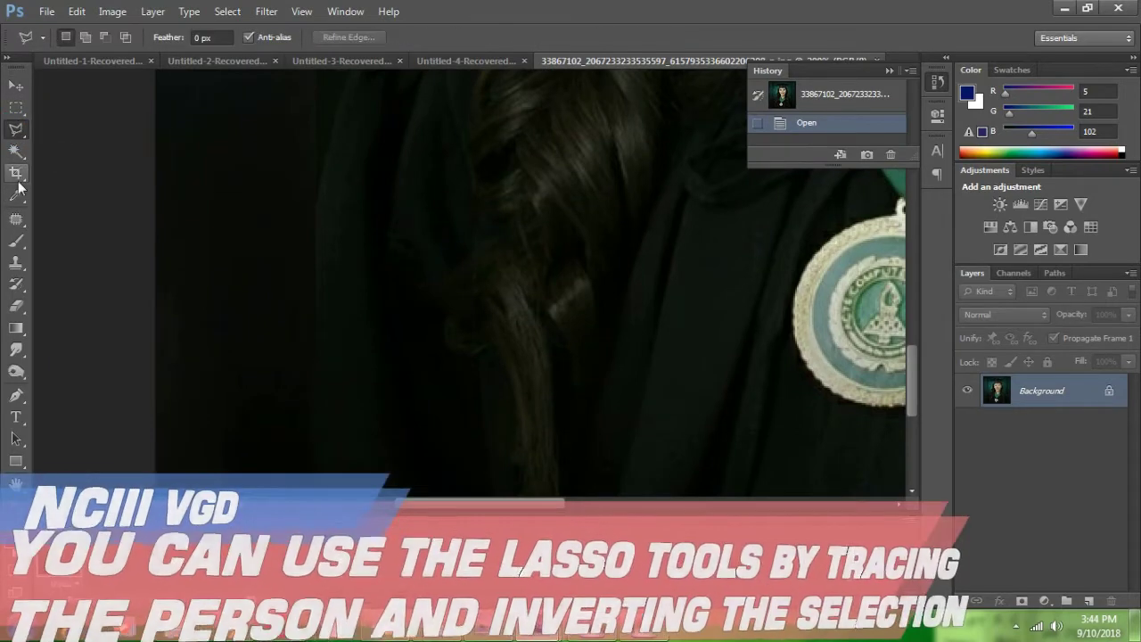
pyautogui.moveTo(15, 131); pyautogui.dragTo(42, 129)
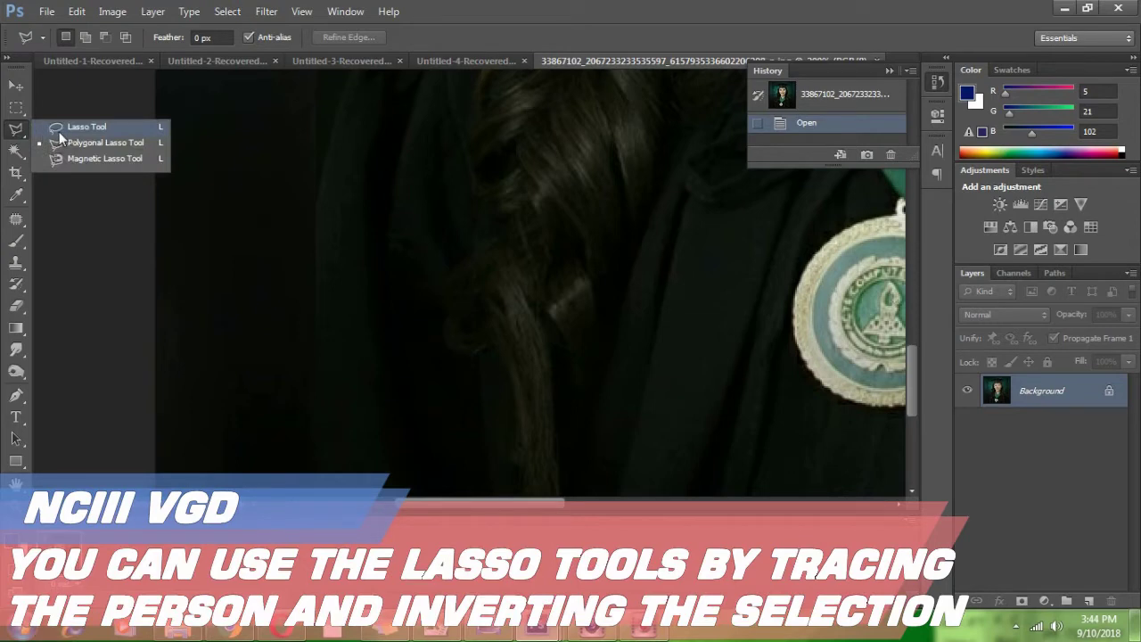
pyautogui.click(59, 131)
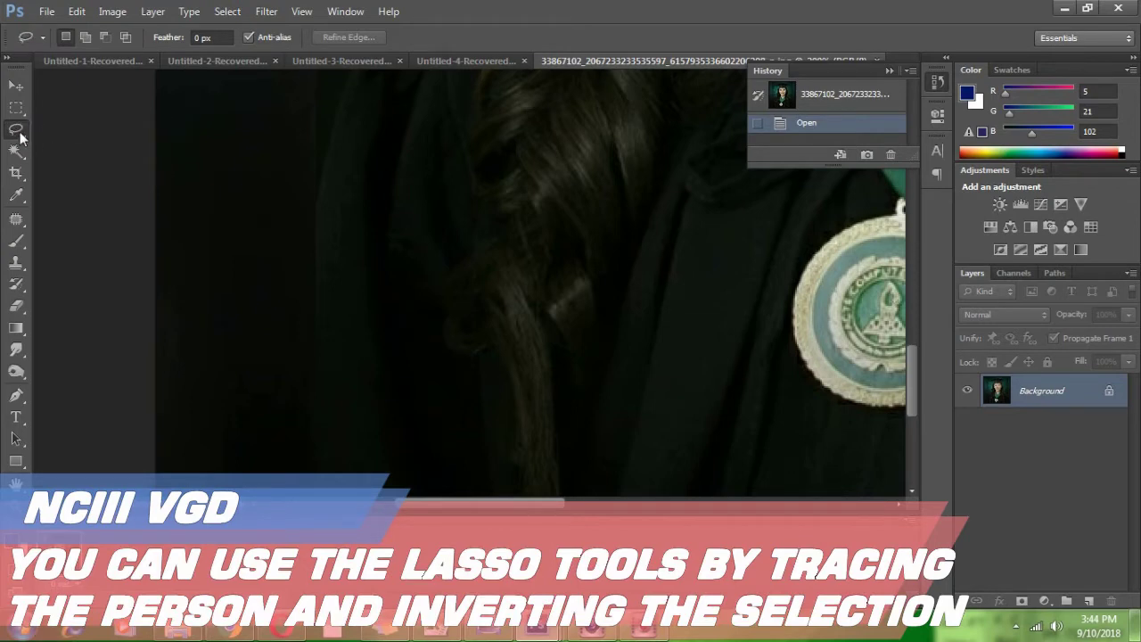
pyautogui.moveTo(14, 130); pyautogui.dragTo(23, 131)
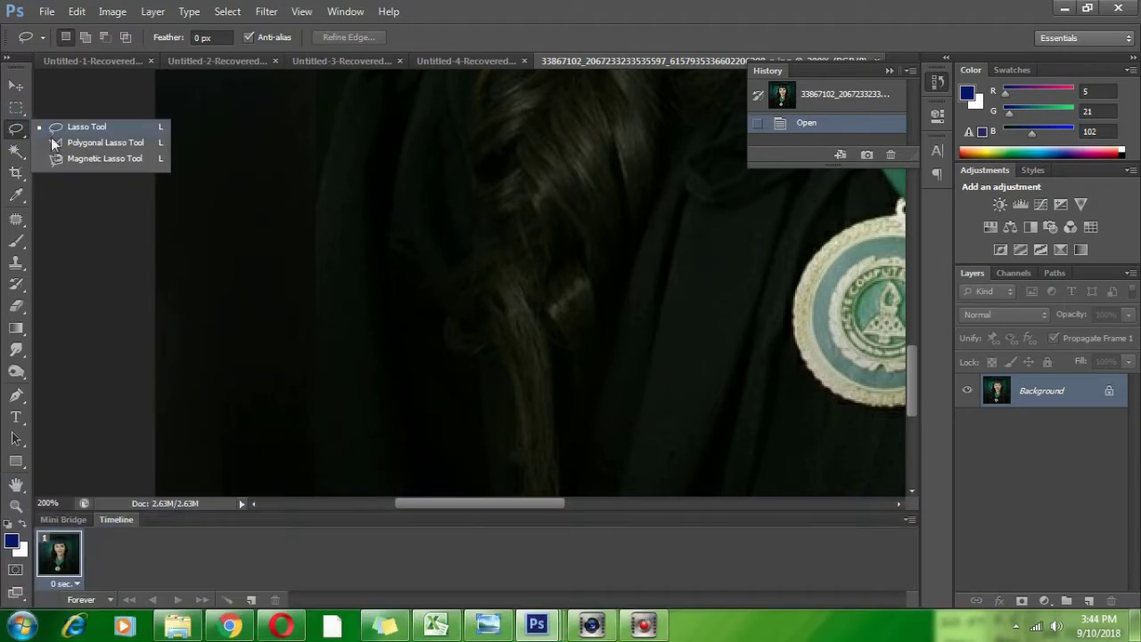
pyautogui.click(57, 141)
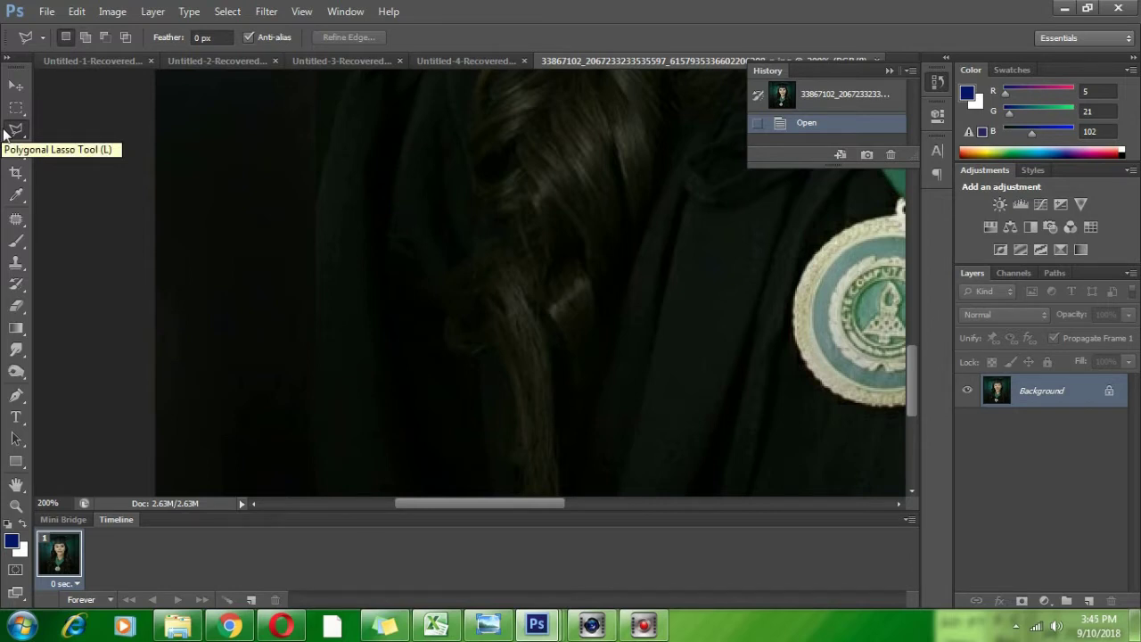
pyautogui.moveTo(16, 134)
pyautogui.mouseDown()
pyautogui.moveTo(29, 133)
pyautogui.moveTo(17, 129)
pyautogui.mouseUp()
pyautogui.click(63, 129)
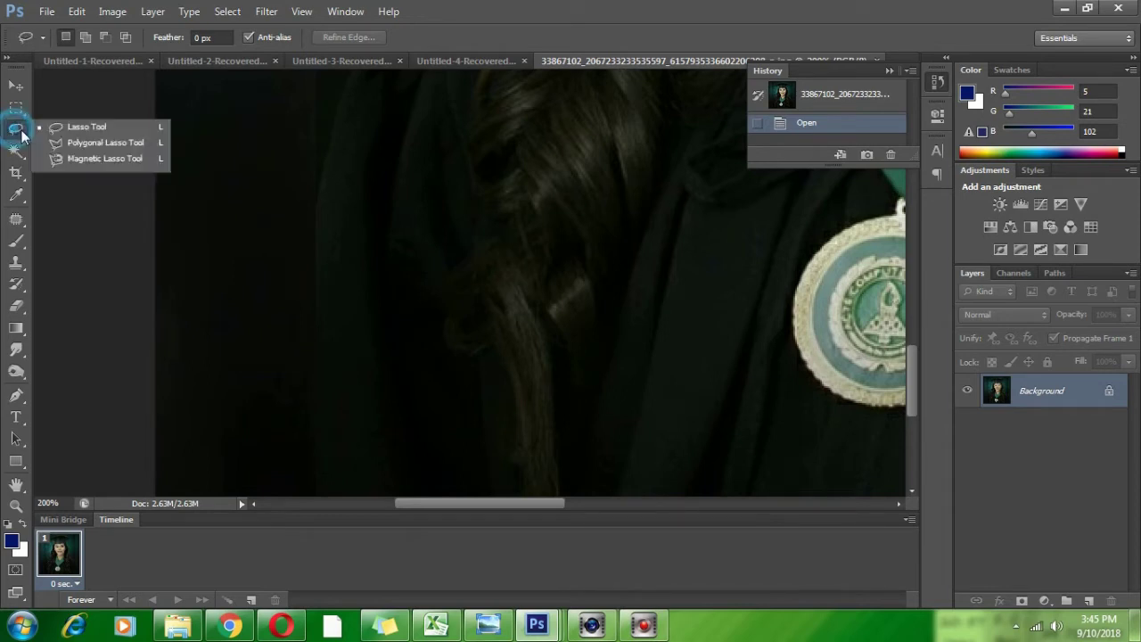
pyautogui.click(65, 142)
pyautogui.moveTo(16, 130); pyautogui.dragTo(65, 129)
pyautogui.click(68, 157)
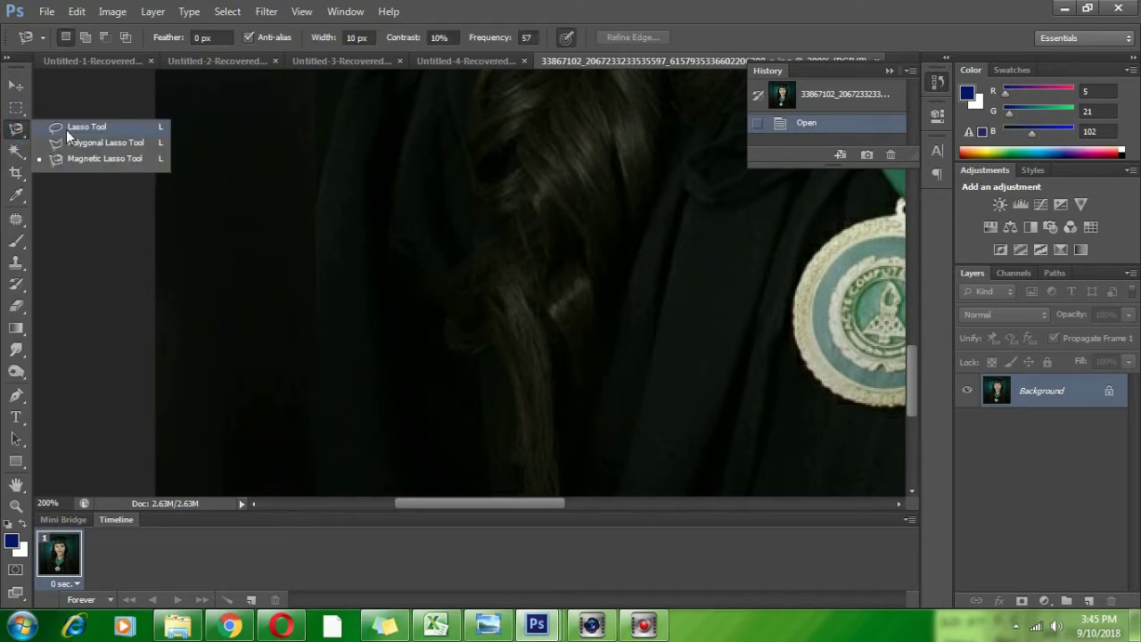
pyautogui.click(66, 129)
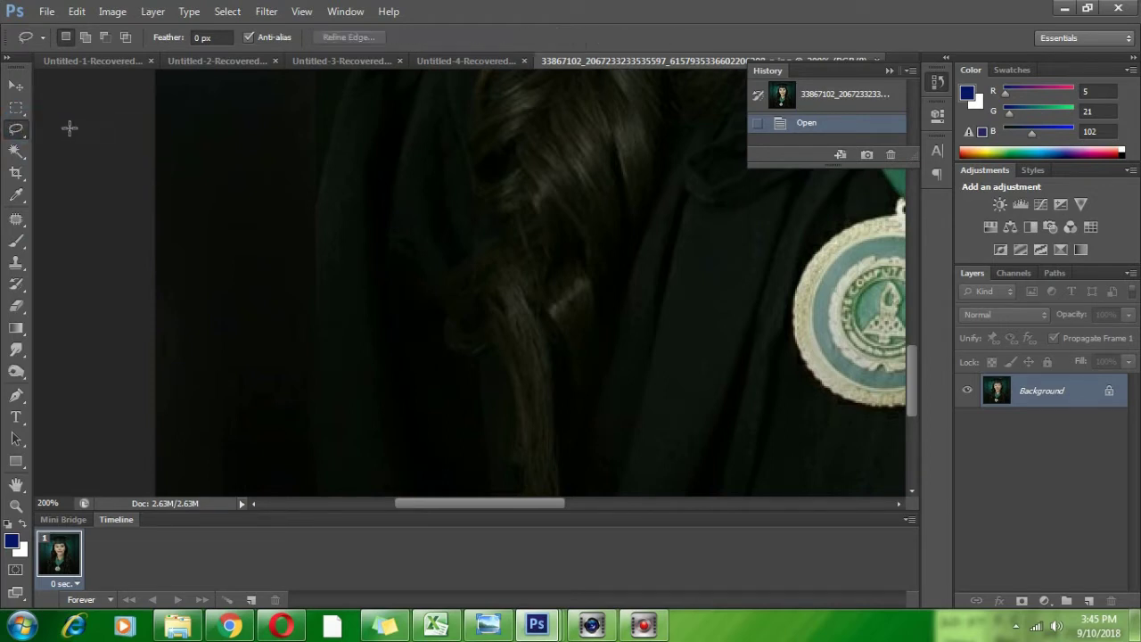
pyautogui.moveTo(24, 133); pyautogui.dragTo(86, 162)
pyautogui.click(69, 143)
pyautogui.moveTo(16, 129); pyautogui.dragTo(68, 131)
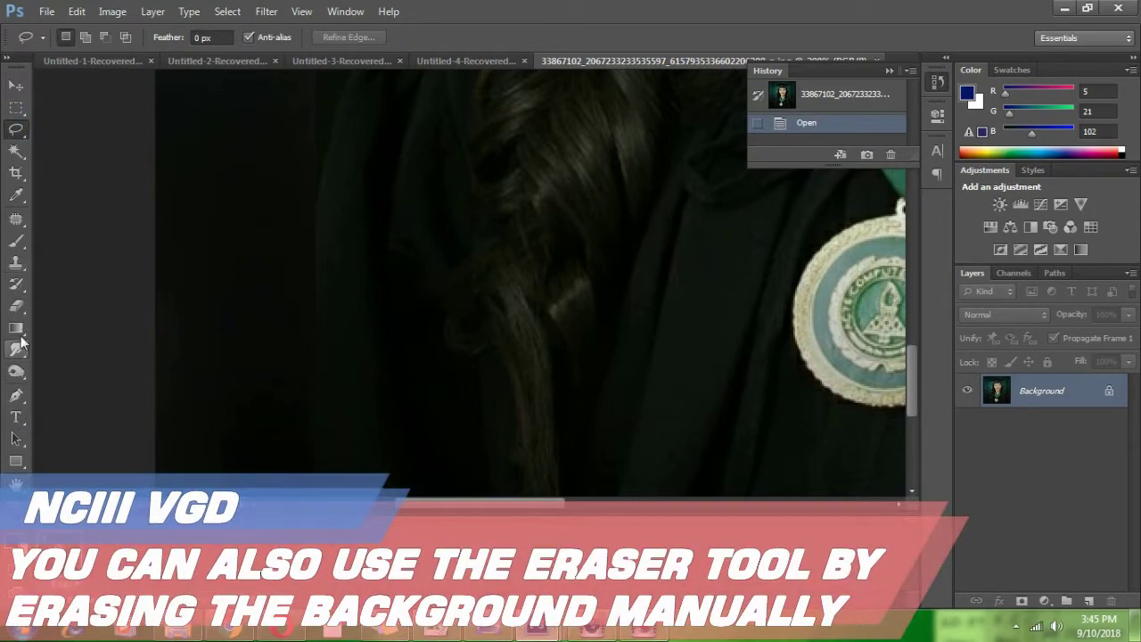
pyautogui.moveTo(16, 305)
pyautogui.mouseDown()
pyautogui.moveTo(62, 314)
pyautogui.moveTo(66, 335)
pyautogui.mouseUp()
# Start a Pen tool path at the photo's bottom edge and trace it upward along the gown's left sleeve edge
pyautogui.moveTo(16, 393); pyautogui.dragTo(77, 397)
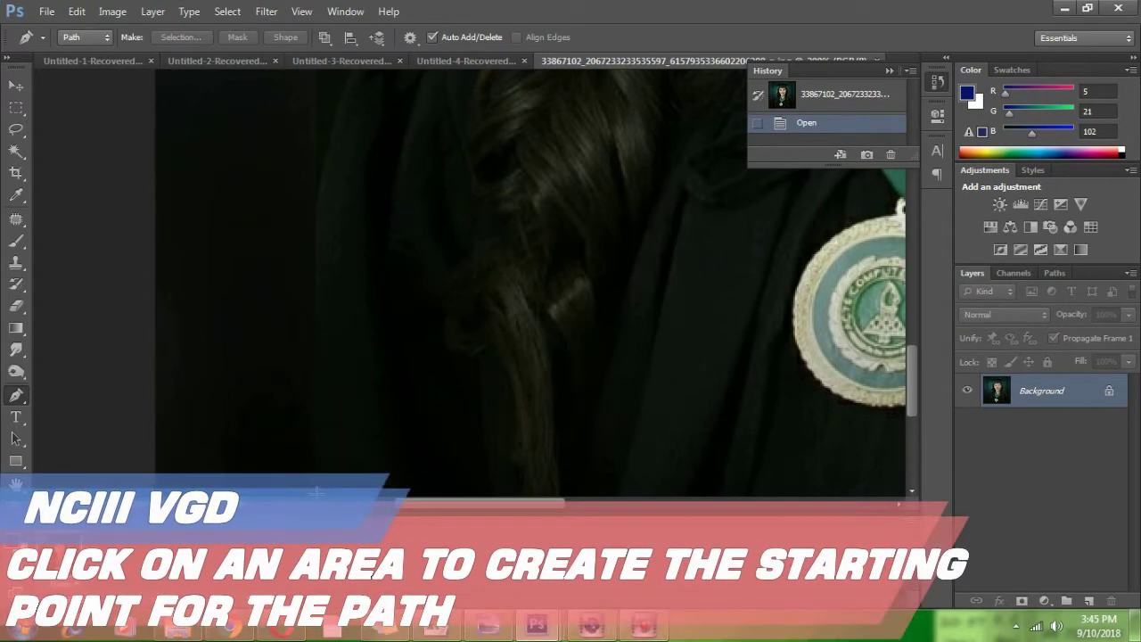
pyautogui.scroll(-2, 530, 285)
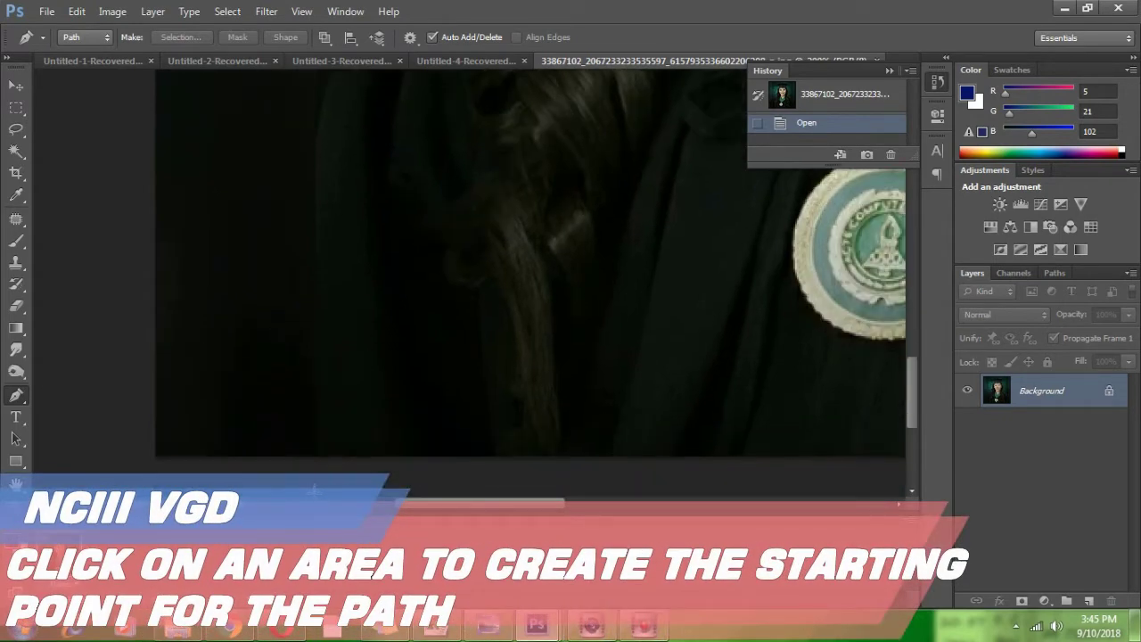
pyautogui.click(317, 459)
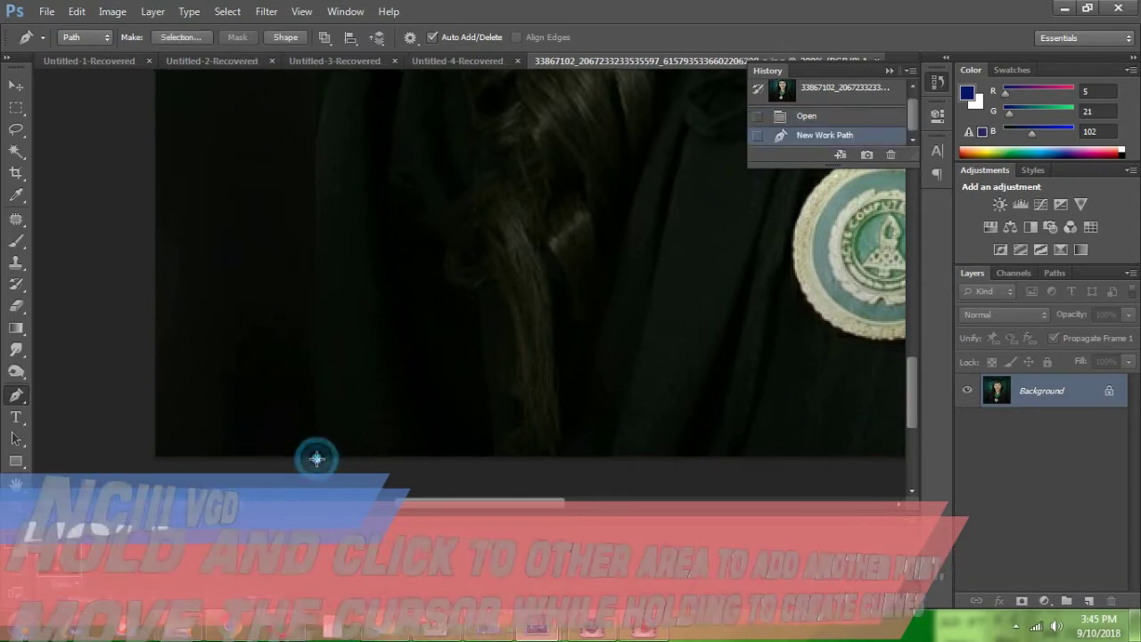
pyautogui.click(313, 320)
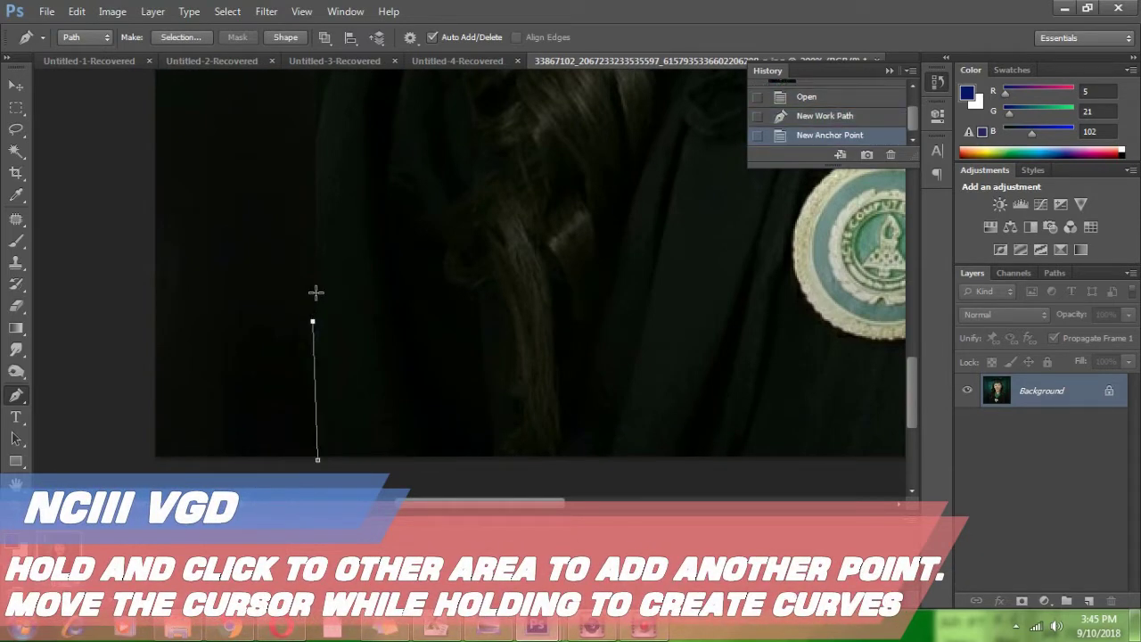
pyautogui.click(315, 290)
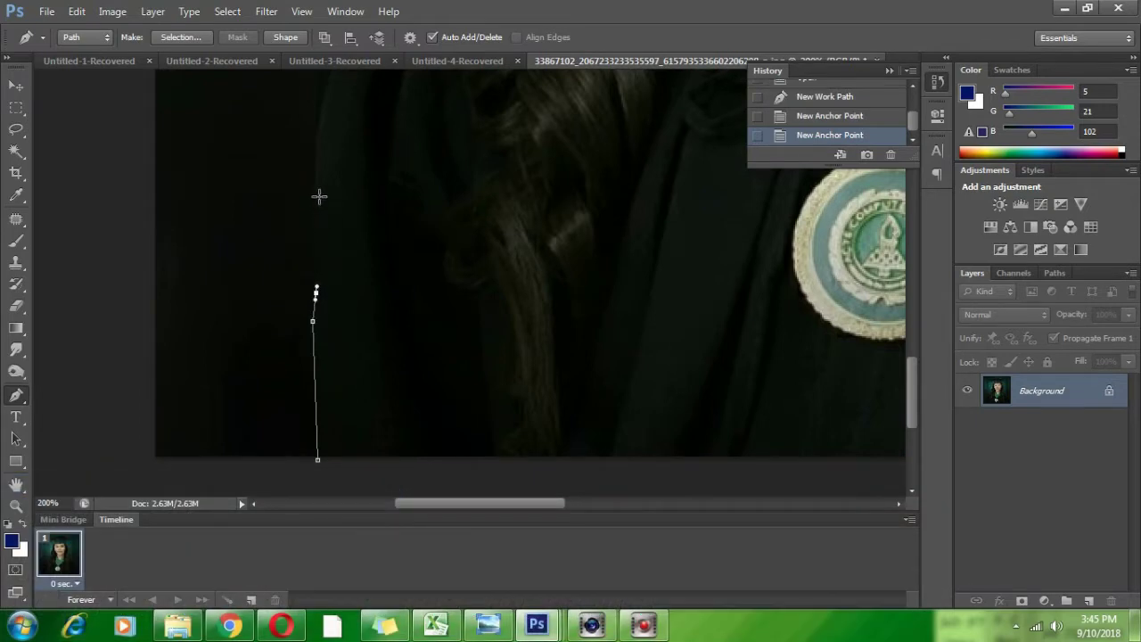
pyautogui.click(314, 176)
pyautogui.moveTo(314, 169); pyautogui.dragTo(315, 168)
# Continue the path up the sleeve to just below the shoulder corner, curving two segments and removing the outgoing handles of their anchor points
pyautogui.scroll(3, 321, 196)
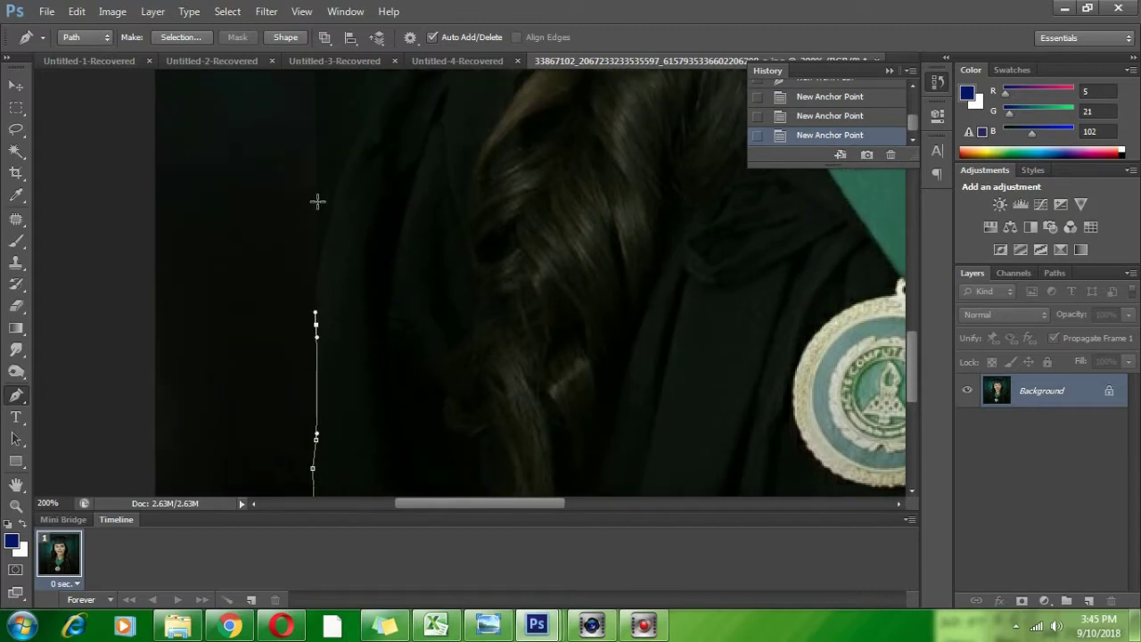
pyautogui.click(317, 293)
pyautogui.moveTo(340, 181); pyautogui.dragTo(360, 150)
pyautogui.scroll(4, 355, 232)
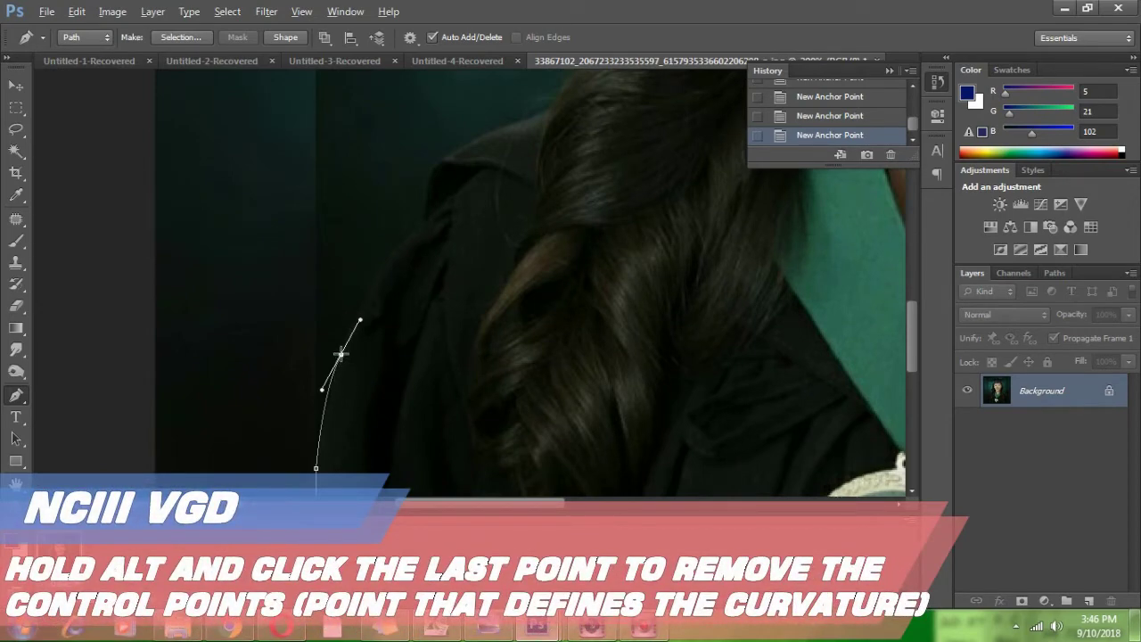
pyautogui.keyDown('alt'); pyautogui.click(341, 354); pyautogui.keyUp('alt')
pyautogui.click(359, 311)
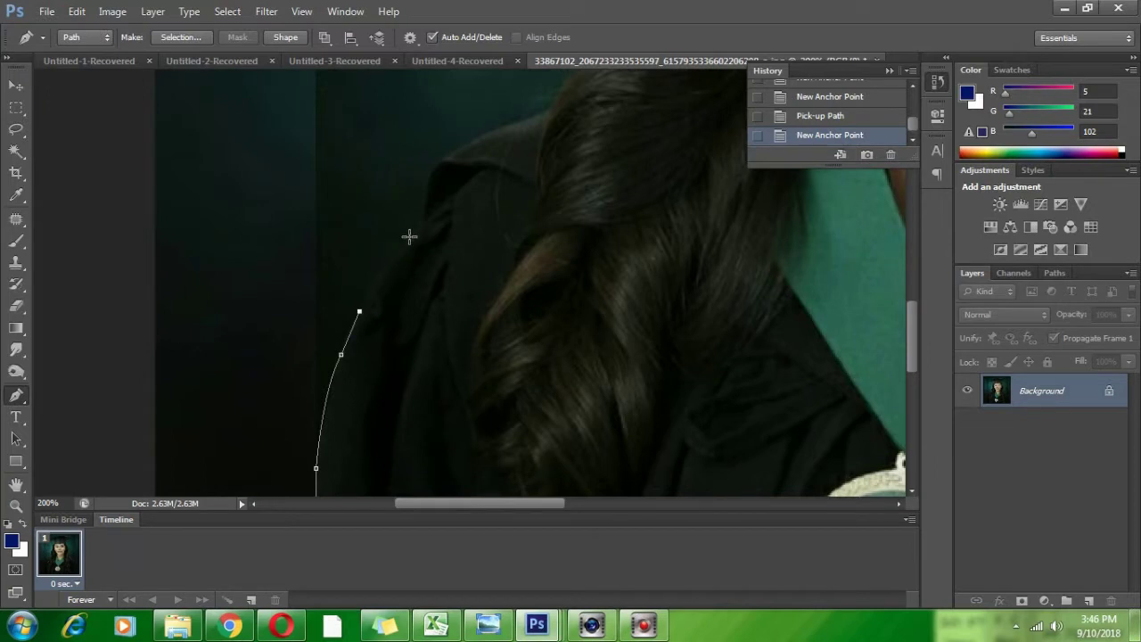
pyautogui.moveTo(417, 226); pyautogui.dragTo(456, 194)
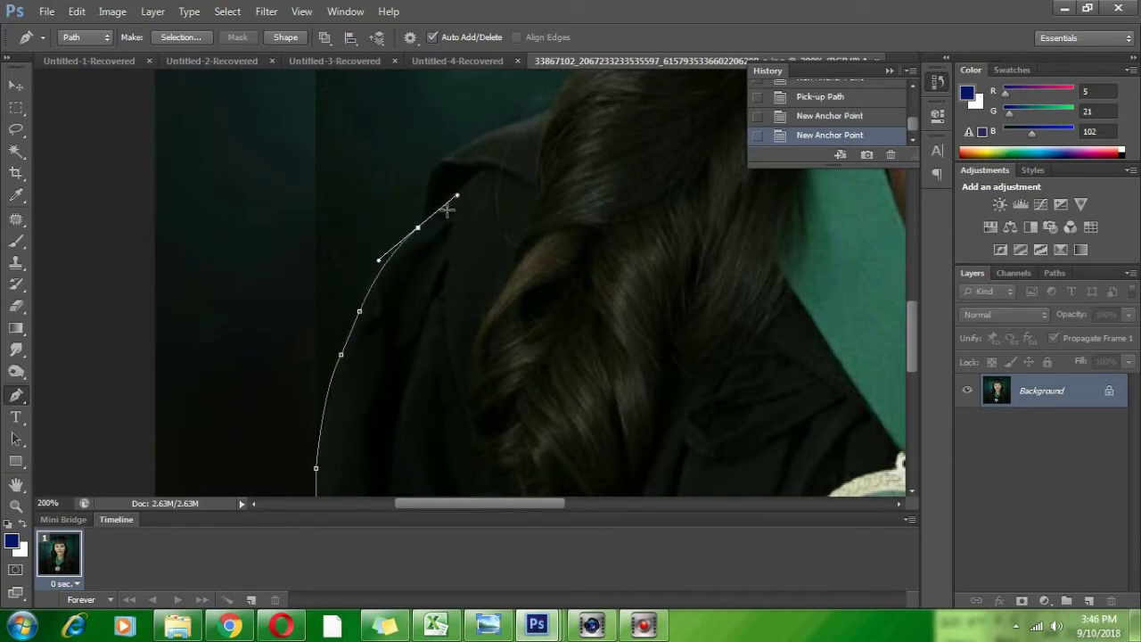
pyautogui.keyDown('alt'); pyautogui.click(417, 227); pyautogui.keyUp('alt')
# Try curved anchor points around the gown's shoulder corner and step the history back to the anchor point below it
pyautogui.moveTo(434, 174); pyautogui.dragTo(443, 161)
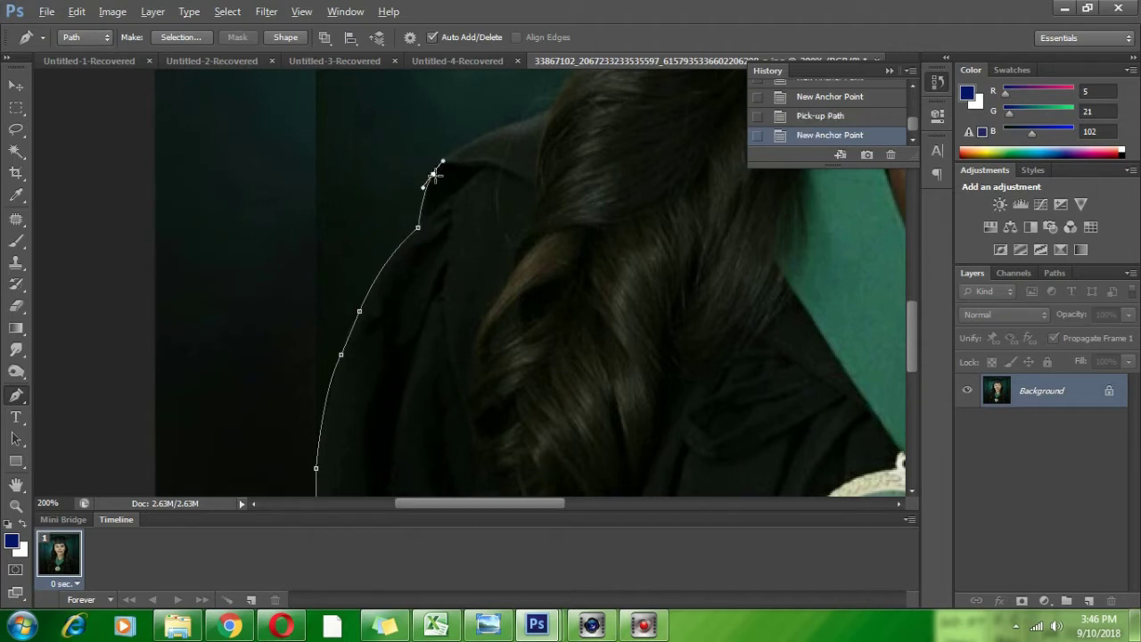
pyautogui.keyDown('alt'); pyautogui.click(433, 174); pyautogui.keyUp('alt')
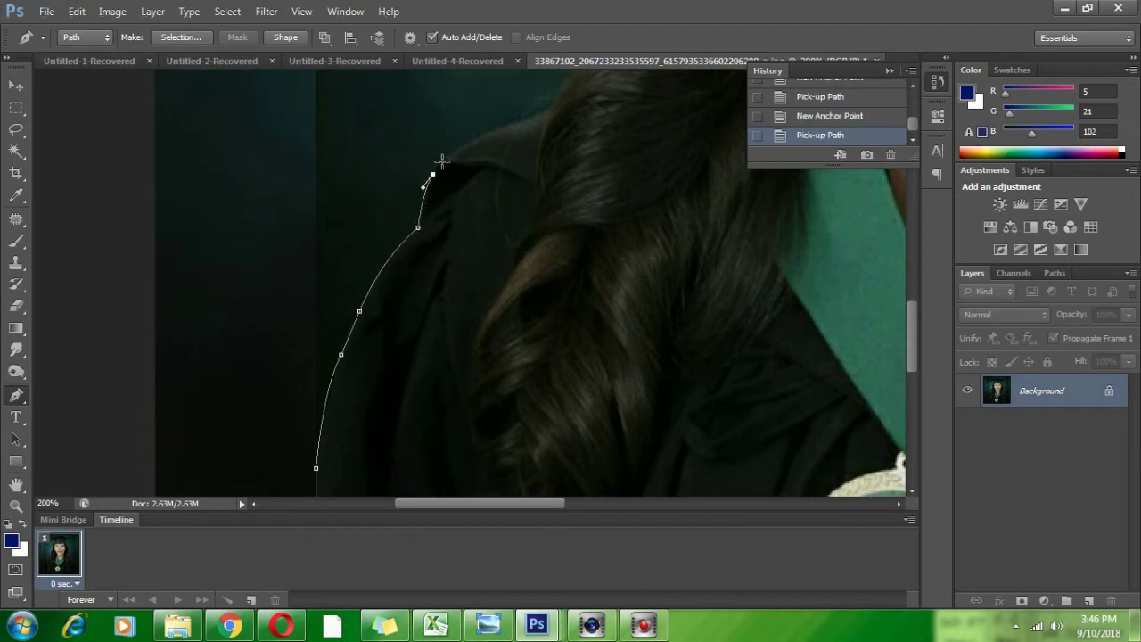
pyautogui.hotkey('ctrl', 'alt', 'z')
pyautogui.hotkey('ctrl', 'alt', 'z')
pyautogui.moveTo(432, 174); pyautogui.dragTo(540, 153)
pyautogui.keyDown('alt'); pyautogui.click(432, 175); pyautogui.keyUp('alt')
pyautogui.keyDown('alt'); pyautogui.click(455, 156); pyautogui.keyUp('alt')
pyautogui.click(804, 115)
pyautogui.scroll(1, 804, 110)
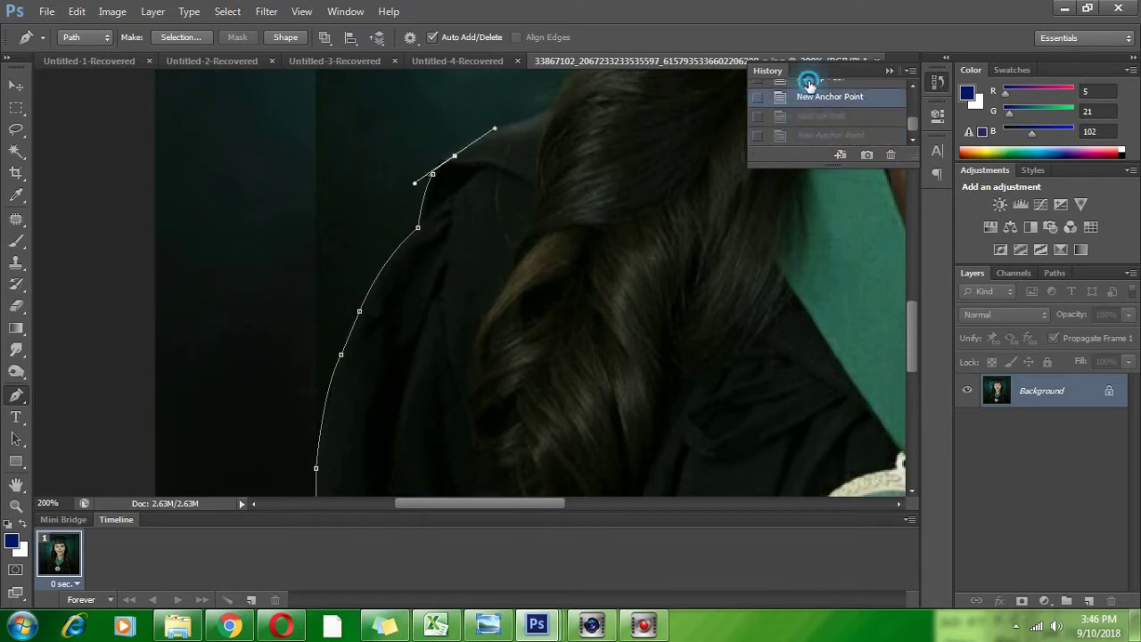
pyautogui.click(806, 86)
pyautogui.click(807, 106)
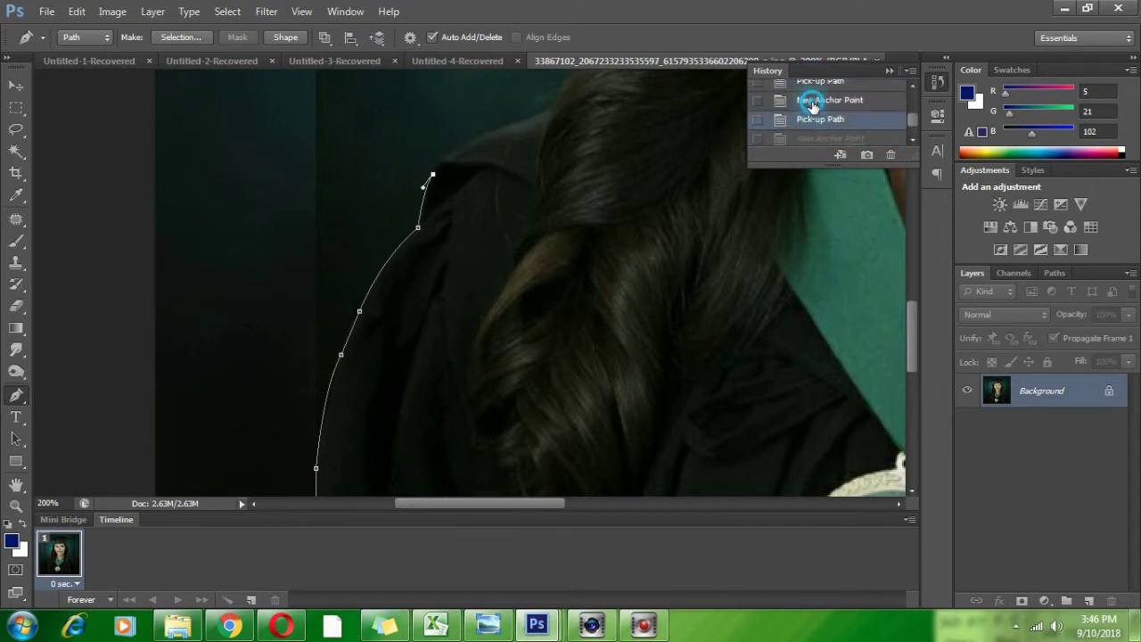
pyautogui.click(807, 87)
# Curve the path around the shoulder corner and along the top of the gown's shoulder toward the hair, removing the outgoing handles
pyautogui.moveTo(438, 169)
pyautogui.mouseDown()
pyautogui.moveTo(446, 159)
pyautogui.moveTo(438, 178)
pyautogui.mouseUp()
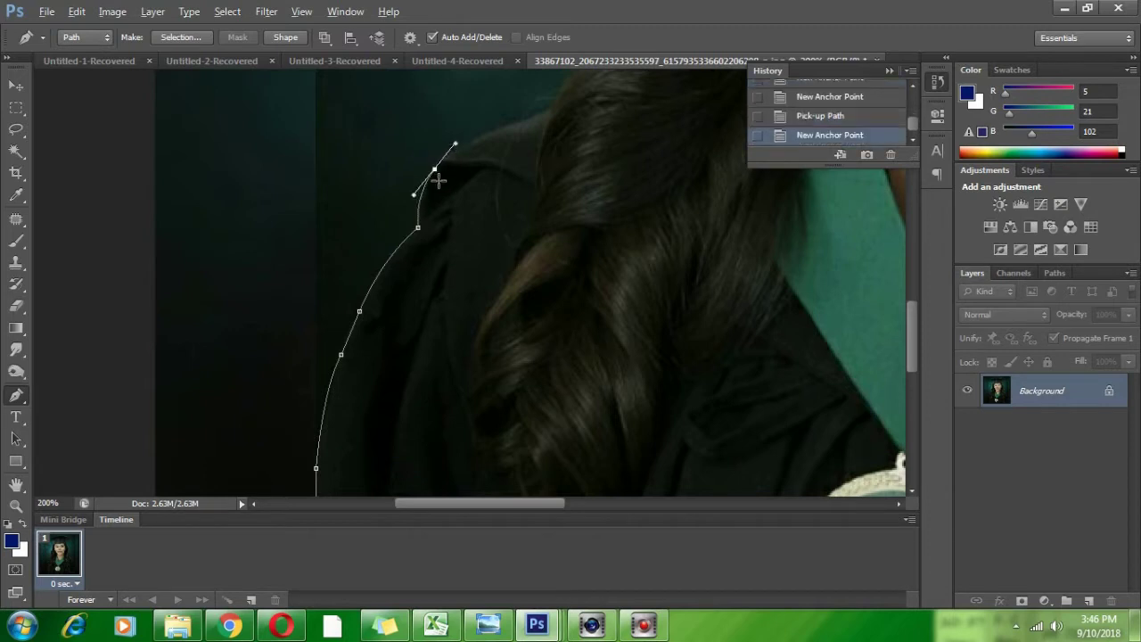
pyautogui.click(436, 170)
pyautogui.moveTo(482, 136); pyautogui.dragTo(532, 117)
pyautogui.click(480, 136)
# Continue the path from the gown's shoulder onto the hair and curve it along the outer edge of the lower hair wave
pyautogui.scroll(3, 544, 160)
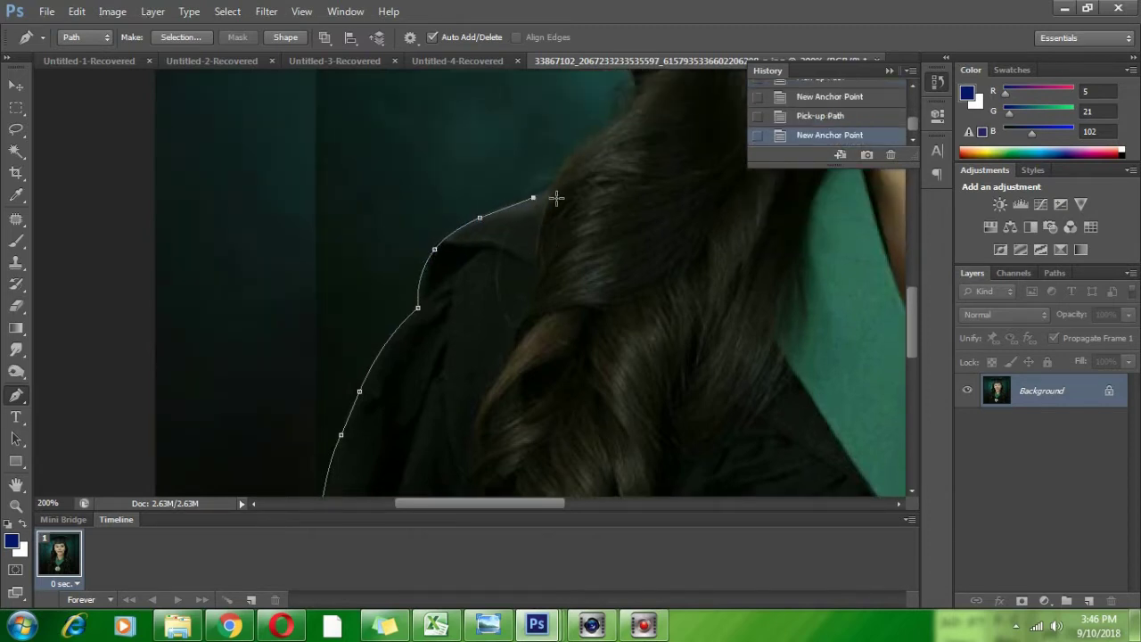
pyautogui.click(551, 187)
pyautogui.moveTo(605, 132); pyautogui.dragTo(644, 111)
pyautogui.keyDown('alt'); pyautogui.click(604, 132); pyautogui.keyUp('alt')
pyautogui.scroll(6, 507, 484)
pyautogui.hscroll(4, 507, 484)
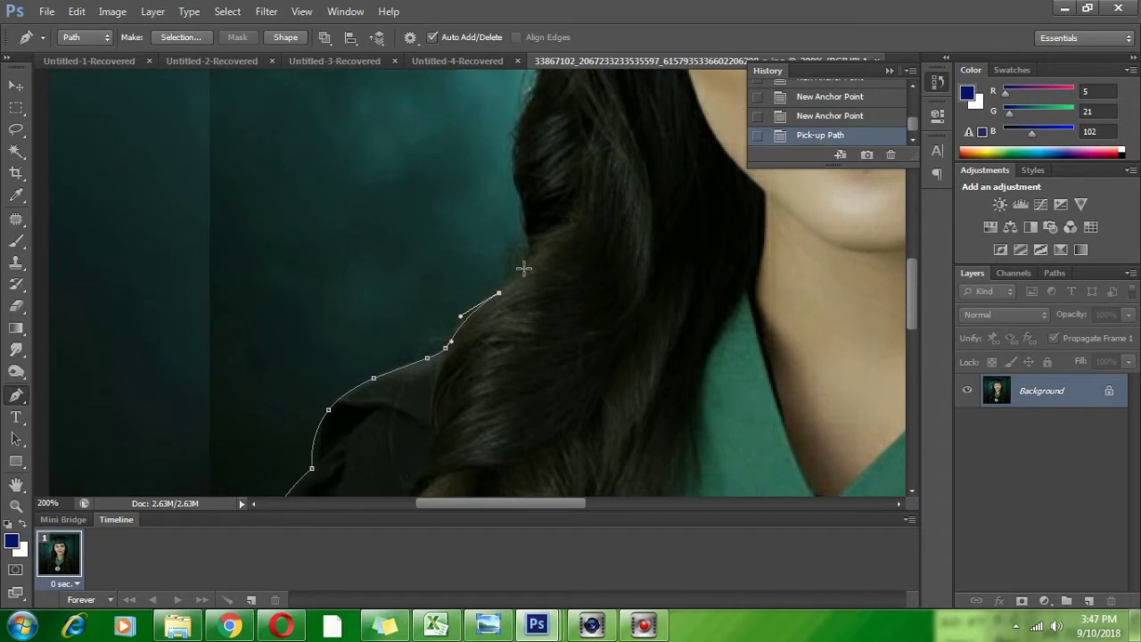
pyautogui.moveTo(524, 268); pyautogui.dragTo(536, 257)
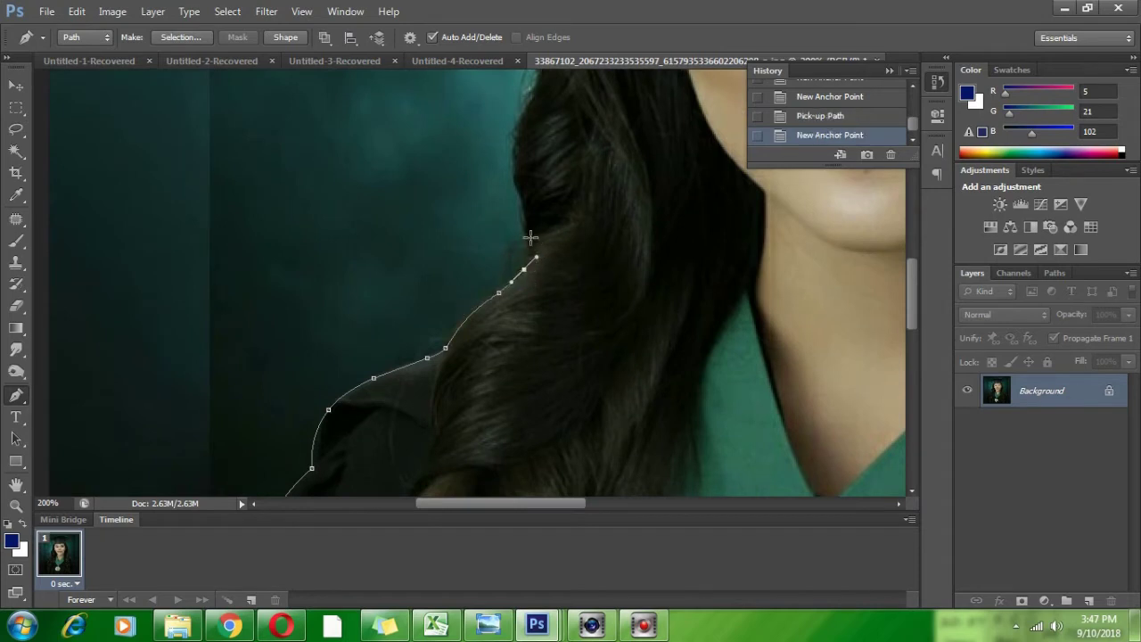
# Curve the path around the notch above the lower hair wave and extend it up the hair's edge, replacing the misplaced first anchor point
pyautogui.click(523, 221)
pyautogui.hotkey('ctrl', 'z')
pyautogui.moveTo(526, 237); pyautogui.dragTo(535, 261)
pyautogui.keyDown('alt'); pyautogui.click(526, 237); pyautogui.keyUp('alt')
pyautogui.click(523, 216)
pyautogui.click(516, 178)
pyautogui.click(516, 147)
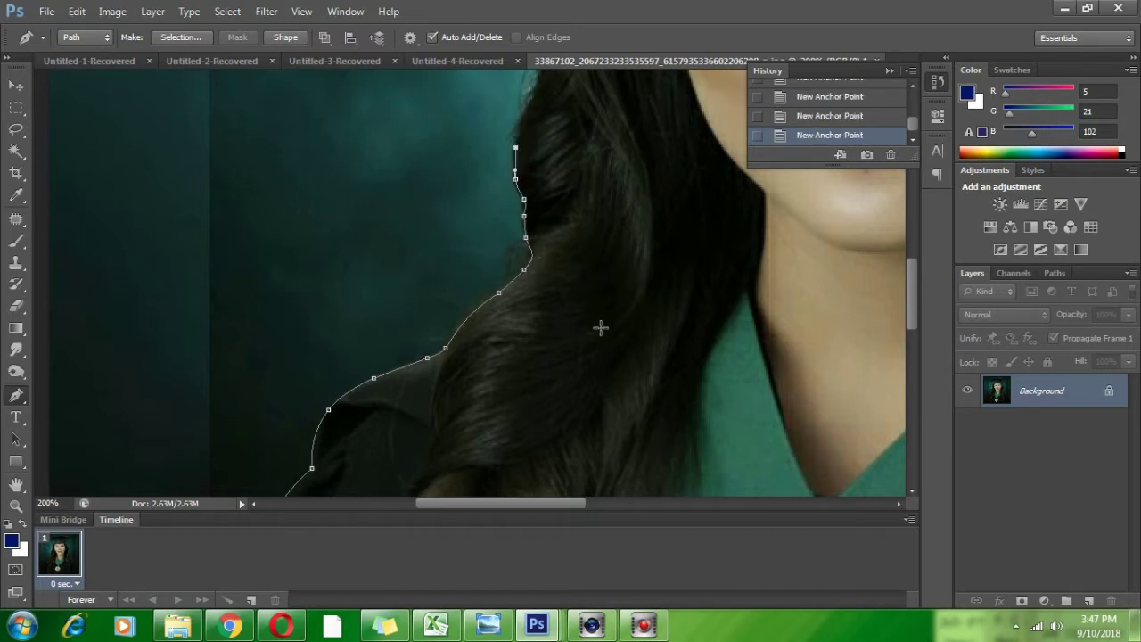
# Trace the path up the outer edge of the hair beside the mouth, removing the outgoing handles of the curved anchor points
pyautogui.scroll(3, 596, 338)
pyautogui.click(517, 288)
pyautogui.click(533, 265)
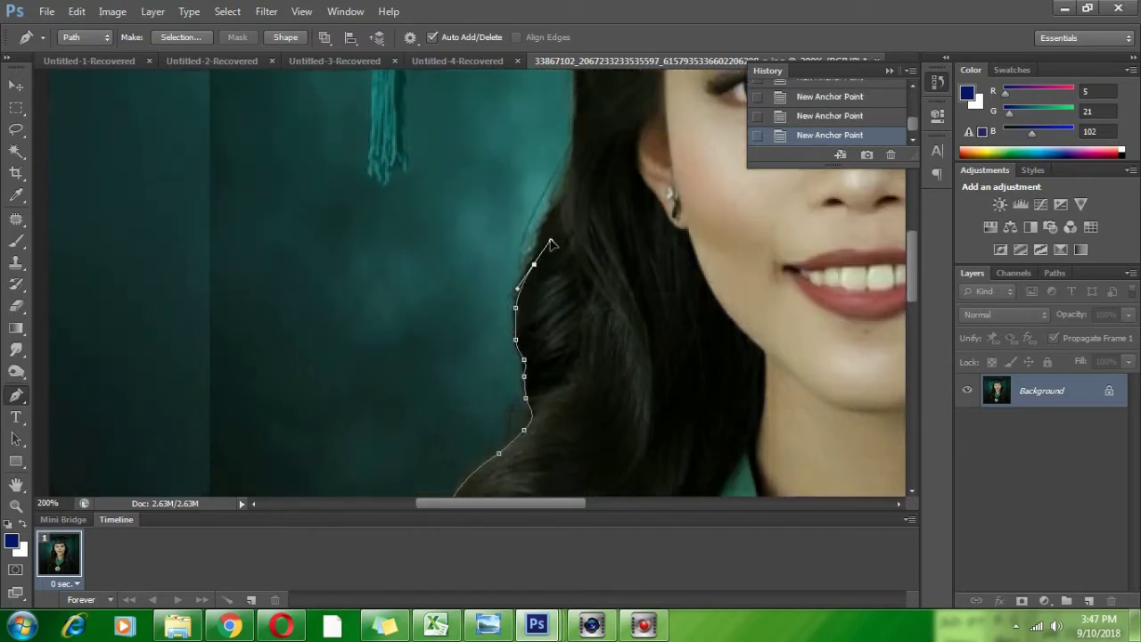
pyautogui.keyDown('alt'); pyautogui.click(533, 264); pyautogui.keyUp('alt')
pyautogui.click(539, 242)
pyautogui.click(555, 206)
pyautogui.keyDown('alt'); pyautogui.click(553, 207); pyautogui.keyUp('alt')
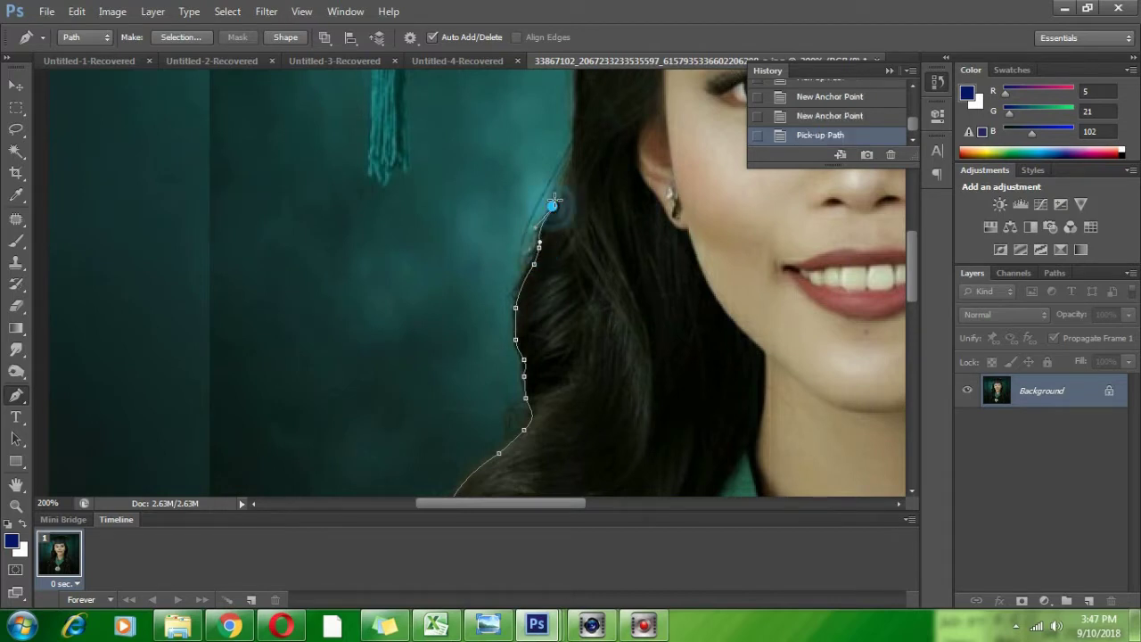
# Curve the path up the hair past the ear and over its upper bend to where it meets the graduation cap
pyautogui.moveTo(568, 153); pyautogui.dragTo(590, 122)
pyautogui.keyDown('alt'); pyautogui.click(568, 152); pyautogui.keyUp('alt')
pyautogui.scroll(2, 590, 252)
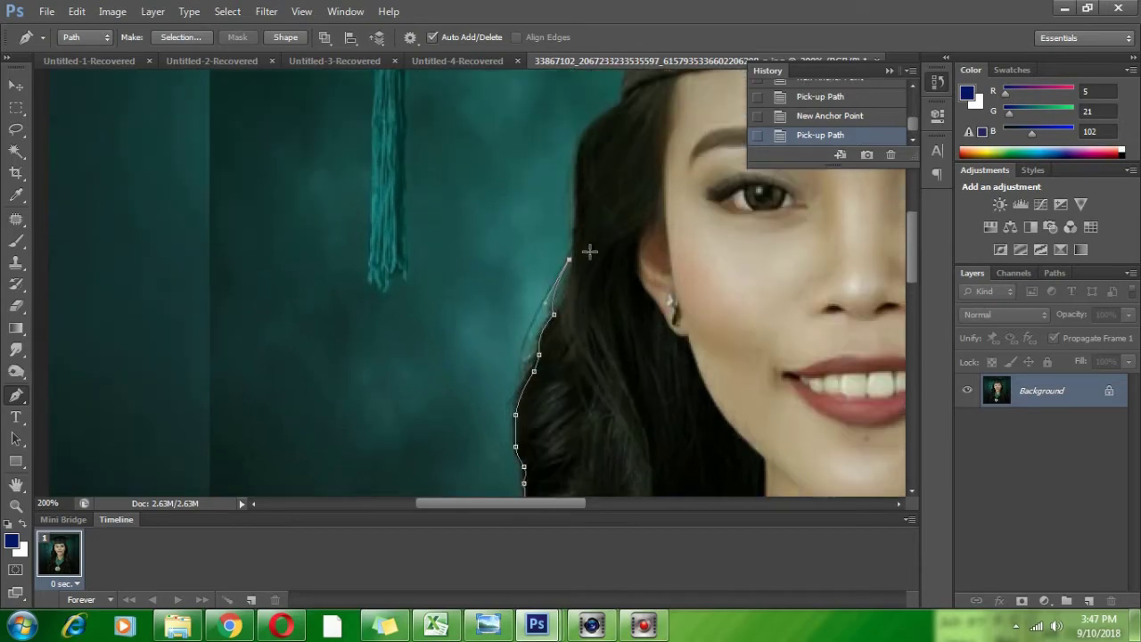
pyautogui.moveTo(575, 222); pyautogui.dragTo(575, 205)
pyautogui.scroll(1, 591, 181)
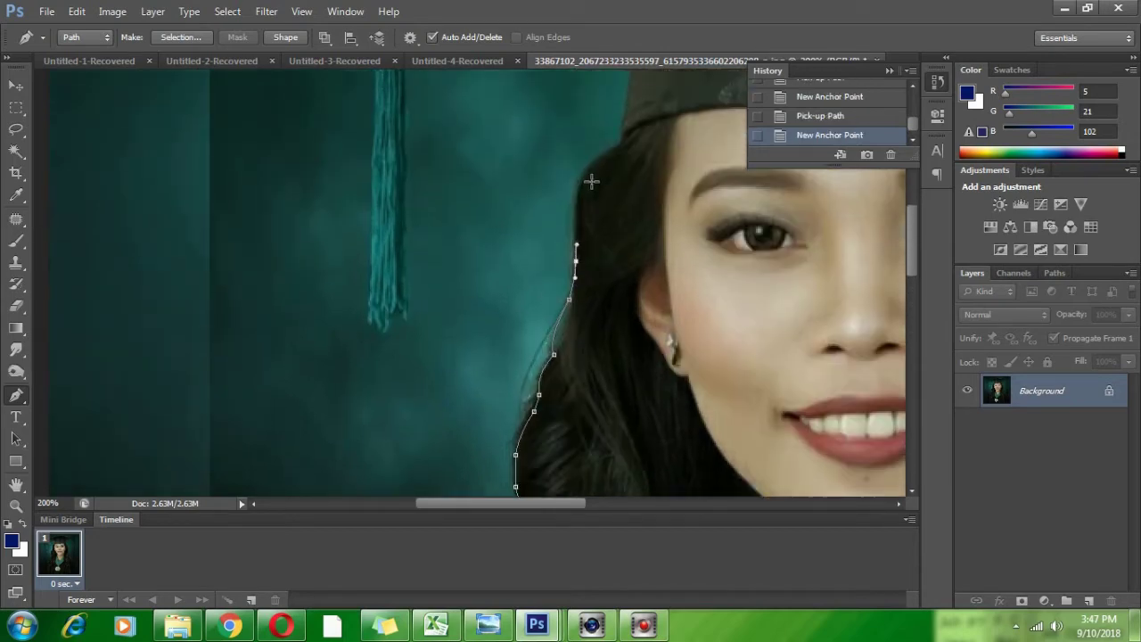
pyautogui.moveTo(591, 160); pyautogui.dragTo(610, 145)
pyautogui.keyDown('alt'); pyautogui.click(591, 161); pyautogui.keyUp('alt')
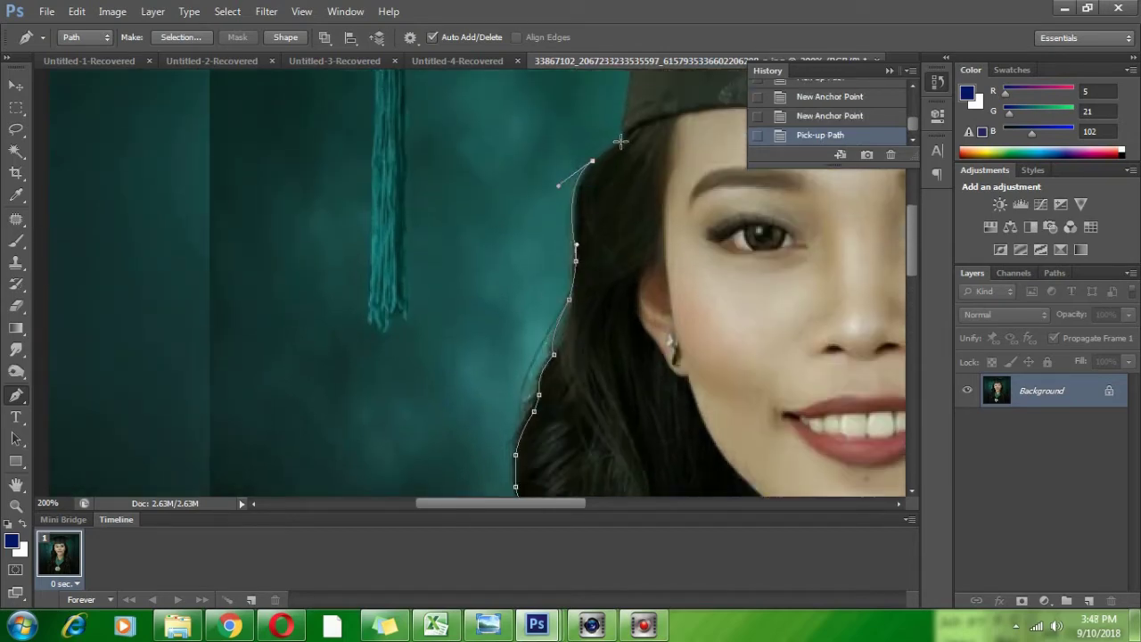
pyautogui.click(624, 138)
# Zoom in to 300% and trace the path up the side of the cap to the underside of the mortarboard
pyautogui.scroll(1, 634, 255)
pyautogui.hotkey('ctrl', '+')
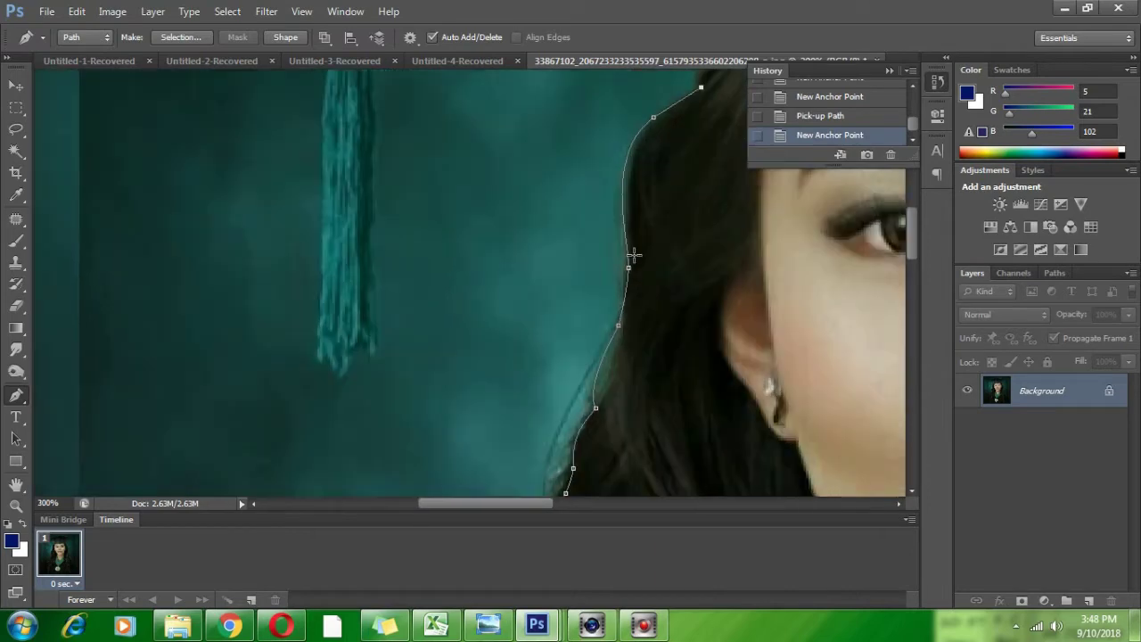
pyautogui.moveTo(526, 510); pyautogui.dragTo(555, 503)
pyautogui.scroll(5, 503, 268)
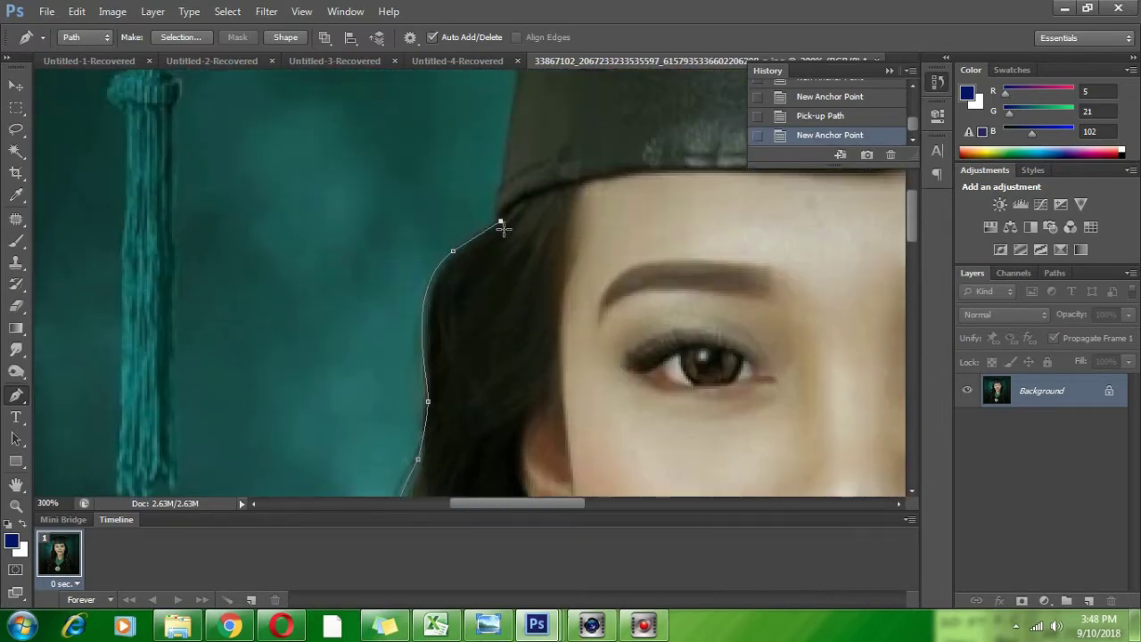
pyautogui.click(495, 211)
pyautogui.click(502, 175)
pyautogui.scroll(3, 502, 247)
pyautogui.scroll(3, 502, 246)
pyautogui.click(496, 338)
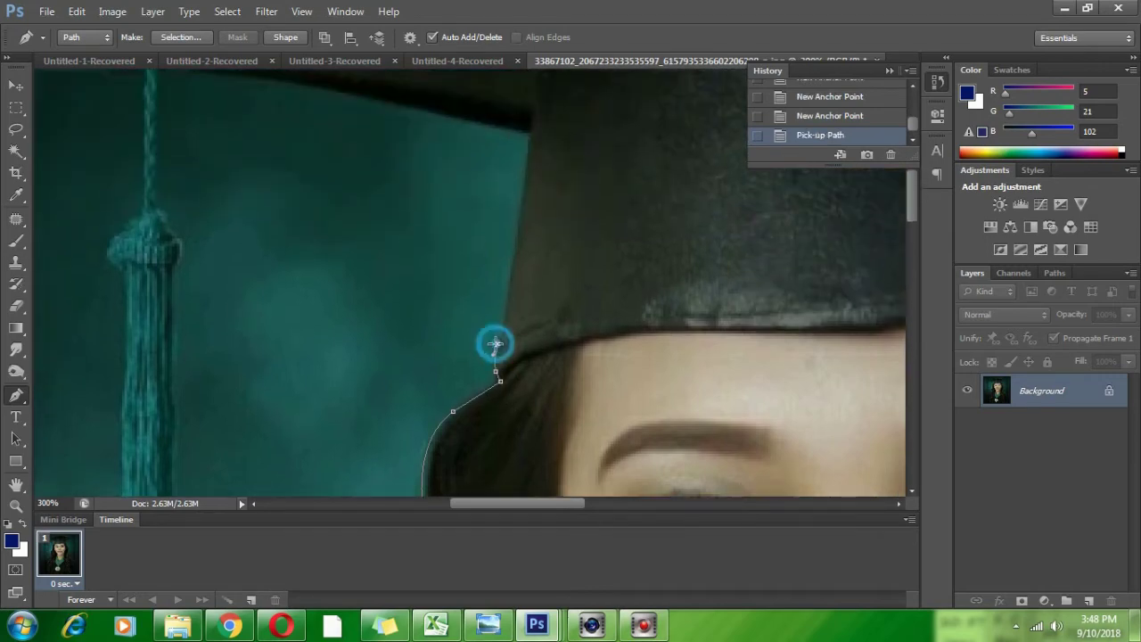
pyautogui.click(517, 218)
pyautogui.scroll(2, 519, 240)
pyautogui.scroll(1, 521, 247)
pyautogui.click(530, 189)
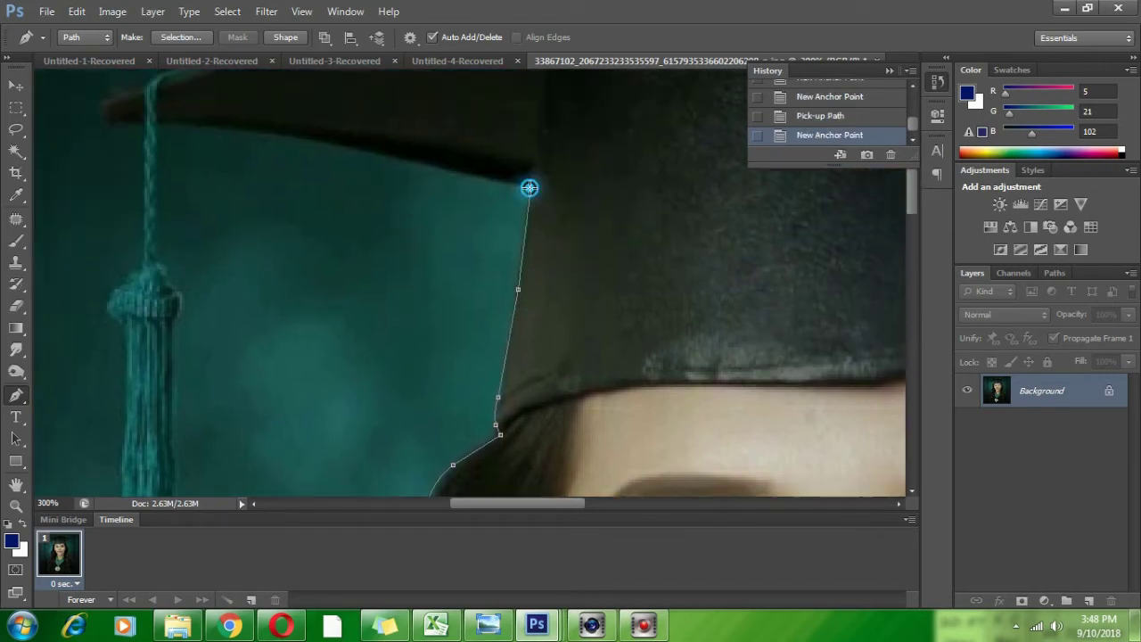
# Curve the path along the mortarboard's lower edge to the tassel cord and remove the last anchor point's outgoing handle
pyautogui.moveTo(358, 152); pyautogui.dragTo(314, 142)
pyautogui.moveTo(156, 128); pyautogui.dragTo(86, 135)
pyautogui.keyDown('alt'); pyautogui.click(157, 126); pyautogui.keyUp('alt')
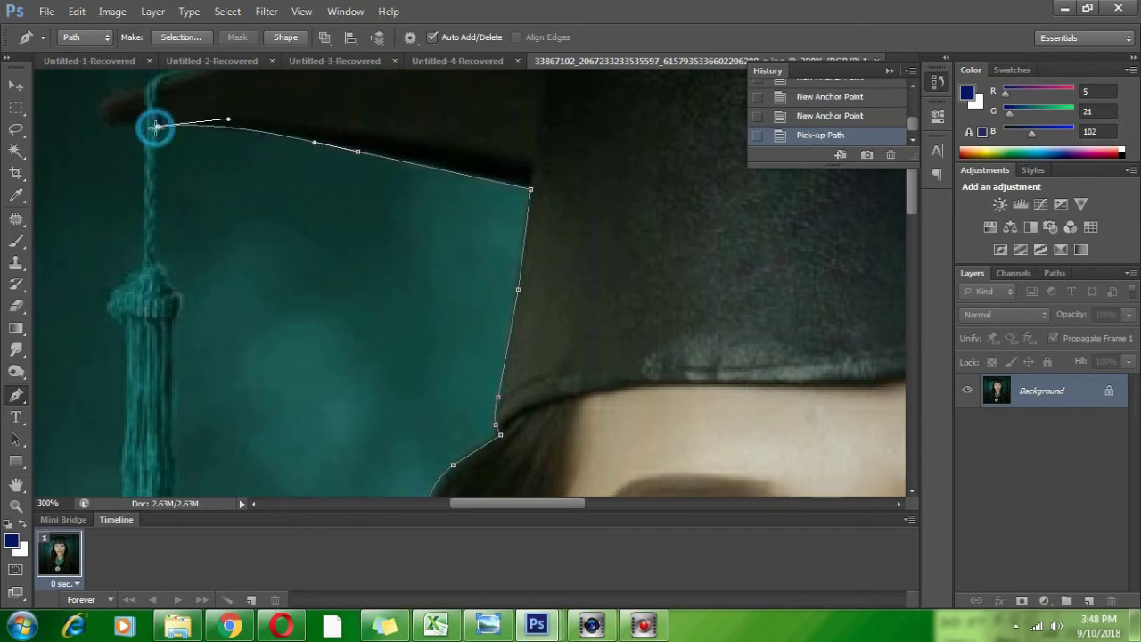
# Trace the path down the inner side of the tassel cord and curve it around that side of the knot
pyautogui.click(157, 260)
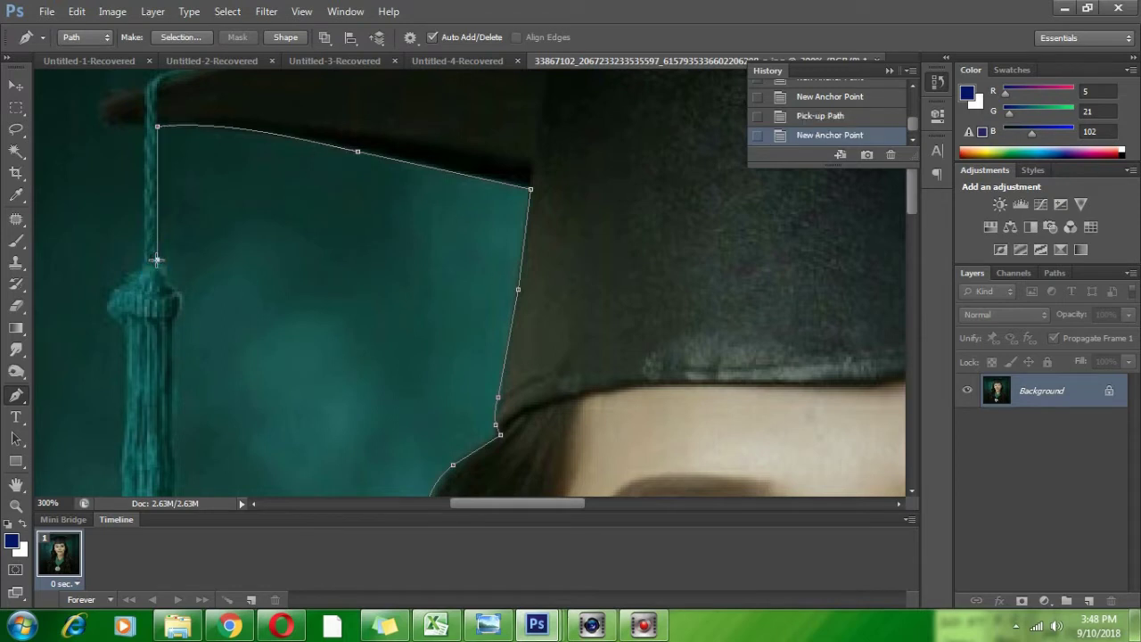
pyautogui.moveTo(166, 277); pyautogui.dragTo(166, 277)
pyautogui.keyDown('alt'); pyautogui.click(166, 277); pyautogui.keyUp('alt')
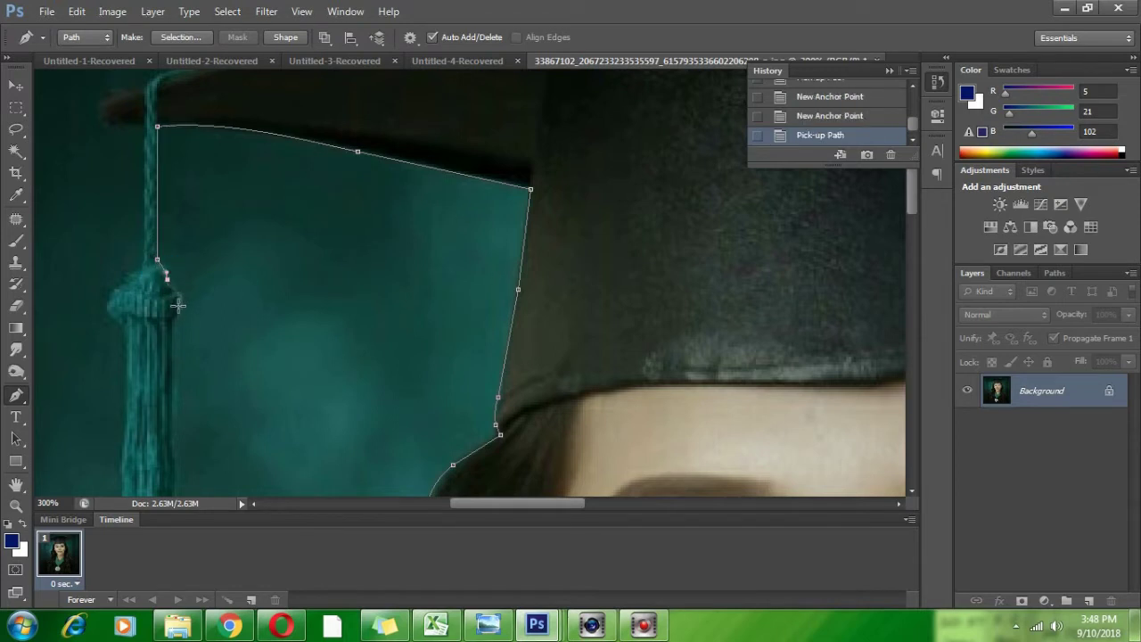
pyautogui.moveTo(175, 318); pyautogui.dragTo(157, 337)
pyautogui.keyDown('alt'); pyautogui.click(174, 318); pyautogui.keyUp('alt')
# Trace the path down the tassel's inner edge, from below the knot to just above the frayed end
pyautogui.scroll(-4, 206, 329)
pyautogui.click(177, 201)
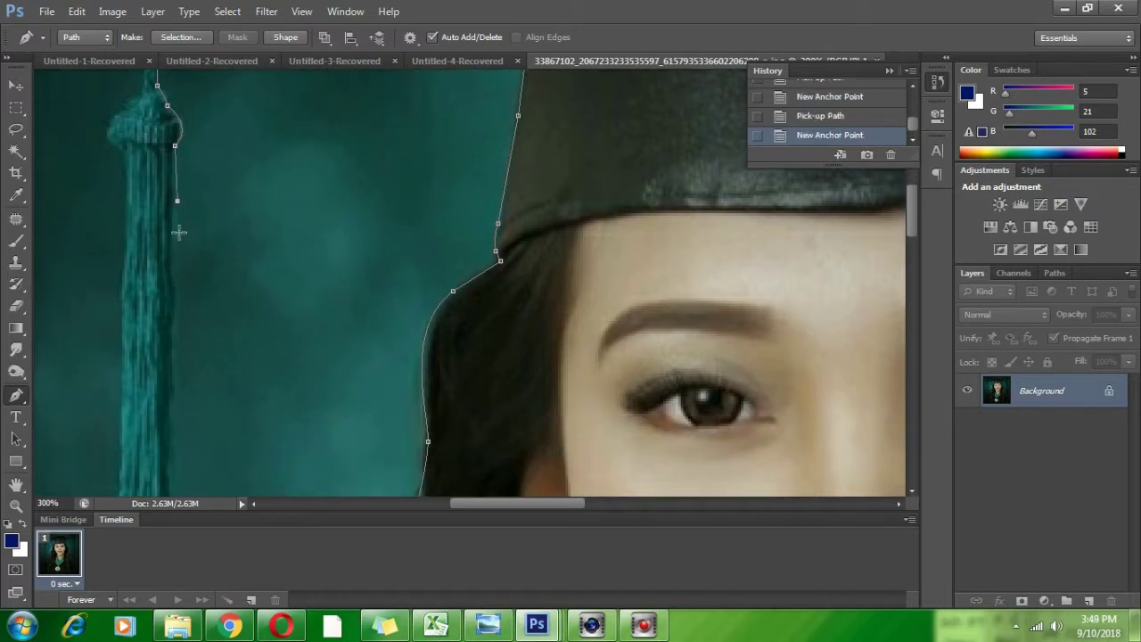
pyautogui.click(174, 265)
pyautogui.moveTo(174, 265); pyautogui.dragTo(171, 275)
pyautogui.keyDown('alt'); pyautogui.click(173, 265); pyautogui.keyUp('alt')
pyautogui.moveTo(172, 340)
pyautogui.mouseDown()
pyautogui.moveTo(168, 351)
pyautogui.moveTo(168, 336)
pyautogui.mouseUp()
pyautogui.keyDown('alt'); pyautogui.click(172, 340); pyautogui.keyUp('alt')
pyautogui.scroll(-2, 174, 382)
pyautogui.click(175, 277)
pyautogui.keyDown('alt'); pyautogui.click(172, 320); pyautogui.keyUp('alt')
pyautogui.click(172, 342)
pyautogui.click(170, 375)
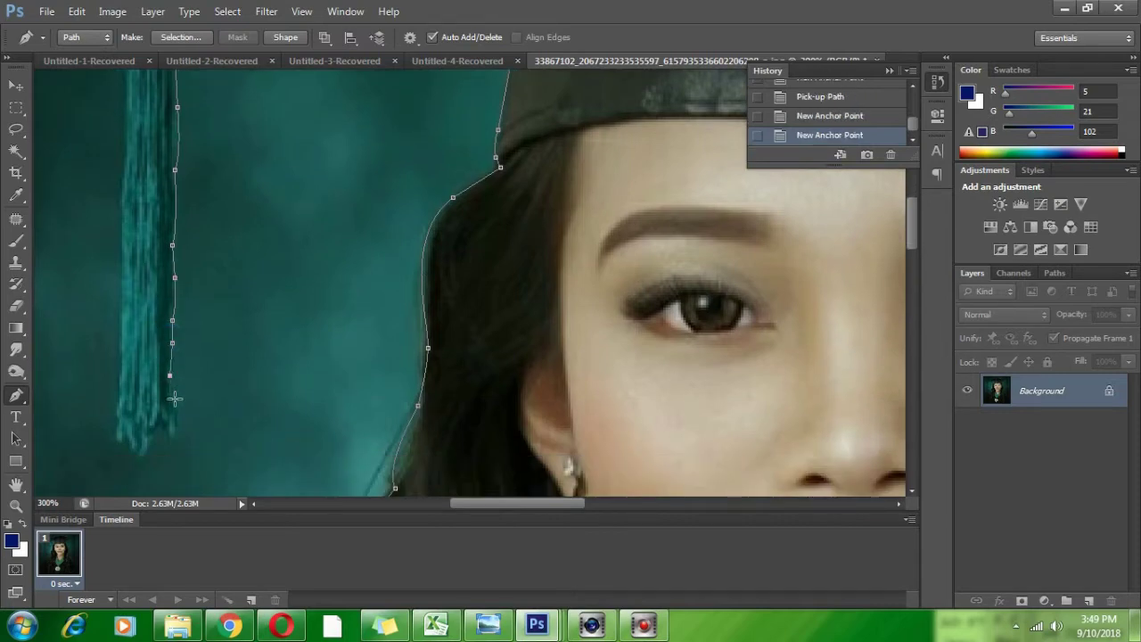
# Outline the tassel's frayed bottom end with closely spaced anchor points, going around to its outer side
pyautogui.moveTo(175, 398); pyautogui.dragTo(177, 408)
pyautogui.click(172, 417)
pyautogui.click(174, 432)
pyautogui.click(157, 431)
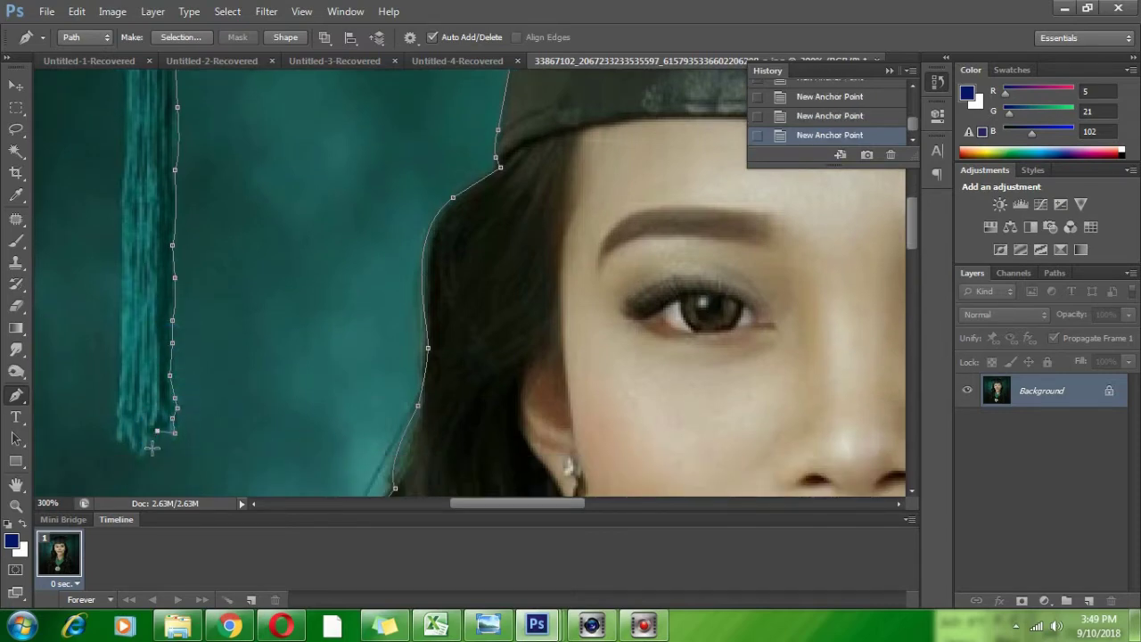
pyautogui.click(136, 458)
pyautogui.click(121, 444)
pyautogui.click(117, 425)
# Trace the path up the tassel's outer edge to just below the knot
pyautogui.click(119, 414)
pyautogui.click(124, 379)
pyautogui.click(127, 358)
pyautogui.click(125, 306)
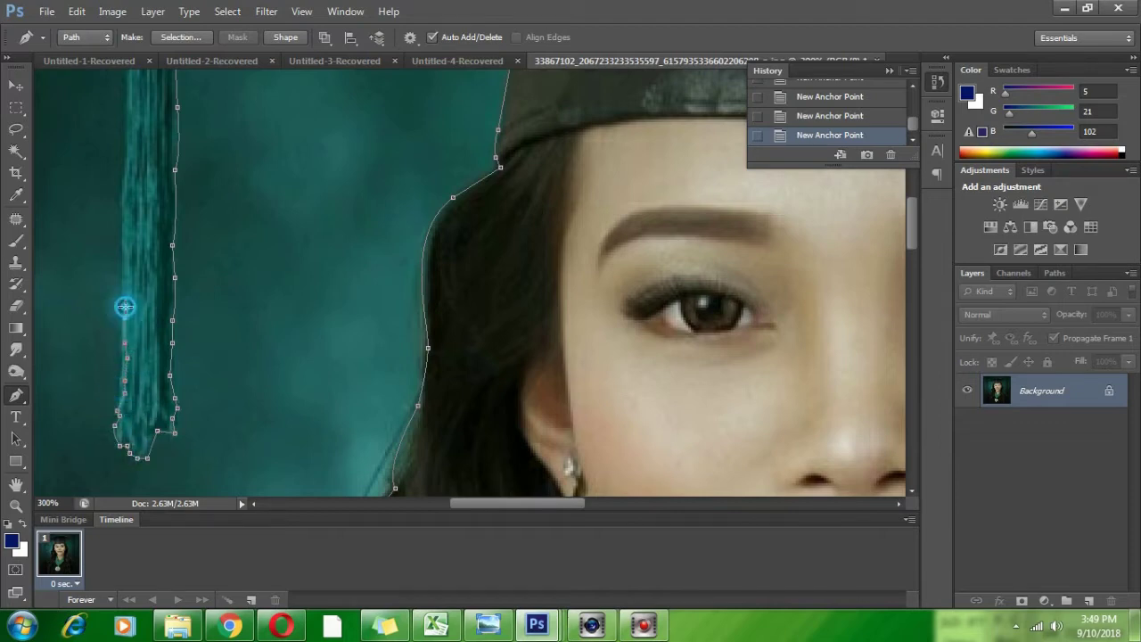
pyautogui.scroll(3, 125, 306)
pyautogui.click(124, 302)
pyautogui.click(120, 277)
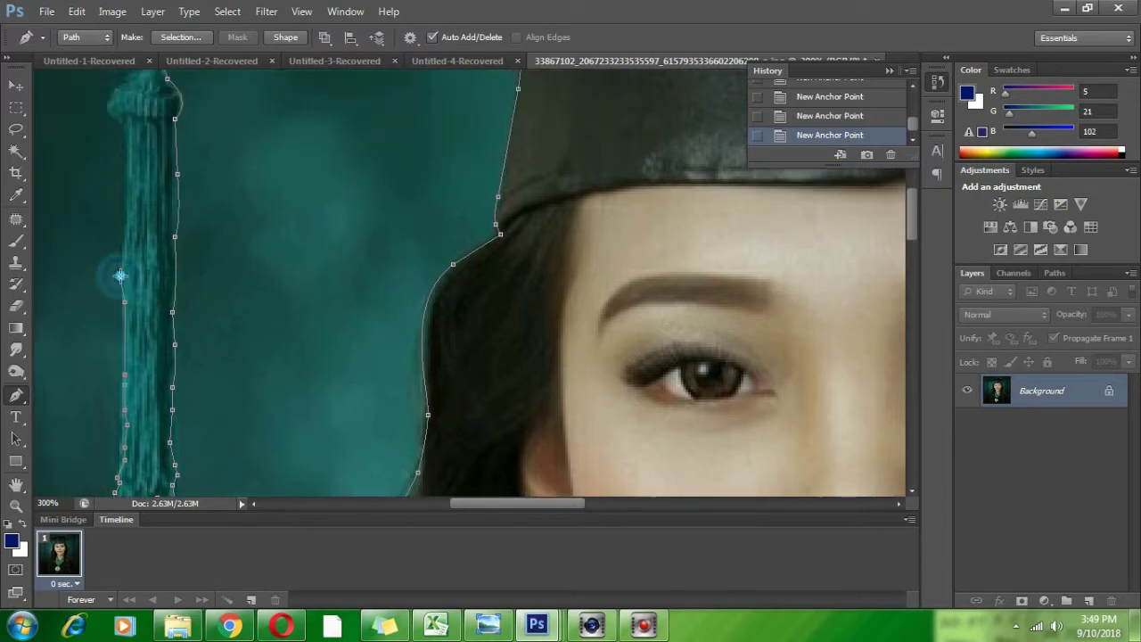
pyautogui.scroll(2, 134, 294)
pyautogui.click(127, 267)
pyautogui.click(127, 240)
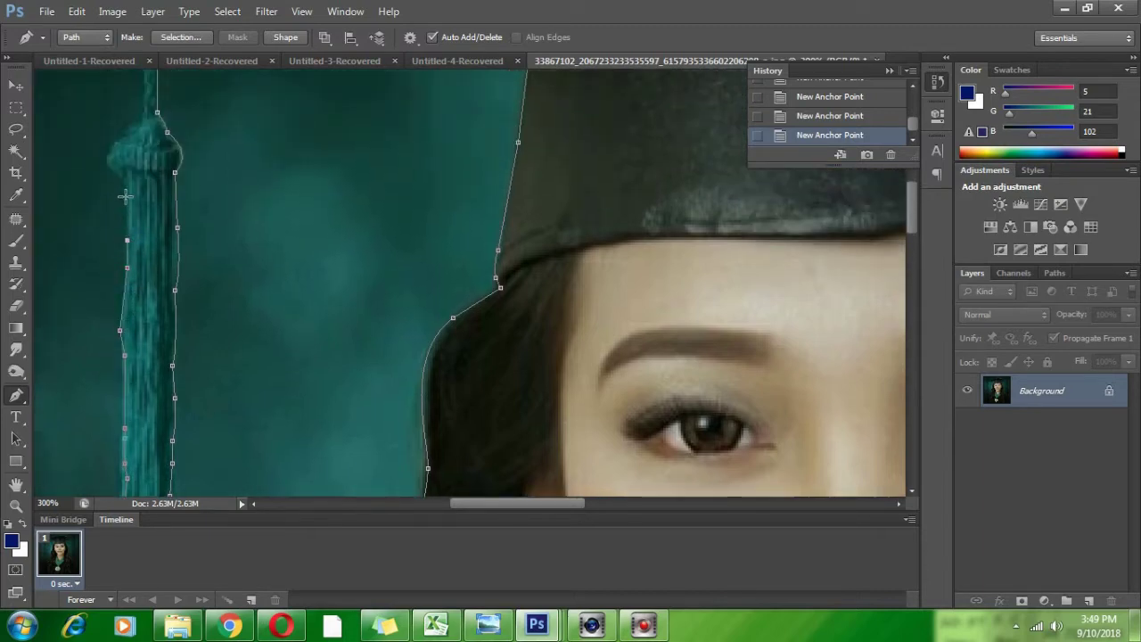
pyautogui.click(123, 181)
# Curve the path around the outer side of the tassel knot and up the cord to the mortarboard's lower edge
pyautogui.scroll(3, 129, 321)
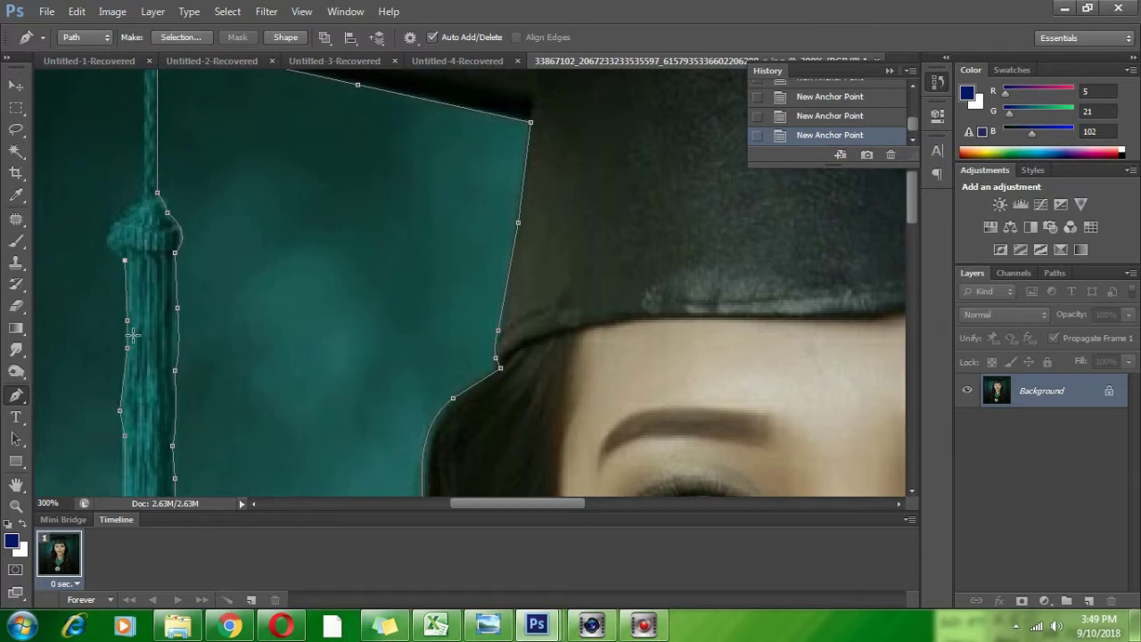
pyautogui.moveTo(113, 229); pyautogui.dragTo(151, 207)
pyautogui.click(127, 208)
pyautogui.scroll(4, 152, 223)
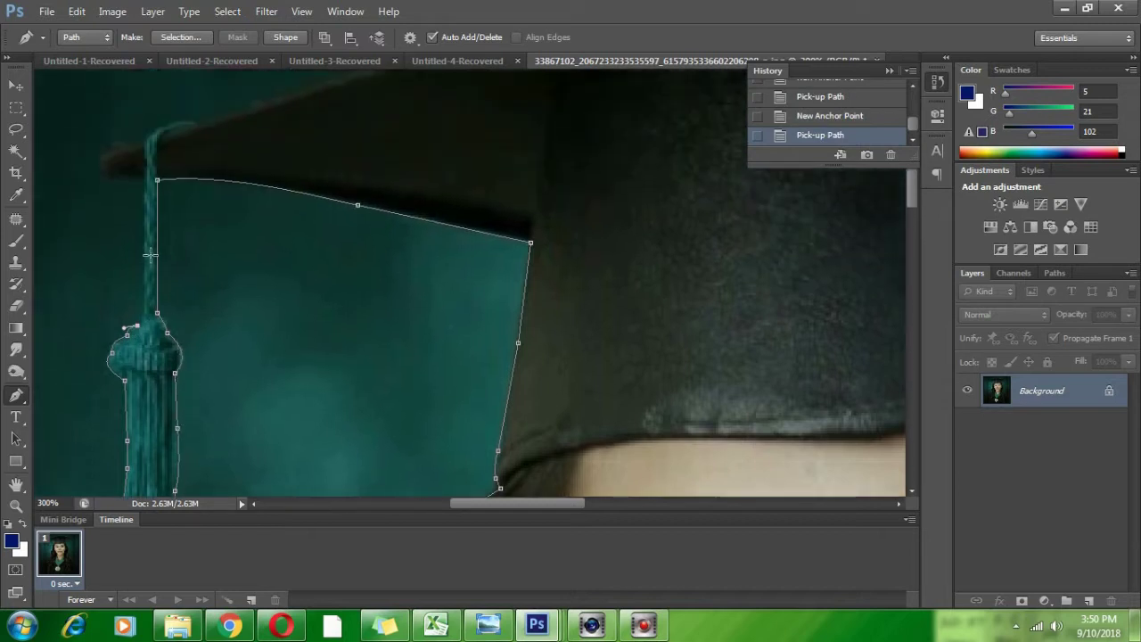
pyautogui.click(140, 181)
pyautogui.click(140, 181)
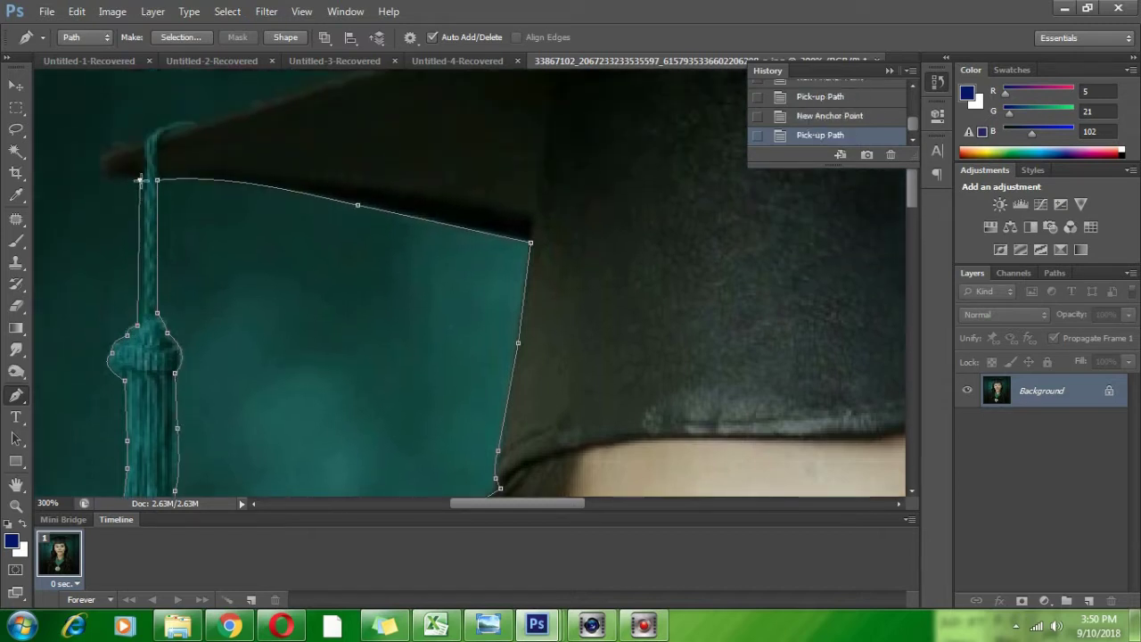
# Curve the path around the mortarboard's corner beside the cord, stepping back the stray anchor points and removing the outgoing handle
pyautogui.click(107, 180)
pyautogui.click(107, 180)
pyautogui.moveTo(116, 150); pyautogui.dragTo(144, 143)
pyautogui.click(145, 141)
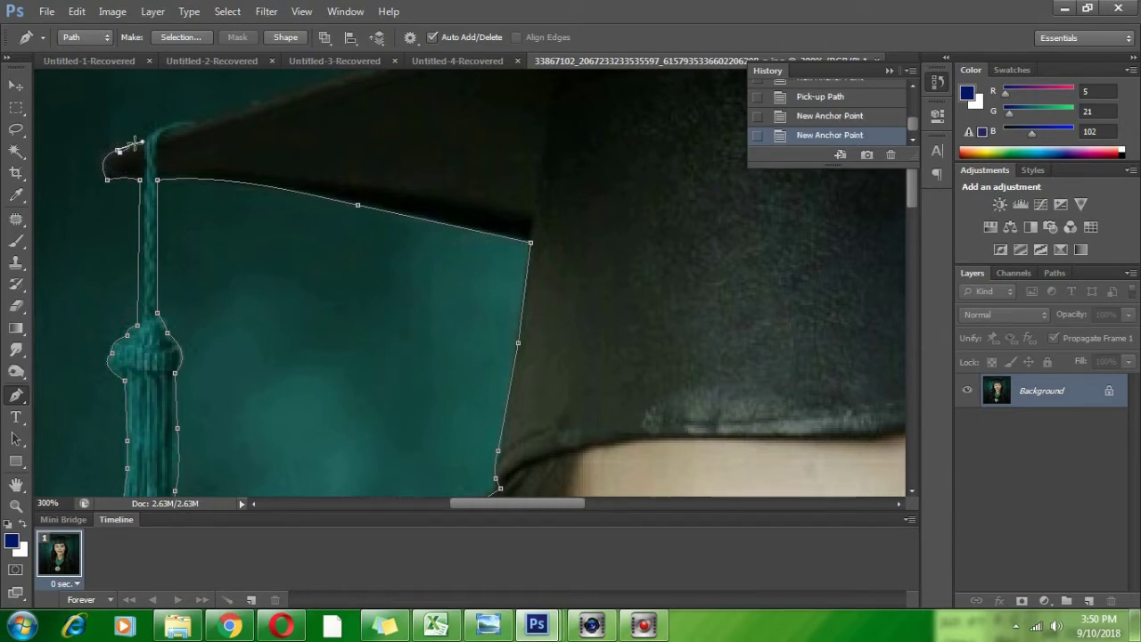
pyautogui.click(145, 141)
pyautogui.click(796, 116)
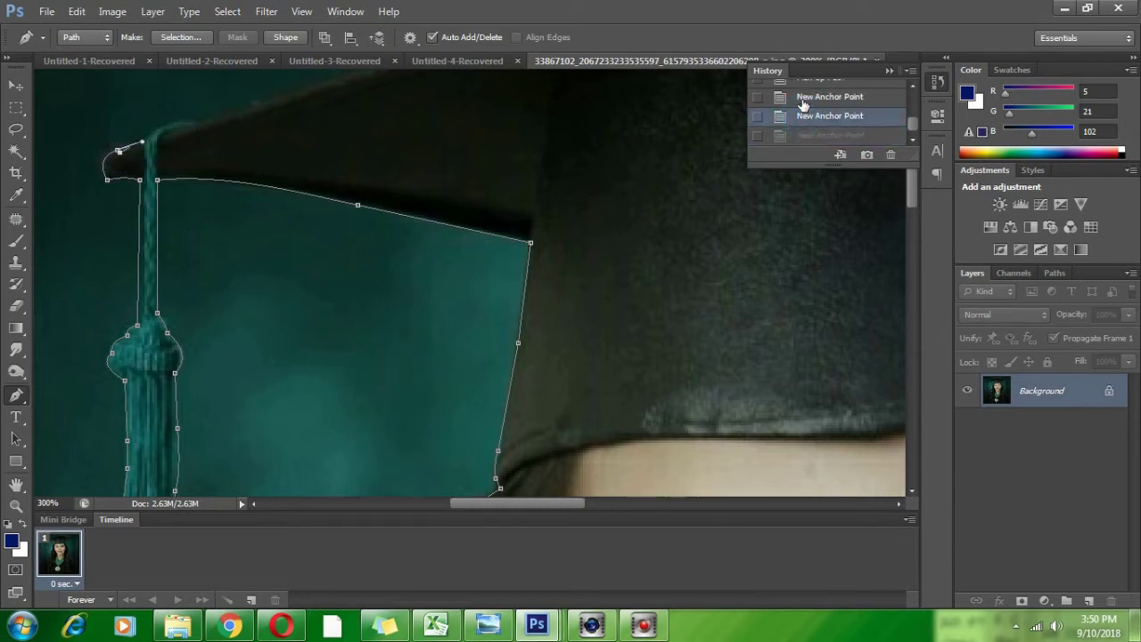
pyautogui.click(802, 97)
pyautogui.click(117, 150)
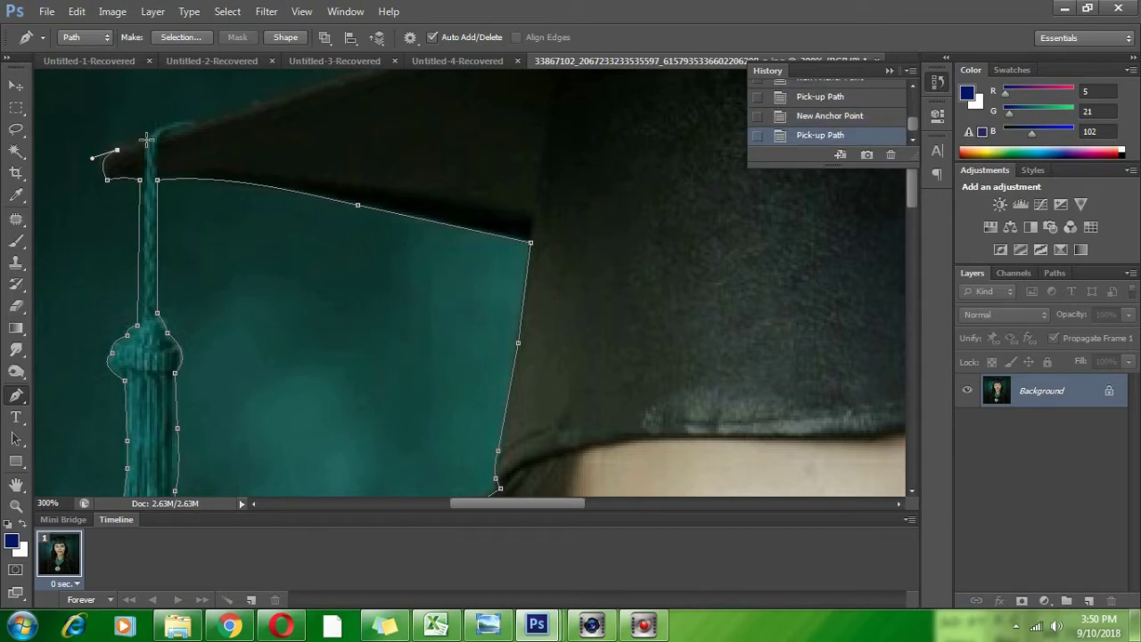
# Trace the path over the top of the tassel cord to the mortarboard's upper edge, removing the curved point's outgoing handle
pyautogui.click(147, 140)
pyautogui.moveTo(198, 120); pyautogui.dragTo(244, 125)
pyautogui.click(199, 121)
# Extend the path along the mortarboard's upper edge to its peak in two curved segments, removing their outgoing handles
pyautogui.moveTo(477, 503); pyautogui.dragTo(492, 503)
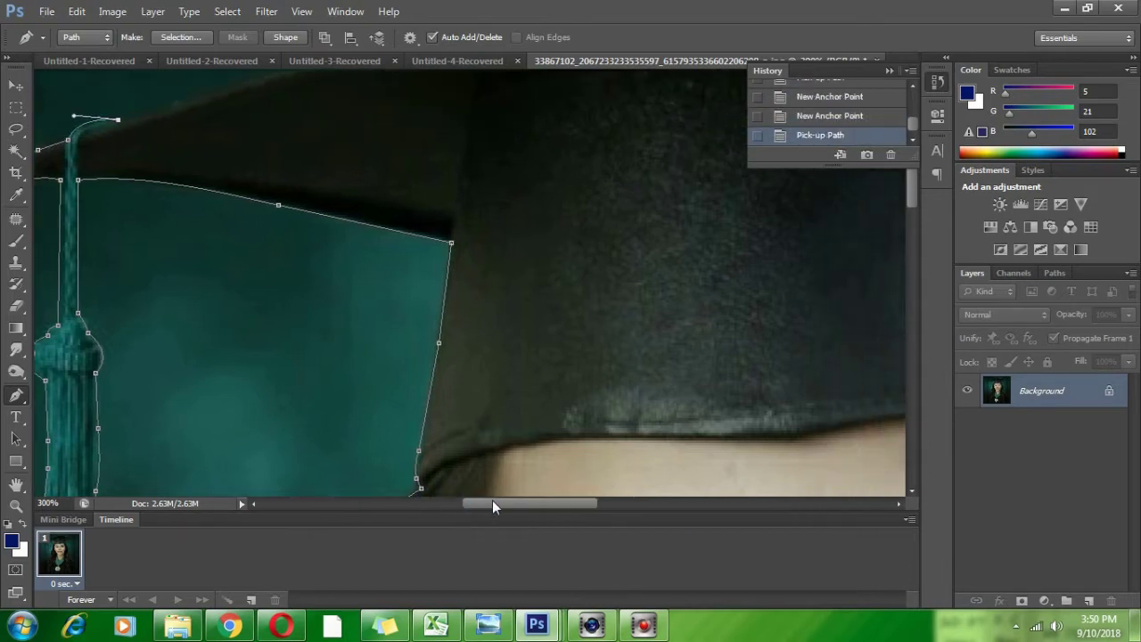
pyautogui.scroll(5, 357, 408)
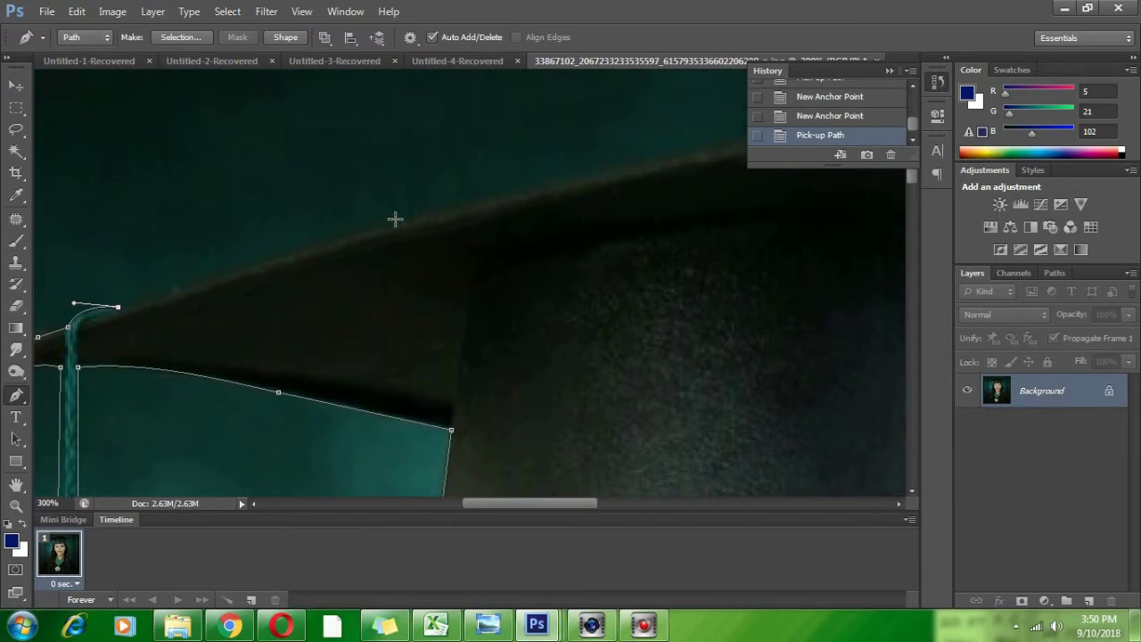
pyautogui.moveTo(396, 219); pyautogui.dragTo(462, 202)
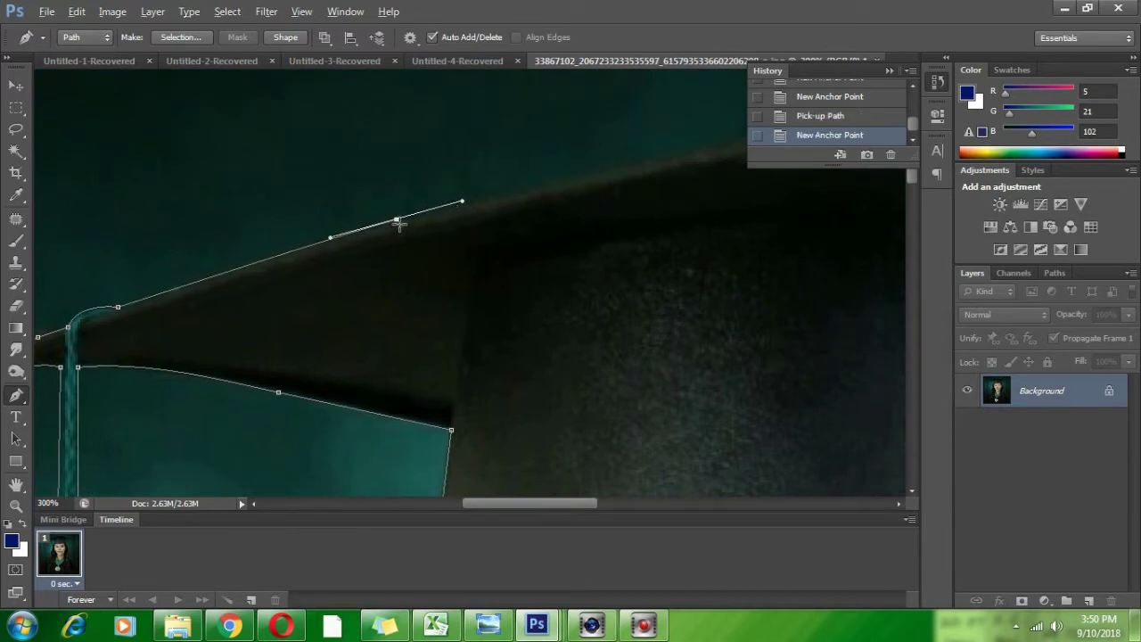
pyautogui.click(396, 219)
pyautogui.moveTo(559, 504); pyautogui.dragTo(604, 502)
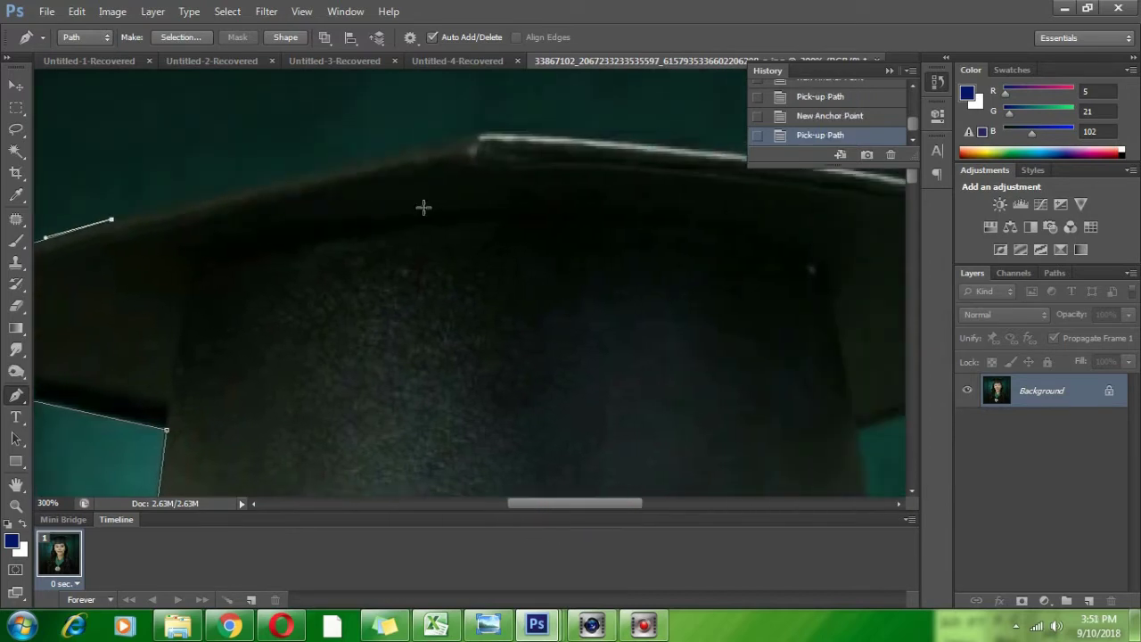
pyautogui.moveTo(479, 132); pyautogui.dragTo(545, 123)
pyautogui.click(479, 132)
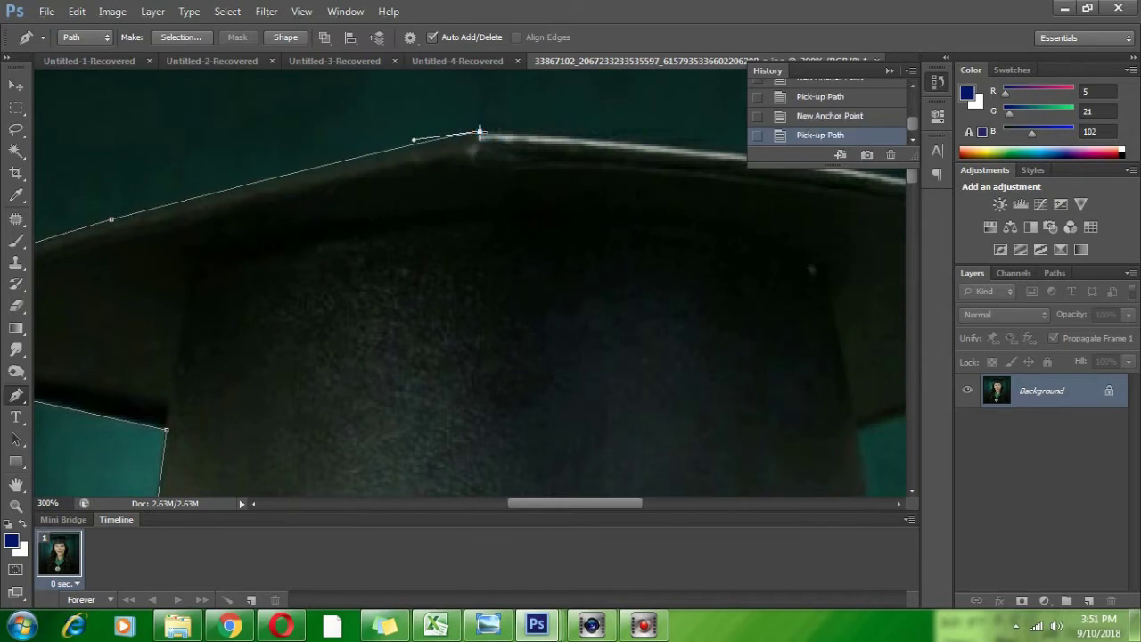
# Curve the path from the mortarboard's peak along the brightly lit upper edge and remove the new anchor point's outgoing handle
pyautogui.click(699, 147)
pyautogui.click(699, 148)
pyautogui.moveTo(714, 149); pyautogui.dragTo(778, 164)
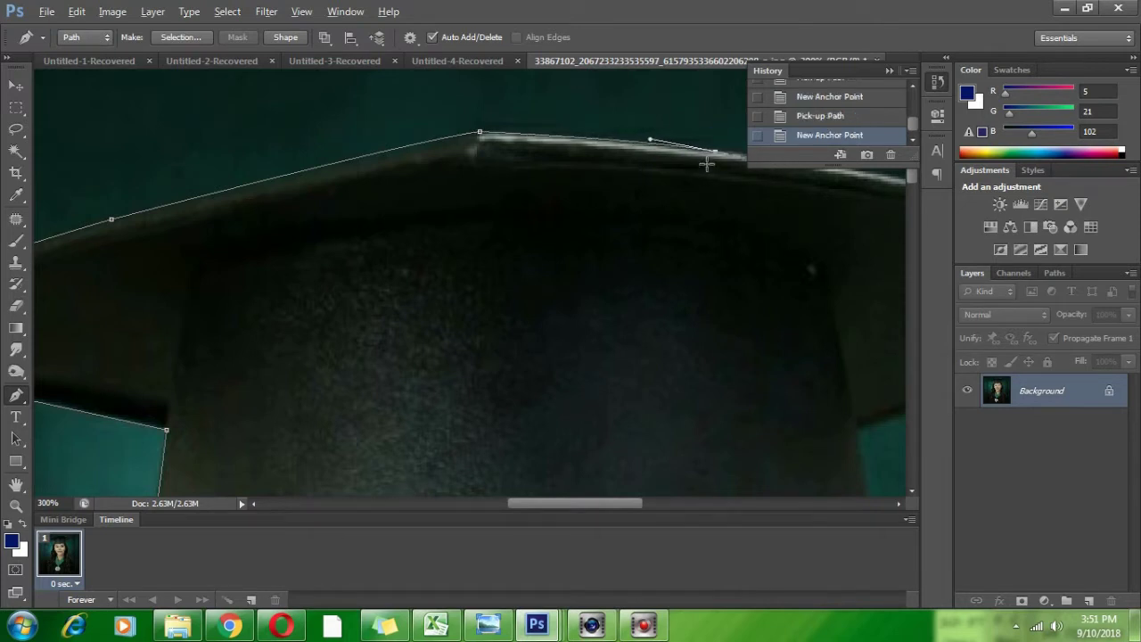
pyautogui.click(712, 152)
pyautogui.moveTo(580, 503); pyautogui.dragTo(662, 504)
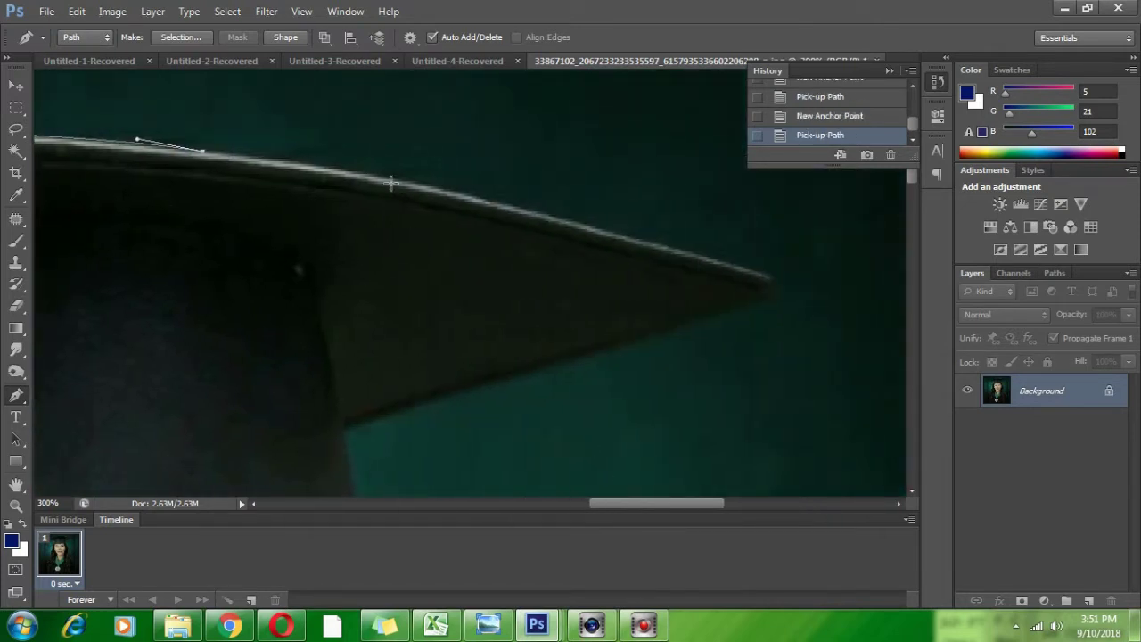
# Extend the path along the mortarboard's upper edge to its far pointed corner in two curved segments, removing the outgoing handles
pyautogui.moveTo(400, 178); pyautogui.dragTo(540, 202)
pyautogui.click(400, 180)
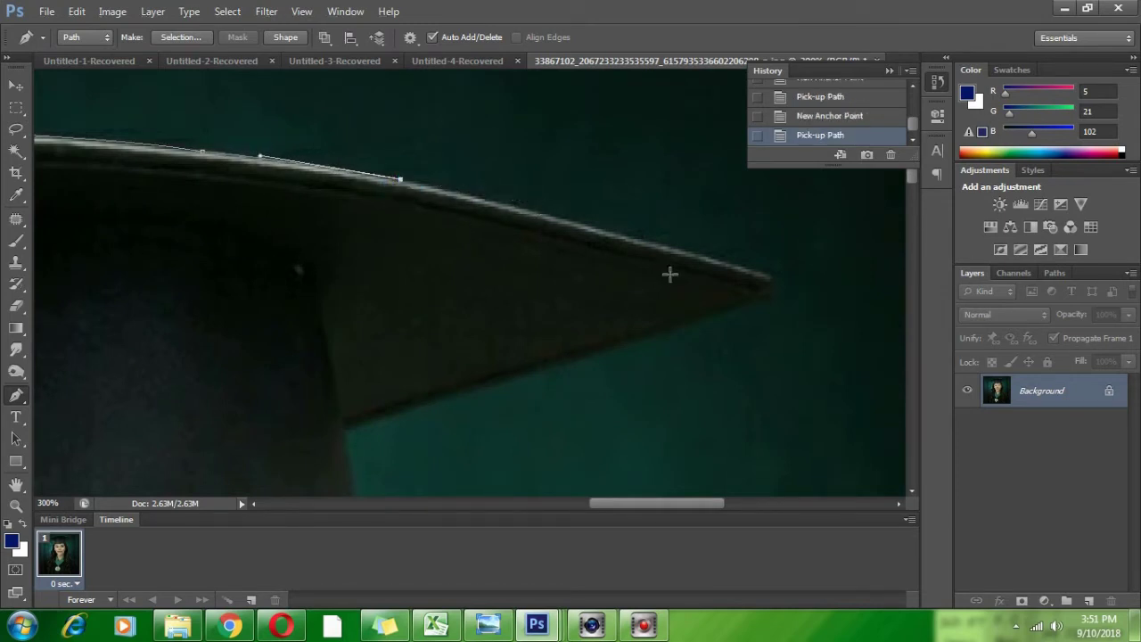
pyautogui.moveTo(766, 275); pyautogui.dragTo(739, 298)
pyautogui.click(765, 276)
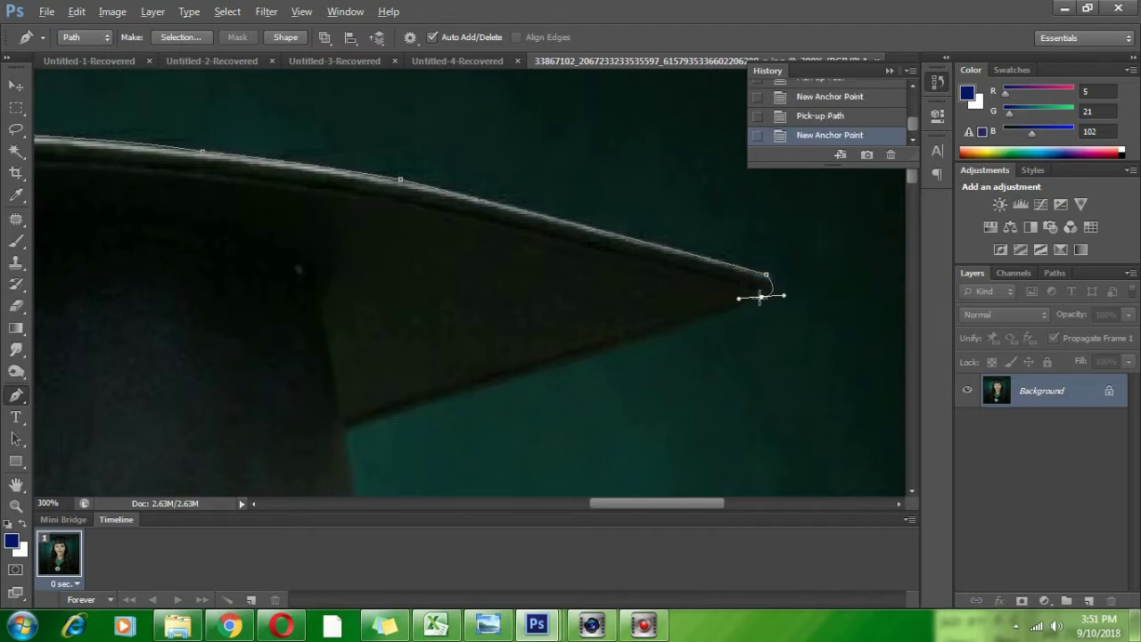
# Curve the path around the mortarboard's pointed corner and trace its lower edge to the cap's crown, redoing the misplaced point
pyautogui.click(761, 296)
pyautogui.click(440, 401)
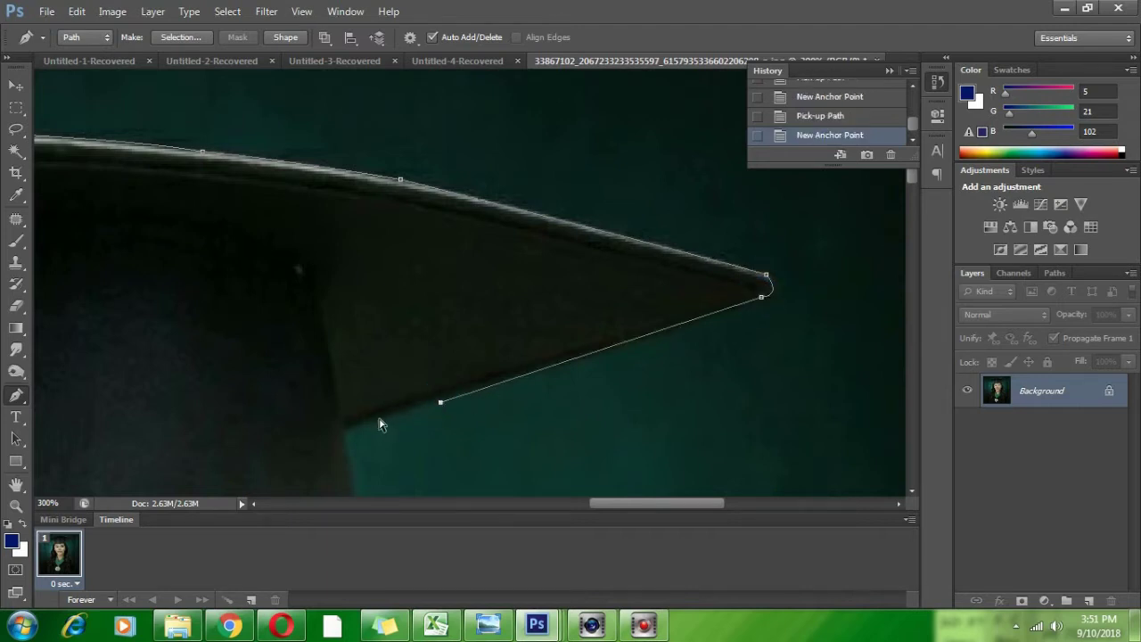
pyautogui.hotkey('ctrl', 'z')
pyautogui.click(404, 410)
pyautogui.click(345, 432)
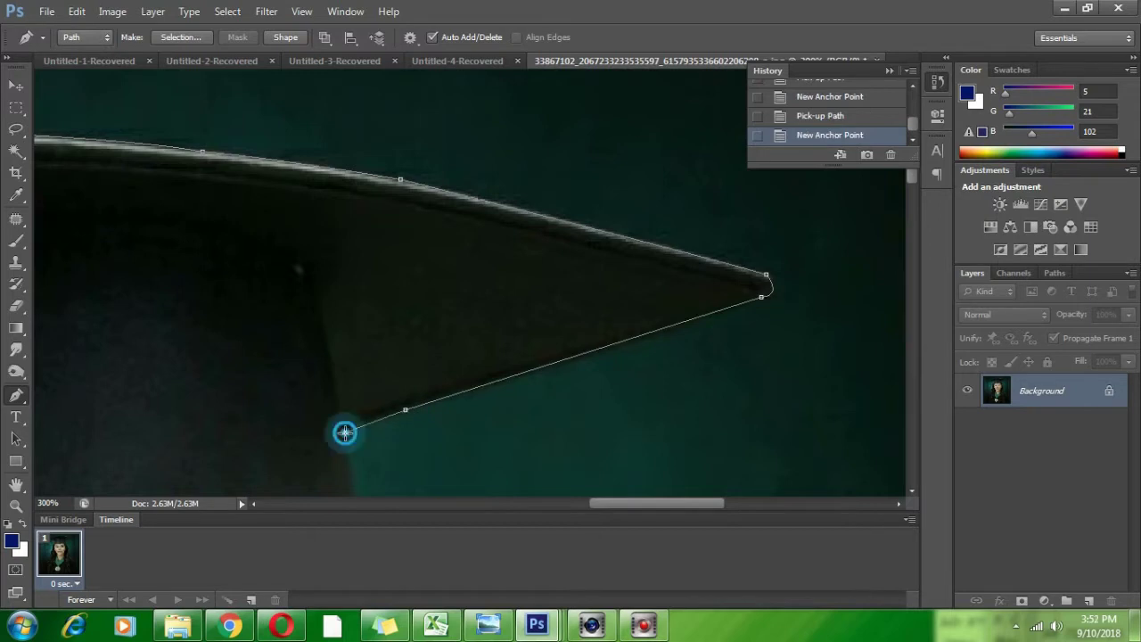
# Trace the path down the side of the cap's crown to where the hair emerges, removing the curved point's outgoing handle
pyautogui.scroll(-5, 357, 420)
pyautogui.click(380, 421)
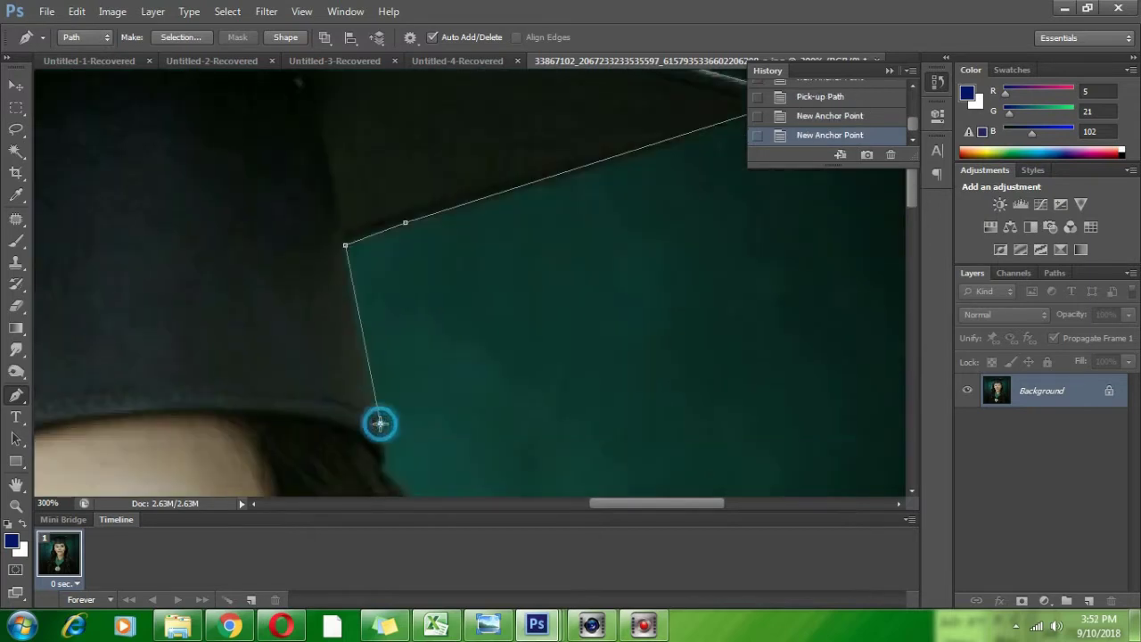
pyautogui.moveTo(389, 465); pyautogui.dragTo(381, 492)
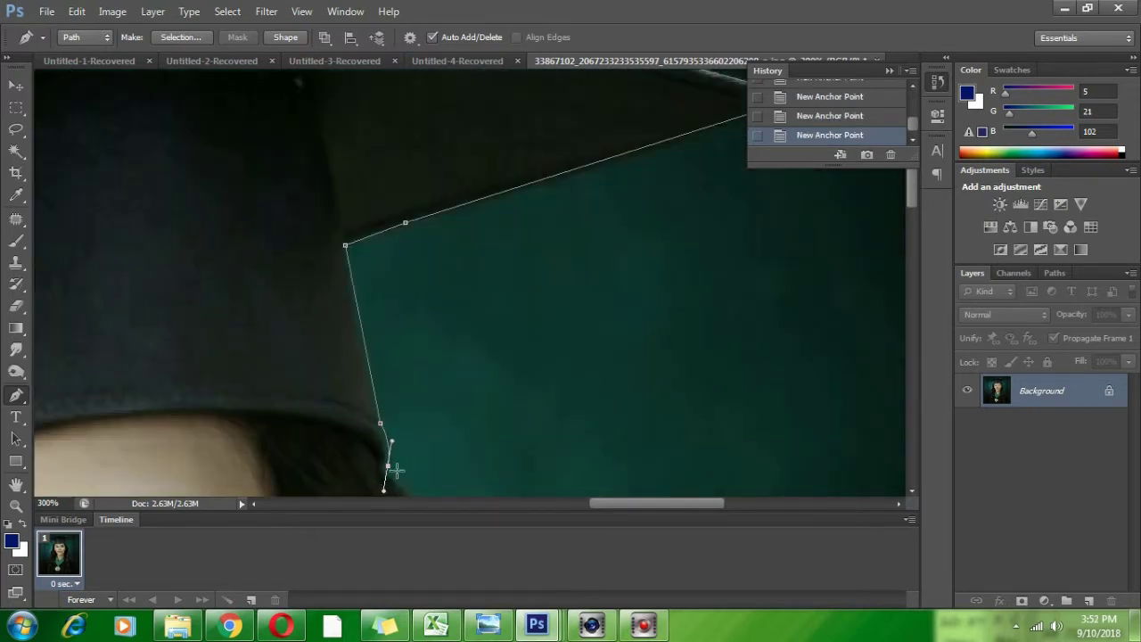
pyautogui.keyDown('alt'); pyautogui.click(386, 463); pyautogui.keyUp('alt')
# Trace the hair's outer edge from below the cap to eye level in short curved segments, removing the outgoing handles
pyautogui.scroll(-6, 392, 463)
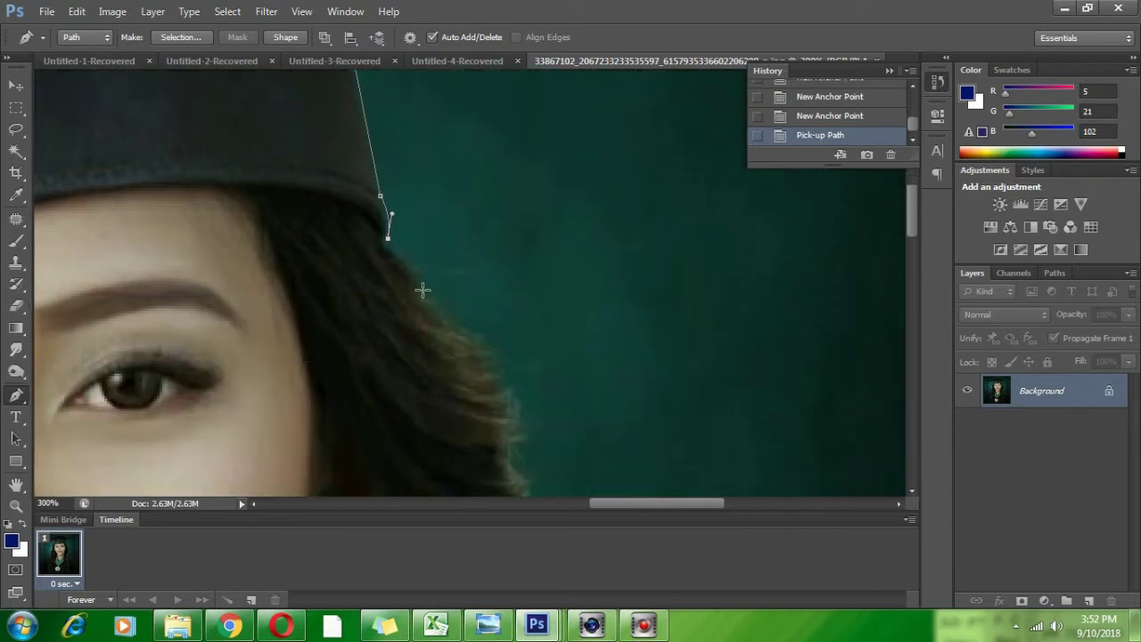
pyautogui.click(421, 292)
pyautogui.moveTo(468, 329); pyautogui.dragTo(509, 374)
pyautogui.keyDown('alt'); pyautogui.click(467, 330); pyautogui.keyUp('alt')
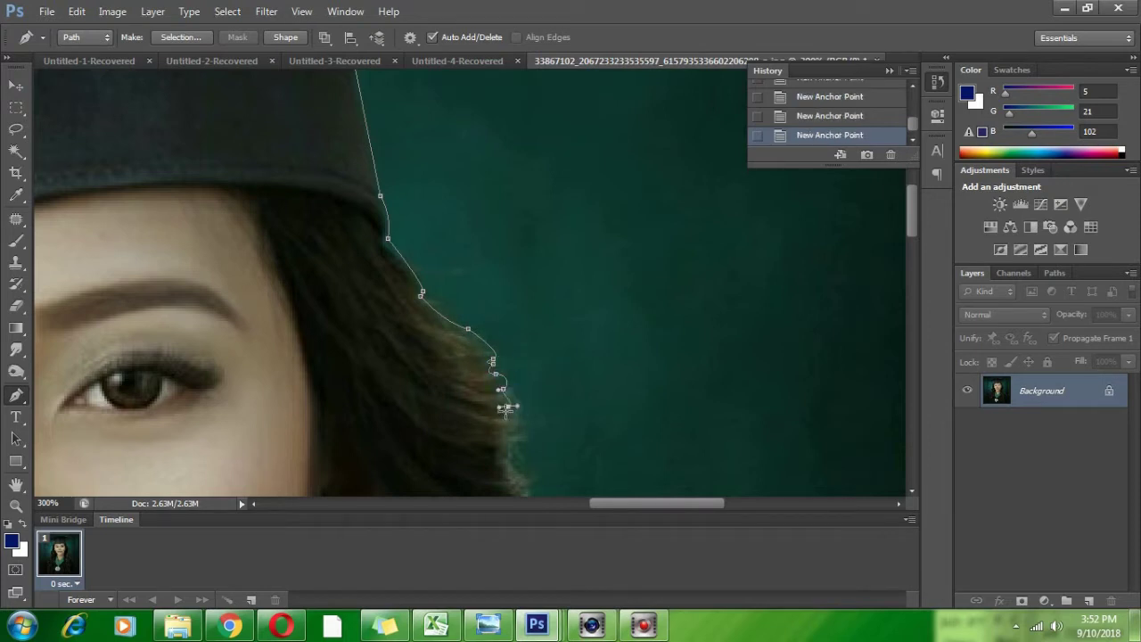
pyautogui.keyDown('alt'); pyautogui.click(509, 405); pyautogui.keyUp('alt')
pyautogui.moveTo(515, 421); pyautogui.dragTo(503, 451)
pyautogui.keyDown('alt'); pyautogui.click(515, 420); pyautogui.keyUp('alt')
# Run the path around the two small wisps sticking out of the hair at cheek level, removing the outgoing handles
pyautogui.scroll(-2, 517, 461)
pyautogui.scroll(-2, 516, 462)
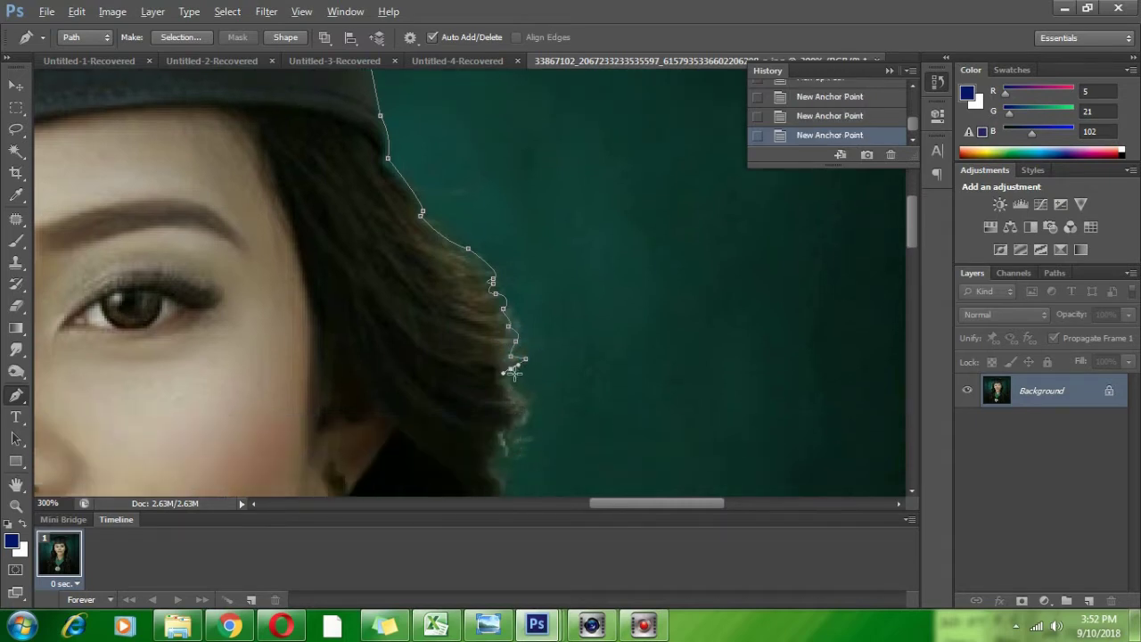
pyautogui.keyDown('alt'); pyautogui.click(514, 367); pyautogui.keyUp('alt')
pyautogui.moveTo(514, 392); pyautogui.dragTo(529, 406)
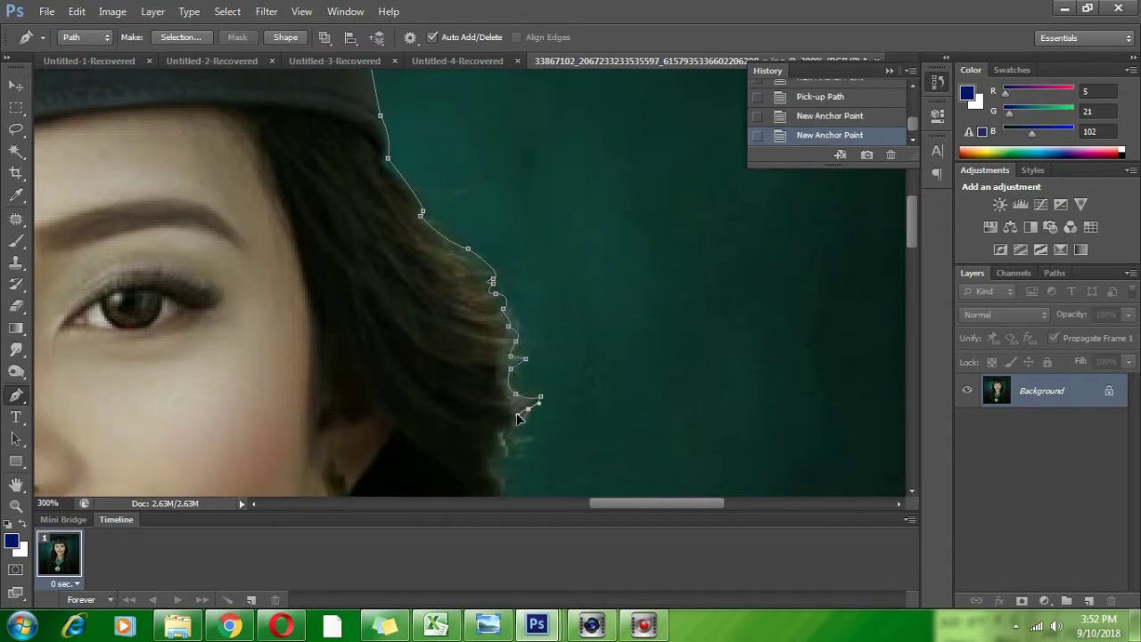
pyautogui.click(525, 429)
pyautogui.keyDown('alt'); pyautogui.click(525, 429); pyautogui.keyUp('alt')
# Outline the next thin wisp below and bring the path back in to the hair's edge above the earlobe
pyautogui.click(504, 440)
pyautogui.scroll(-4, 512, 446)
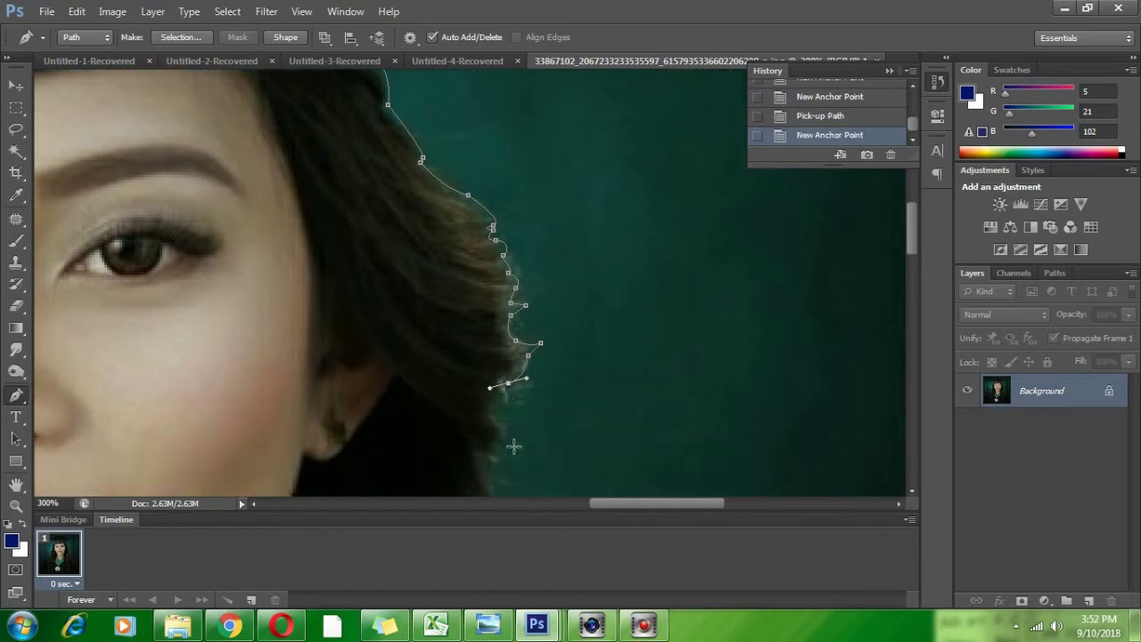
pyautogui.keyDown('alt'); pyautogui.click(507, 356); pyautogui.keyUp('alt')
pyautogui.click(529, 357)
pyautogui.click(509, 365)
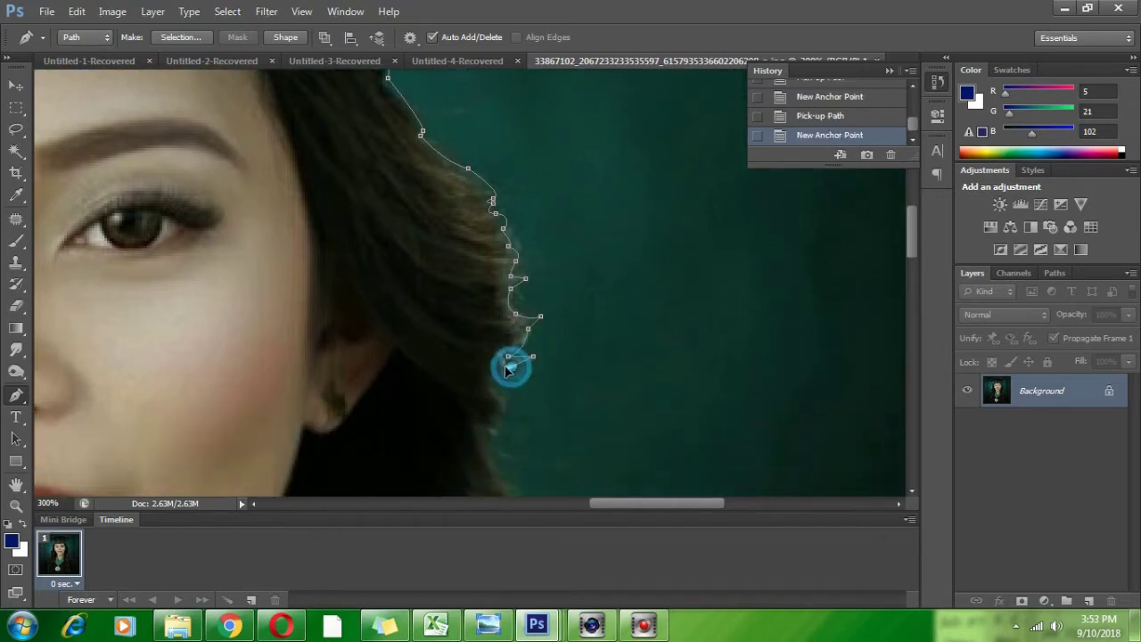
pyautogui.click(495, 383)
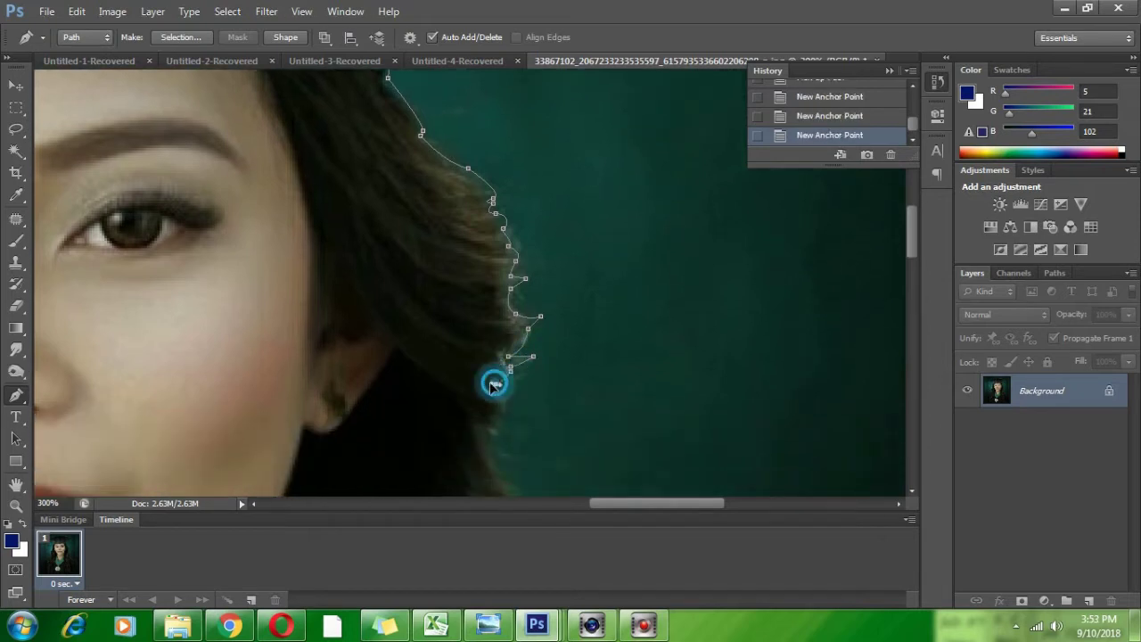
pyautogui.keyDown('alt'); pyautogui.click(496, 383); pyautogui.keyUp('alt')
# Curve the path down the hair beside the ear towards mouth level, stepping back the misplaced anchor point and removing the outgoing handle
pyautogui.moveTo(501, 431); pyautogui.dragTo(545, 483)
pyautogui.scroll(-3, 495, 433)
pyautogui.hotkey('ctrl', 'alt', 'z')
pyautogui.hotkey('ctrl', 'alt', 'z')
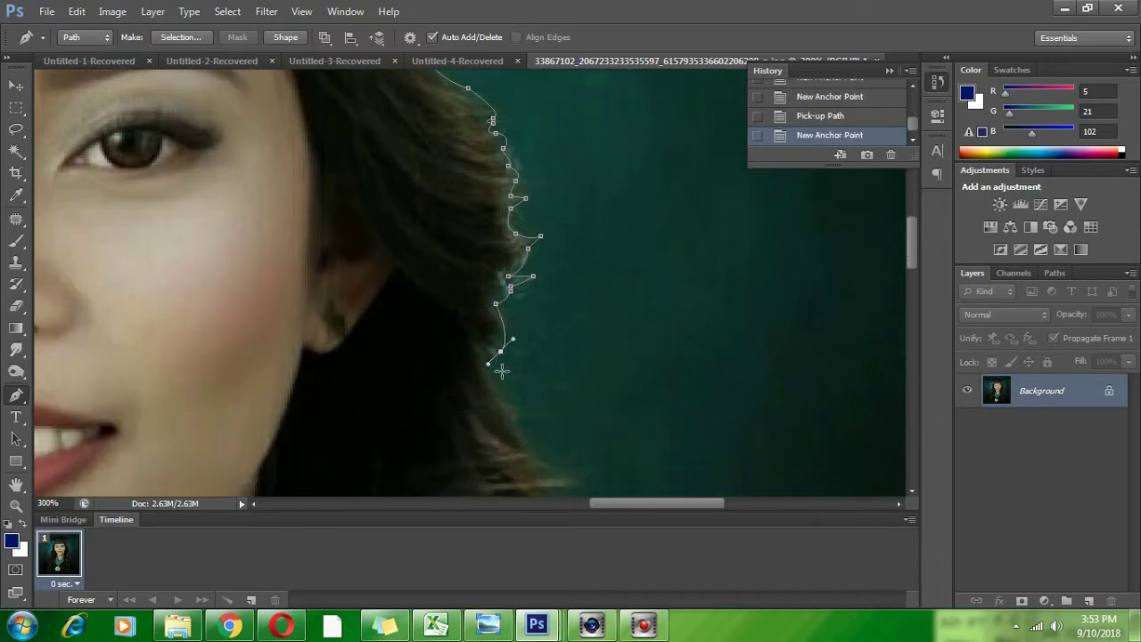
pyautogui.keyDown('alt'); pyautogui.click(500, 350); pyautogui.keyUp('alt')
pyautogui.moveTo(520, 436); pyautogui.dragTo(535, 455)
# Step back the stray anchor point beside the mouth-level hair and outline the first short wisps there
pyautogui.scroll(-3, 535, 454)
pyautogui.scroll(-1, 536, 455)
pyautogui.click(573, 341)
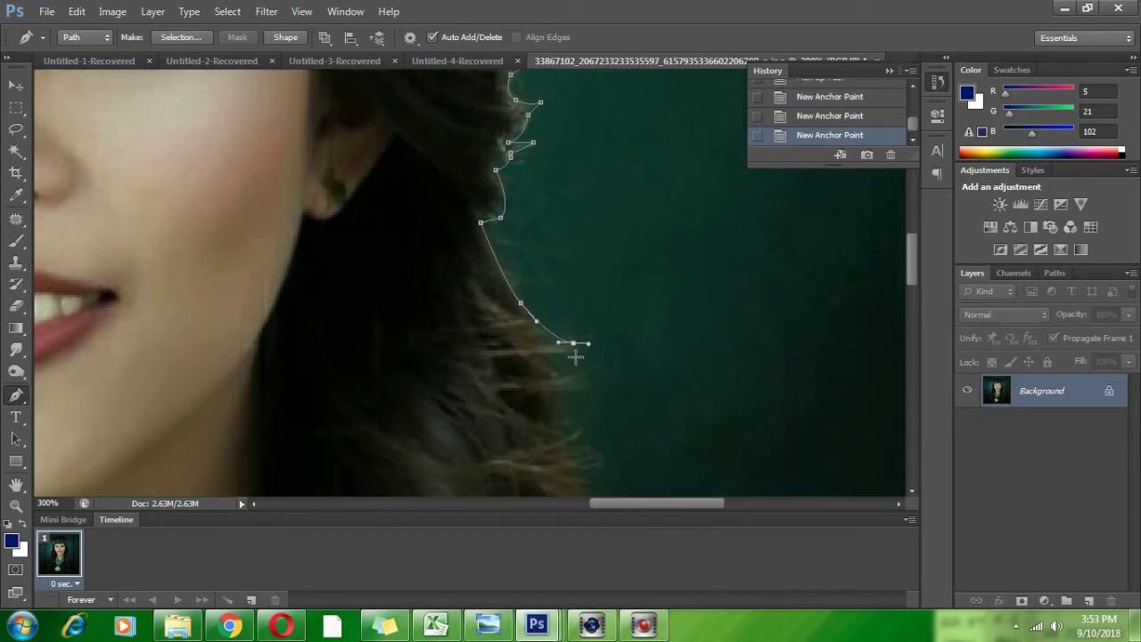
pyautogui.hotkey('ctrl', 'alt', 'z')
pyautogui.moveTo(537, 326)
pyautogui.mouseDown()
pyautogui.moveTo(547, 330)
pyautogui.moveTo(532, 336)
pyautogui.moveTo(552, 330)
pyautogui.mouseUp()
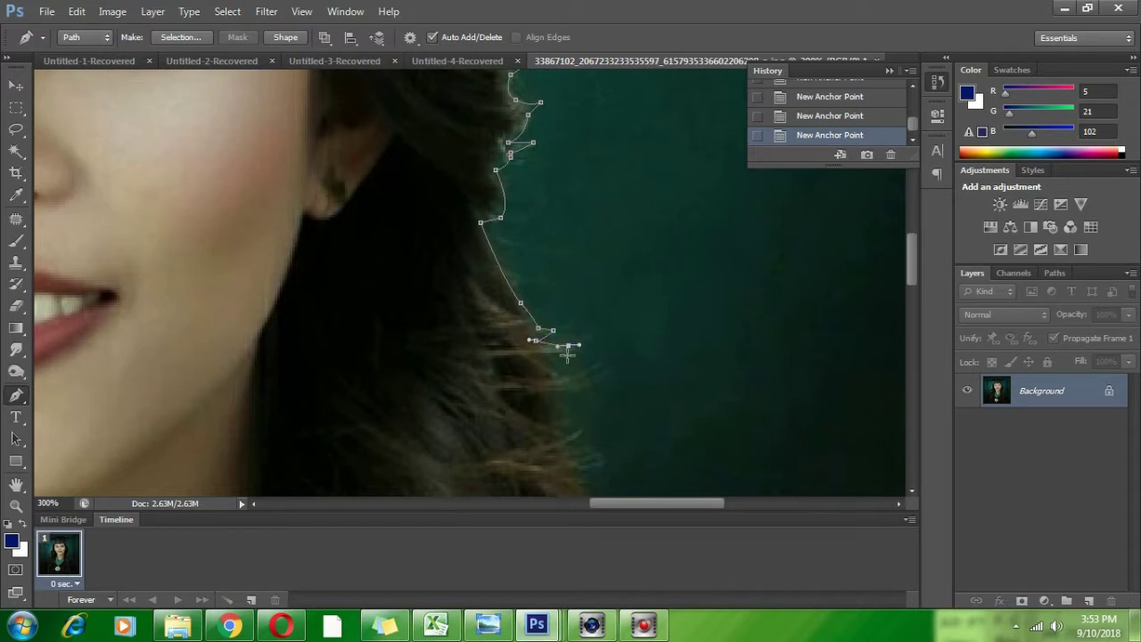
# Extend the path out to the tip of the long wisp below the mouth-level strands, undoing the stray point after it
pyautogui.click(551, 360)
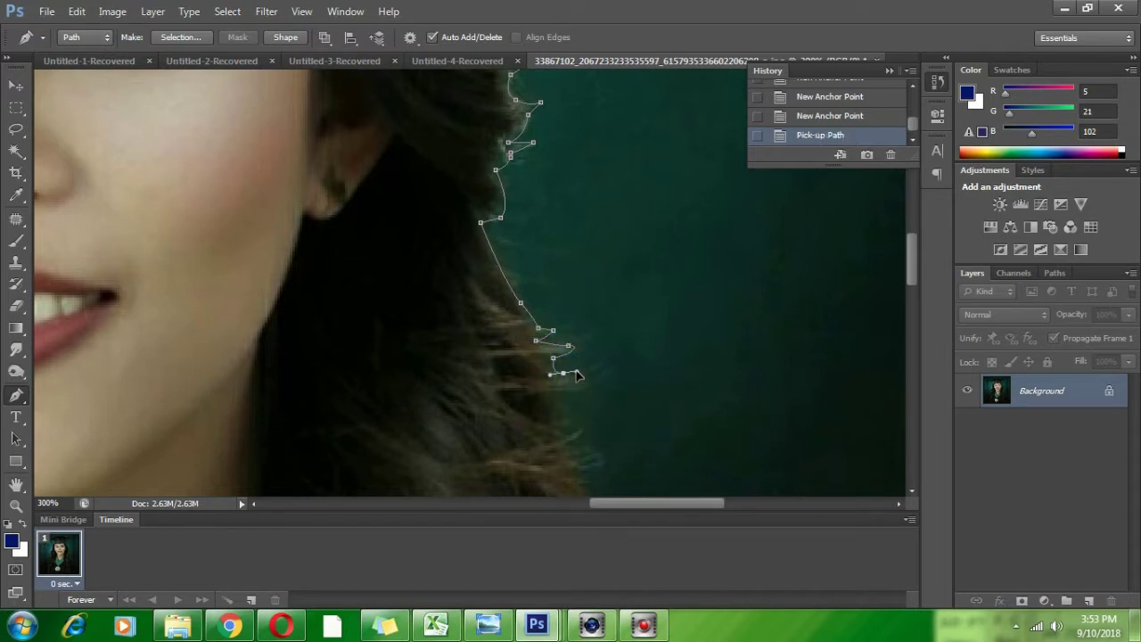
pyautogui.click(562, 373)
pyautogui.moveTo(576, 371); pyautogui.dragTo(601, 360)
pyautogui.click(582, 385)
pyautogui.hotkey('ctrl', 'alt', 'z')
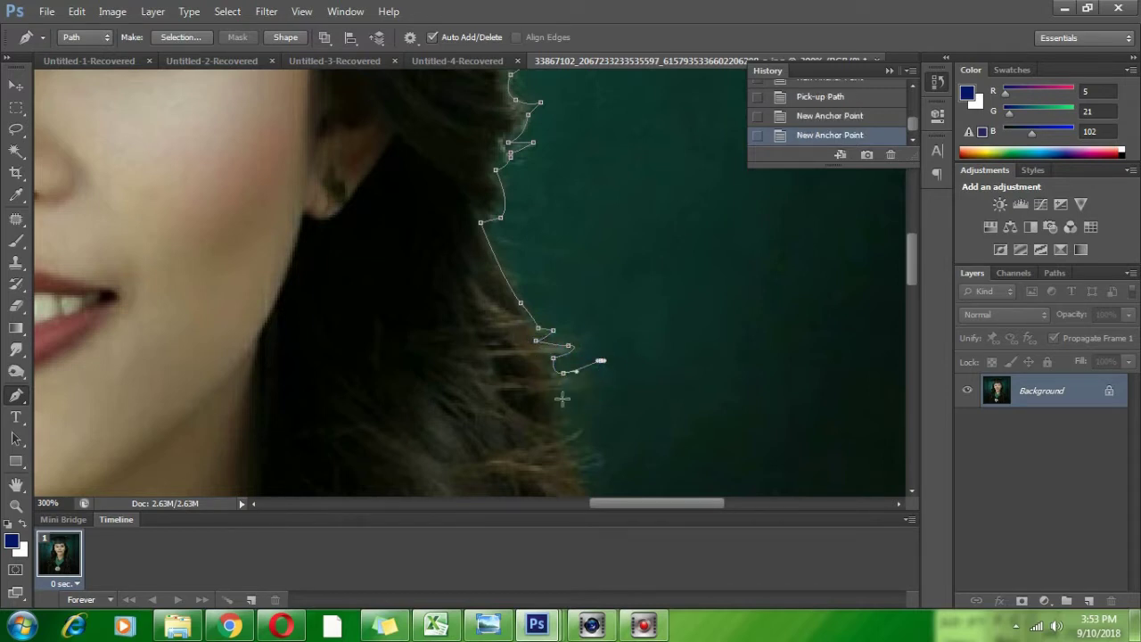
# Bring the path back from the long wisp's tip, continue down the hair and outline the next protruding strands
pyautogui.moveTo(565, 393); pyautogui.dragTo(538, 399)
pyautogui.click(567, 433)
pyautogui.scroll(-3, 590, 403)
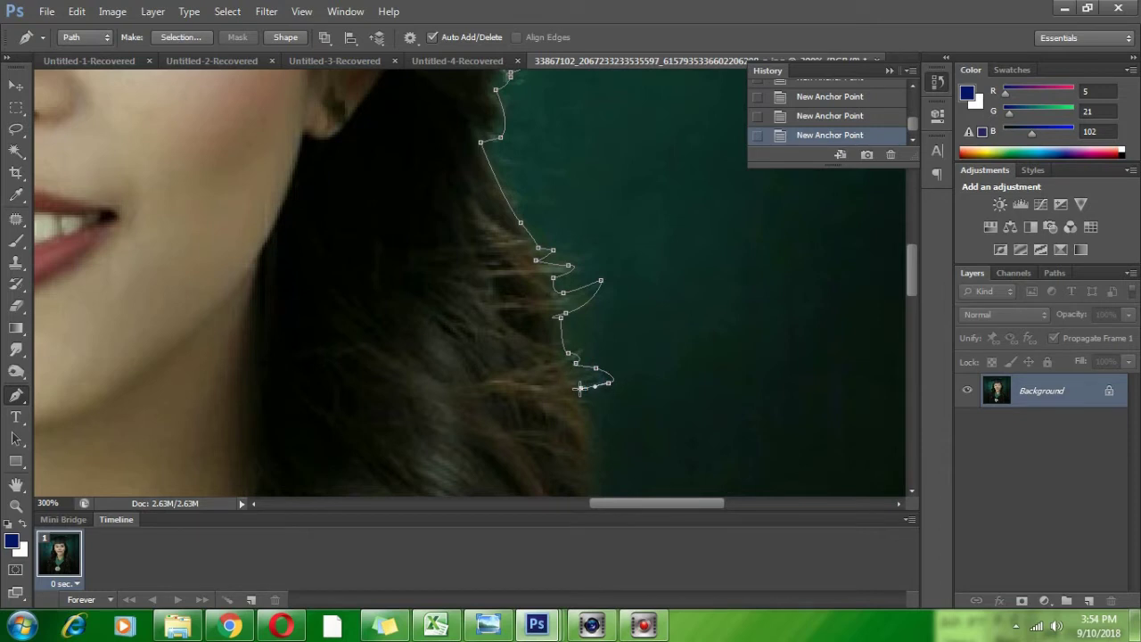
pyautogui.scroll(-3, 591, 383)
pyautogui.click(580, 321)
# Trace the lower hair edge down to the gown's collar in two outward-curved segments, removing their outgoing handles
pyautogui.moveTo(590, 392); pyautogui.dragTo(570, 415)
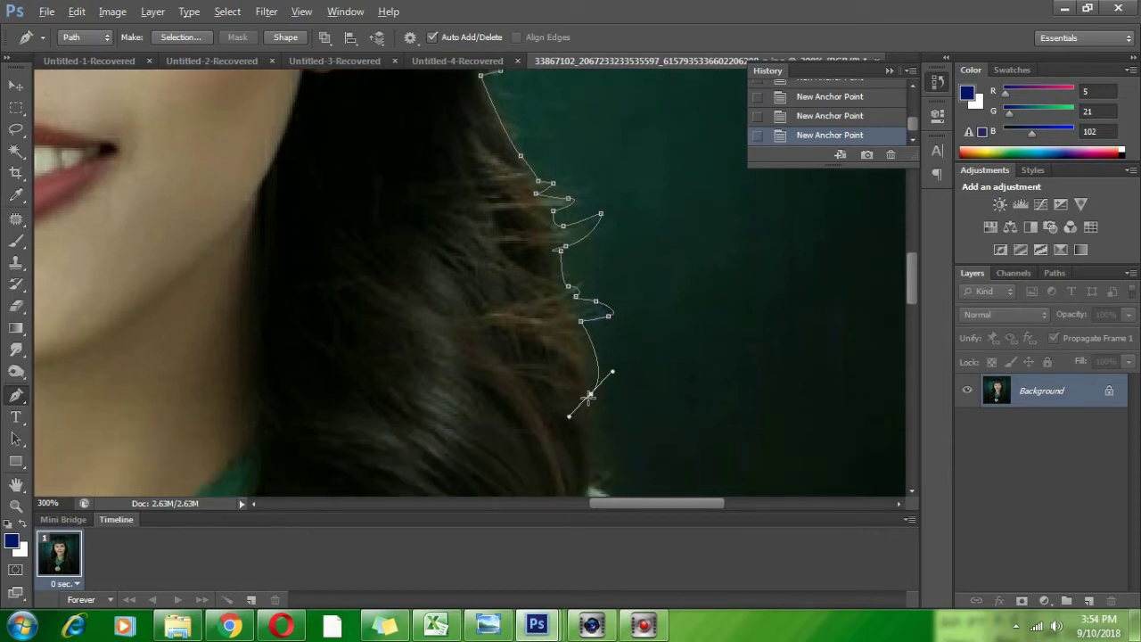
pyautogui.keyDown('alt'); pyautogui.click(590, 393); pyautogui.keyUp('alt')
pyautogui.scroll(-5, 589, 394)
pyautogui.moveTo(598, 364); pyautogui.dragTo(571, 408)
pyautogui.keyDown('alt'); pyautogui.click(598, 364); pyautogui.keyUp('alt')
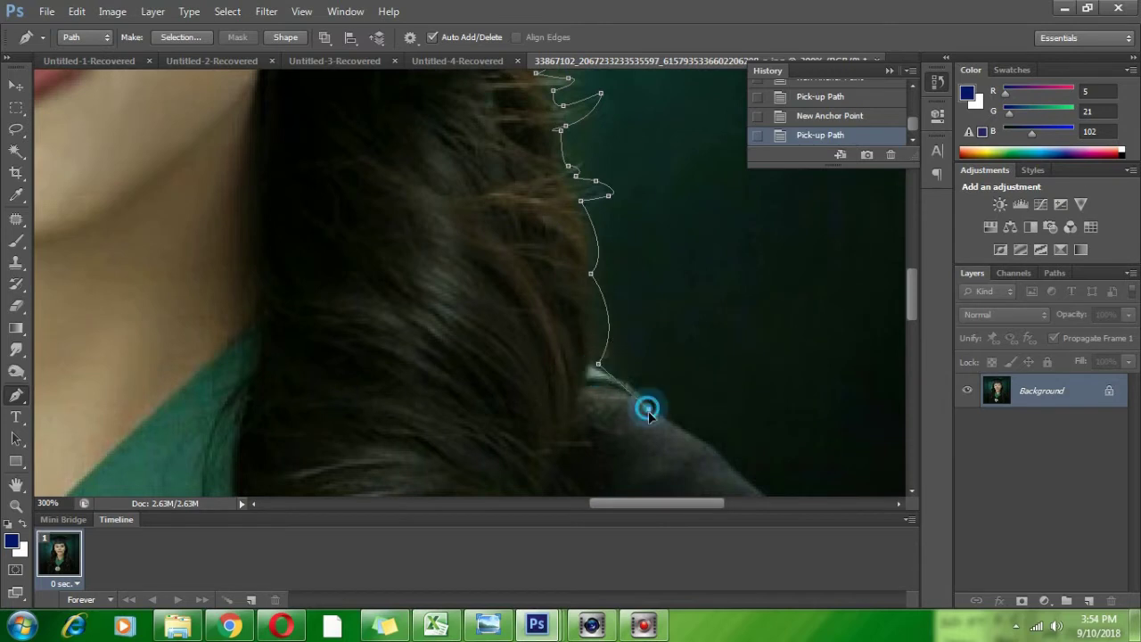
# Extend the path from the collar down the sloping upper edge of the gown's shoulder
pyautogui.moveTo(647, 410); pyautogui.dragTo(657, 435)
pyautogui.scroll(-5, 660, 432)
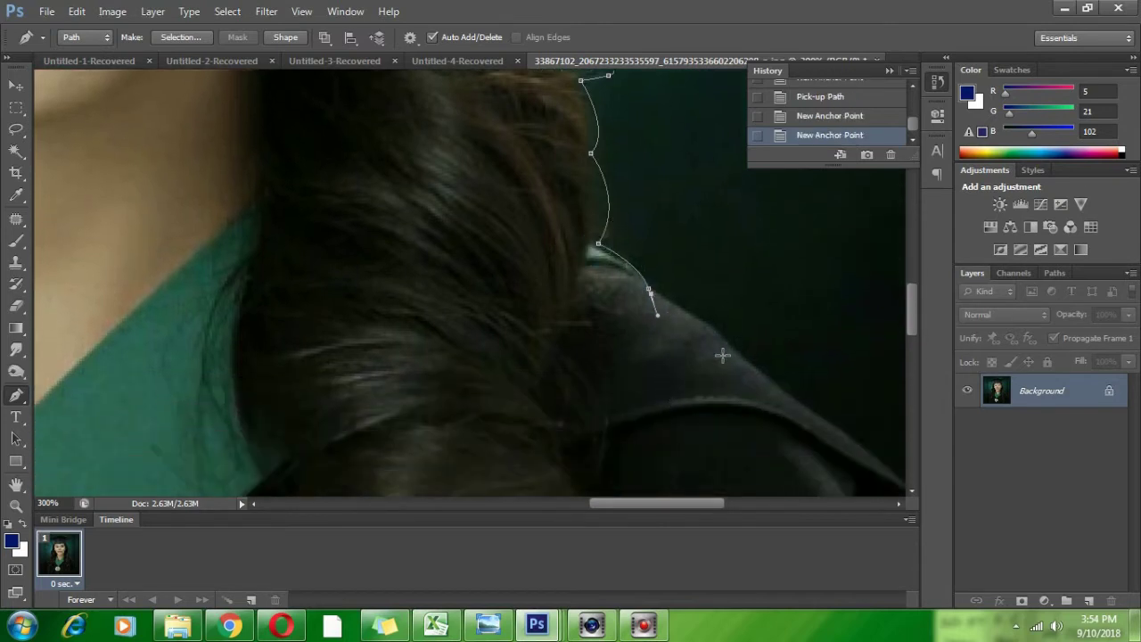
pyautogui.click(715, 329)
pyautogui.click(785, 389)
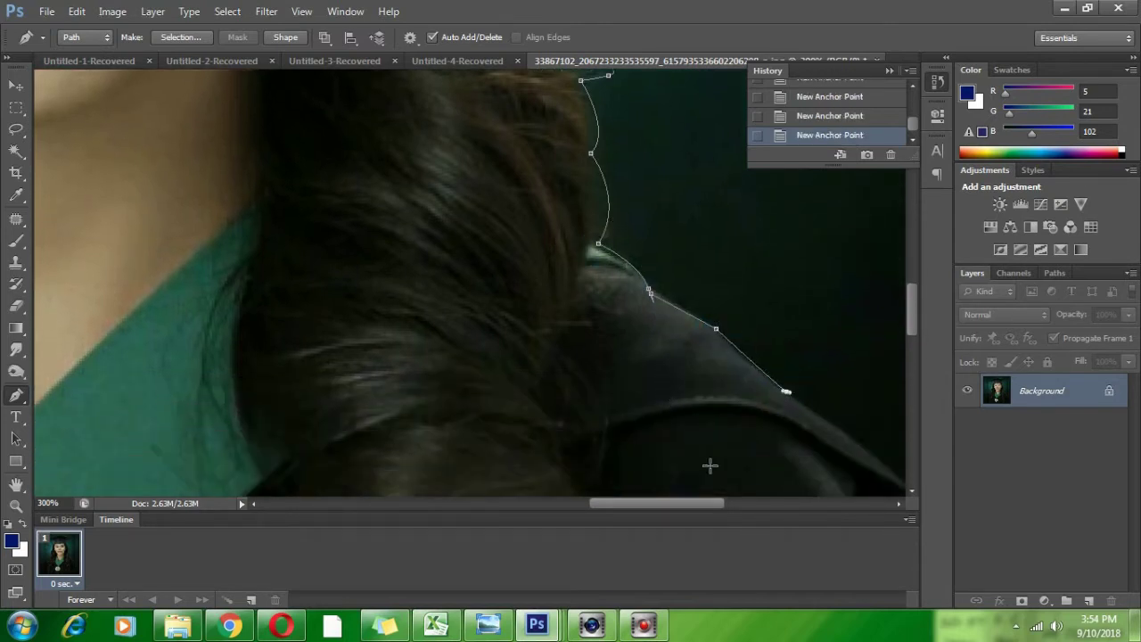
# Trace the path around the shoulder's outer end and down the gown's sleeve edge, undoing the misplaced point
pyautogui.moveTo(639, 504); pyautogui.dragTo(669, 504)
pyautogui.scroll(-5, 693, 466)
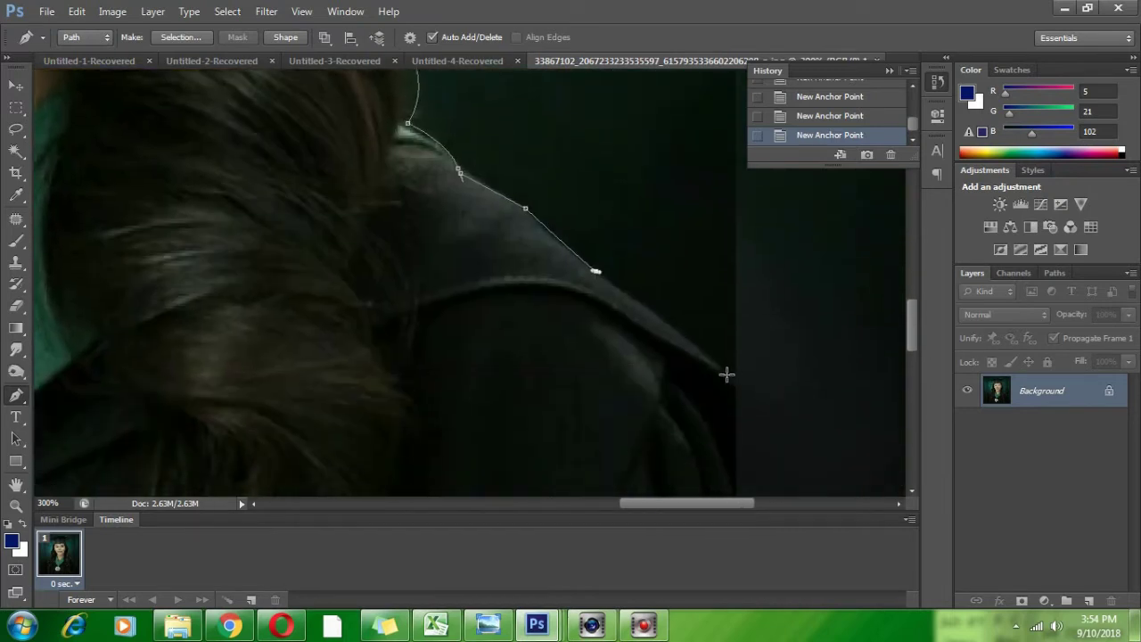
pyautogui.moveTo(726, 374); pyautogui.dragTo(733, 472)
pyautogui.scroll(-3, 720, 430)
pyautogui.hotkey('ctrl', 'z')
pyautogui.scroll(-10, 731, 473)
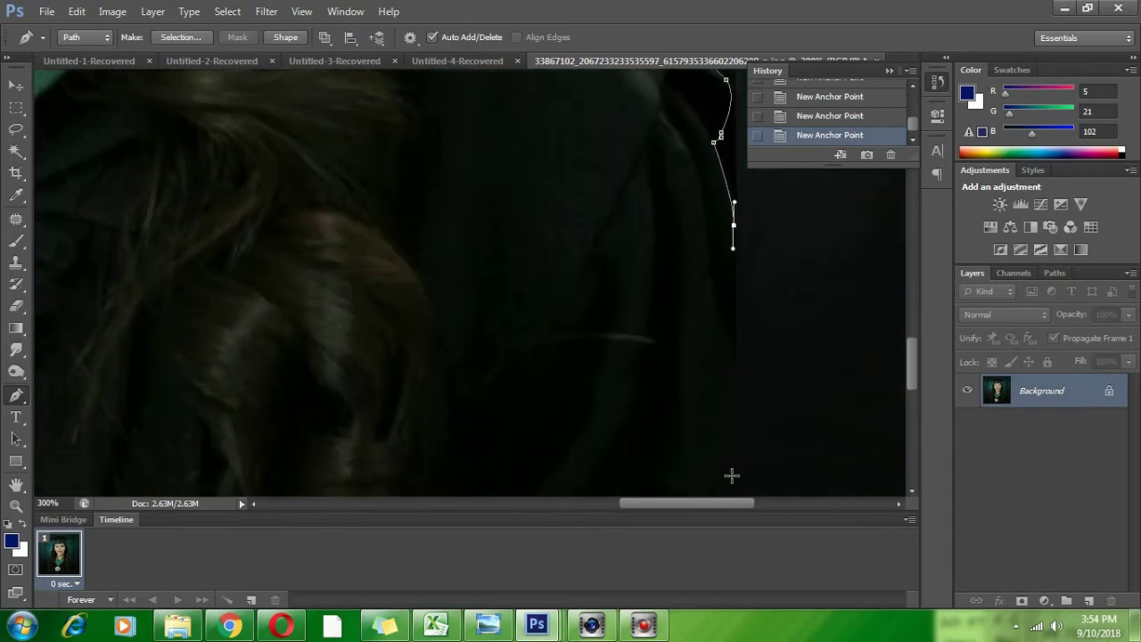
# Carry the path down below the photo's bottom edge, run it along that edge and close it at the starting anchor point
pyautogui.scroll(-8, 731, 470)
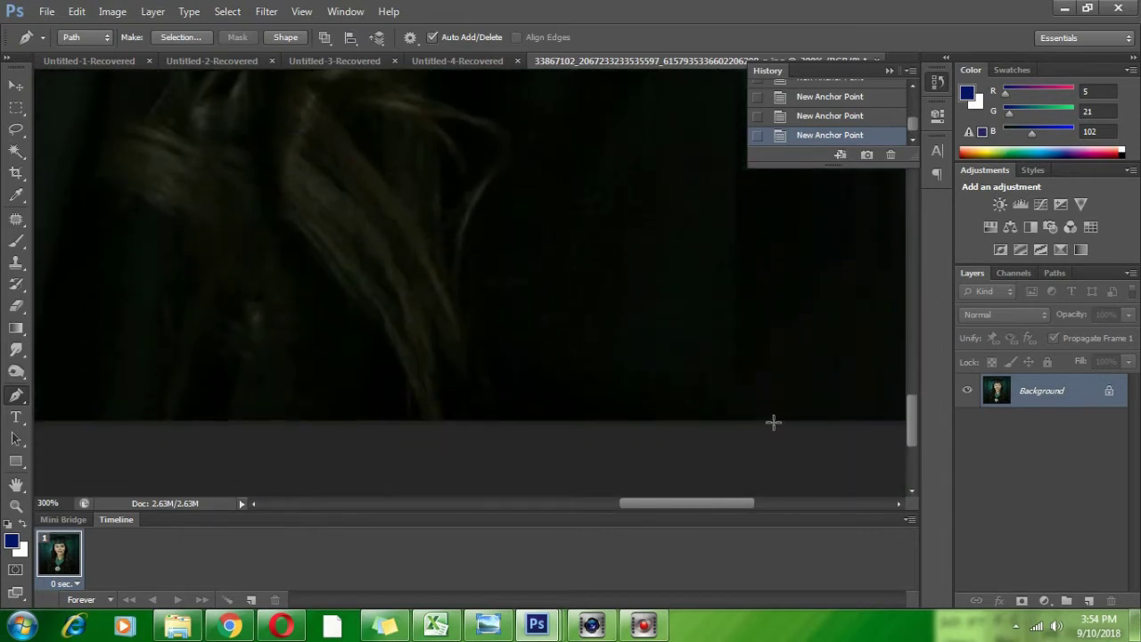
pyautogui.click(773, 421)
pyautogui.moveTo(617, 501); pyautogui.dragTo(392, 530)
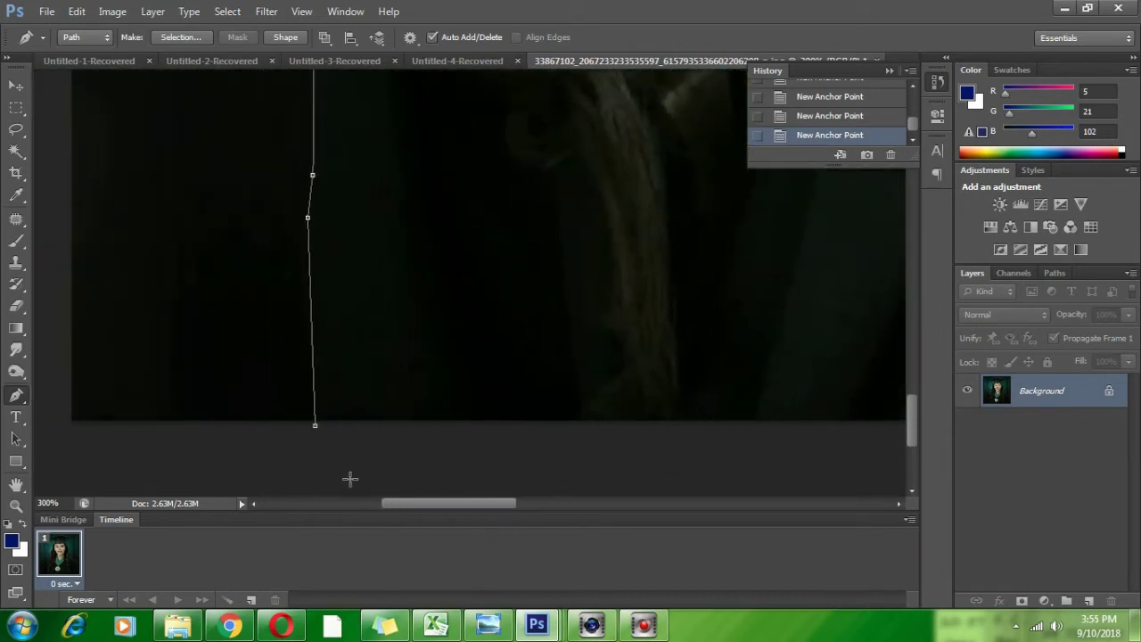
pyautogui.click(316, 428)
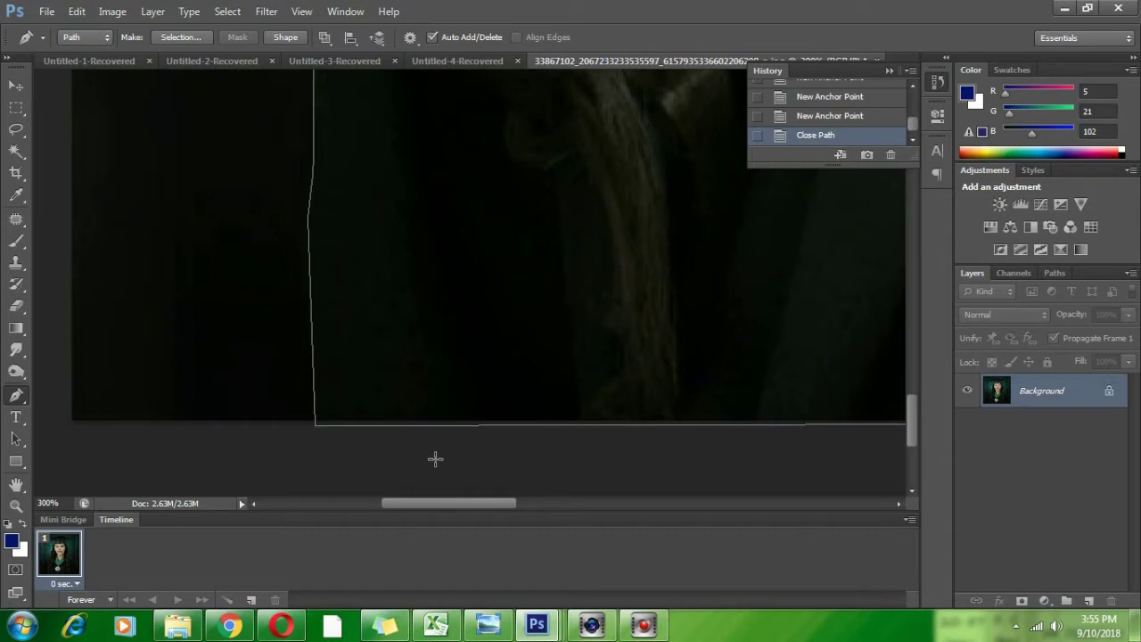
# Add a layer mask and a vector mask from the closed path to the portrait layer to remove the background
pyautogui.scroll(-5, 435, 463)
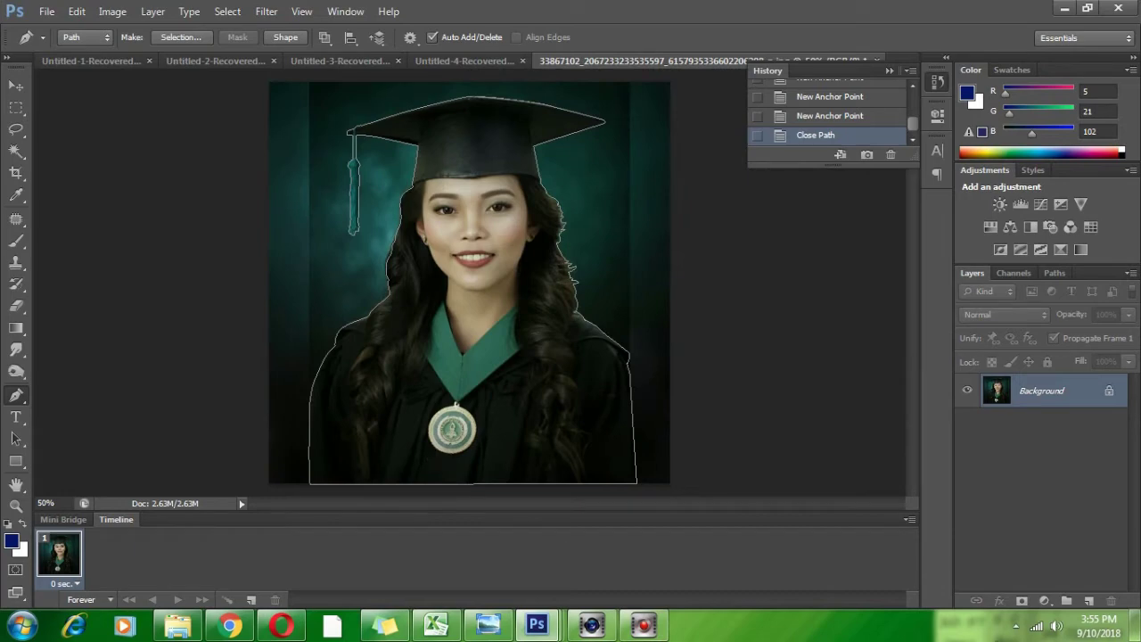
pyautogui.click(1022, 601)
pyautogui.click(1022, 601)
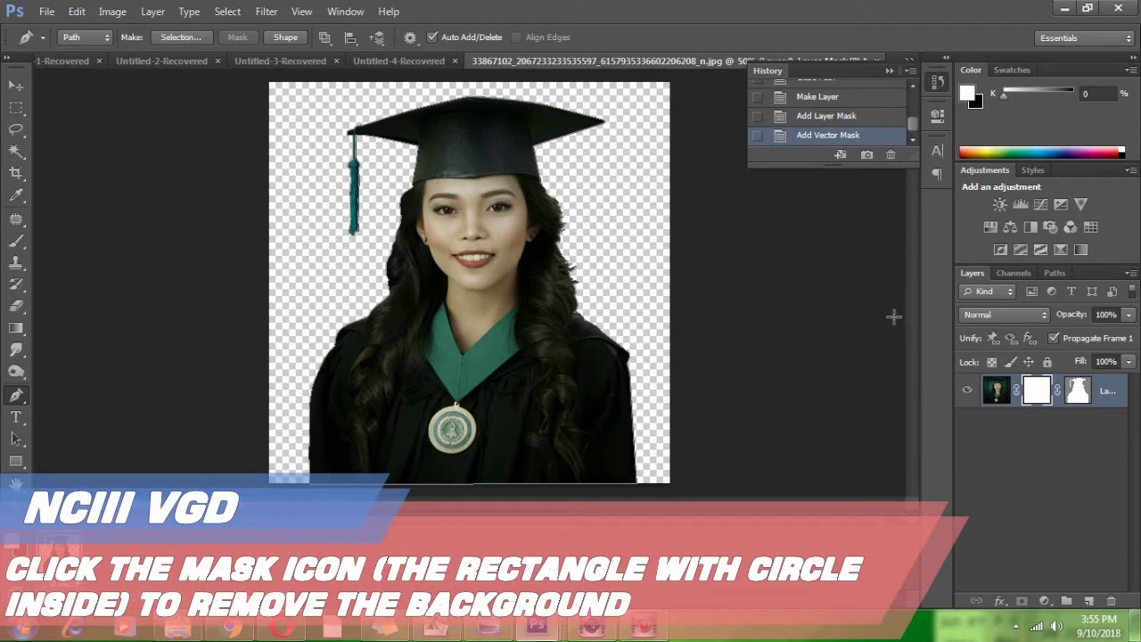
# Open the graduation portrait from the Movie folder and move its floating window over the middle of the canvas
pyautogui.moveTo(648, 627)
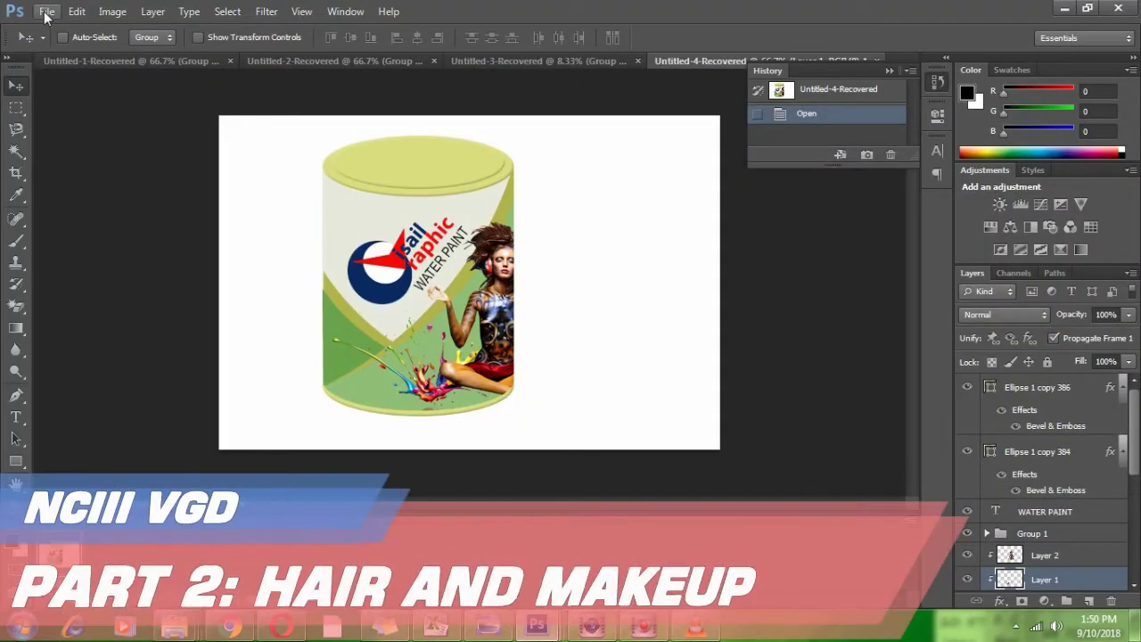
pyautogui.click(46, 12)
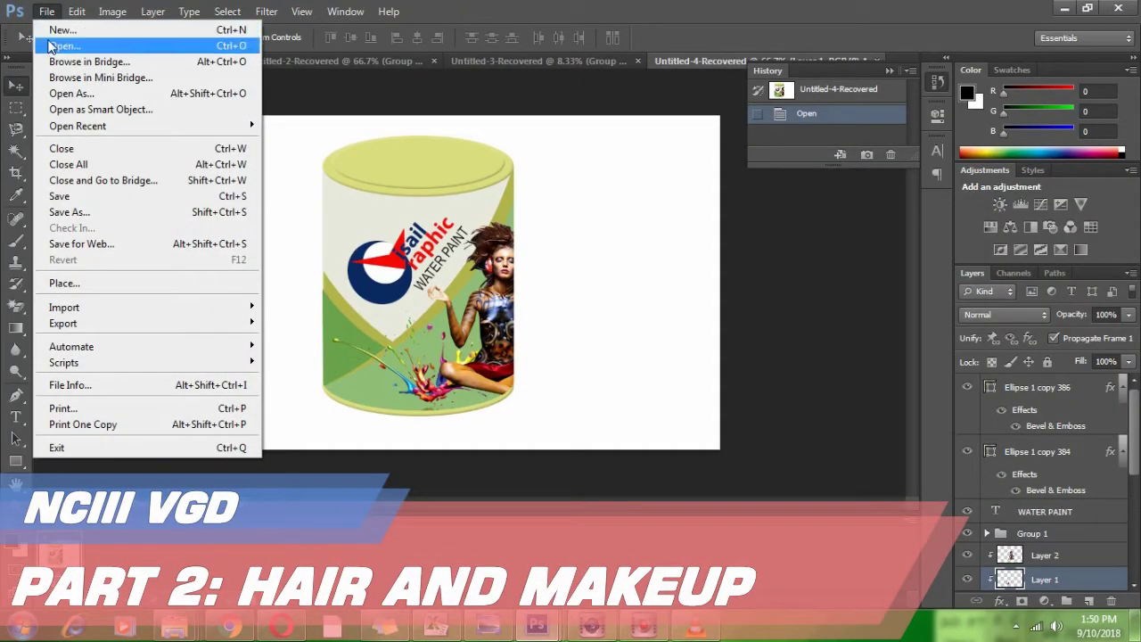
pyautogui.click(51, 47)
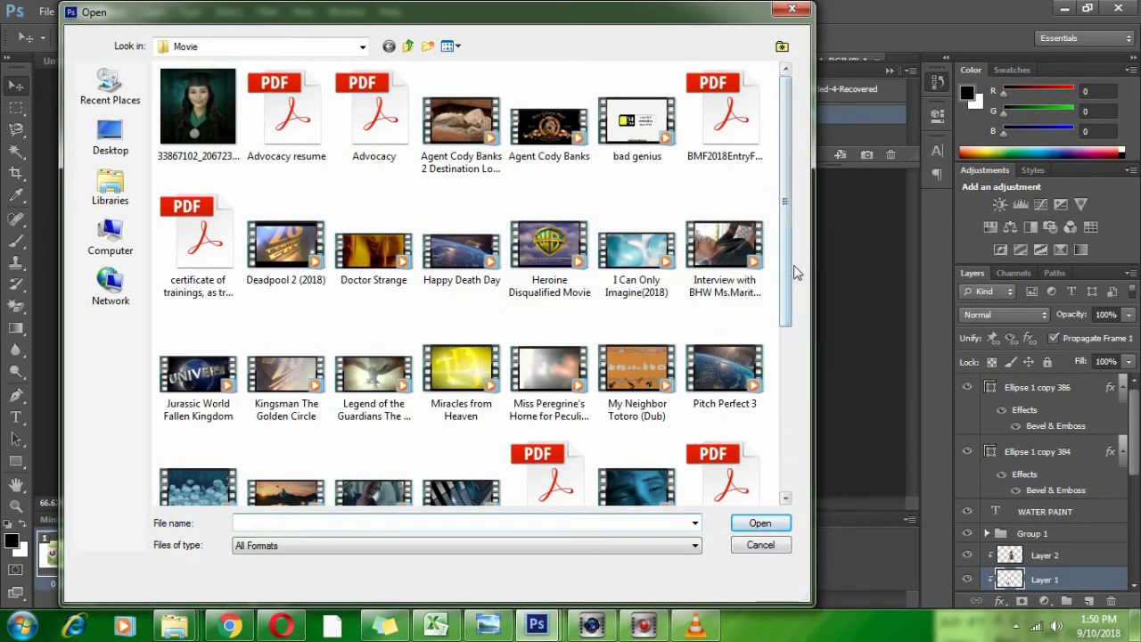
pyautogui.moveTo(794, 281); pyautogui.dragTo(788, 297)
pyautogui.doubleClick(207, 98)
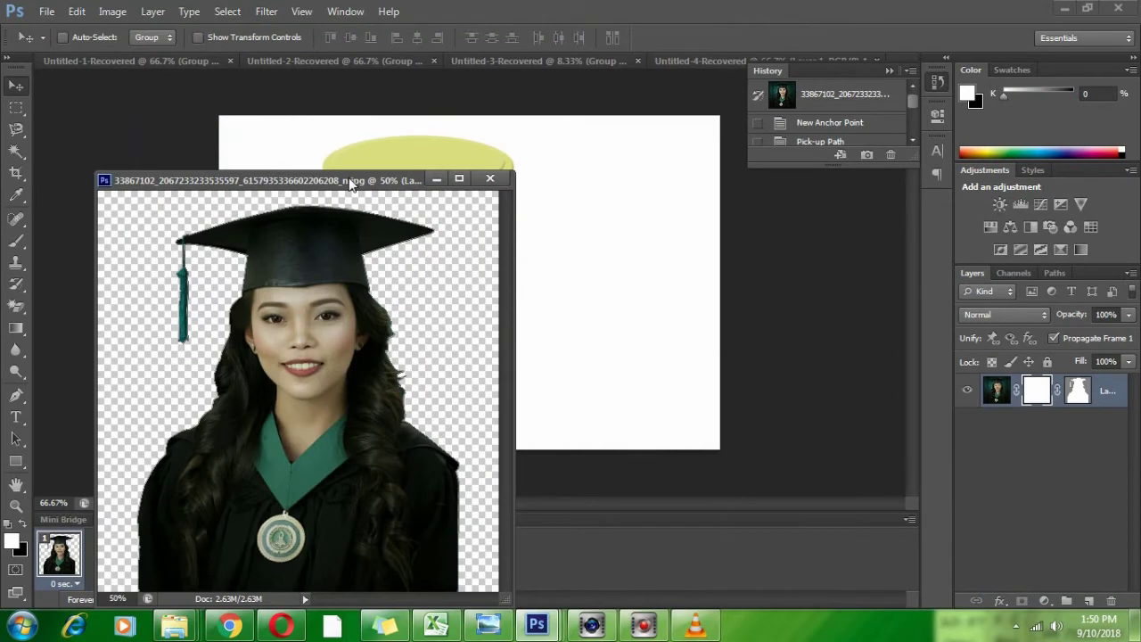
pyautogui.moveTo(352, 183); pyautogui.dragTo(514, 97)
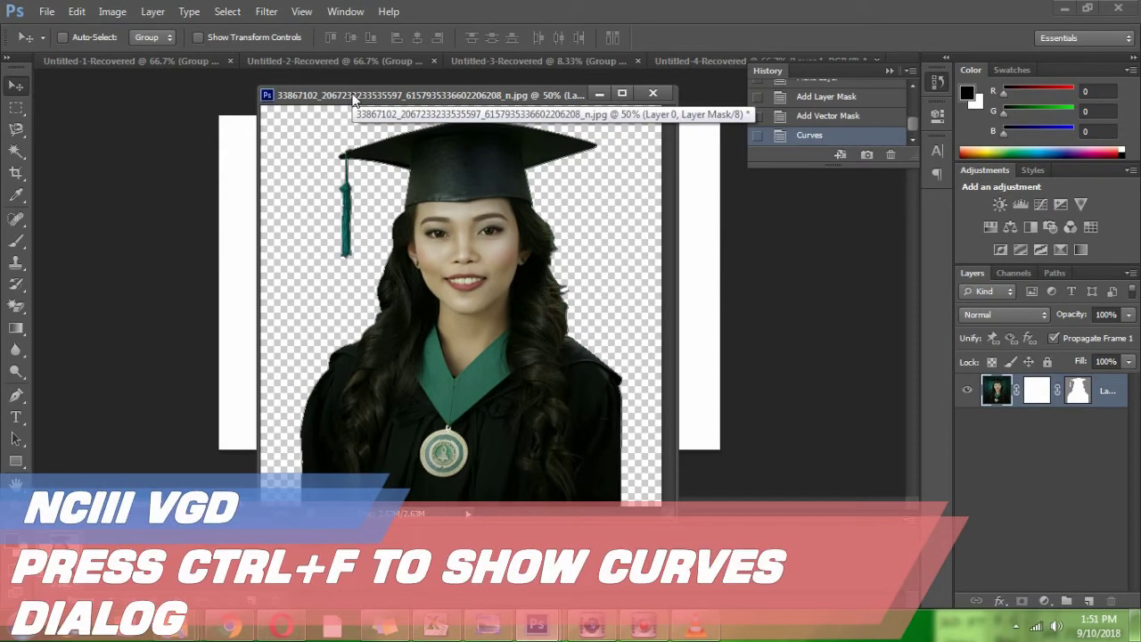
# Brighten the portrait layer with Curves, raising the RGB curve to output 140 at input 110 and Red to 141 at 117
pyautogui.hotkey('ctrl', 'm')
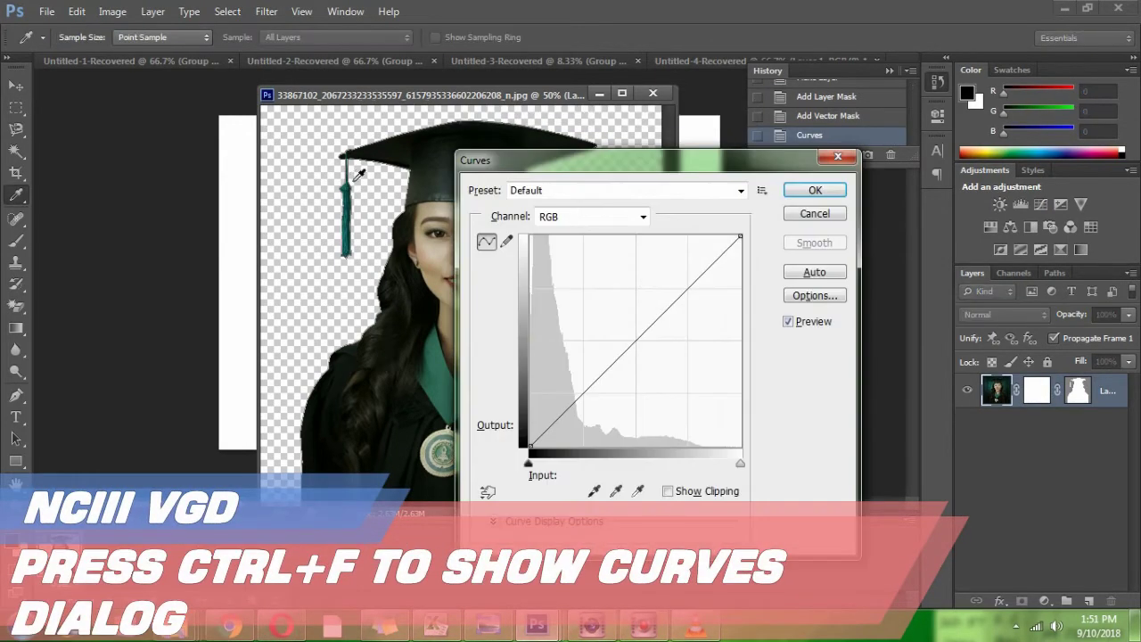
pyautogui.moveTo(620, 340); pyautogui.dragTo(620, 331)
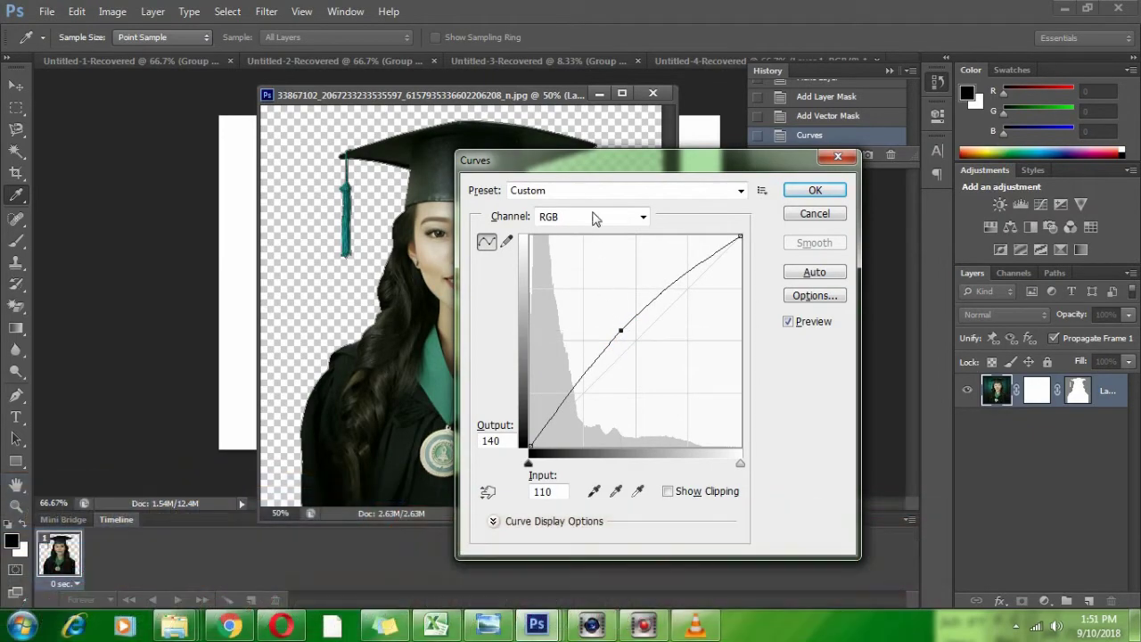
pyautogui.moveTo(596, 158); pyautogui.dragTo(684, 225)
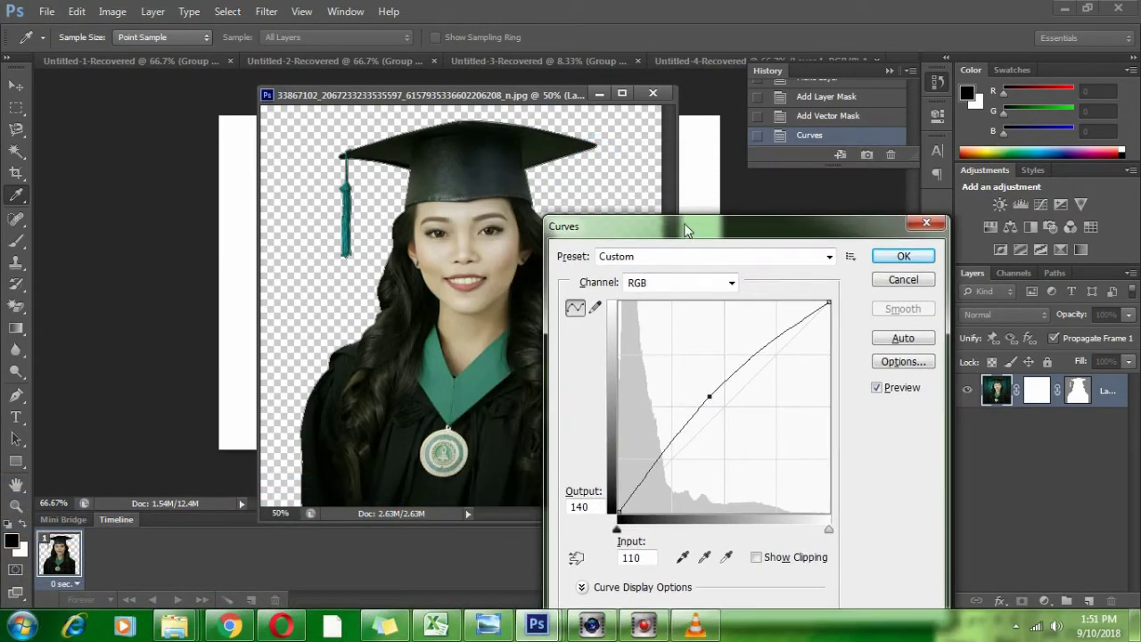
pyautogui.click(702, 285)
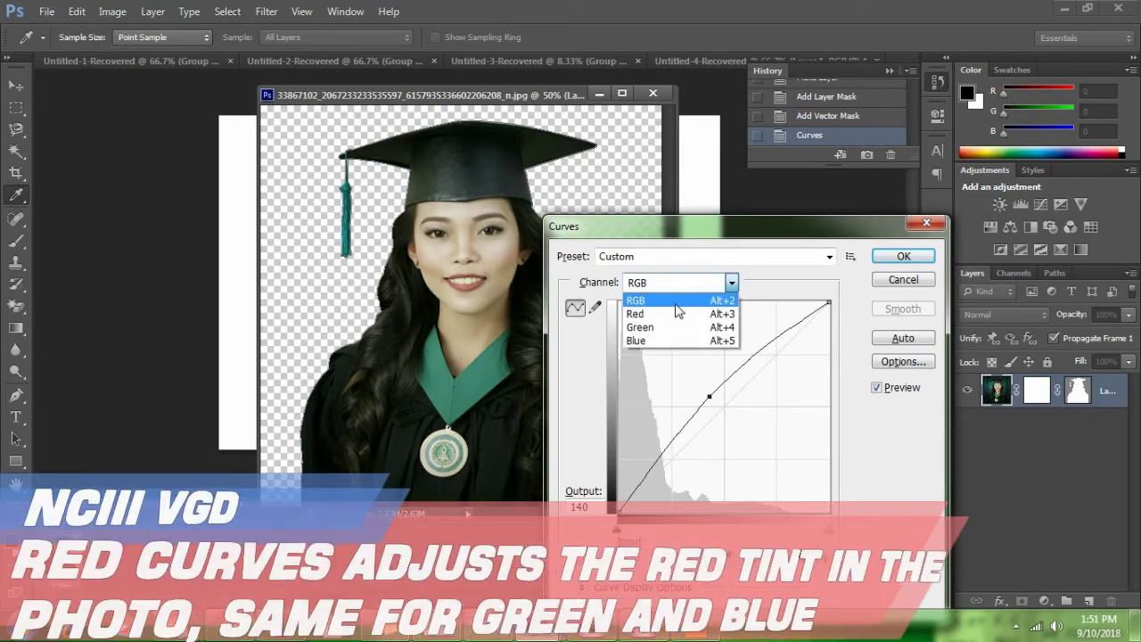
pyautogui.click(673, 315)
pyautogui.moveTo(715, 405); pyautogui.dragTo(715, 394)
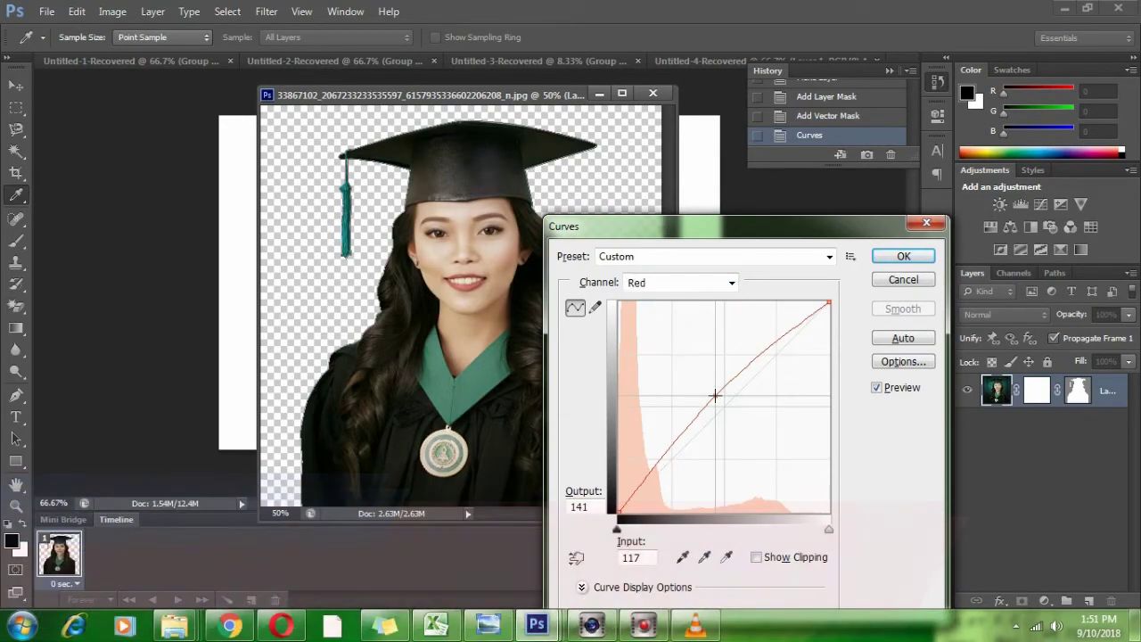
# Raise the Green curve to output 144 at input 133 and Blue to 140 at 121, then apply the Curves adjustment
pyautogui.click(725, 287)
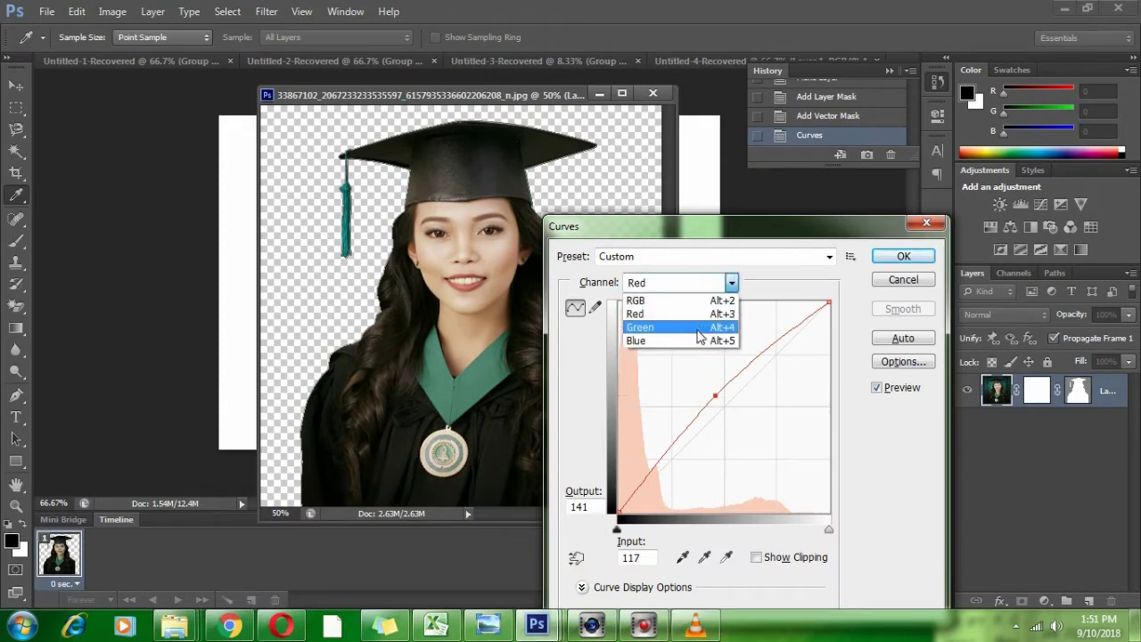
pyautogui.click(701, 336)
pyautogui.moveTo(729, 392); pyautogui.dragTo(728, 393)
pyautogui.click(704, 284)
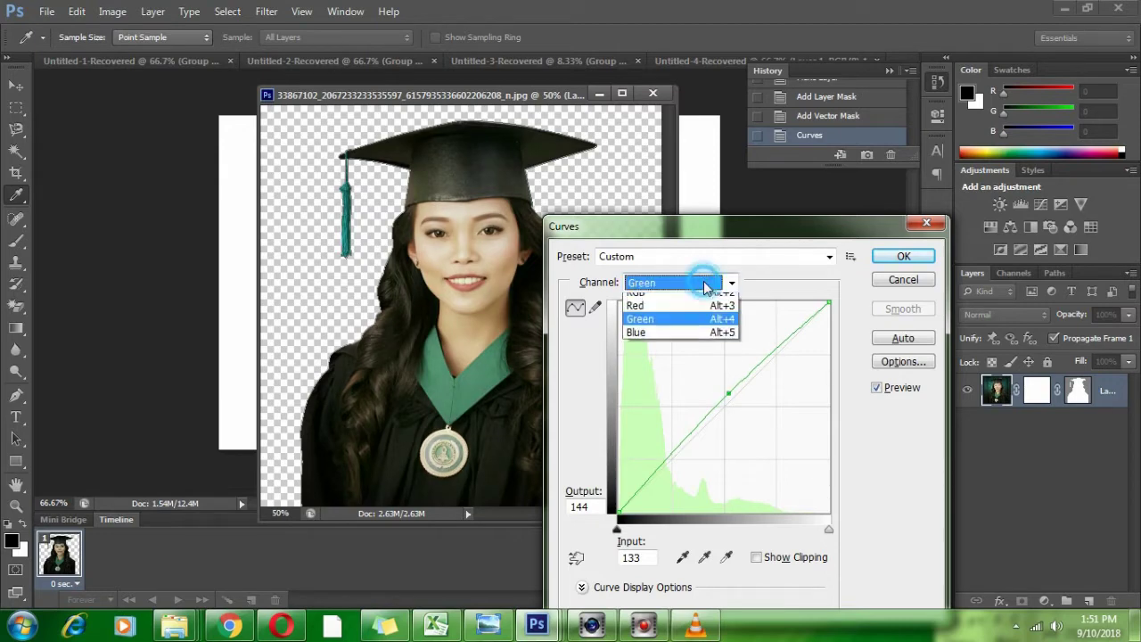
pyautogui.click(693, 343)
pyautogui.moveTo(724, 407); pyautogui.dragTo(719, 396)
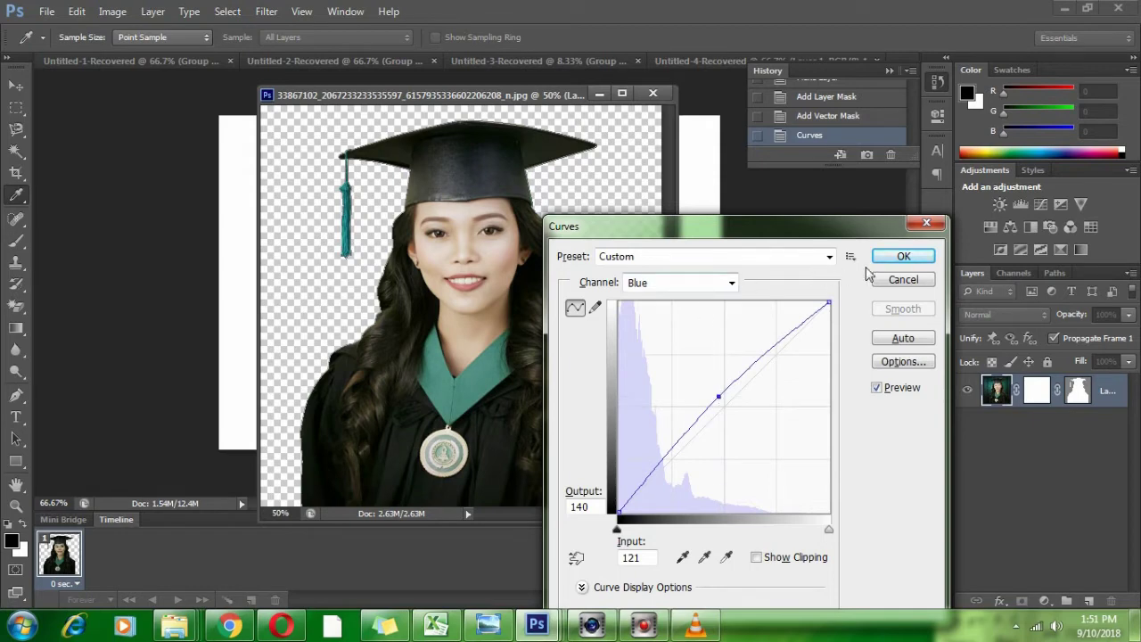
pyautogui.click(903, 255)
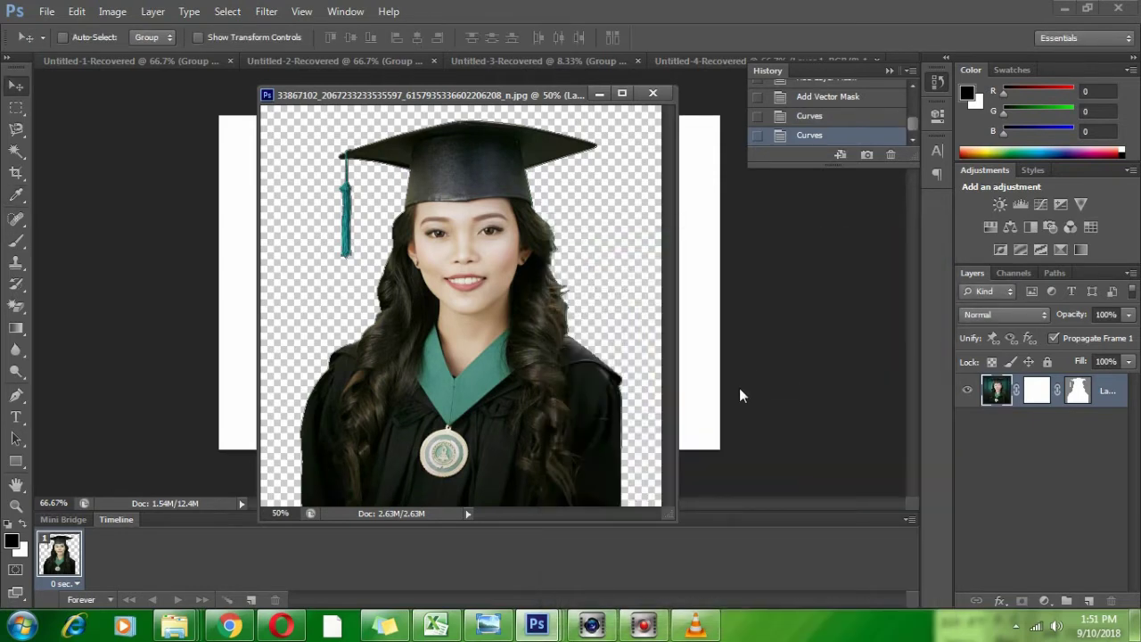
# Add five new empty layers above the portrait layer
pyautogui.click(1087, 603)
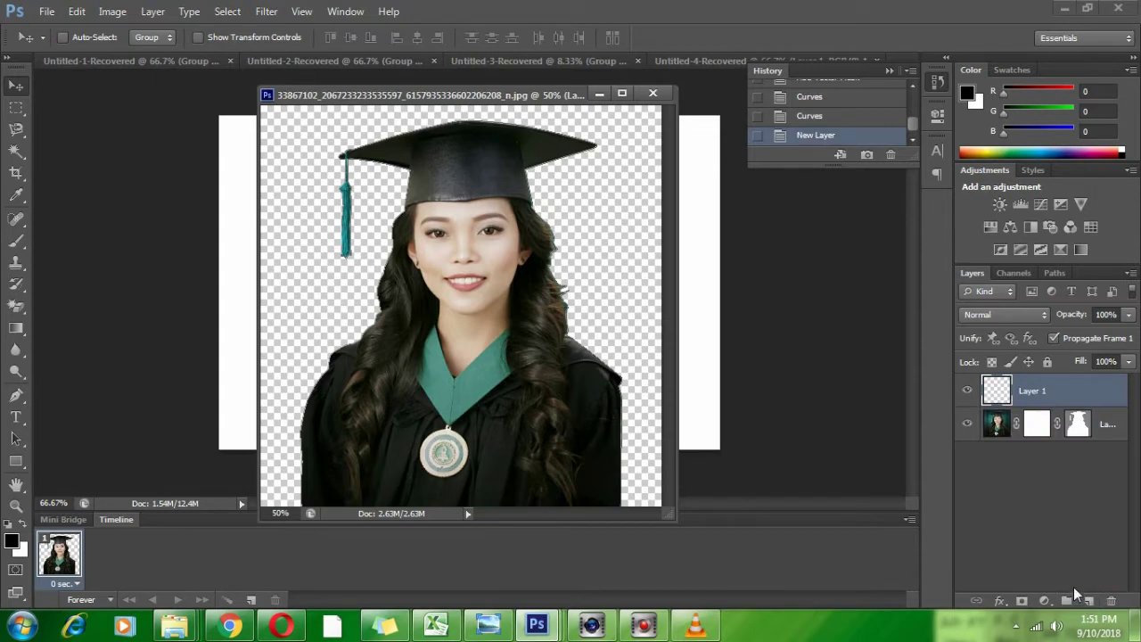
pyautogui.hotkey('ctrl', '+')
pyautogui.hotkey('ctrl', '+')
pyautogui.hotkey('ctrl', '+')
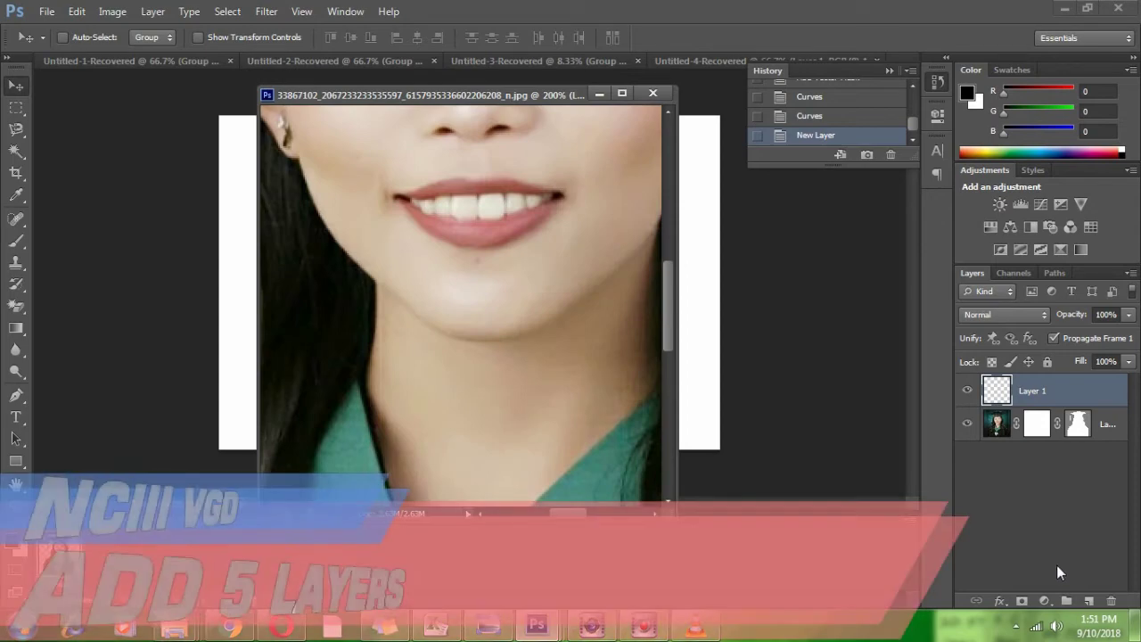
pyautogui.click(1088, 602)
pyautogui.click(1088, 603)
pyautogui.click(1088, 602)
pyautogui.click(1088, 603)
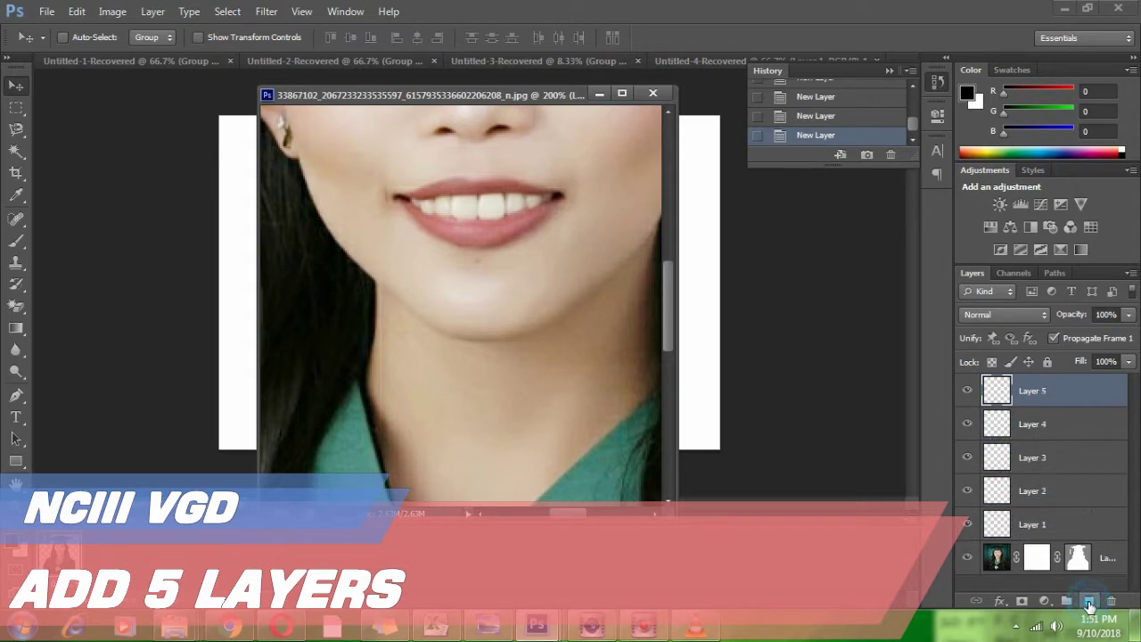
# On Layer 1, paint the lower hair ends on the tassel side black with a 13-pixel brush
pyautogui.click(1002, 530)
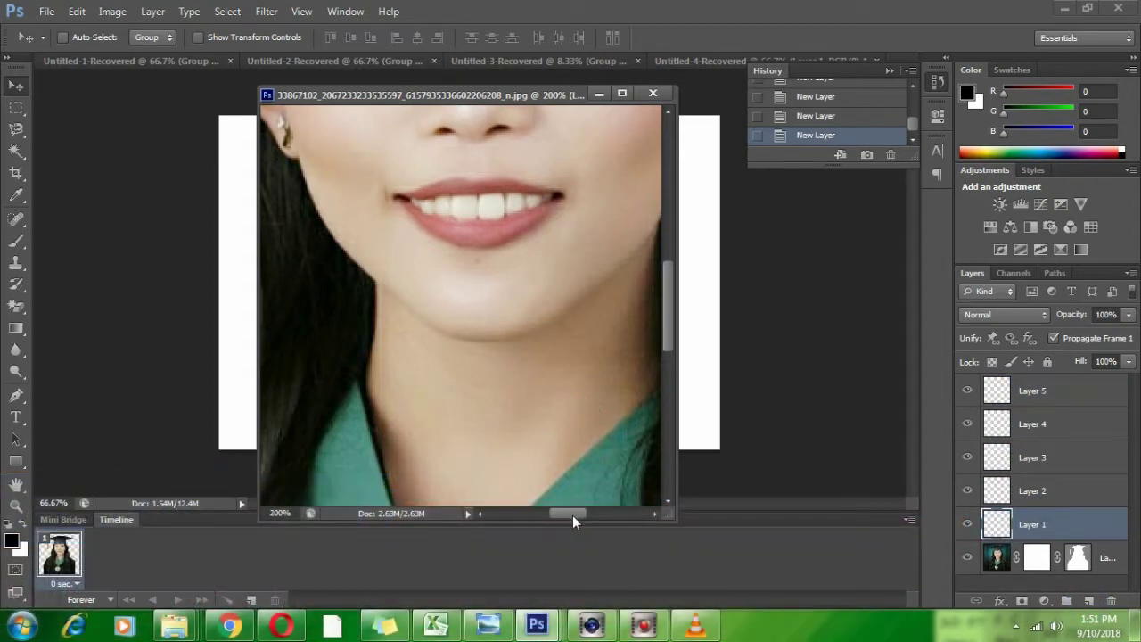
pyautogui.moveTo(572, 514); pyautogui.dragTo(544, 511)
pyautogui.scroll(-5, 544, 512)
pyautogui.scroll(-3, 553, 460)
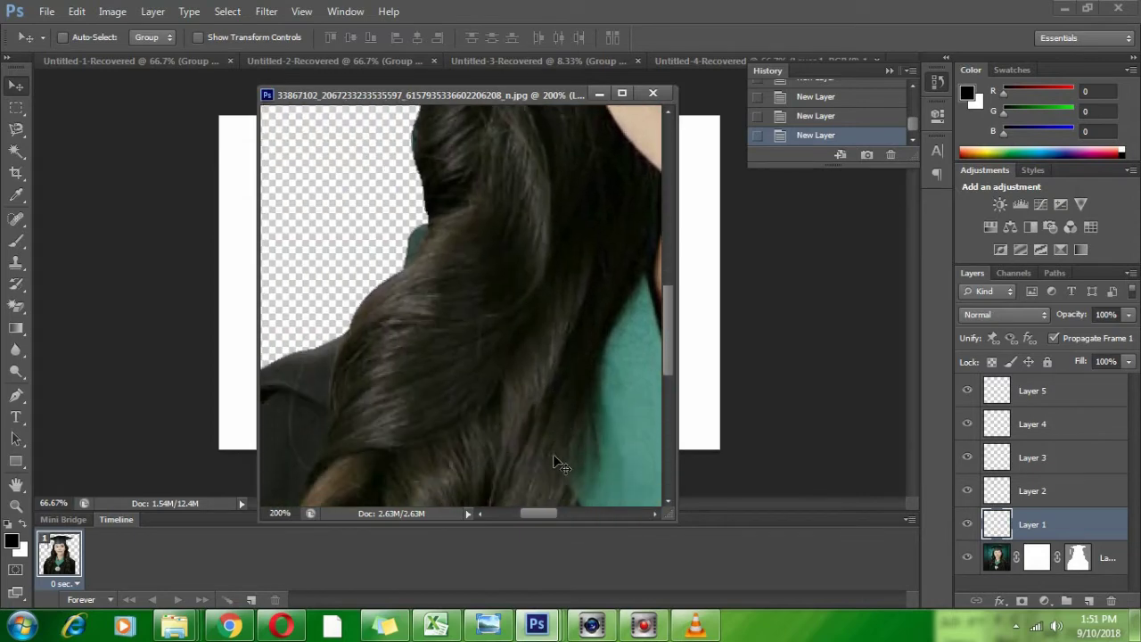
pyautogui.scroll(-6, 553, 460)
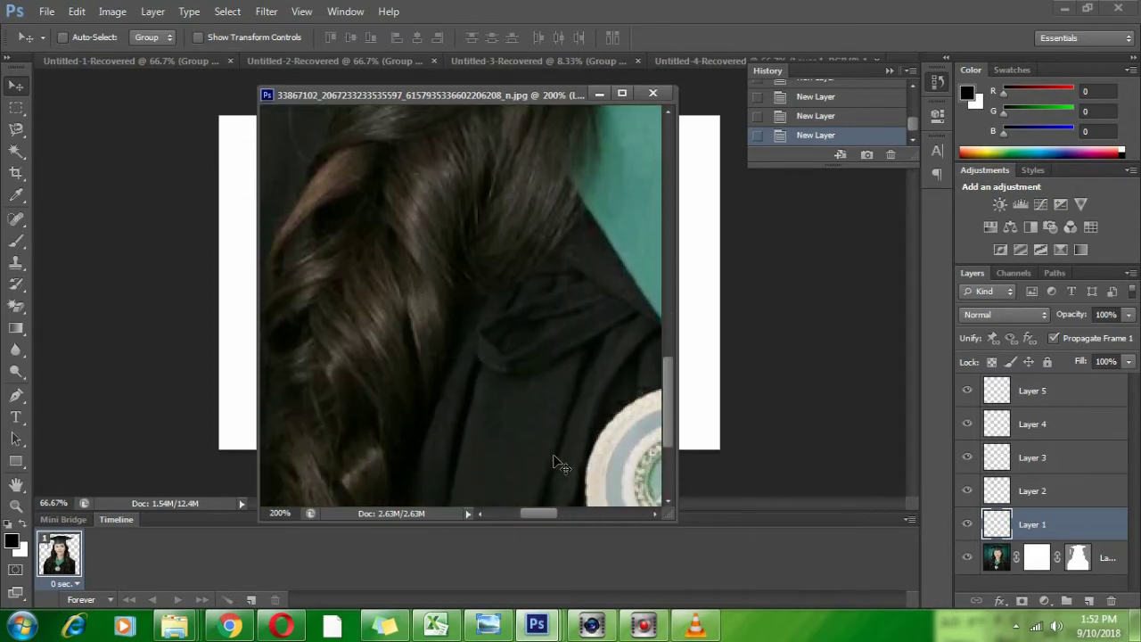
pyautogui.scroll(-3, 557, 468)
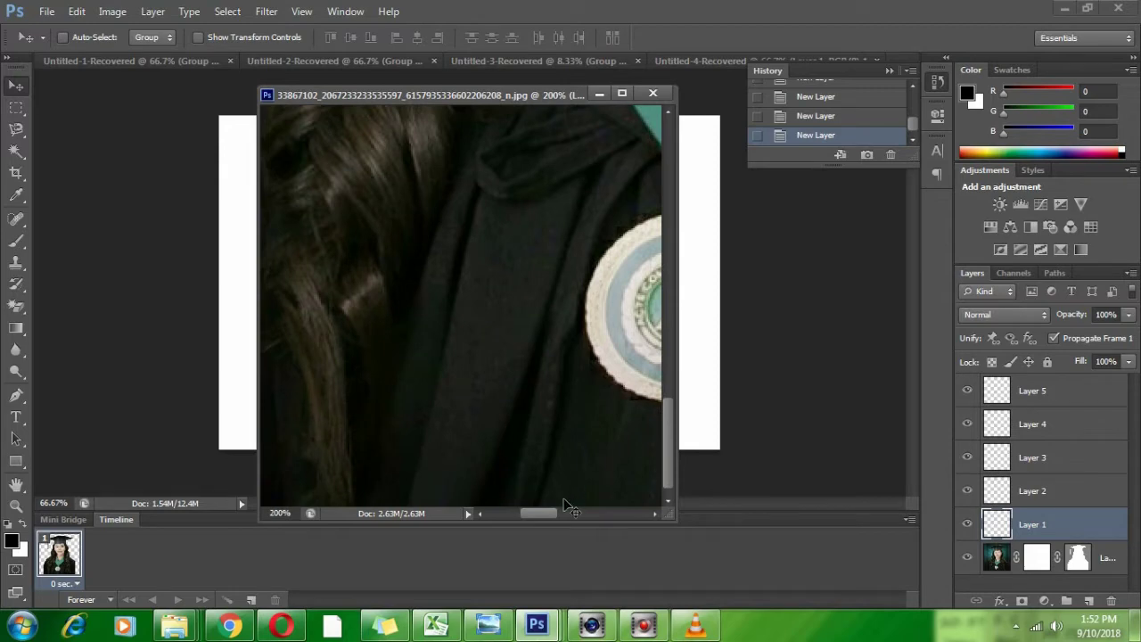
pyautogui.moveTo(539, 512); pyautogui.dragTo(529, 513)
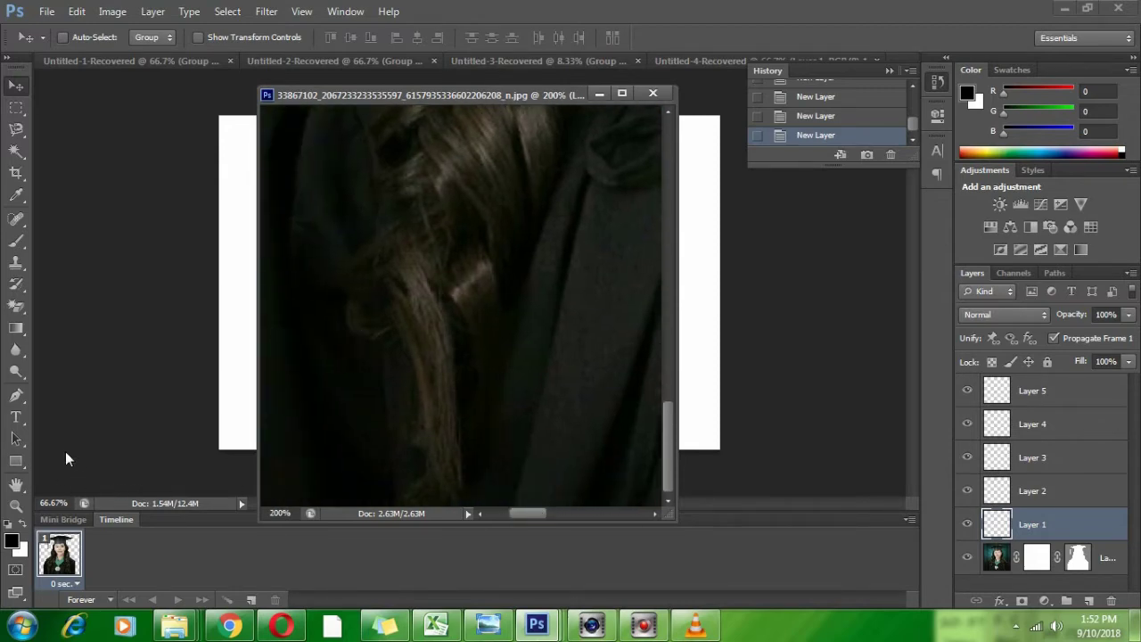
pyautogui.click(16, 241)
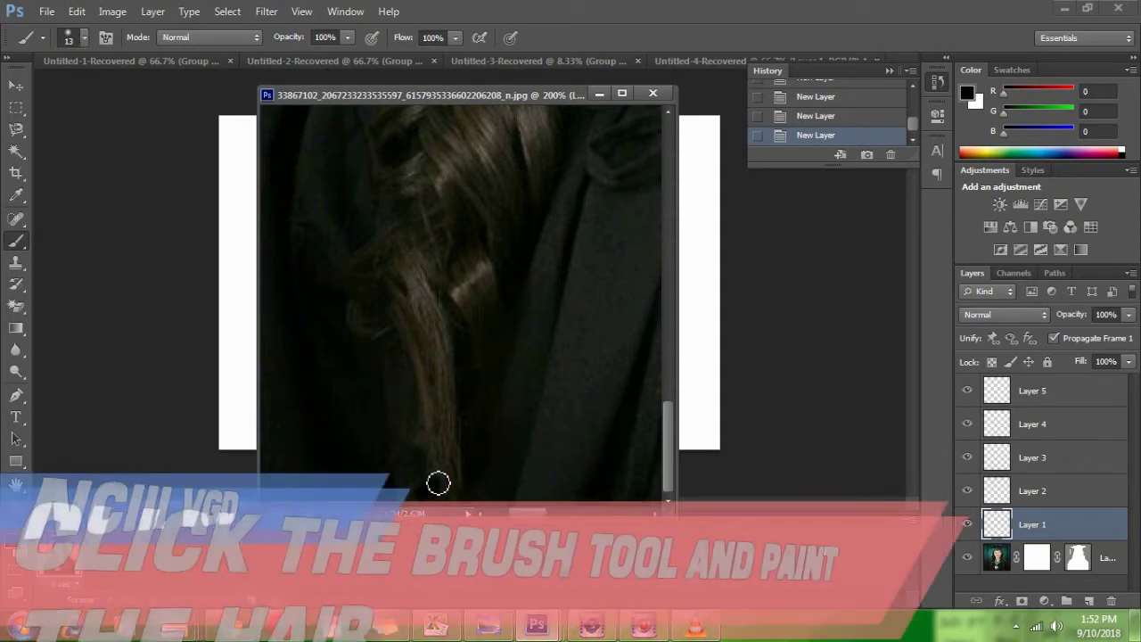
pyautogui.moveTo(442, 449); pyautogui.dragTo(431, 365)
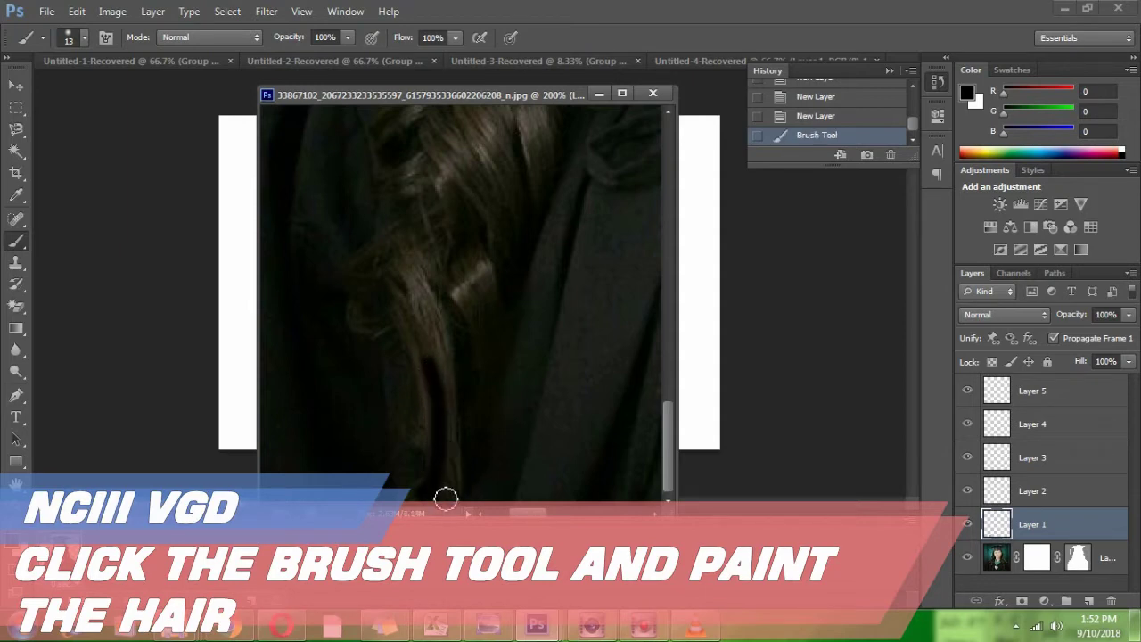
pyautogui.moveTo(446, 497)
pyautogui.mouseDown()
pyautogui.moveTo(461, 433)
pyautogui.moveTo(451, 375)
pyautogui.moveTo(438, 321)
pyautogui.moveTo(445, 402)
pyautogui.moveTo(434, 430)
pyautogui.moveTo(428, 348)
pyautogui.moveTo(406, 295)
pyautogui.mouseUp()
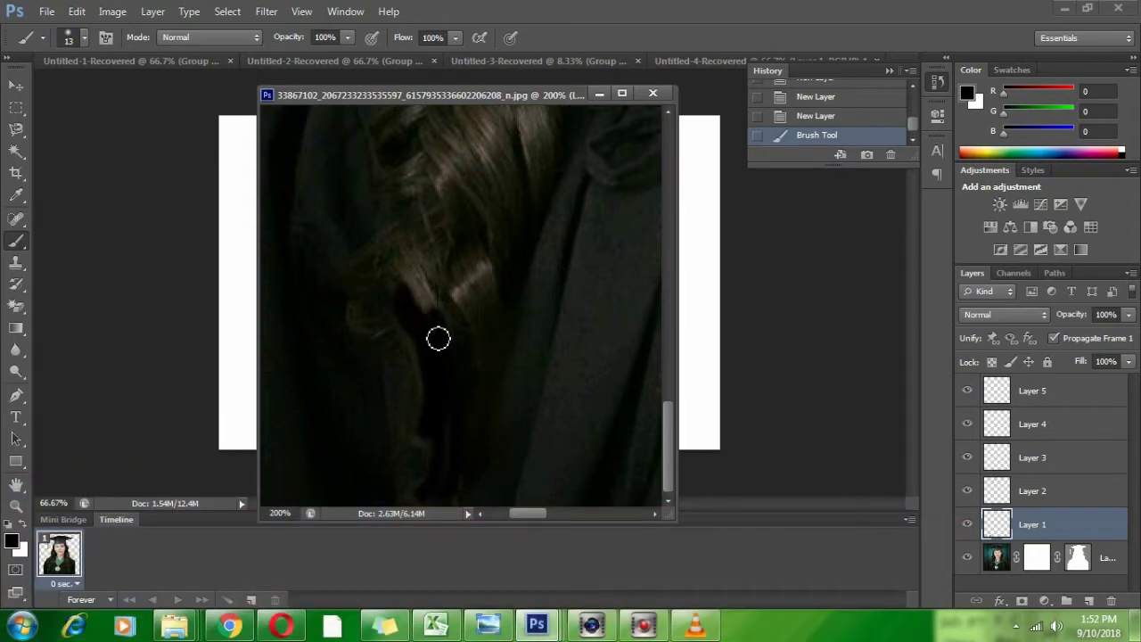
pyautogui.moveTo(449, 345)
pyautogui.mouseDown()
pyautogui.moveTo(417, 279)
pyautogui.moveTo(434, 311)
pyautogui.moveTo(457, 285)
pyautogui.moveTo(478, 334)
pyautogui.moveTo(448, 296)
pyautogui.moveTo(481, 348)
pyautogui.moveTo(474, 258)
pyautogui.moveTo(499, 300)
pyautogui.moveTo(477, 260)
pyautogui.moveTo(474, 274)
pyautogui.moveTo(417, 297)
pyautogui.moveTo(366, 322)
pyautogui.mouseUp()
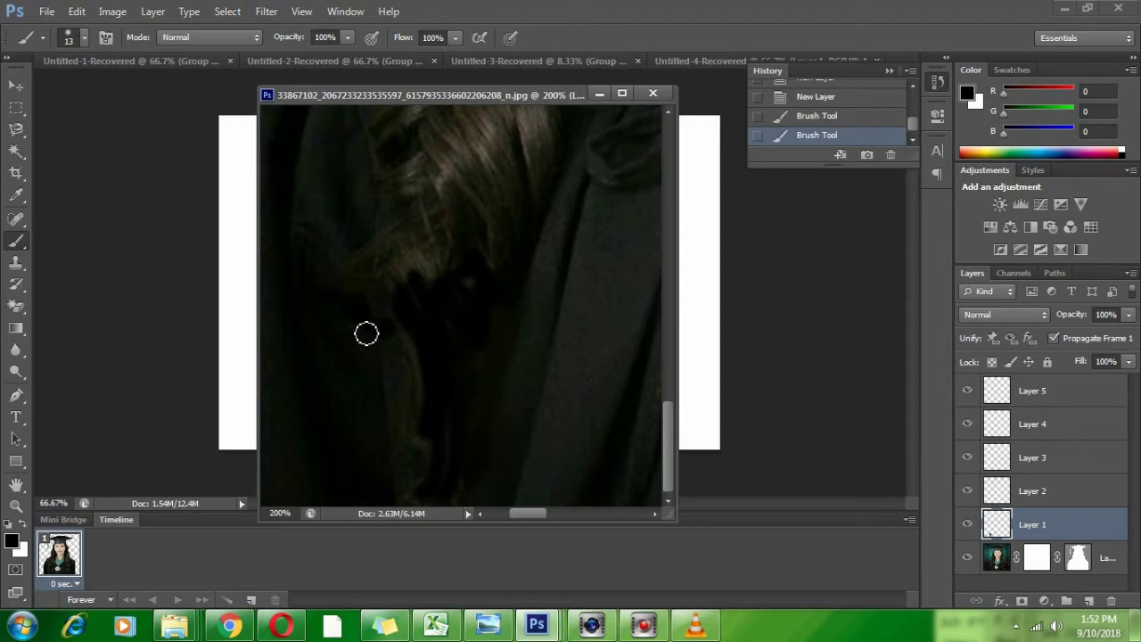
pyautogui.moveTo(353, 272); pyautogui.dragTo(392, 277)
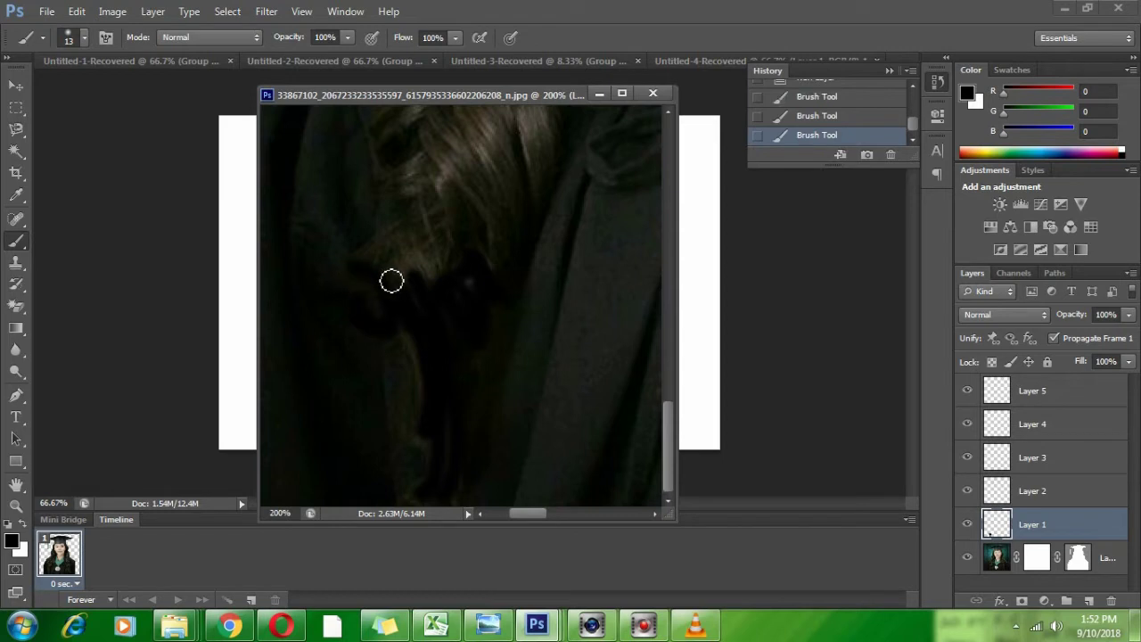
# Paint the tassel-side hair black from the earring up to the cap, using a 15-pixel brush along the hairline
pyautogui.scroll(2, 405, 290)
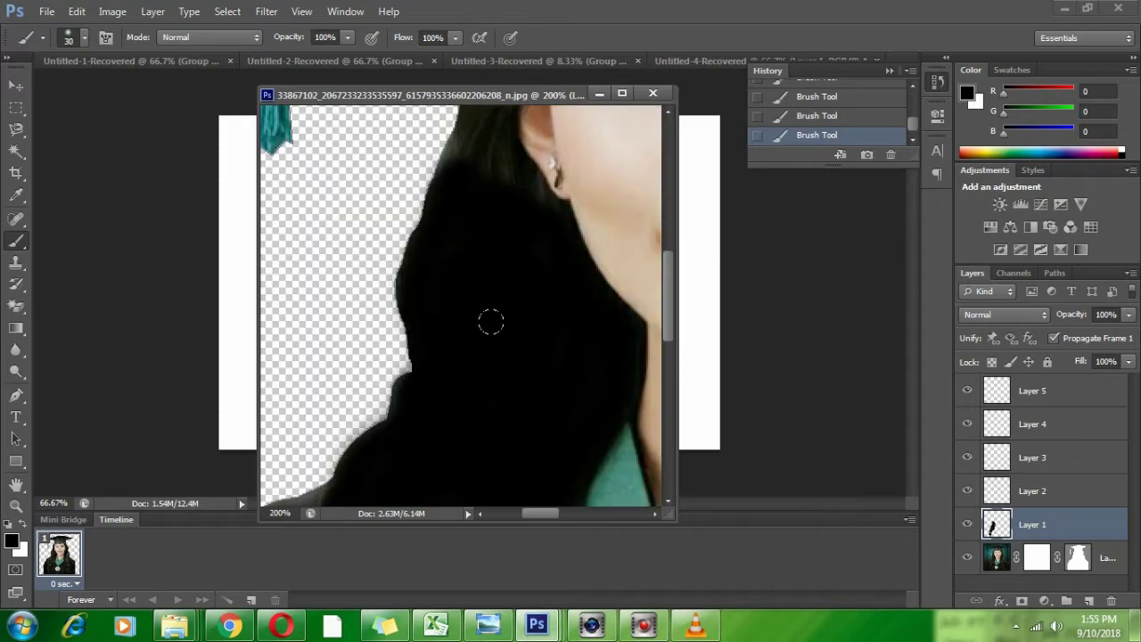
pyautogui.scroll(8, 492, 322)
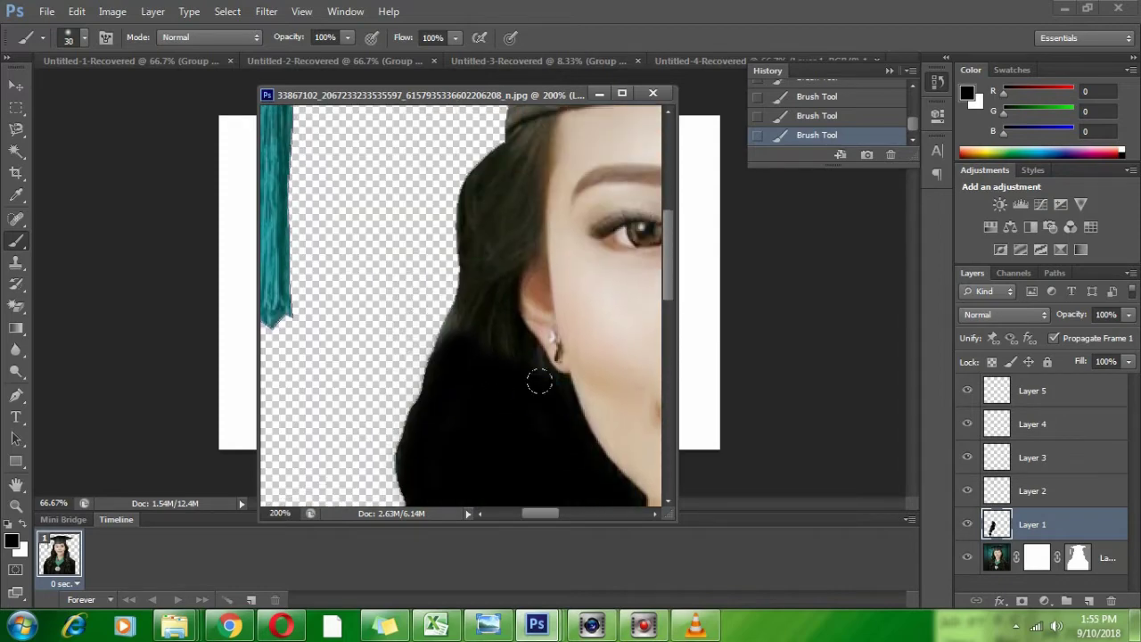
pyautogui.moveTo(514, 352)
pyautogui.mouseDown()
pyautogui.moveTo(490, 330)
pyautogui.moveTo(484, 275)
pyautogui.moveTo(504, 214)
pyautogui.moveTo(456, 335)
pyautogui.mouseUp()
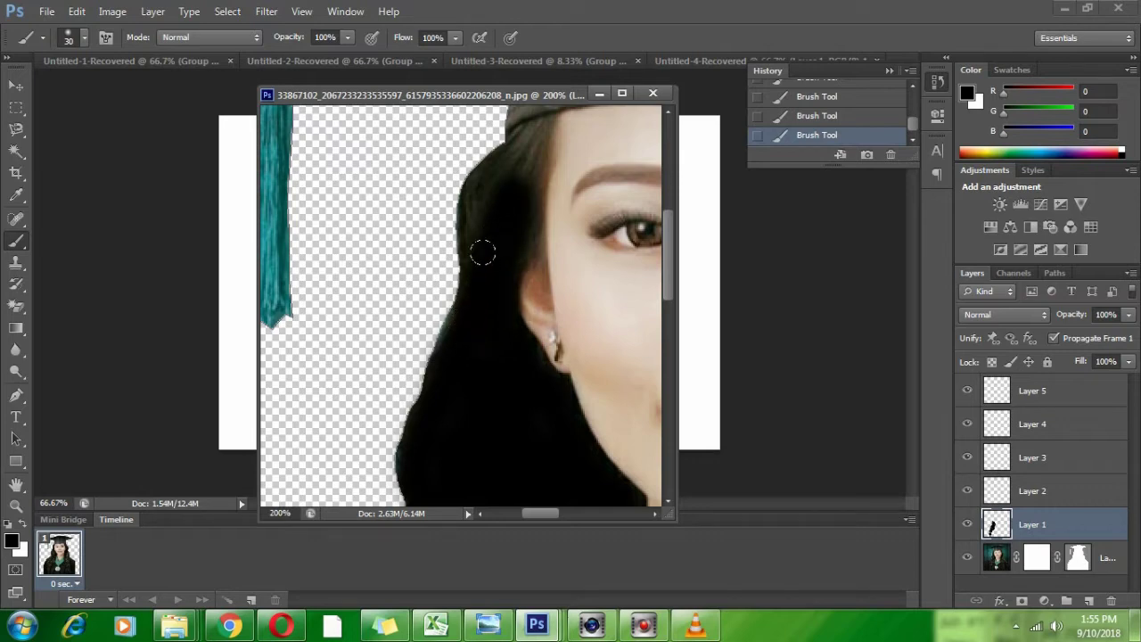
pyautogui.moveTo(482, 253)
pyautogui.mouseDown()
pyautogui.moveTo(472, 196)
pyautogui.moveTo(516, 141)
pyautogui.moveTo(493, 203)
pyautogui.moveTo(516, 156)
pyautogui.moveTo(507, 229)
pyautogui.mouseUp()
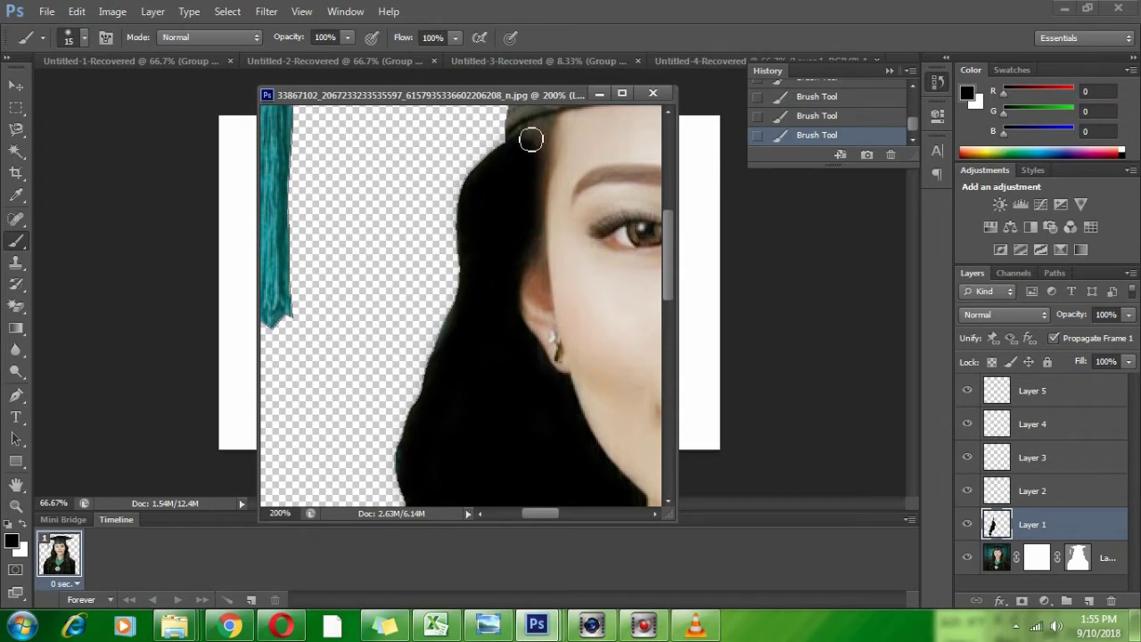
pyautogui.moveTo(530, 138)
pyautogui.mouseDown()
pyautogui.moveTo(543, 127)
pyautogui.moveTo(531, 171)
pyautogui.mouseUp()
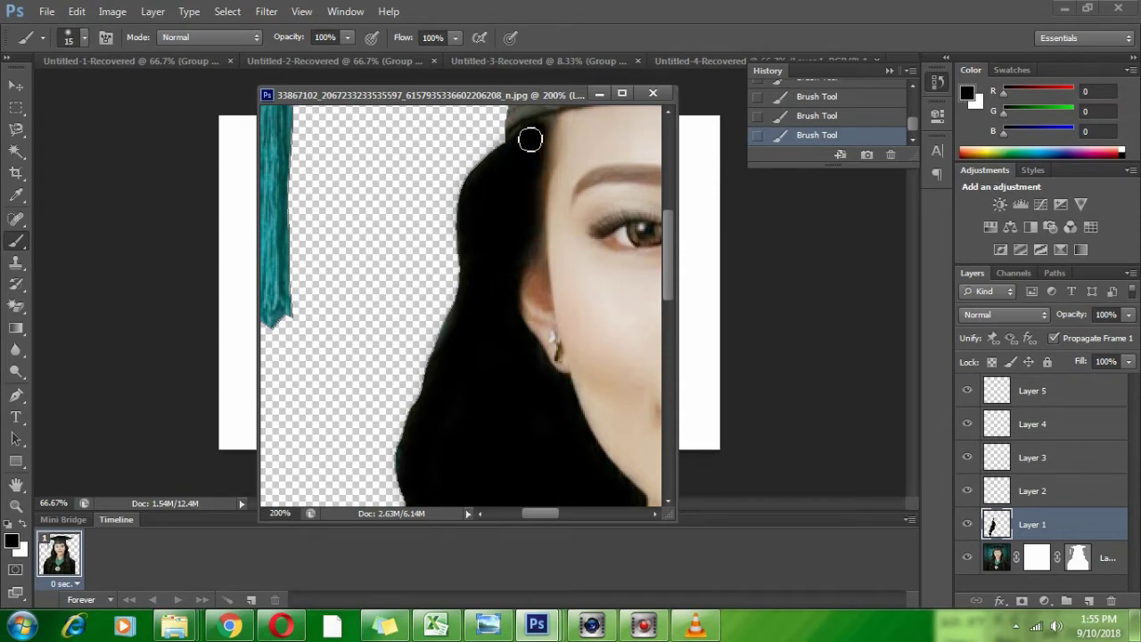
pyautogui.moveTo(521, 243); pyautogui.dragTo(534, 251)
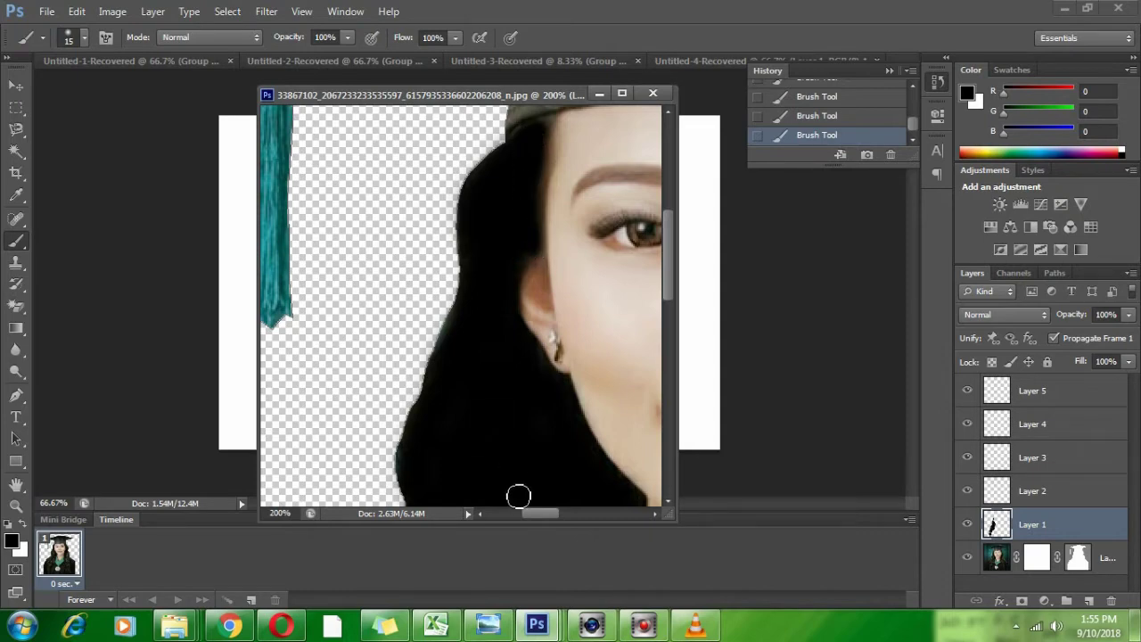
# Paint black over the hair on the side opposite the tassel, from the cap's edge down to the ear
pyautogui.moveTo(535, 513); pyautogui.dragTo(597, 505)
pyautogui.scroll(2, 535, 408)
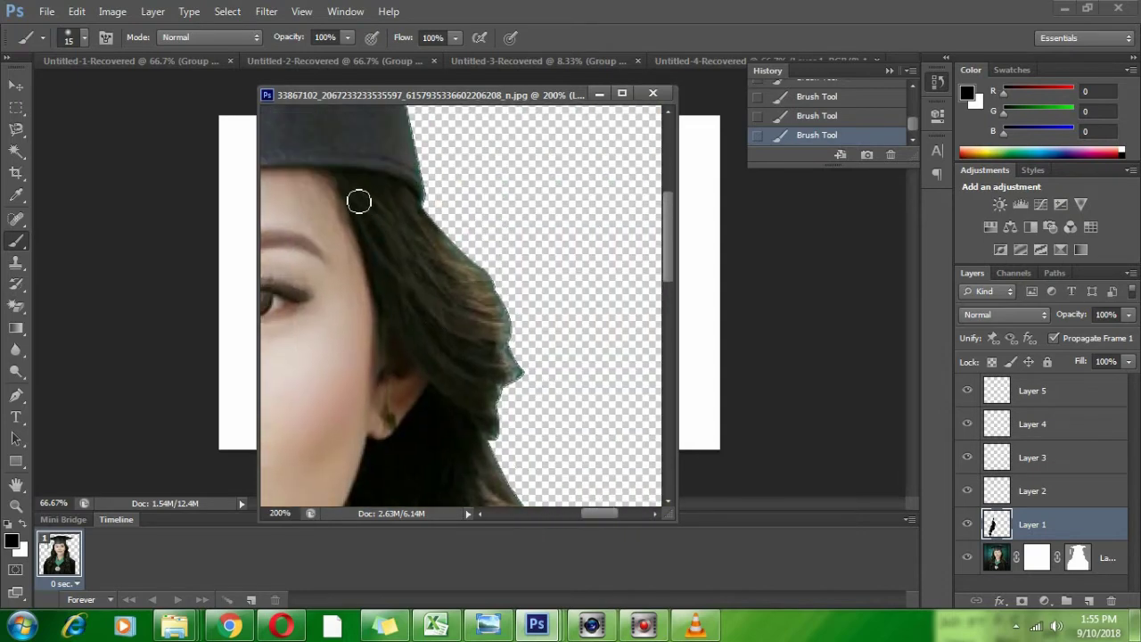
pyautogui.moveTo(348, 185)
pyautogui.mouseDown()
pyautogui.moveTo(398, 194)
pyautogui.moveTo(481, 294)
pyautogui.moveTo(509, 370)
pyautogui.moveTo(499, 379)
pyautogui.moveTo(442, 361)
pyautogui.moveTo(355, 194)
pyautogui.moveTo(399, 305)
pyautogui.moveTo(392, 373)
pyautogui.moveTo(391, 317)
pyautogui.moveTo(399, 357)
pyautogui.moveTo(481, 416)
pyautogui.moveTo(488, 407)
pyautogui.moveTo(419, 351)
pyautogui.moveTo(457, 349)
pyautogui.moveTo(482, 366)
pyautogui.moveTo(430, 302)
pyautogui.moveTo(497, 366)
pyautogui.moveTo(385, 207)
pyautogui.moveTo(438, 300)
pyautogui.moveTo(420, 271)
pyautogui.moveTo(475, 315)
pyautogui.moveTo(397, 210)
pyautogui.mouseUp()
pyautogui.moveTo(348, 182)
pyautogui.mouseDown()
pyautogui.moveTo(476, 410)
pyautogui.moveTo(461, 413)
pyautogui.mouseUp()
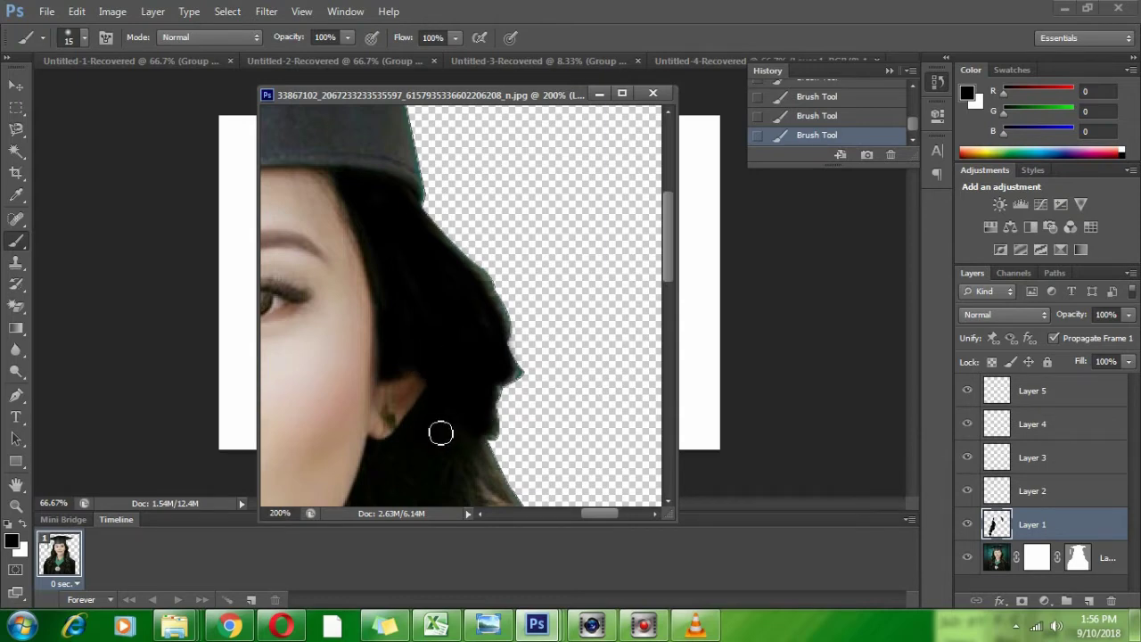
# Cover the hair below the ear opposite the tassel in black, including the pointed strands along its outer edge
pyautogui.scroll(-3, 440, 433)
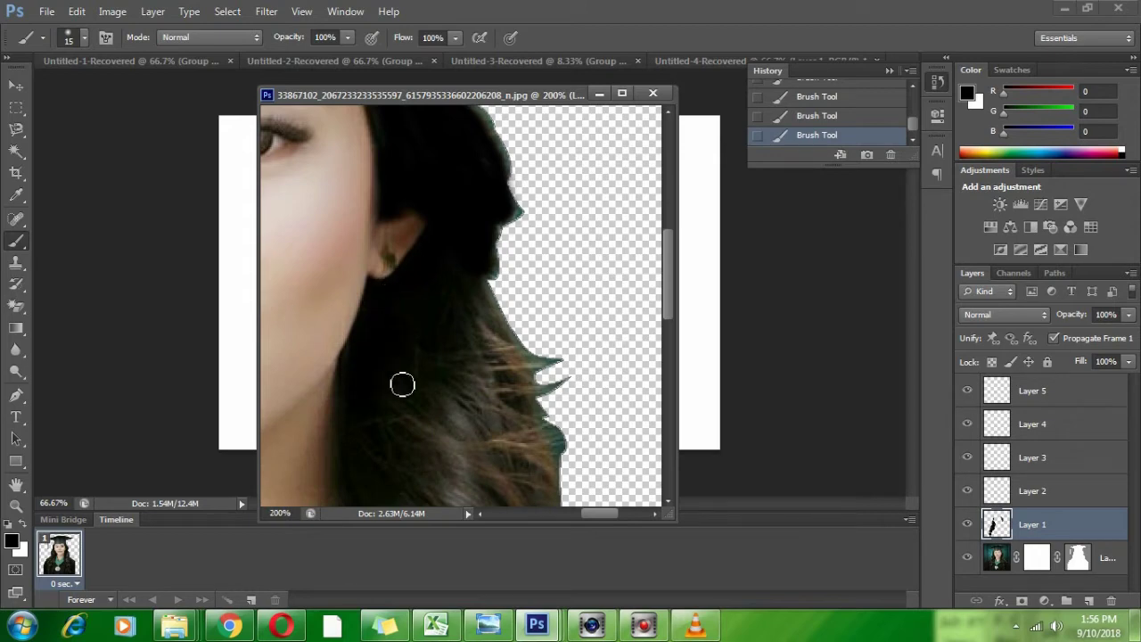
pyautogui.moveTo(402, 384)
pyautogui.mouseDown()
pyautogui.moveTo(437, 337)
pyautogui.moveTo(455, 339)
pyautogui.moveTo(466, 291)
pyautogui.moveTo(506, 361)
pyautogui.moveTo(536, 371)
pyautogui.moveTo(504, 341)
pyautogui.moveTo(479, 285)
pyautogui.moveTo(531, 364)
pyautogui.mouseUp()
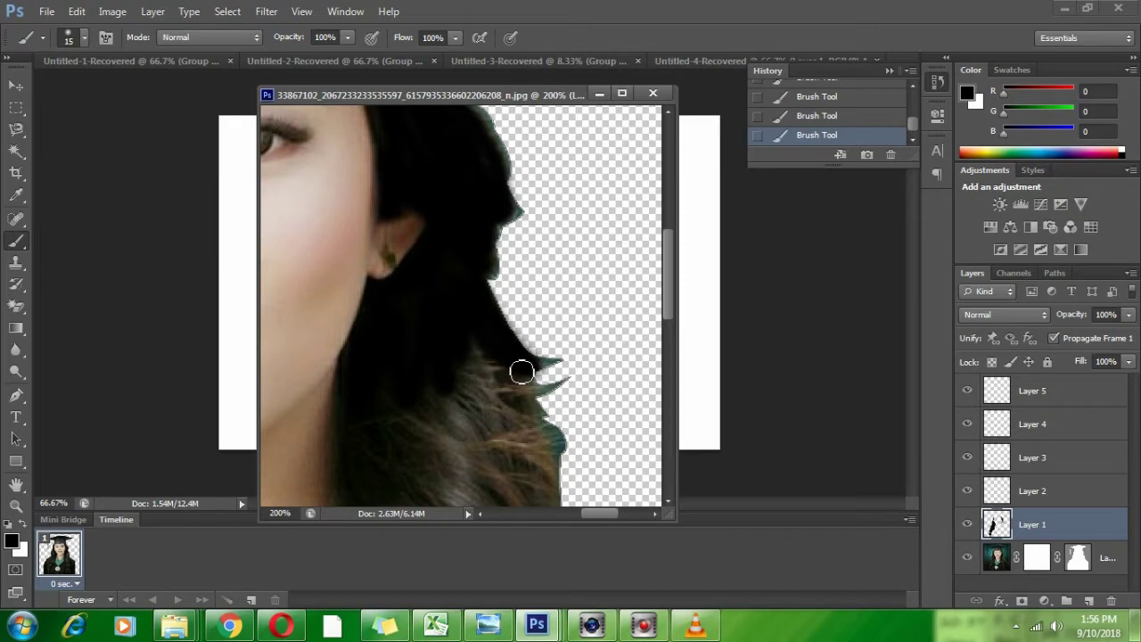
pyautogui.press('[')
pyautogui.moveTo(565, 366)
pyautogui.mouseDown()
pyautogui.moveTo(524, 388)
pyautogui.moveTo(565, 393)
pyautogui.moveTo(510, 402)
pyautogui.moveTo(528, 384)
pyautogui.moveTo(537, 394)
pyautogui.moveTo(510, 373)
pyautogui.moveTo(501, 432)
pyautogui.moveTo(466, 347)
pyautogui.mouseUp()
pyautogui.moveTo(530, 401)
pyautogui.mouseDown()
pyautogui.moveTo(562, 458)
pyautogui.moveTo(511, 401)
pyautogui.moveTo(522, 452)
pyautogui.moveTo(509, 467)
pyautogui.moveTo(467, 395)
pyautogui.moveTo(448, 436)
pyautogui.moveTo(454, 381)
pyautogui.moveTo(529, 467)
pyautogui.moveTo(531, 449)
pyautogui.moveTo(430, 428)
pyautogui.moveTo(371, 301)
pyautogui.moveTo(350, 327)
pyautogui.moveTo(354, 372)
pyautogui.moveTo(415, 445)
pyautogui.moveTo(400, 363)
pyautogui.moveTo(378, 341)
pyautogui.moveTo(448, 403)
pyautogui.moveTo(487, 417)
pyautogui.moveTo(519, 401)
pyautogui.moveTo(536, 418)
pyautogui.moveTo(534, 395)
pyautogui.moveTo(541, 451)
pyautogui.moveTo(526, 474)
pyautogui.moveTo(497, 428)
pyautogui.mouseUp()
# Paint the hair opposite the tassel black from the pointed strands down past the shoulder, using 25- and 9-pixel brushes
pyautogui.scroll(-3, 420, 407)
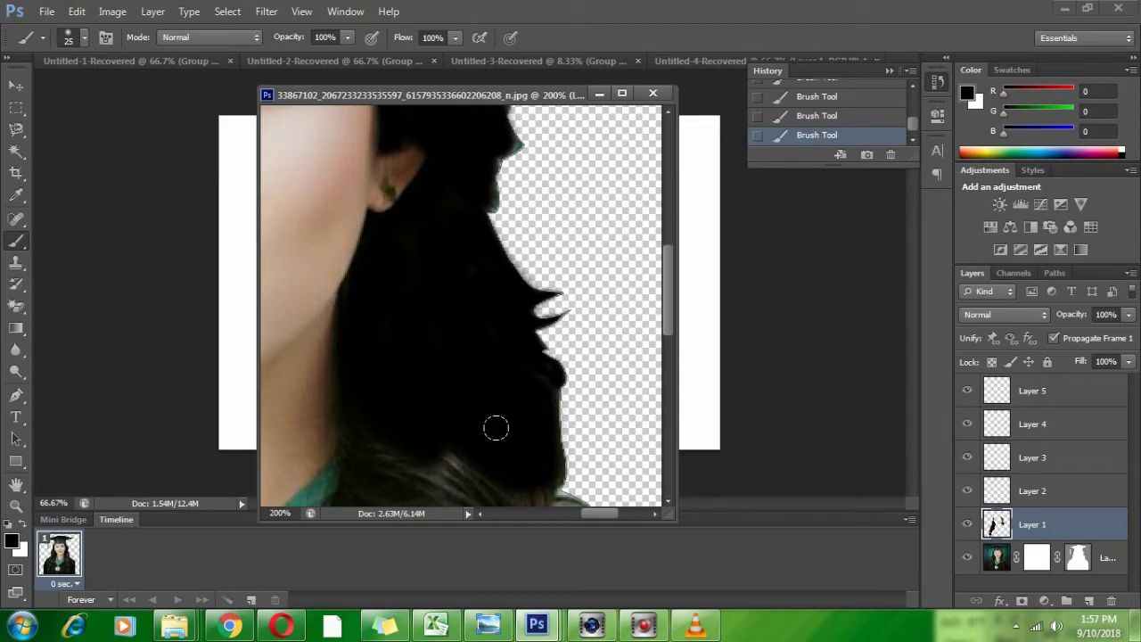
pyautogui.scroll(-5, 496, 428)
pyautogui.moveTo(520, 330)
pyautogui.mouseDown()
pyautogui.moveTo(506, 423)
pyautogui.moveTo(449, 357)
pyautogui.moveTo(351, 286)
pyautogui.moveTo(346, 443)
pyautogui.moveTo(399, 472)
pyautogui.moveTo(382, 328)
pyautogui.moveTo(401, 355)
pyautogui.moveTo(425, 335)
pyautogui.moveTo(506, 378)
pyautogui.moveTo(418, 340)
pyautogui.moveTo(419, 434)
pyautogui.moveTo(530, 447)
pyautogui.moveTo(539, 418)
pyautogui.moveTo(513, 375)
pyautogui.moveTo(505, 327)
pyautogui.moveTo(503, 359)
pyautogui.moveTo(451, 367)
pyautogui.moveTo(356, 342)
pyautogui.moveTo(382, 377)
pyautogui.moveTo(480, 431)
pyautogui.moveTo(500, 460)
pyautogui.moveTo(462, 422)
pyautogui.moveTo(487, 401)
pyautogui.moveTo(500, 420)
pyautogui.moveTo(395, 362)
pyautogui.moveTo(487, 387)
pyautogui.moveTo(467, 324)
pyautogui.mouseUp()
pyautogui.scroll(-5, 508, 441)
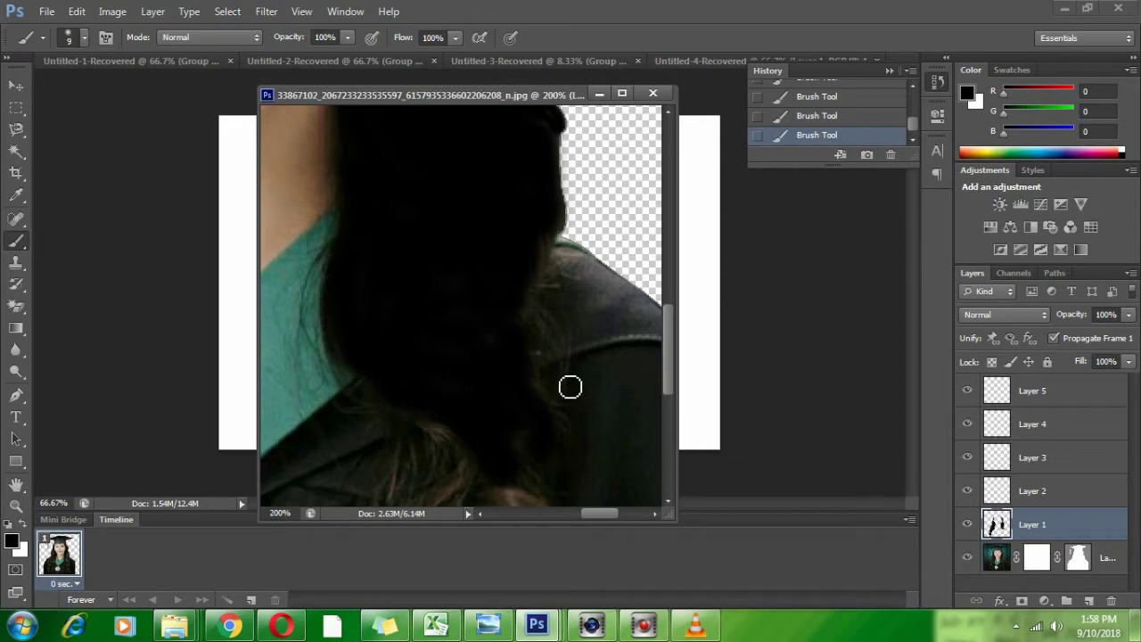
pyautogui.moveTo(570, 386)
pyautogui.mouseDown()
pyautogui.moveTo(526, 325)
pyautogui.moveTo(553, 322)
pyautogui.moveTo(550, 364)
pyautogui.mouseUp()
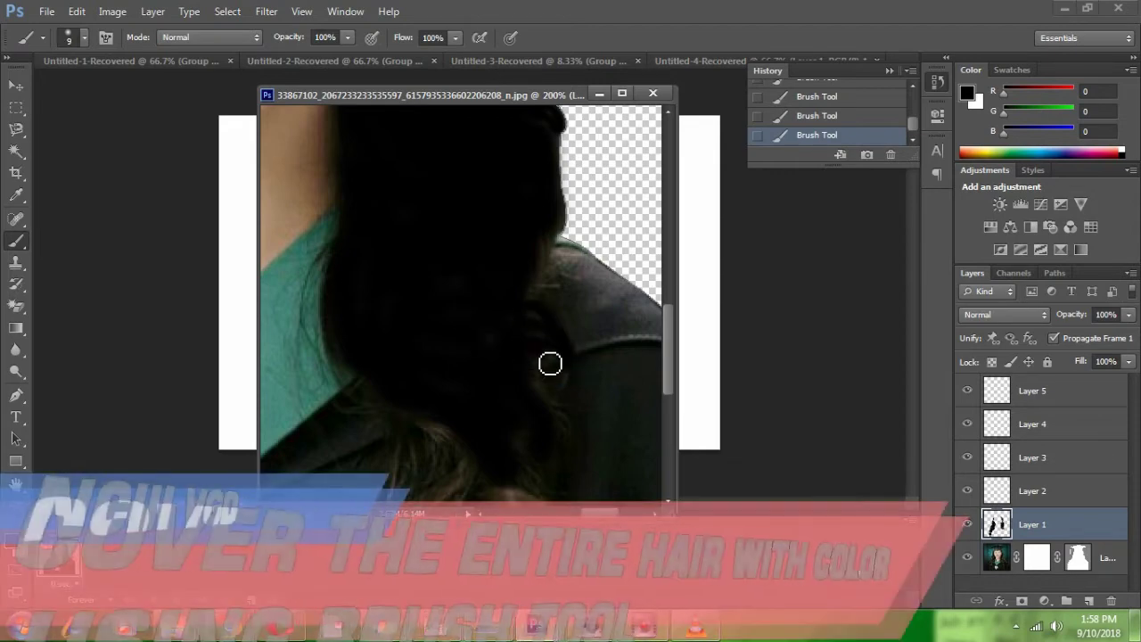
# Cover the loose strands and curls lying over the gown in black, enlarging the brush up to 35 pixels
pyautogui.scroll(-3, 550, 364)
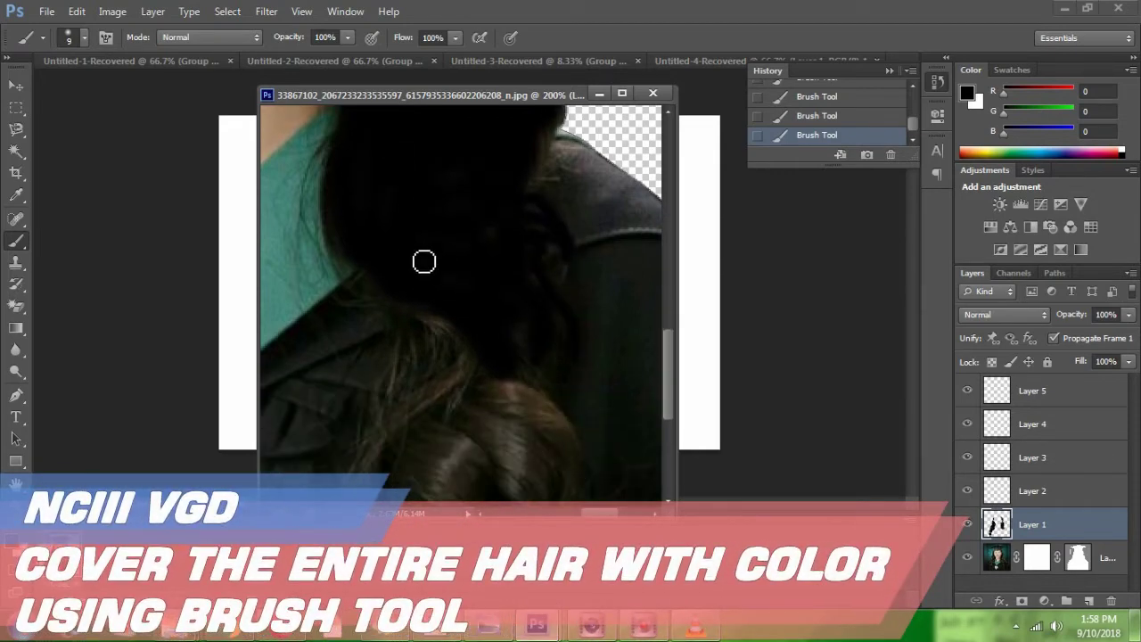
pyautogui.moveTo(412, 327)
pyautogui.mouseDown()
pyautogui.moveTo(400, 393)
pyautogui.moveTo(436, 357)
pyautogui.mouseUp()
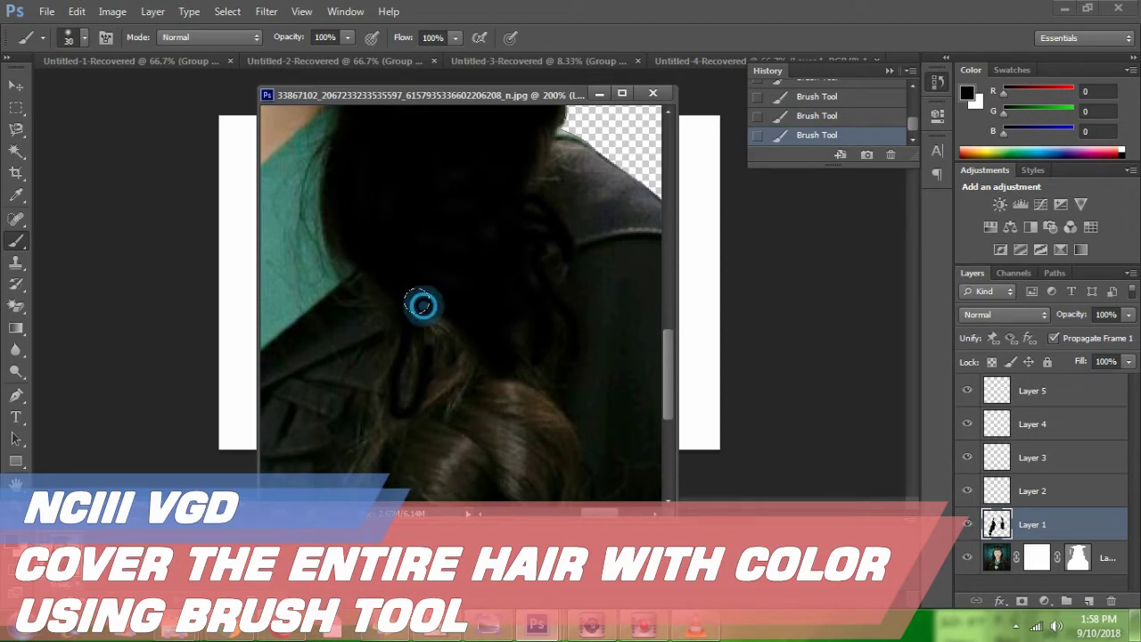
pyautogui.moveTo(423, 303)
pyautogui.mouseDown()
pyautogui.moveTo(408, 379)
pyautogui.moveTo(429, 339)
pyautogui.moveTo(524, 385)
pyautogui.moveTo(529, 324)
pyautogui.moveTo(524, 397)
pyautogui.moveTo(478, 225)
pyautogui.moveTo(533, 266)
pyautogui.moveTo(540, 338)
pyautogui.moveTo(406, 259)
pyautogui.moveTo(399, 283)
pyautogui.moveTo(452, 370)
pyautogui.mouseUp()
pyautogui.scroll(-4, 522, 395)
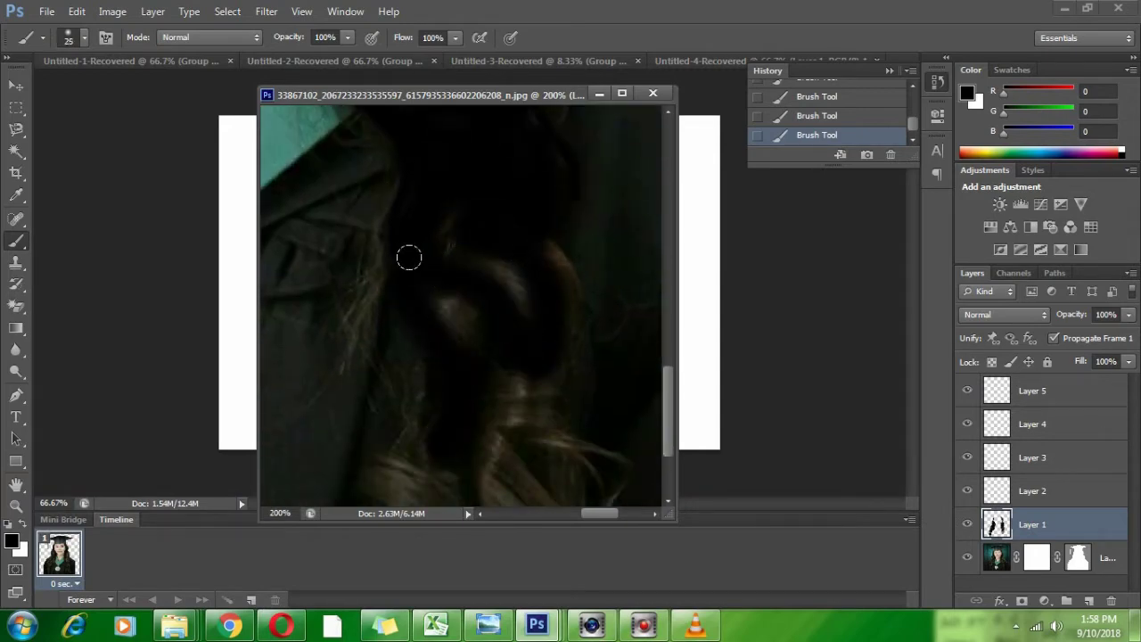
pyautogui.moveTo(393, 253)
pyautogui.mouseDown()
pyautogui.moveTo(352, 367)
pyautogui.moveTo(378, 281)
pyautogui.moveTo(354, 321)
pyautogui.moveTo(375, 366)
pyautogui.moveTo(410, 420)
pyautogui.moveTo(431, 386)
pyautogui.mouseUp()
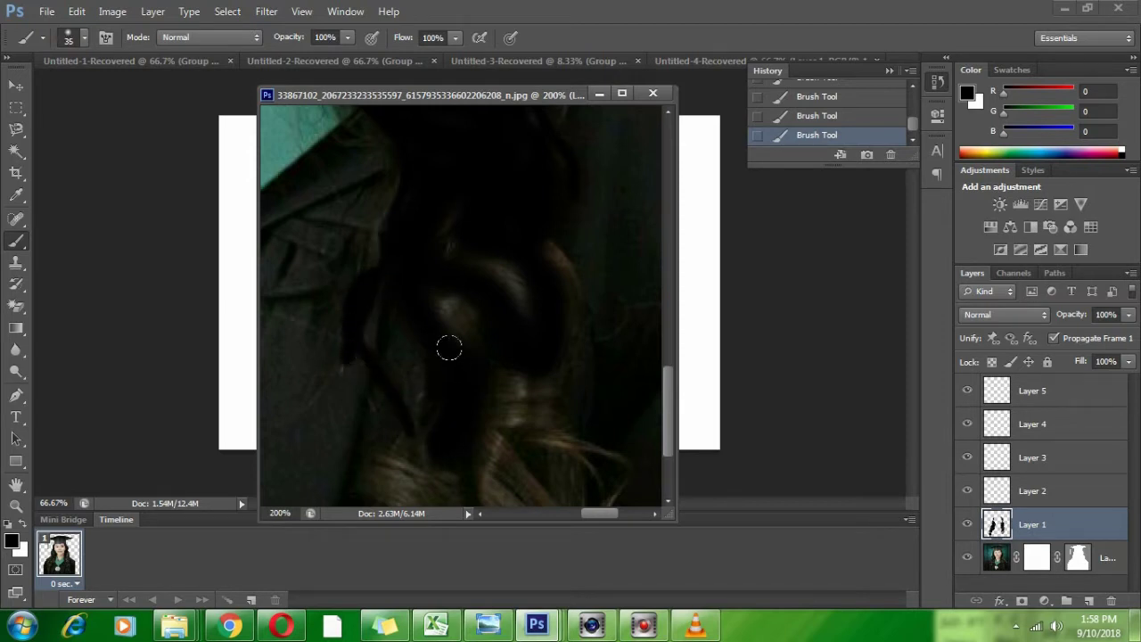
pyautogui.moveTo(448, 348)
pyautogui.mouseDown()
pyautogui.moveTo(427, 214)
pyautogui.moveTo(506, 265)
pyautogui.moveTo(513, 244)
pyautogui.moveTo(535, 264)
pyautogui.moveTo(538, 329)
pyautogui.moveTo(501, 392)
pyautogui.moveTo(491, 364)
pyautogui.moveTo(505, 400)
pyautogui.mouseUp()
# Paint the lowest hair ends and stray outer strands over the gown black, finishing with a 15-pixel brush
pyautogui.scroll(-5, 517, 415)
pyautogui.moveTo(479, 275)
pyautogui.mouseDown()
pyautogui.moveTo(532, 371)
pyautogui.moveTo(534, 289)
pyautogui.moveTo(543, 343)
pyautogui.moveTo(498, 315)
pyautogui.moveTo(441, 306)
pyautogui.moveTo(376, 320)
pyautogui.moveTo(422, 354)
pyautogui.moveTo(435, 382)
pyautogui.moveTo(450, 343)
pyautogui.moveTo(484, 358)
pyautogui.moveTo(482, 334)
pyautogui.moveTo(582, 505)
pyautogui.moveTo(555, 399)
pyautogui.moveTo(593, 457)
pyautogui.moveTo(560, 402)
pyautogui.moveTo(495, 373)
pyautogui.moveTo(452, 384)
pyautogui.moveTo(477, 428)
pyautogui.moveTo(486, 419)
pyautogui.moveTo(473, 463)
pyautogui.moveTo(457, 457)
pyautogui.moveTo(518, 435)
pyautogui.moveTo(590, 448)
pyautogui.mouseUp()
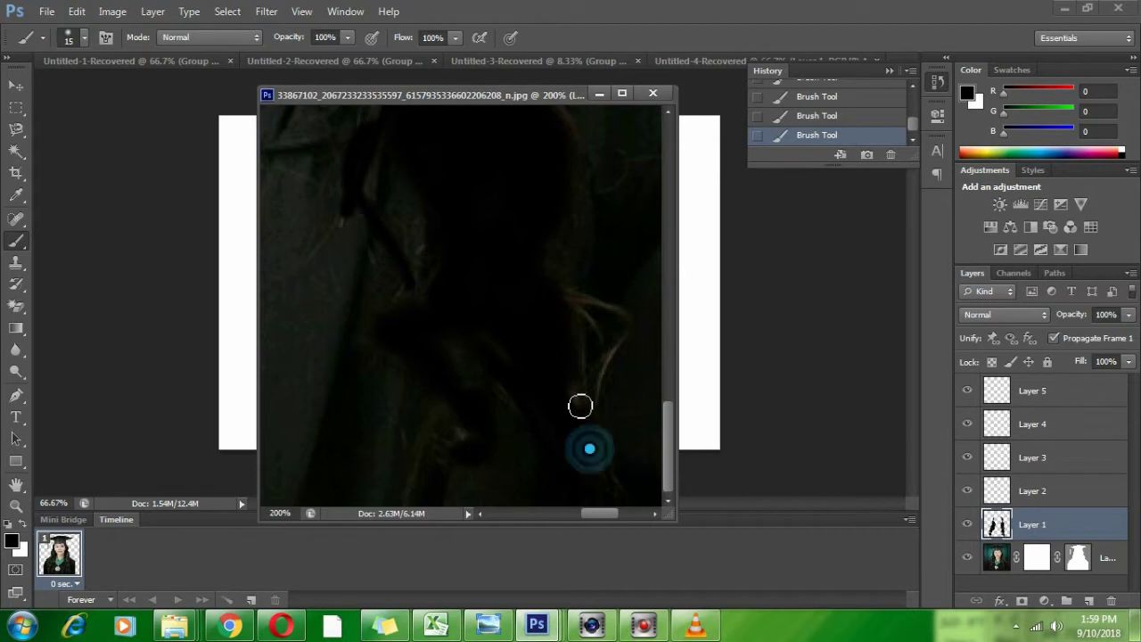
pyautogui.moveTo(580, 406)
pyautogui.mouseDown()
pyautogui.moveTo(567, 300)
pyautogui.moveTo(628, 325)
pyautogui.moveTo(605, 393)
pyautogui.mouseUp()
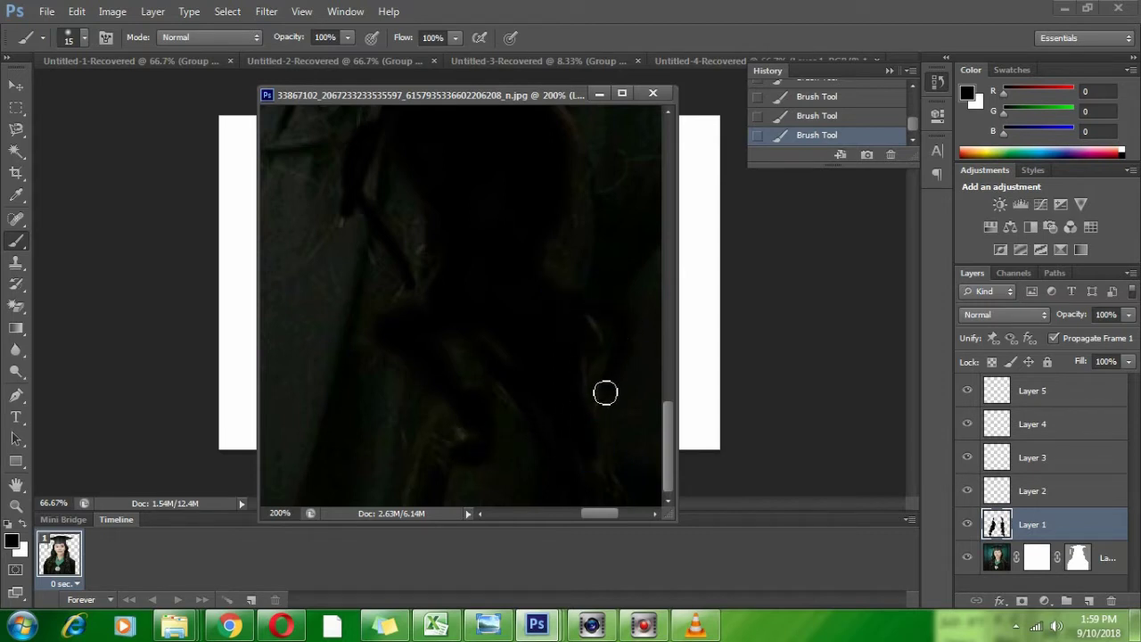
pyautogui.scroll(5, 509, 383)
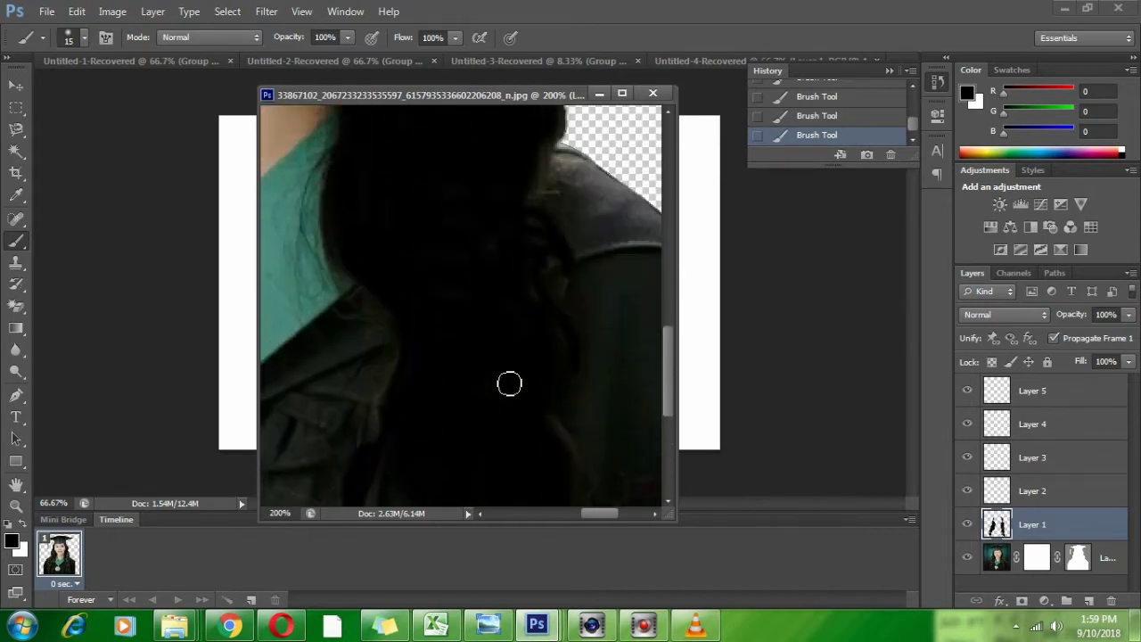
pyautogui.scroll(5, 509, 383)
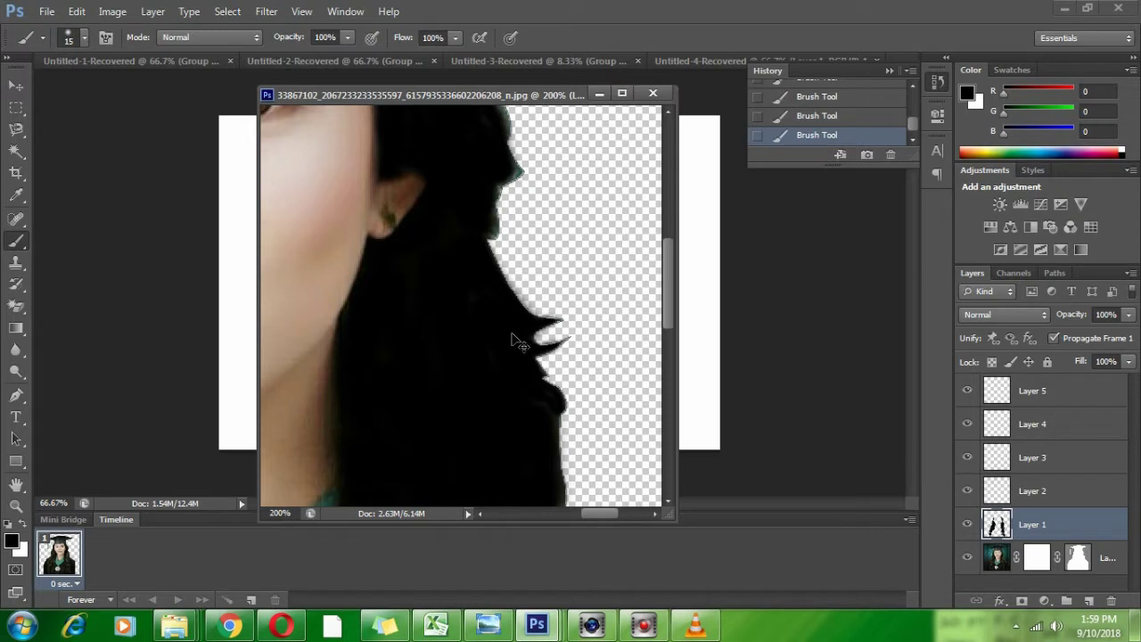
pyautogui.hotkey('ctrl', '[')
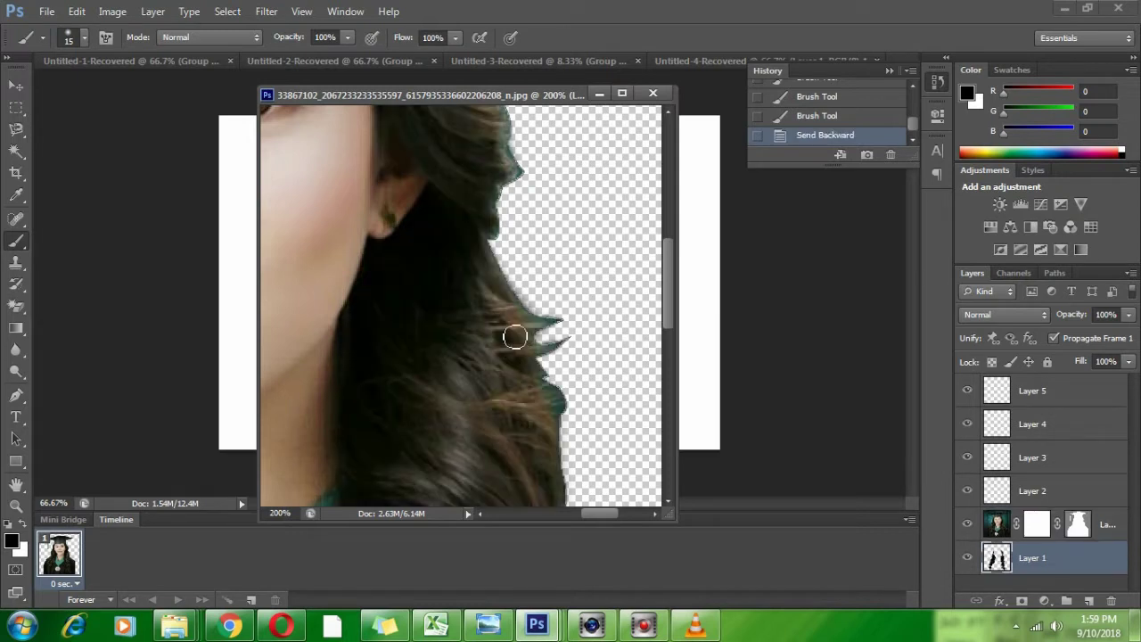
pyautogui.hotkey('ctrl', 'z')
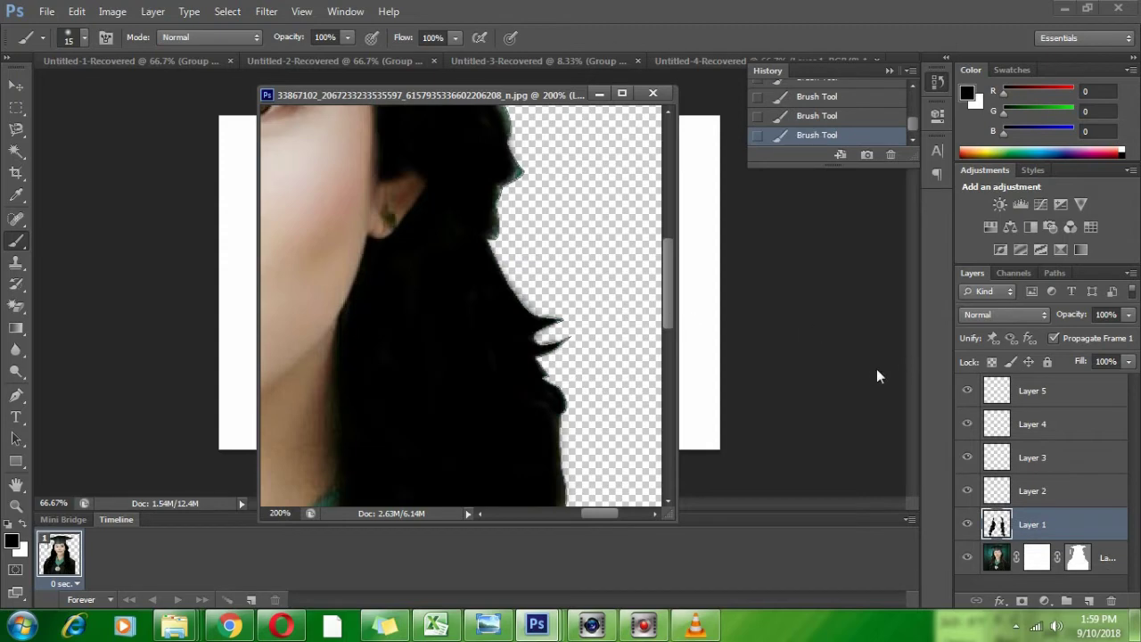
# Start a Hue/Saturation adjustment on Layer 1 and enable Colorize
pyautogui.click(15, 84)
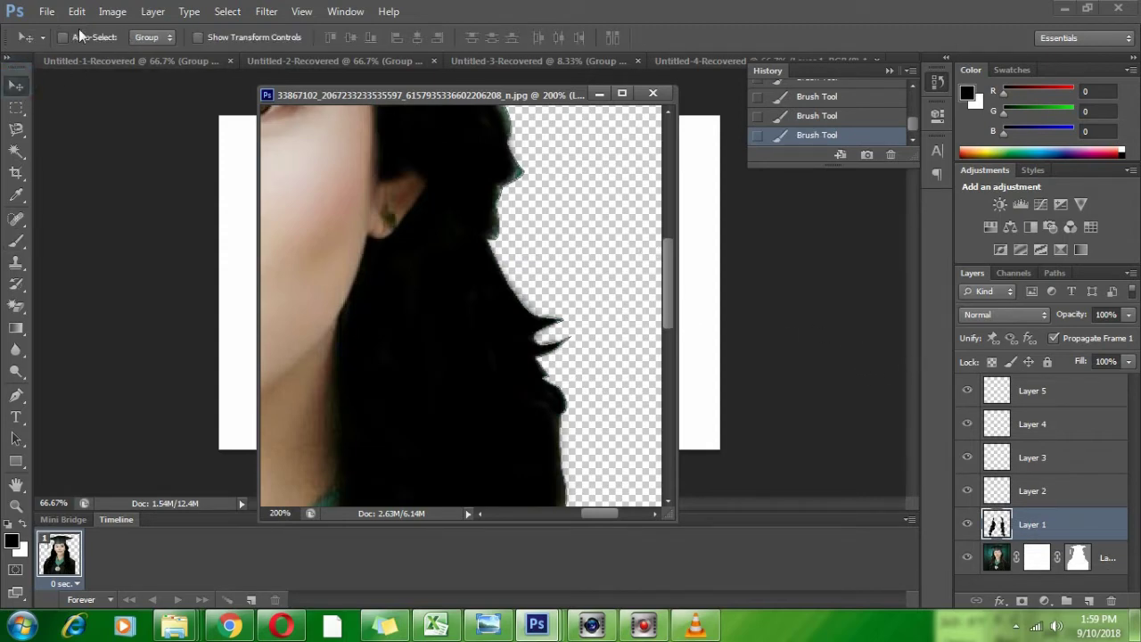
pyautogui.click(152, 12)
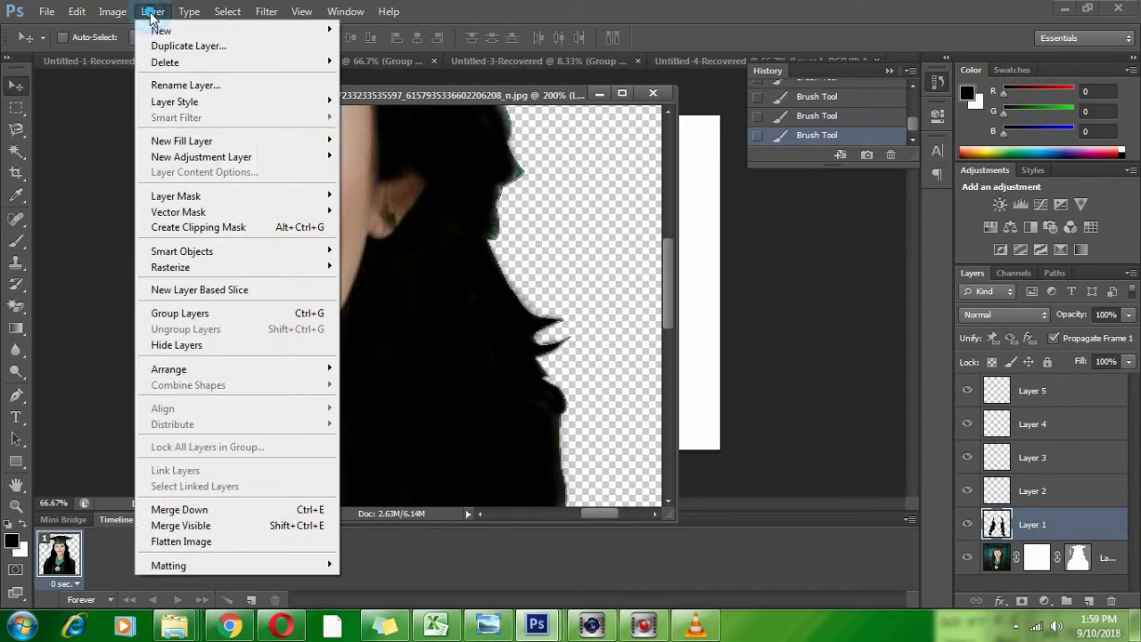
pyautogui.moveTo(303, 102)
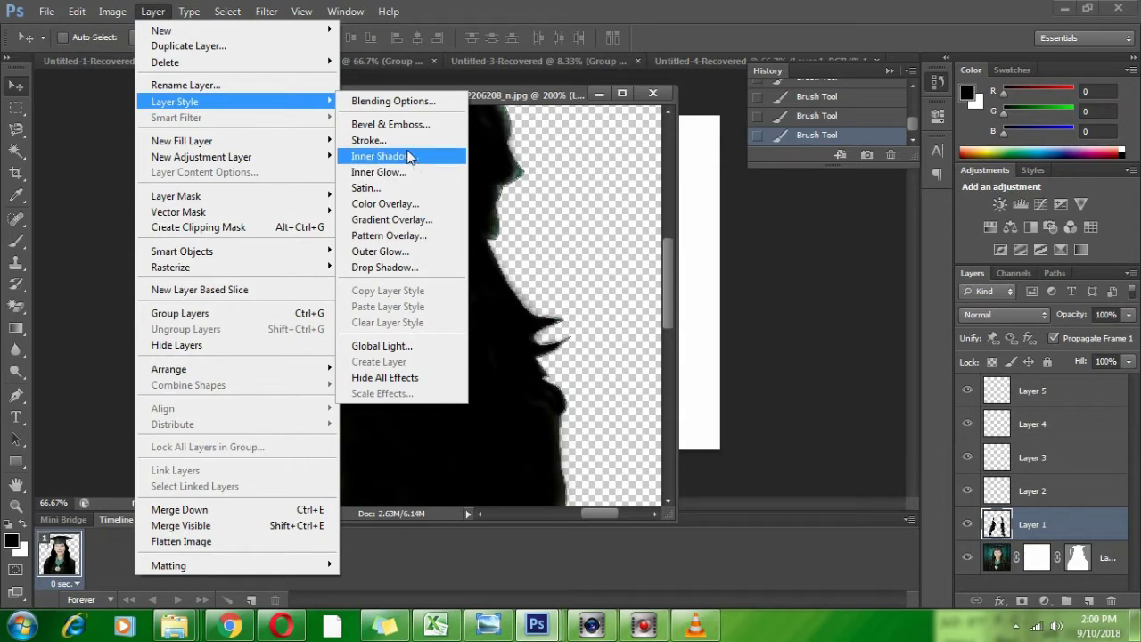
pyautogui.moveTo(122, 18)
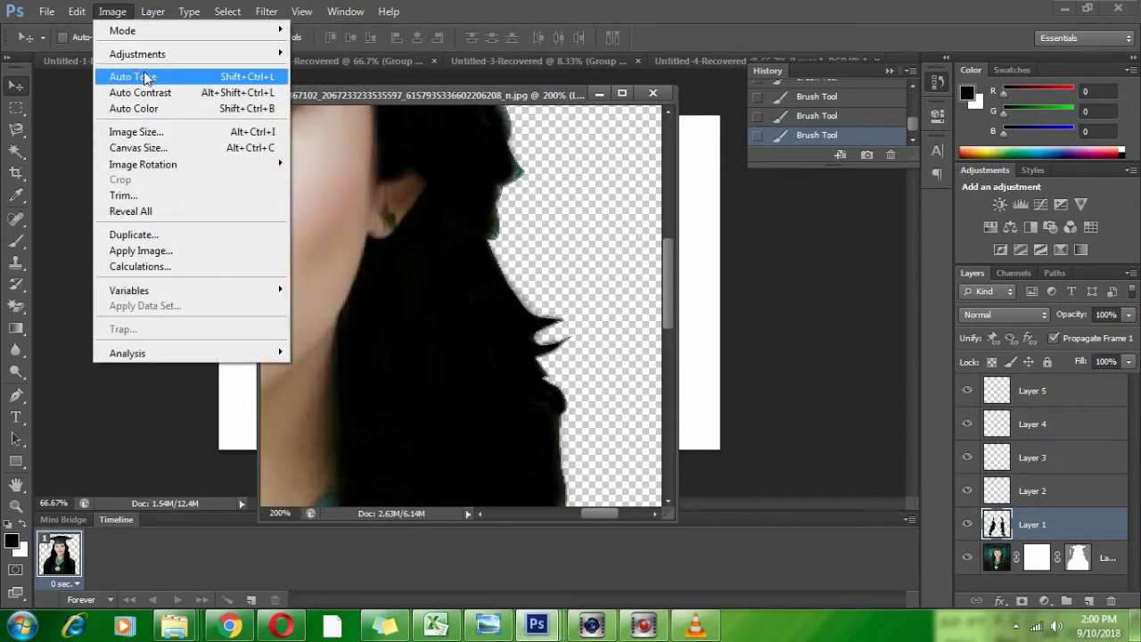
pyautogui.moveTo(160, 55)
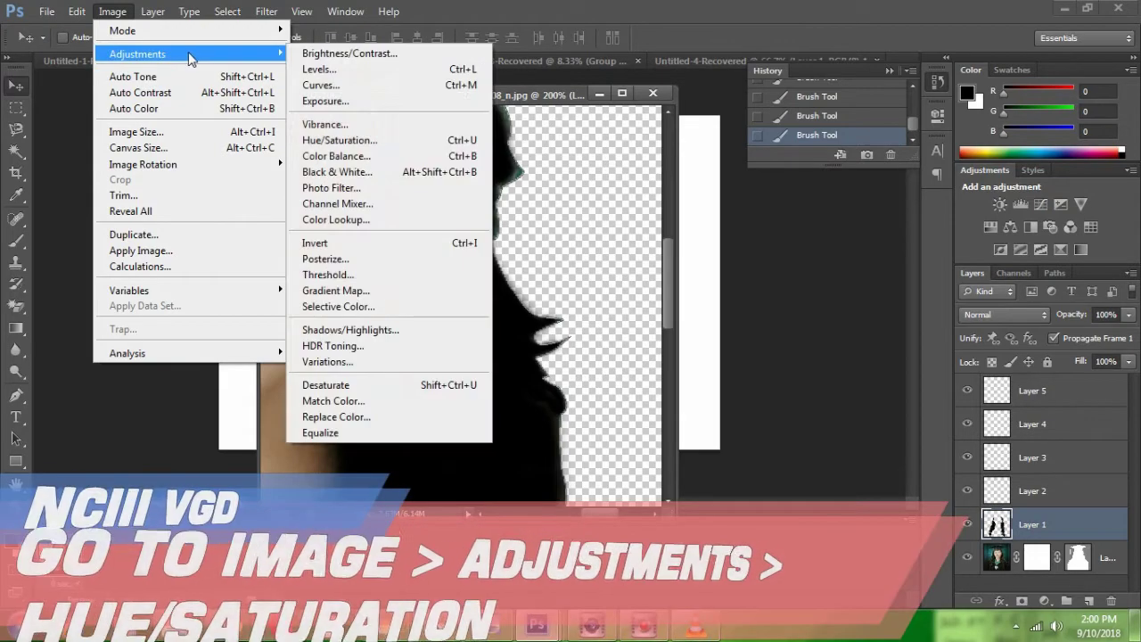
pyautogui.click(374, 140)
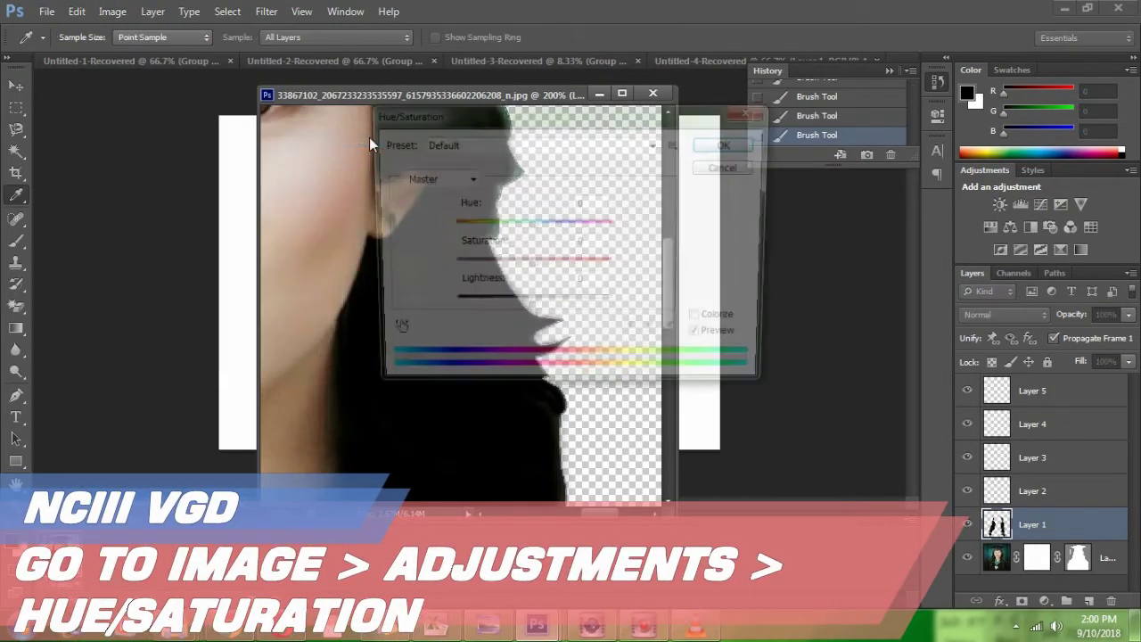
pyautogui.moveTo(533, 117); pyautogui.dragTo(745, 146)
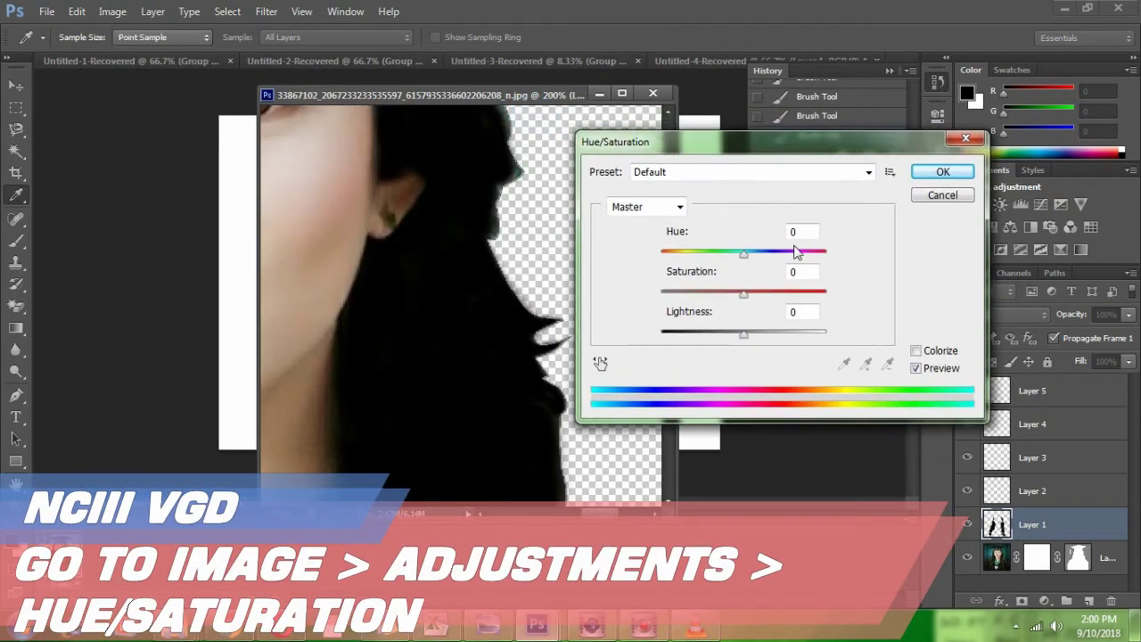
pyautogui.click(915, 350)
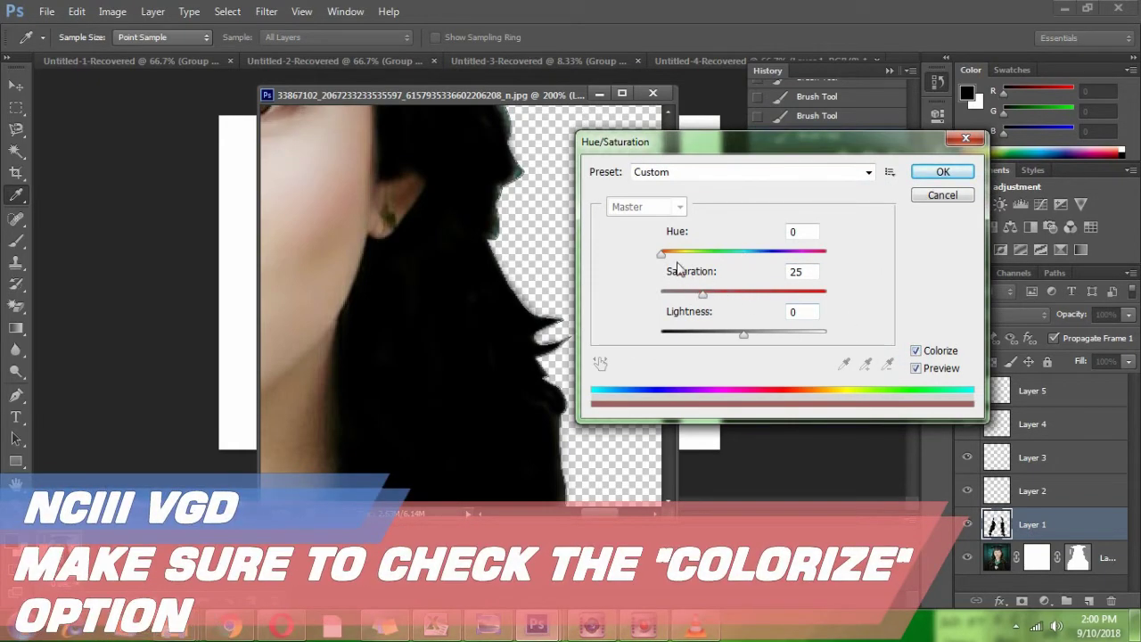
# Tint the painted hair magenta with hue 329, saturation 83 and lightness +33, and apply the adjustment
pyautogui.moveTo(663, 259); pyautogui.dragTo(761, 266)
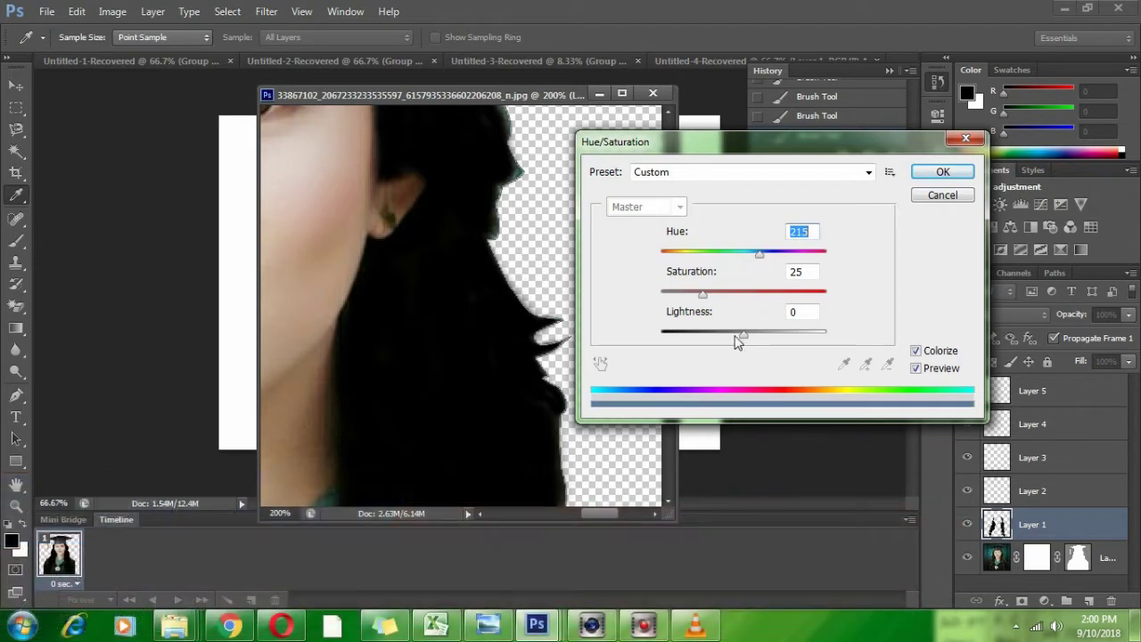
pyautogui.moveTo(740, 335); pyautogui.dragTo(772, 336)
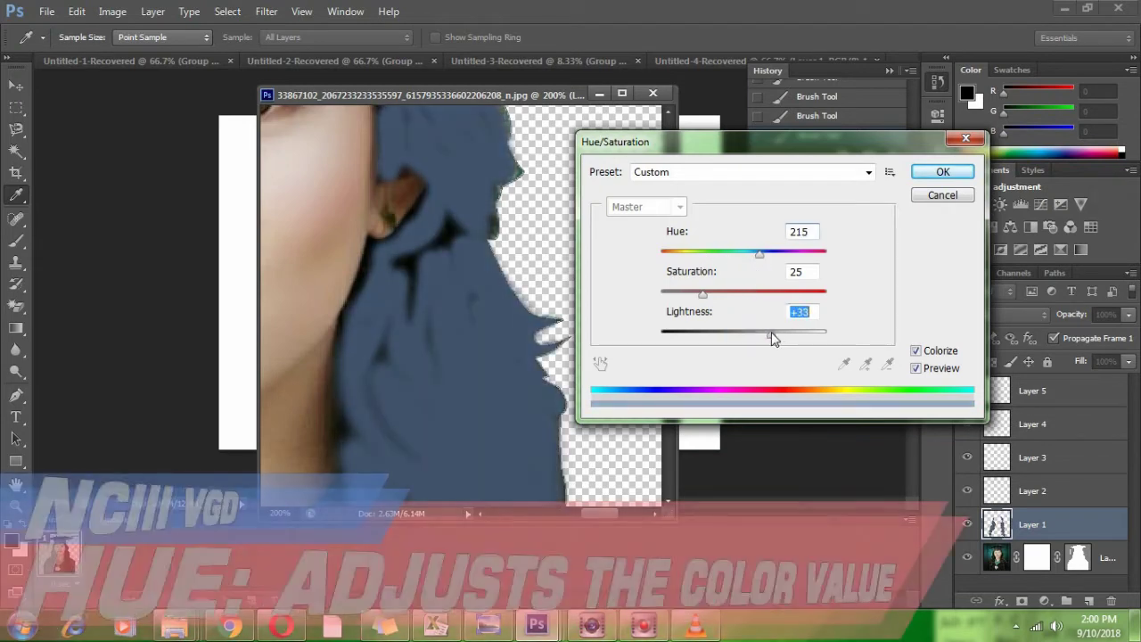
pyautogui.moveTo(701, 297); pyautogui.dragTo(798, 298)
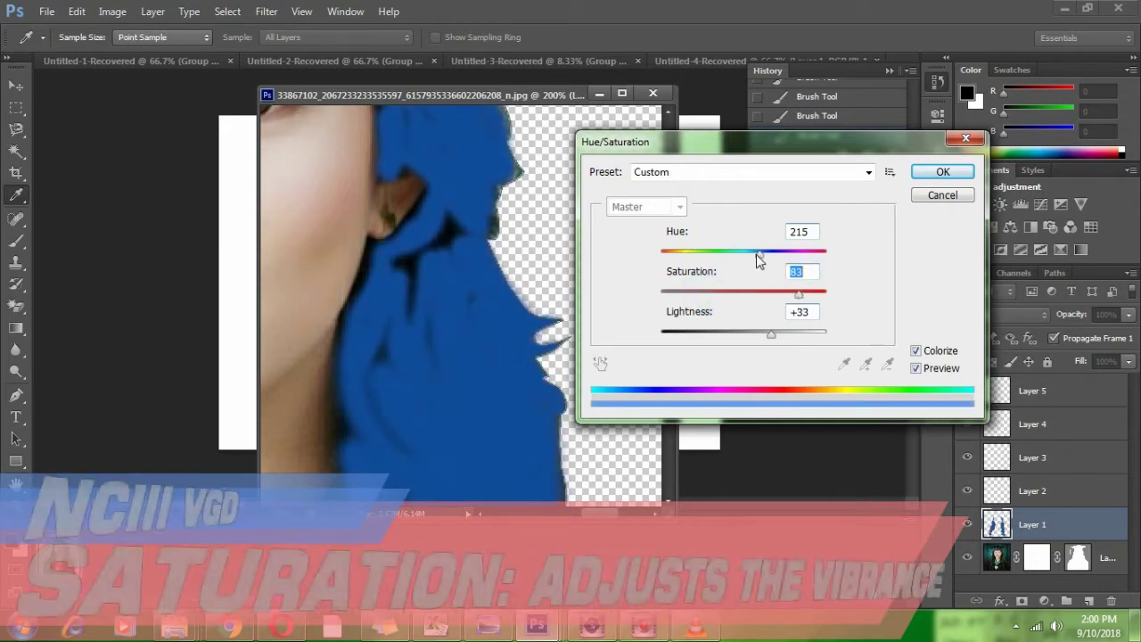
pyautogui.moveTo(758, 254); pyautogui.dragTo(813, 260)
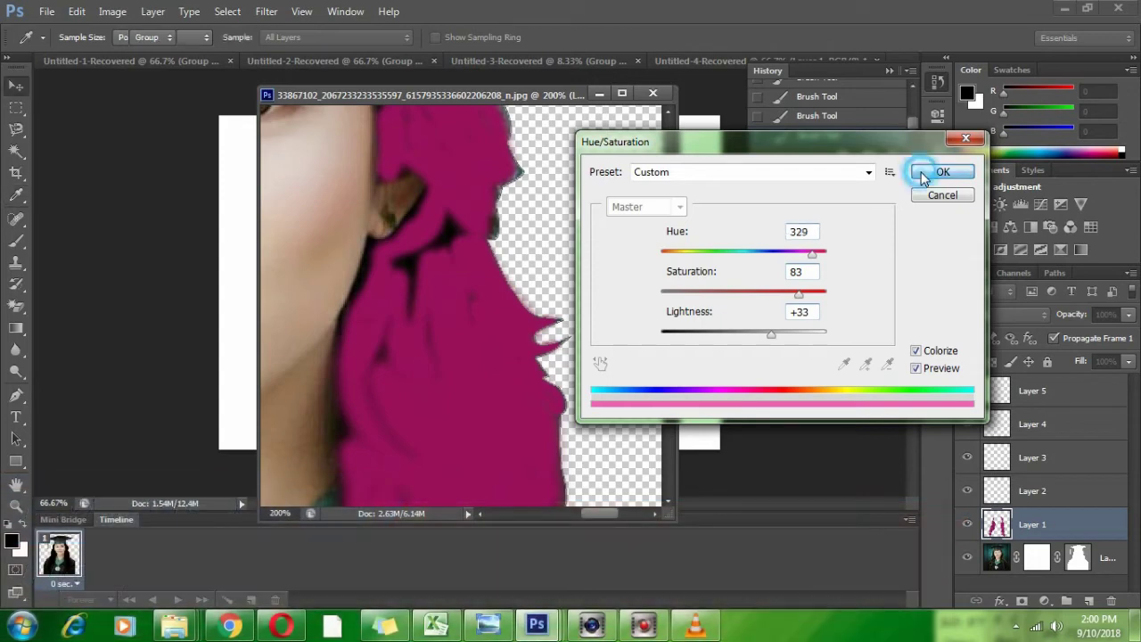
pyautogui.click(931, 172)
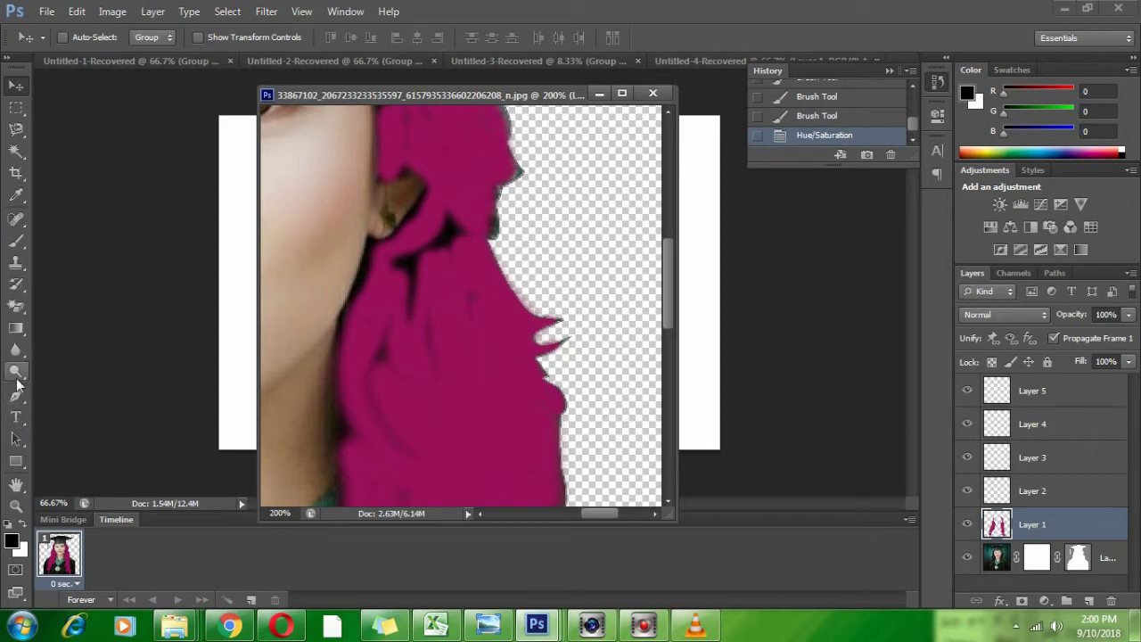
# Brush a black patch over the magenta hair below the ear with a 15-pixel brush
pyautogui.click(16, 241)
pyautogui.moveTo(389, 347)
pyautogui.mouseDown()
pyautogui.moveTo(379, 400)
pyautogui.moveTo(463, 229)
pyautogui.moveTo(442, 259)
pyautogui.moveTo(446, 223)
pyautogui.moveTo(430, 257)
pyautogui.moveTo(401, 265)
pyautogui.moveTo(421, 304)
pyautogui.moveTo(420, 281)
pyautogui.moveTo(443, 267)
pyautogui.moveTo(413, 351)
pyautogui.moveTo(426, 360)
pyautogui.moveTo(436, 339)
pyautogui.moveTo(426, 374)
pyautogui.moveTo(414, 340)
pyautogui.moveTo(391, 366)
pyautogui.moveTo(382, 402)
pyautogui.mouseUp()
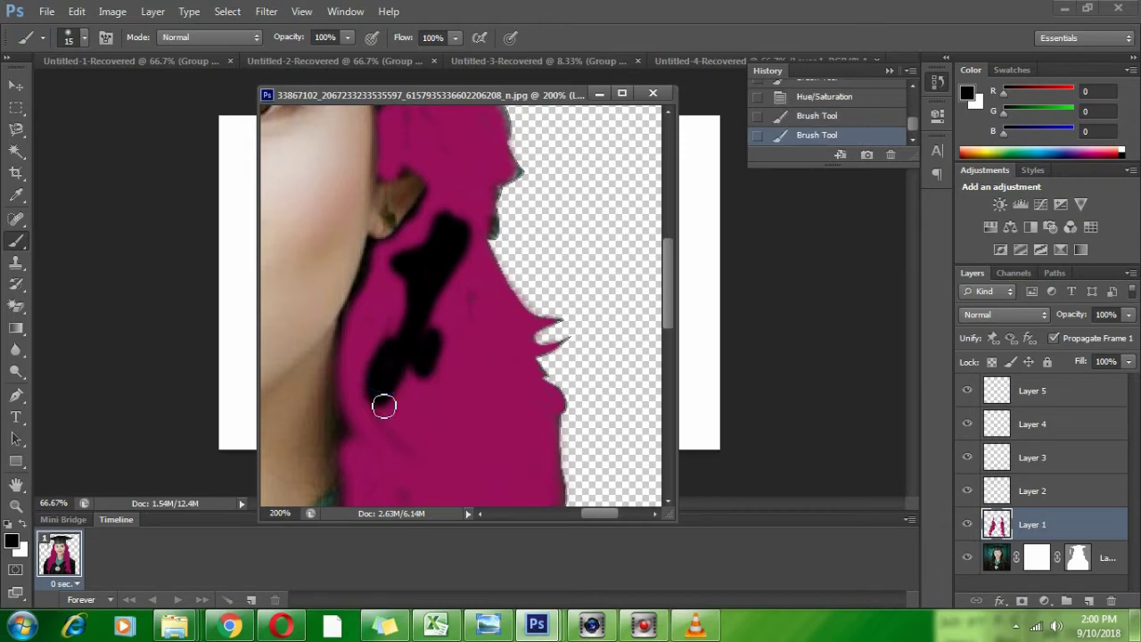
pyautogui.click(15, 85)
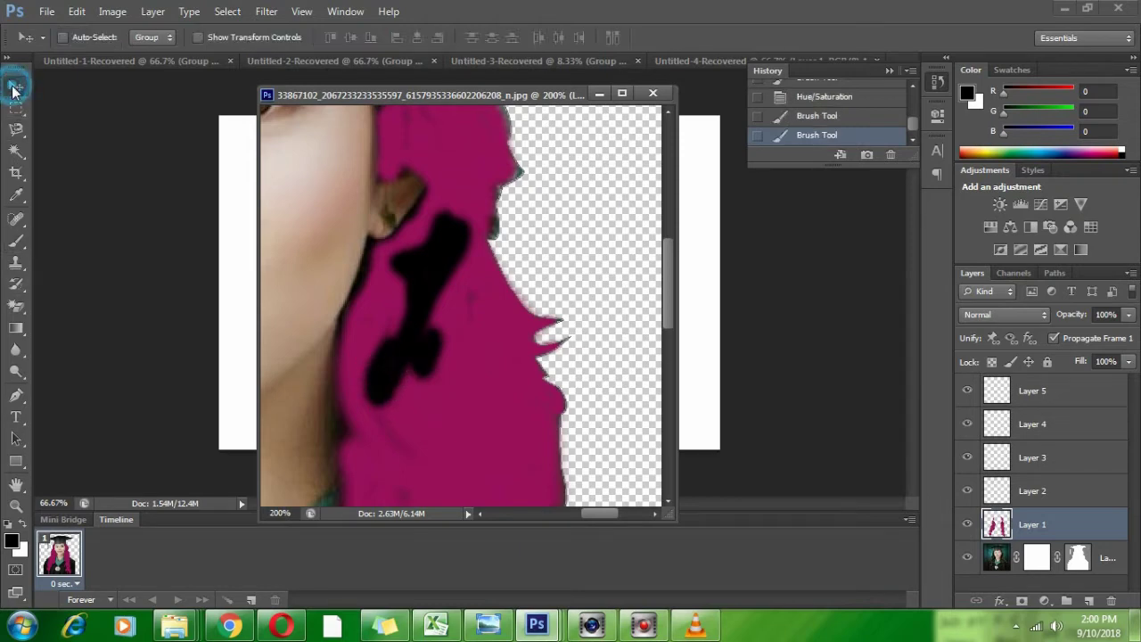
# Colorize Layer 1 purple using Hue/Saturation with hue 271, saturation 25 and lightness +2, and apply the adjustment
pyautogui.click(127, 12)
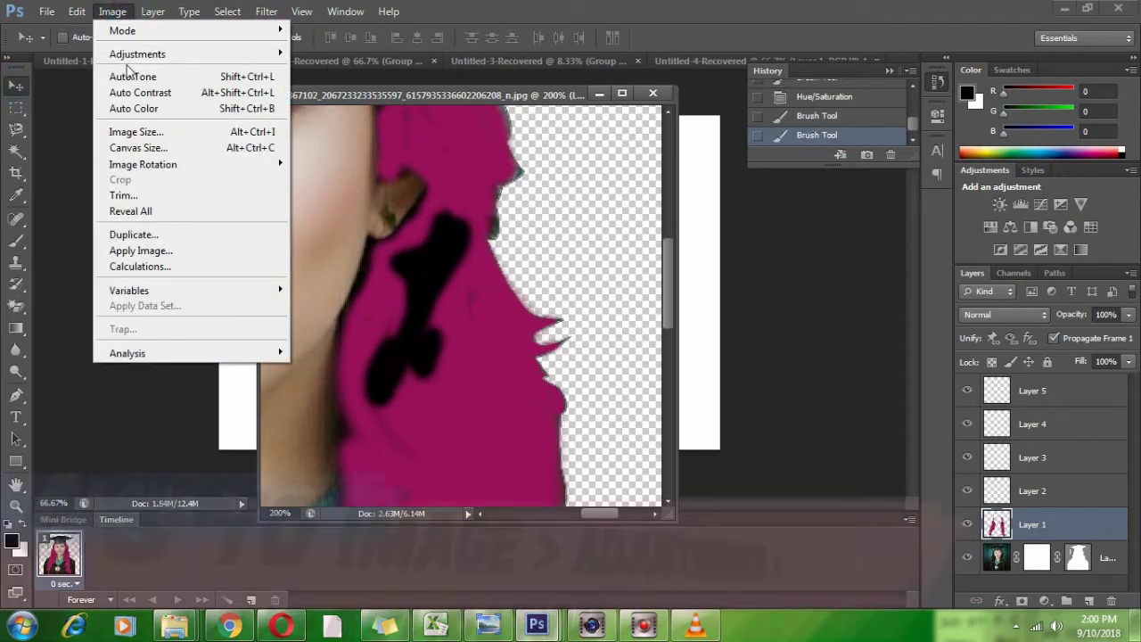
pyautogui.moveTo(134, 55)
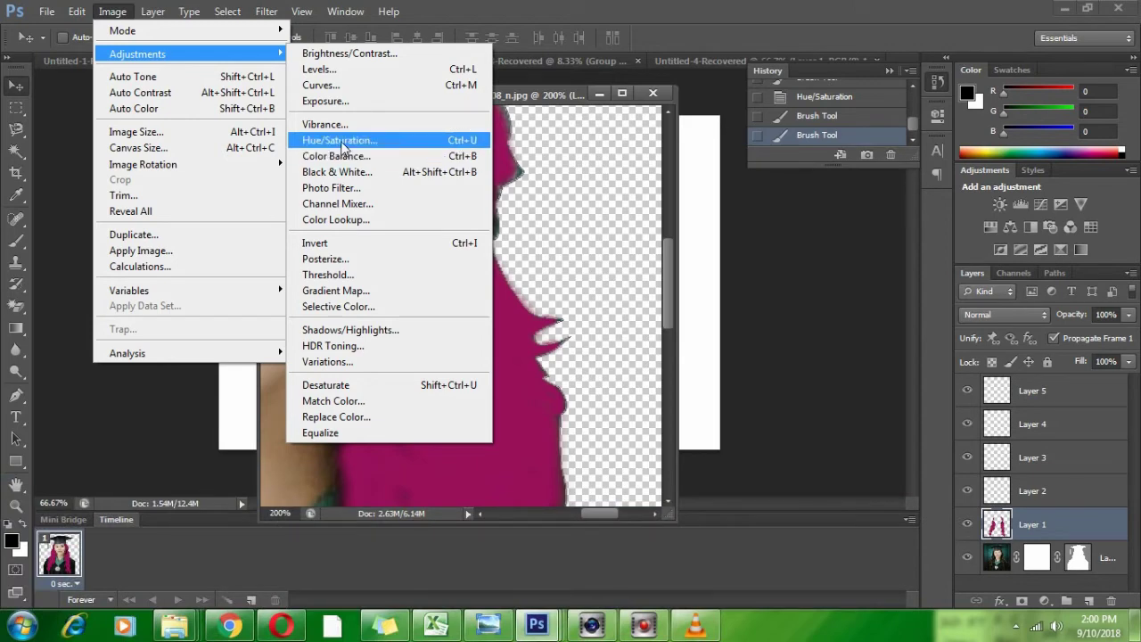
pyautogui.click(342, 142)
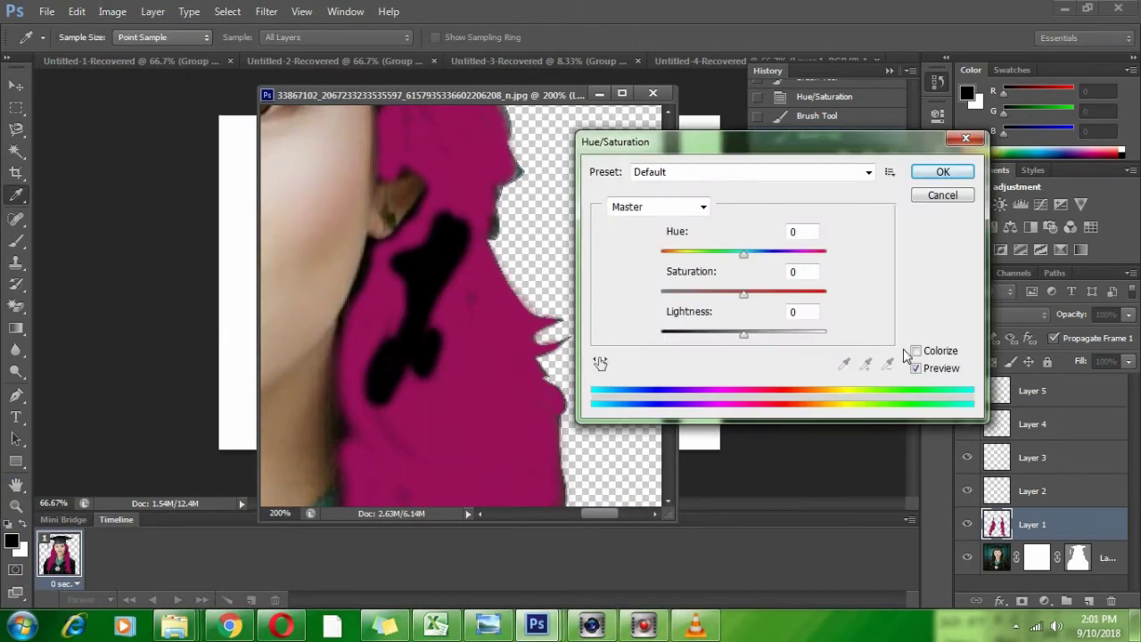
pyautogui.click(915, 353)
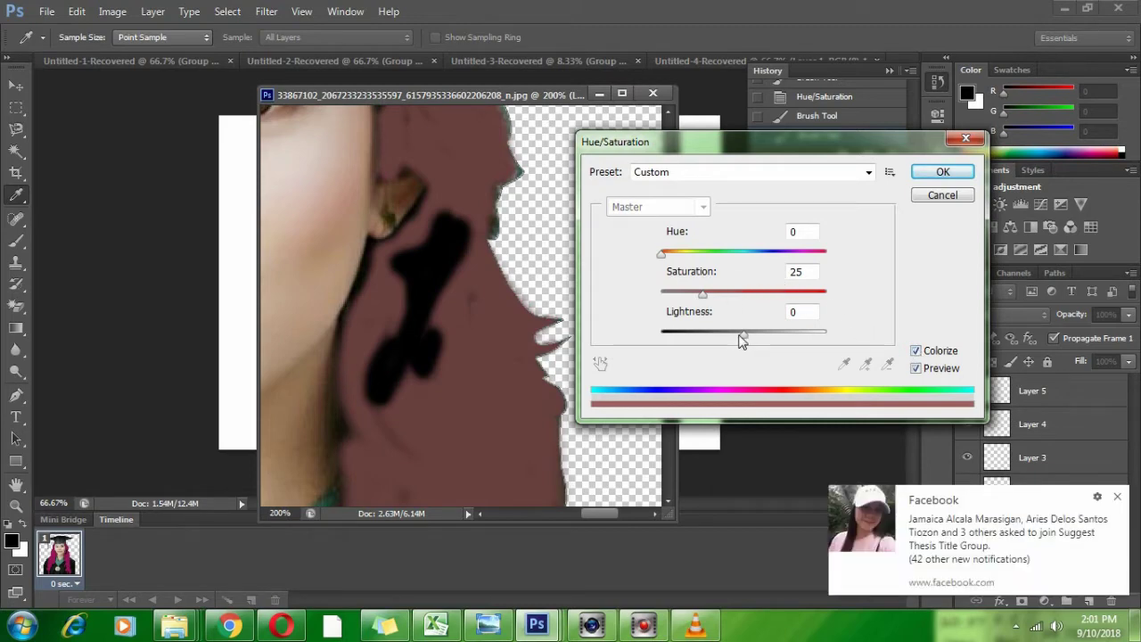
pyautogui.moveTo(747, 338); pyautogui.dragTo(773, 336)
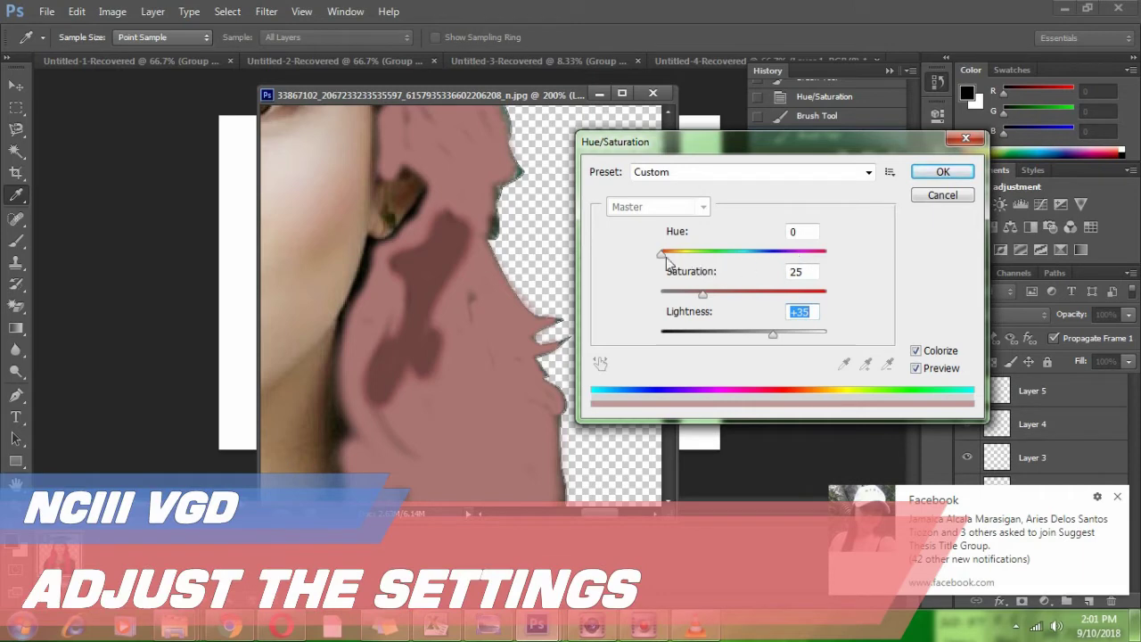
pyautogui.moveTo(662, 254); pyautogui.dragTo(777, 279)
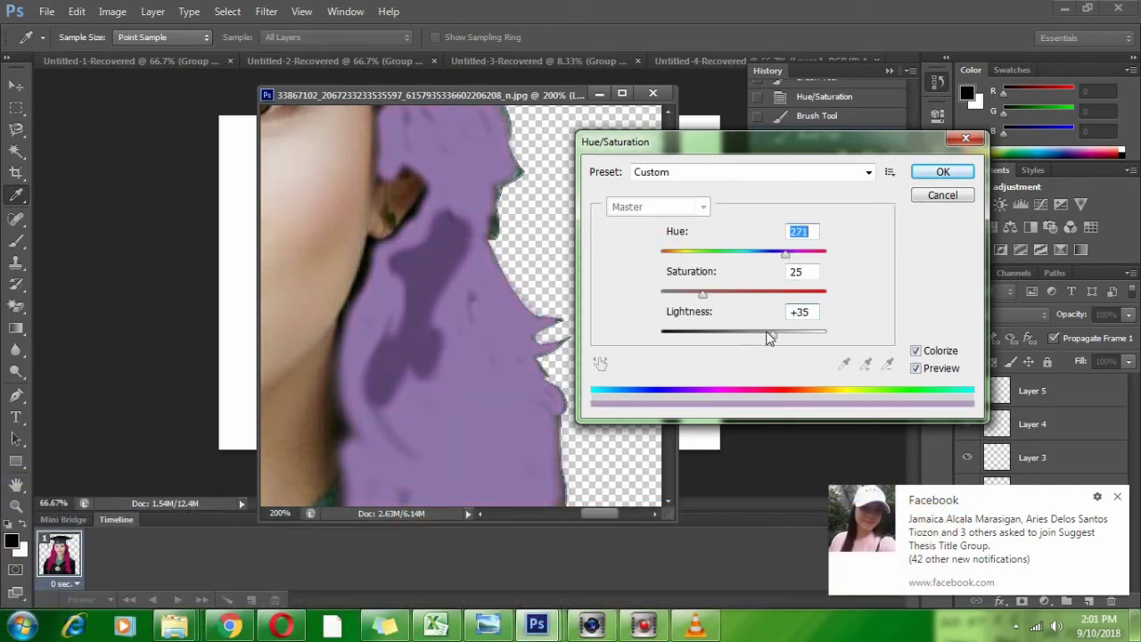
pyautogui.moveTo(770, 337); pyautogui.dragTo(745, 336)
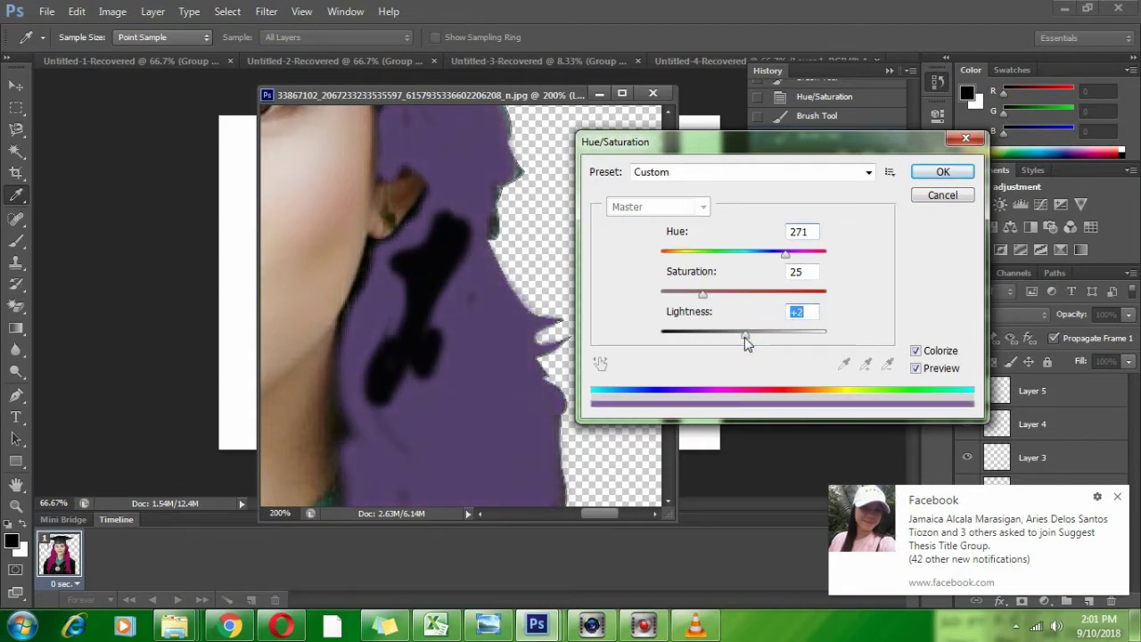
pyautogui.click(941, 171)
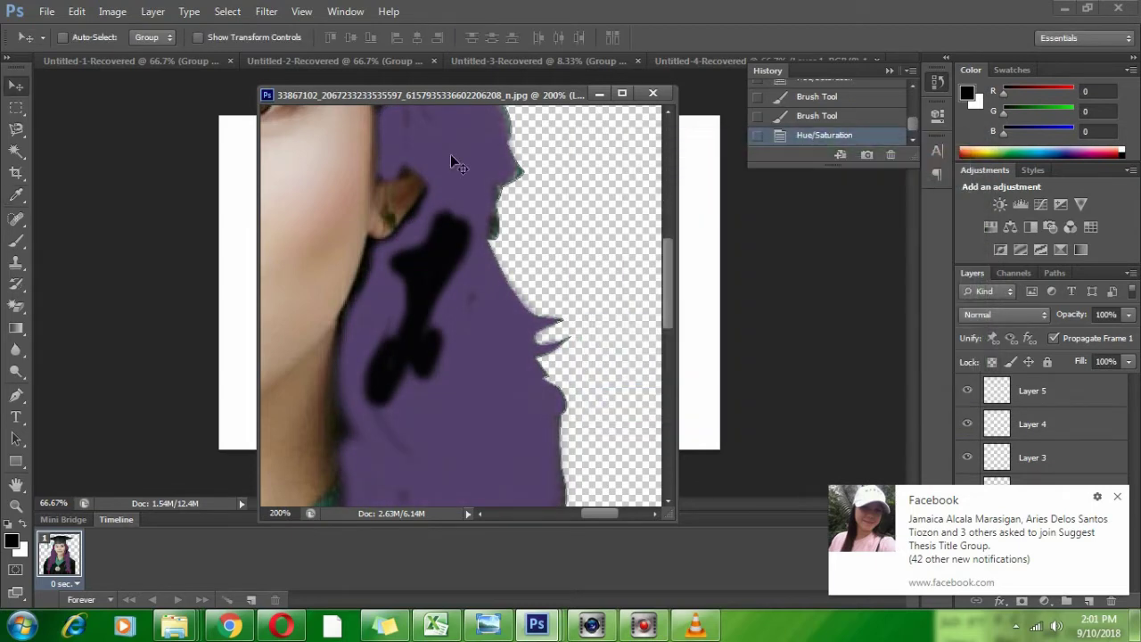
# Add a Color Overlay layer style to Layer 1
pyautogui.click(116, 12)
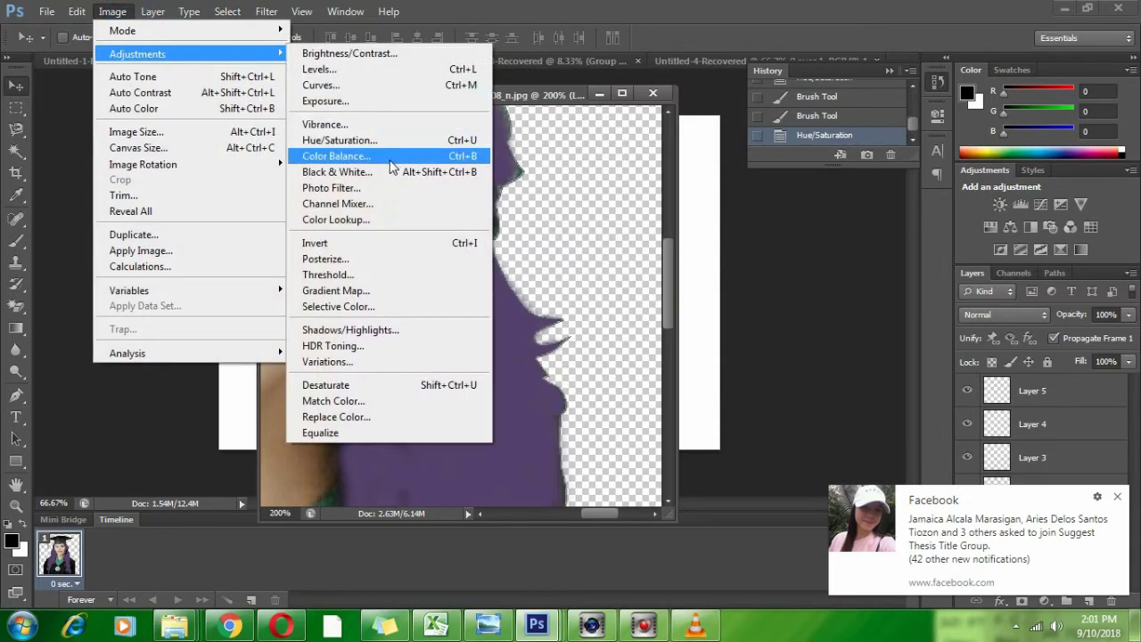
pyautogui.click(129, 18)
pyautogui.click(153, 11)
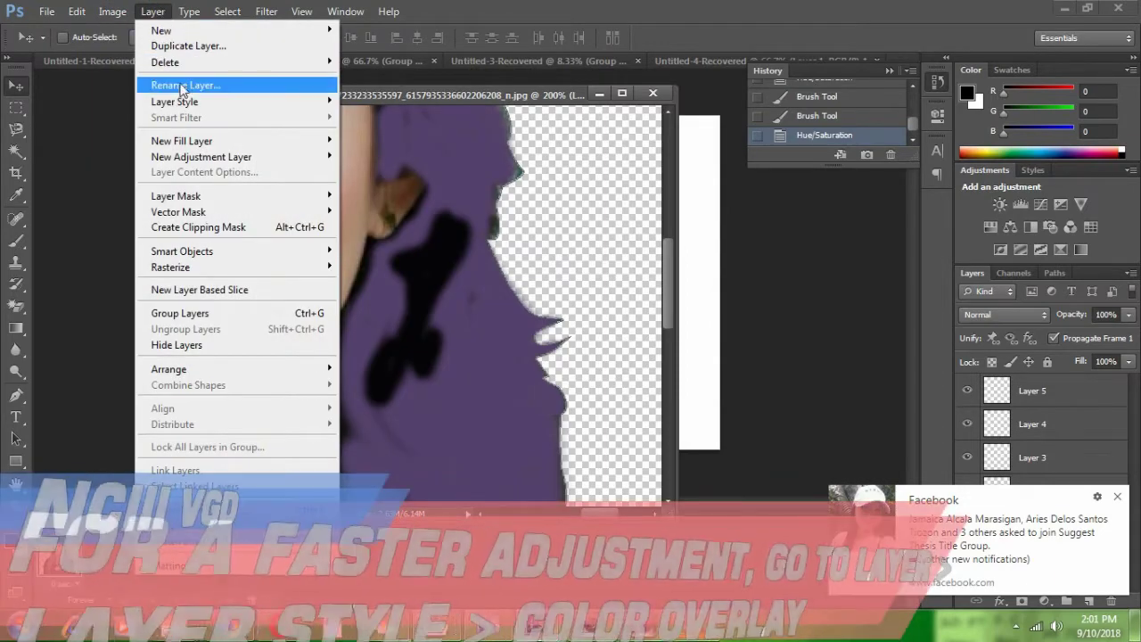
pyautogui.moveTo(285, 103)
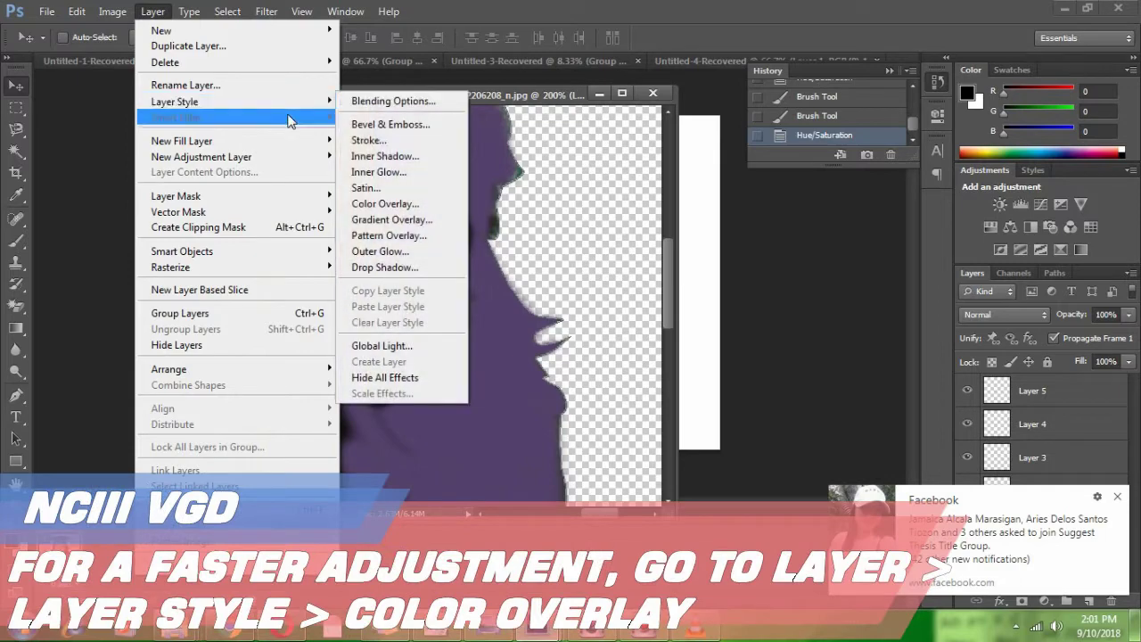
pyautogui.click(398, 204)
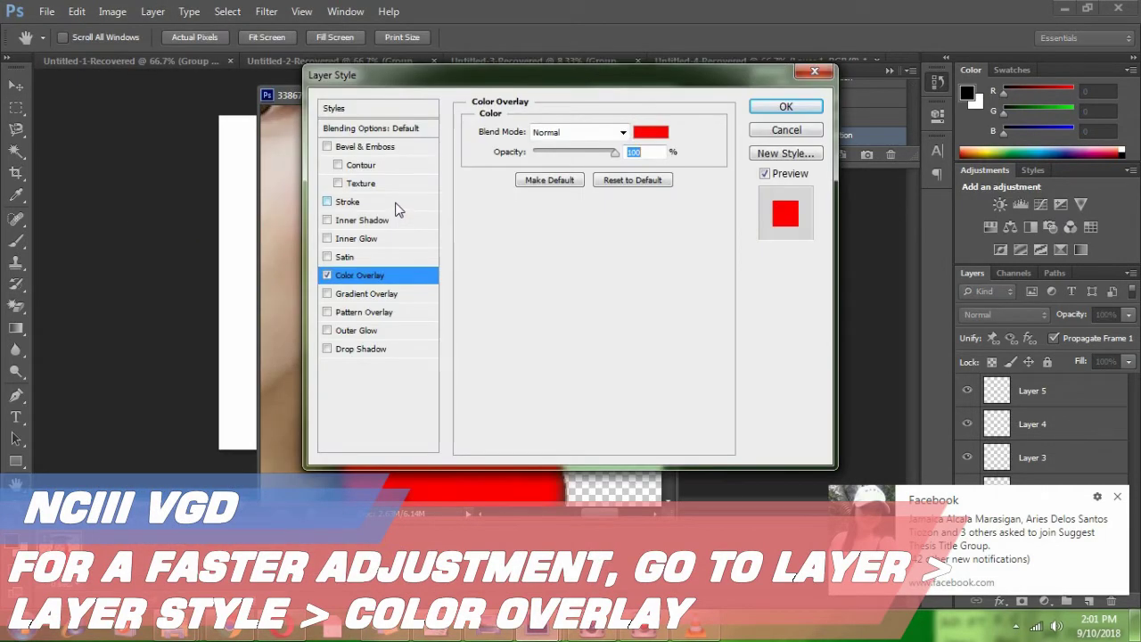
# Set the hair overlay to a bright magenta with hue 305 and apply the layer style
pyautogui.click(651, 133)
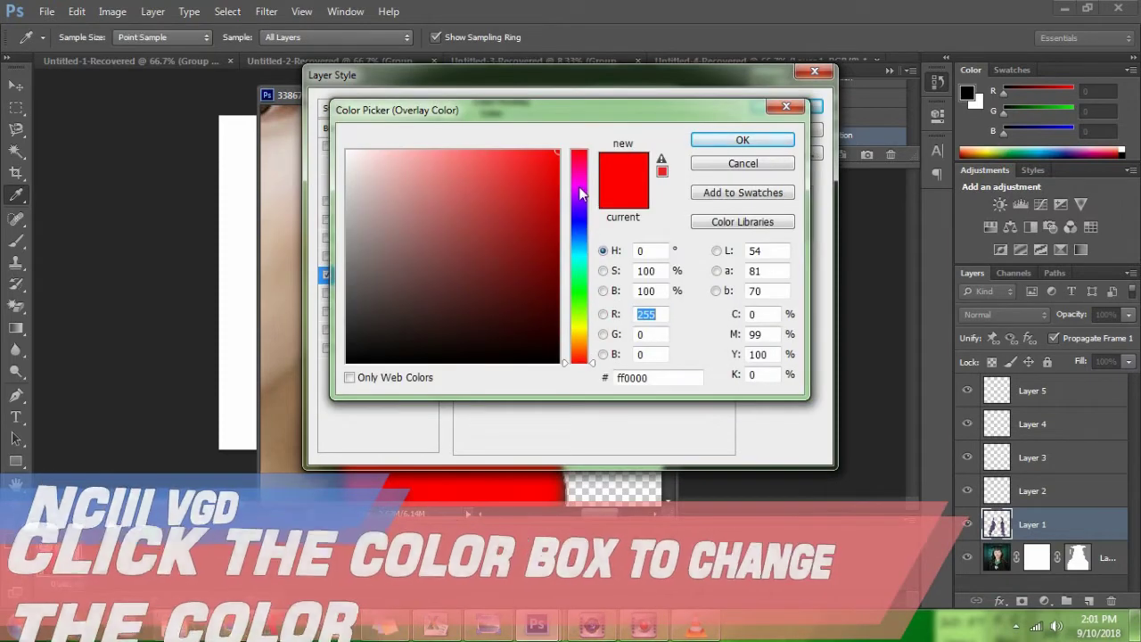
pyautogui.click(579, 183)
pyautogui.click(503, 183)
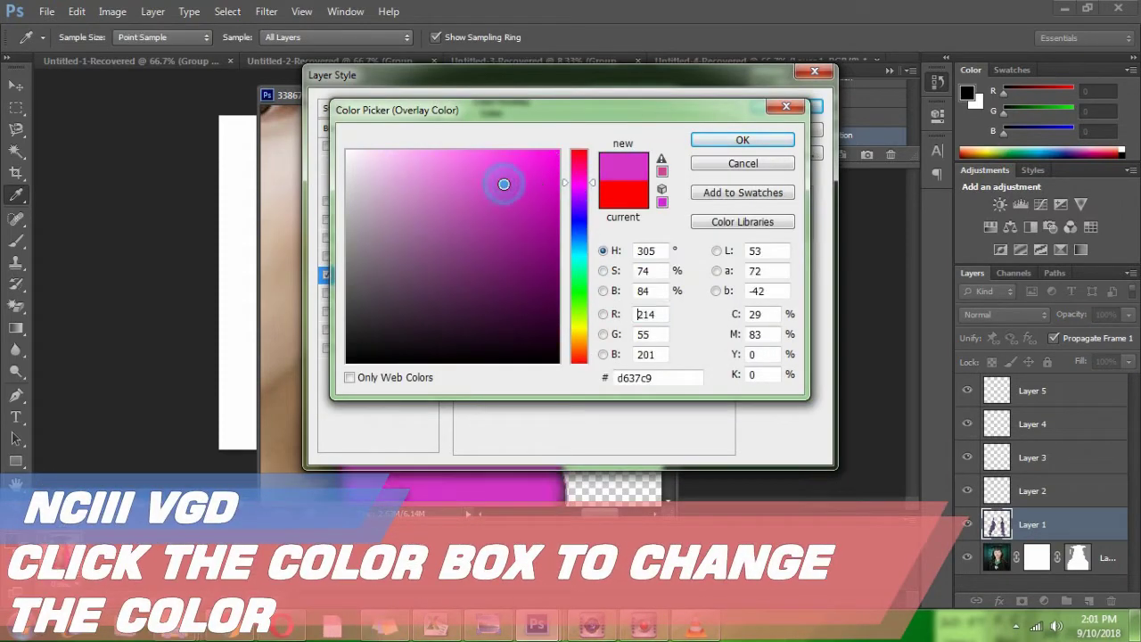
pyautogui.click(493, 201)
pyautogui.click(492, 219)
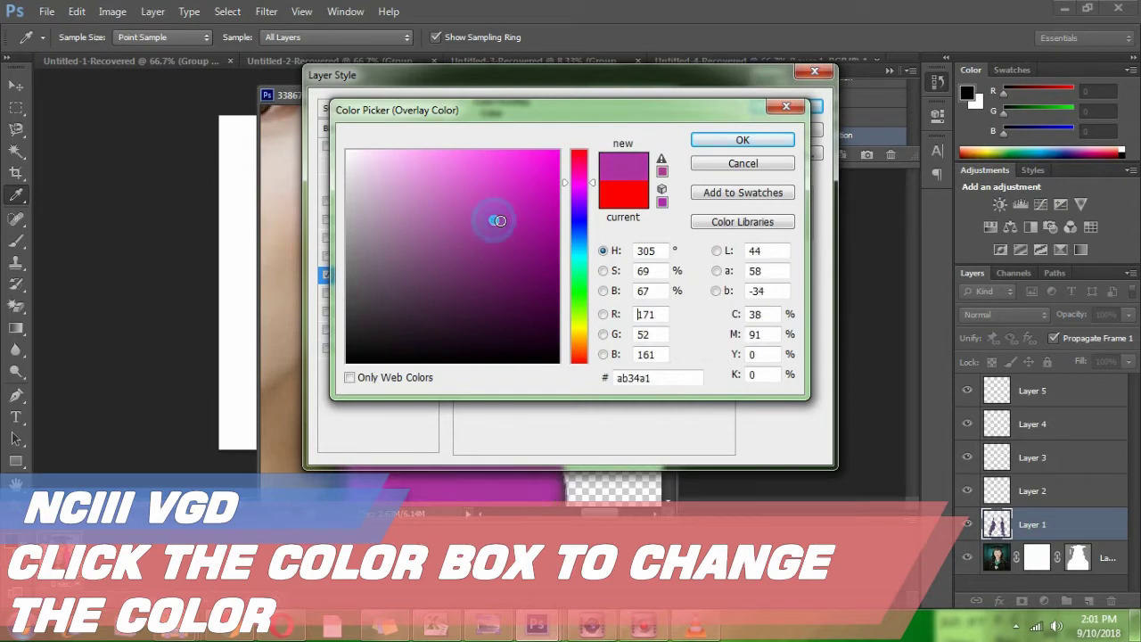
pyautogui.click(509, 220)
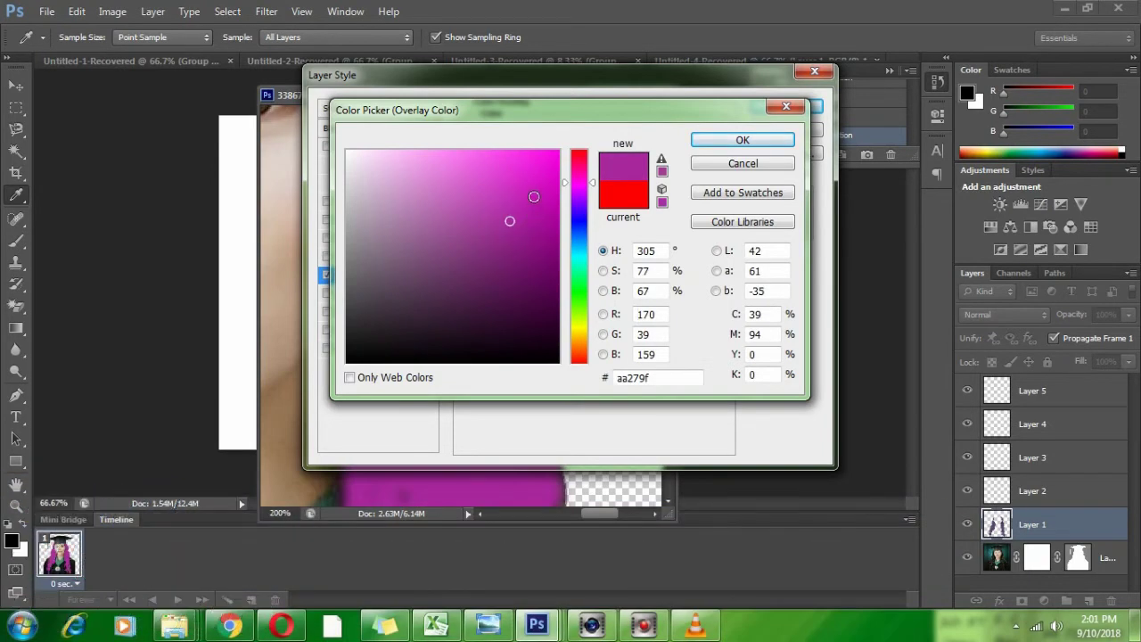
pyautogui.click(534, 192)
pyautogui.click(703, 140)
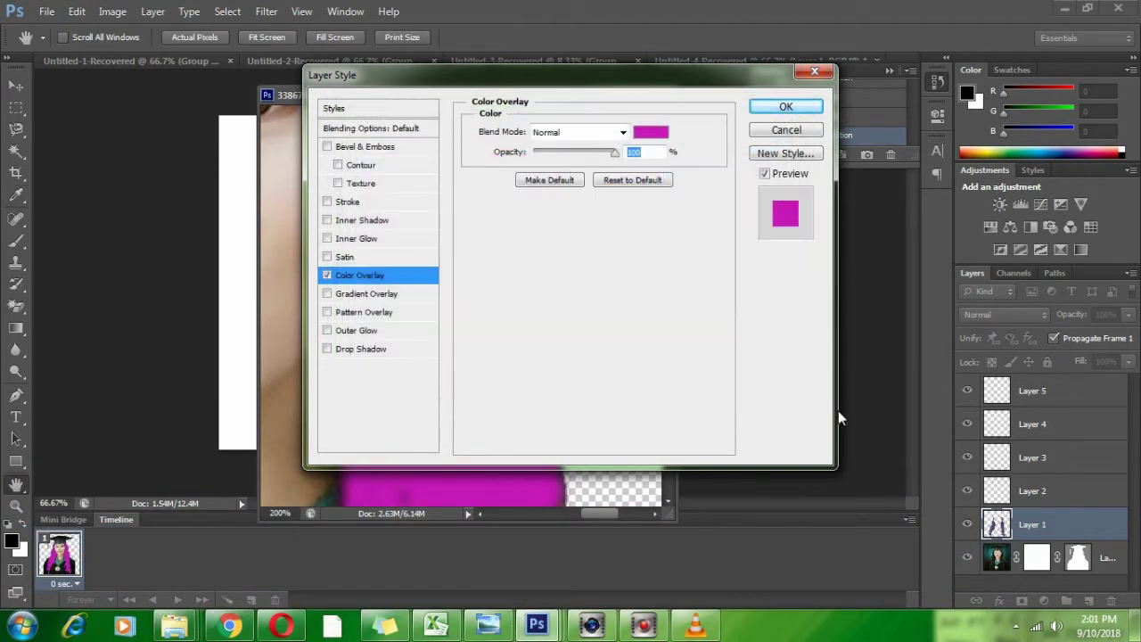
pyautogui.click(785, 106)
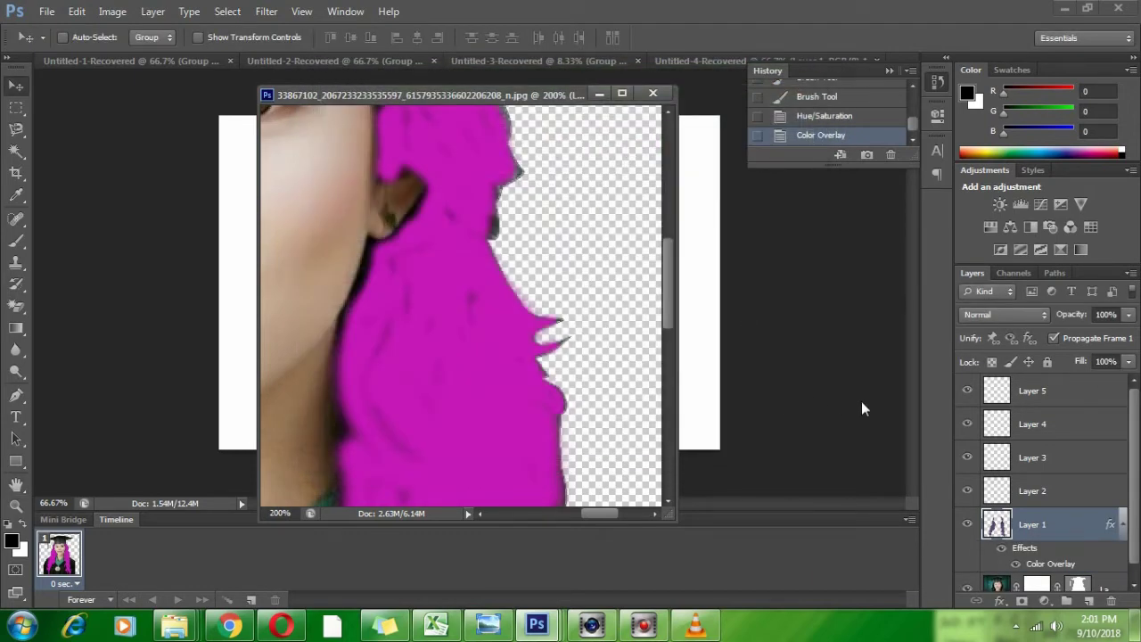
# Set the blending mode of Layer 1 to Soft Light
pyautogui.click(996, 314)
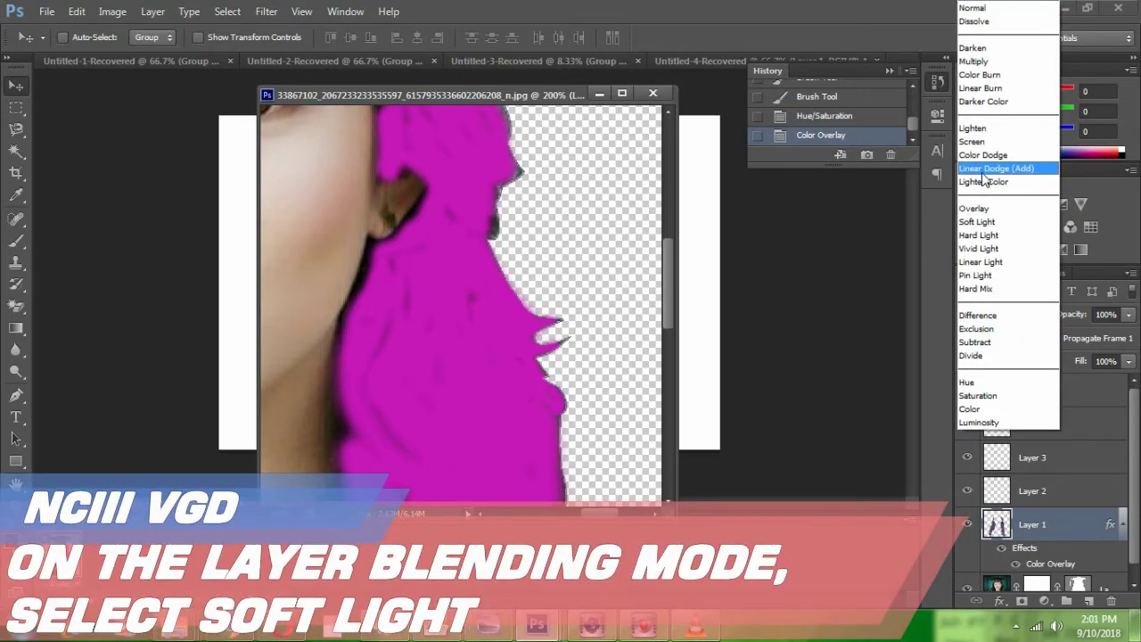
pyautogui.click(982, 222)
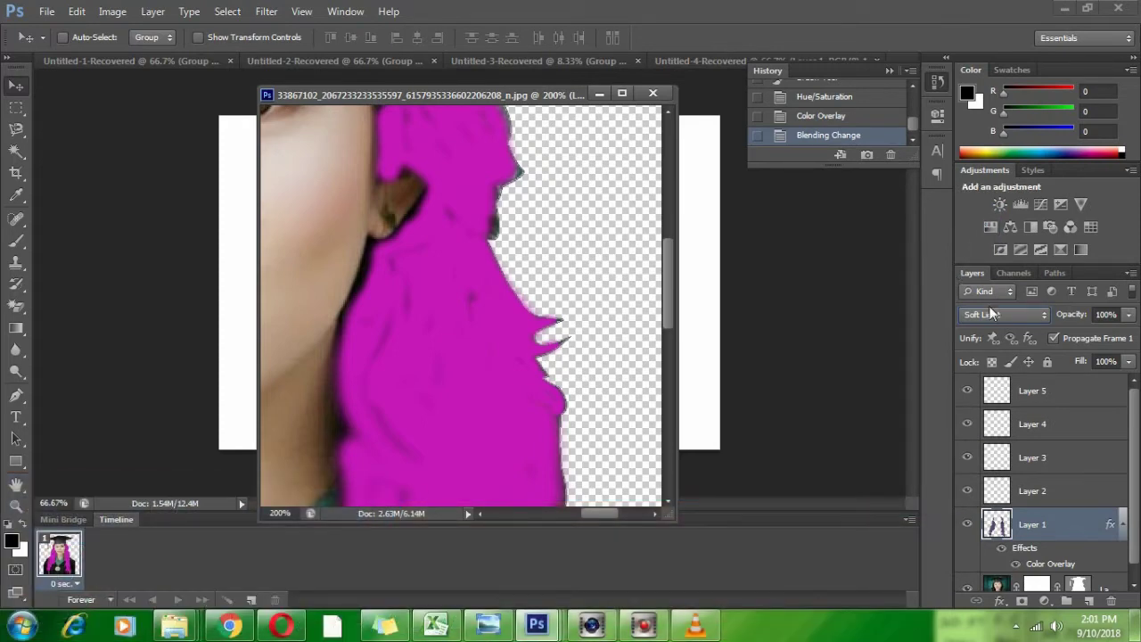
pyautogui.click(456, 317)
# Merge Layer 1 through its own new group into a single layer and set that layer's blending mode to Soft Light
pyautogui.click(1069, 606)
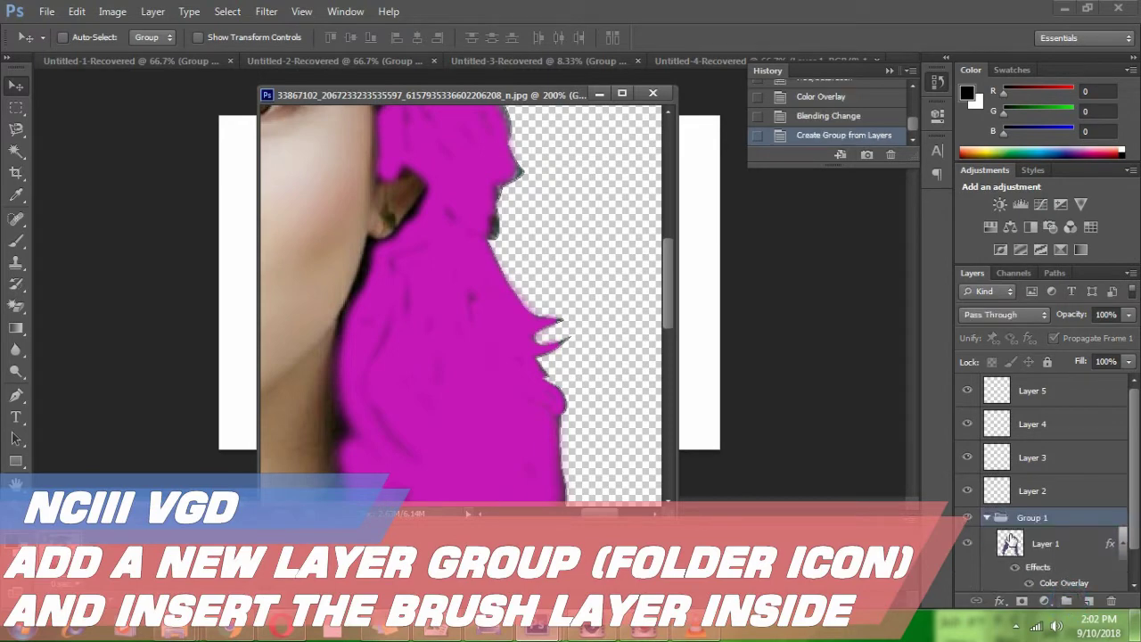
pyautogui.click(985, 519)
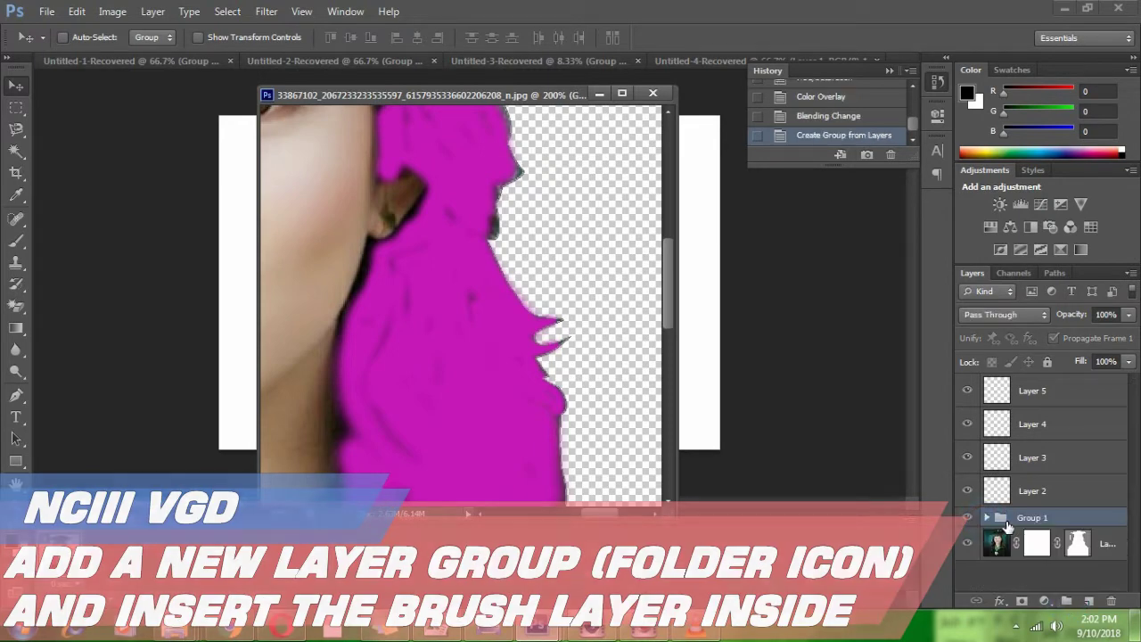
pyautogui.rightClick(1010, 521)
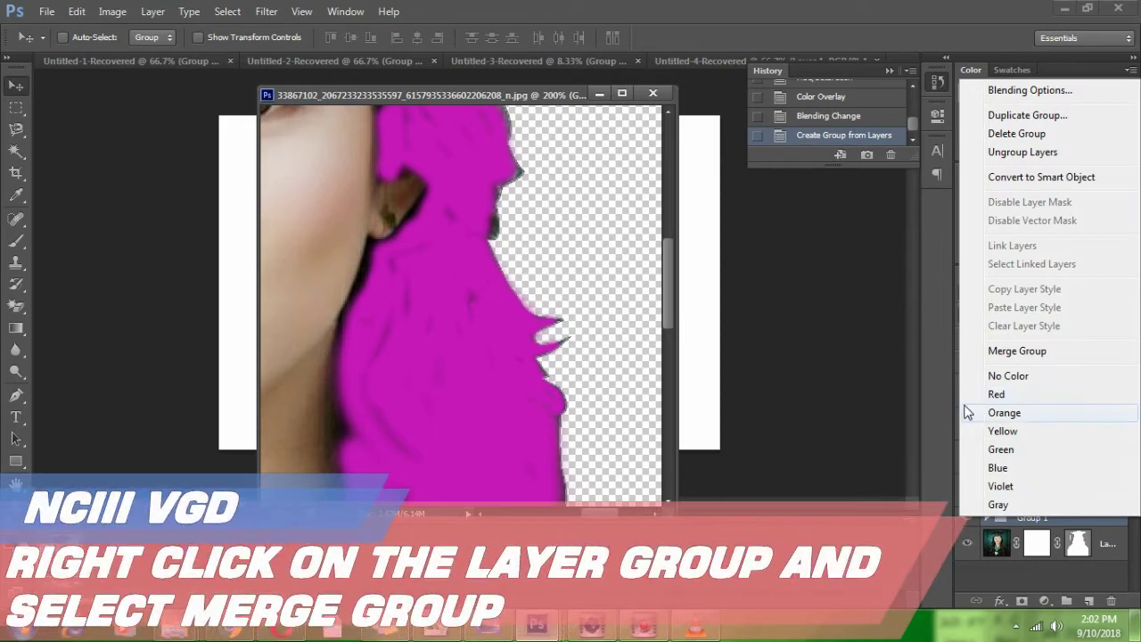
pyautogui.click(1014, 353)
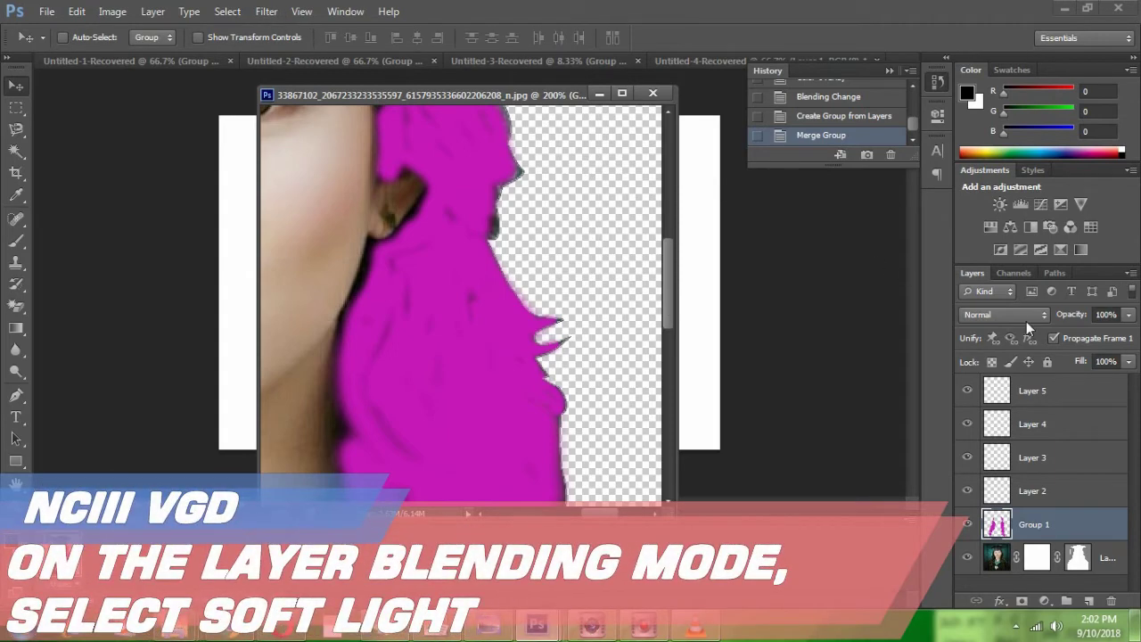
pyautogui.click(1019, 307)
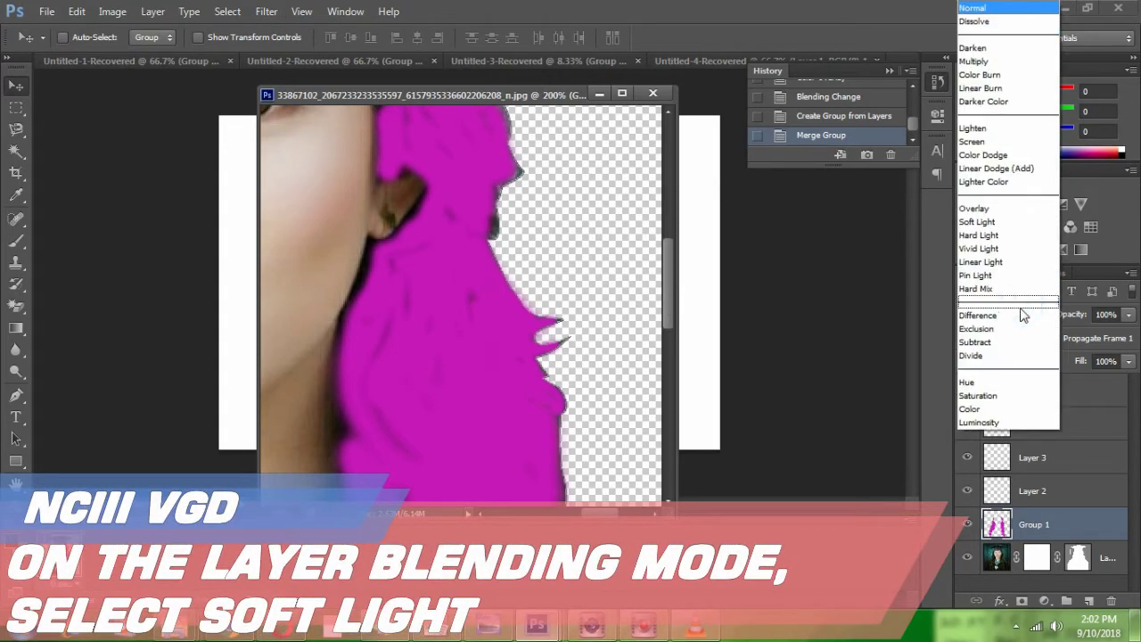
pyautogui.click(980, 221)
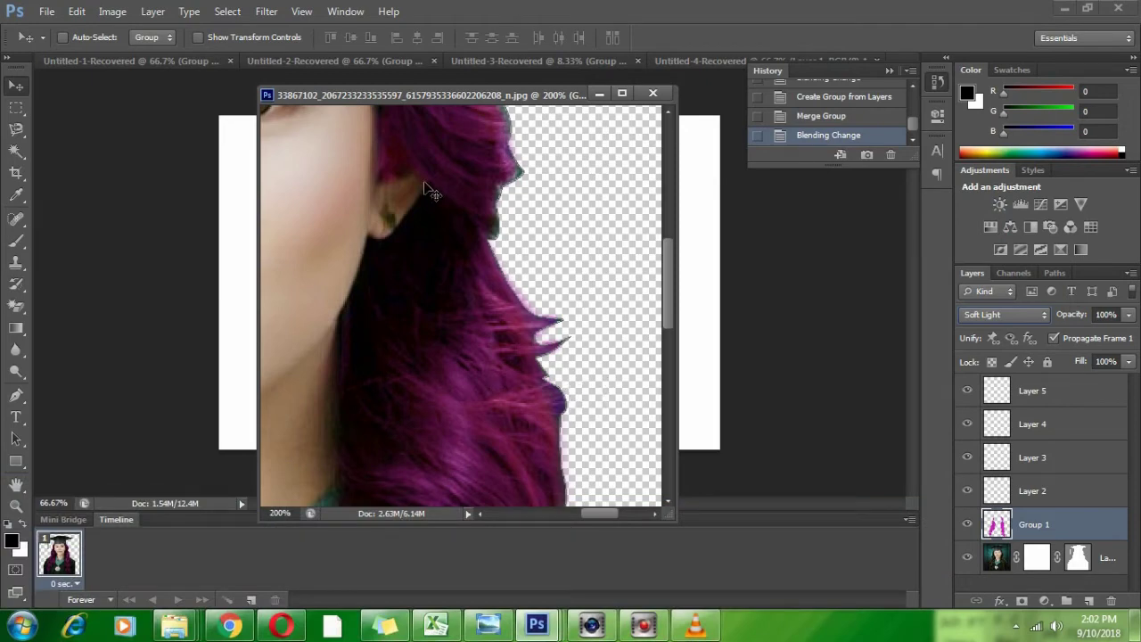
# Colorize the merged hair layer red using Hue/Saturation with hue 0, saturation 47 and lightness 0, and apply the adjustment
pyautogui.click(118, 16)
pyautogui.moveTo(149, 13)
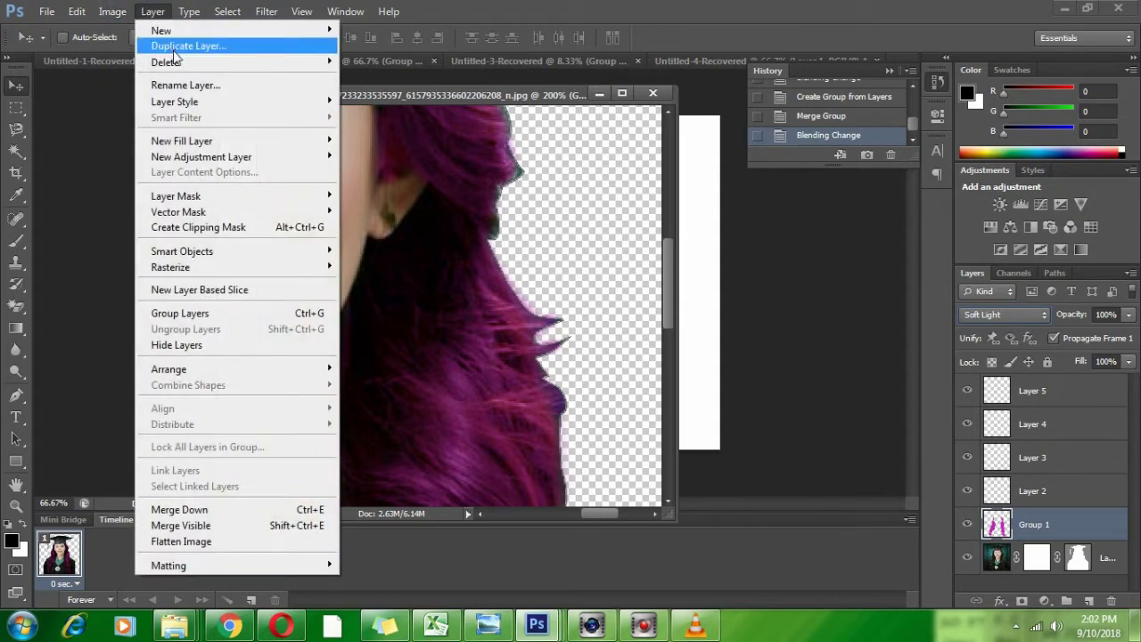
pyautogui.moveTo(211, 103)
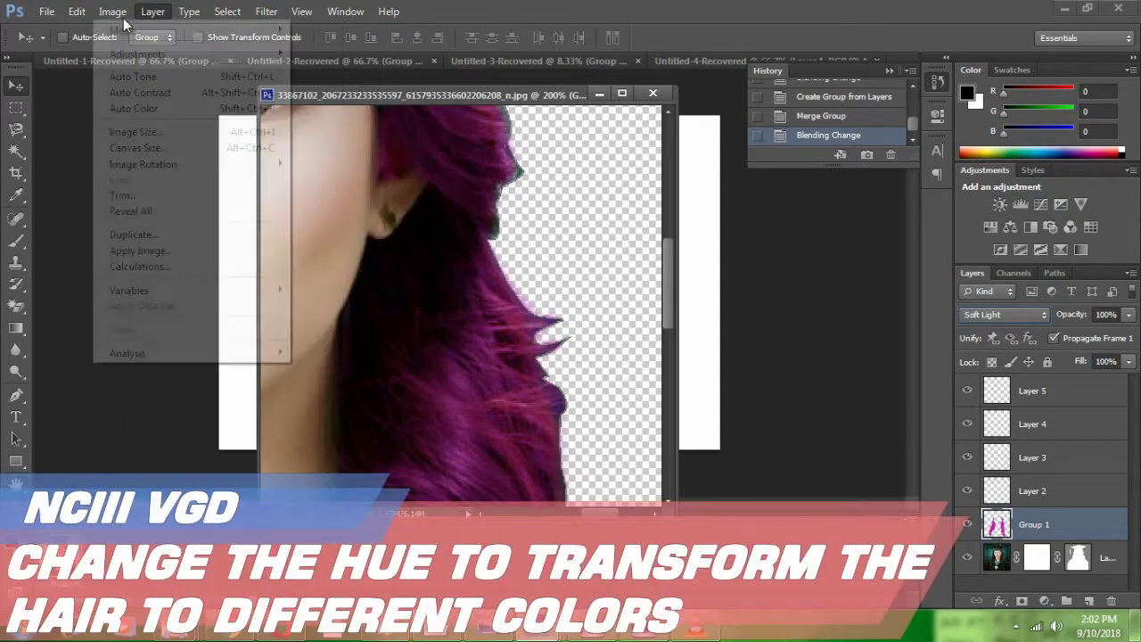
pyautogui.moveTo(129, 54)
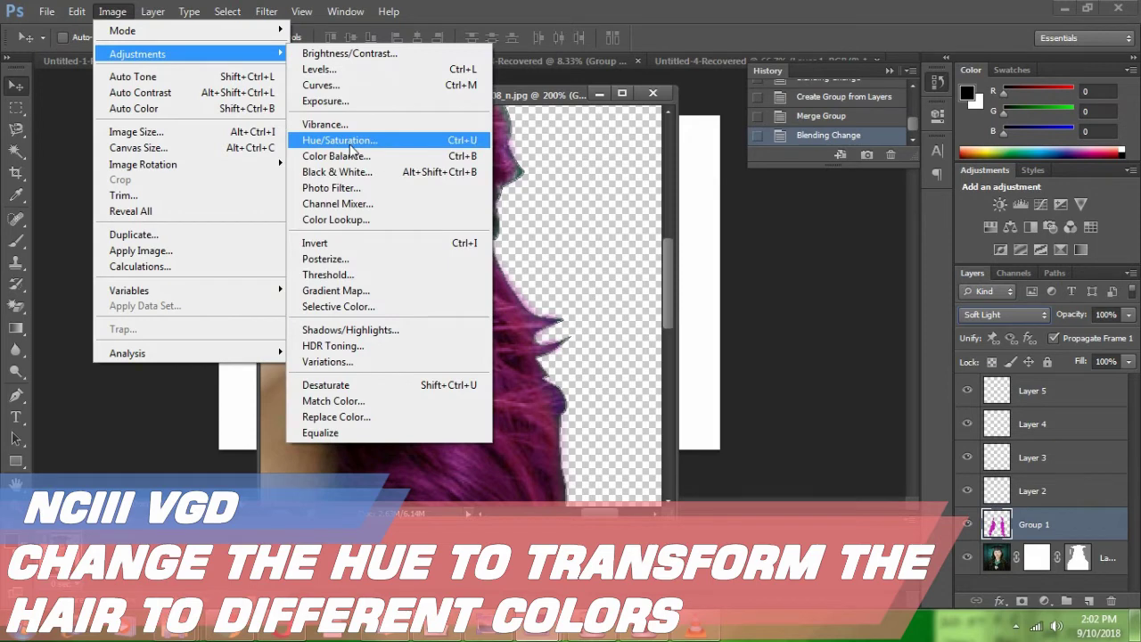
pyautogui.click(361, 141)
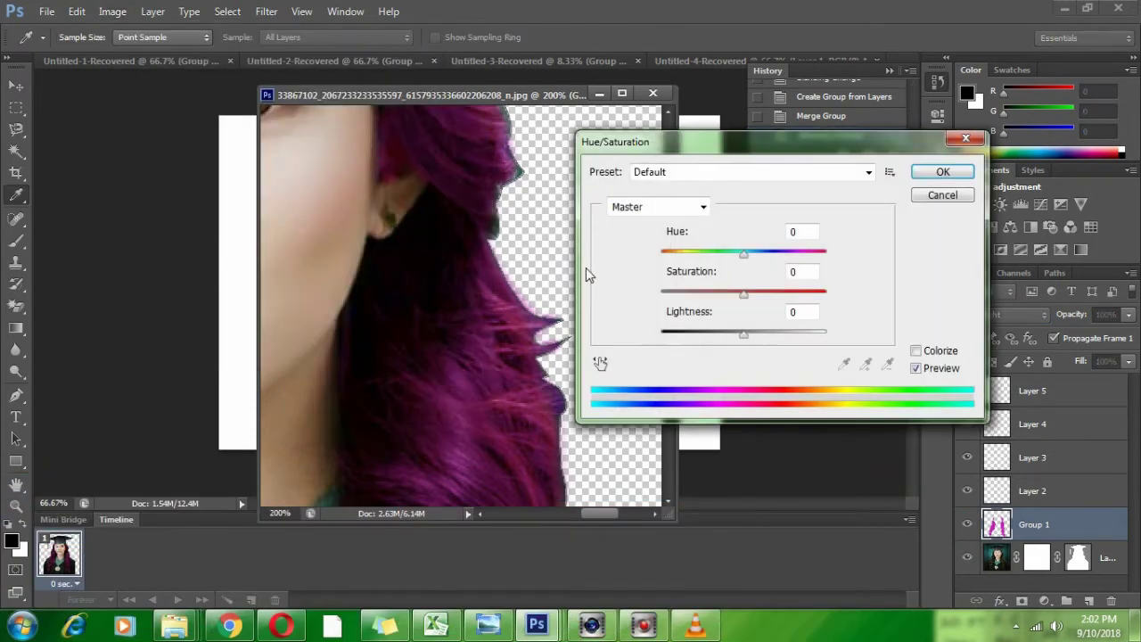
pyautogui.click(917, 352)
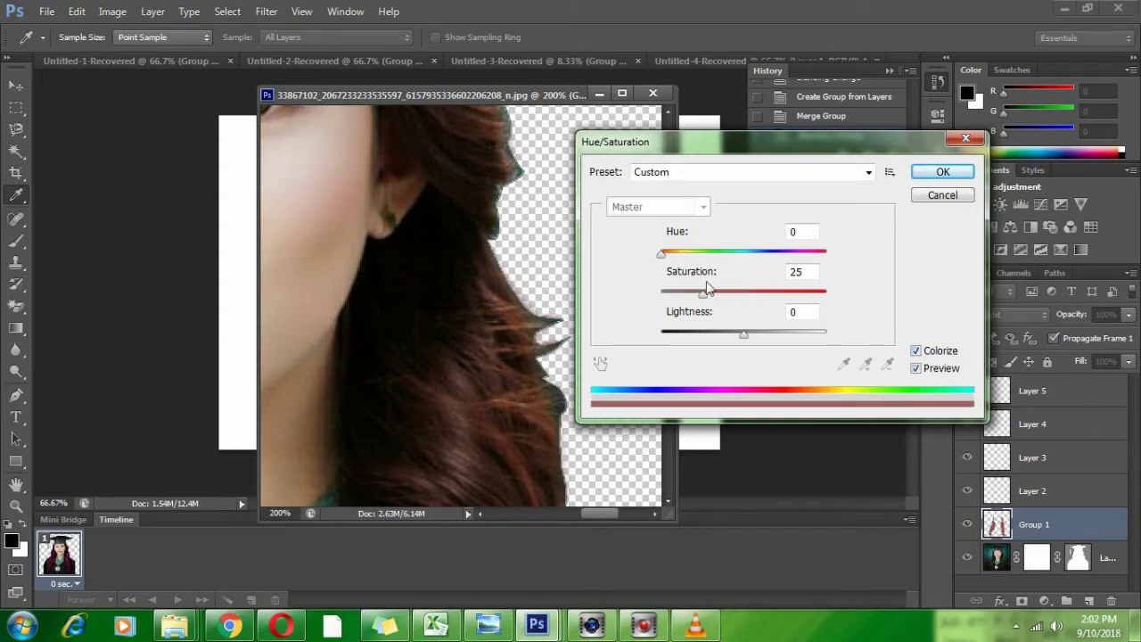
pyautogui.moveTo(703, 293); pyautogui.dragTo(737, 294)
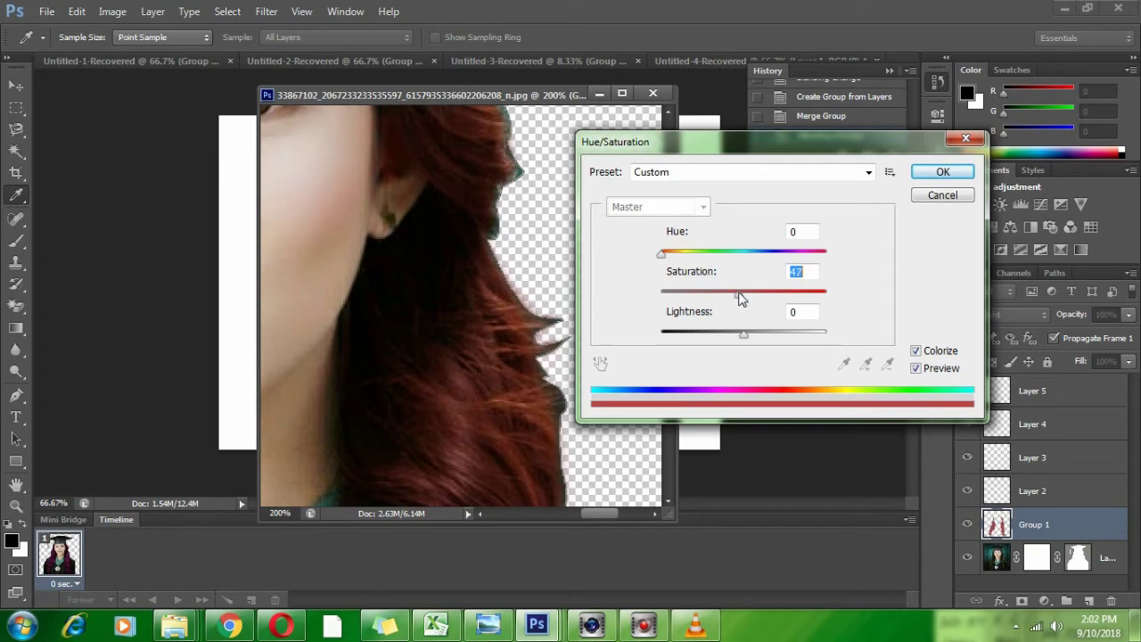
pyautogui.click(926, 171)
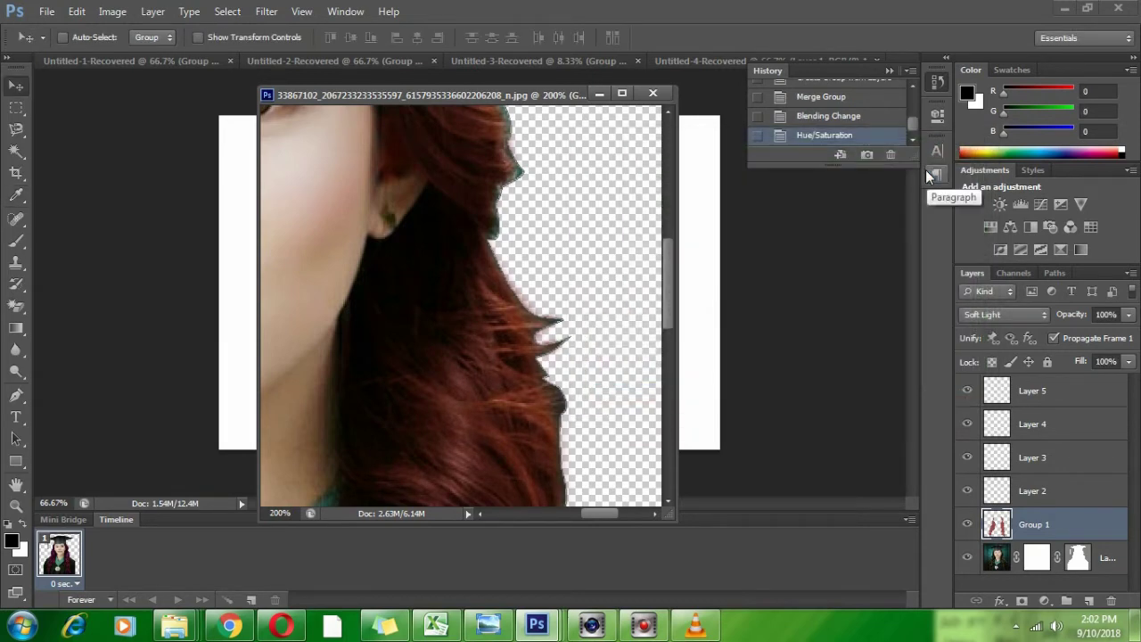
# Paint the lower and upper lips black with the Brush tool on Layer 2
pyautogui.hotkey('ctrl', '-')
pyautogui.hotkey('ctrl', '-')
pyautogui.hotkey('ctrl', '-')
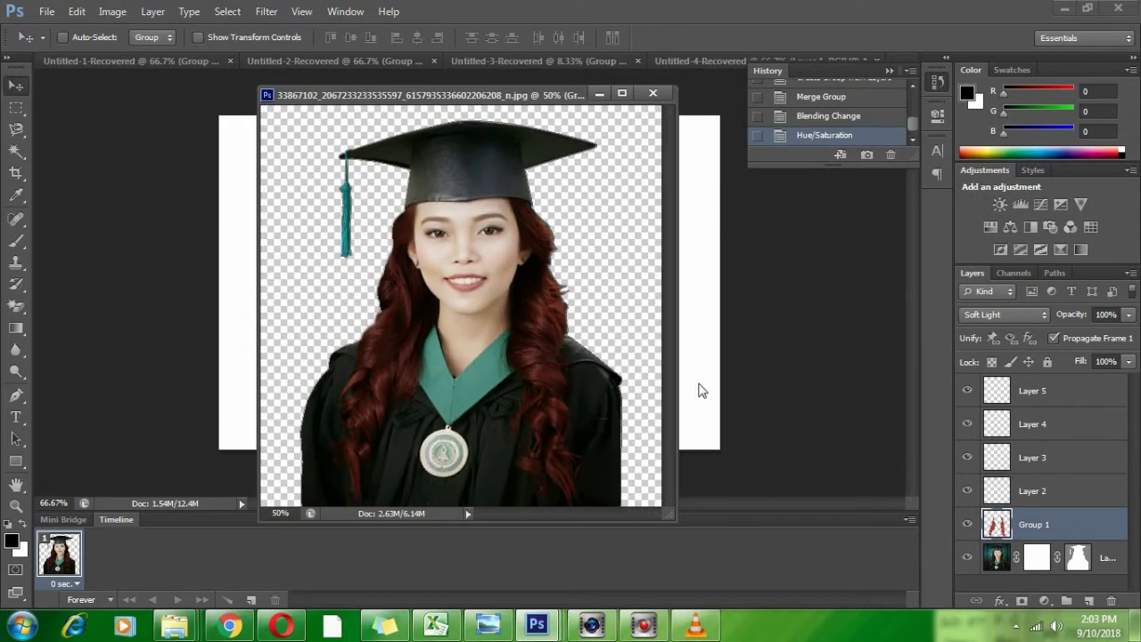
pyautogui.click(995, 490)
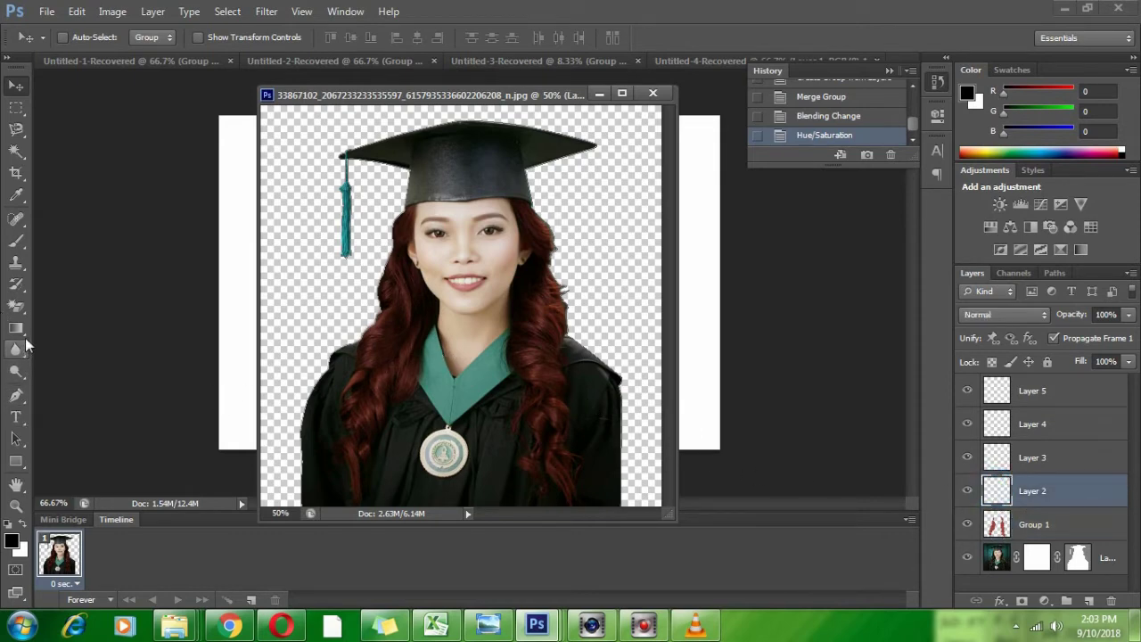
pyautogui.hotkey('ctrl', '+')
pyautogui.hotkey('ctrl', '+')
pyautogui.hotkey('ctrl', '+')
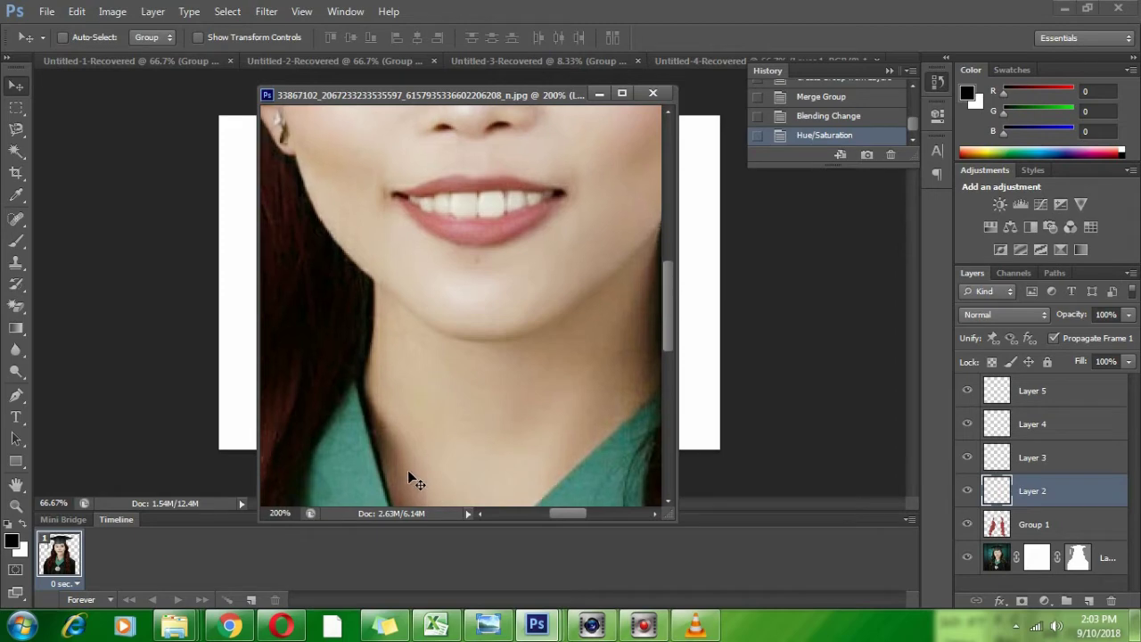
pyautogui.hotkey('ctrl', '+')
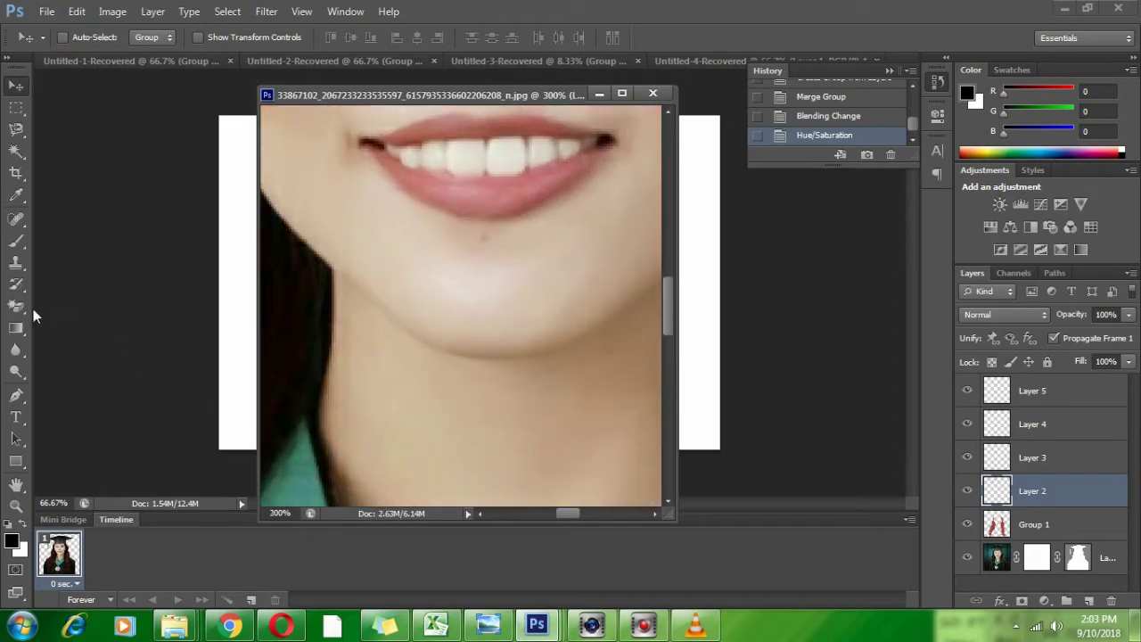
pyautogui.click(17, 239)
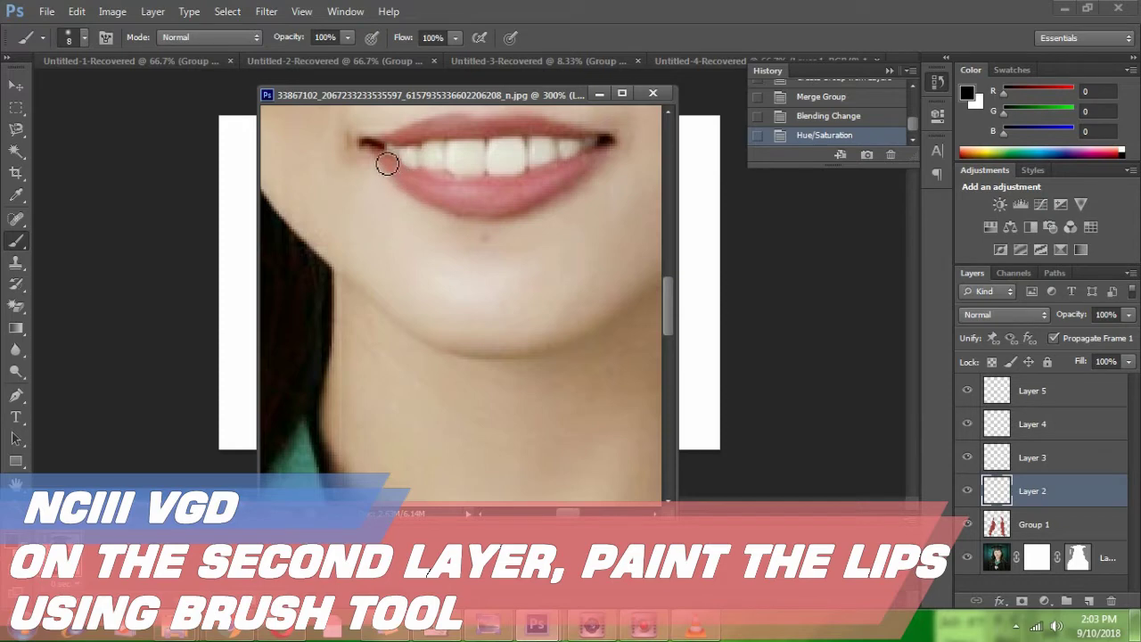
pyautogui.moveTo(367, 143)
pyautogui.mouseDown()
pyautogui.moveTo(455, 202)
pyautogui.moveTo(522, 203)
pyautogui.mouseUp()
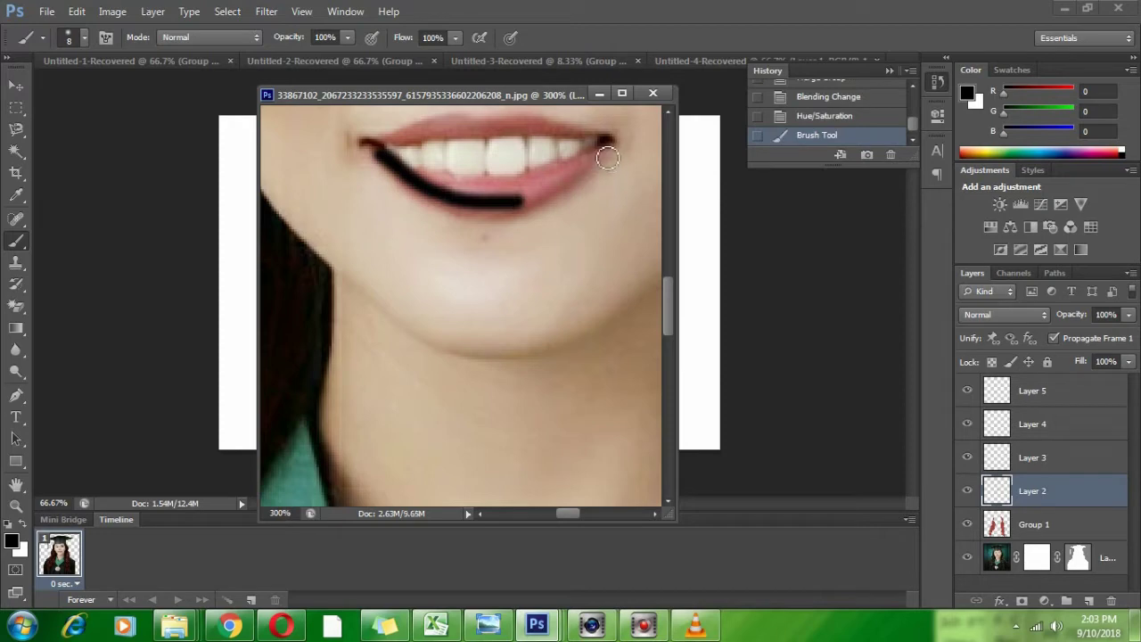
pyautogui.moveTo(609, 139)
pyautogui.mouseDown()
pyautogui.moveTo(523, 192)
pyautogui.moveTo(423, 178)
pyautogui.moveTo(427, 202)
pyautogui.moveTo(431, 191)
pyautogui.moveTo(498, 215)
pyautogui.moveTo(562, 184)
pyautogui.moveTo(471, 192)
pyautogui.mouseUp()
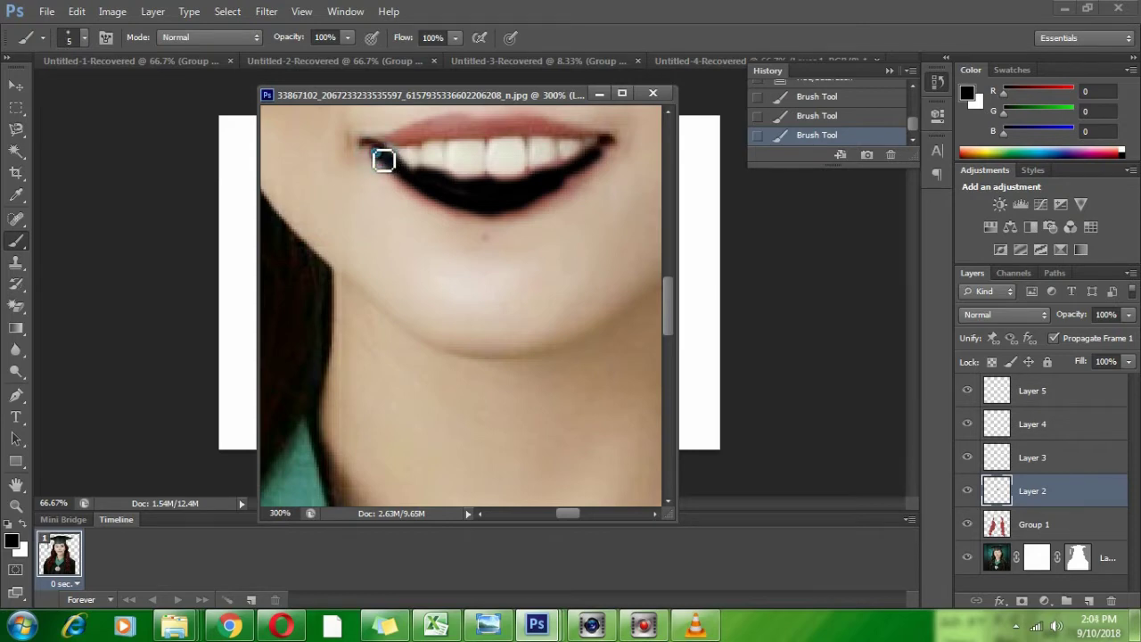
pyautogui.click(377, 155)
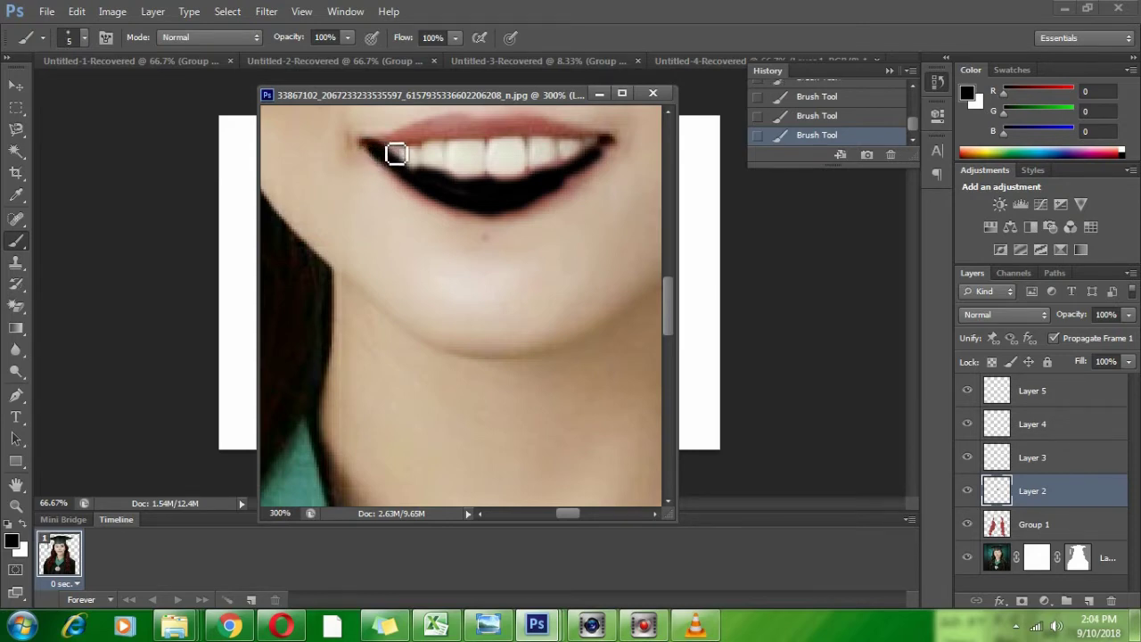
pyautogui.moveTo(367, 143)
pyautogui.mouseDown()
pyautogui.moveTo(400, 148)
pyautogui.moveTo(469, 127)
pyautogui.moveTo(567, 140)
pyautogui.mouseUp()
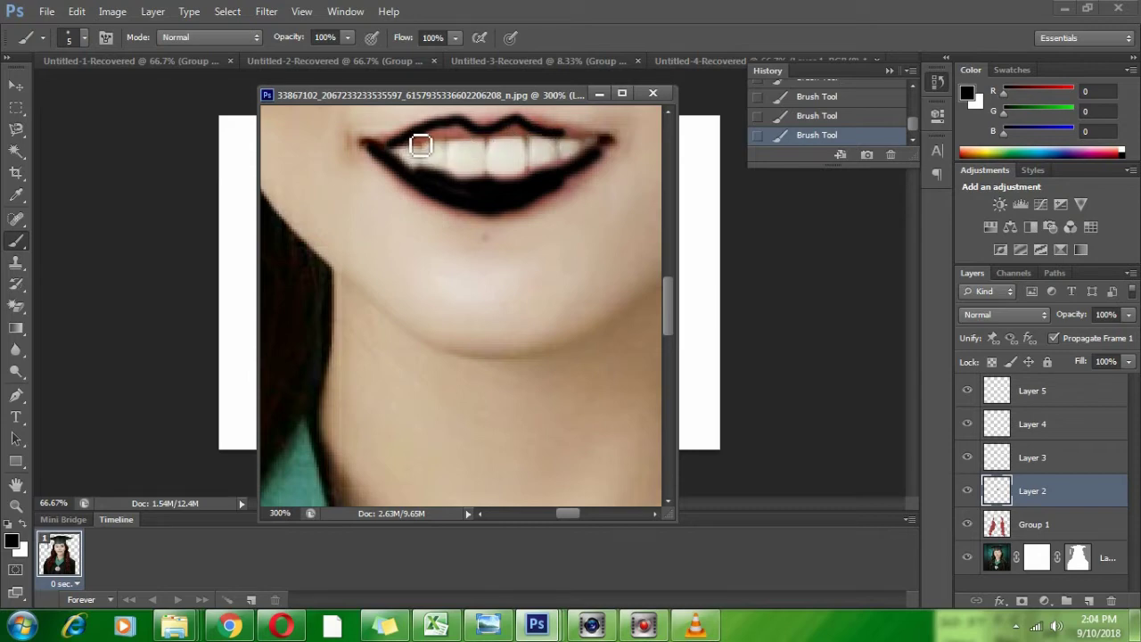
pyautogui.moveTo(412, 135)
pyautogui.mouseDown()
pyautogui.moveTo(473, 128)
pyautogui.moveTo(428, 152)
pyautogui.moveTo(413, 148)
pyautogui.moveTo(476, 133)
pyautogui.moveTo(496, 145)
pyautogui.moveTo(514, 133)
pyautogui.moveTo(598, 143)
pyautogui.moveTo(520, 131)
pyautogui.moveTo(530, 139)
pyautogui.moveTo(516, 143)
pyautogui.moveTo(539, 154)
pyautogui.moveTo(606, 145)
pyautogui.moveTo(577, 184)
pyautogui.moveTo(529, 210)
pyautogui.mouseUp()
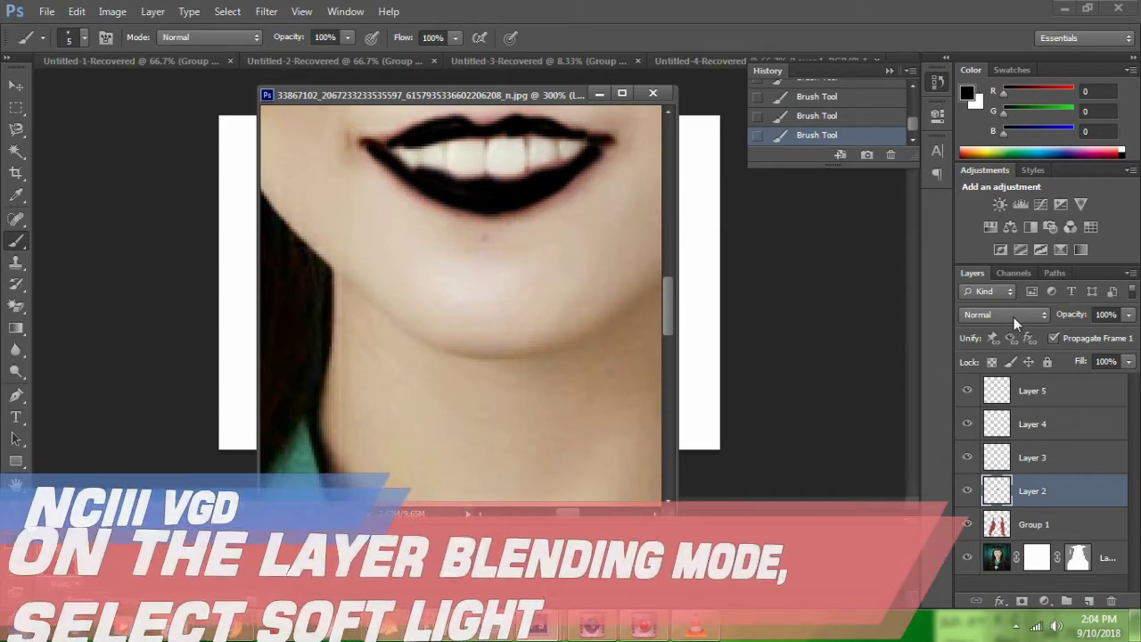
# Set Layer 2's blending mode to Soft Light and dab over missed spots on the upper lip and mouth corner
pyautogui.click(1009, 313)
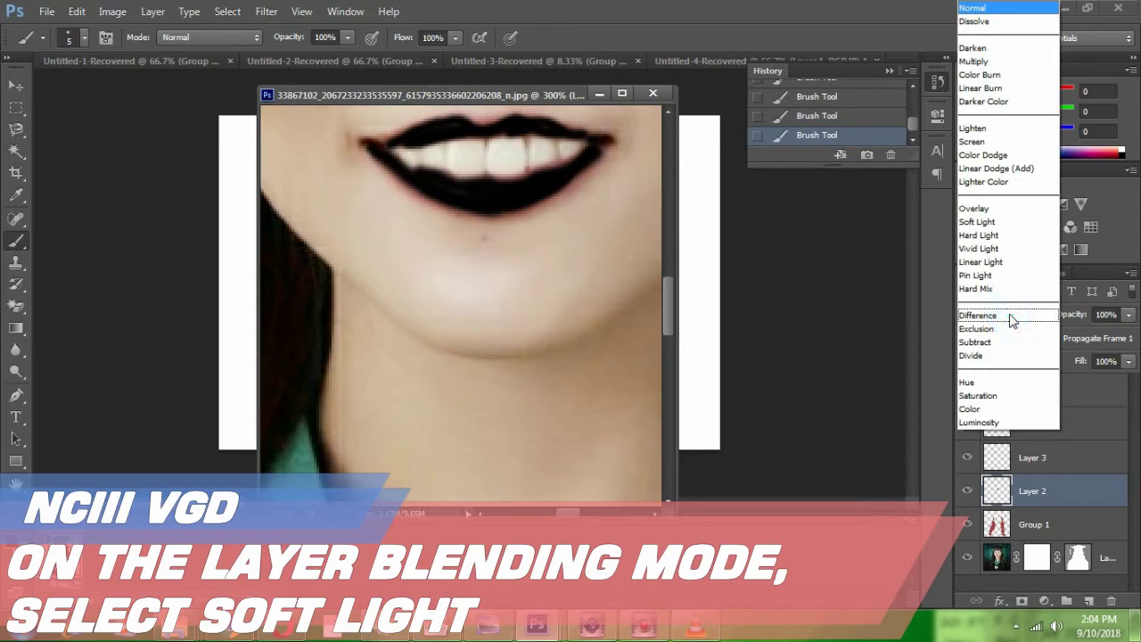
pyautogui.click(998, 222)
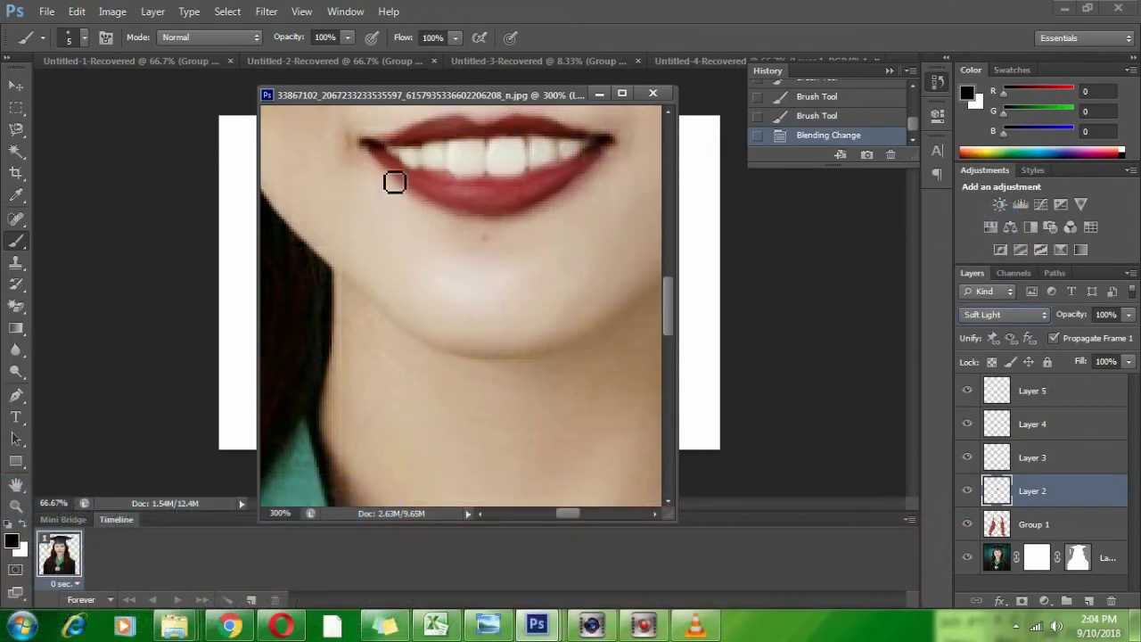
pyautogui.click(509, 130)
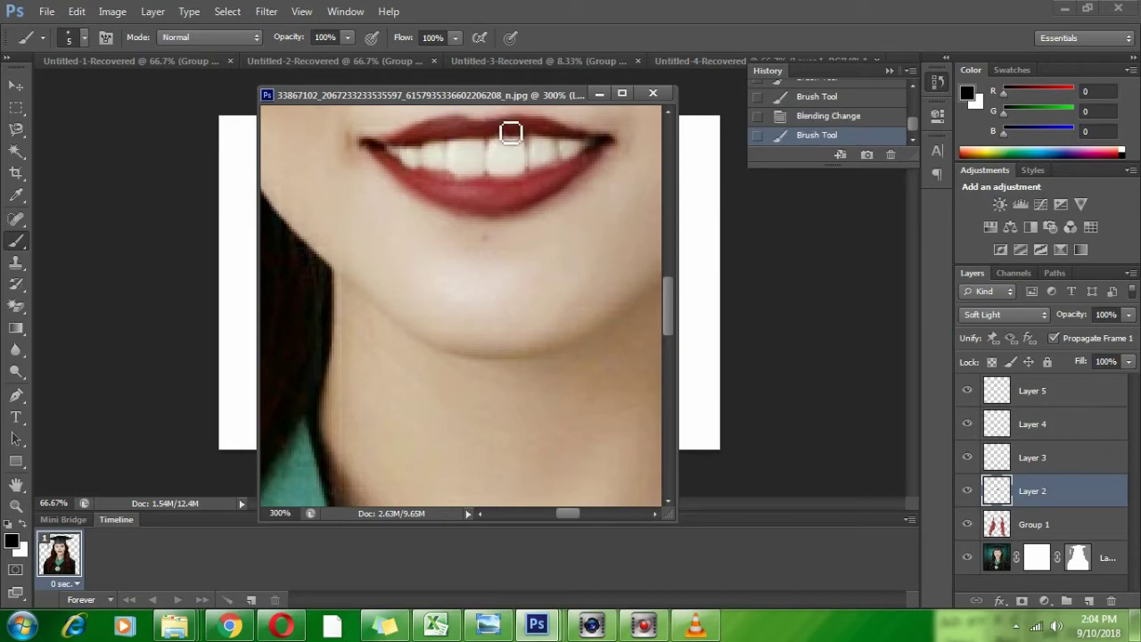
pyautogui.click(463, 131)
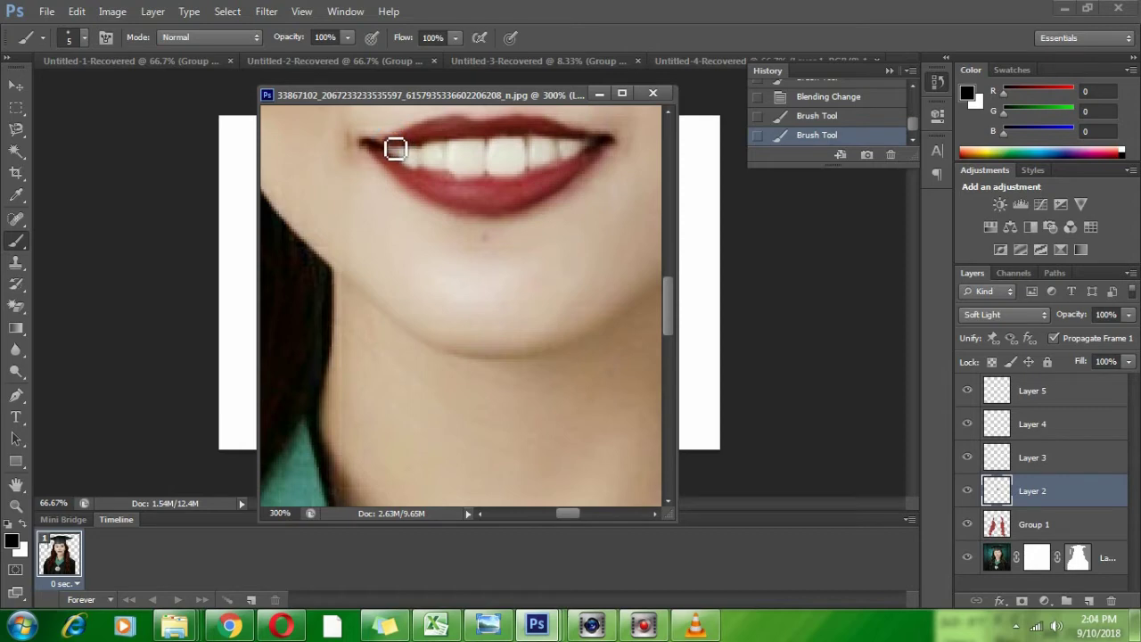
pyautogui.click(395, 149)
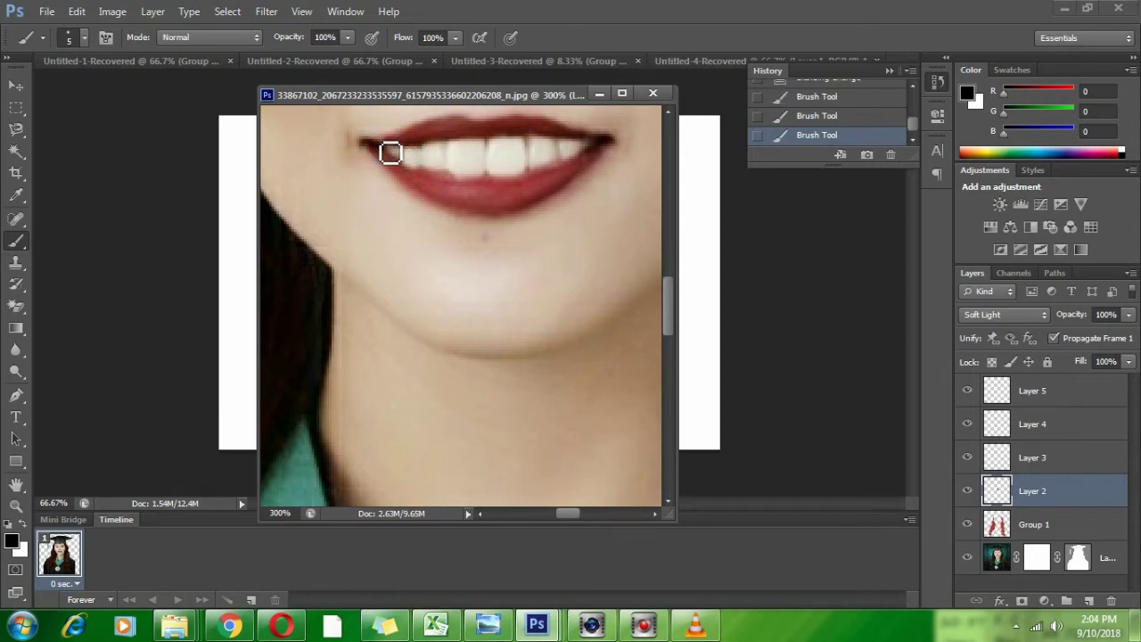
# Soften the painted lips on Layer 2 with a Gaussian Blur of 3.0 pixels radius
pyautogui.click(267, 14)
pyautogui.moveTo(318, 180)
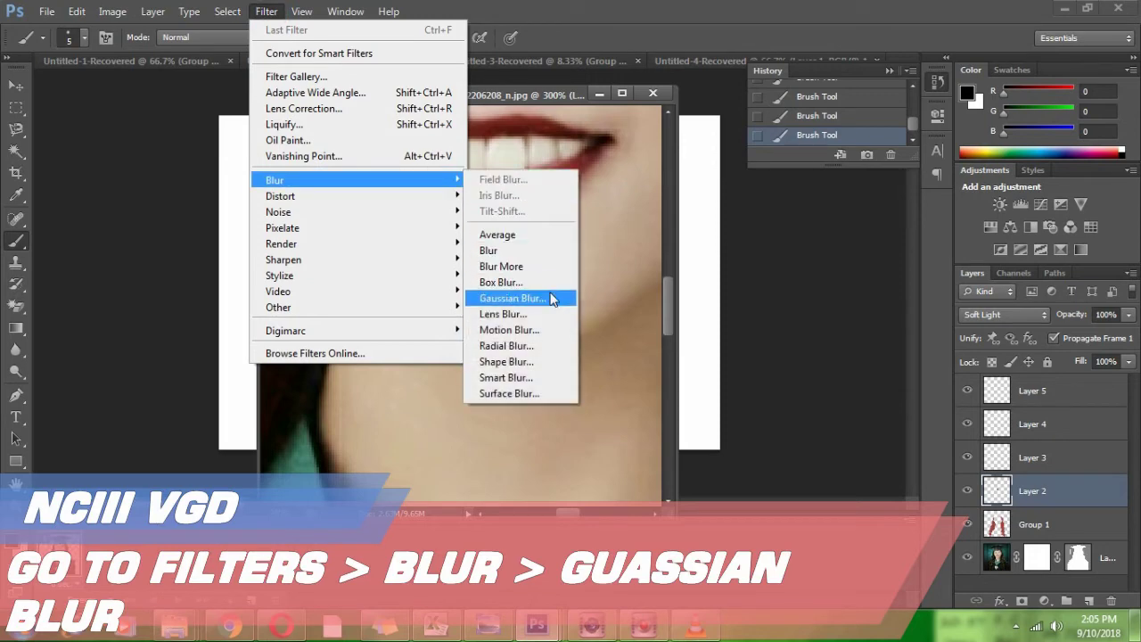
pyautogui.click(553, 298)
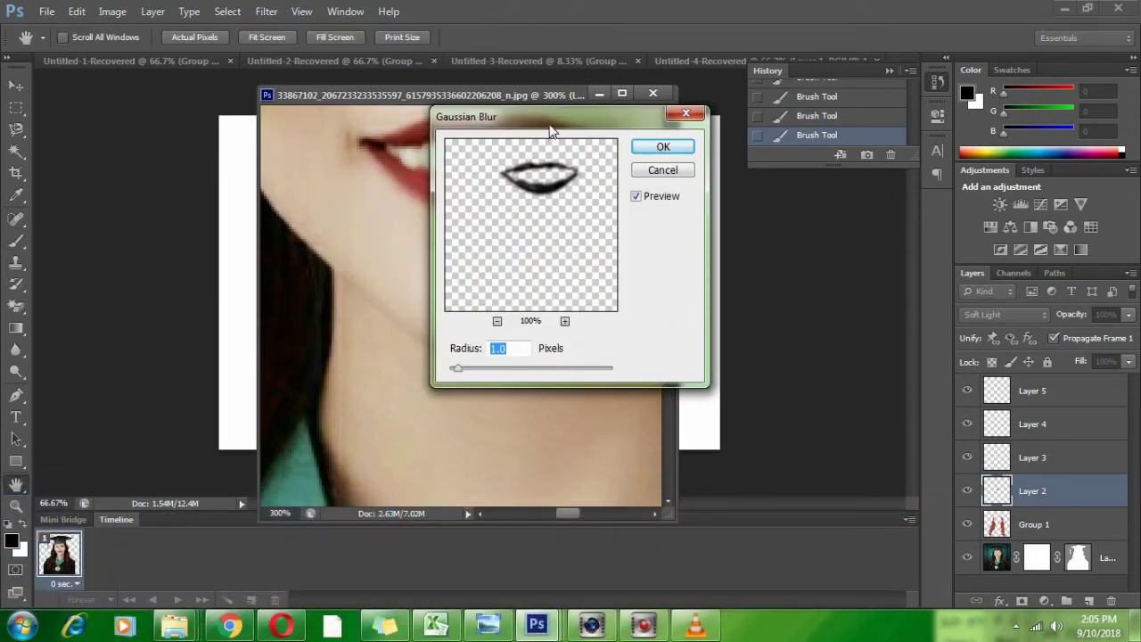
pyautogui.moveTo(550, 131); pyautogui.dragTo(676, 191)
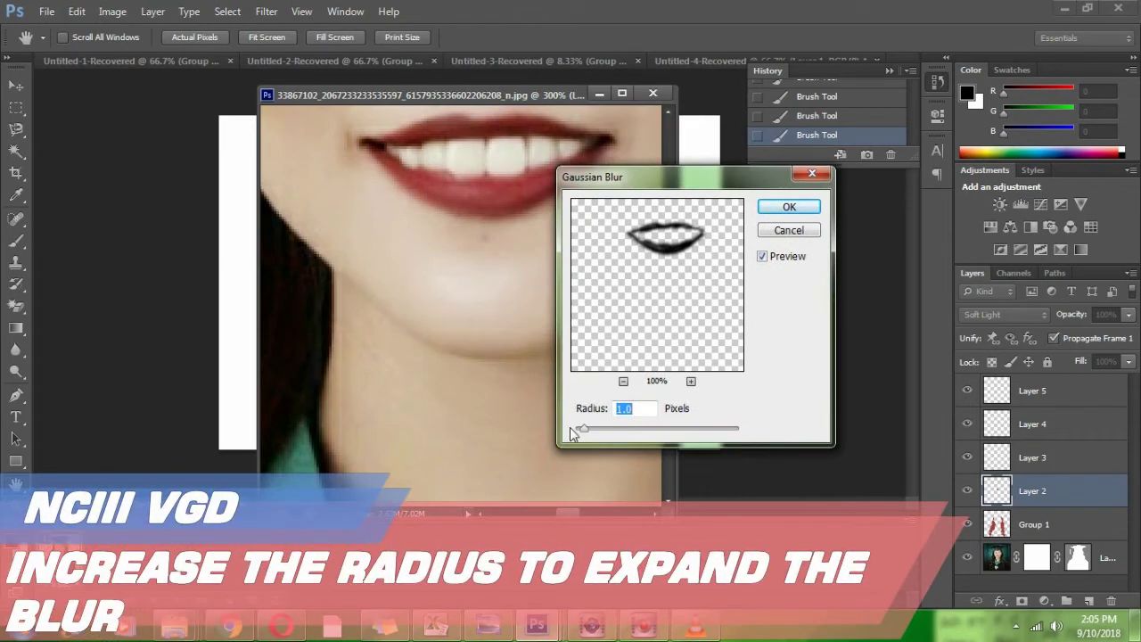
pyautogui.moveTo(584, 432); pyautogui.dragTo(601, 429)
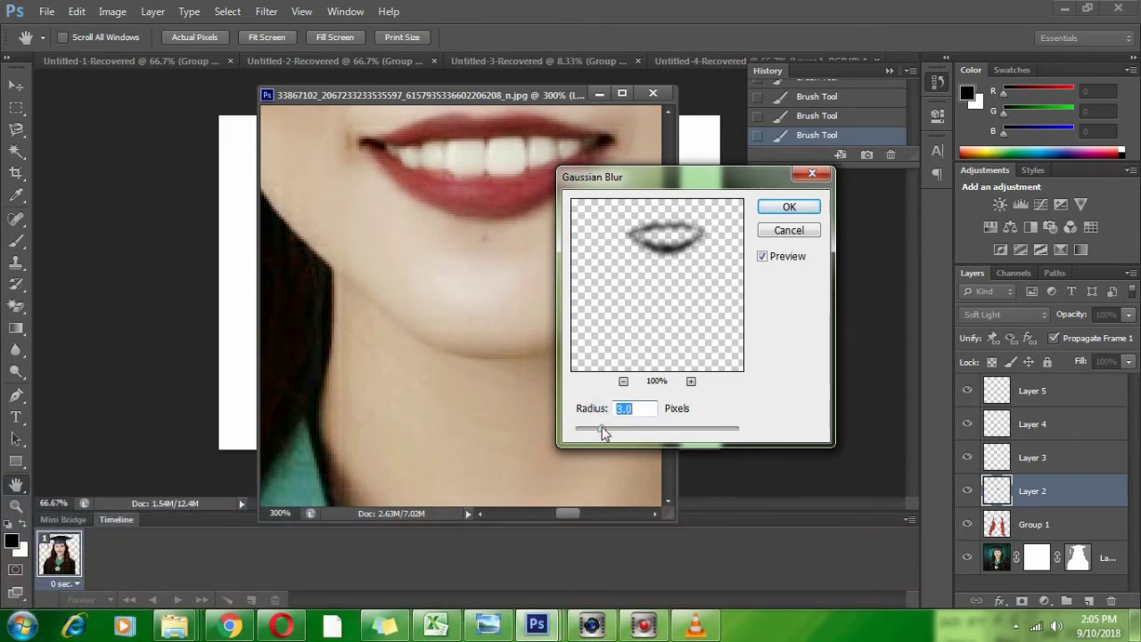
pyautogui.click(773, 209)
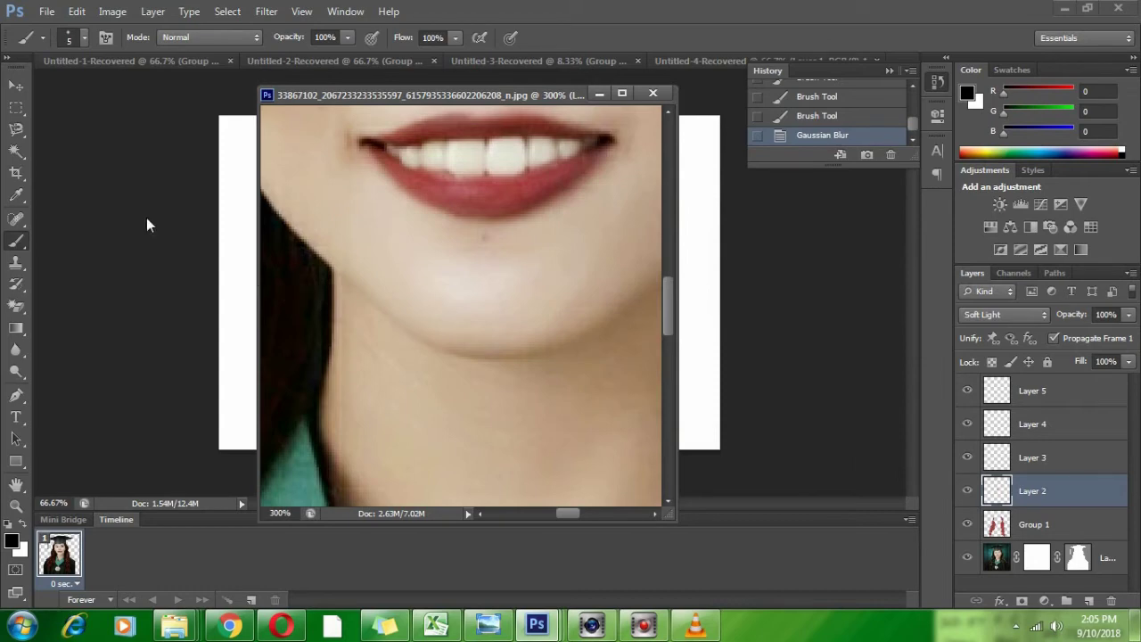
# Adjust the lip tint on Layer 2 with Hue/Saturation at hue +33, saturation +5 and lightness -15
pyautogui.click(114, 12)
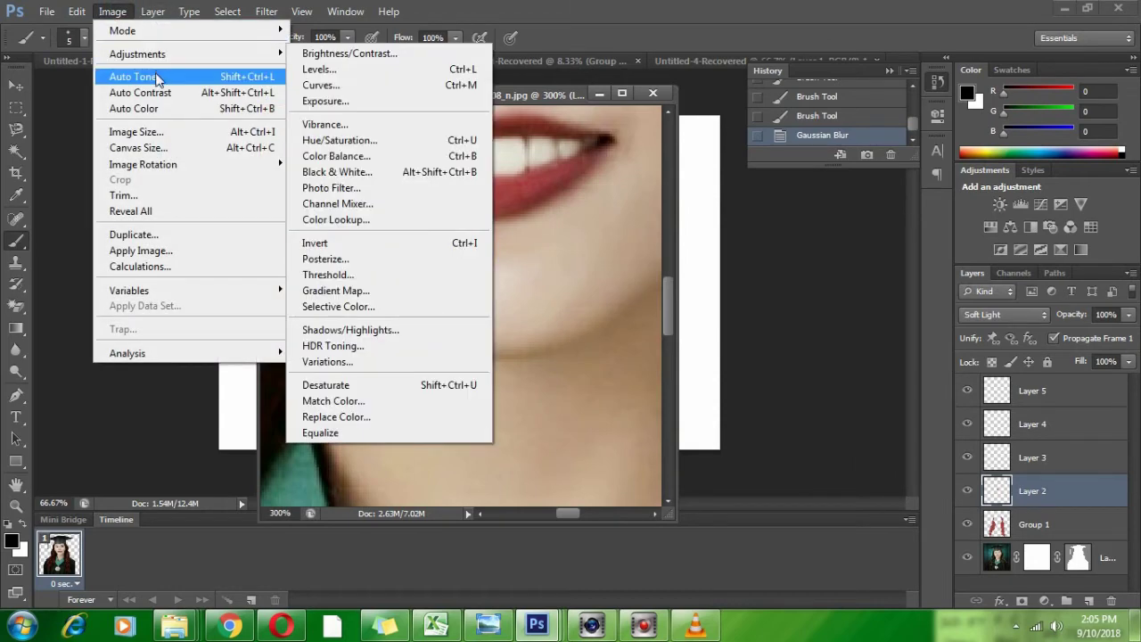
pyautogui.click(365, 143)
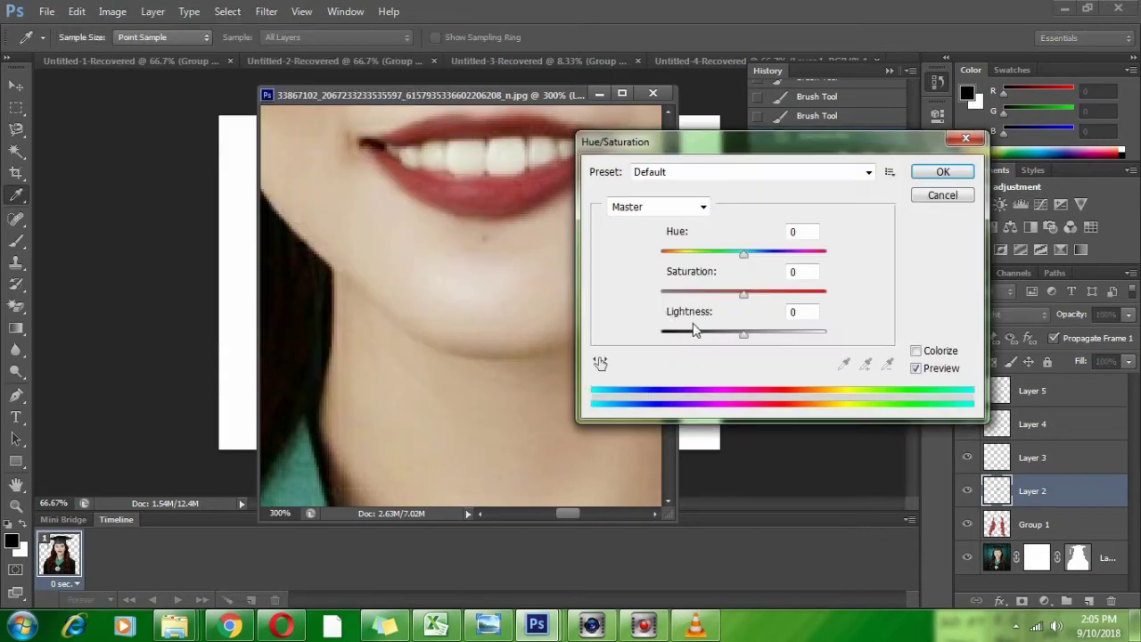
pyautogui.moveTo(745, 295); pyautogui.dragTo(756, 335)
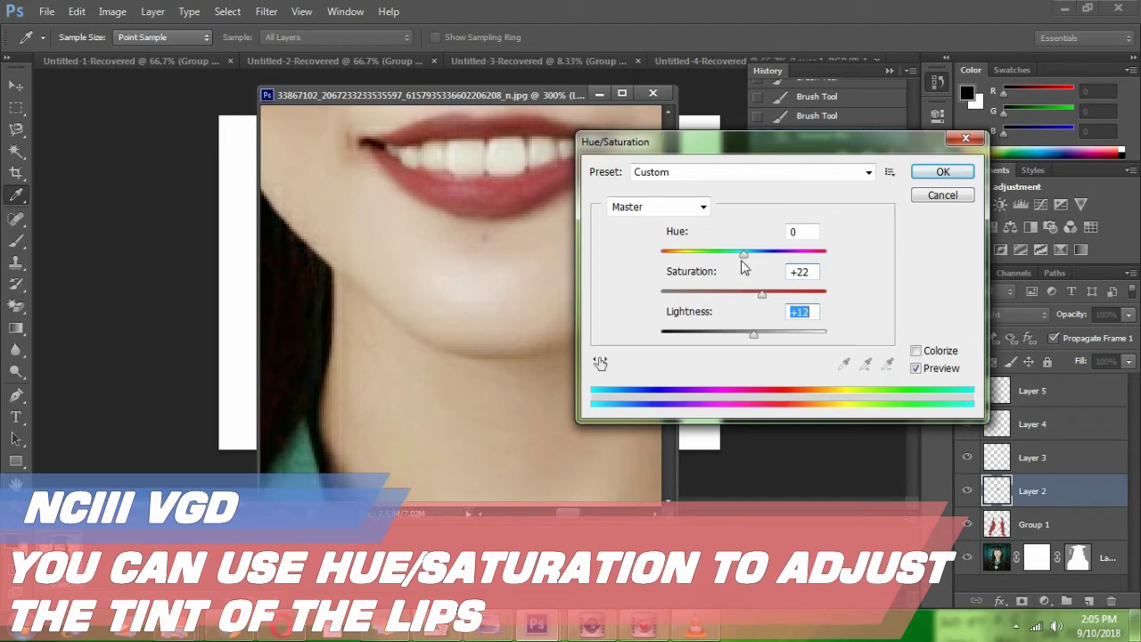
pyautogui.moveTo(745, 258); pyautogui.dragTo(773, 260)
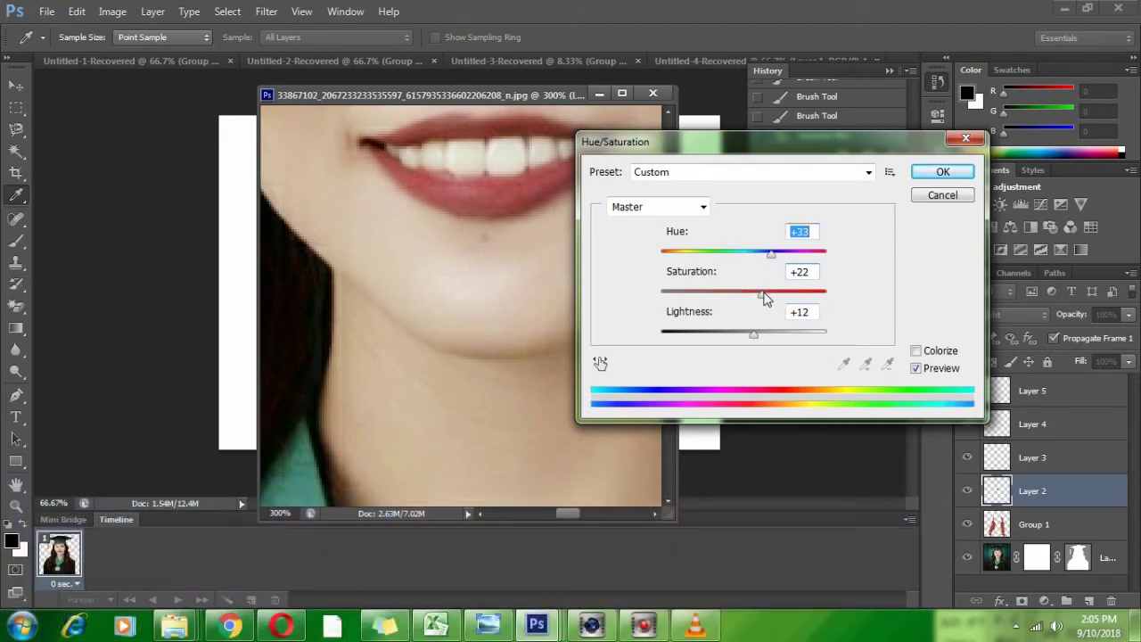
pyautogui.moveTo(764, 298); pyautogui.dragTo(740, 336)
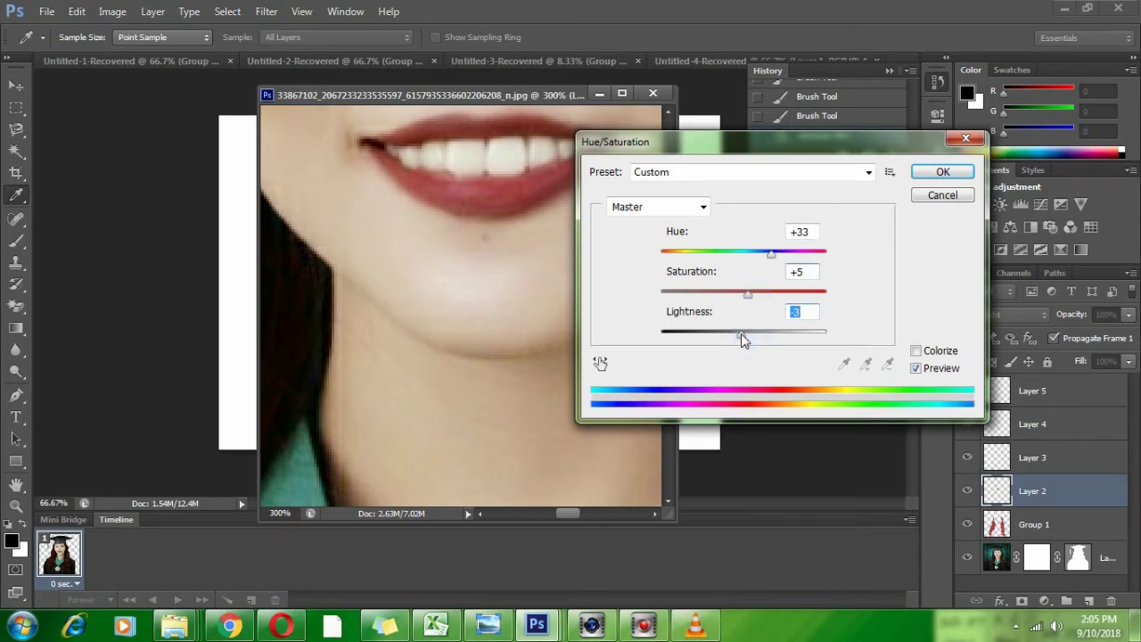
pyautogui.moveTo(740, 334); pyautogui.dragTo(730, 334)
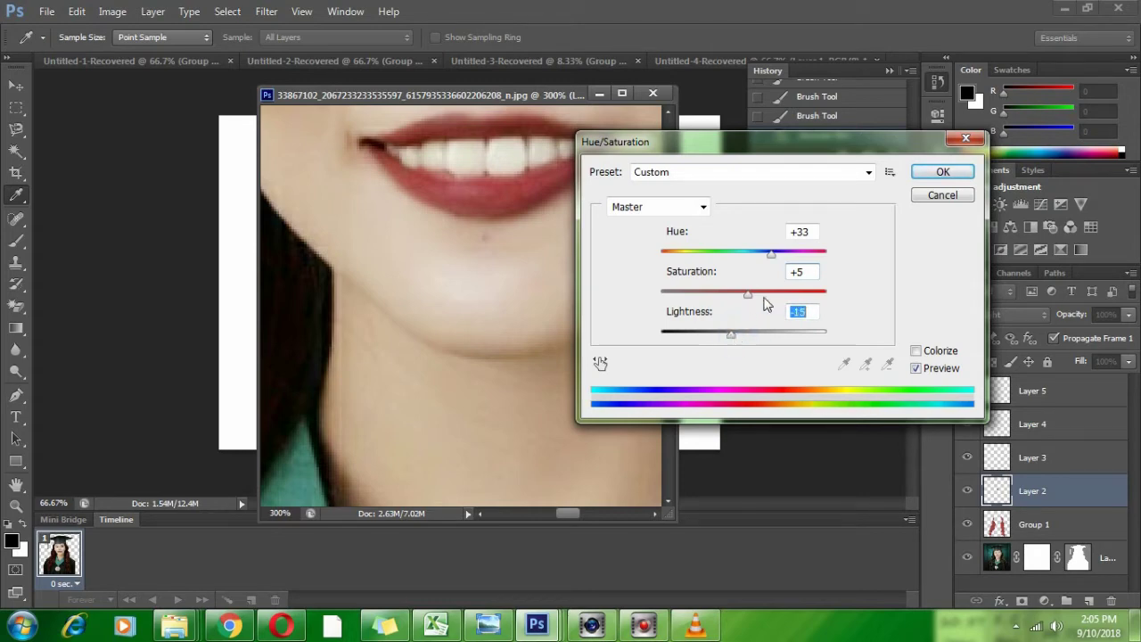
pyautogui.click(924, 172)
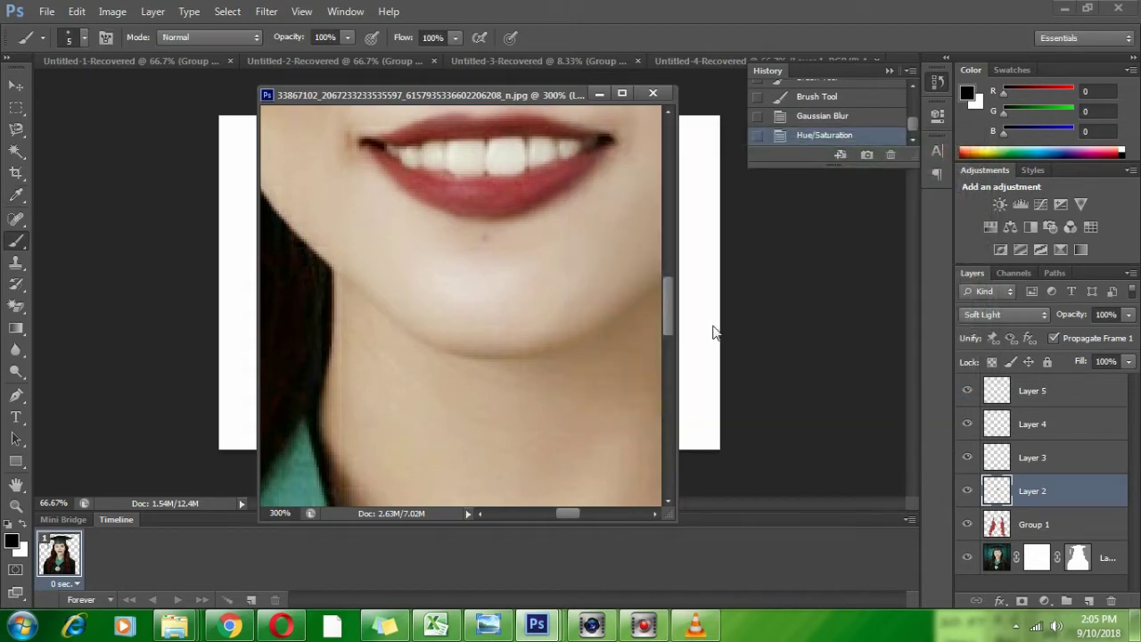
# Enlarge the brush to 35 px and dab black makeup onto one cheek with Layer 2 selected
pyautogui.hotkey('ctrl', '-')
pyautogui.hotkey('ctrl', '-')
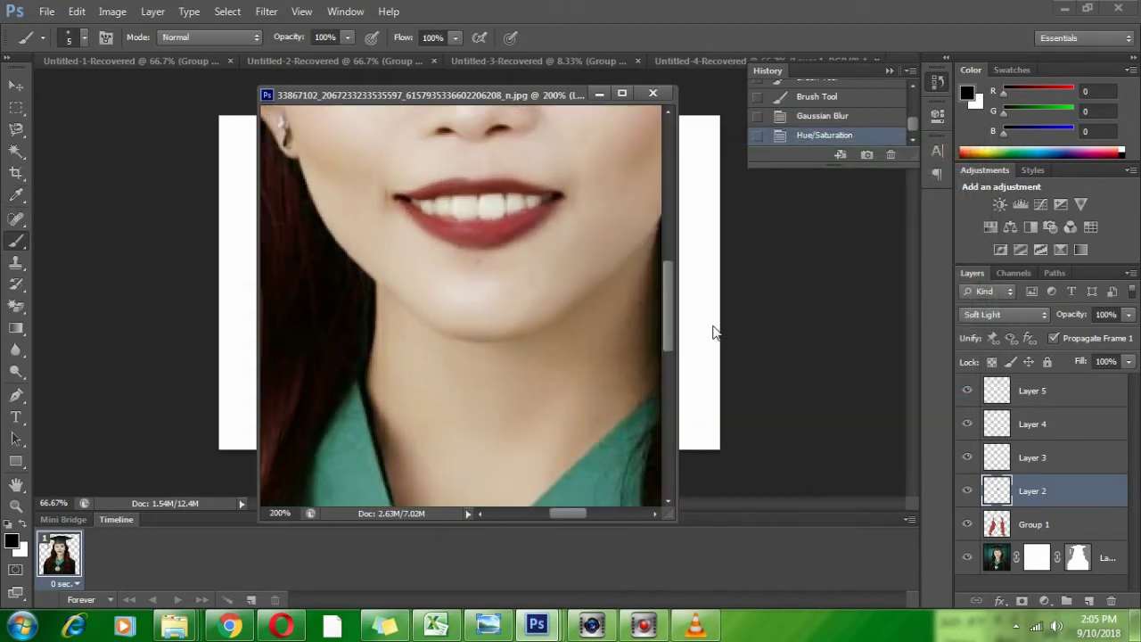
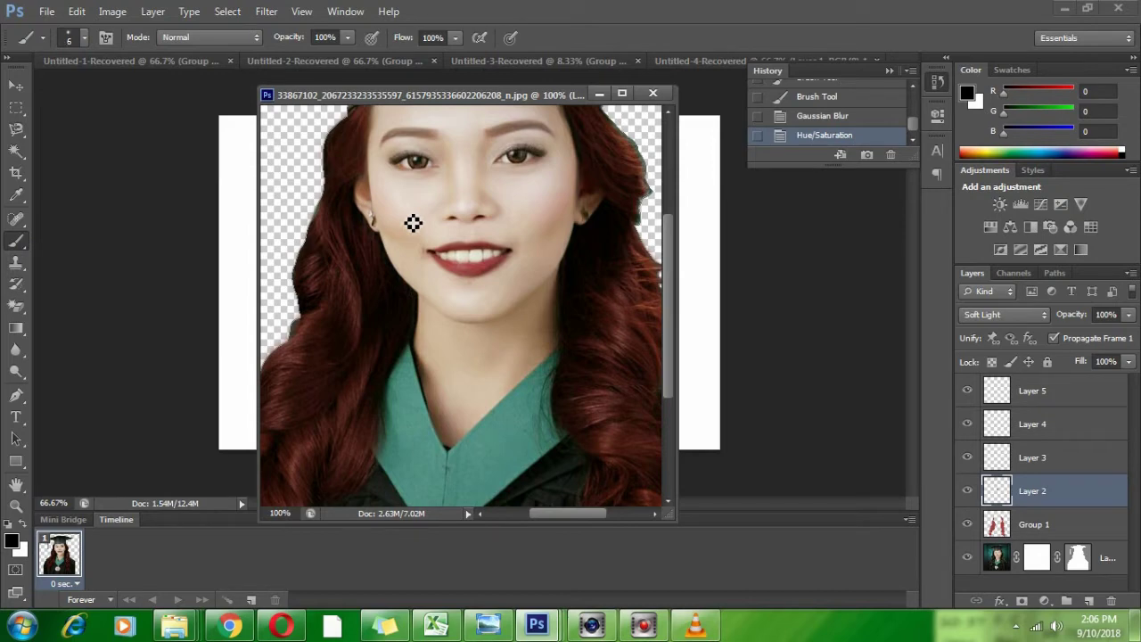
pyautogui.press(']')
pyautogui.press(']')
pyautogui.click(402, 213)
pyautogui.click(401, 212)
pyautogui.click(400, 214)
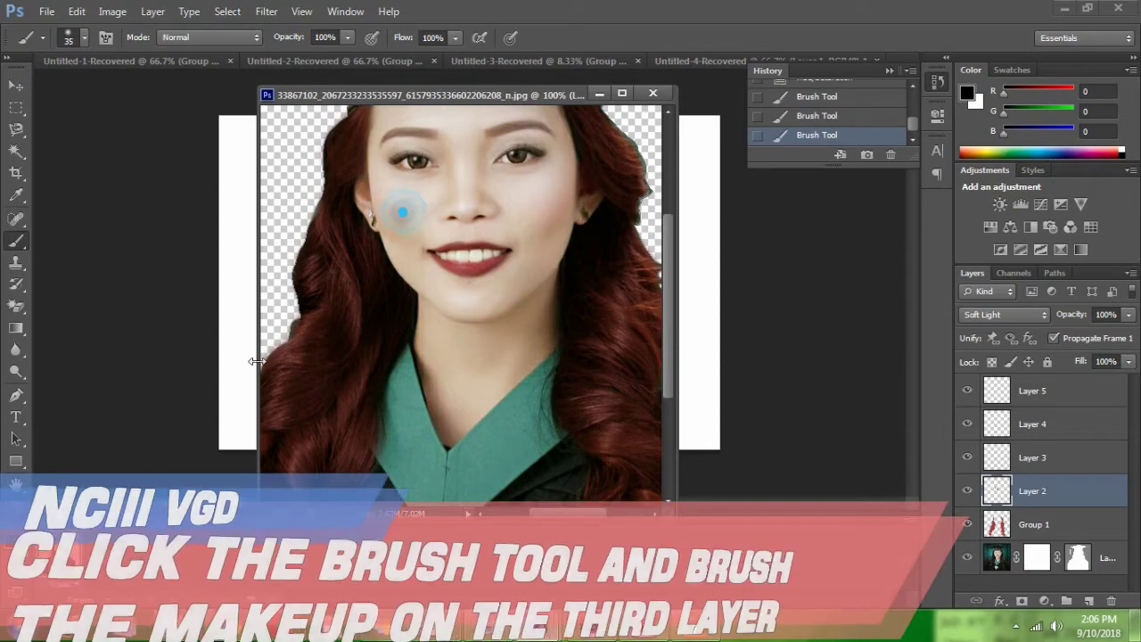
# Change the foreground color to red f70d0d and dab blush onto the same cheek
pyautogui.click(966, 92)
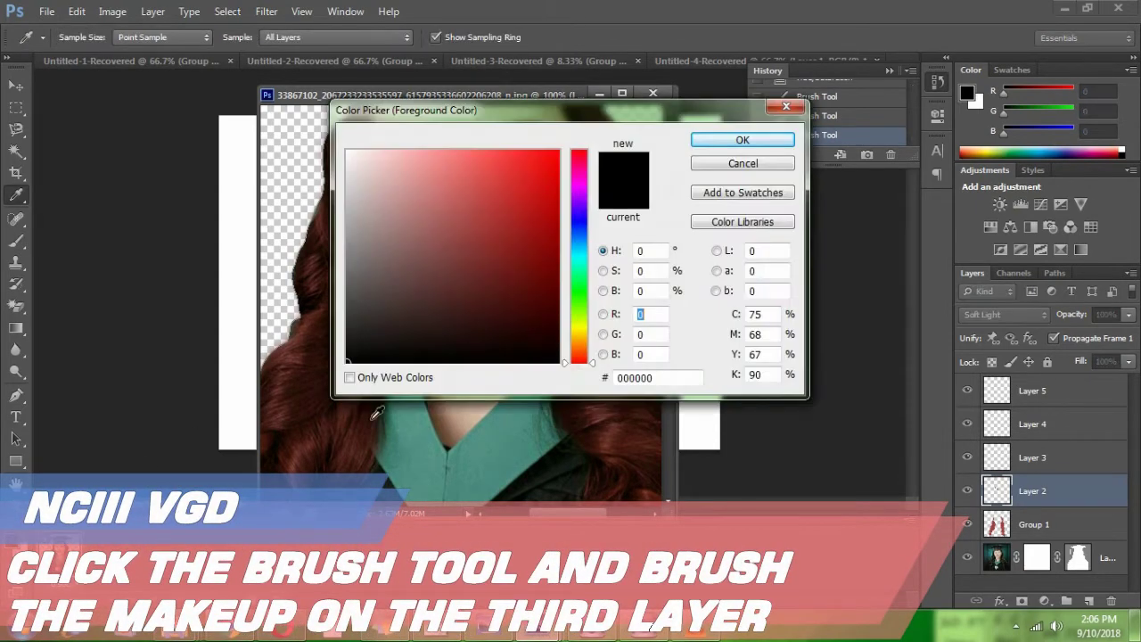
pyautogui.moveTo(544, 170); pyautogui.dragTo(548, 157)
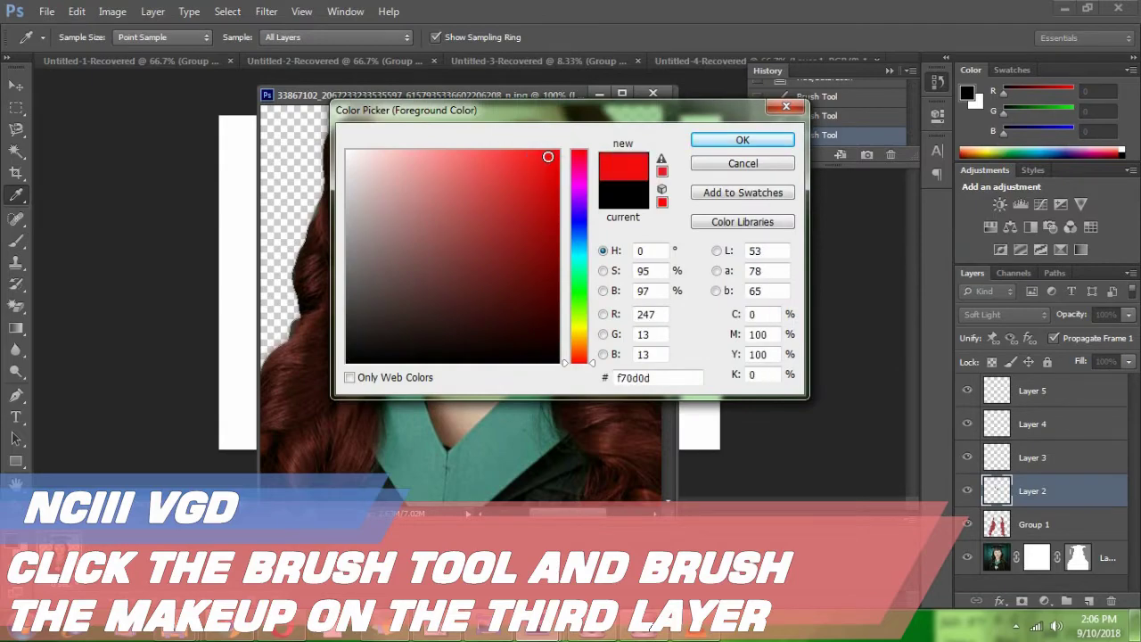
pyautogui.click(733, 140)
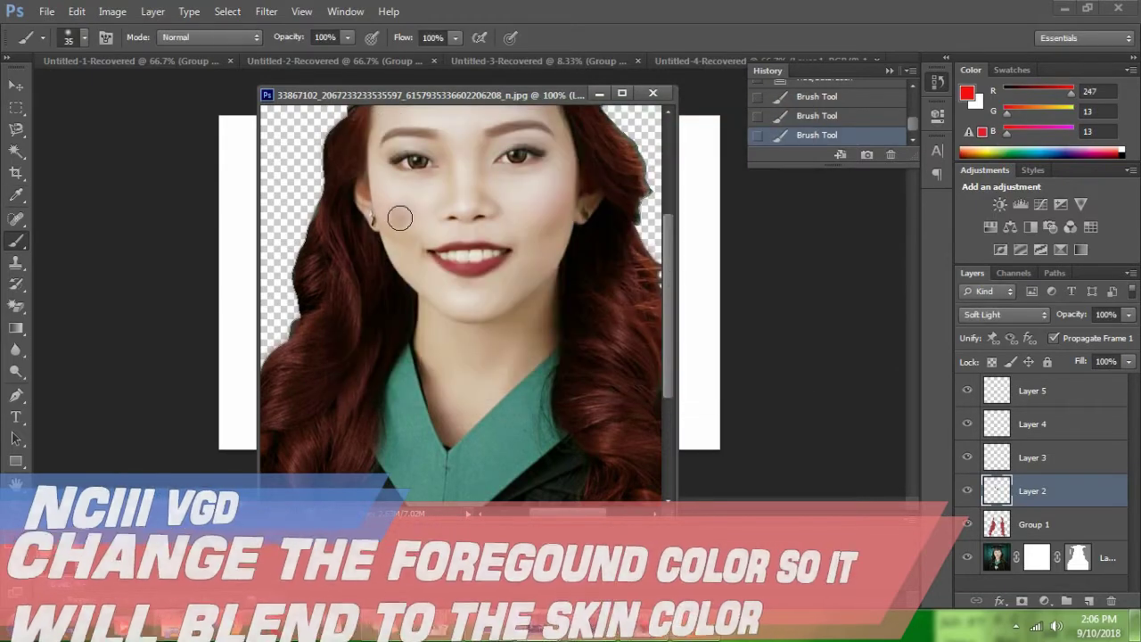
pyautogui.click(405, 214)
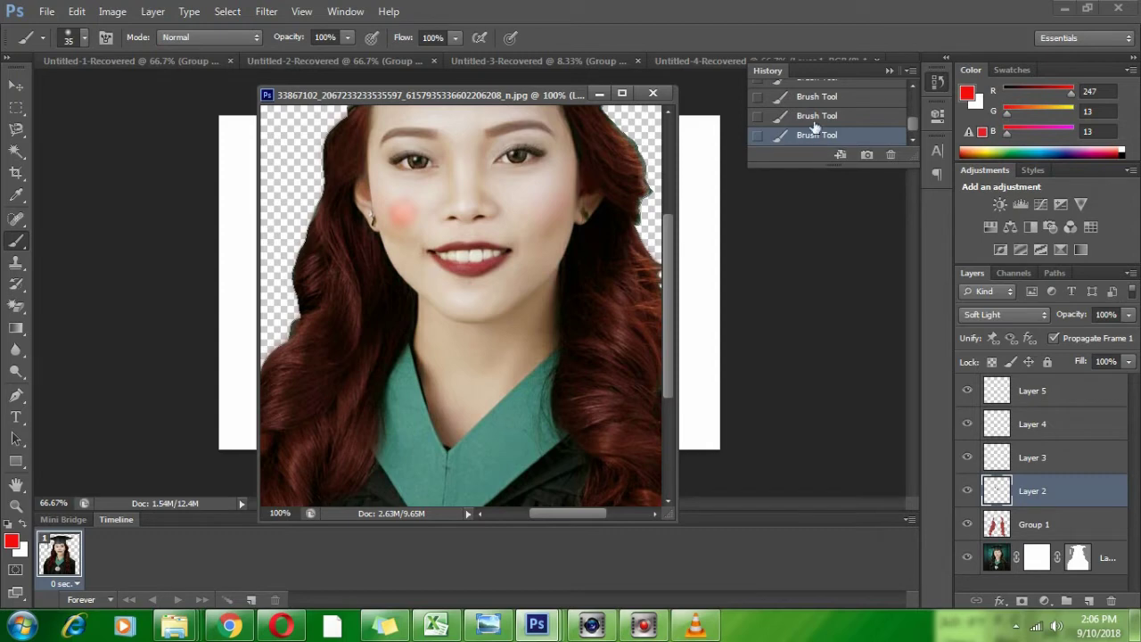
# Revert the image history to the Hue/Saturation state, undoing the cheek dabs painted on Layer 2
pyautogui.scroll(2, 809, 107)
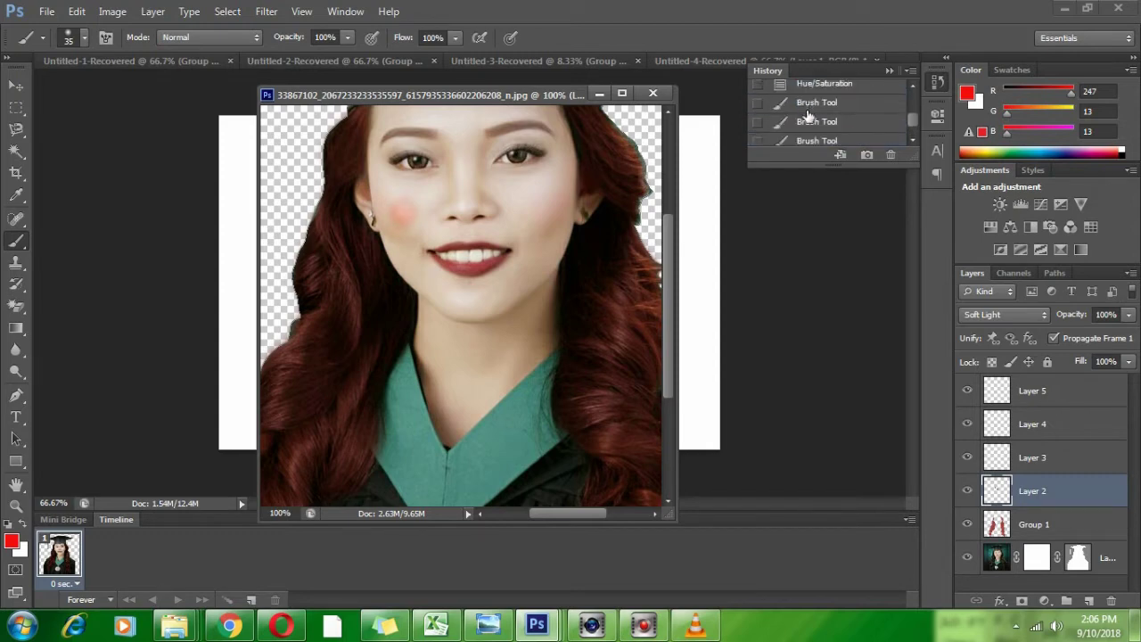
pyautogui.click(807, 105)
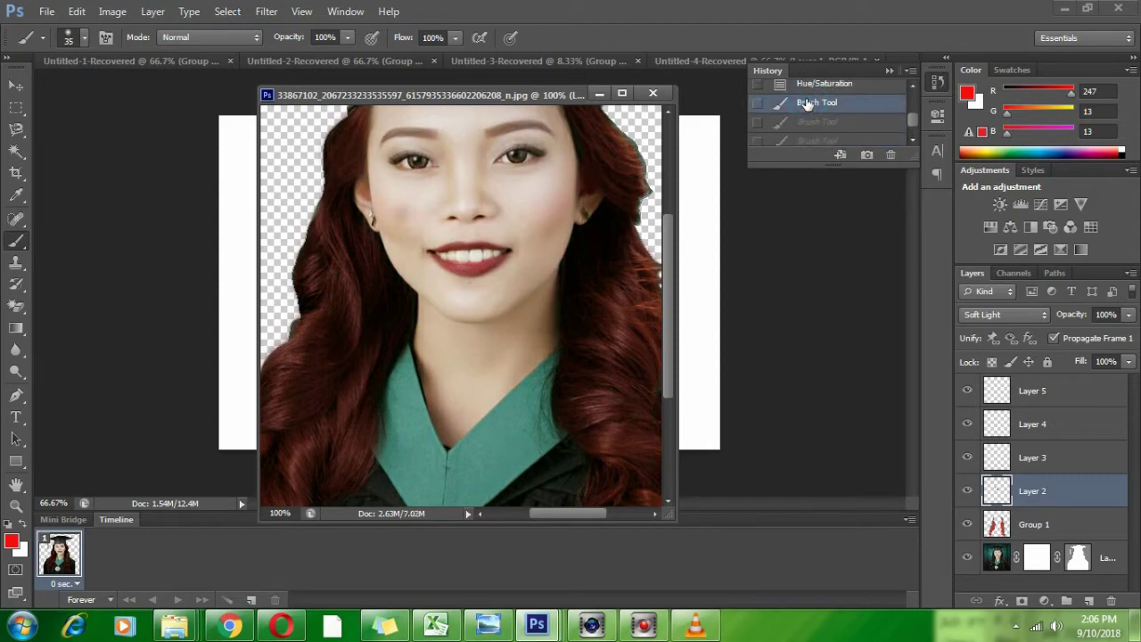
pyautogui.click(807, 86)
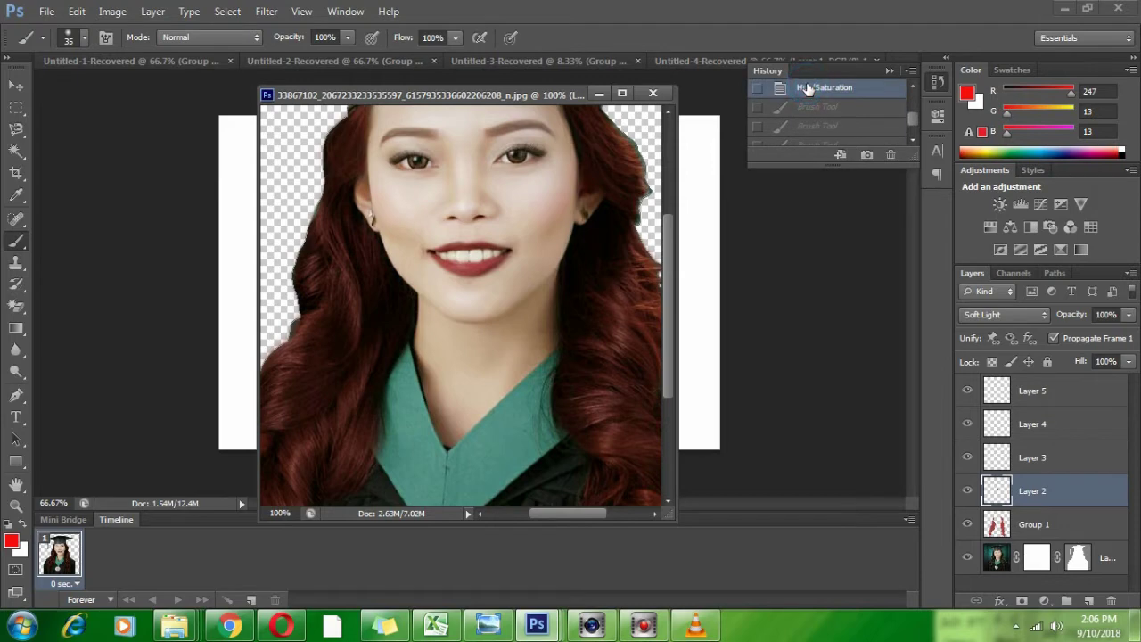
# Dab red blush onto both cheeks on Layer 3 with the 35 px brush
pyautogui.click(1002, 453)
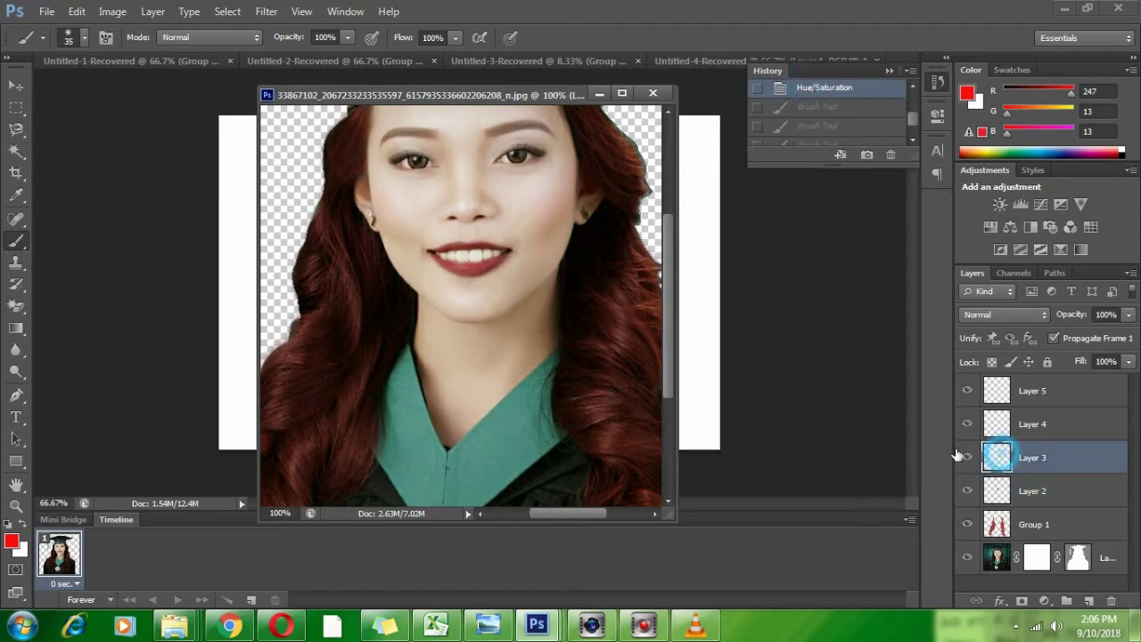
pyautogui.click(402, 216)
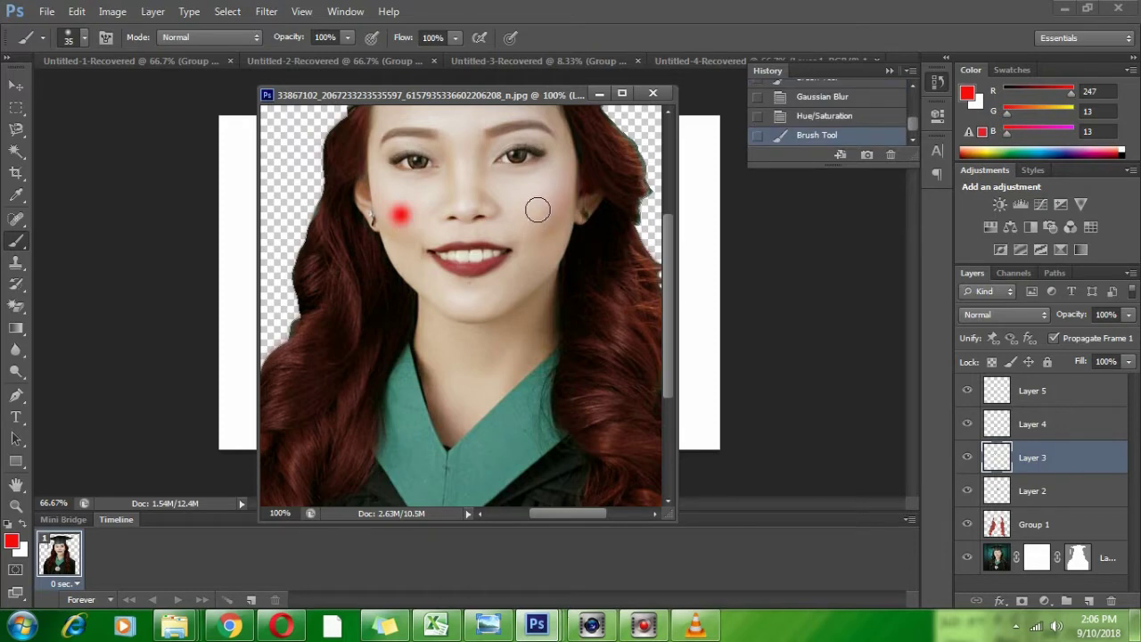
pyautogui.click(538, 209)
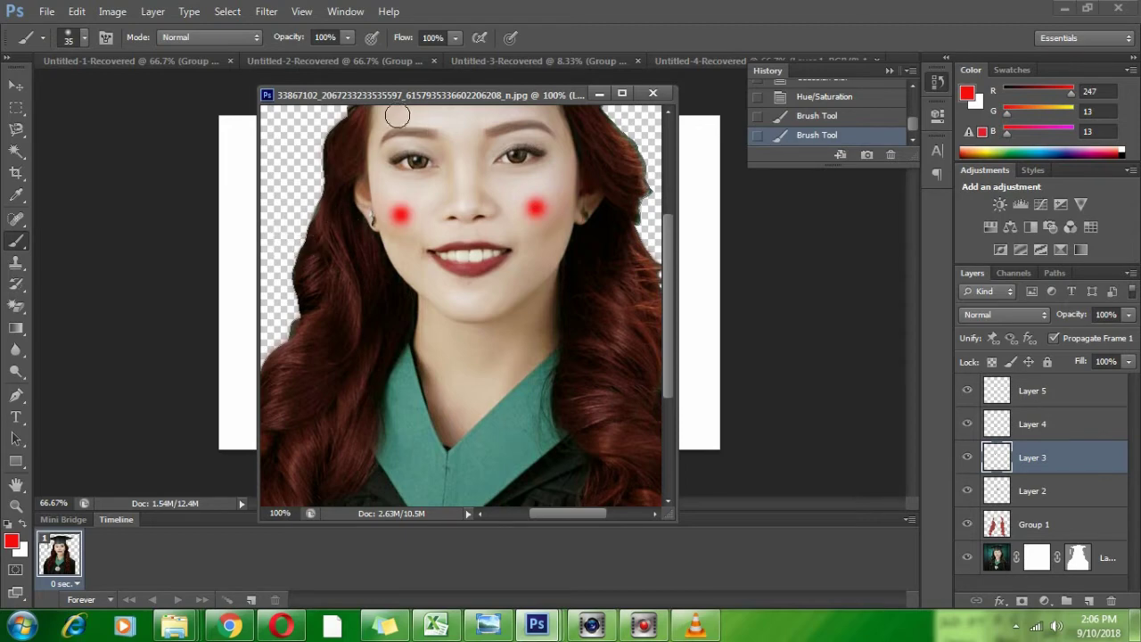
# Spread the cheek blush on Layer 3 with a Gaussian Blur of 22.3 pixels radius
pyautogui.click(265, 13)
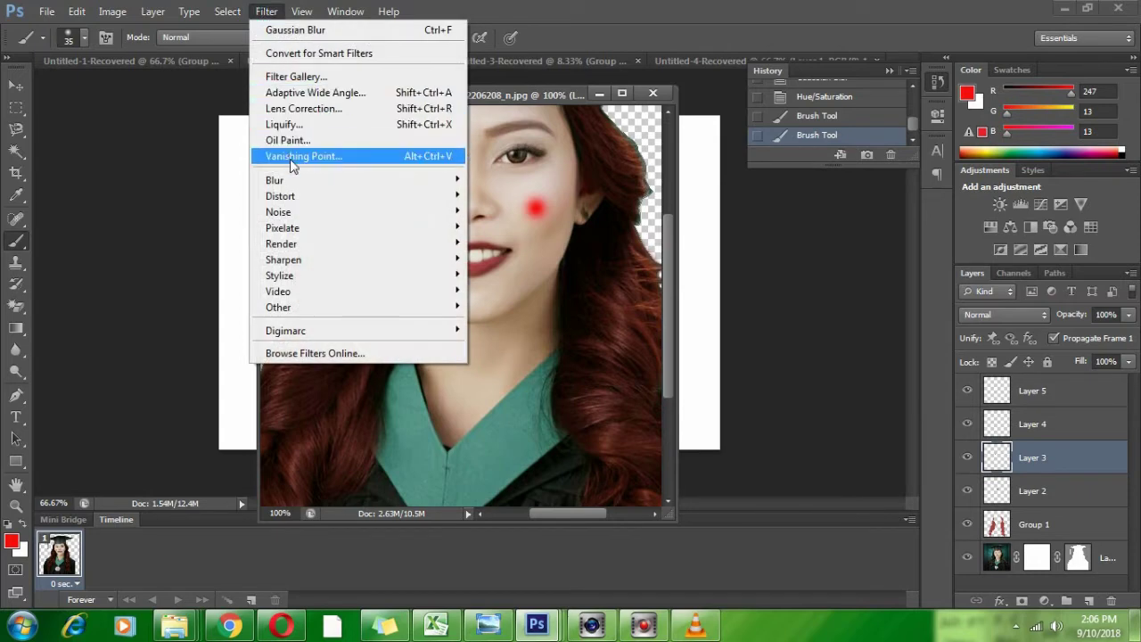
pyautogui.moveTo(300, 182)
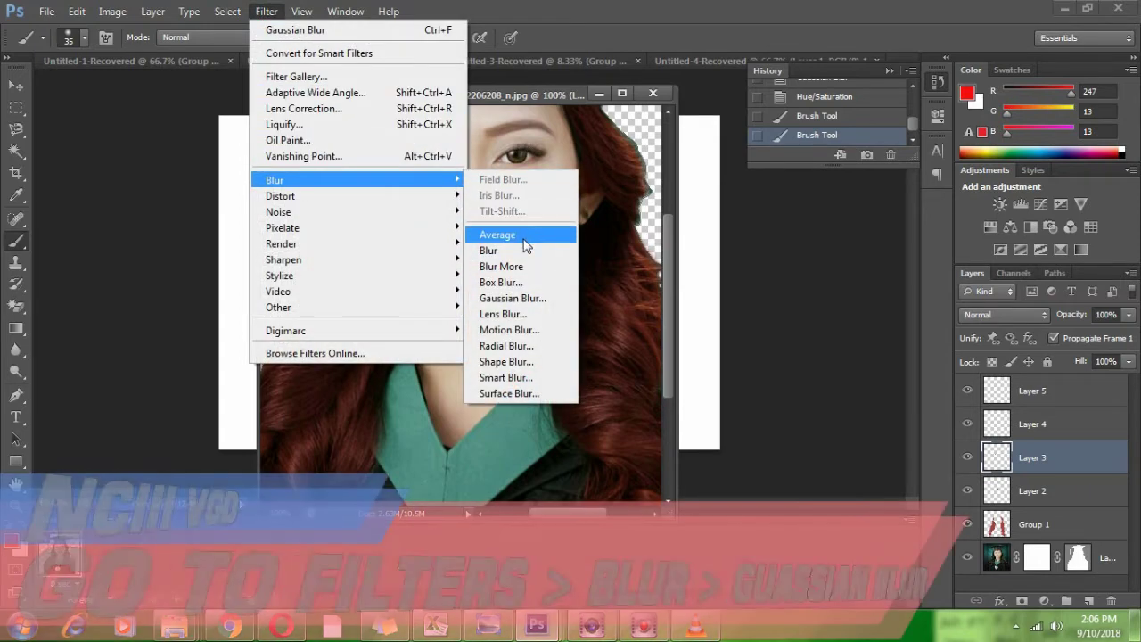
pyautogui.click(524, 300)
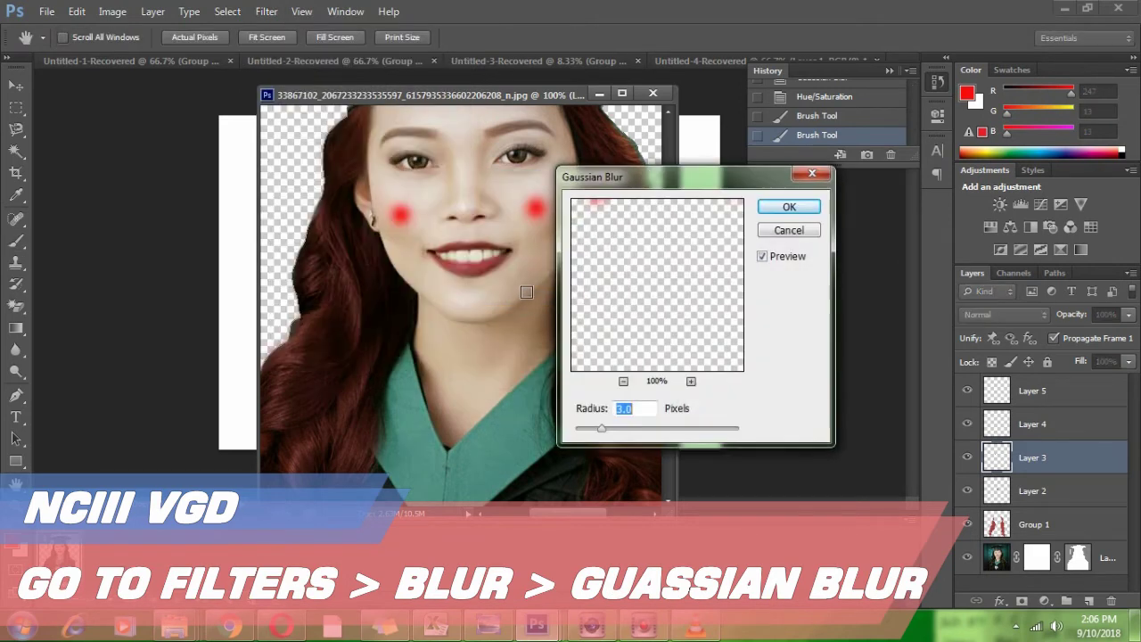
pyautogui.moveTo(611, 429); pyautogui.dragTo(628, 429)
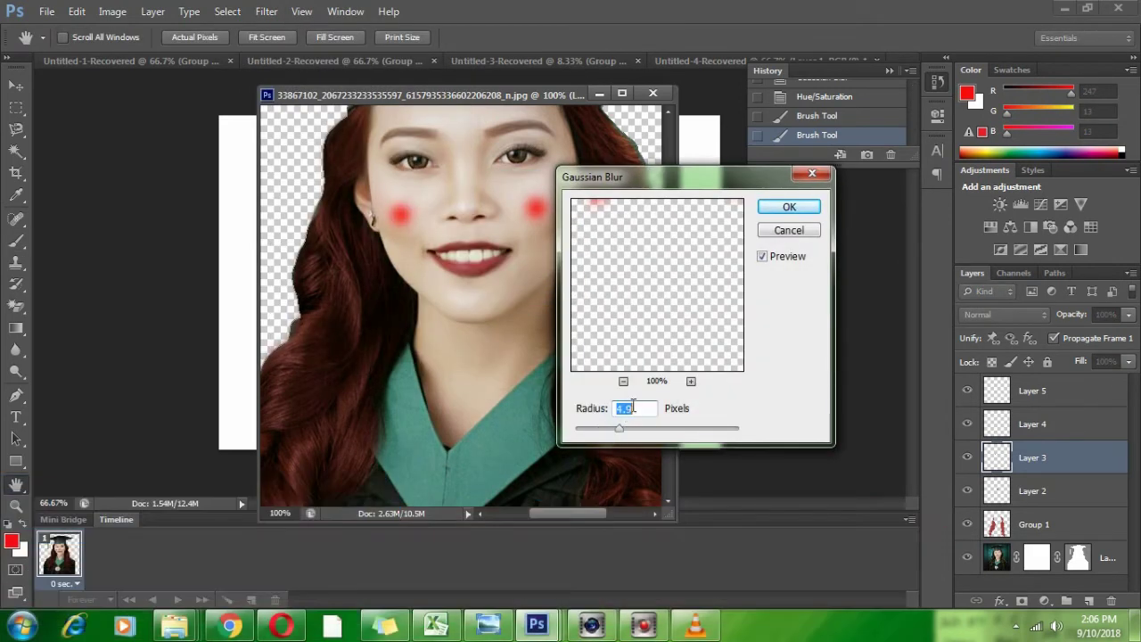
pyautogui.moveTo(653, 304); pyautogui.dragTo(669, 335)
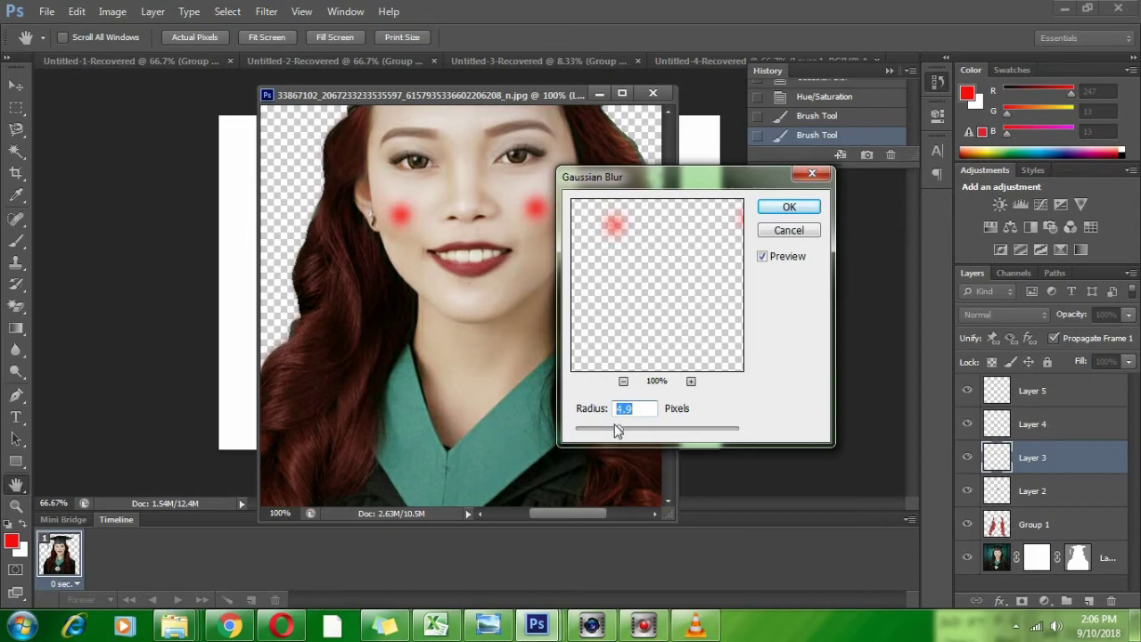
pyautogui.moveTo(618, 430); pyautogui.dragTo(648, 426)
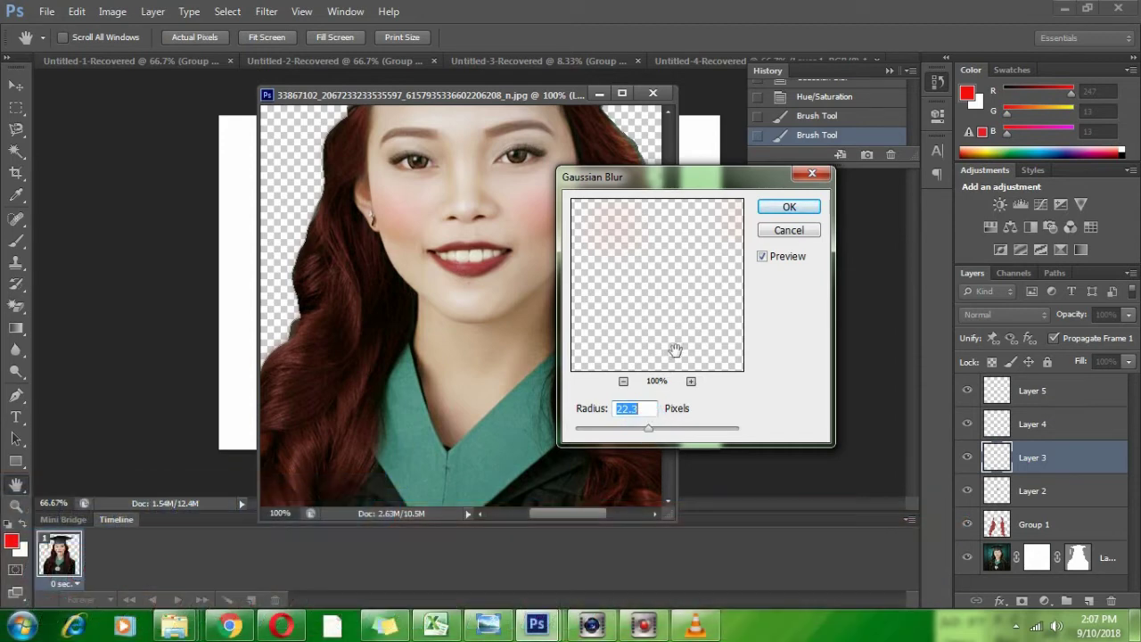
pyautogui.click(788, 207)
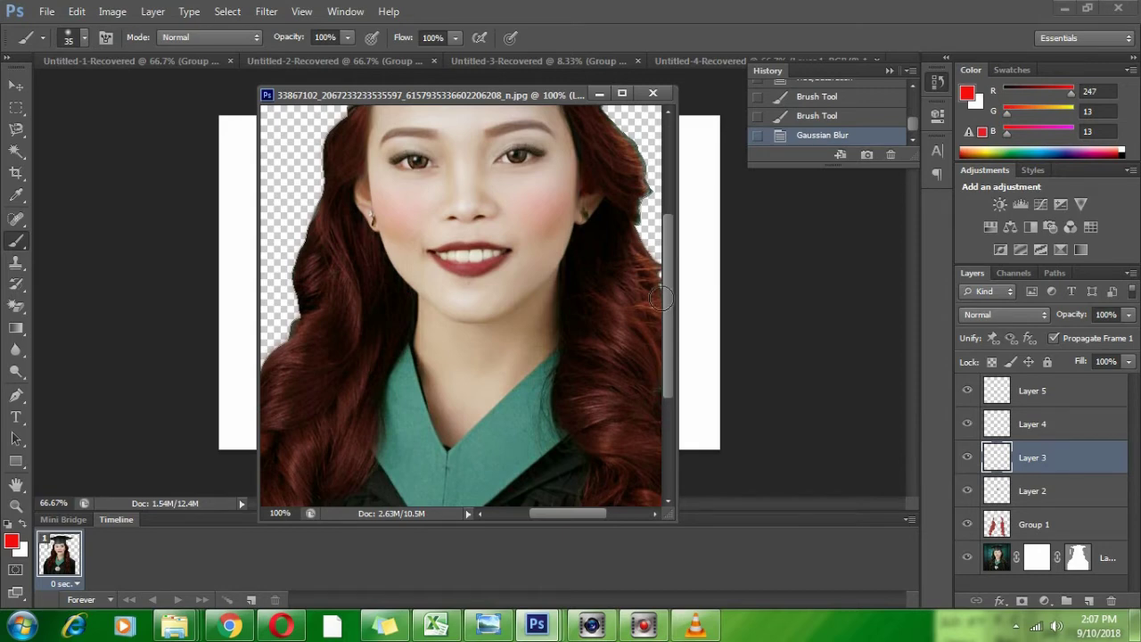
# Select Layer 4 for the eye makeup and change the foreground color to dark blue 051566
pyautogui.hotkey('ctrl', '+')
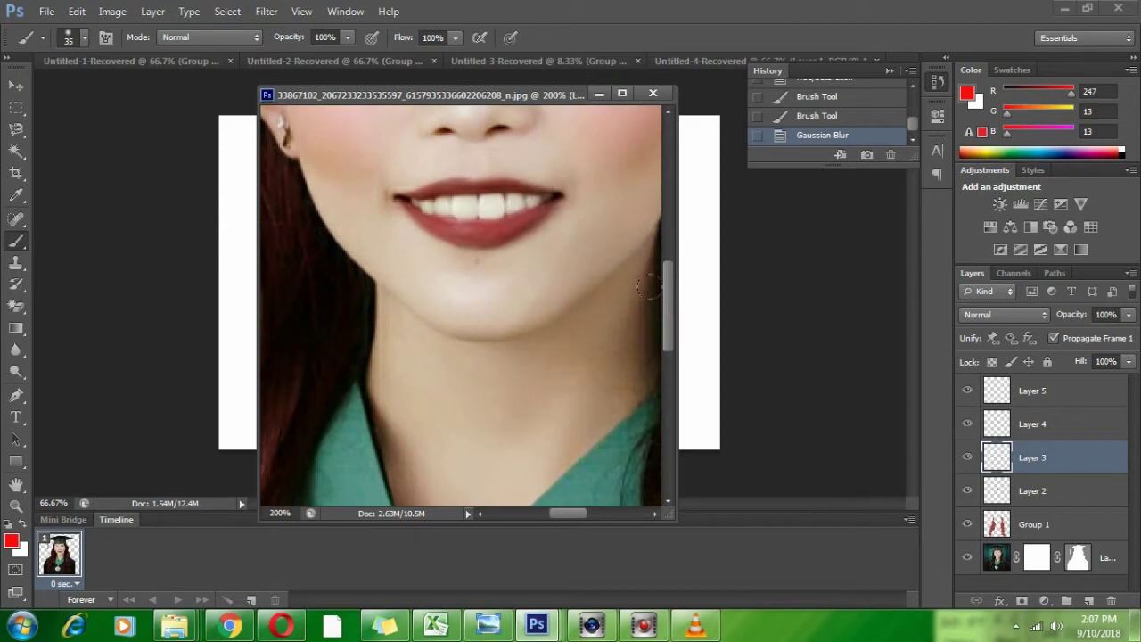
pyautogui.scroll(10, 537, 207)
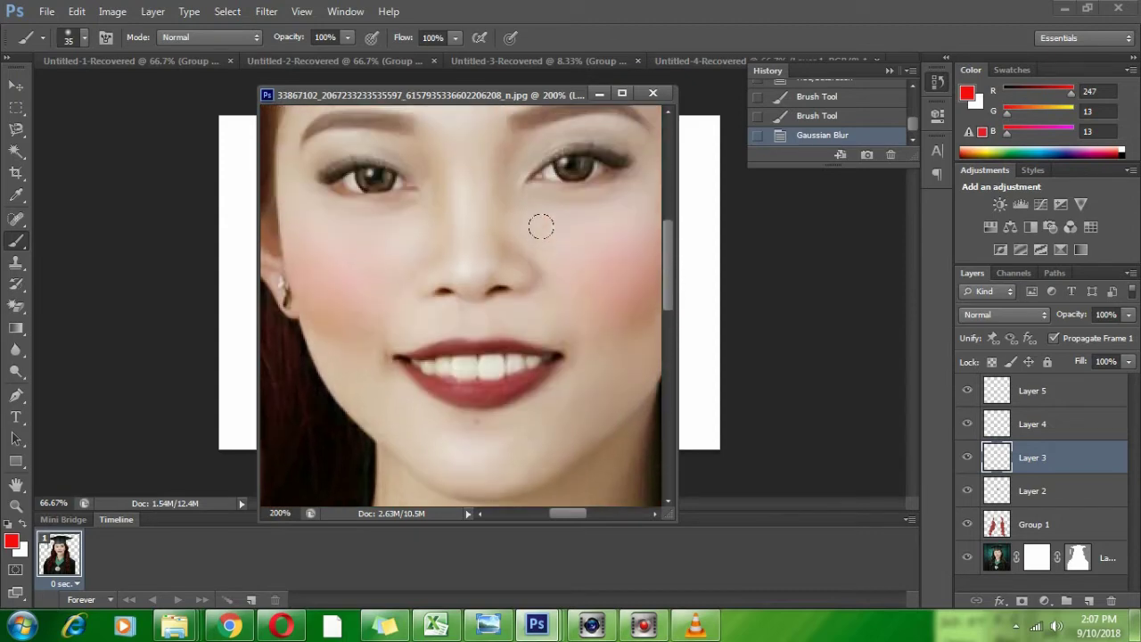
pyautogui.scroll(2, 539, 233)
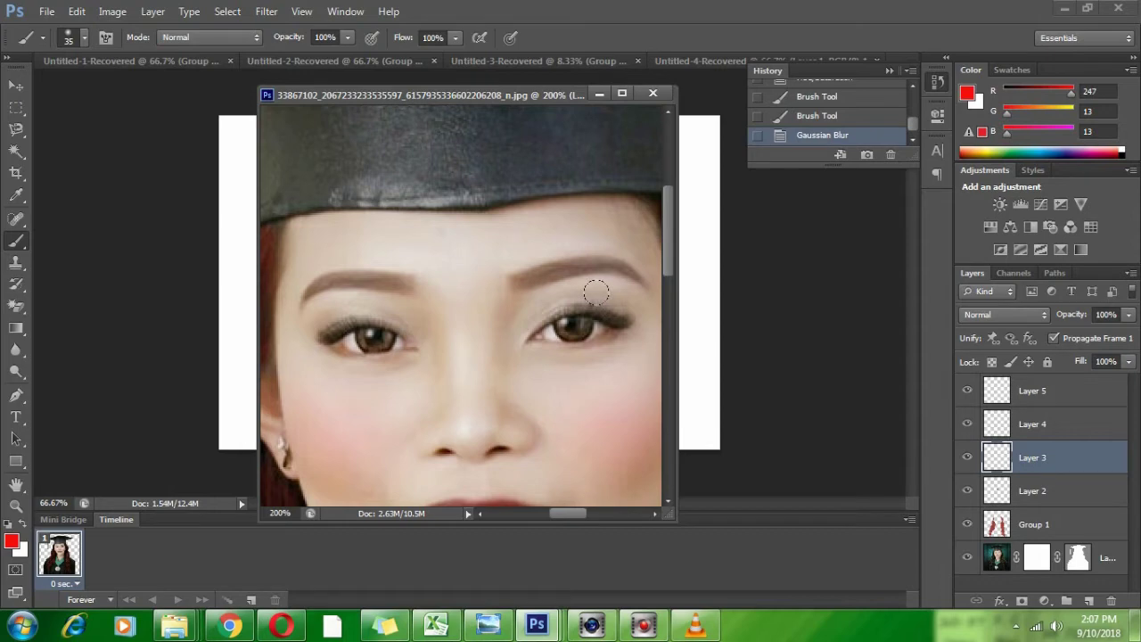
pyautogui.hotkey('ctrl', '+')
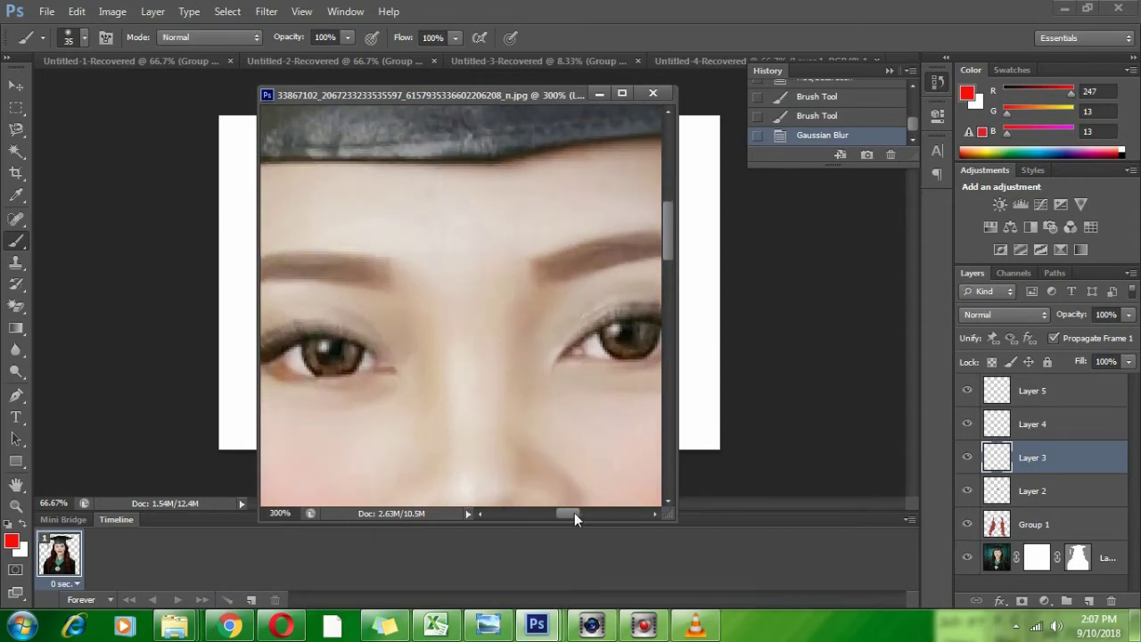
pyautogui.moveTo(574, 512); pyautogui.dragTo(570, 512)
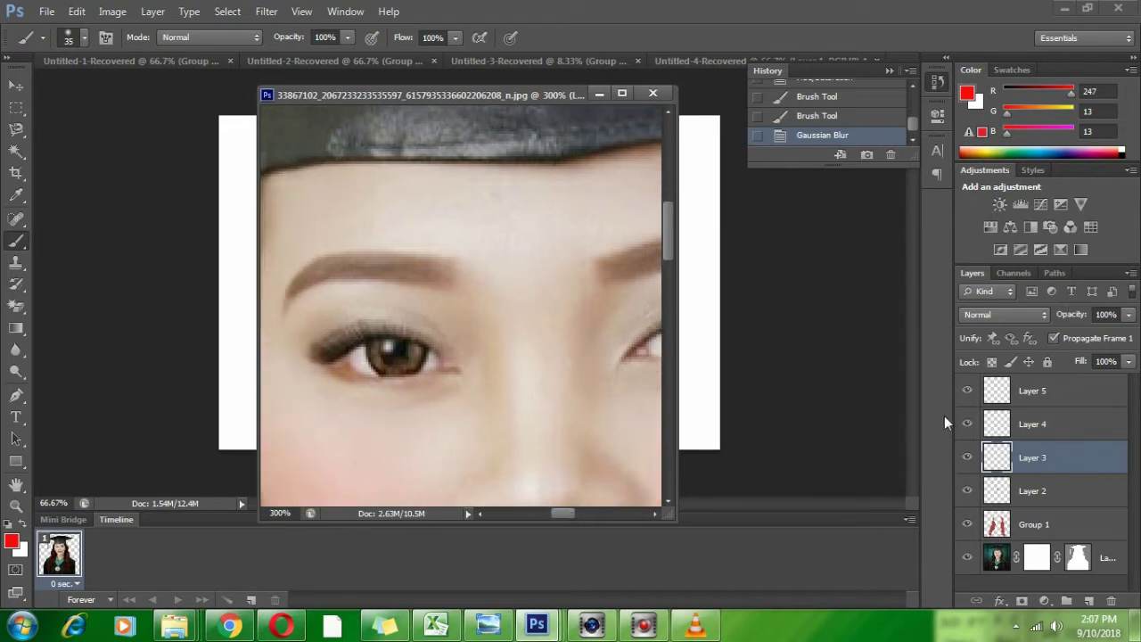
pyautogui.click(989, 426)
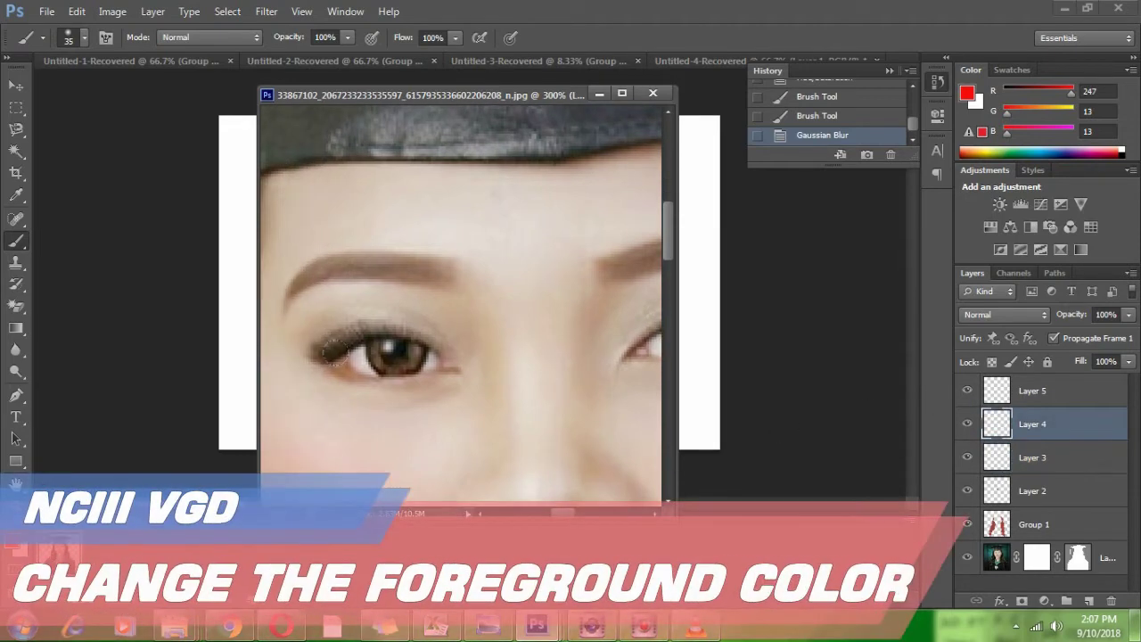
pyautogui.press('i')
pyautogui.click(12, 486)
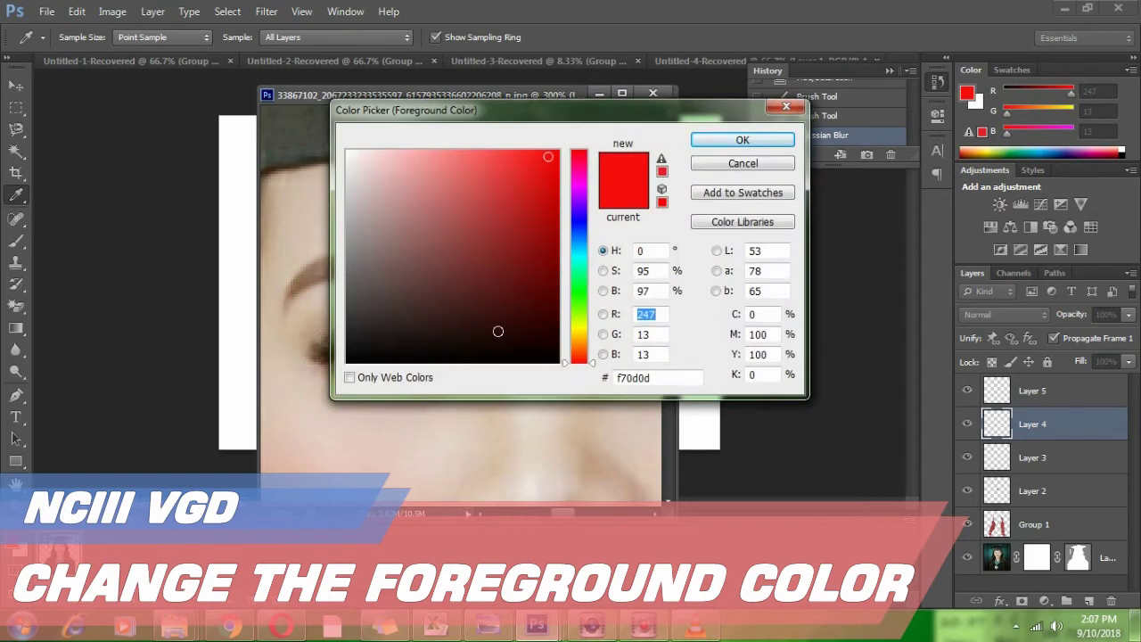
pyautogui.click(579, 227)
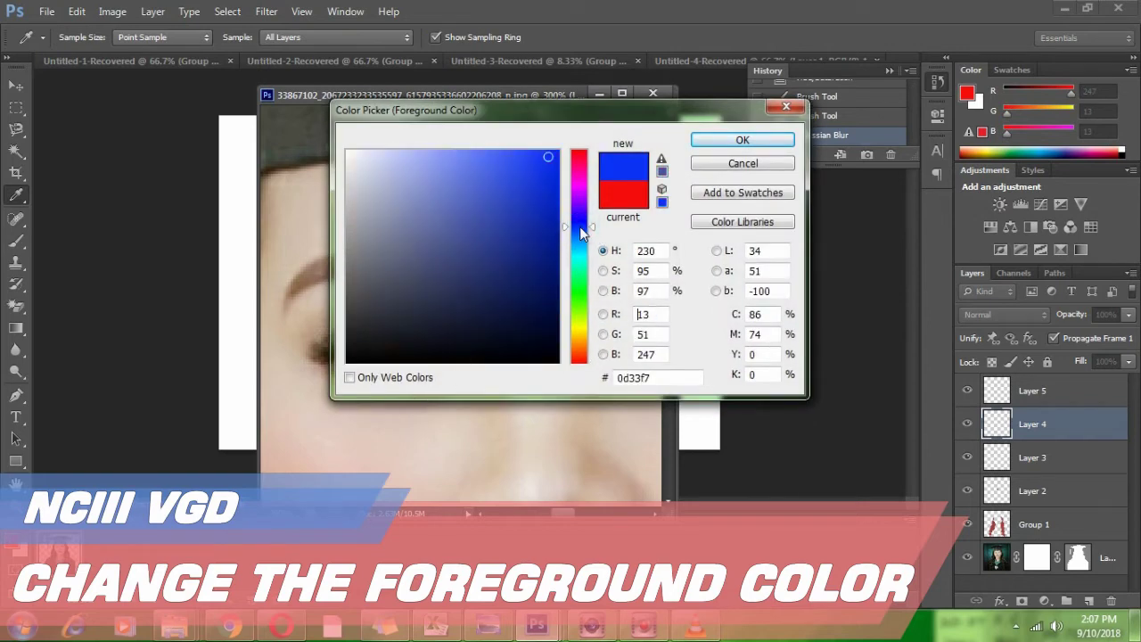
pyautogui.click(548, 278)
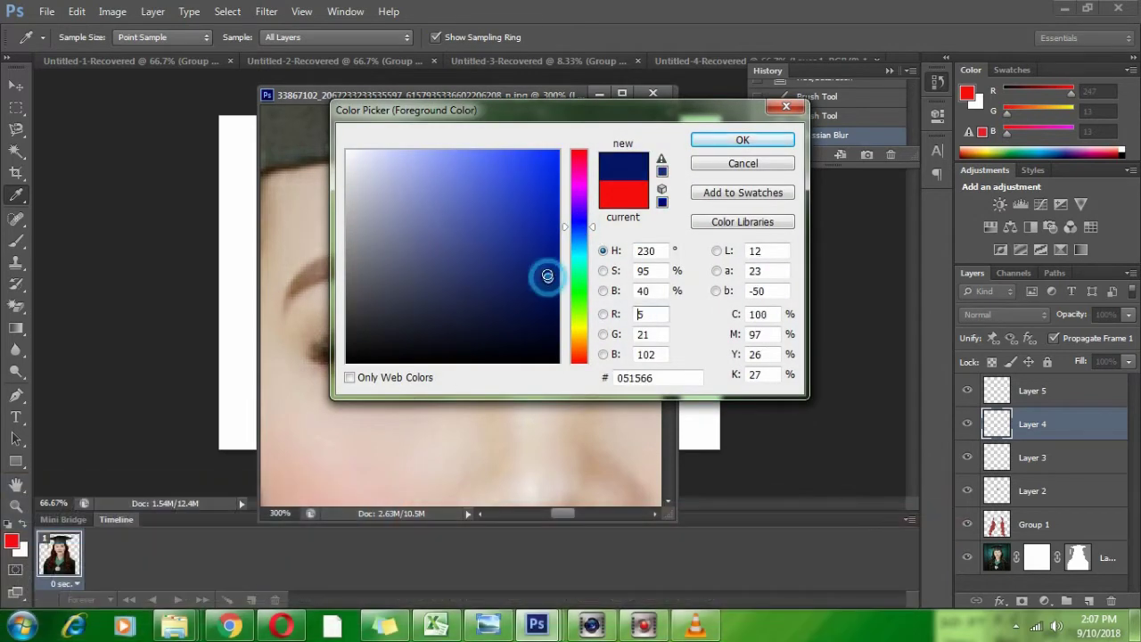
pyautogui.click(721, 140)
# Paint dark blue eyeshadow along the outer upper lids of both eyes on Layer 4 with a 9 px brush
pyautogui.press('b')
pyautogui.moveTo(330, 354)
pyautogui.mouseDown()
pyautogui.moveTo(318, 355)
pyautogui.moveTo(371, 332)
pyautogui.mouseUp()
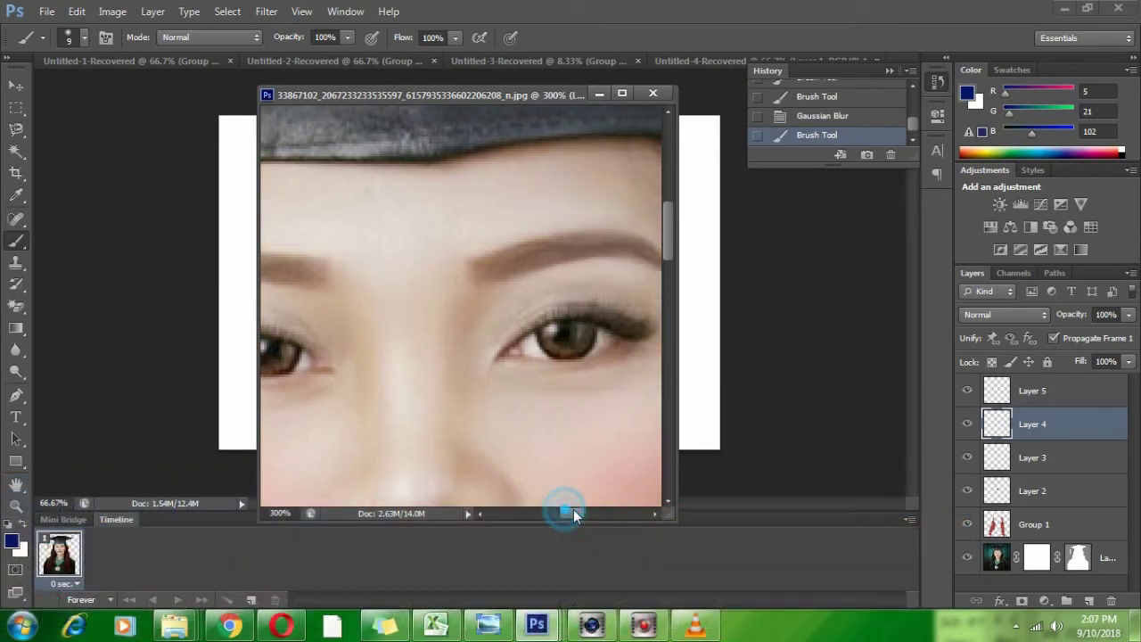
pyautogui.moveTo(571, 513); pyautogui.dragTo(586, 514)
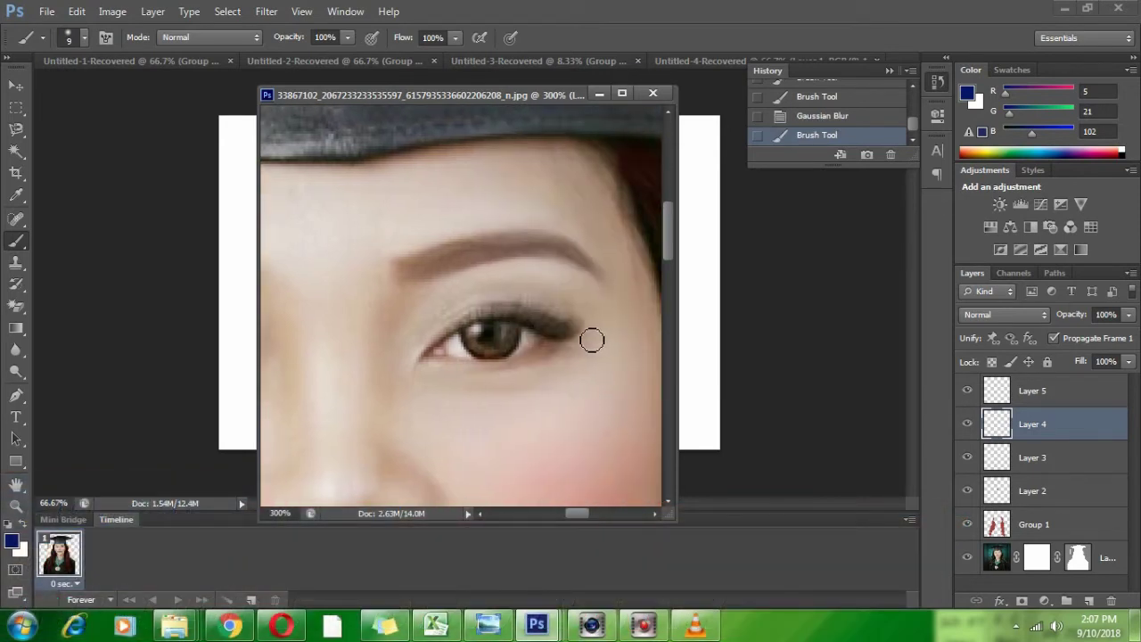
pyautogui.moveTo(578, 331)
pyautogui.mouseDown()
pyautogui.moveTo(523, 314)
pyautogui.moveTo(566, 328)
pyautogui.moveTo(510, 309)
pyautogui.mouseUp()
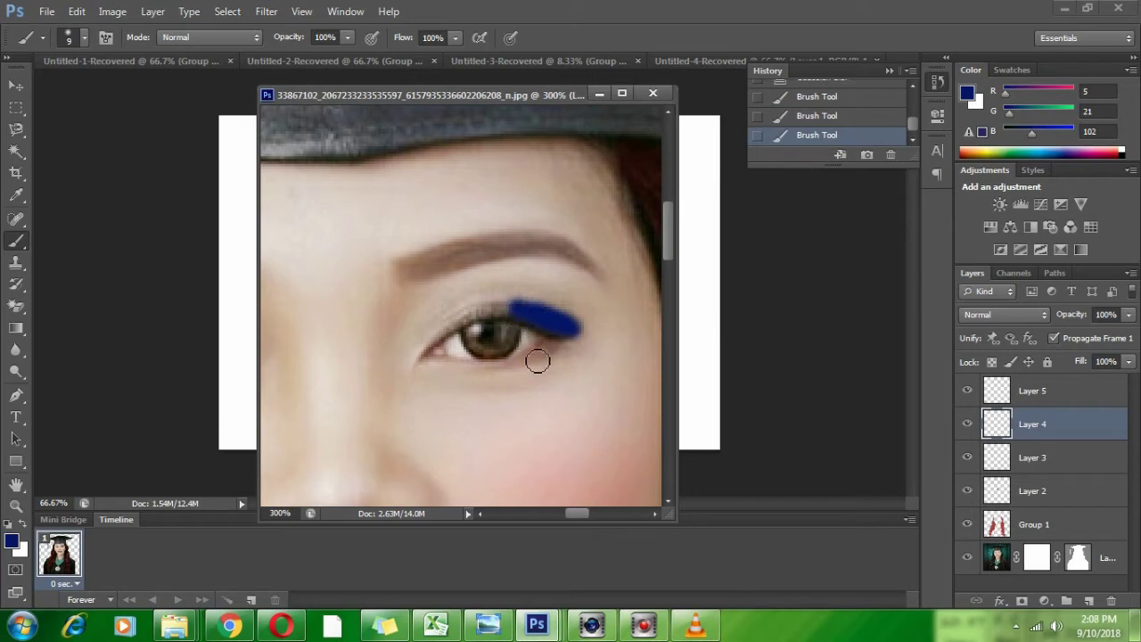
pyautogui.moveTo(578, 514)
pyautogui.mouseDown()
pyautogui.moveTo(556, 514)
pyautogui.moveTo(565, 511)
pyautogui.mouseUp()
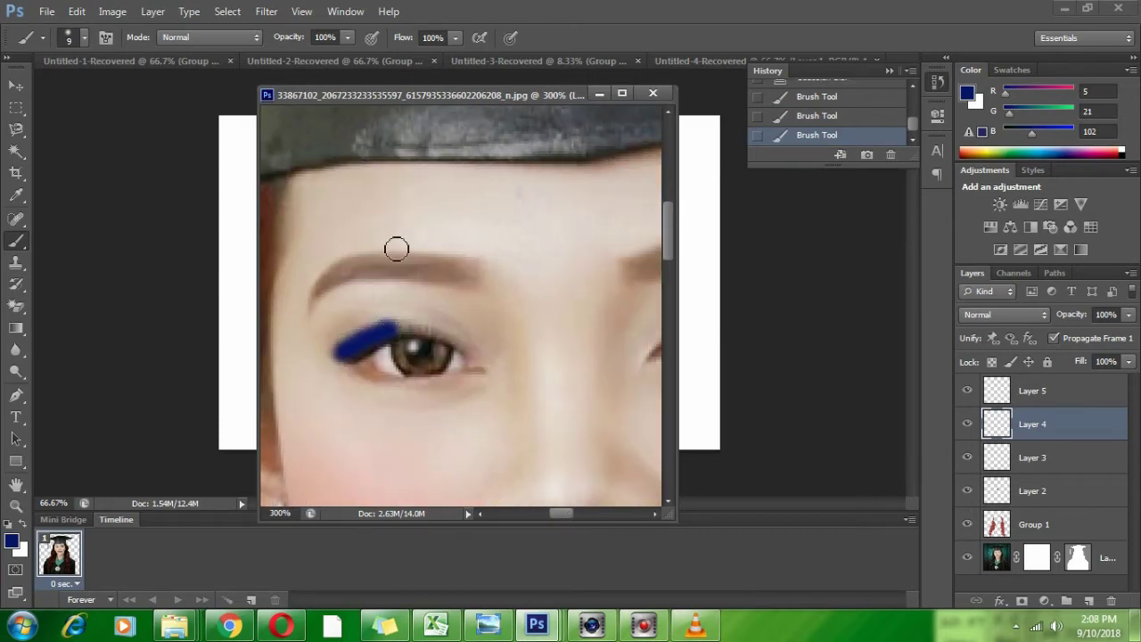
# Soften the blue eyeshadow on Layer 4 with a Gaussian Blur of reduced radius and check the whole portrait
pyautogui.click(268, 11)
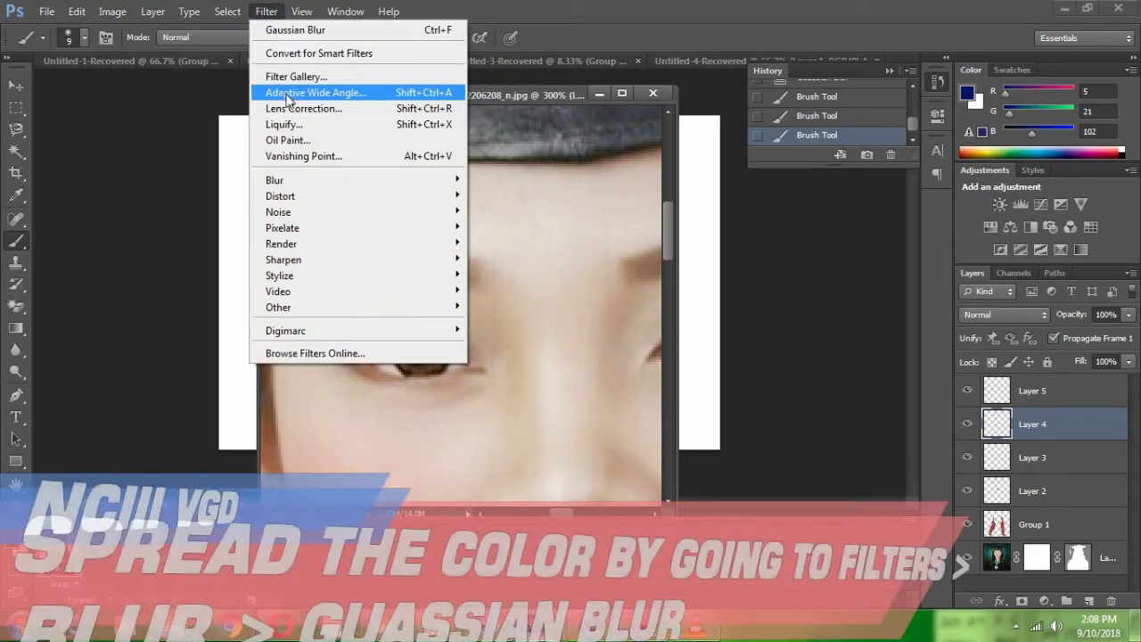
pyautogui.moveTo(310, 180)
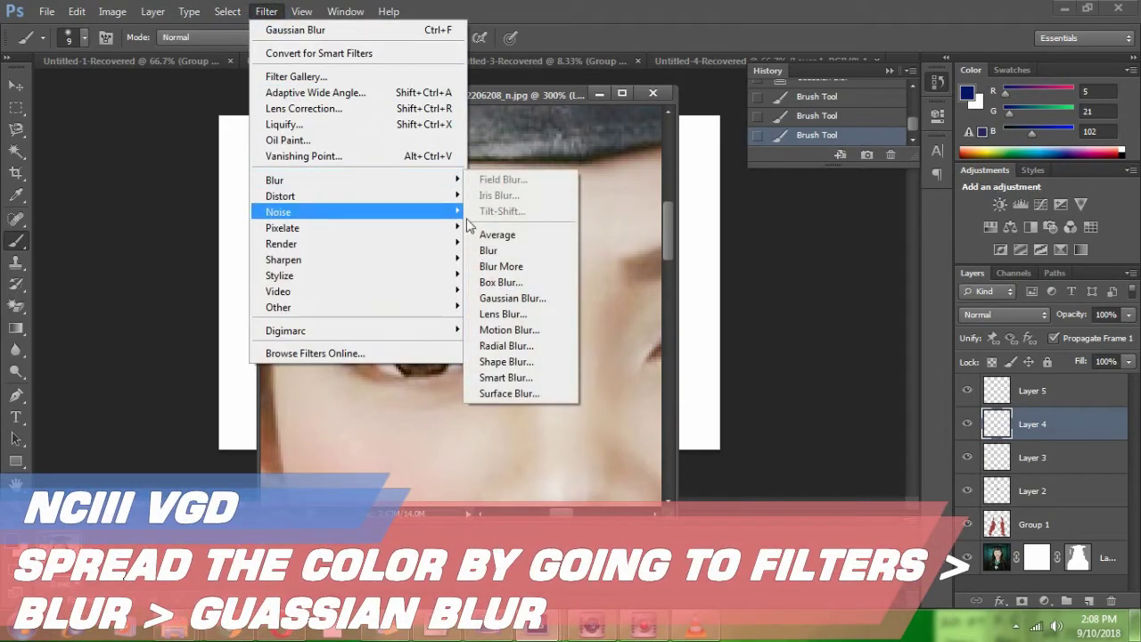
pyautogui.click(515, 299)
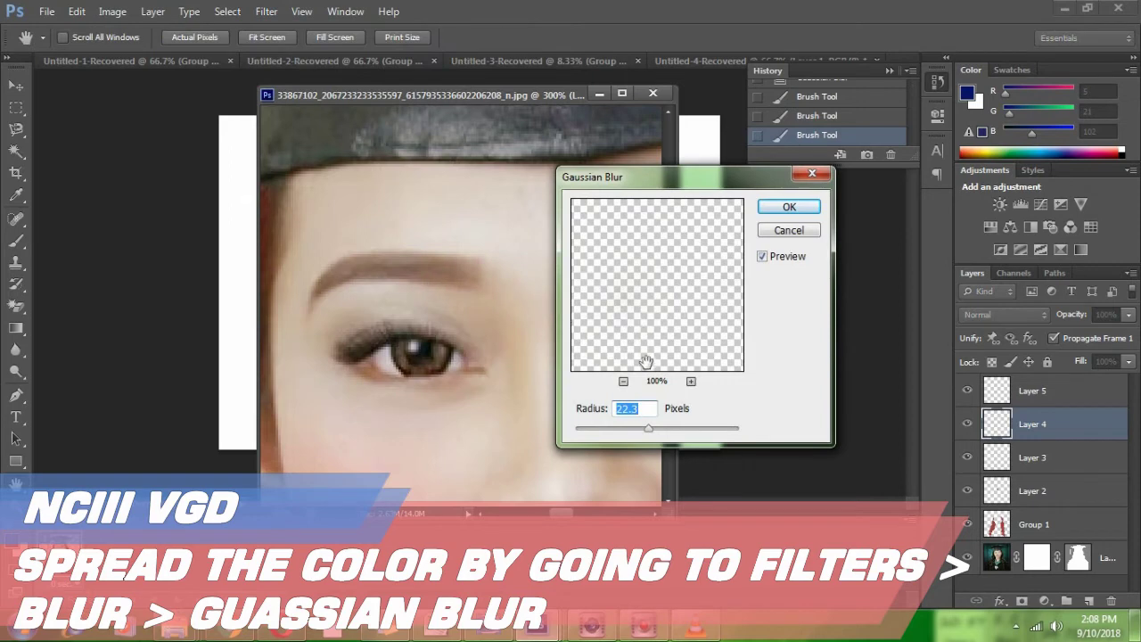
pyautogui.moveTo(647, 433); pyautogui.dragTo(631, 422)
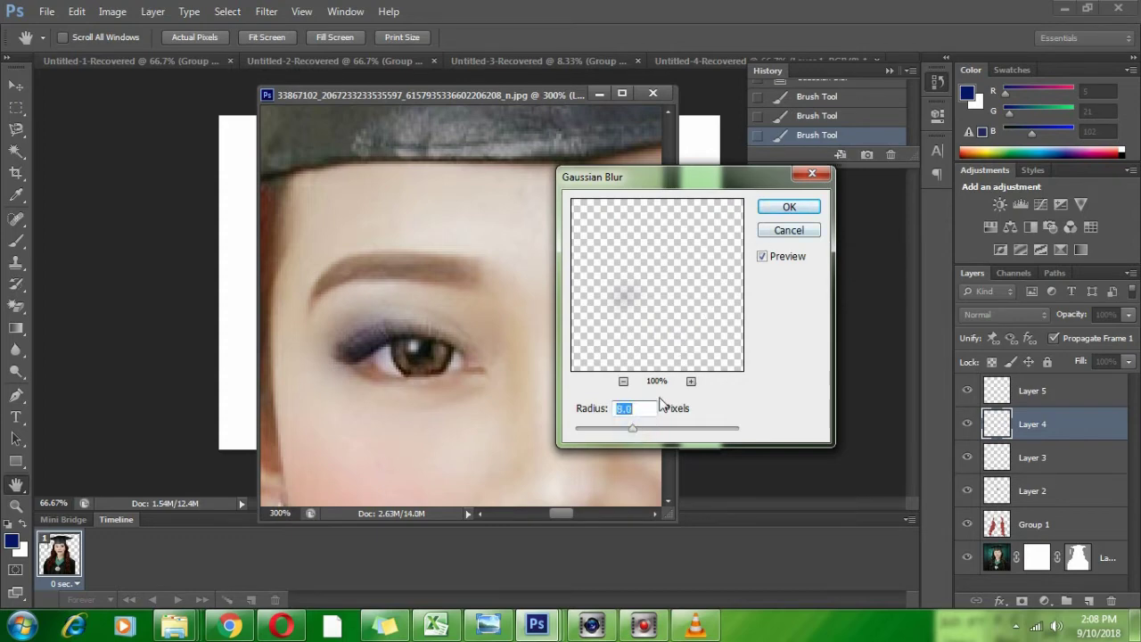
pyautogui.moveTo(633, 432); pyautogui.dragTo(629, 428)
pyautogui.click(787, 207)
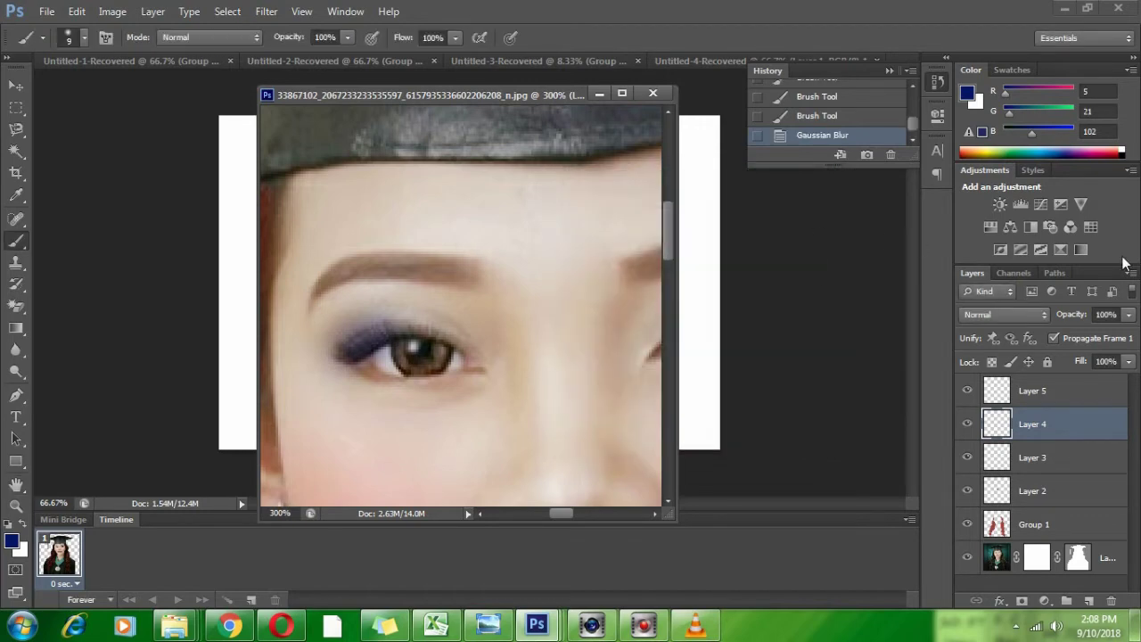
pyautogui.hotkey('ctrl', '-')
pyautogui.hotkey('ctrl', '-')
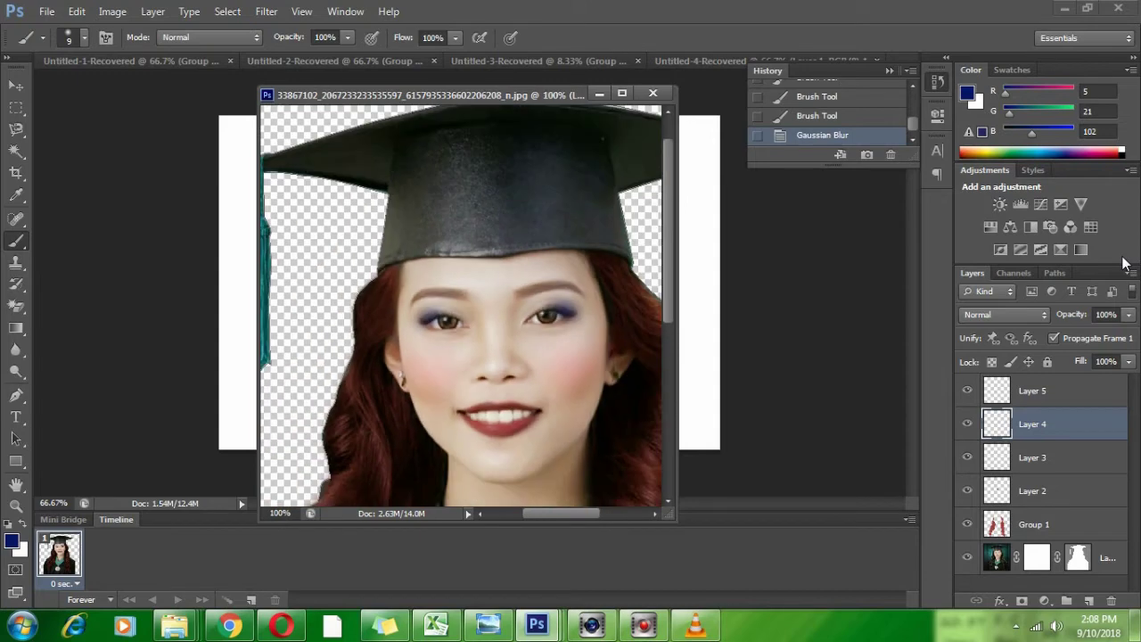
pyautogui.hotkey('ctrl', '-')
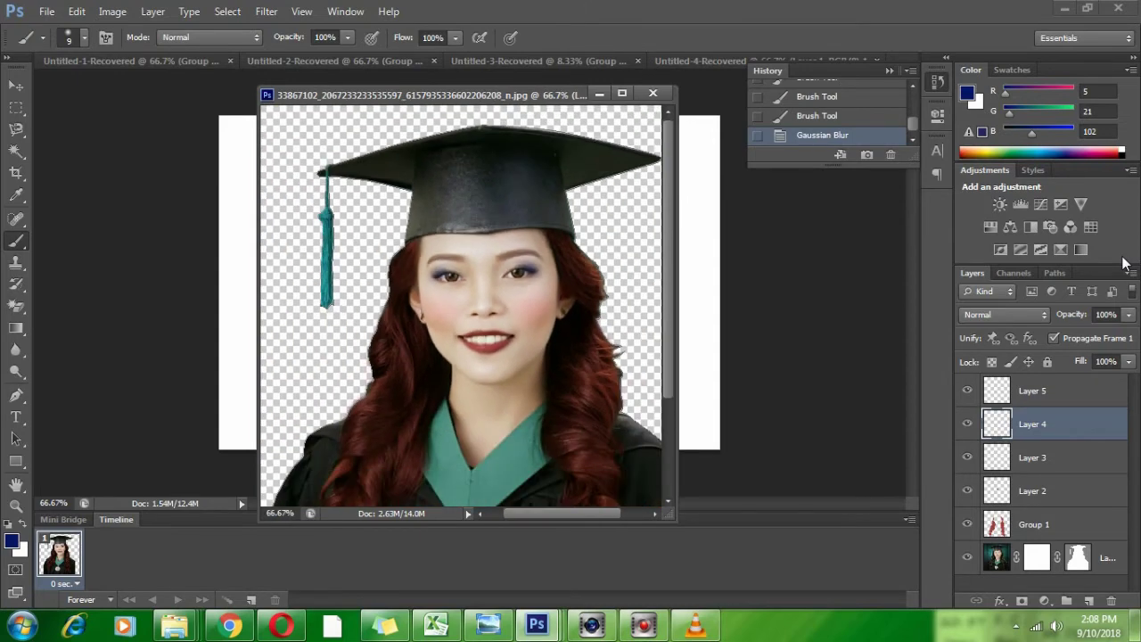
pyautogui.hotkey('ctrl', '-')
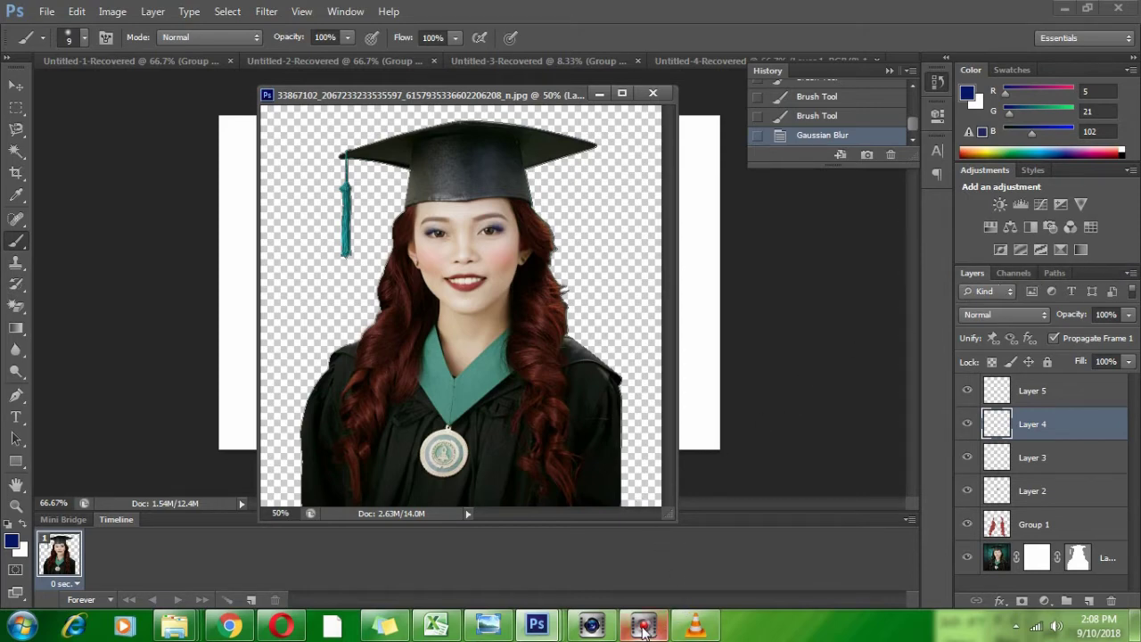
# Recolour the hair in Group 1 using Hue/Saturation with Colorize on, hue 33 and saturation 69
pyautogui.moveTo(643, 626)
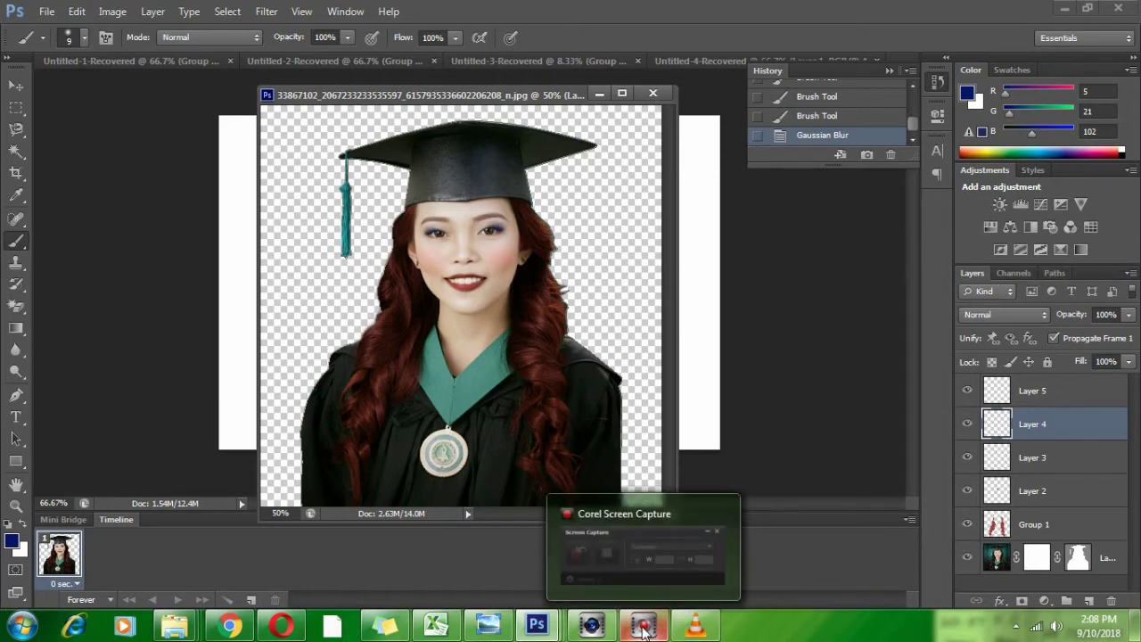
pyautogui.click(993, 522)
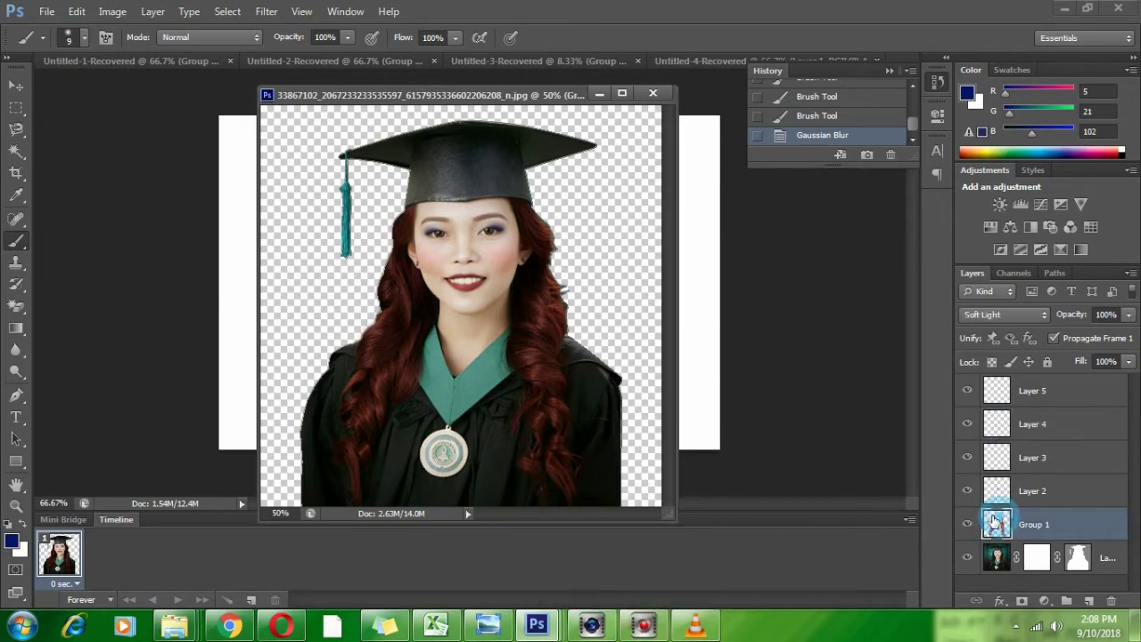
pyautogui.click(114, 13)
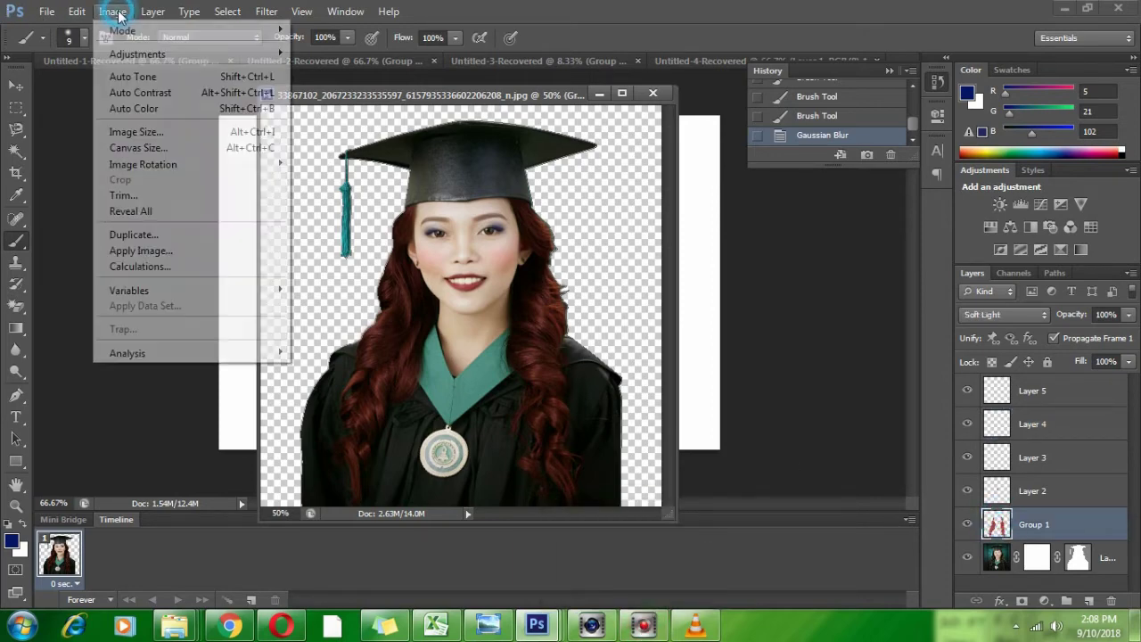
pyautogui.moveTo(199, 59)
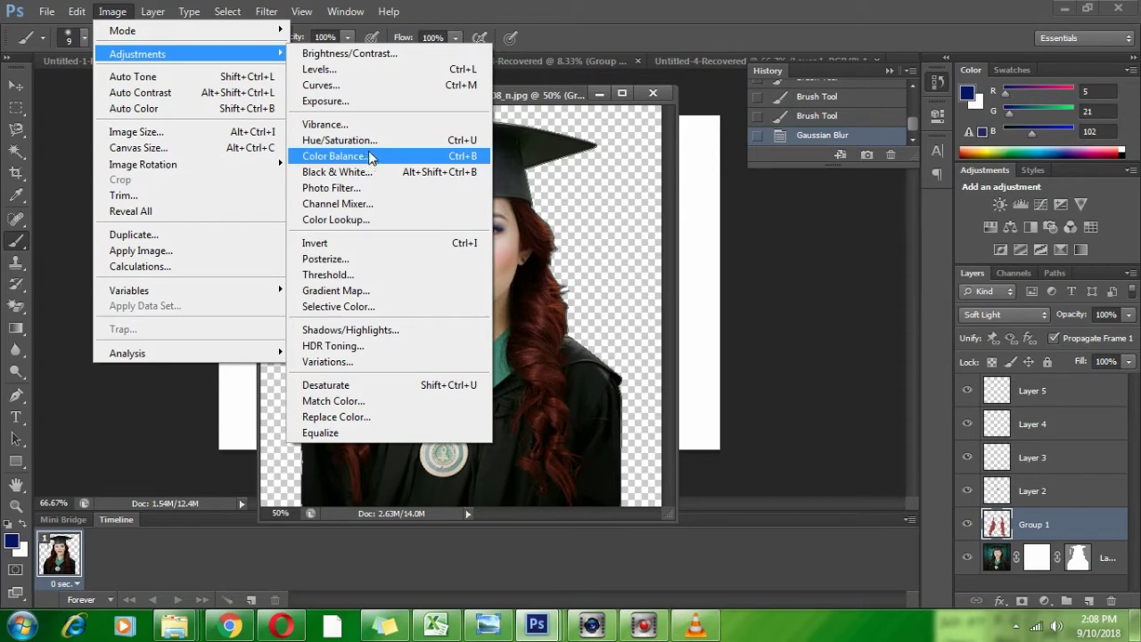
pyautogui.click(371, 143)
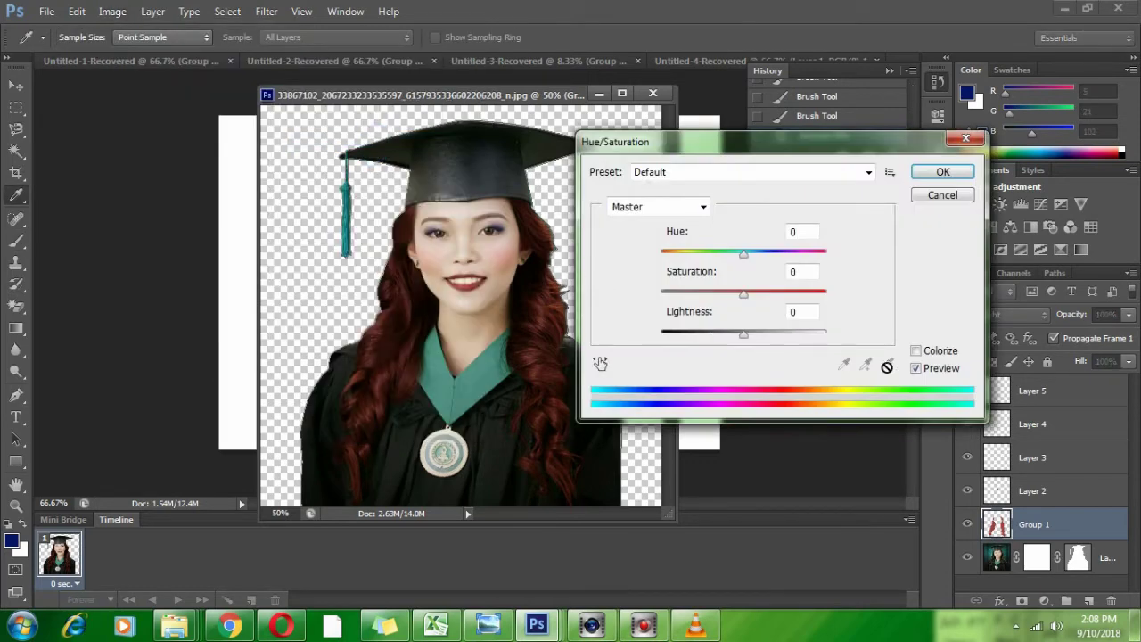
pyautogui.click(915, 351)
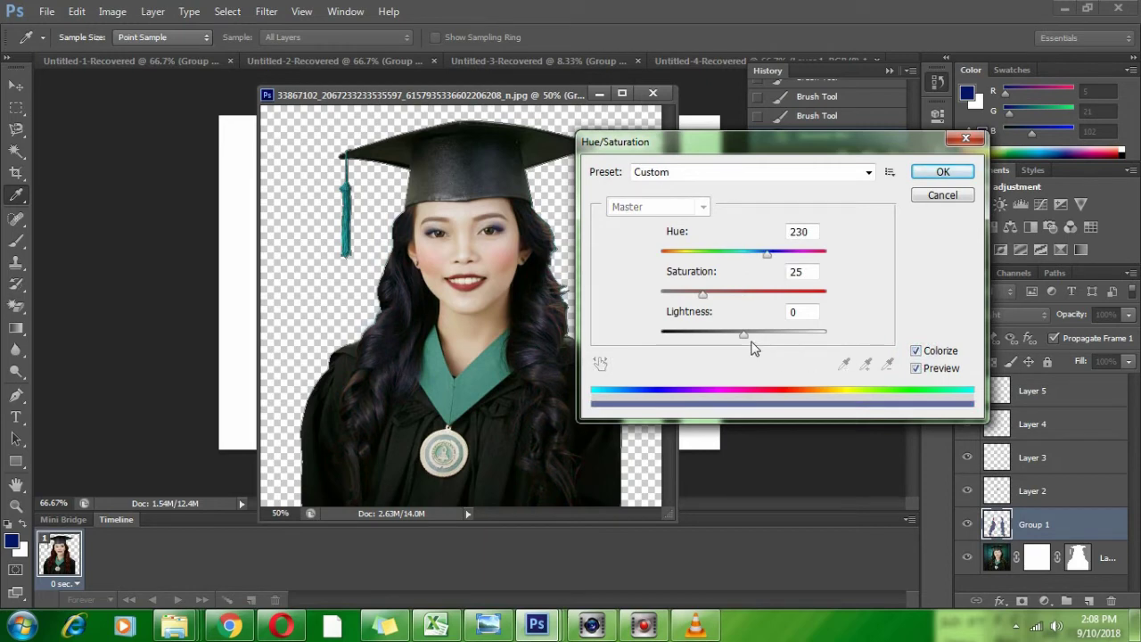
pyautogui.moveTo(708, 299); pyautogui.dragTo(777, 301)
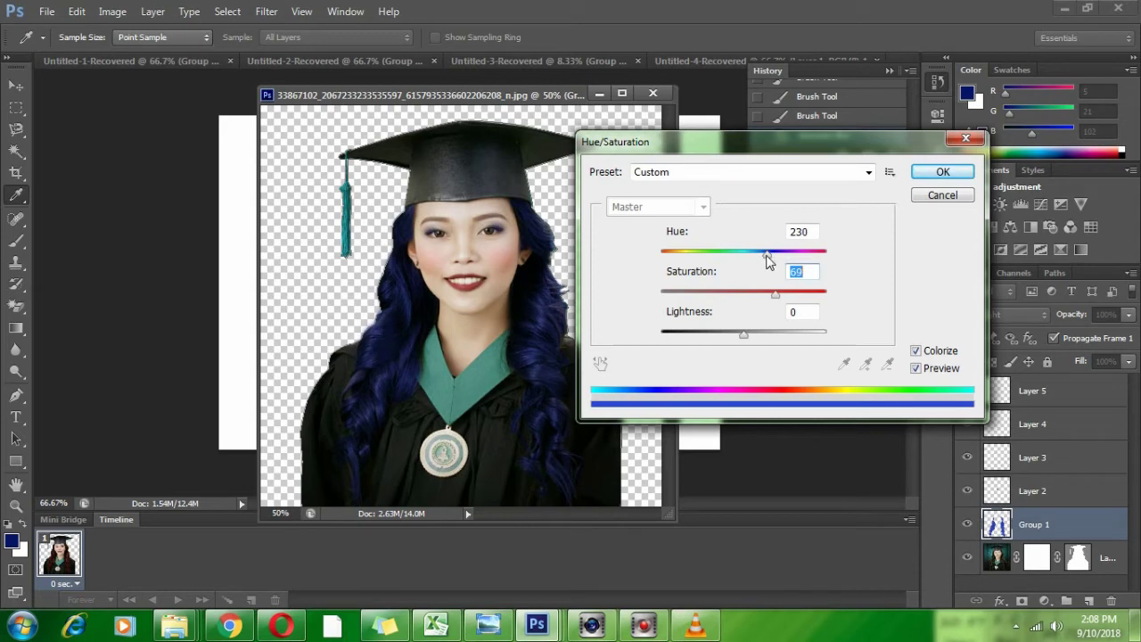
pyautogui.moveTo(773, 259); pyautogui.dragTo(678, 281)
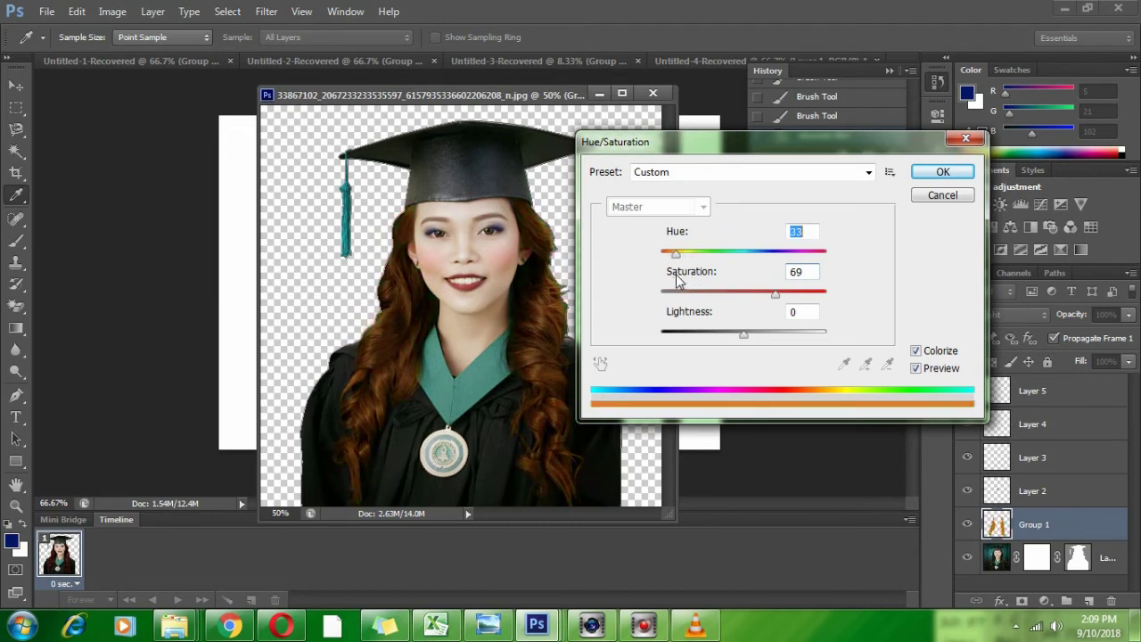
pyautogui.click(923, 174)
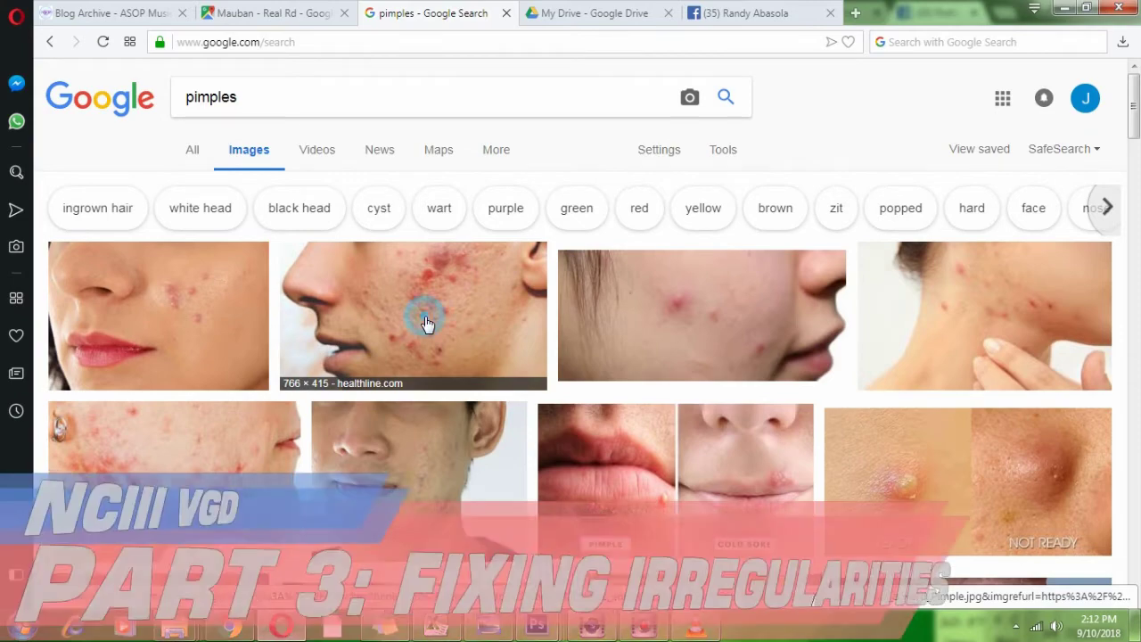
# Open the "How to Treat a Hard Pimple" image from the pimples search results and copy it
pyautogui.click(427, 323)
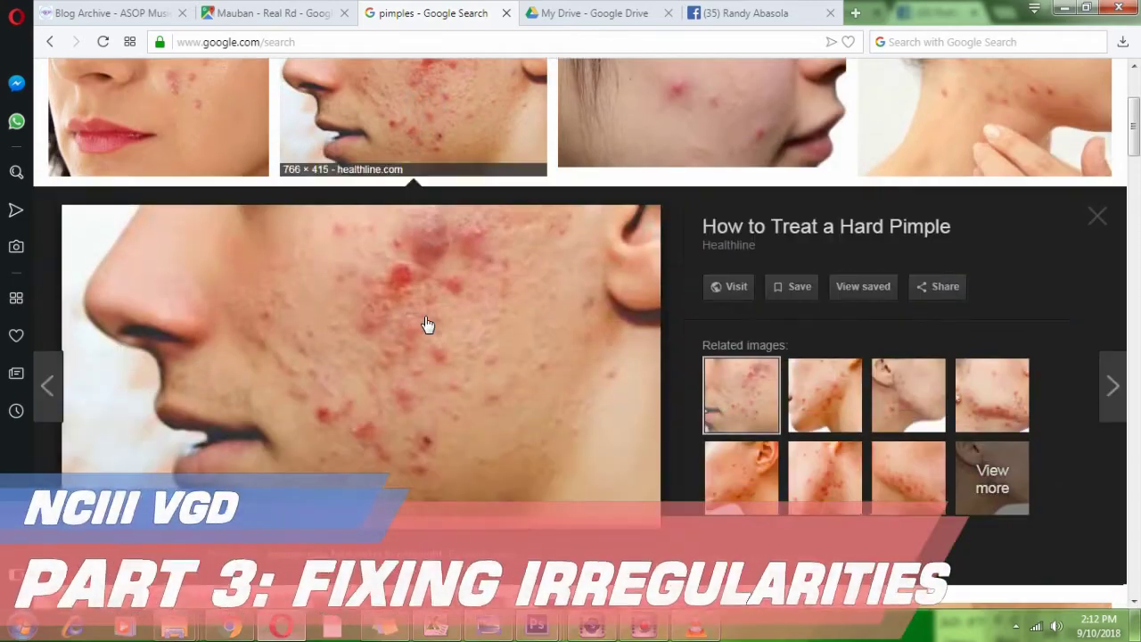
pyautogui.rightClick(398, 379)
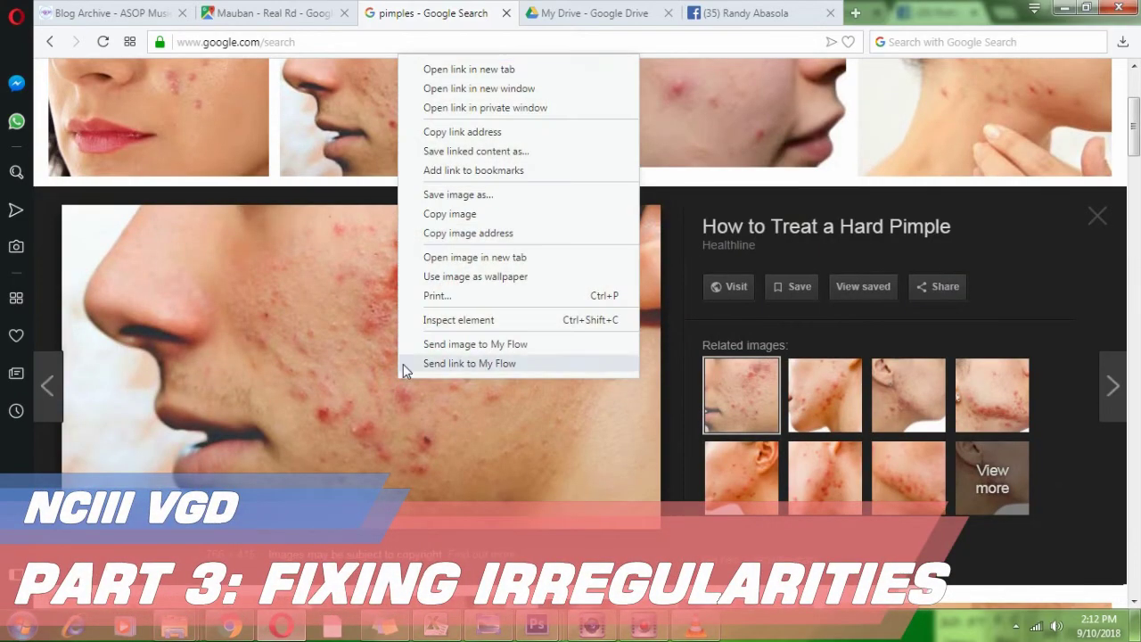
pyautogui.click(465, 215)
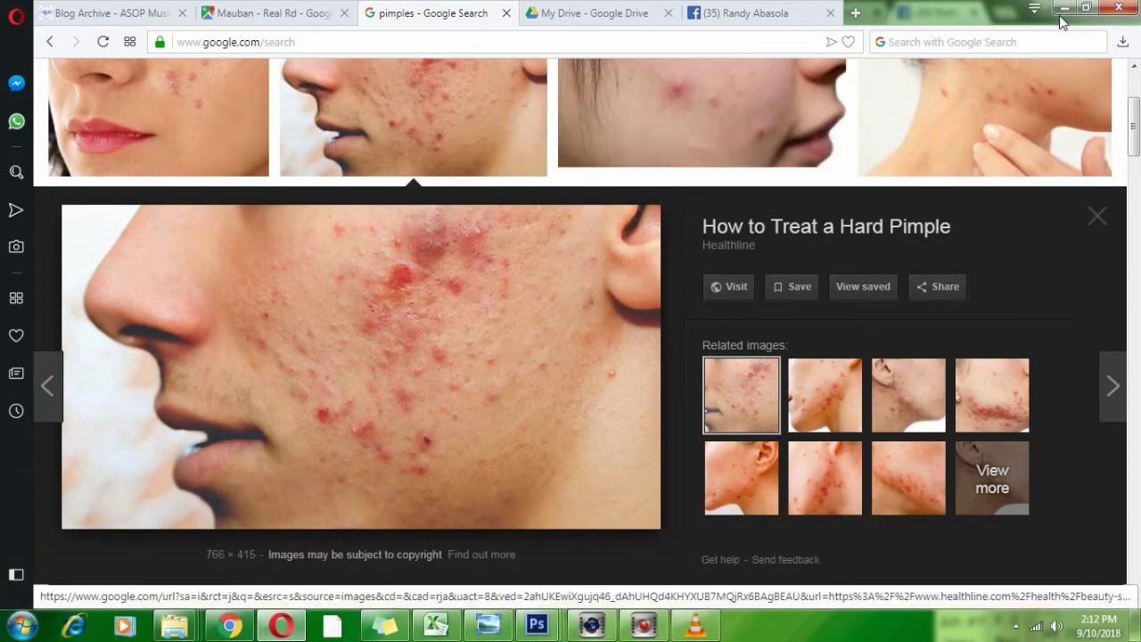
# Switch to Photoshop, create a 766 x 415 pixel document from the Clipboard preset, and paste the copied face image
pyautogui.click(1061, 13)
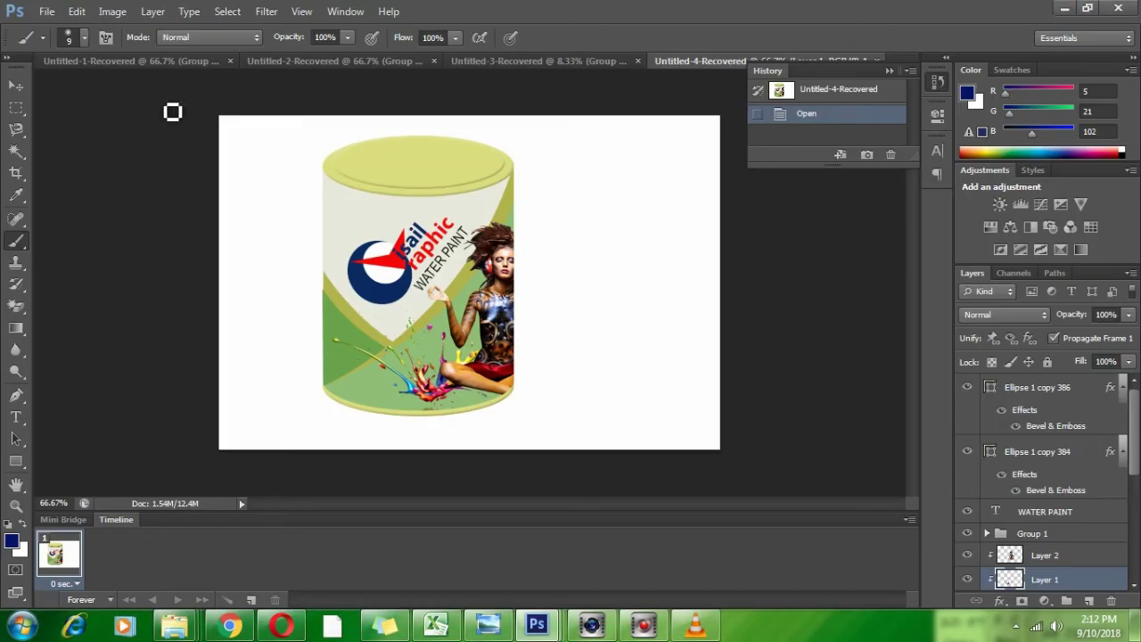
pyautogui.click(47, 11)
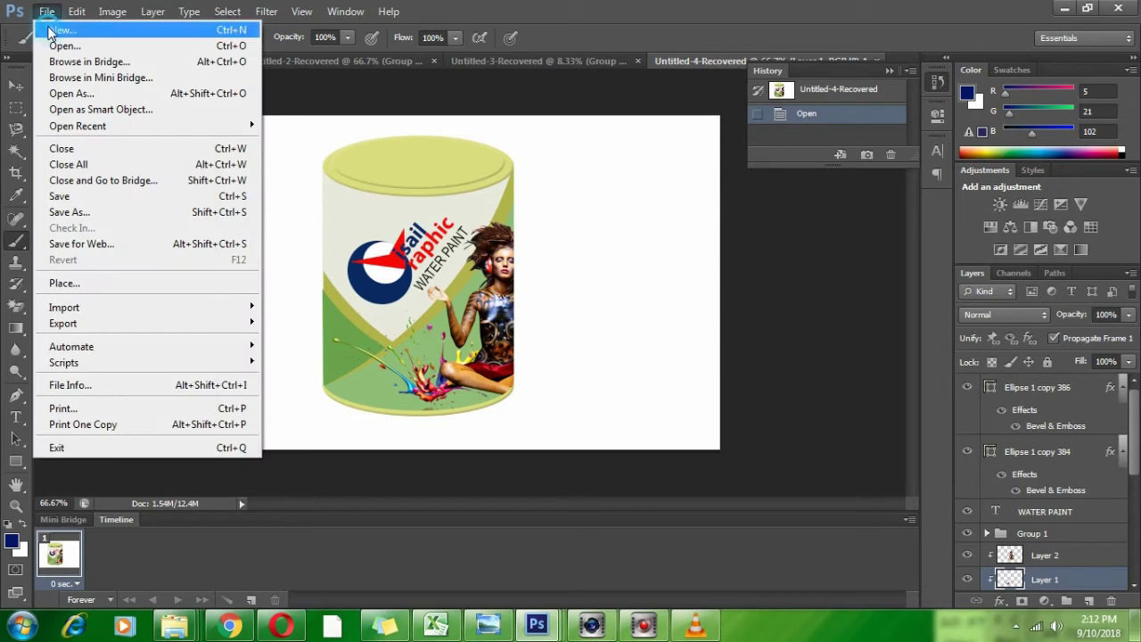
pyautogui.click(59, 30)
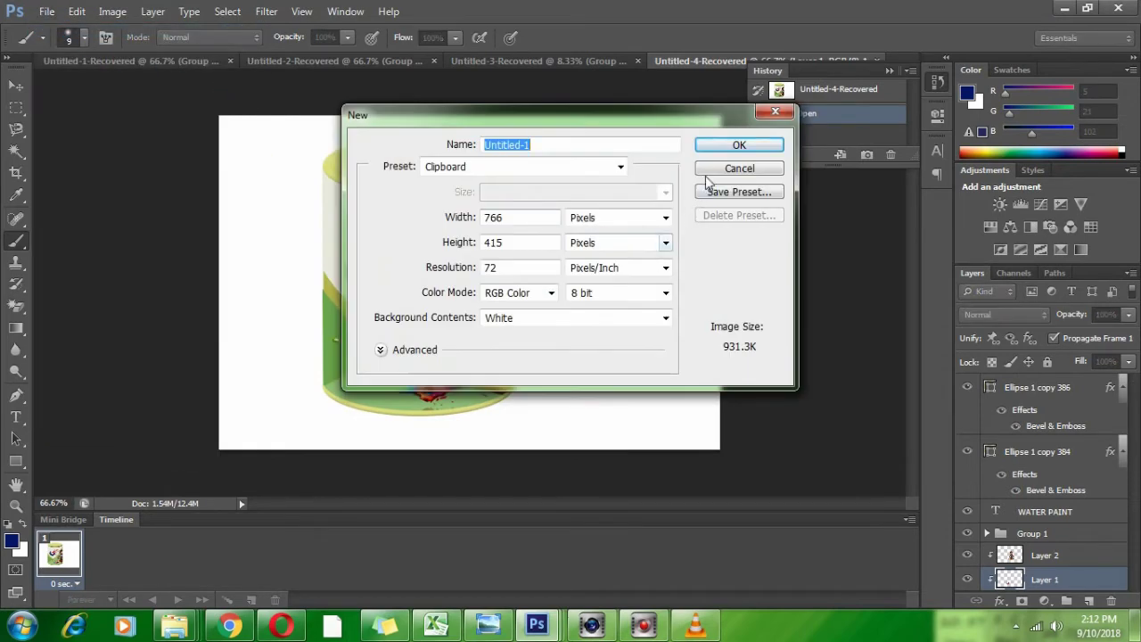
pyautogui.click(727, 147)
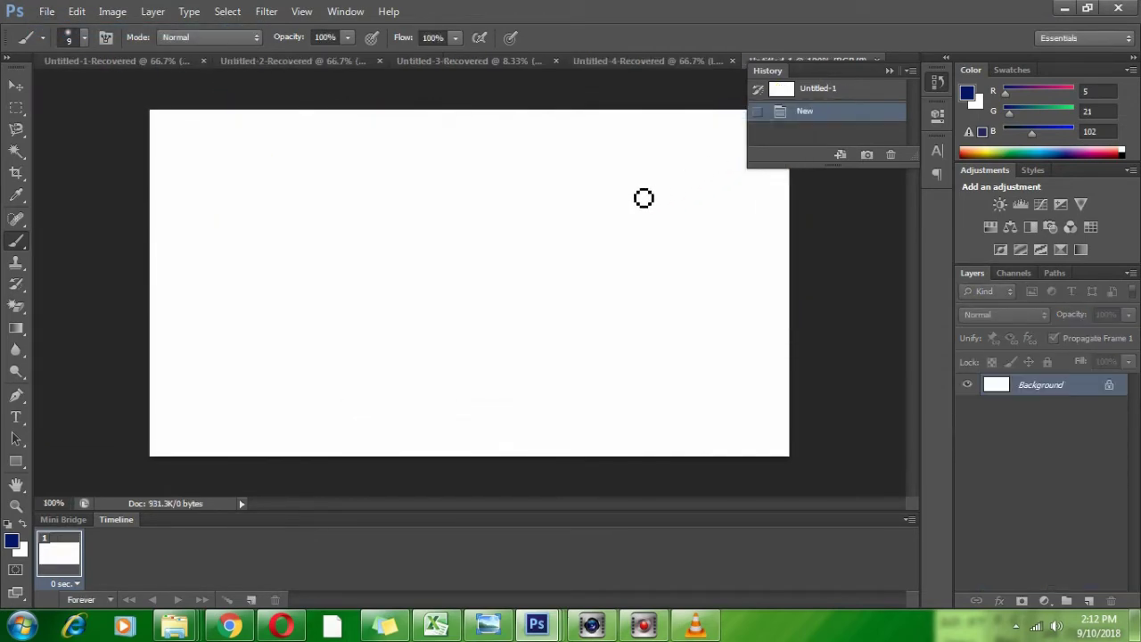
pyautogui.hotkey('ctrl', 'v')
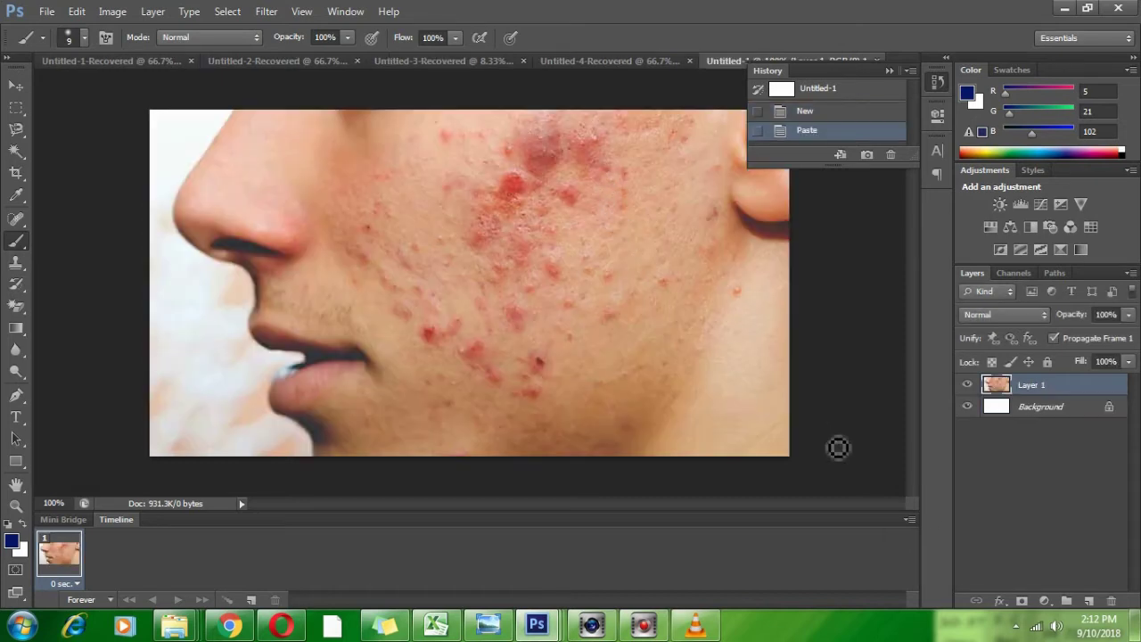
# Duplicate the pasted face layer, Layer 1, keeping the default copy name
pyautogui.rightClick(1030, 385)
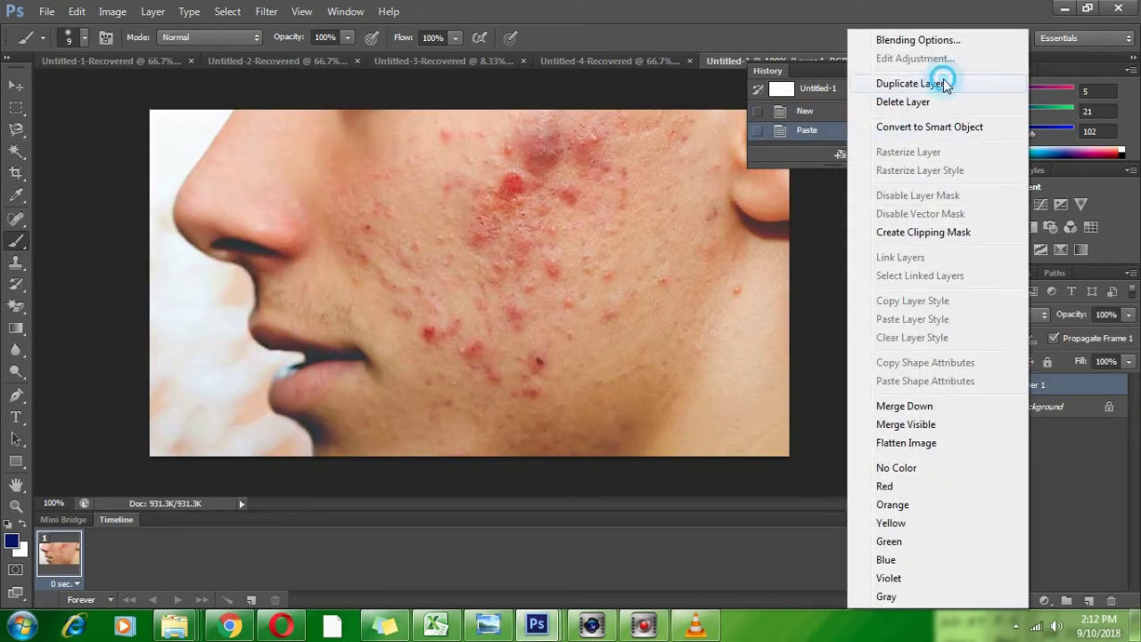
pyautogui.click(909, 83)
pyautogui.click(723, 185)
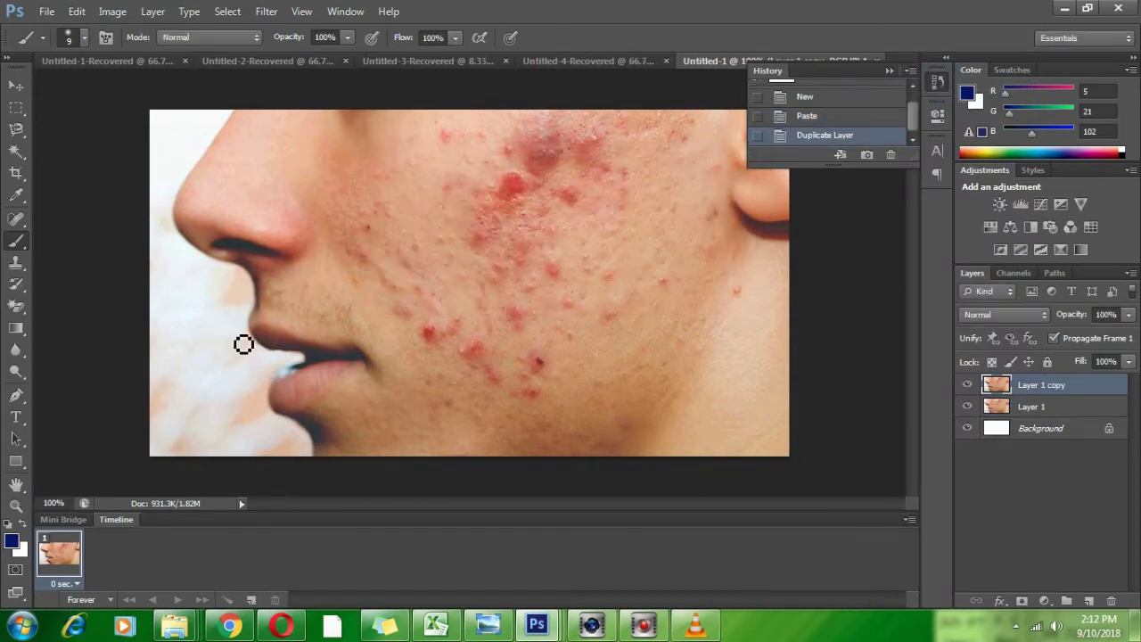
# Remove the dark pimple and the red marks below it on the lower cheek using the Spot Healing Brush at size 50
pyautogui.click(19, 218)
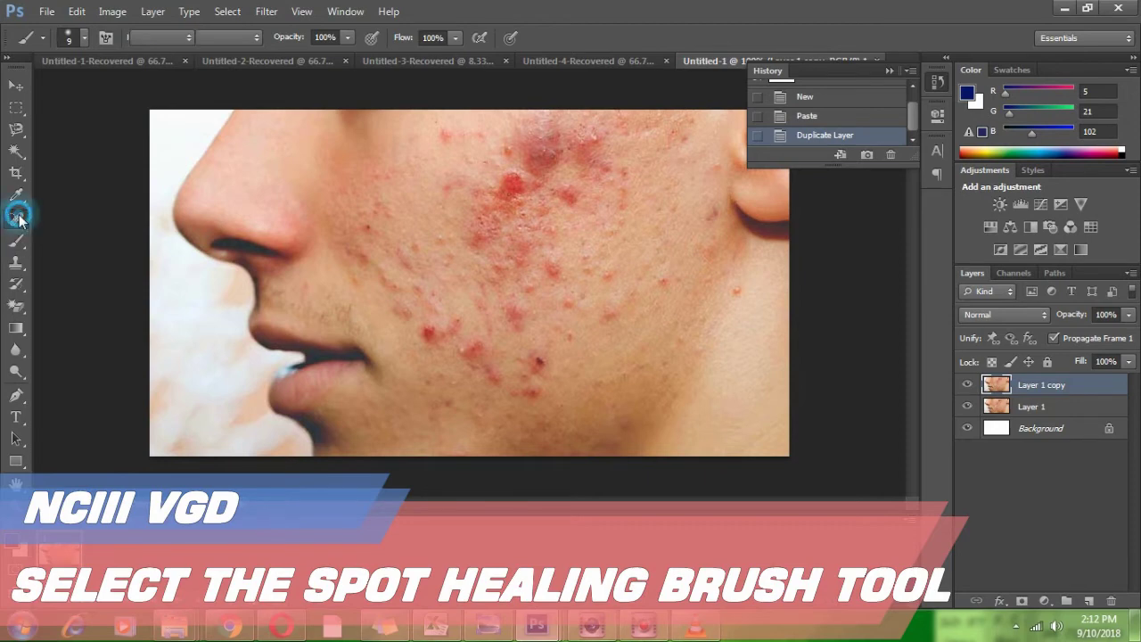
pyautogui.moveTo(19, 219); pyautogui.dragTo(57, 219)
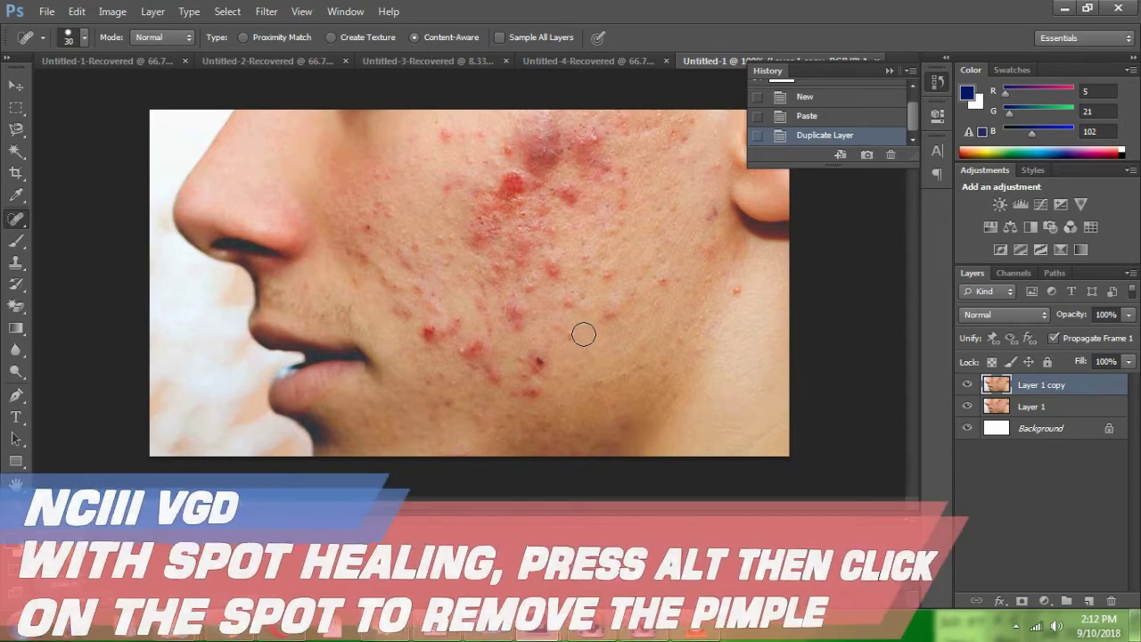
pyautogui.press(']')
pyautogui.press(']')
pyautogui.press(']')
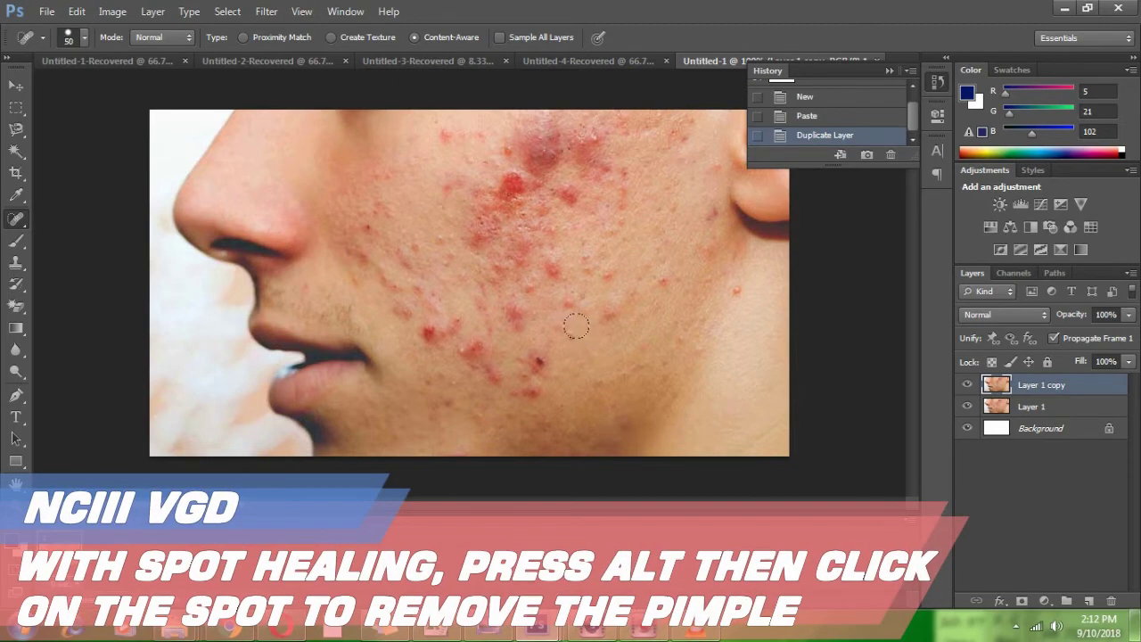
pyautogui.keyDown('alt'); pyautogui.click(565, 375); pyautogui.keyUp('alt')
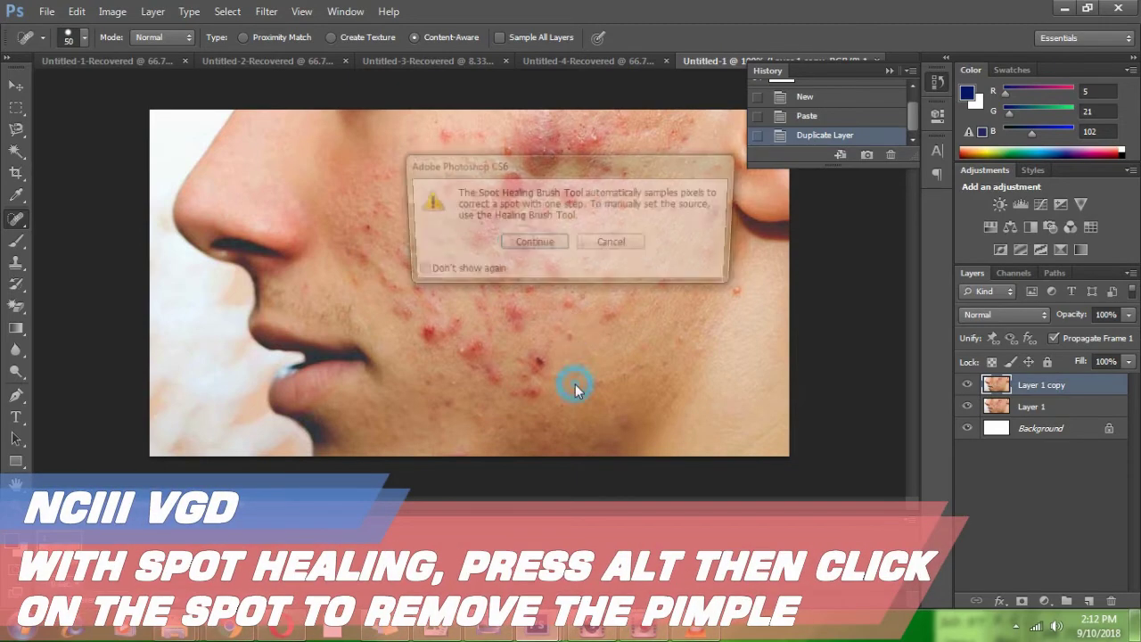
pyautogui.click(533, 245)
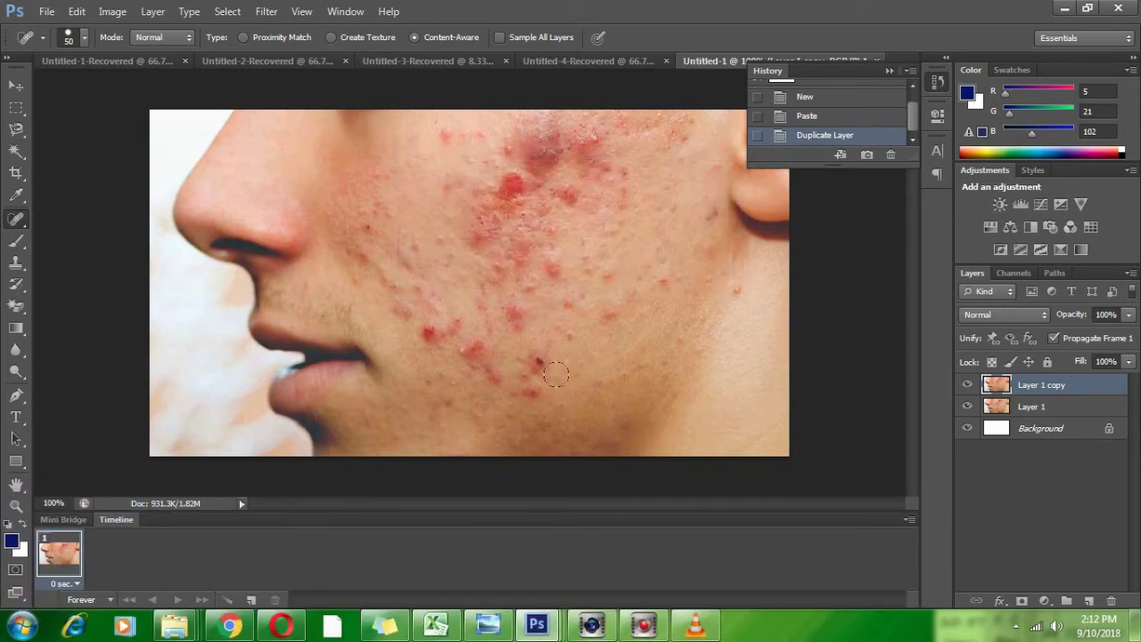
pyautogui.moveTo(541, 366); pyautogui.dragTo(540, 363)
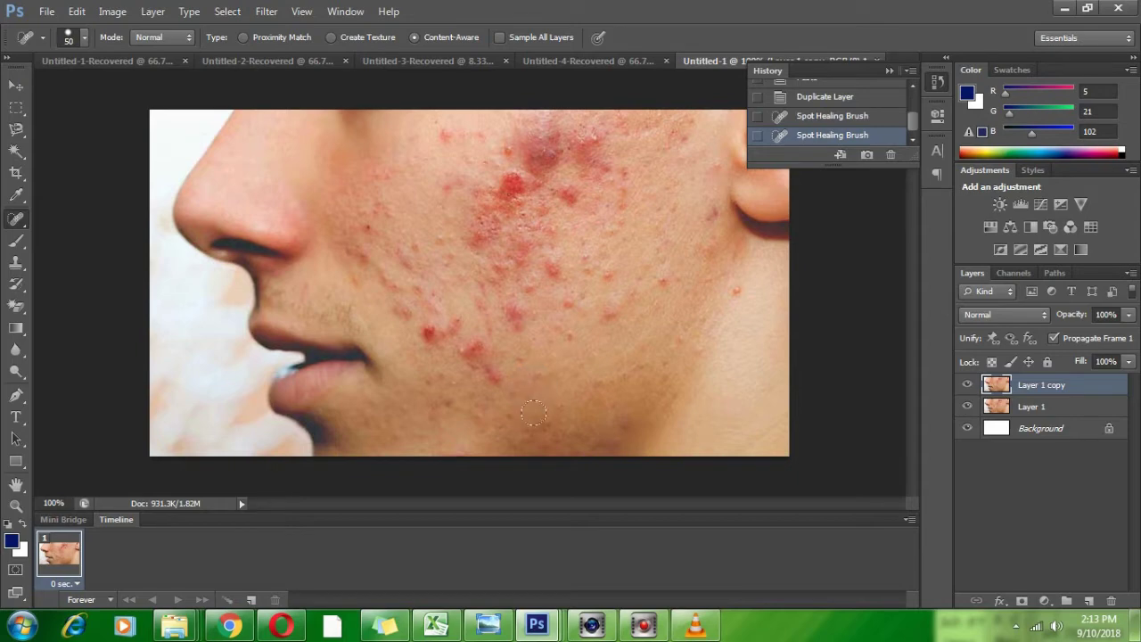
pyautogui.click(538, 416)
pyautogui.click(541, 378)
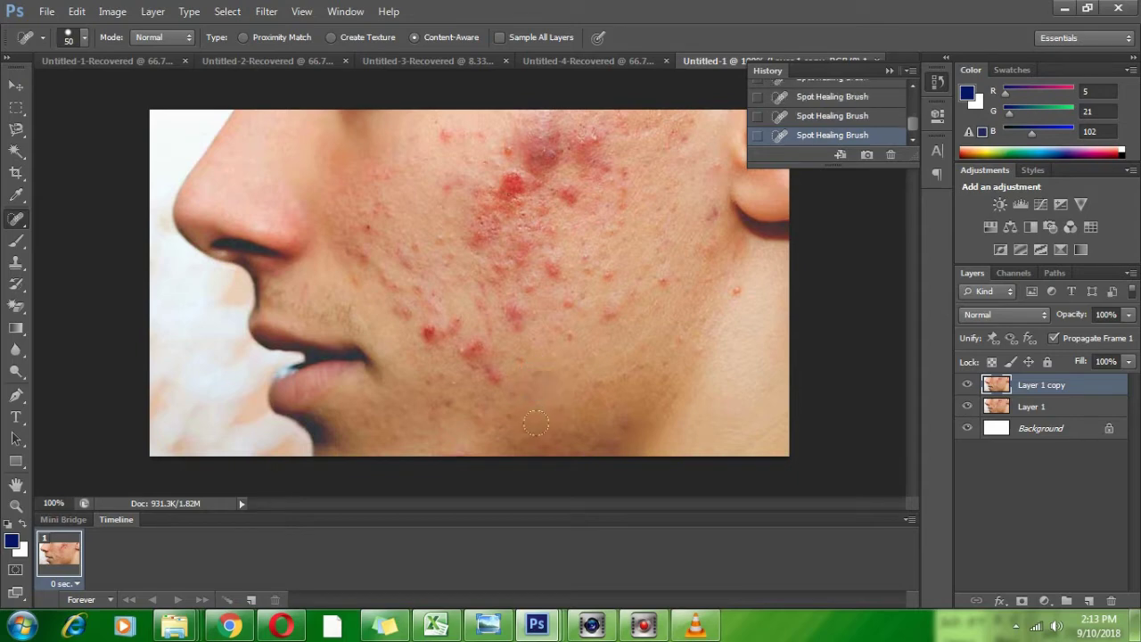
pyautogui.click(533, 388)
# Spot-heal the red pimple cluster and small blemishes between the lower cheek and the chin
pyautogui.click(496, 380)
pyautogui.click(480, 361)
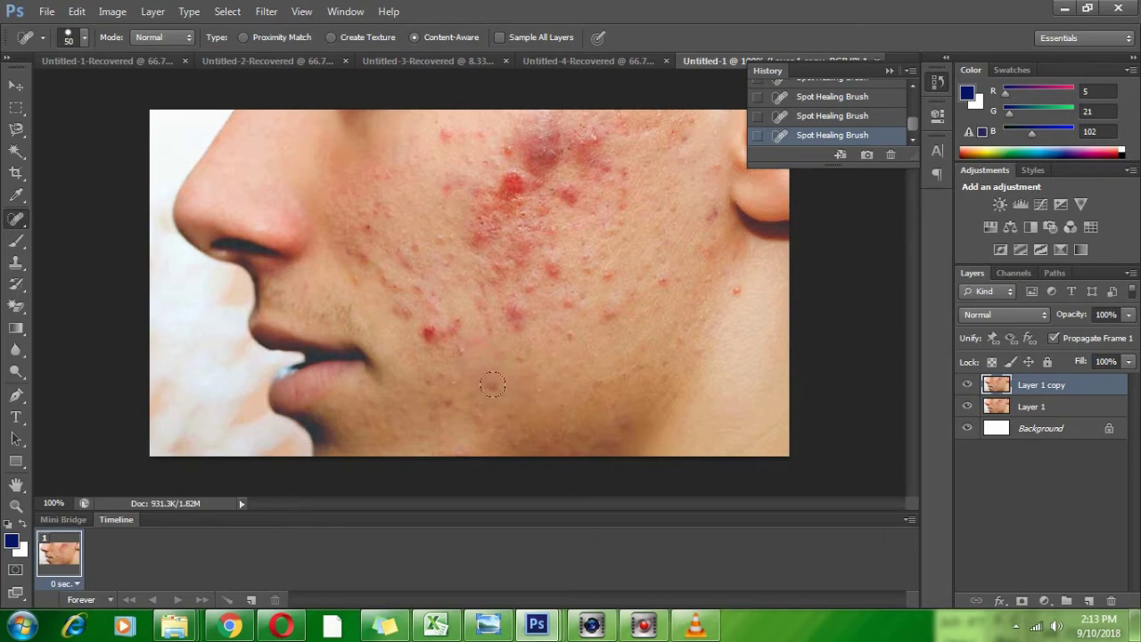
pyautogui.click(492, 384)
pyautogui.click(507, 362)
pyautogui.click(471, 343)
pyautogui.click(470, 388)
pyautogui.click(492, 418)
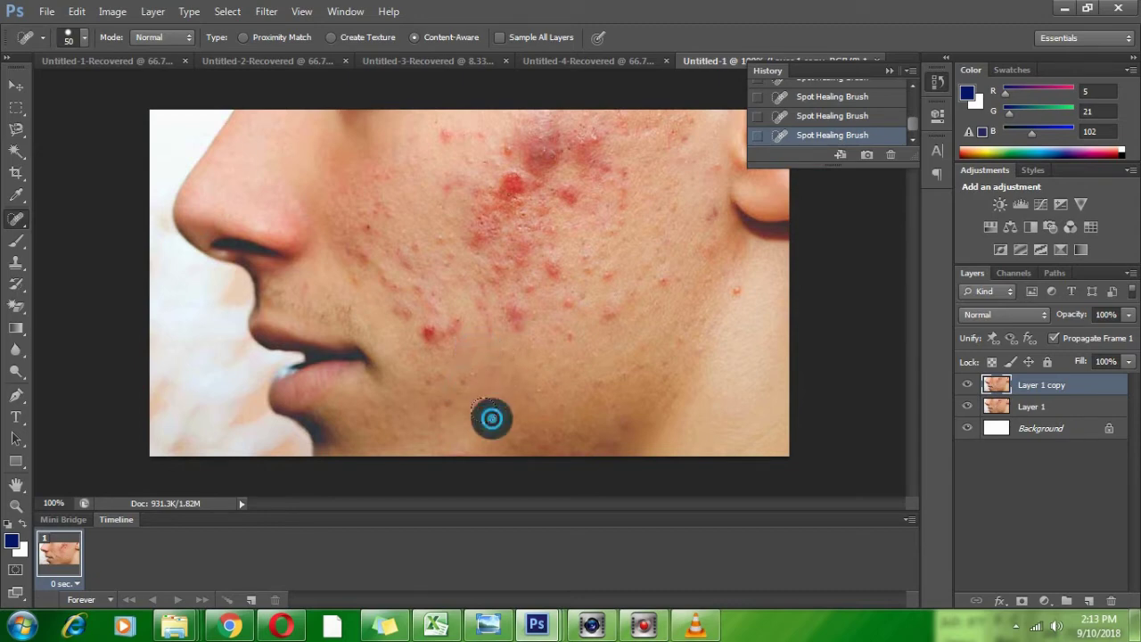
pyautogui.click(450, 402)
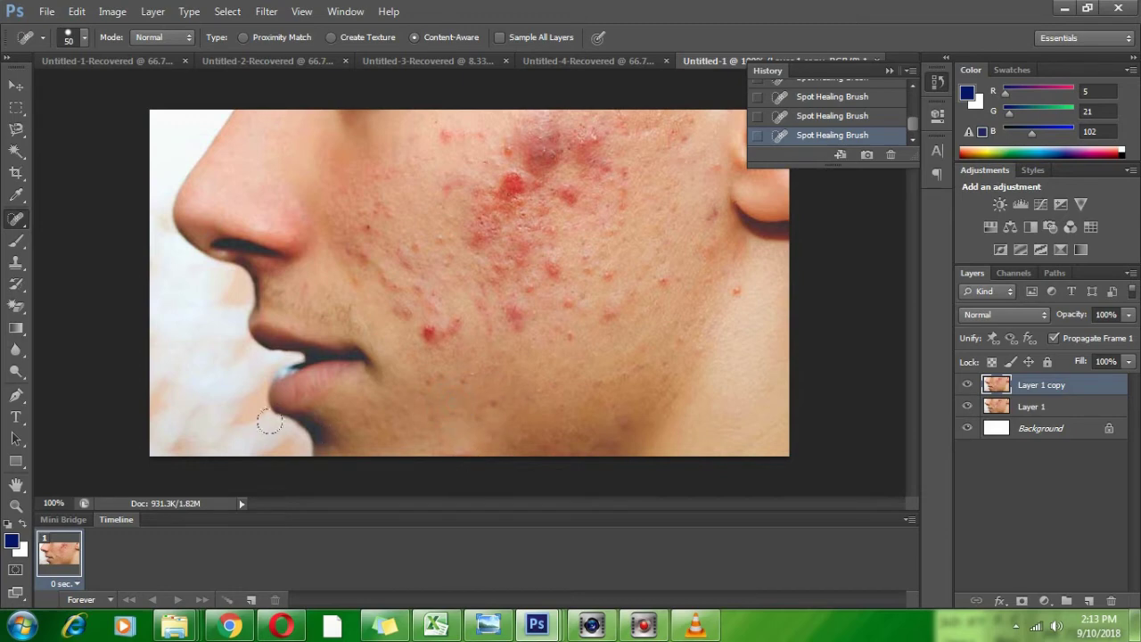
# Use the Healing Brush to cover the bright red pimple near the mouth corner and the blemishes just above it
pyautogui.rightClick(24, 223)
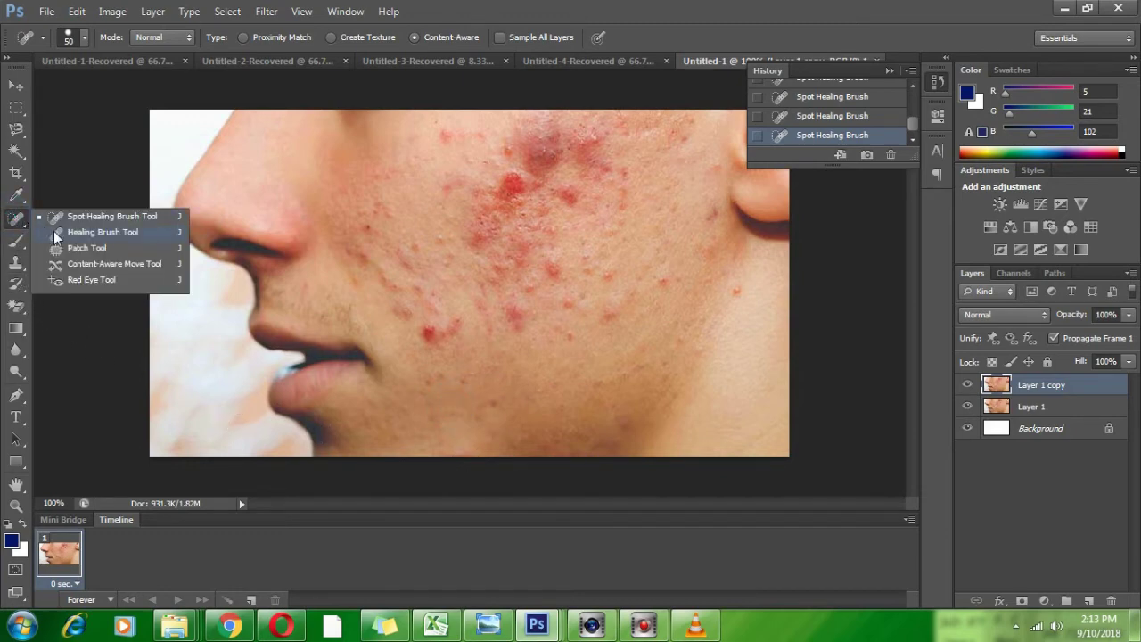
pyautogui.click(89, 232)
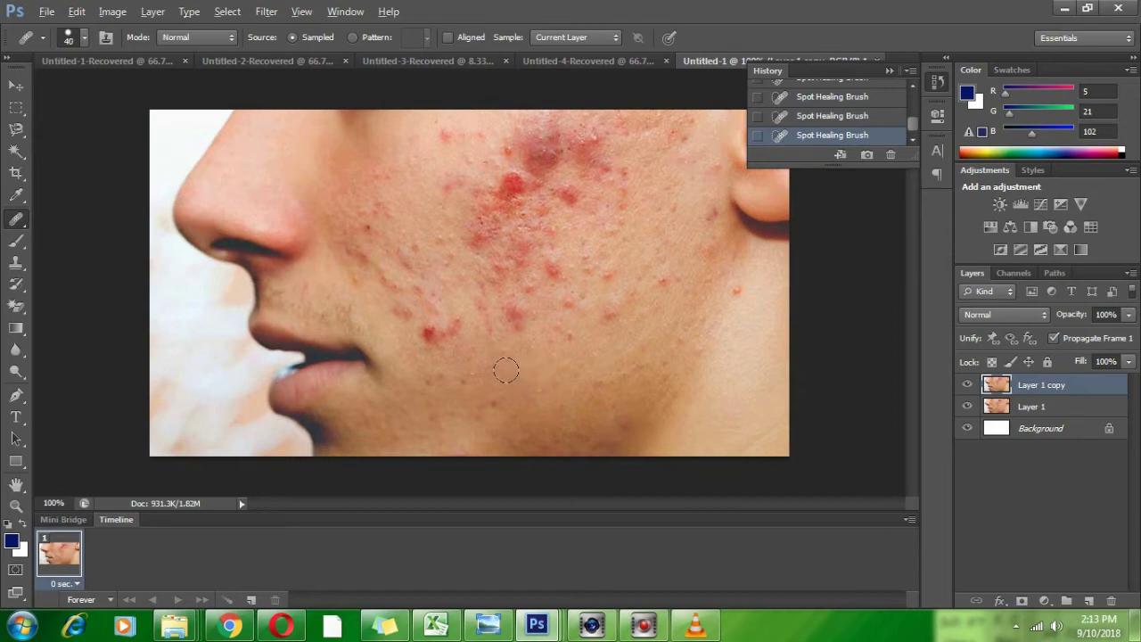
pyautogui.click(433, 330)
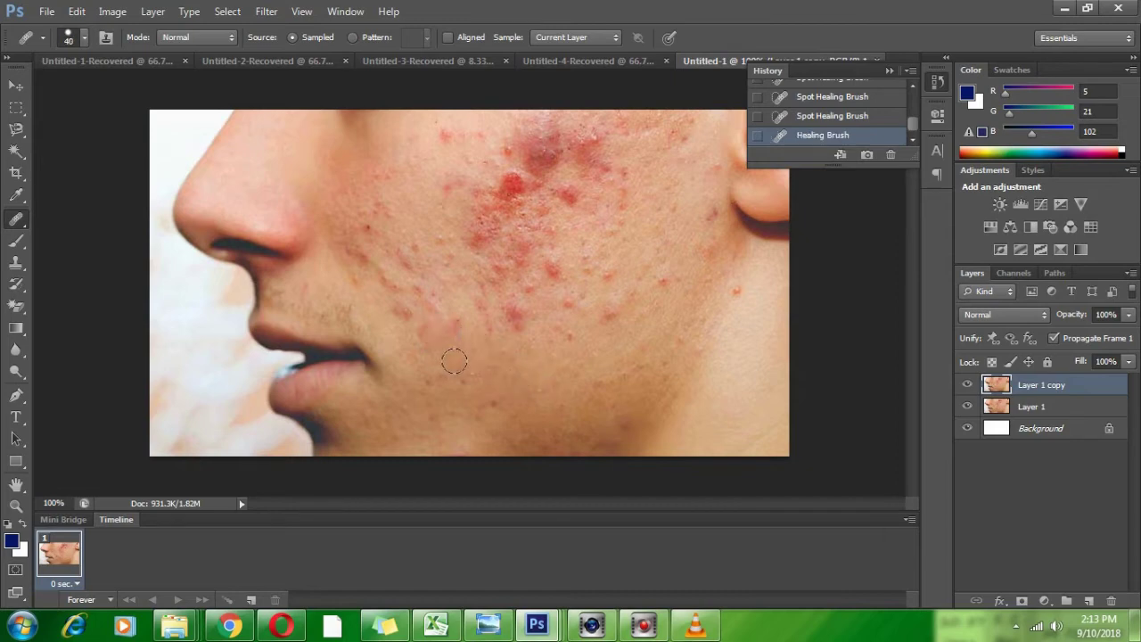
pyautogui.click(458, 326)
pyautogui.click(449, 312)
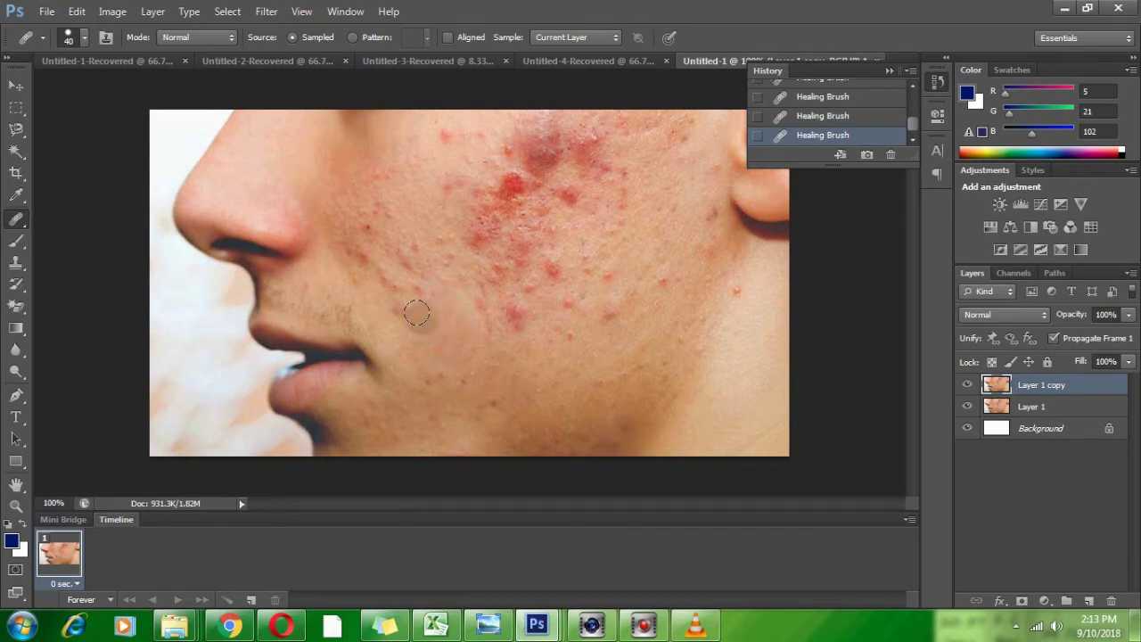
pyautogui.click(418, 285)
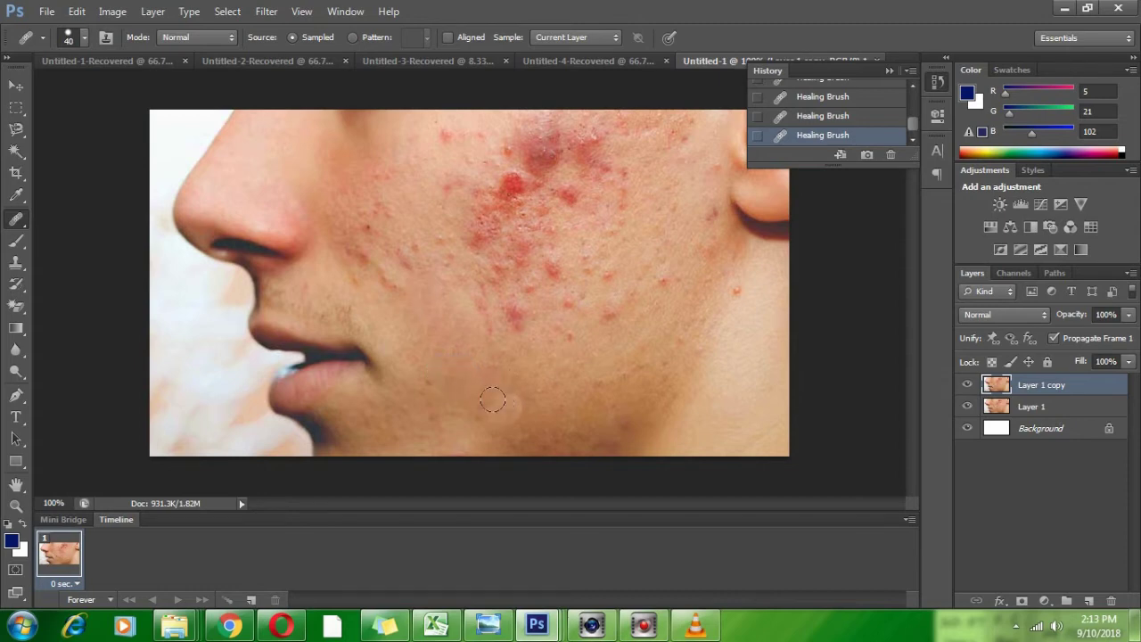
# Use the Healing Brush with clean lower-cheek skin as the source to cover the red pimple below the main cluster and the blemishes beside it
pyautogui.rightClick(17, 219)
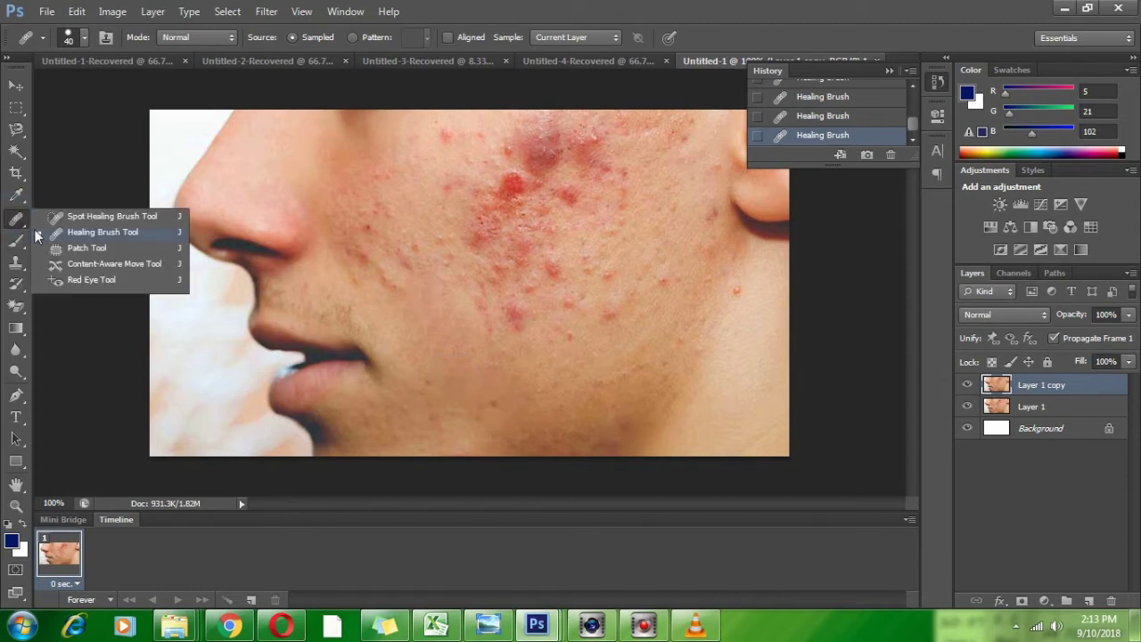
pyautogui.click(82, 237)
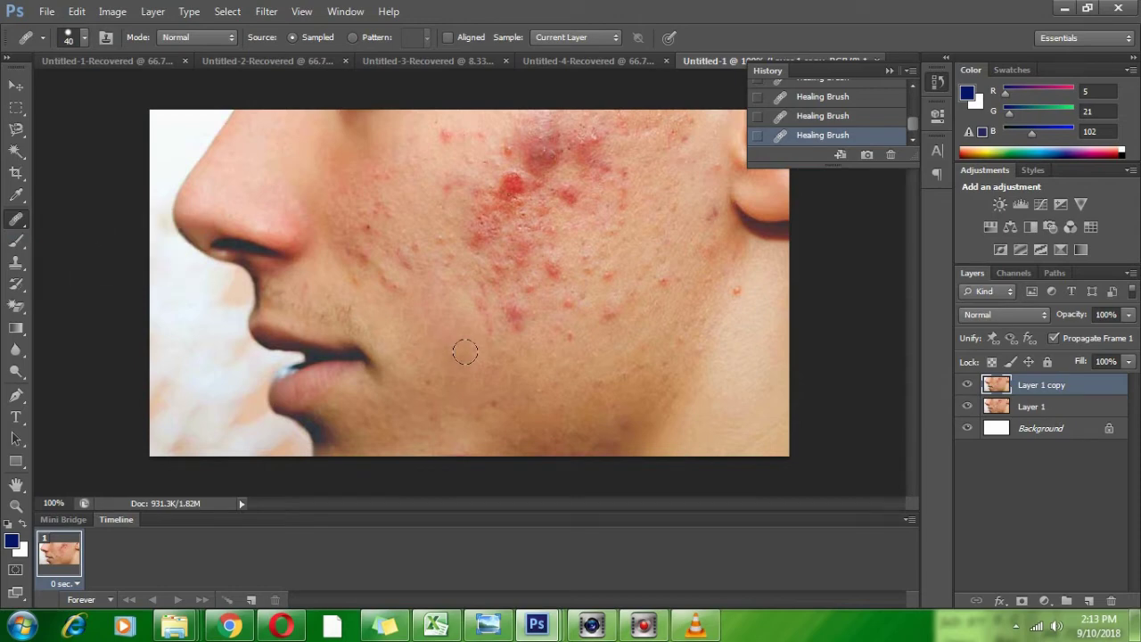
pyautogui.keyDown('alt'); pyautogui.click(520, 374); pyautogui.keyUp('alt')
pyautogui.click(514, 314)
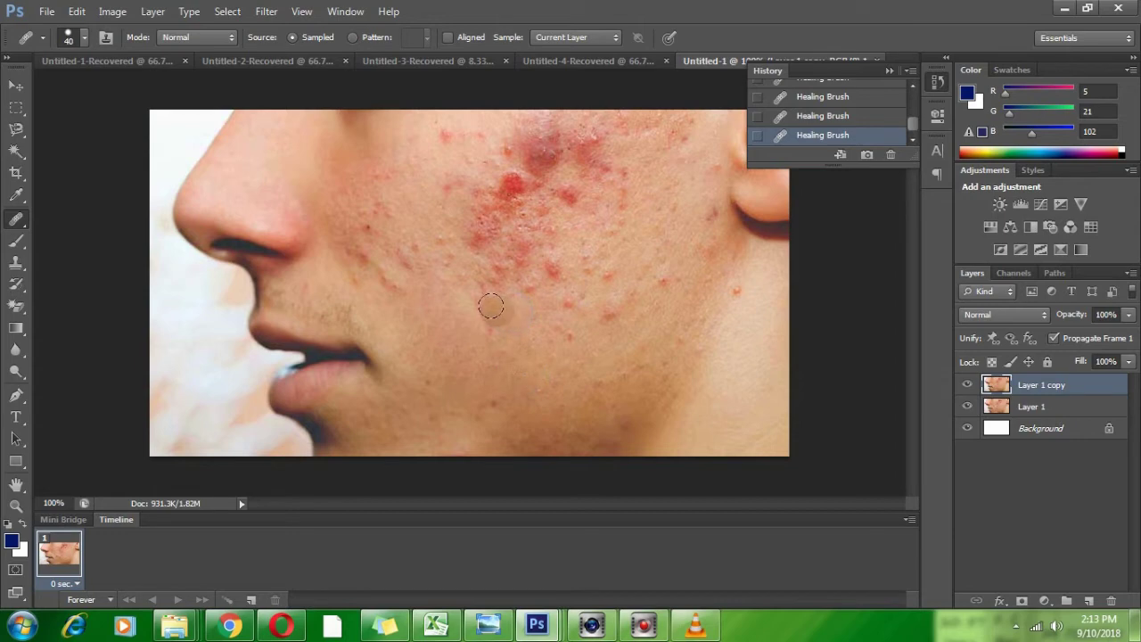
pyautogui.click(475, 303)
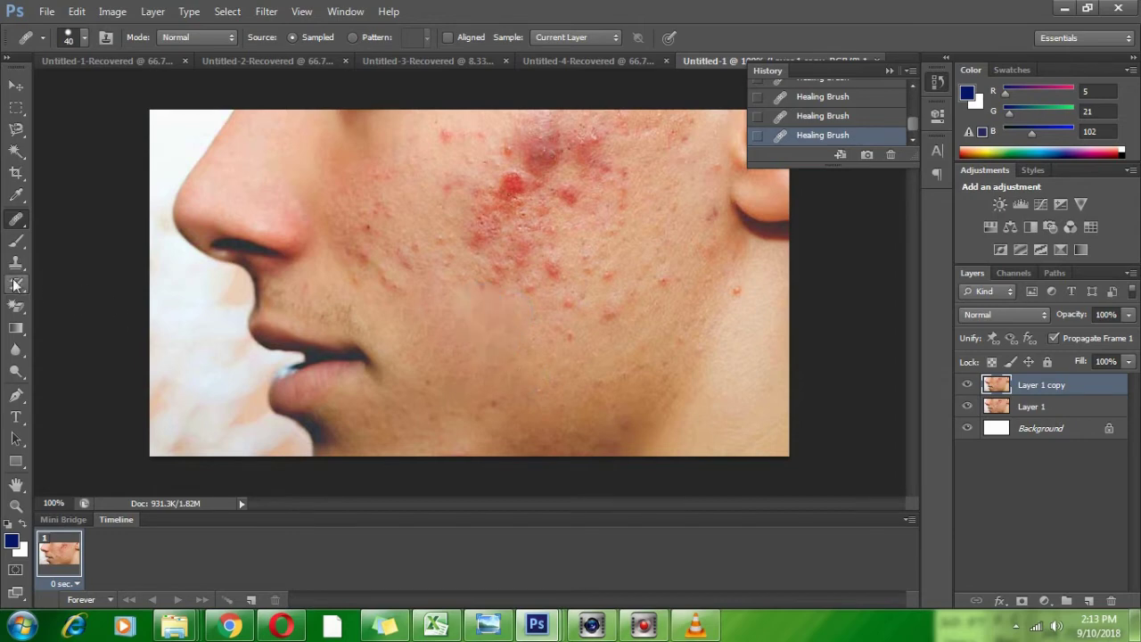
# Remove the small red spots on the mid-cheek below the main pimple cluster using the Spot Healing Brush at size 50
pyautogui.rightClick(25, 221)
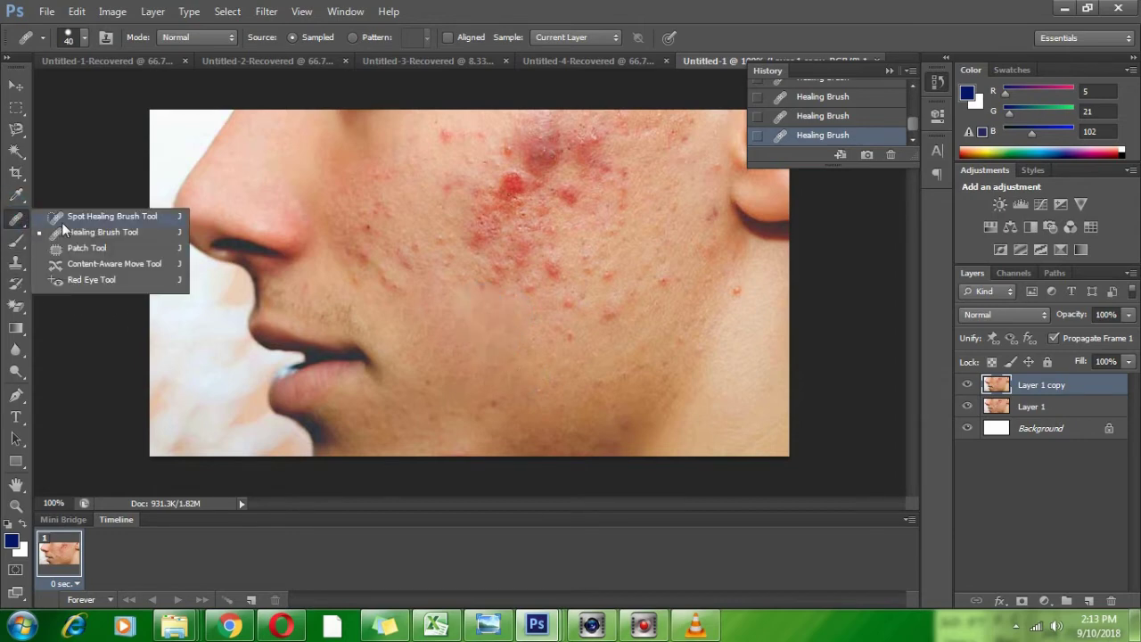
pyautogui.click(64, 218)
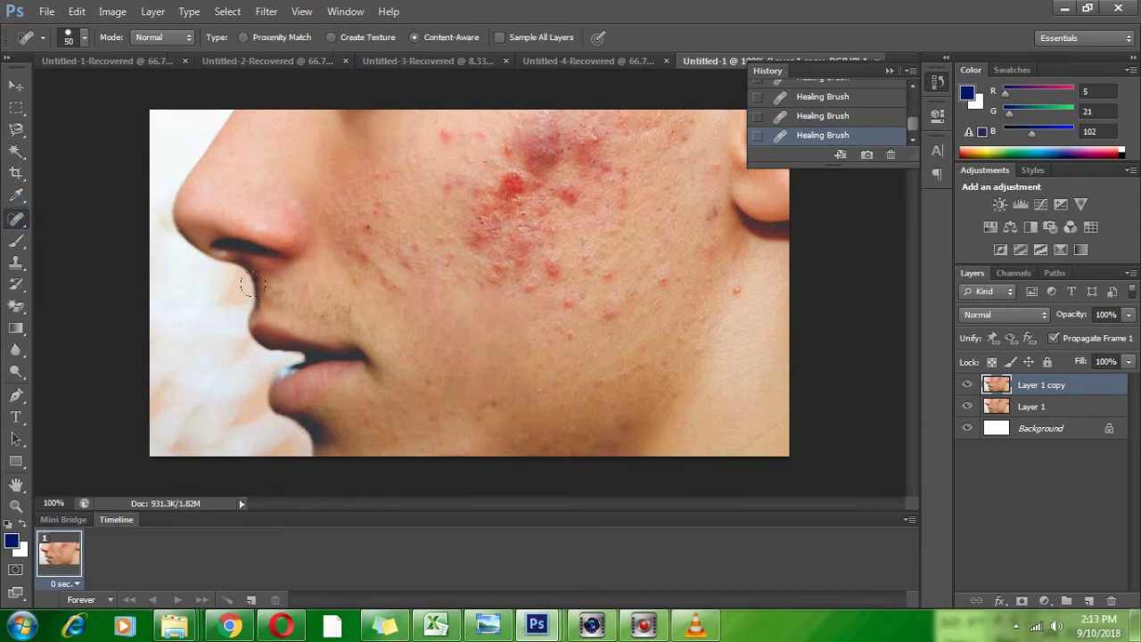
pyautogui.click(545, 336)
pyautogui.click(563, 314)
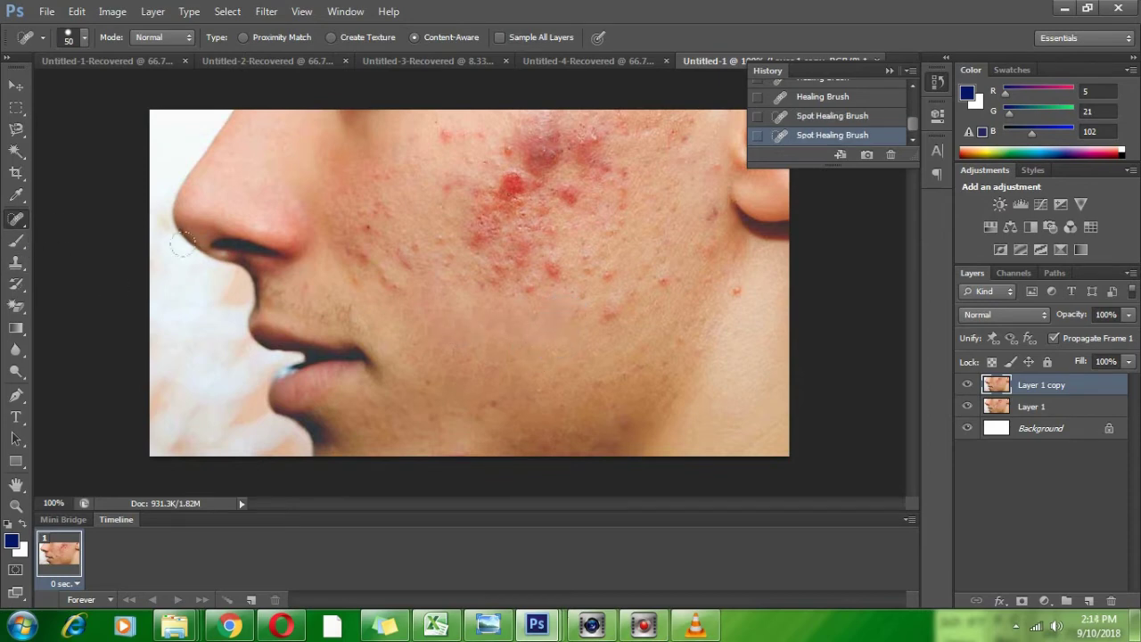
pyautogui.click(545, 336)
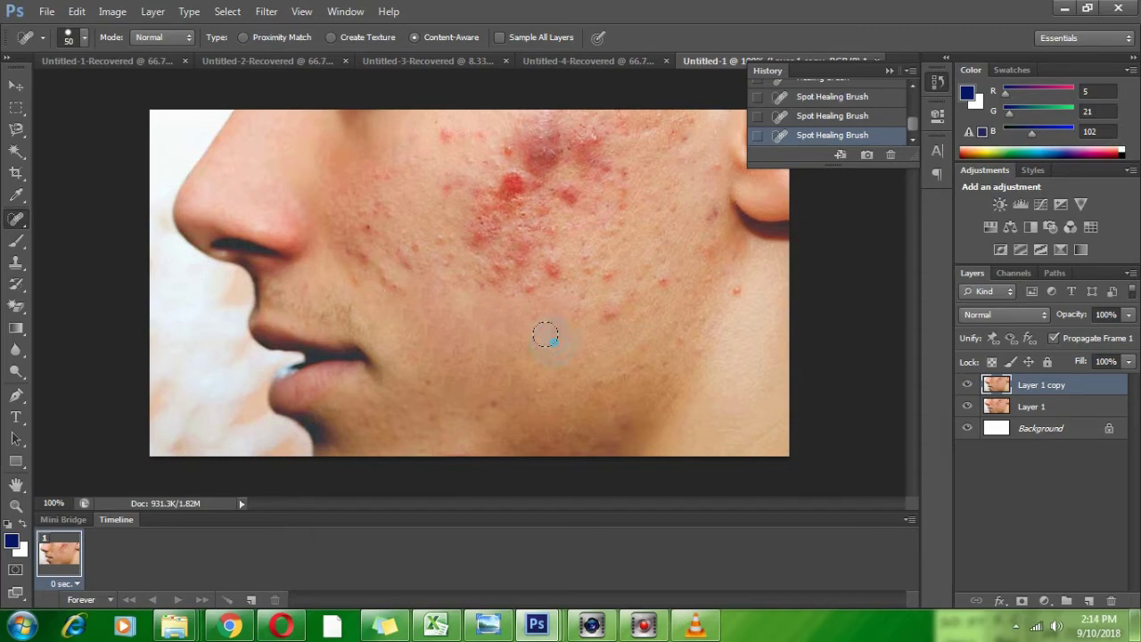
# Spot-heal the scattered pimples on the ear side of the mid-cheek and the remaining small marks on the lower cheek
pyautogui.click(591, 322)
pyautogui.click(602, 301)
pyautogui.click(597, 276)
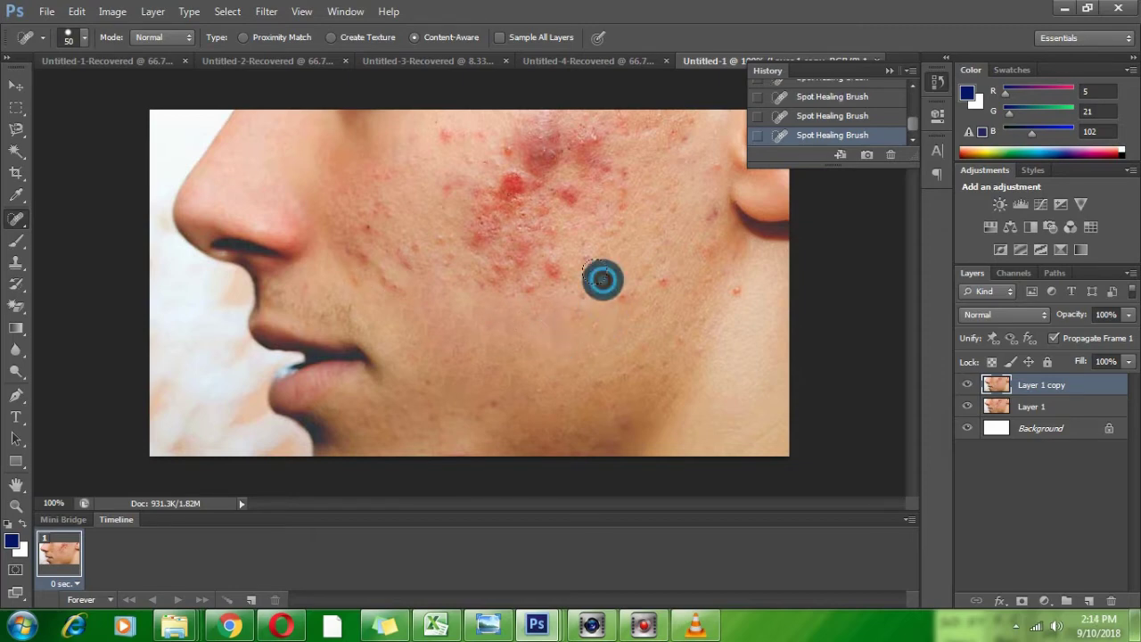
pyautogui.click(613, 296)
pyautogui.click(578, 309)
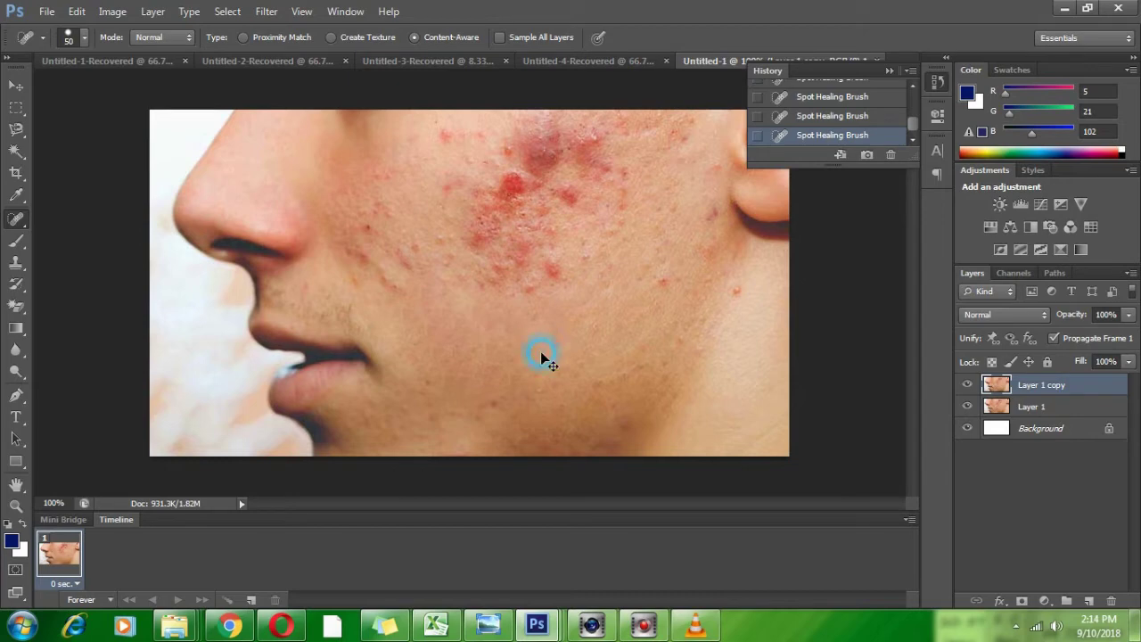
pyautogui.click(532, 344)
pyautogui.click(532, 344)
pyautogui.click(532, 344)
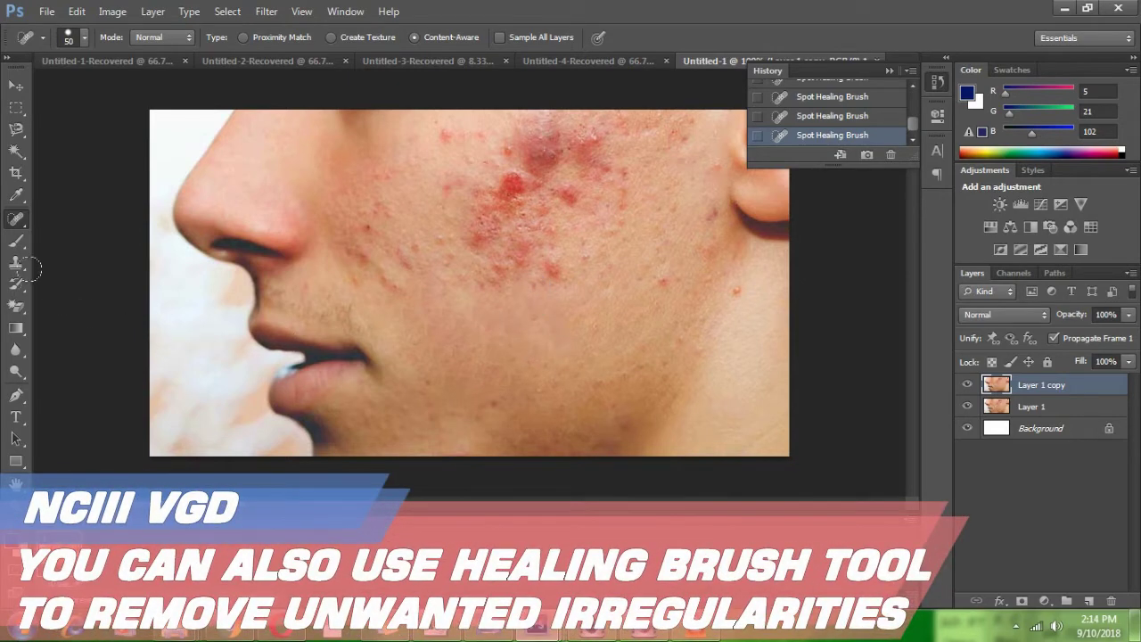
# Cover the red pimples along the lower edge of the main cluster with the Healing Brush at size 40
pyautogui.rightClick(16, 219)
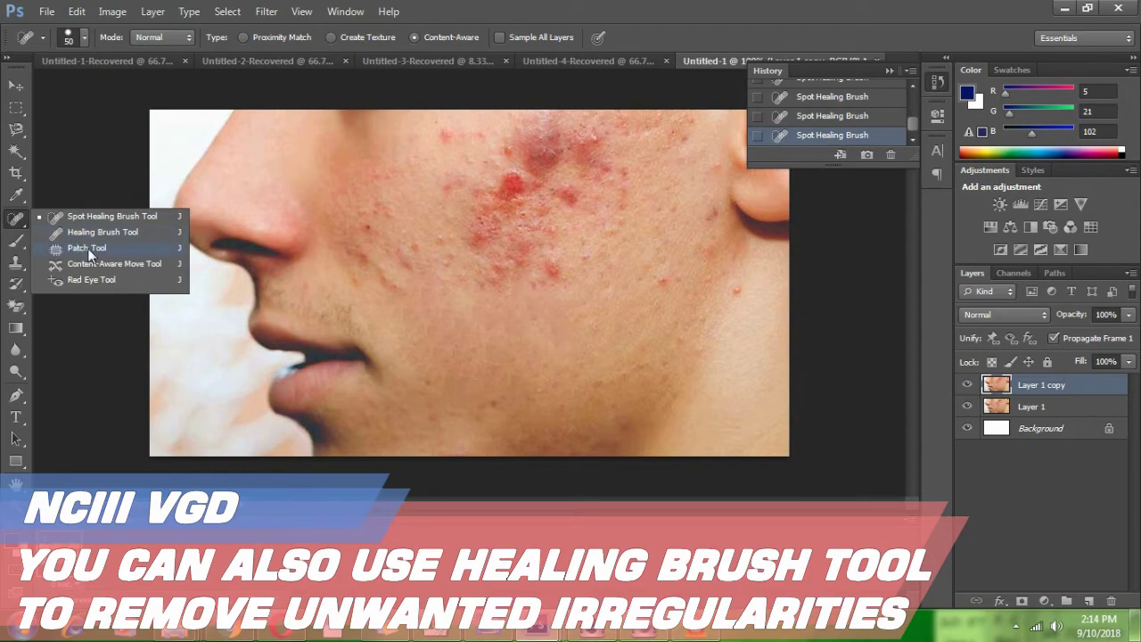
pyautogui.click(99, 234)
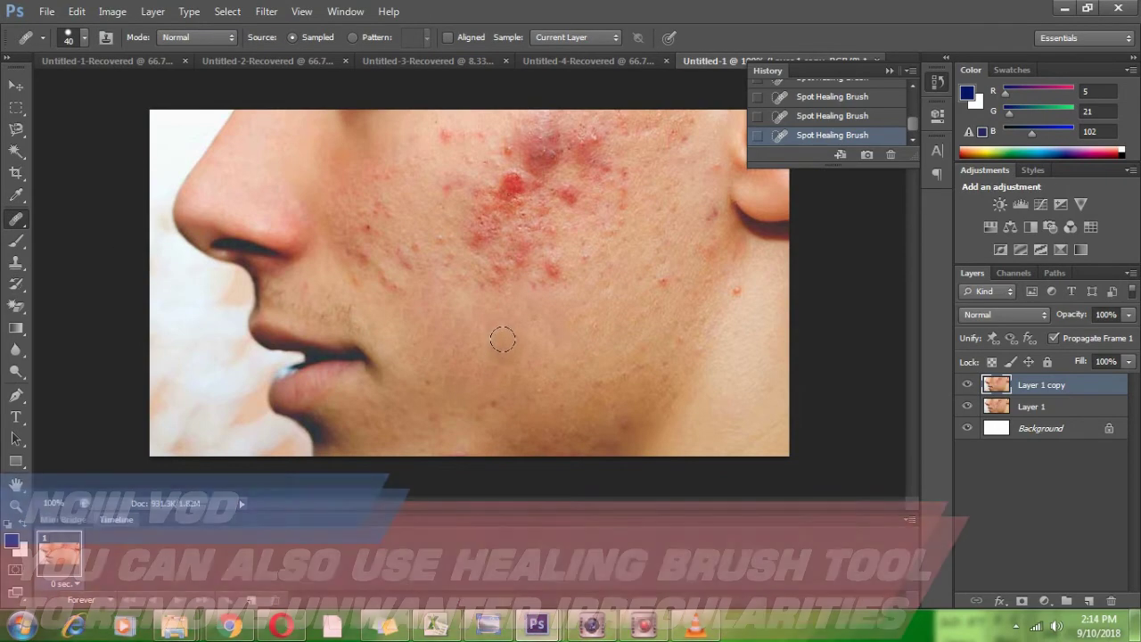
pyautogui.click(502, 338)
pyautogui.click(498, 280)
pyautogui.click(491, 276)
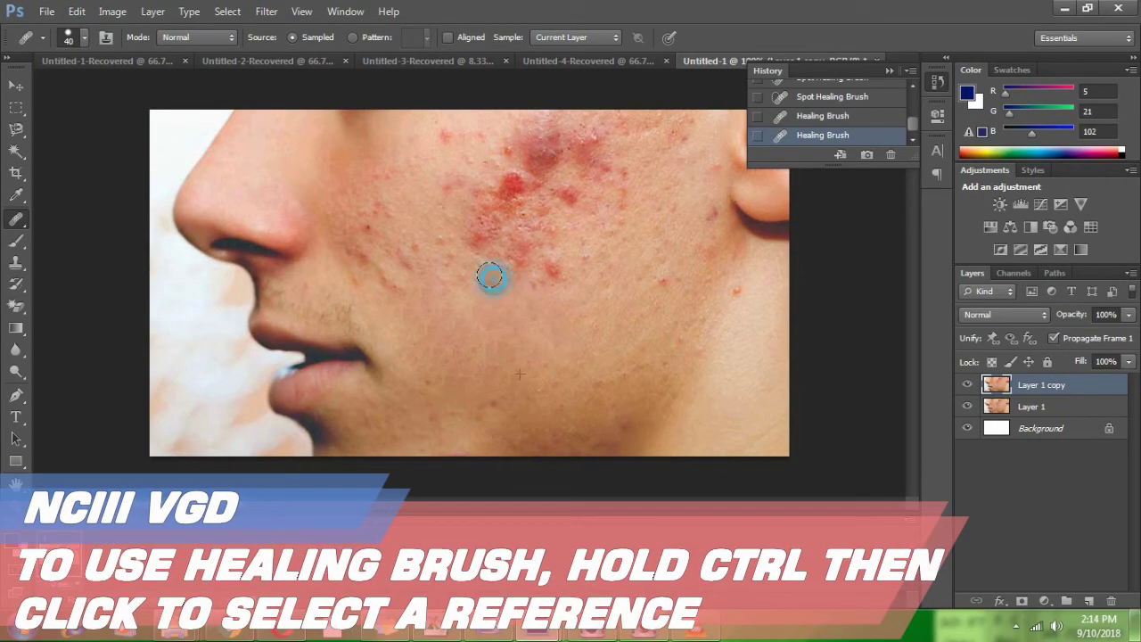
pyautogui.click(540, 278)
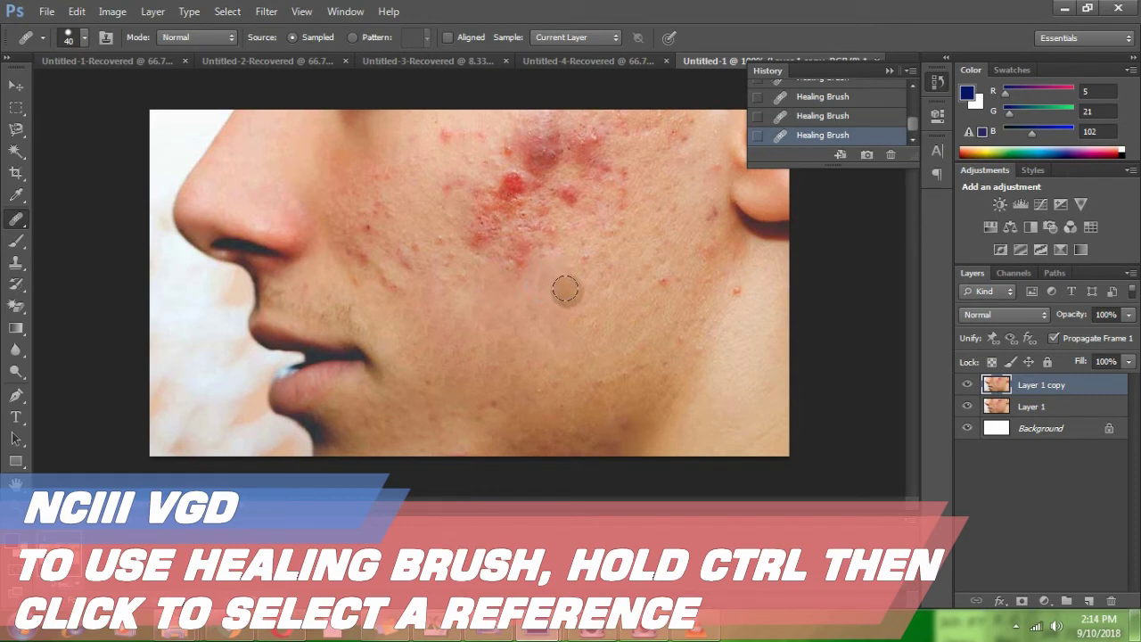
pyautogui.click(510, 269)
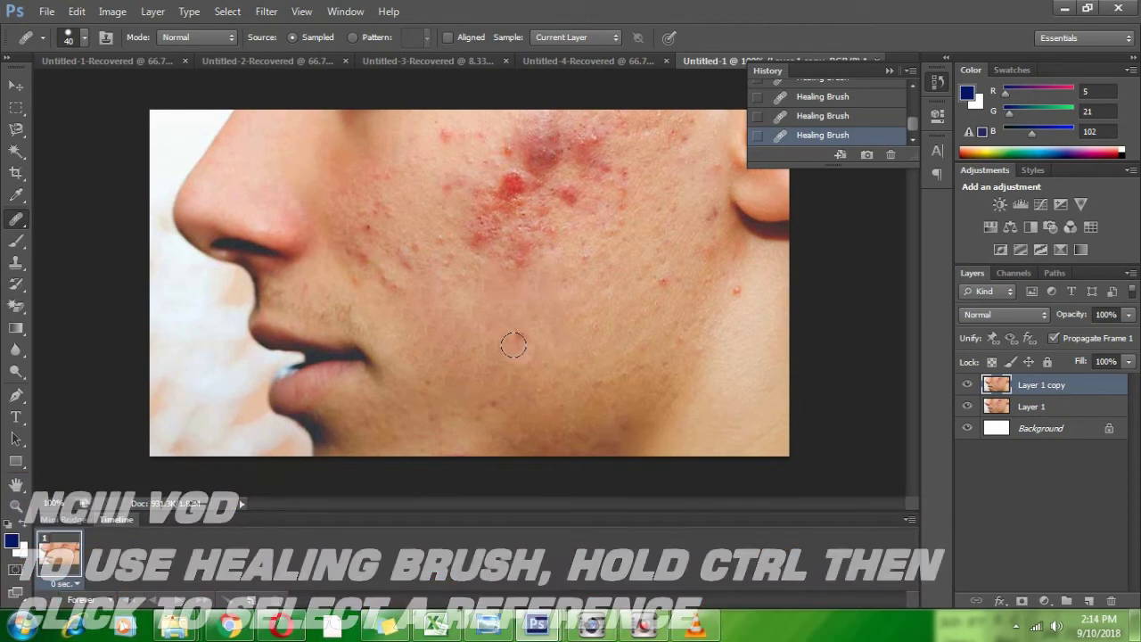
# Heal the red spots higher up in the lower centre of the pimple cluster using smooth cheek skin as the source
pyautogui.click(515, 261)
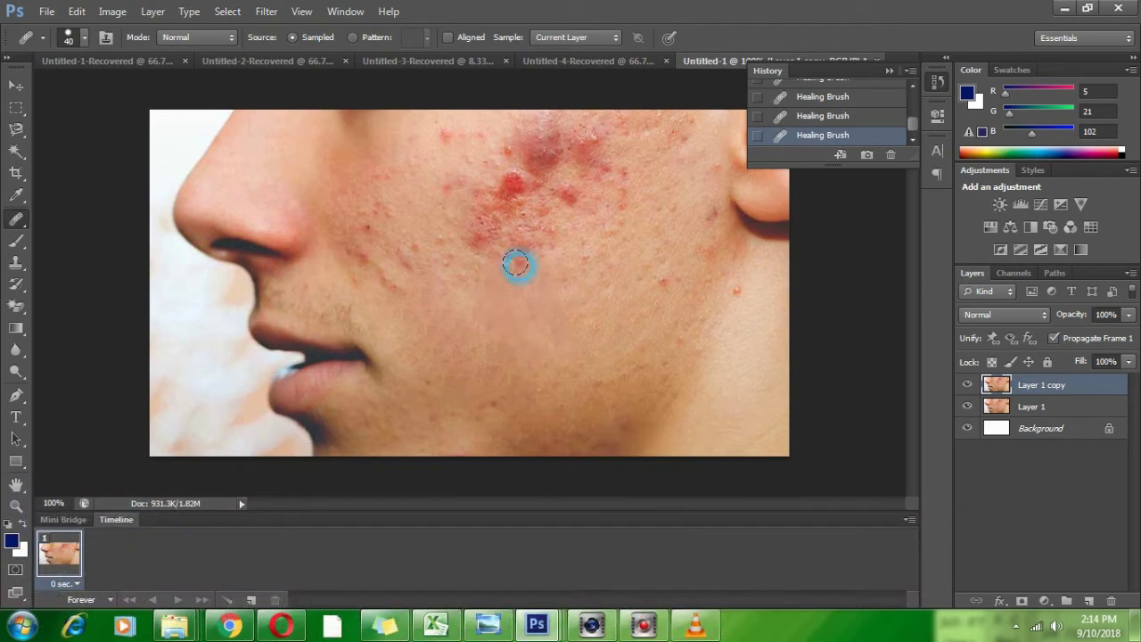
pyautogui.click(512, 308)
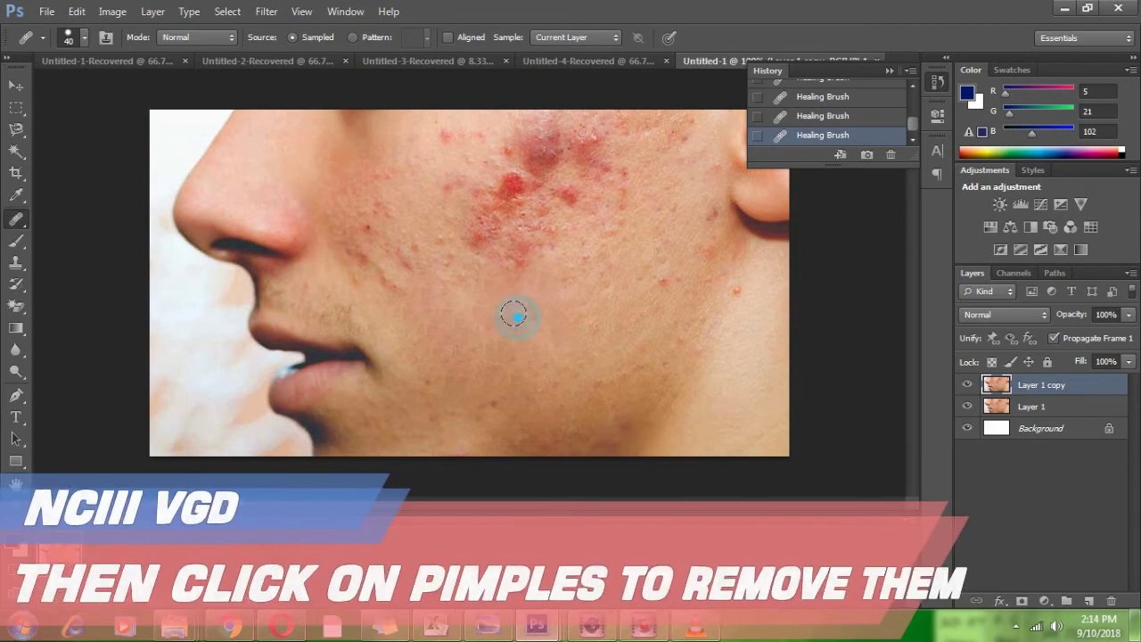
pyautogui.click(515, 259)
pyautogui.click(522, 250)
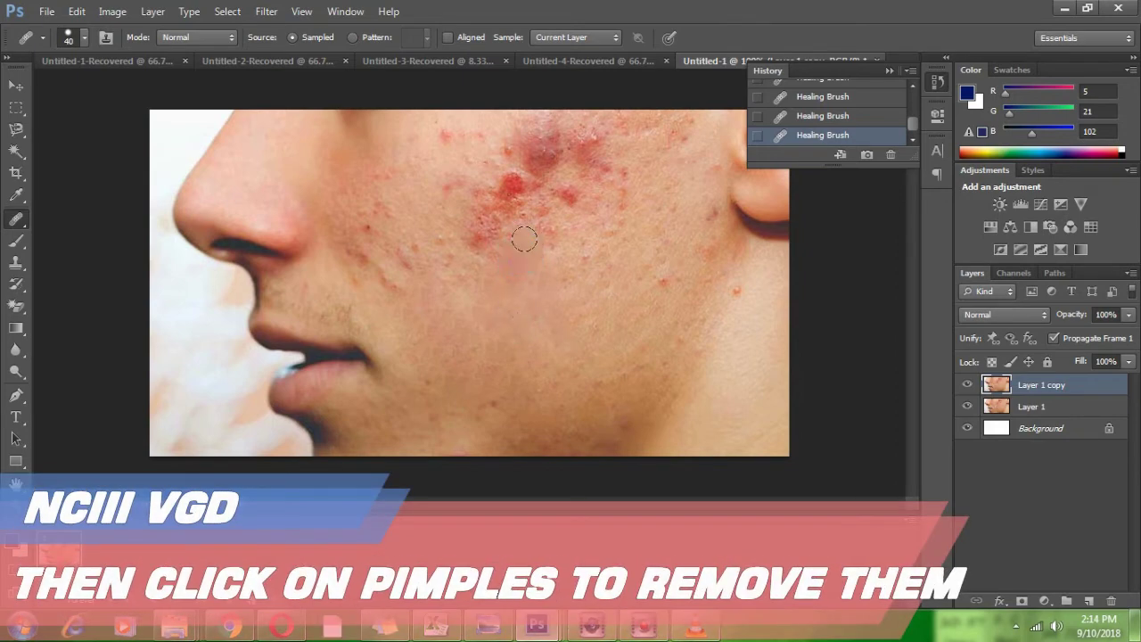
pyautogui.click(534, 241)
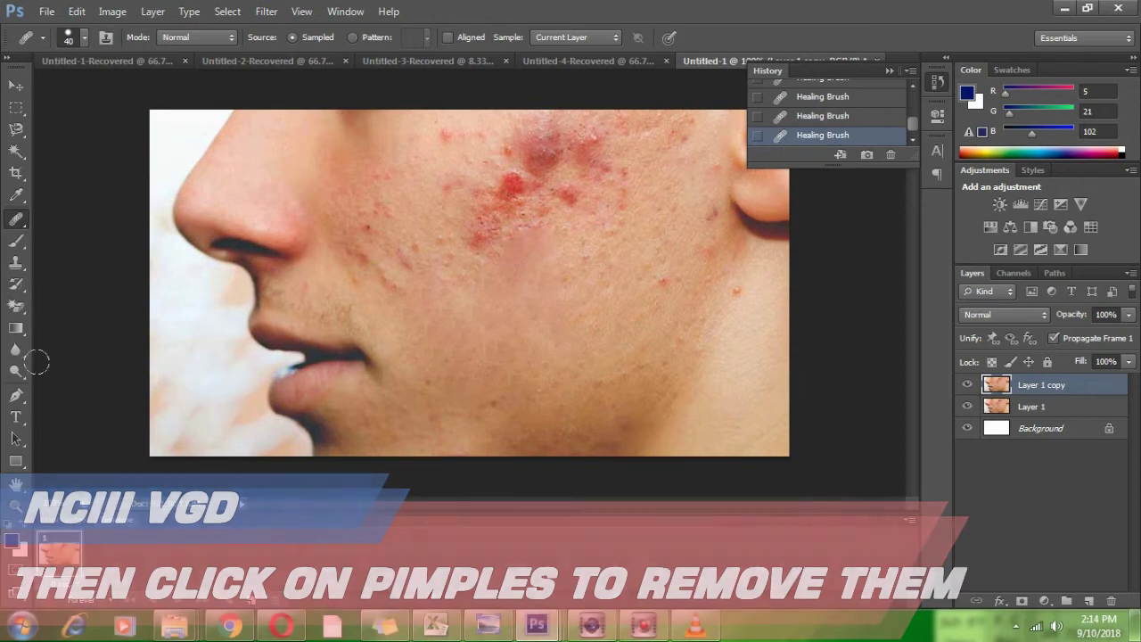
# Set the Clone Stamp to size 50 and clone nearby smooth skin over the dark smudge in the middle of the cheek
pyautogui.click(16, 283)
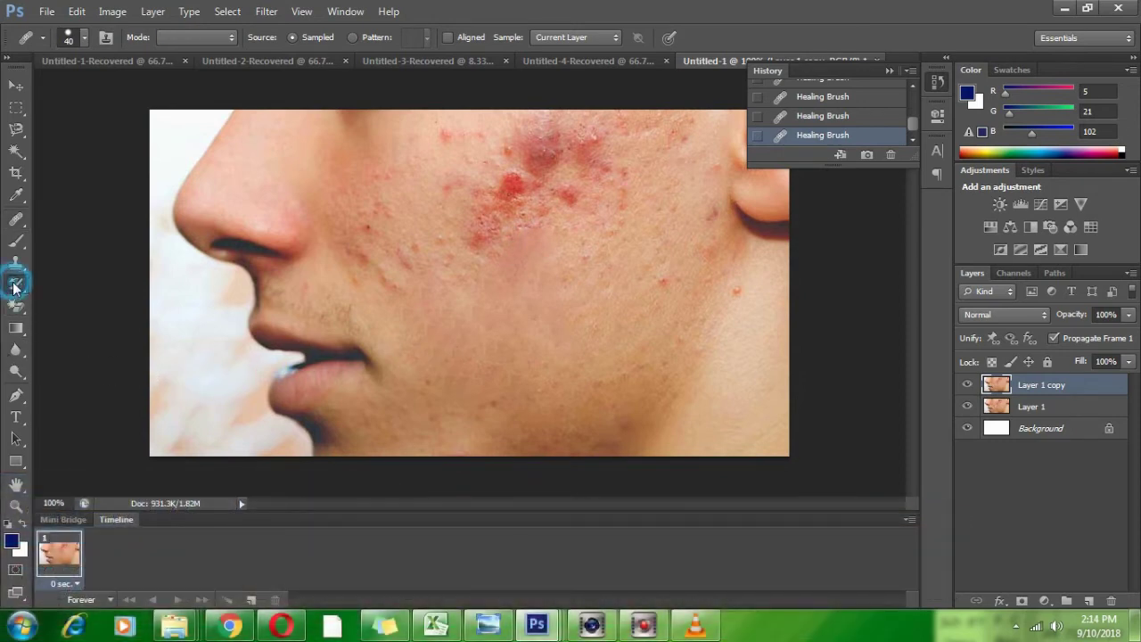
pyautogui.click(14, 264)
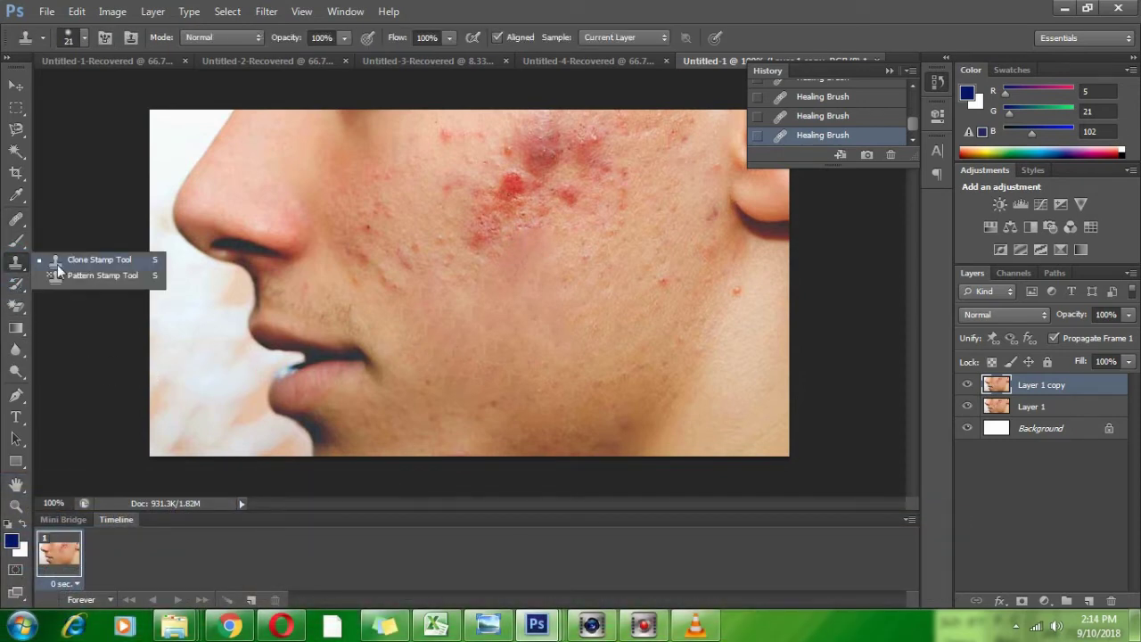
pyautogui.click(58, 264)
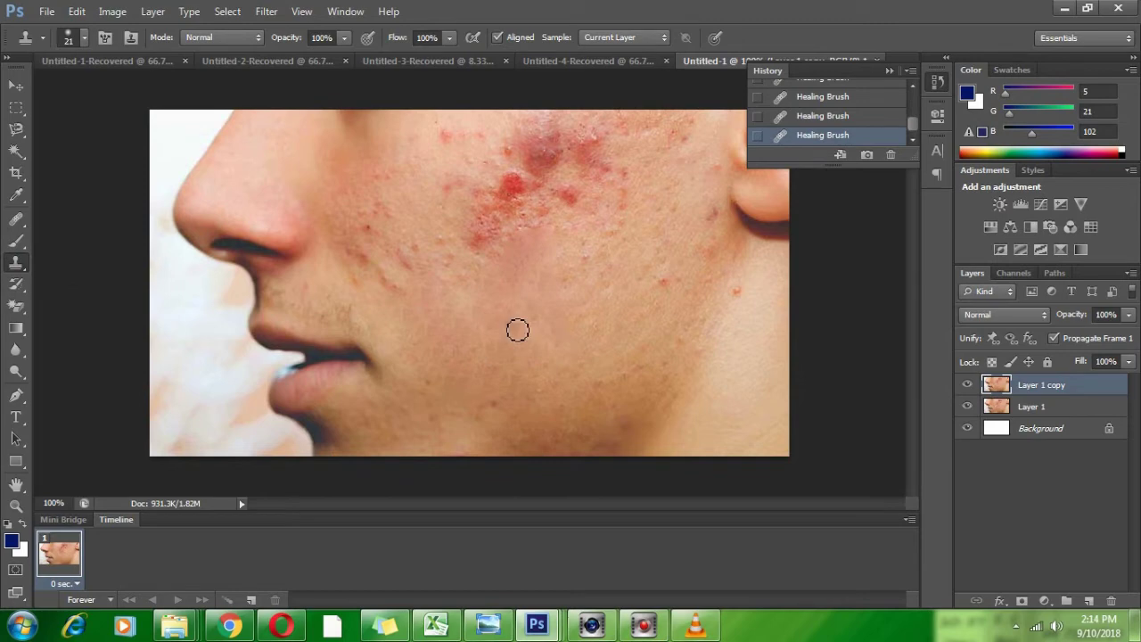
pyautogui.press(']')
pyautogui.press(']')
pyautogui.press(']')
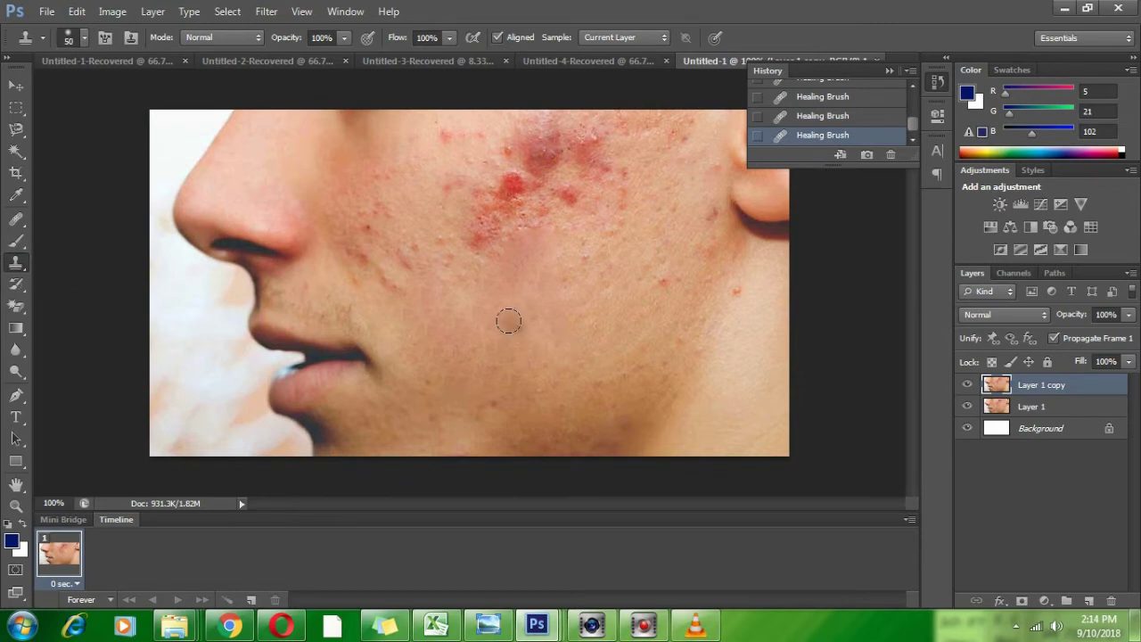
pyautogui.click(508, 321)
pyautogui.keyDown('alt'); pyautogui.click(545, 306); pyautogui.keyUp('alt')
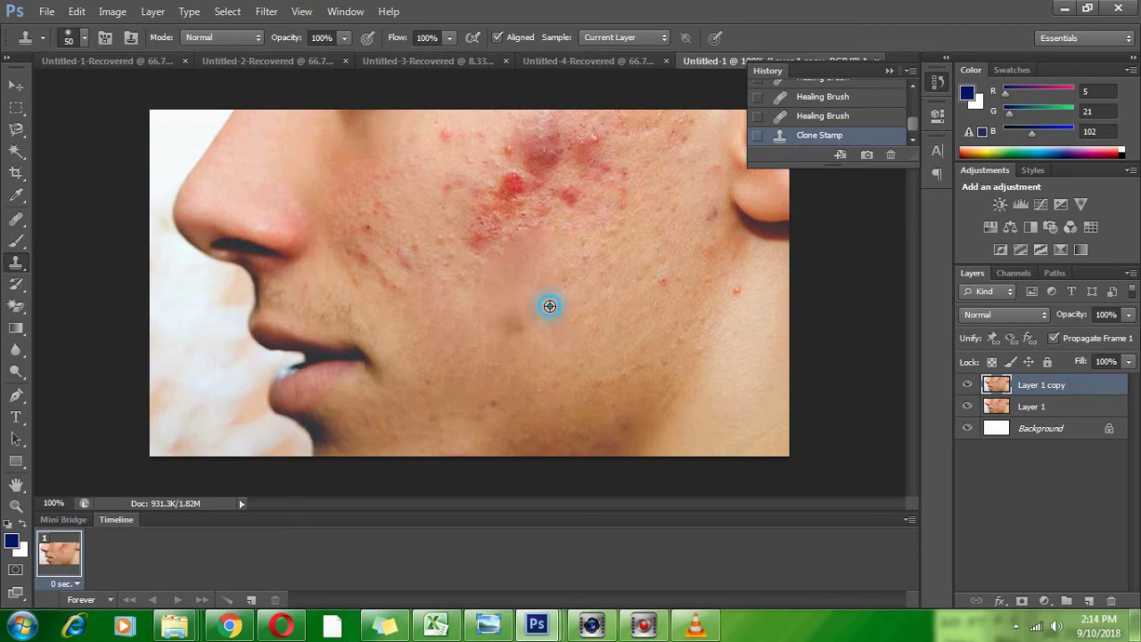
pyautogui.click(506, 319)
pyautogui.click(514, 321)
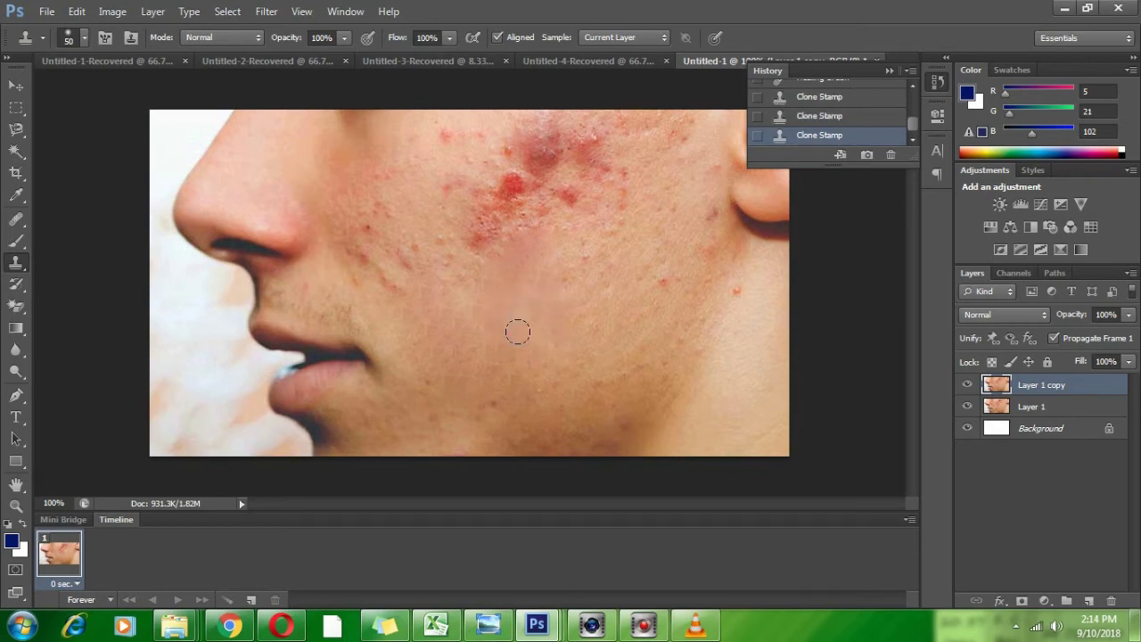
# Clone smooth cheek skin over the blemishes at the cluster's lower edge and across the cheek toward the nose
pyautogui.keyDown('alt'); pyautogui.click(478, 307); pyautogui.keyUp('alt')
pyautogui.click(464, 271)
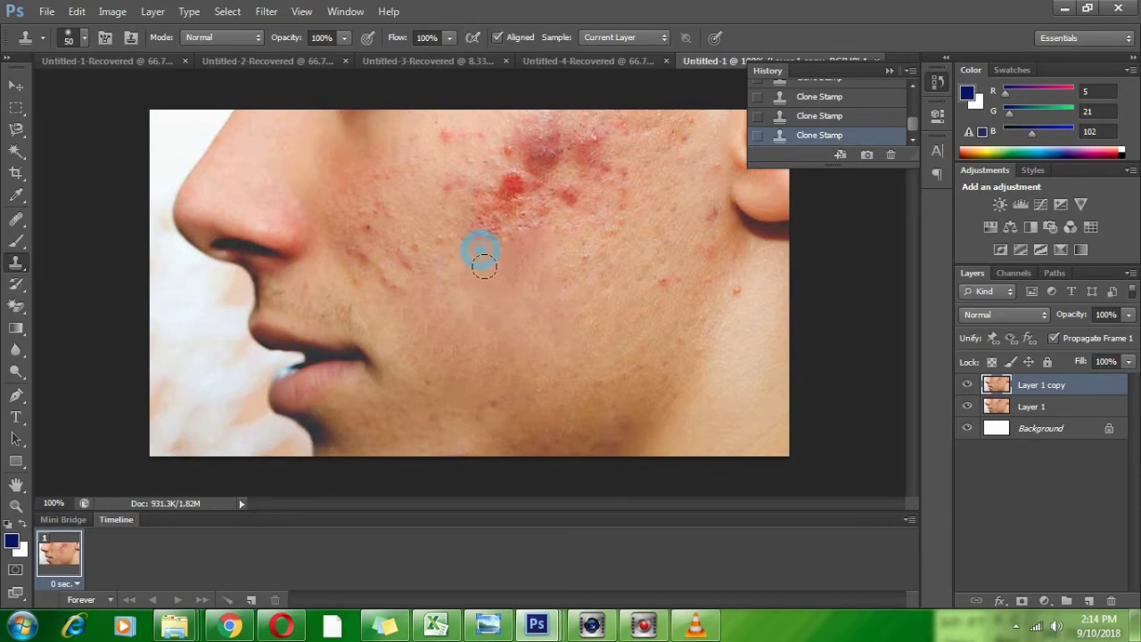
pyautogui.moveTo(440, 279); pyautogui.dragTo(398, 249)
pyautogui.click(402, 277)
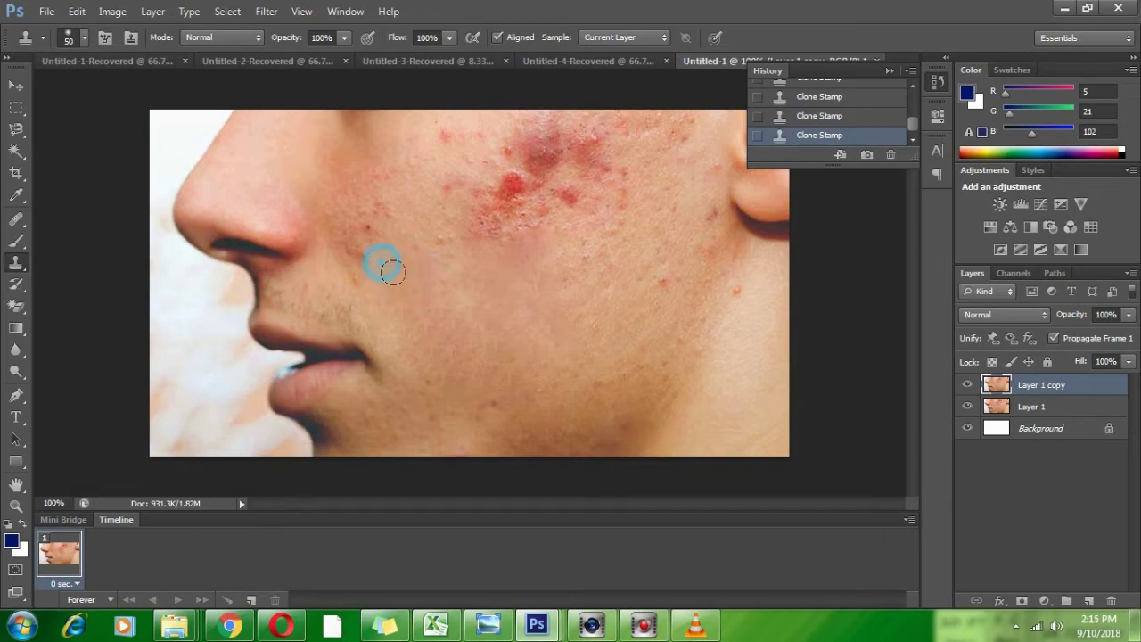
pyautogui.moveTo(406, 286); pyautogui.dragTo(430, 250)
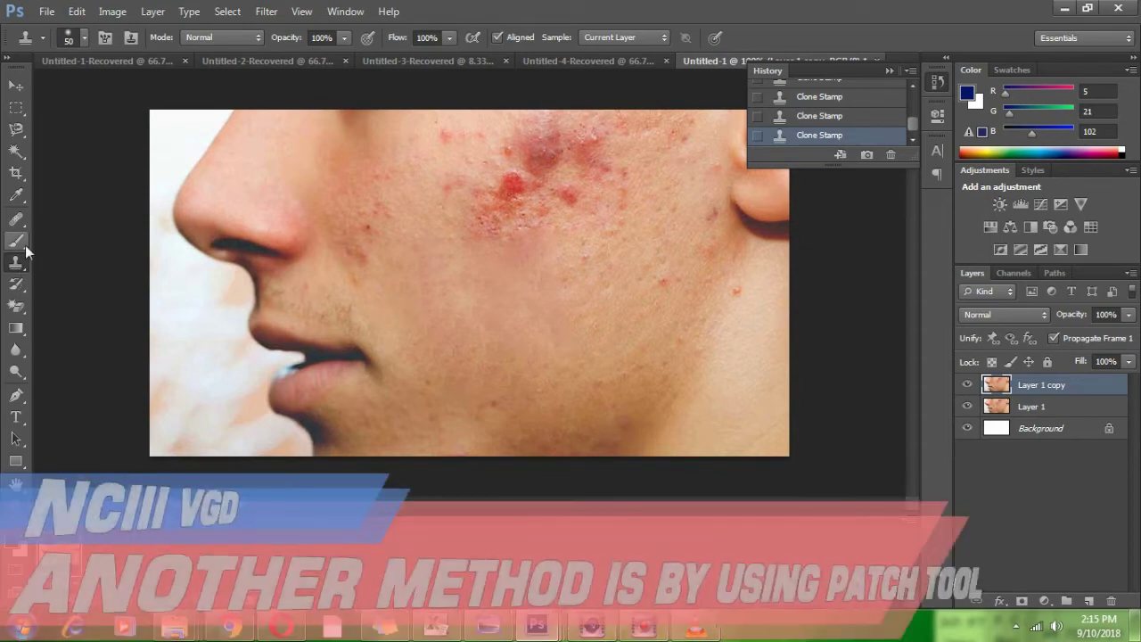
# Use the Patch Tool to replace an oval of blemished skin on the ear side of the cheek with smooth lower-cheek skin
pyautogui.click(15, 223)
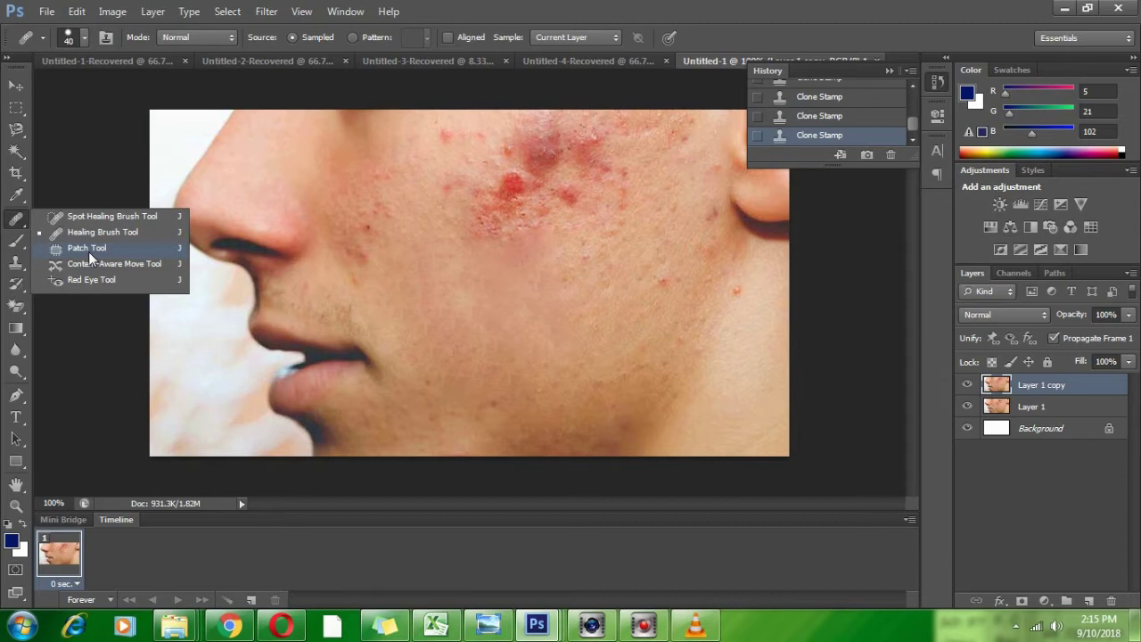
pyautogui.click(88, 248)
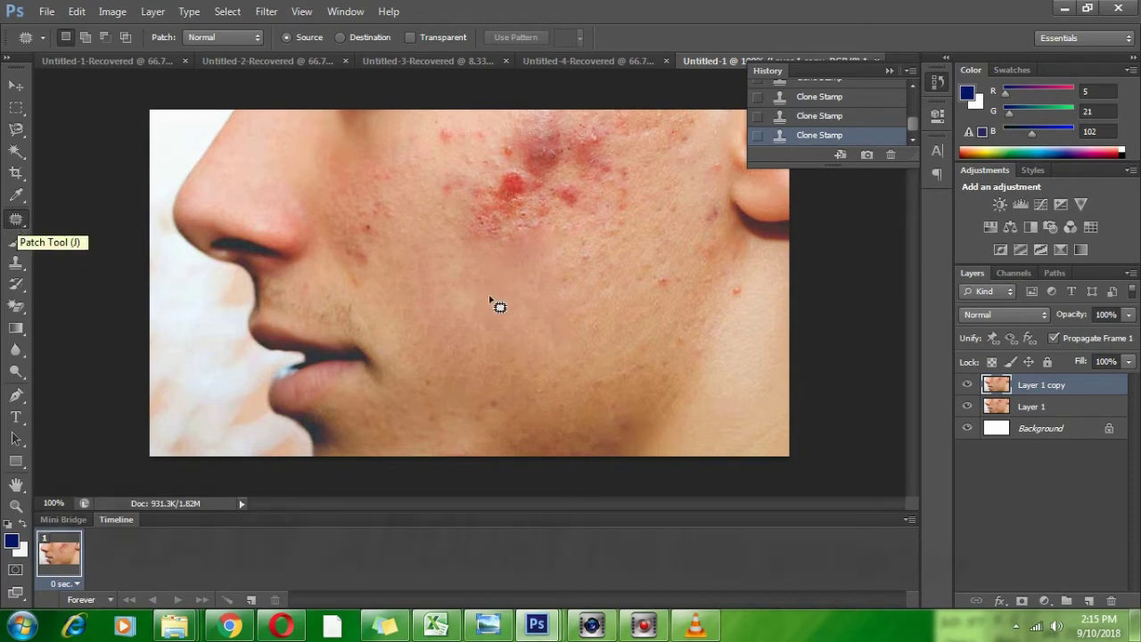
pyautogui.moveTo(577, 253)
pyautogui.mouseDown()
pyautogui.moveTo(607, 310)
pyautogui.moveTo(639, 317)
pyautogui.moveTo(677, 302)
pyautogui.moveTo(678, 268)
pyautogui.moveTo(584, 240)
pyautogui.moveTo(626, 285)
pyautogui.moveTo(529, 334)
pyautogui.mouseUp()
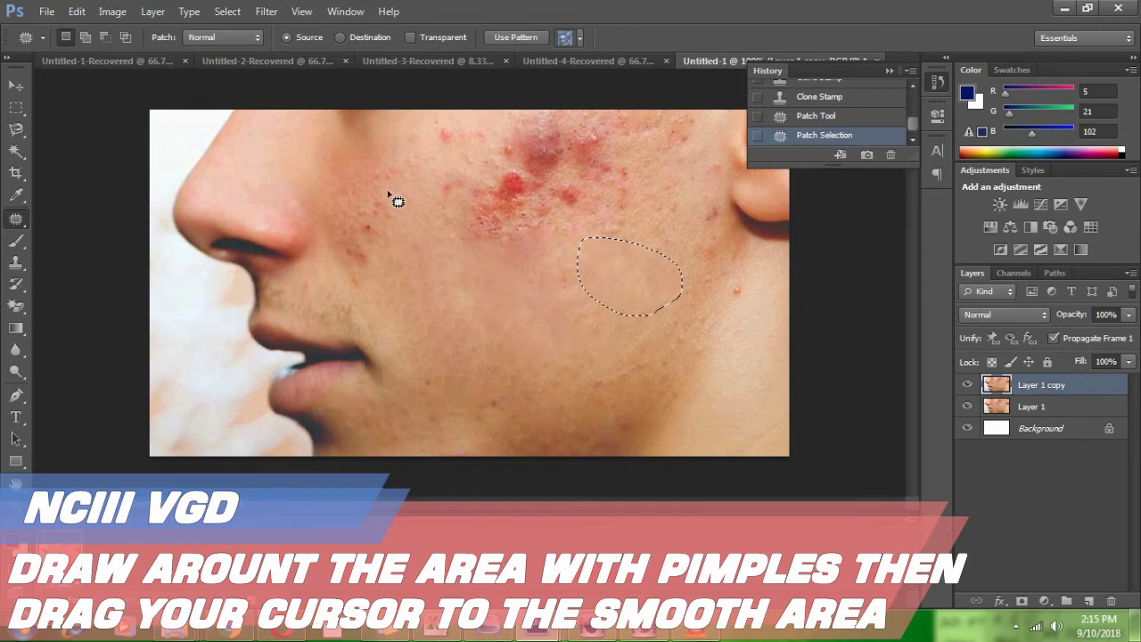
# Patch the pimpled area beside the nose with smooth lower-cheek skin and clear the selection
pyautogui.moveTo(389, 189)
pyautogui.mouseDown()
pyautogui.moveTo(342, 231)
pyautogui.moveTo(346, 260)
pyautogui.moveTo(379, 276)
pyautogui.moveTo(412, 248)
pyautogui.moveTo(410, 212)
pyautogui.moveTo(389, 188)
pyautogui.mouseUp()
pyautogui.moveTo(390, 242)
pyautogui.mouseDown()
pyautogui.moveTo(440, 323)
pyautogui.moveTo(458, 323)
pyautogui.mouseUp()
pyautogui.click(445, 179)
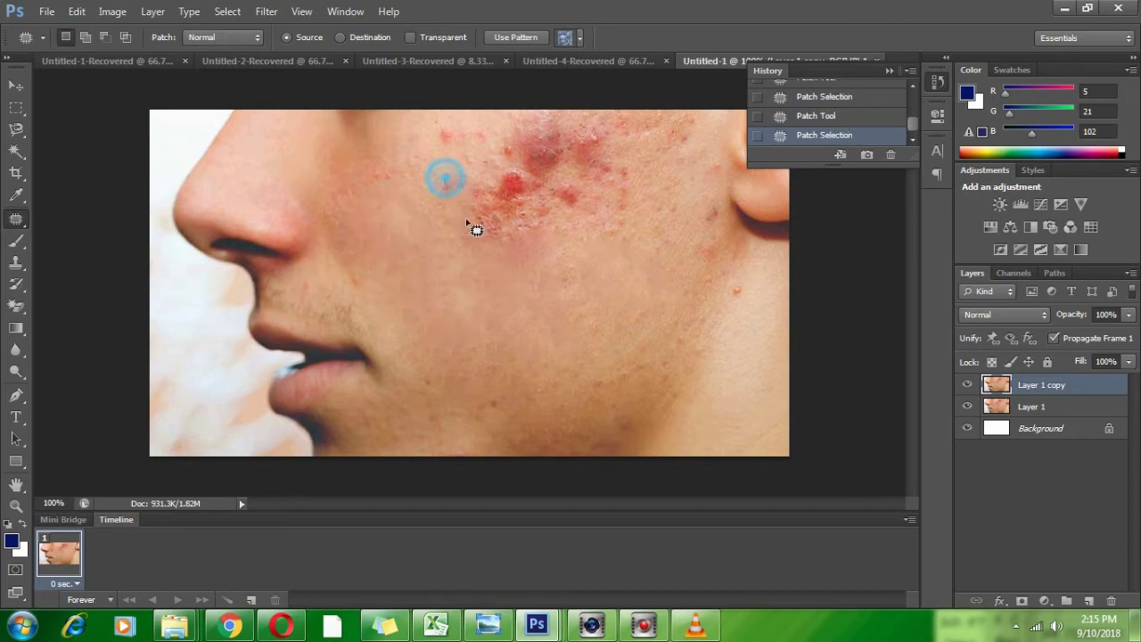
# Patch the main red pimple cluster and the pimpled upper-cheek area above it with smooth skin from lower on the cheek
pyautogui.moveTo(467, 223)
pyautogui.mouseDown()
pyautogui.moveTo(508, 266)
pyautogui.moveTo(545, 260)
pyautogui.moveTo(566, 231)
pyautogui.moveTo(543, 179)
pyautogui.moveTo(501, 169)
pyautogui.moveTo(453, 192)
pyautogui.moveTo(492, 266)
pyautogui.moveTo(491, 322)
pyautogui.mouseUp()
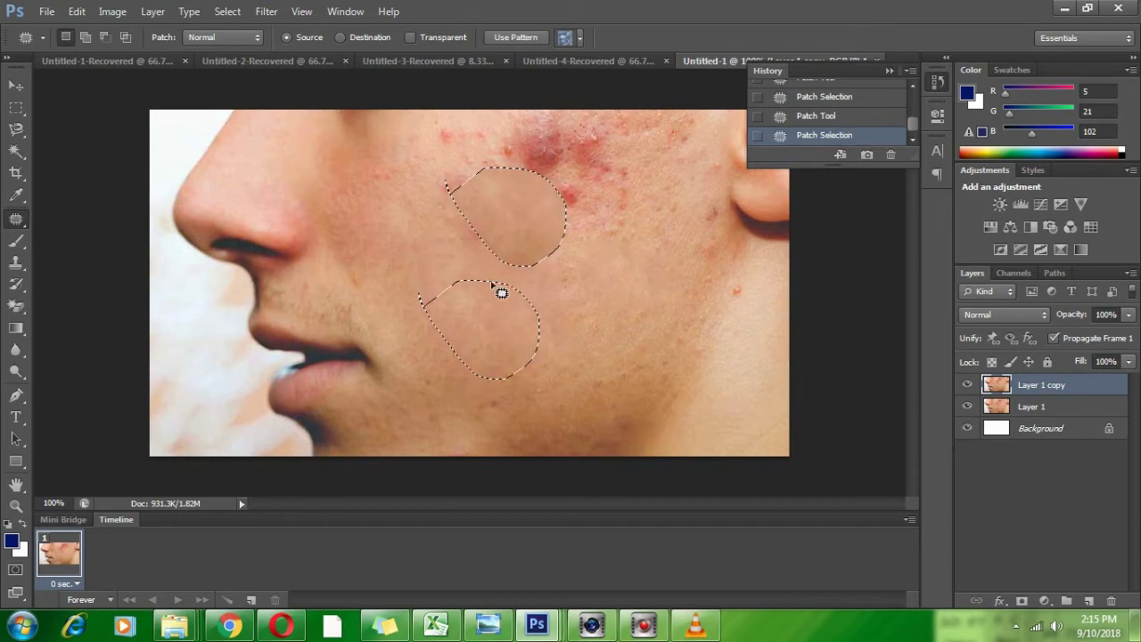
pyautogui.click(458, 246)
pyautogui.moveTo(434, 170)
pyautogui.mouseDown()
pyautogui.moveTo(450, 241)
pyautogui.moveTo(482, 254)
pyautogui.moveTo(504, 237)
pyautogui.moveTo(478, 184)
pyautogui.moveTo(454, 166)
pyautogui.moveTo(466, 280)
pyautogui.mouseUp()
pyautogui.moveTo(431, 122)
pyautogui.mouseDown()
pyautogui.moveTo(479, 181)
pyautogui.moveTo(525, 187)
pyautogui.moveTo(558, 167)
pyautogui.moveTo(535, 123)
pyautogui.moveTo(439, 122)
pyautogui.moveTo(489, 177)
pyautogui.moveTo(494, 241)
pyautogui.mouseUp()
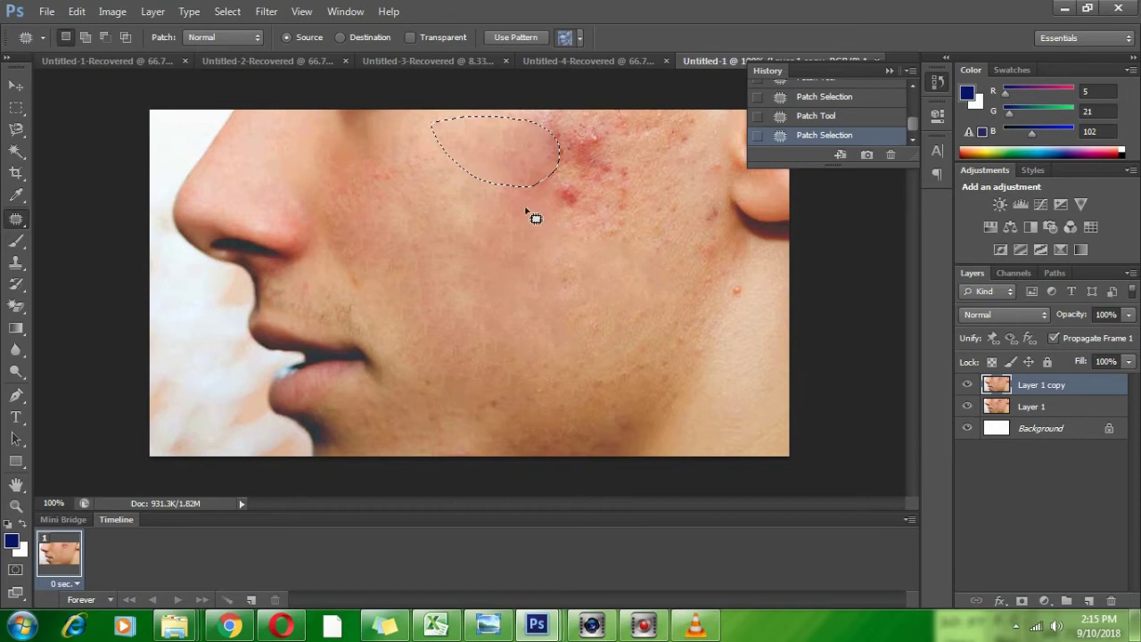
# Patch the remaining red pimple cluster and the upper-cheek area on its ear side with smooth skin from lower on the cheek
pyautogui.click(655, 192)
pyautogui.moveTo(627, 137)
pyautogui.mouseDown()
pyautogui.moveTo(598, 128)
pyautogui.moveTo(532, 142)
pyautogui.moveTo(588, 244)
pyautogui.moveTo(650, 179)
pyautogui.moveTo(618, 159)
pyautogui.moveTo(571, 275)
pyautogui.mouseUp()
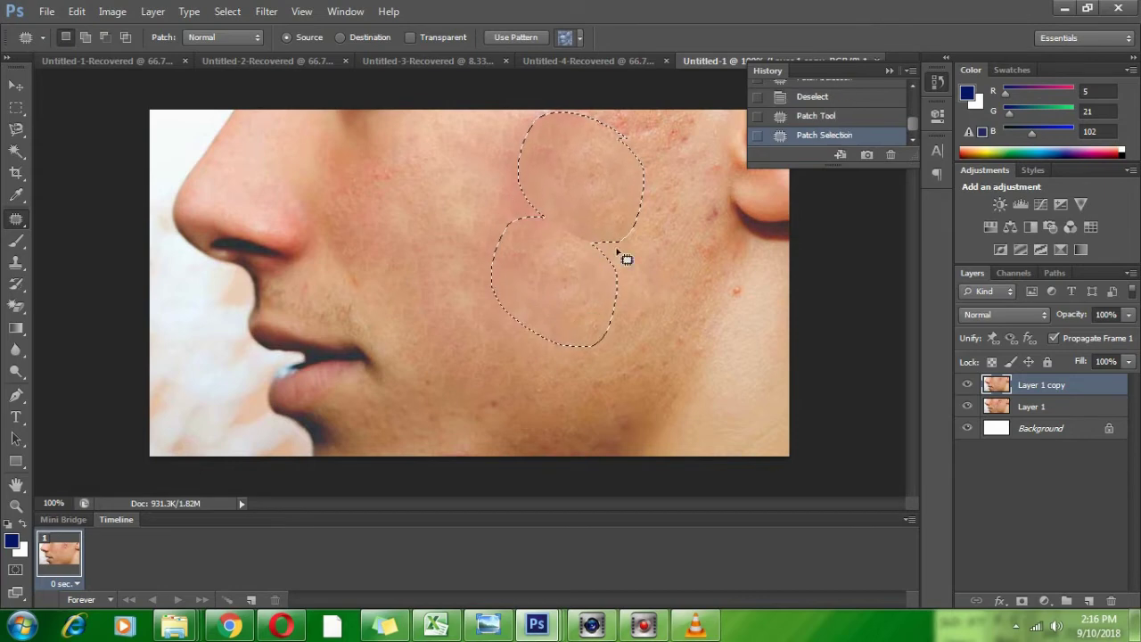
pyautogui.click(686, 175)
pyautogui.moveTo(687, 133)
pyautogui.mouseDown()
pyautogui.moveTo(631, 107)
pyautogui.moveTo(582, 104)
pyautogui.moveTo(572, 135)
pyautogui.moveTo(653, 158)
pyautogui.moveTo(686, 148)
pyautogui.moveTo(691, 126)
pyautogui.moveTo(651, 136)
pyautogui.moveTo(603, 215)
pyautogui.mouseUp()
# Patch the red spots beside the nose and the blemished skin in front of the earlobe with smooth cheek skin, and clear the selection
pyautogui.moveTo(379, 156)
pyautogui.mouseDown()
pyautogui.moveTo(361, 194)
pyautogui.moveTo(384, 243)
pyautogui.moveTo(433, 254)
pyautogui.moveTo(449, 191)
pyautogui.moveTo(381, 159)
pyautogui.mouseUp()
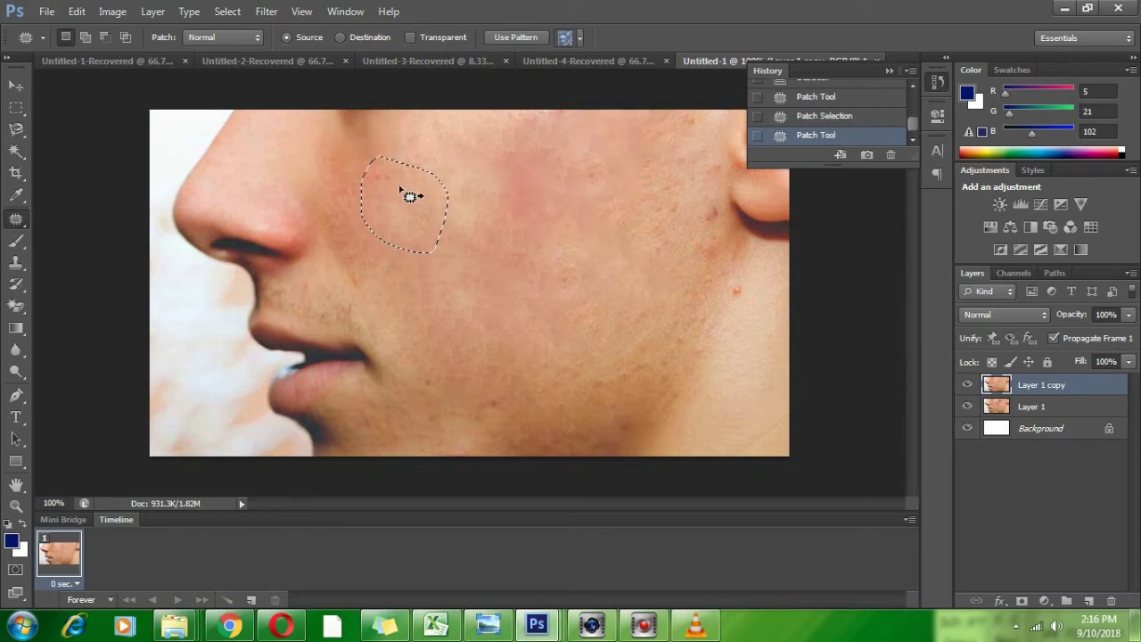
pyautogui.moveTo(409, 195); pyautogui.dragTo(509, 230)
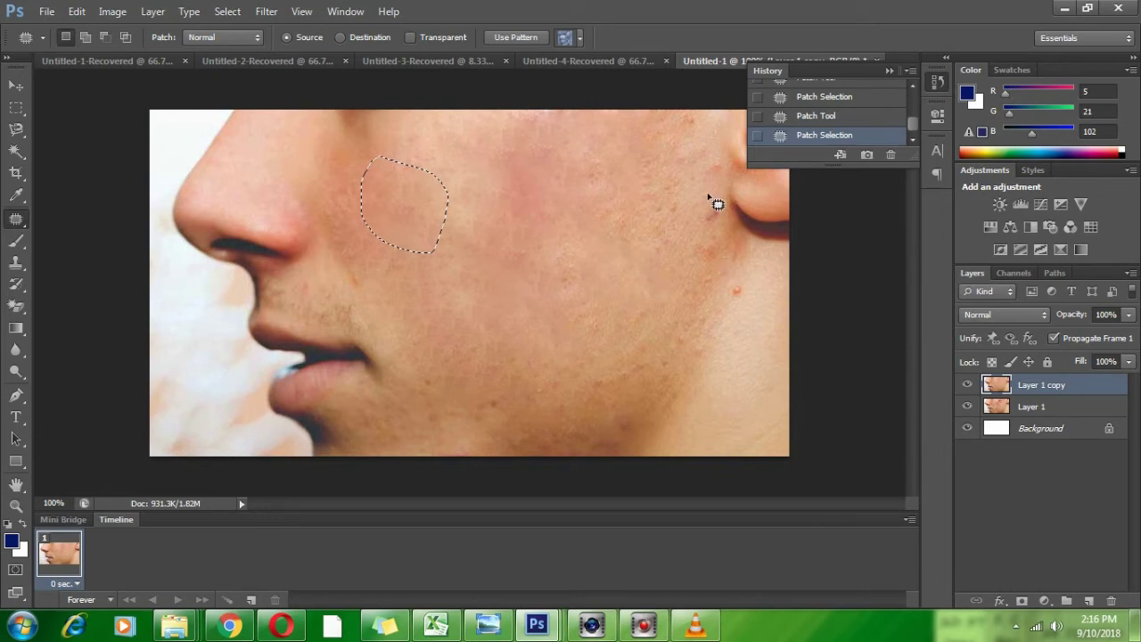
pyautogui.moveTo(699, 180)
pyautogui.mouseDown()
pyautogui.moveTo(668, 249)
pyautogui.moveTo(698, 269)
pyautogui.moveTo(715, 263)
pyautogui.moveTo(700, 183)
pyautogui.mouseUp()
pyautogui.moveTo(708, 241); pyautogui.dragTo(604, 293)
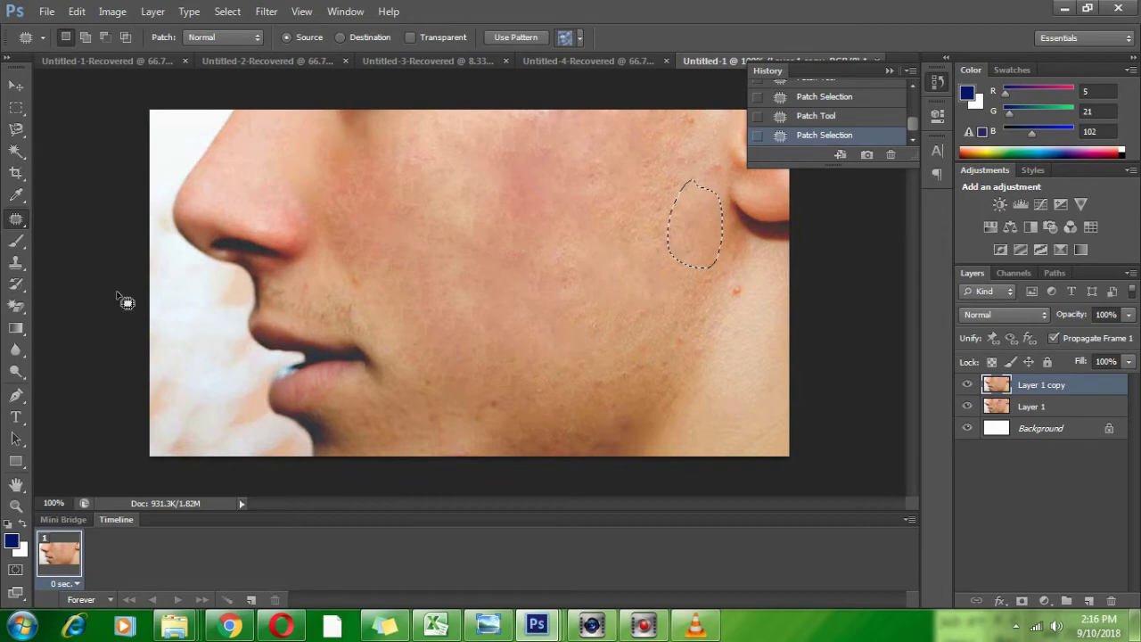
pyautogui.click(415, 255)
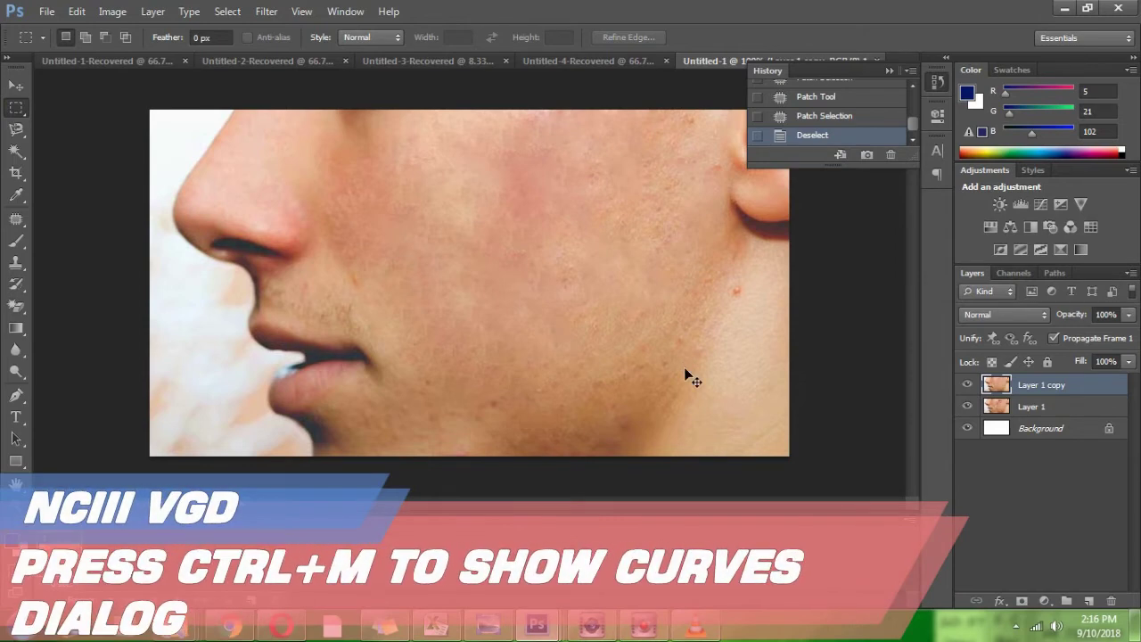
# Brighten the face with Curves, raising the RGB midpoint to input 113, output 131 and the Green midpoint to input 117, output 138
pyautogui.hotkey('ctrl', 'm')
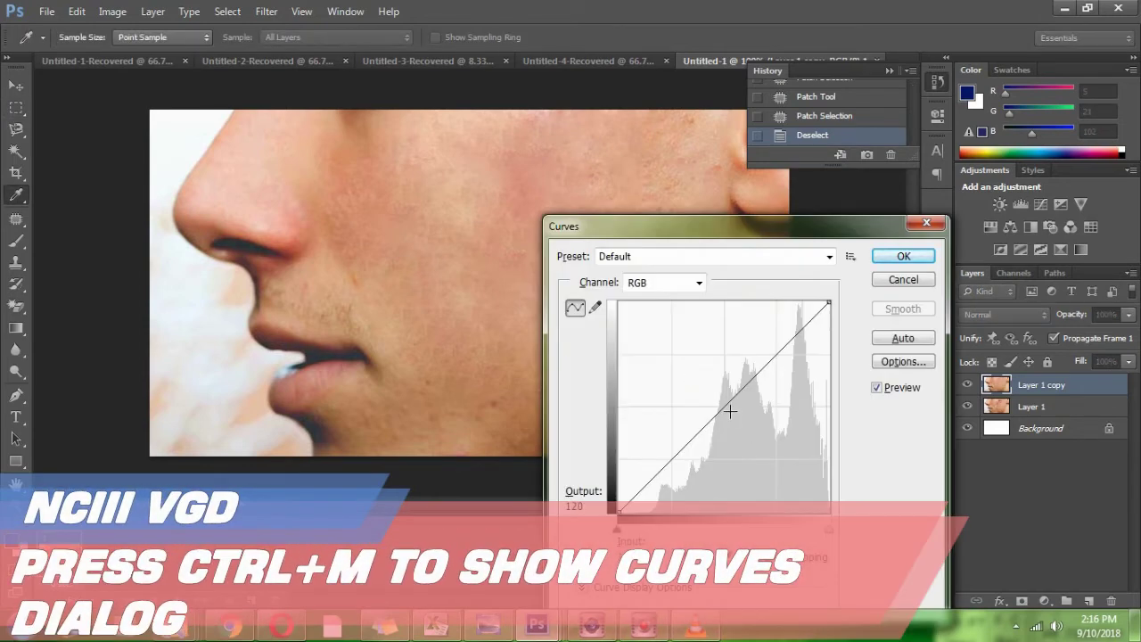
pyautogui.moveTo(731, 407); pyautogui.dragTo(712, 406)
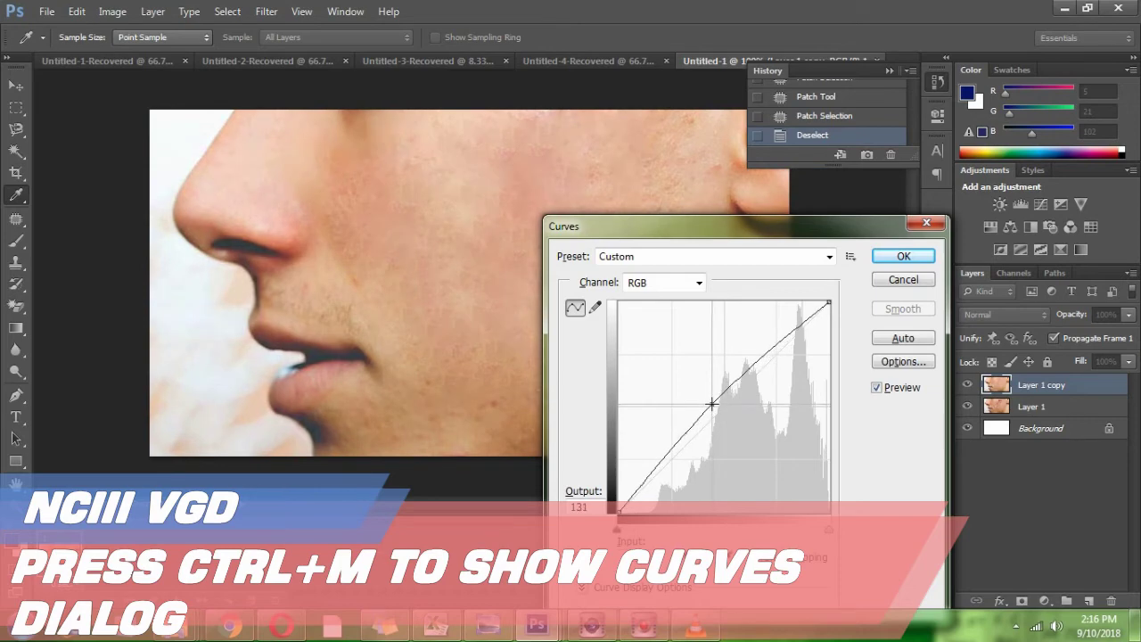
pyautogui.click(697, 283)
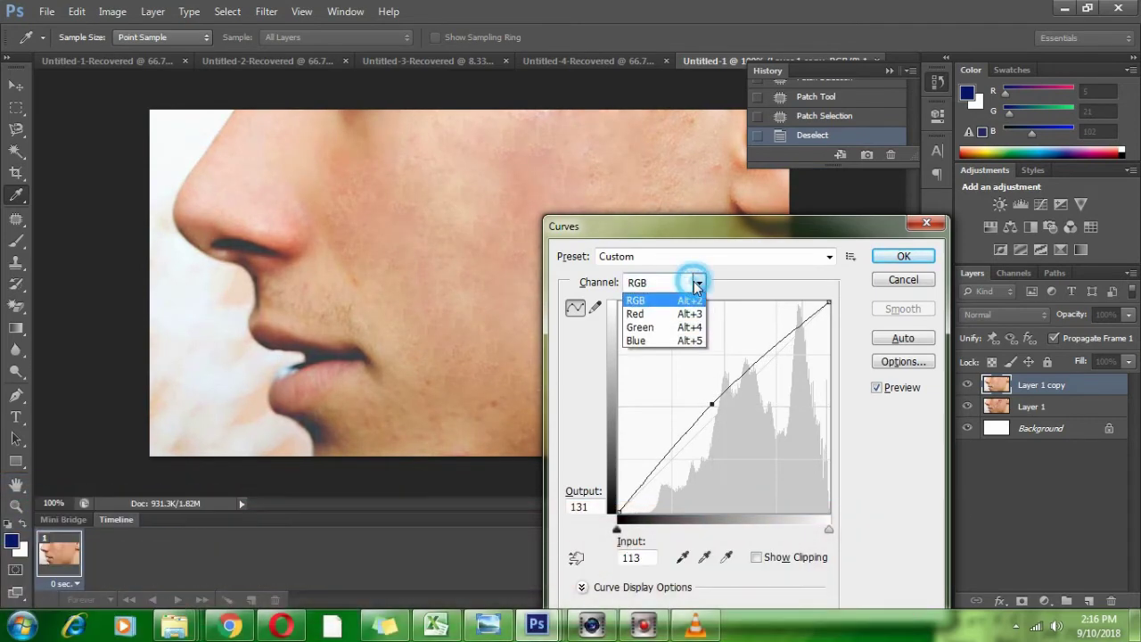
pyautogui.click(680, 329)
pyautogui.moveTo(730, 414)
pyautogui.mouseDown()
pyautogui.moveTo(718, 386)
pyautogui.moveTo(715, 398)
pyautogui.mouseUp()
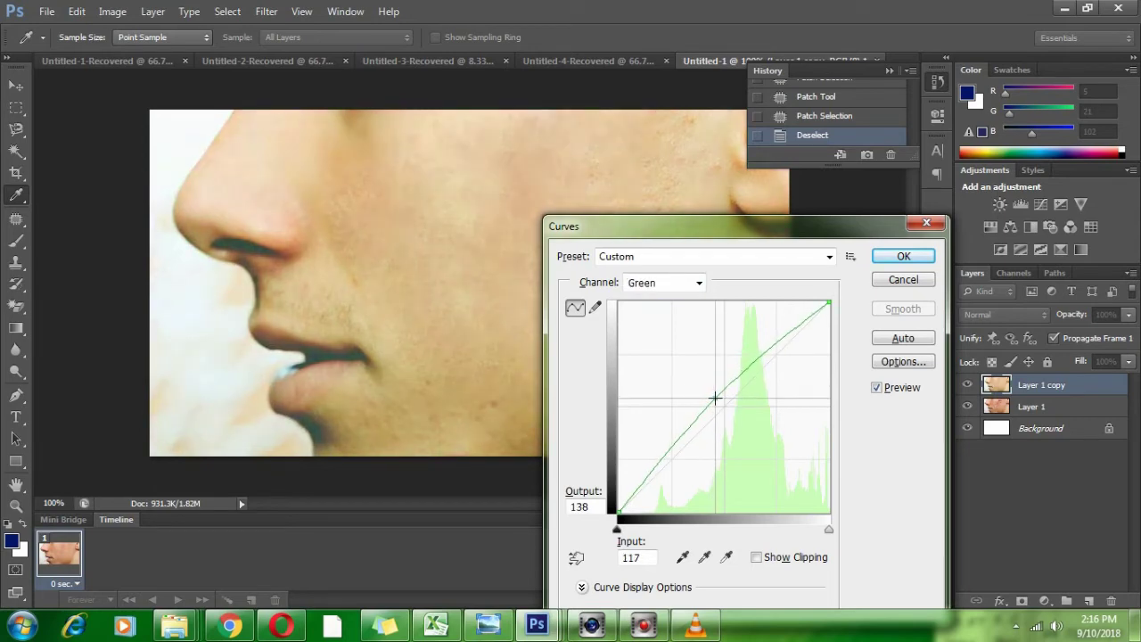
# Raise the Blue curve to input 123, output 145 and the Red curve to input 109, output 145, and apply the Curves adjustment
pyautogui.click(656, 285)
pyautogui.click(668, 341)
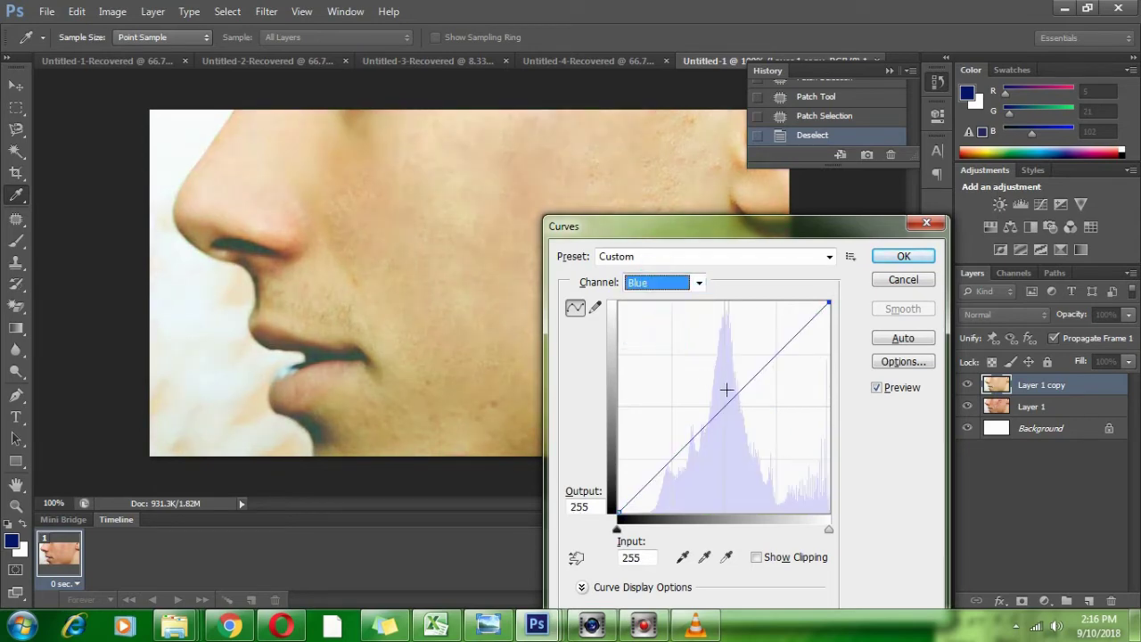
pyautogui.moveTo(731, 395); pyautogui.dragTo(720, 392)
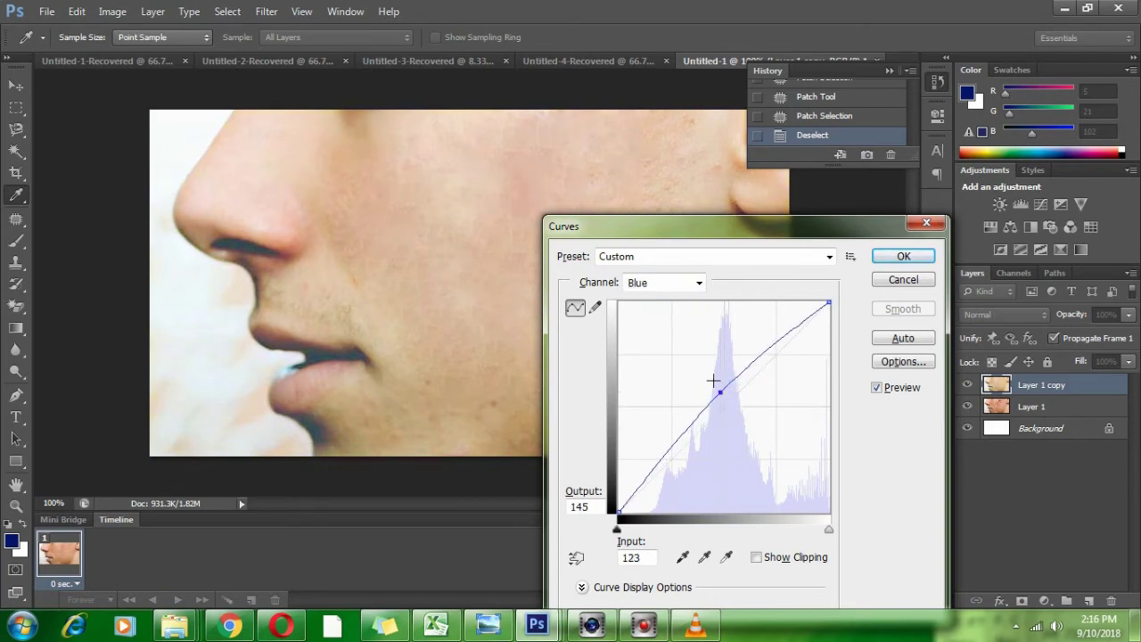
pyautogui.click(670, 287)
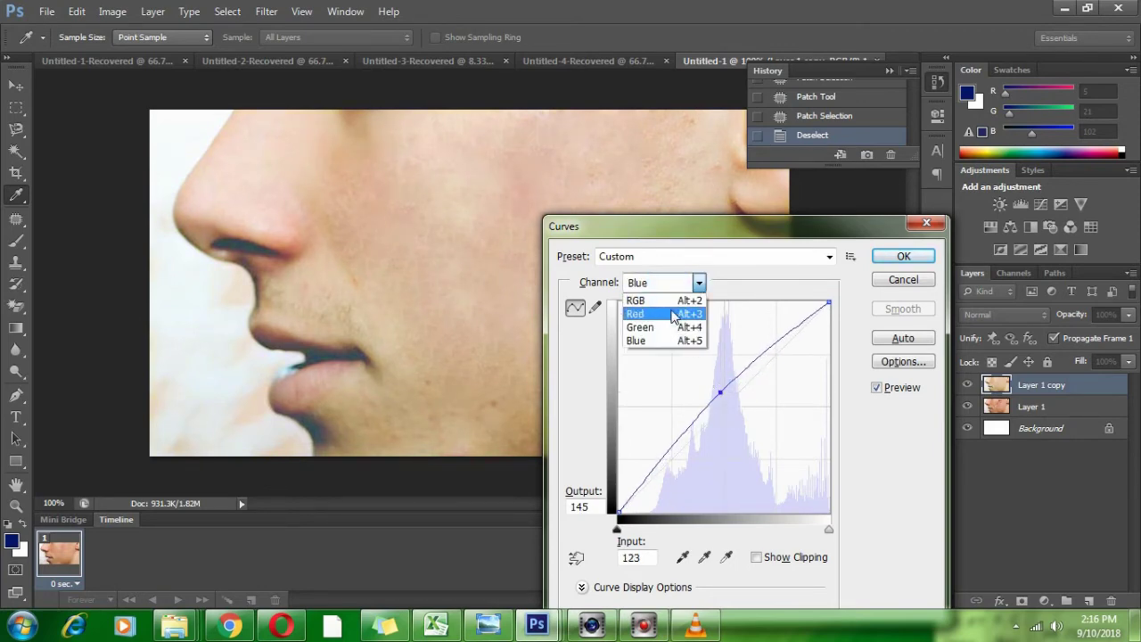
pyautogui.click(659, 313)
pyautogui.moveTo(721, 401); pyautogui.dragTo(708, 392)
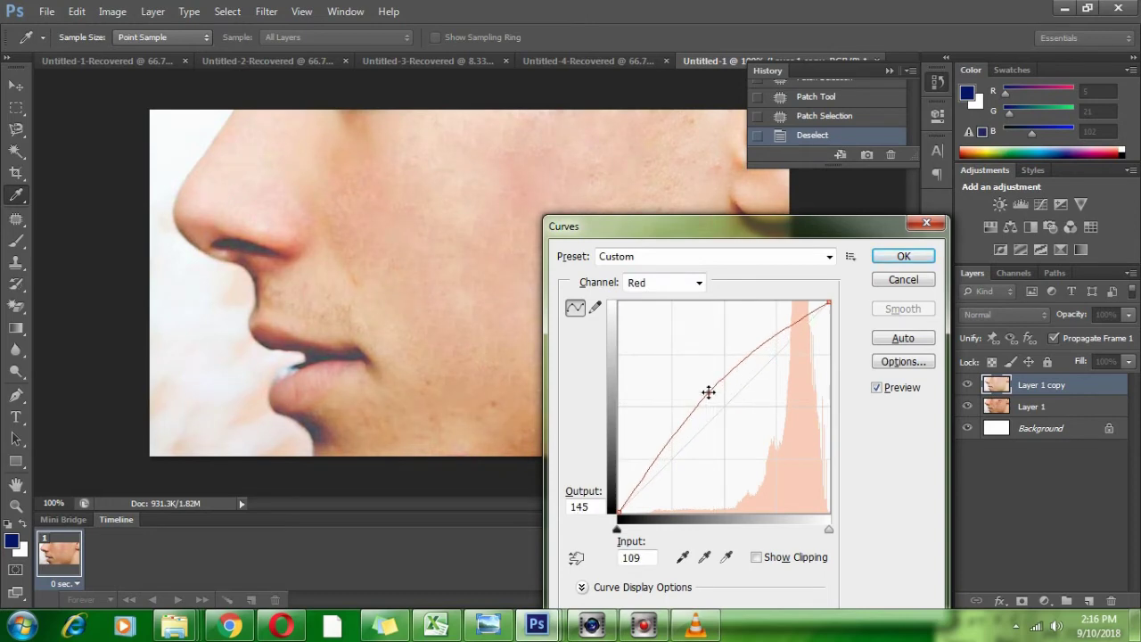
pyautogui.click(903, 256)
pyautogui.press('m')
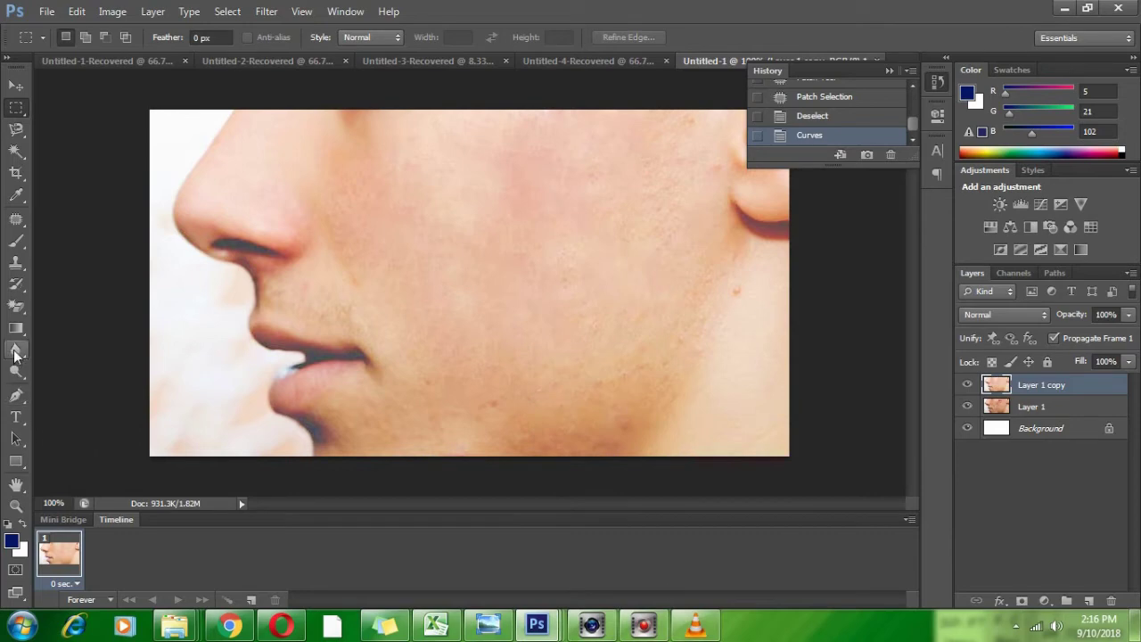
# Lighten the side and bridge of the nose with Dodge Tool strokes
pyautogui.click(22, 369)
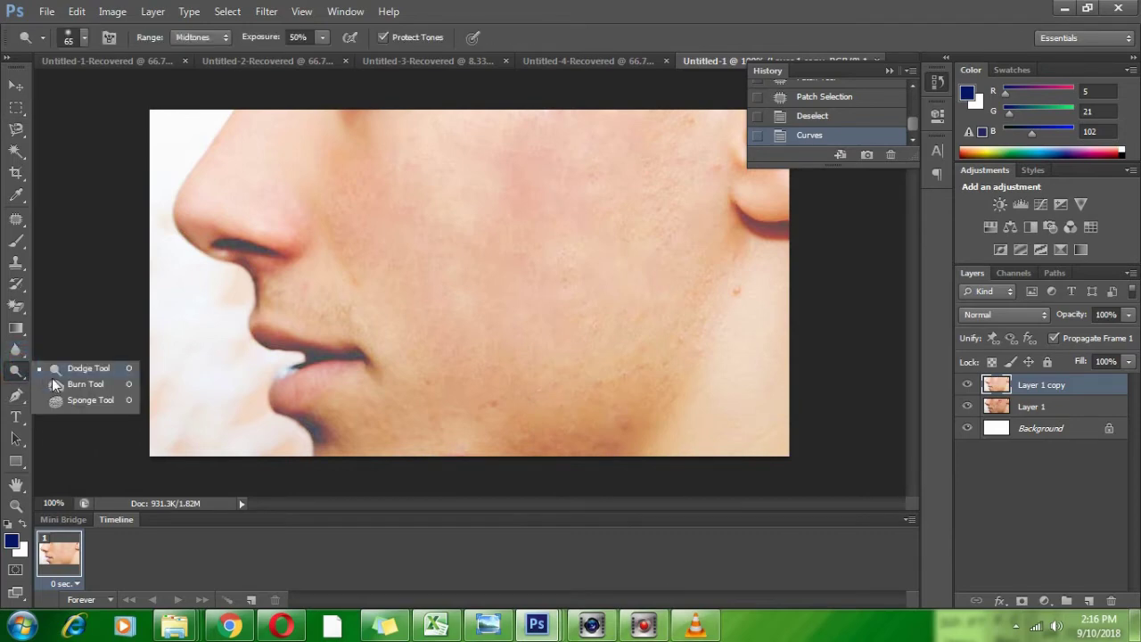
pyautogui.click(52, 378)
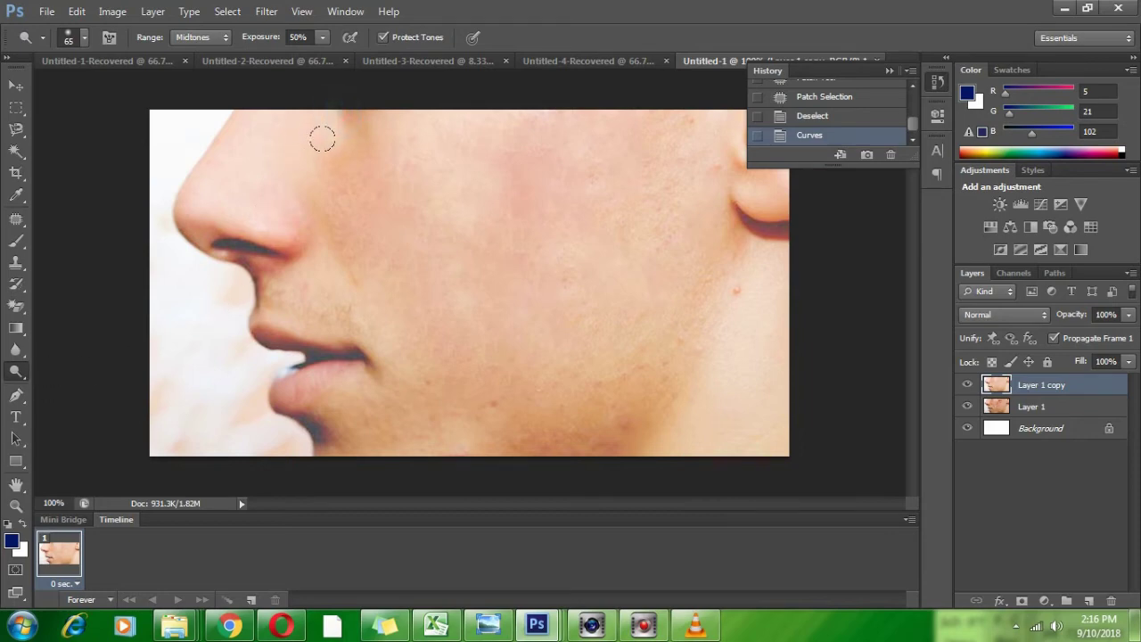
pyautogui.moveTo(317, 158); pyautogui.dragTo(313, 166)
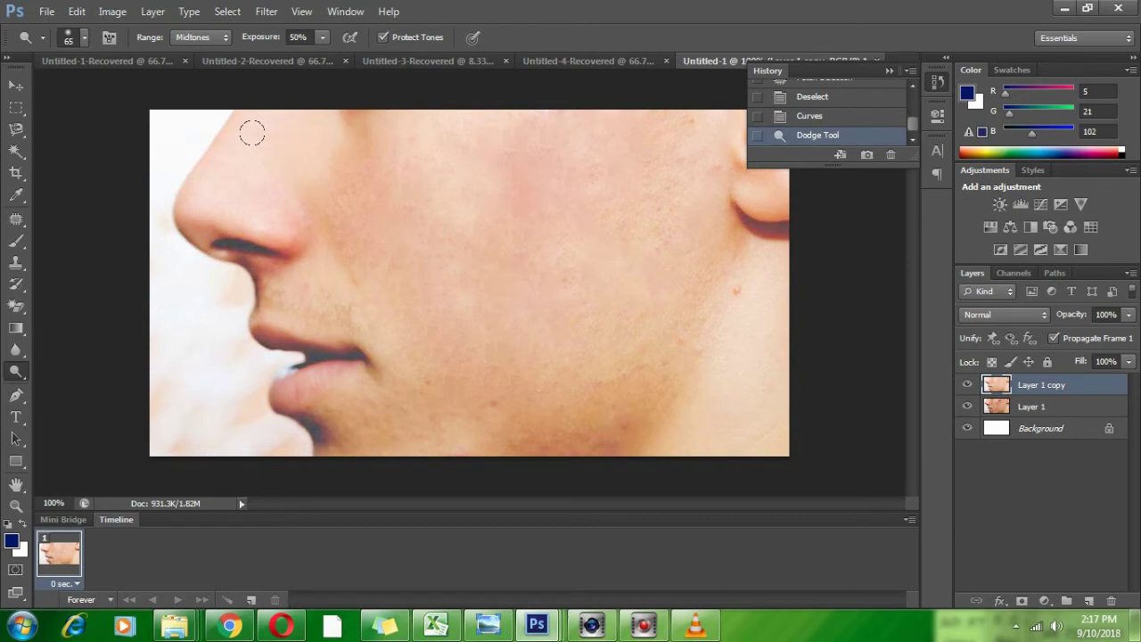
pyautogui.moveTo(251, 134); pyautogui.dragTo(242, 142)
pyautogui.click(227, 162)
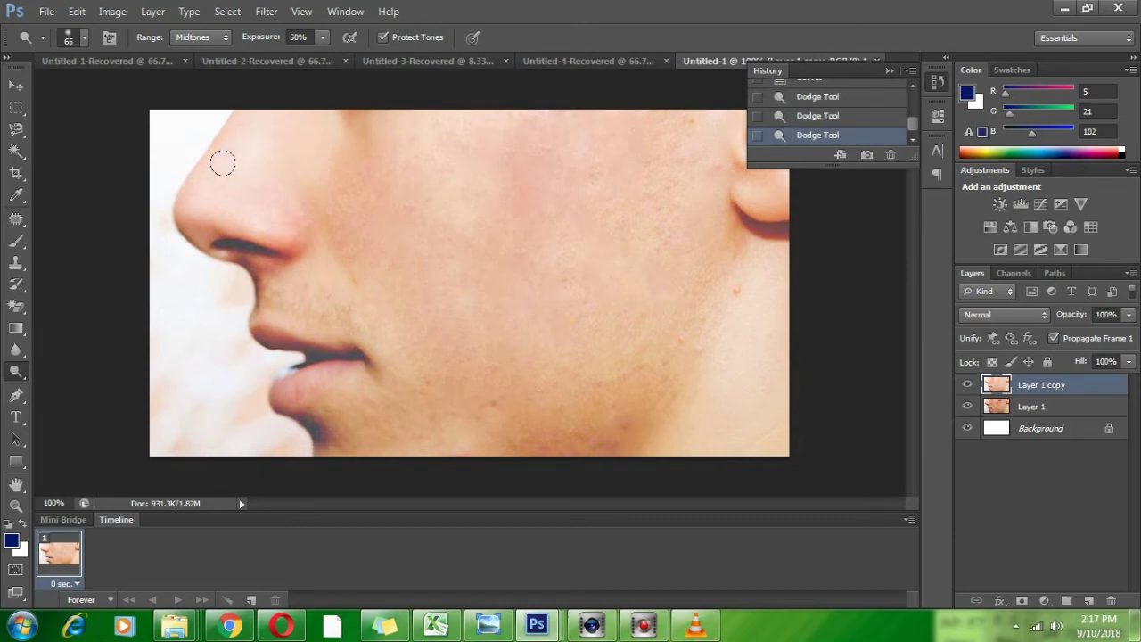
pyautogui.click(254, 120)
# Try desaturating a patch of cheek beside the nose with the Sponge Tool, and undo both strokes
pyautogui.click(16, 373)
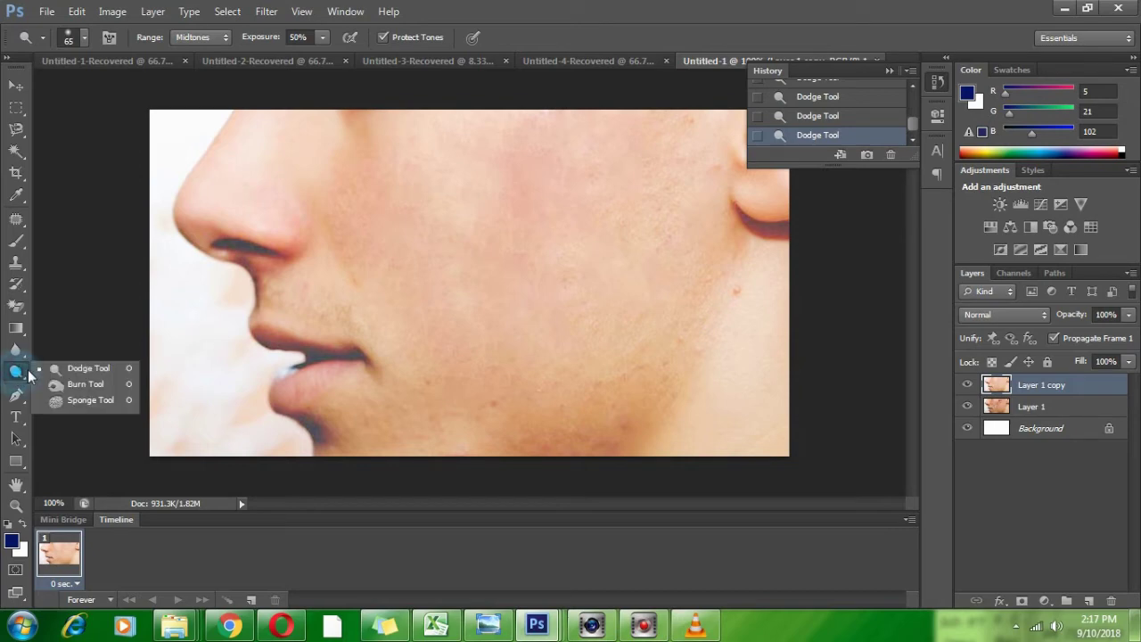
pyautogui.click(89, 401)
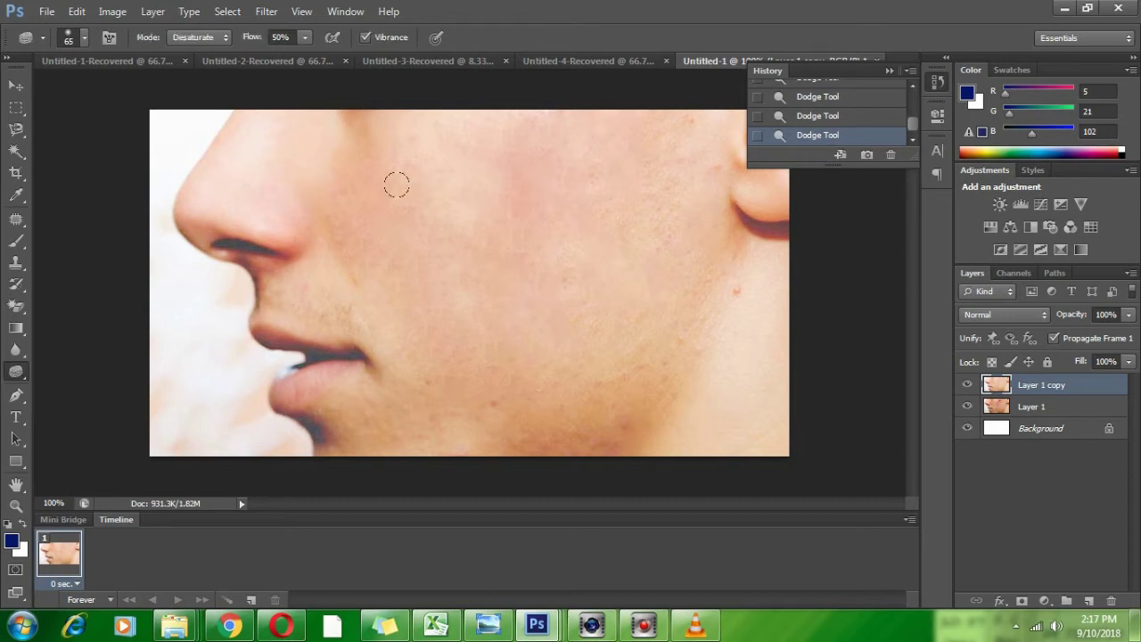
pyautogui.moveTo(396, 184); pyautogui.dragTo(415, 220)
pyautogui.moveTo(396, 176)
pyautogui.mouseDown()
pyautogui.moveTo(425, 227)
pyautogui.moveTo(399, 166)
pyautogui.moveTo(414, 199)
pyautogui.mouseUp()
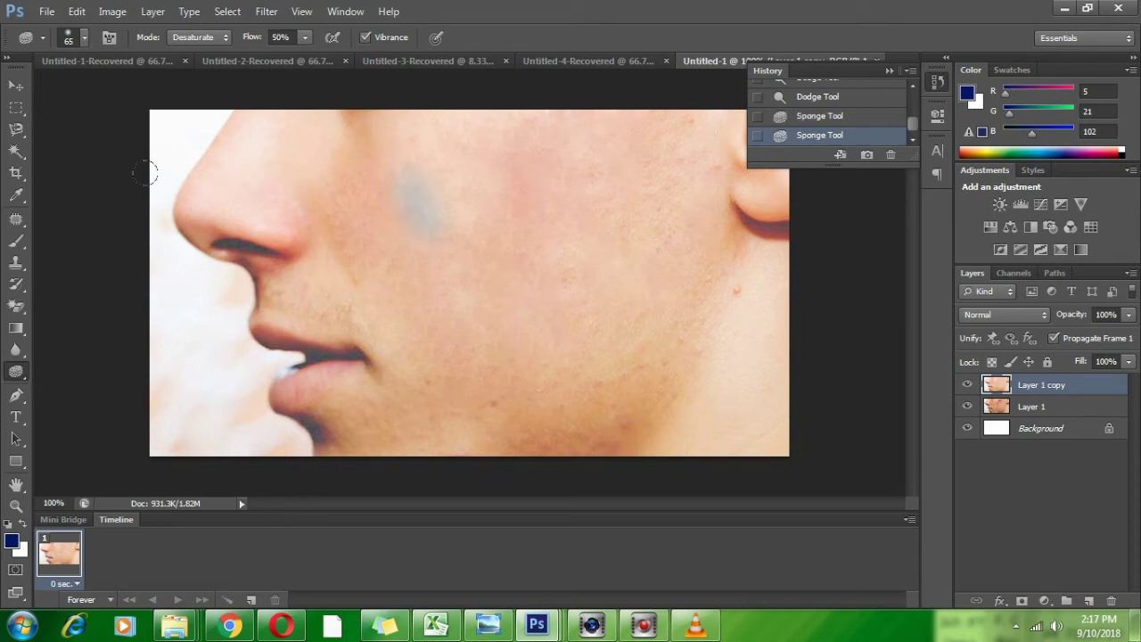
pyautogui.click(789, 103)
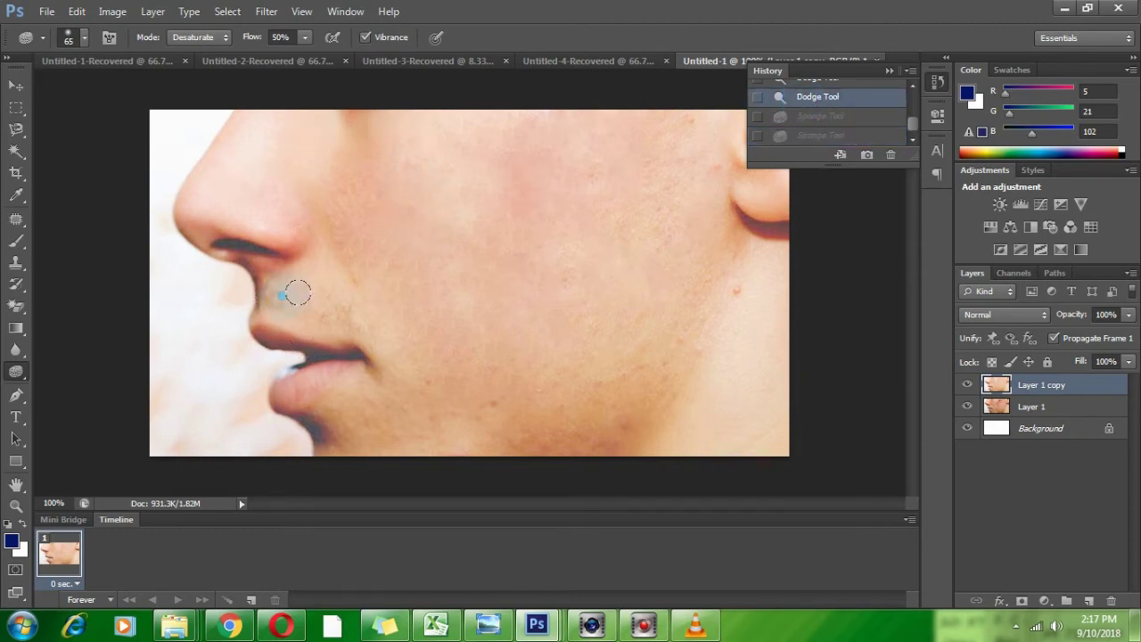
# Desaturate the mustache area above the upper lip with the Sponge Tool and lighten it with the Dodge Tool
pyautogui.moveTo(319, 305); pyautogui.dragTo(321, 312)
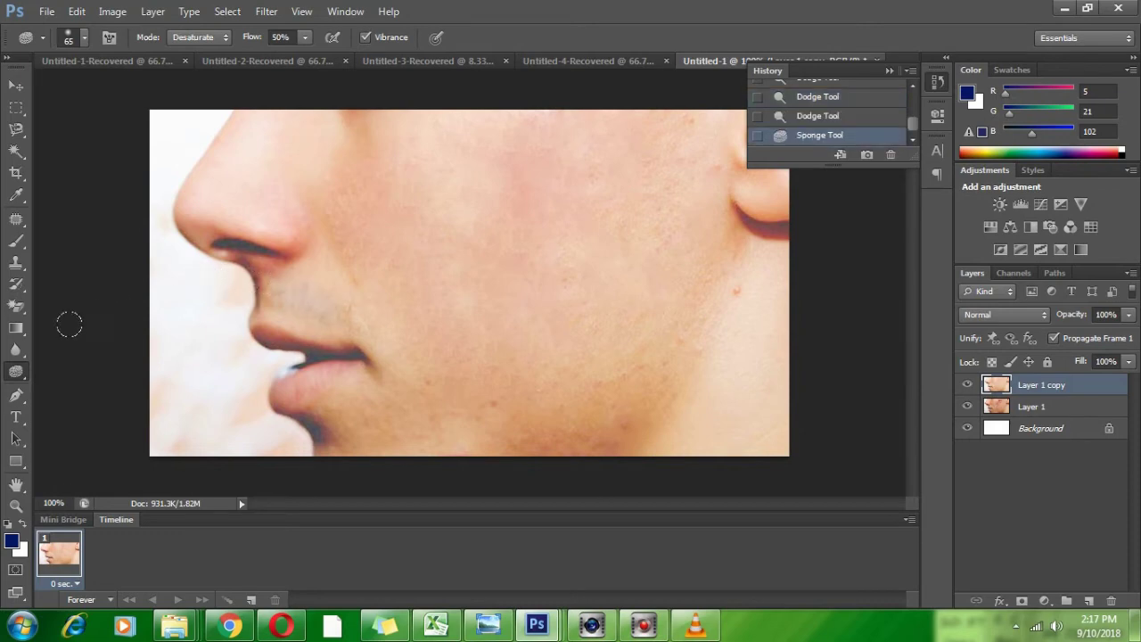
pyautogui.moveTo(19, 378); pyautogui.dragTo(53, 366)
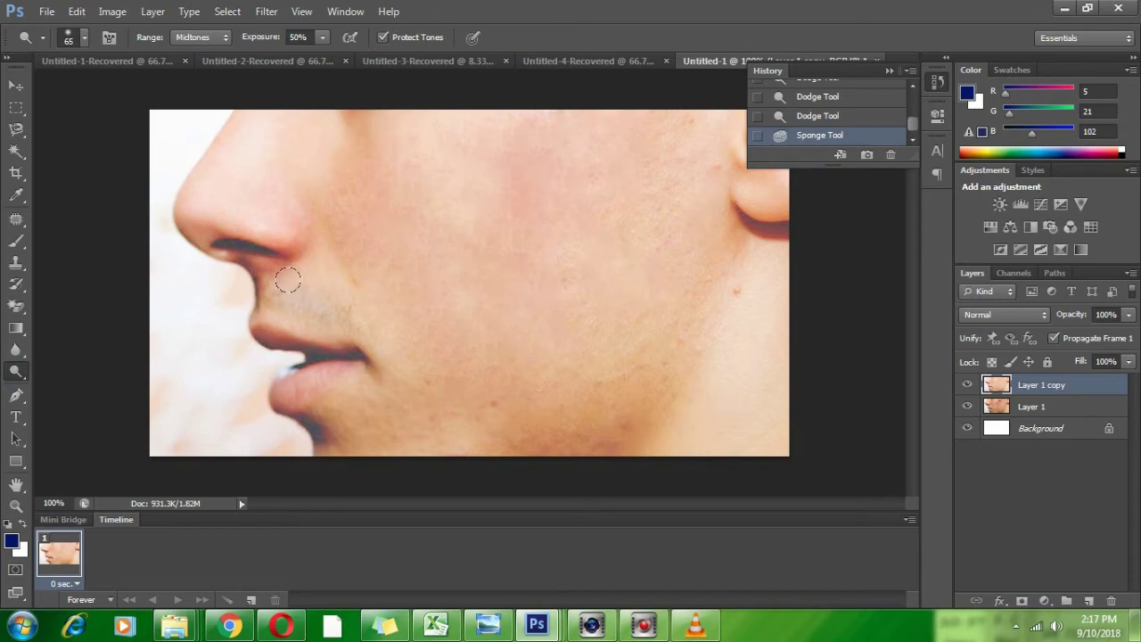
pyautogui.moveTo(287, 267)
pyautogui.mouseDown()
pyautogui.moveTo(295, 292)
pyautogui.moveTo(331, 300)
pyautogui.mouseUp()
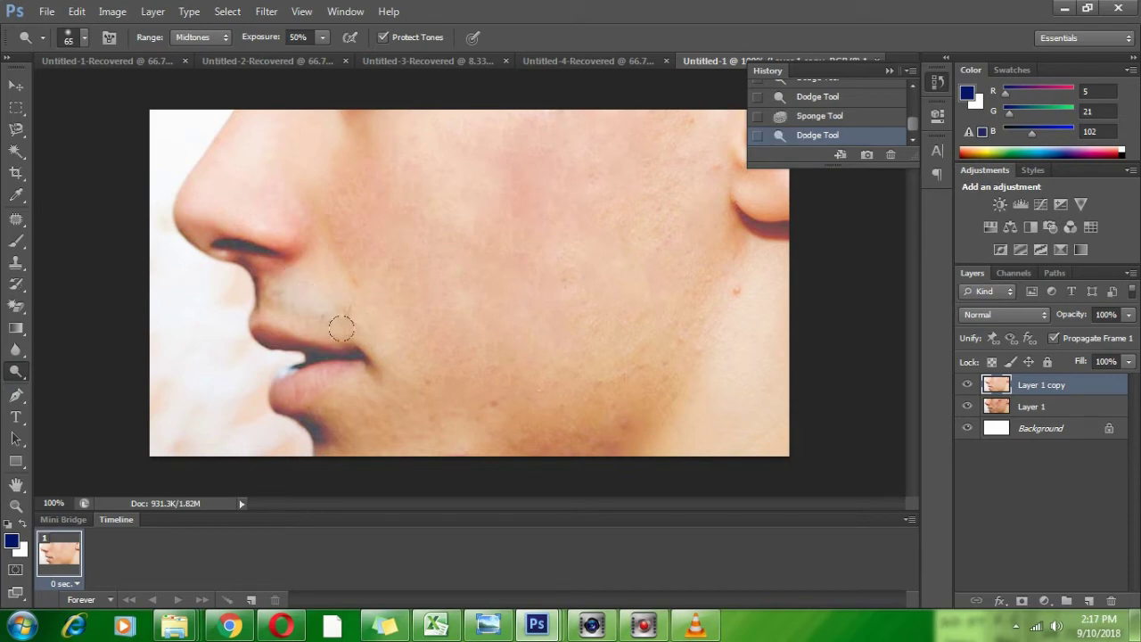
# Soften the shaded crease between the upper nose and the cheek with the Blur Tool
pyautogui.moveTo(16, 350); pyautogui.dragTo(32, 359)
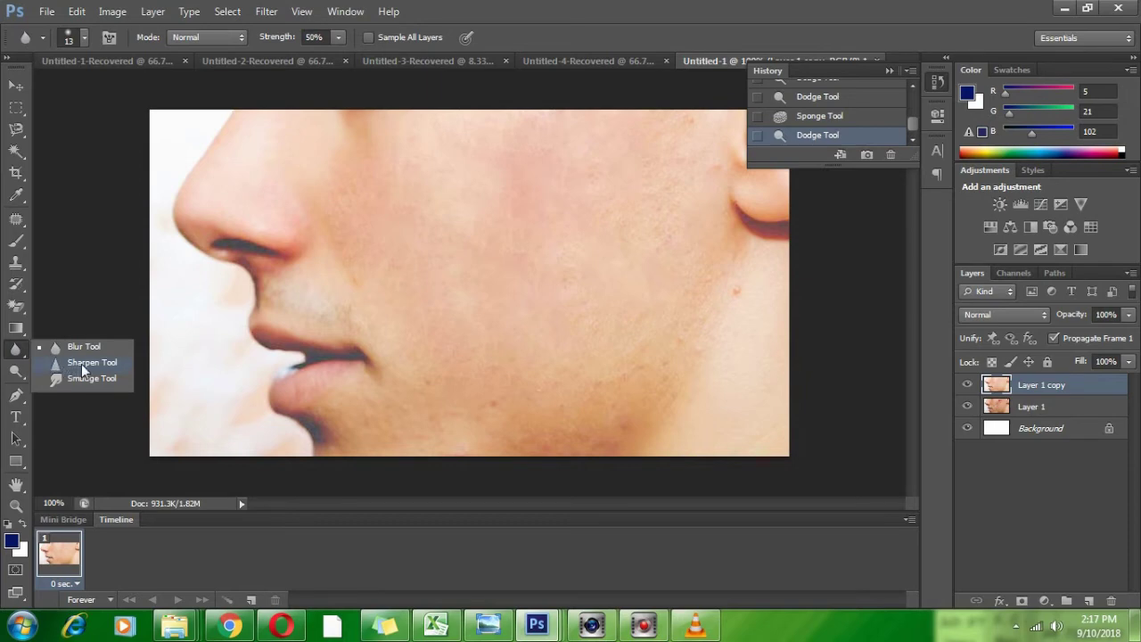
pyautogui.click(86, 353)
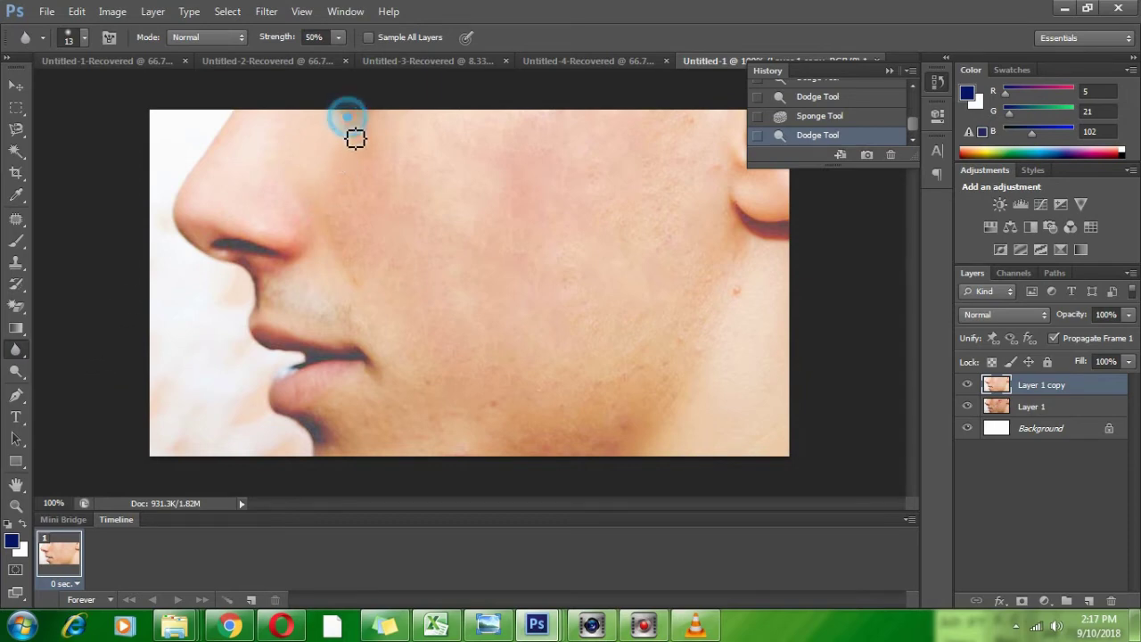
pyautogui.moveTo(355, 122); pyautogui.dragTo(333, 183)
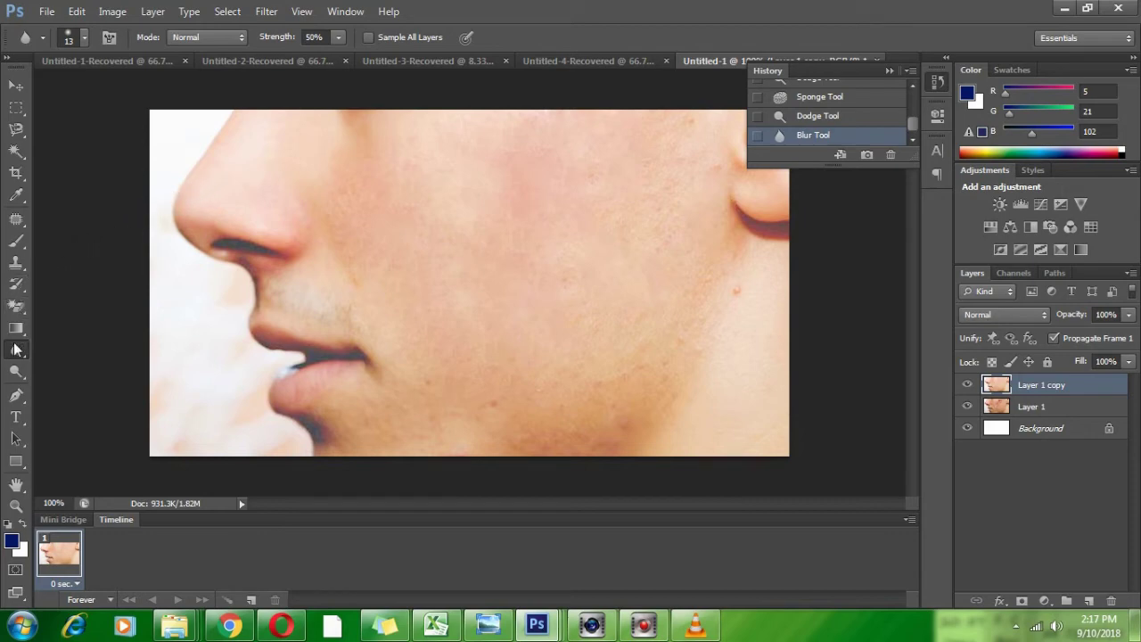
# Sharpen the profile edge between the upper lip and the nose with the Sharpen Tool
pyautogui.click(14, 350)
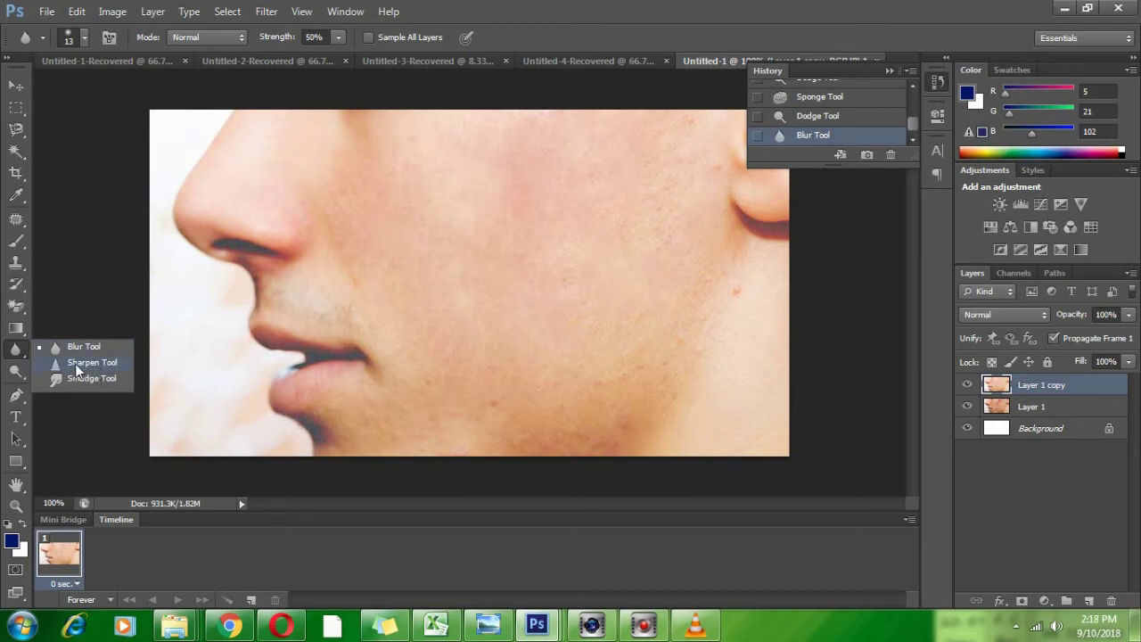
pyautogui.click(80, 362)
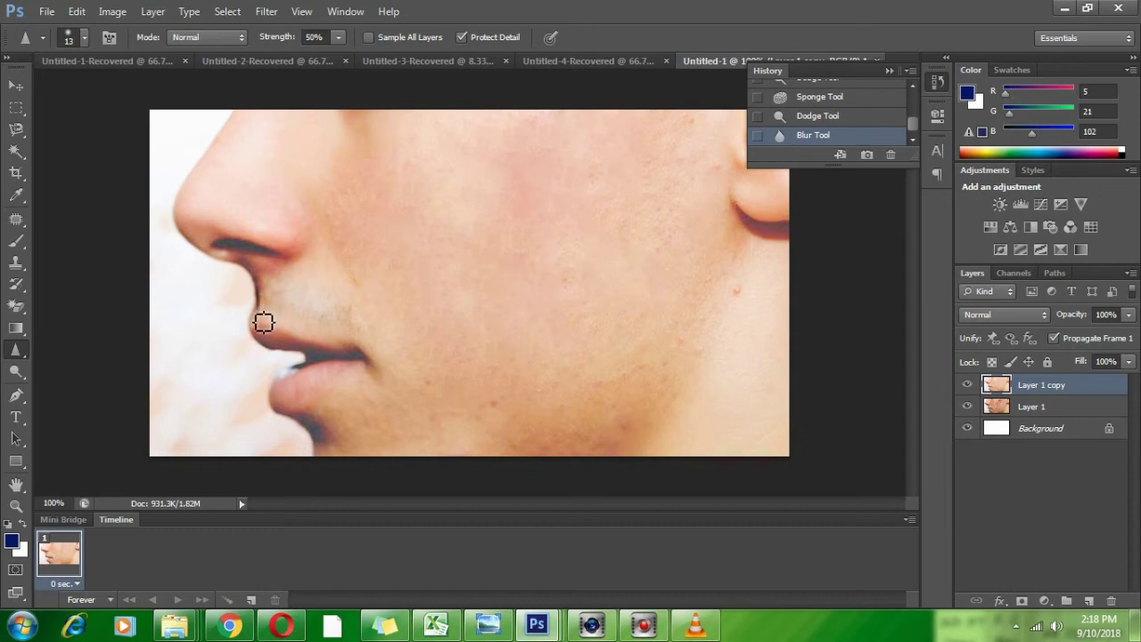
pyautogui.moveTo(263, 323); pyautogui.dragTo(247, 305)
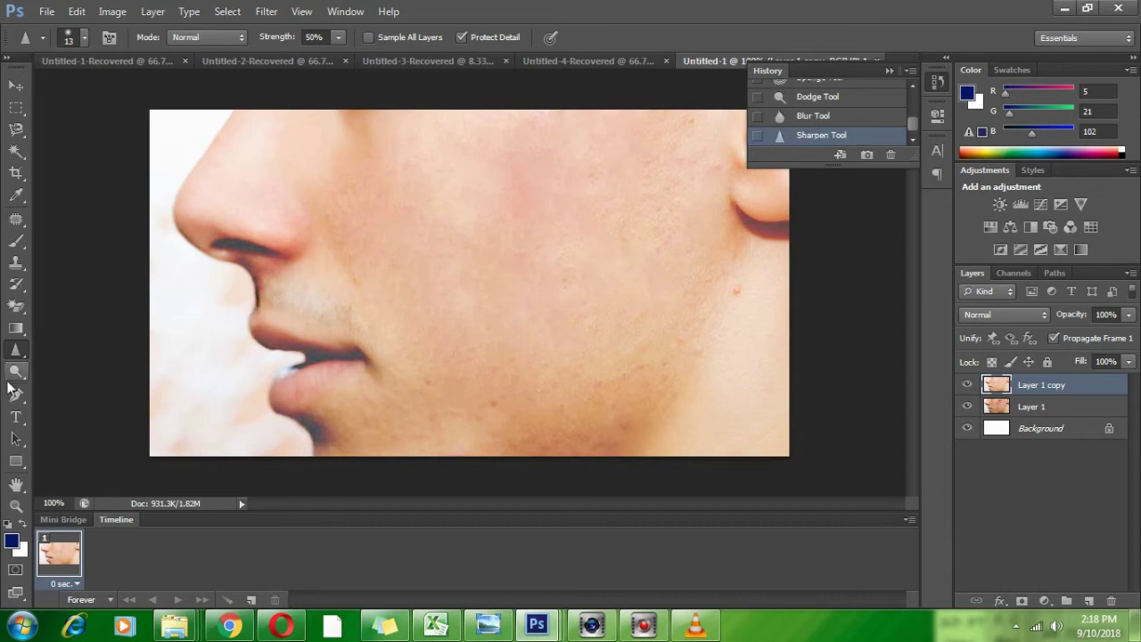
# Darken the mustache area above the upper lip with the Burn Tool
pyautogui.click(16, 350)
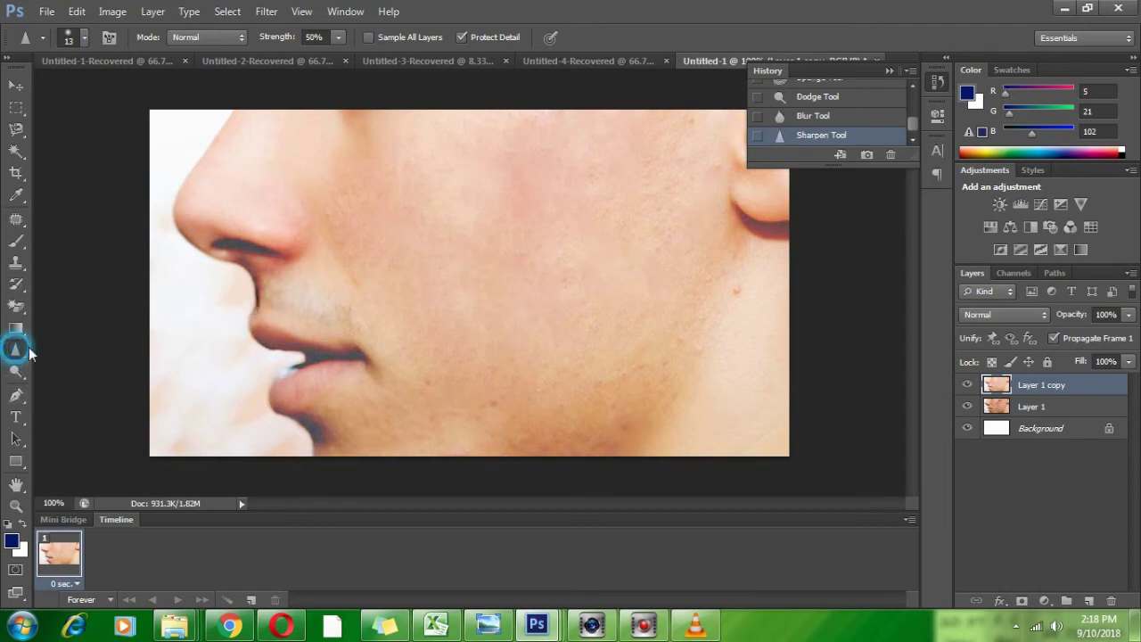
pyautogui.moveTo(29, 354); pyautogui.dragTo(51, 363)
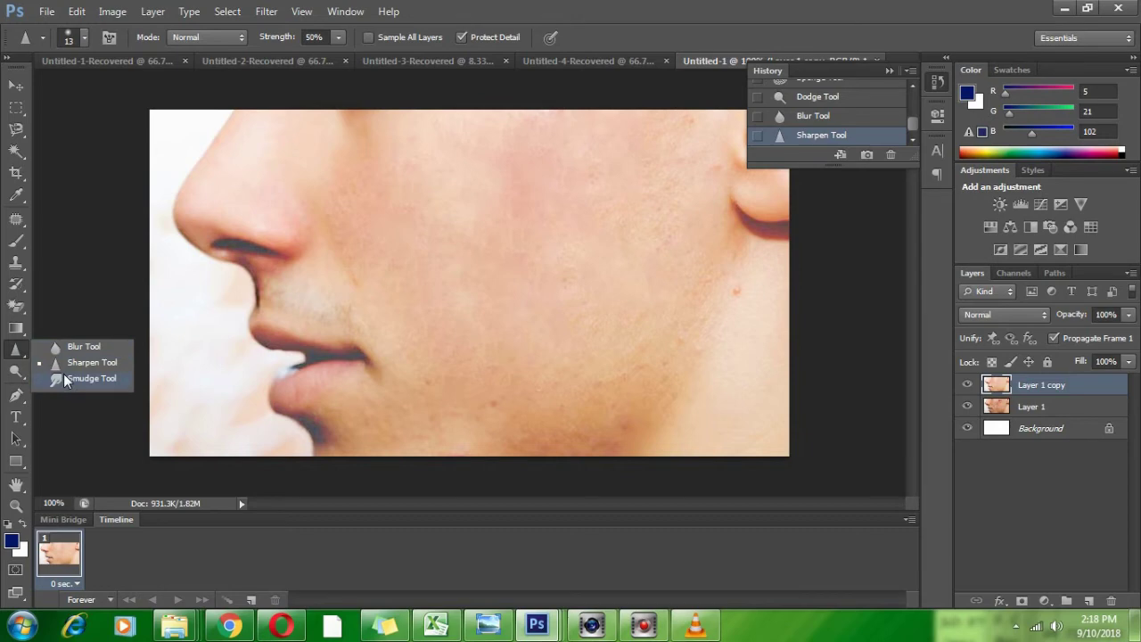
pyautogui.moveTo(63, 374); pyautogui.dragTo(24, 374)
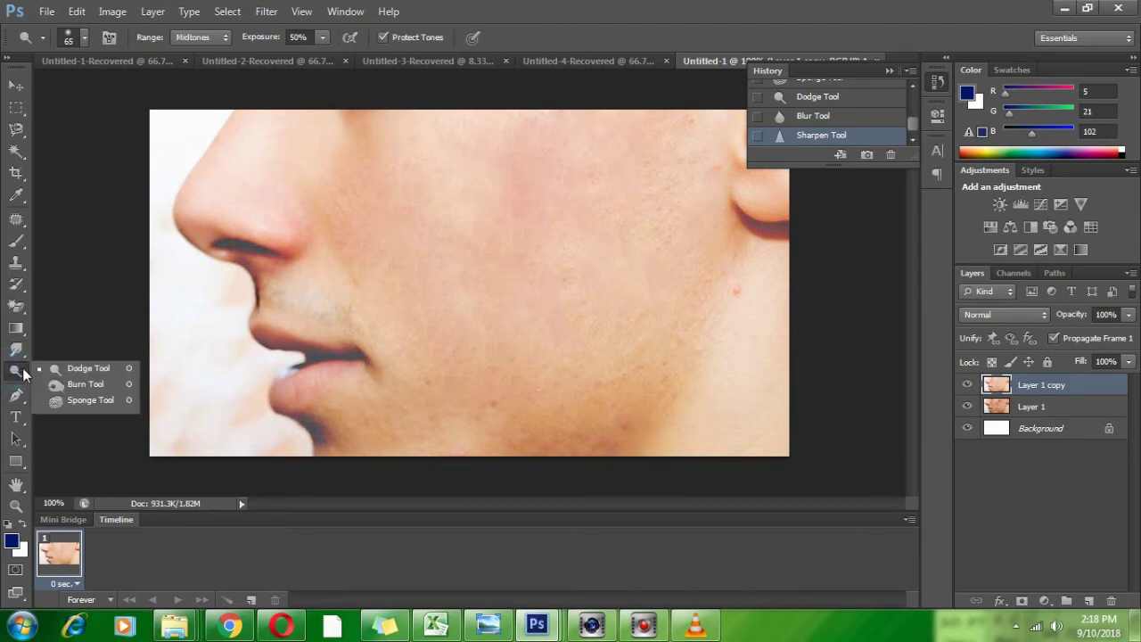
pyautogui.click(101, 382)
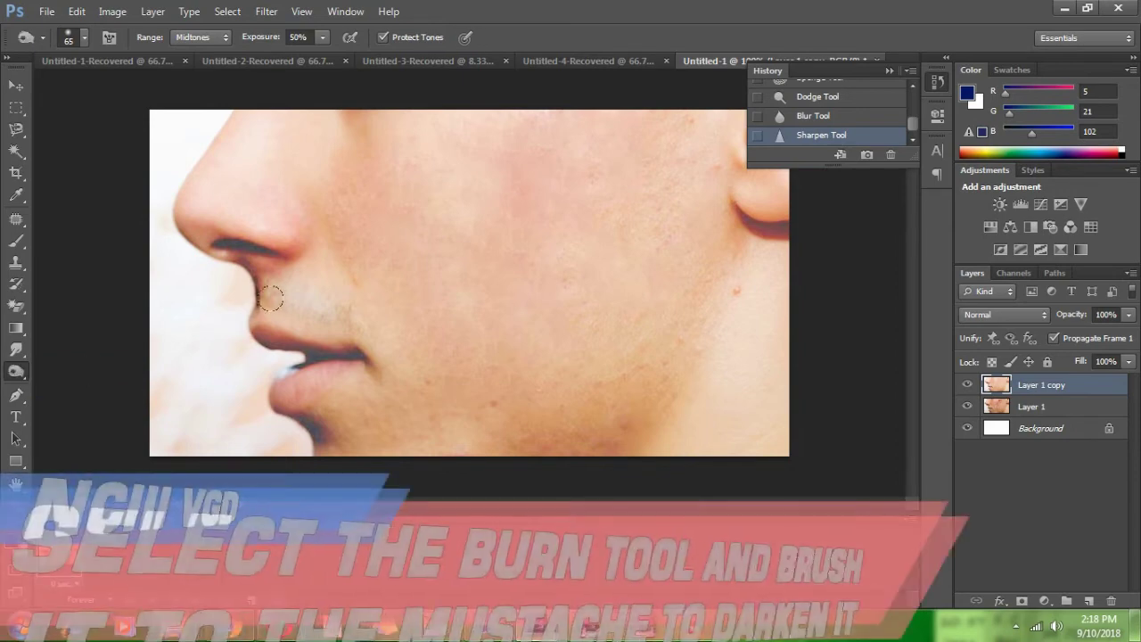
pyautogui.moveTo(270, 298)
pyautogui.mouseDown()
pyautogui.moveTo(275, 286)
pyautogui.moveTo(260, 291)
pyautogui.moveTo(314, 303)
pyautogui.mouseUp()
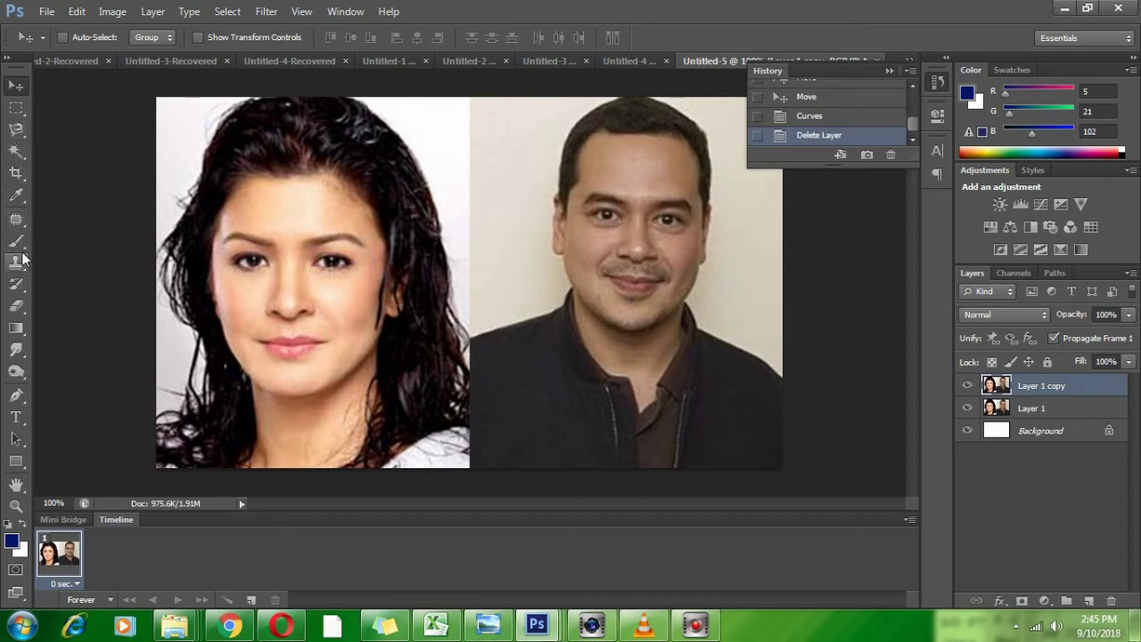
# Start a Pen Tool path at the woman's chin and trace it up the left edge of her jaw and cheek
pyautogui.click(16, 395)
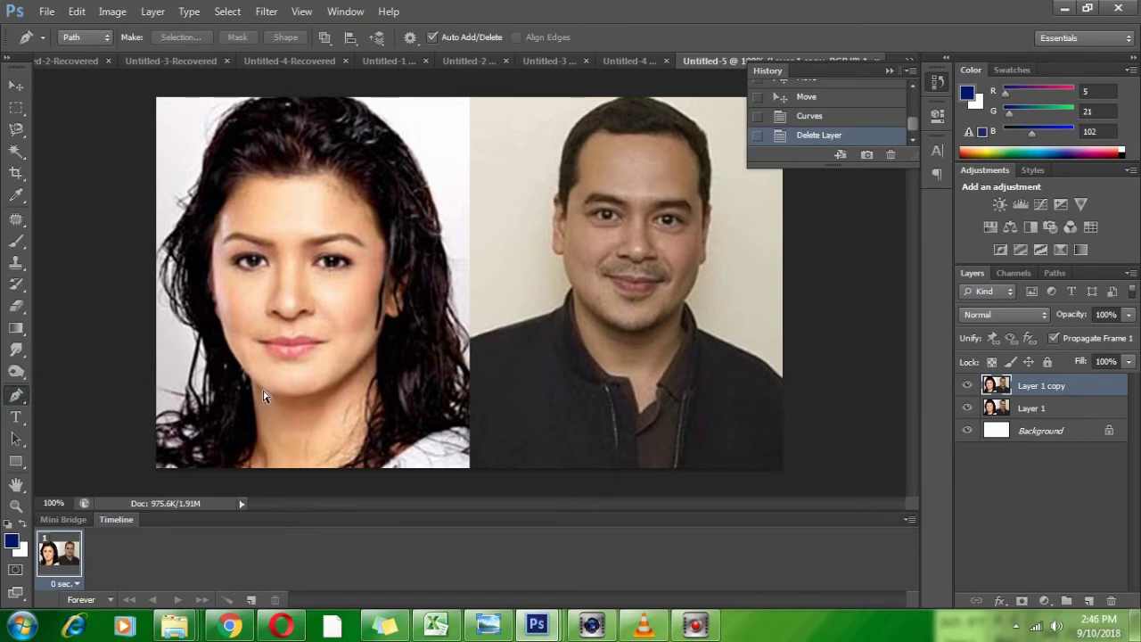
pyautogui.hotkey('ctrl', '+')
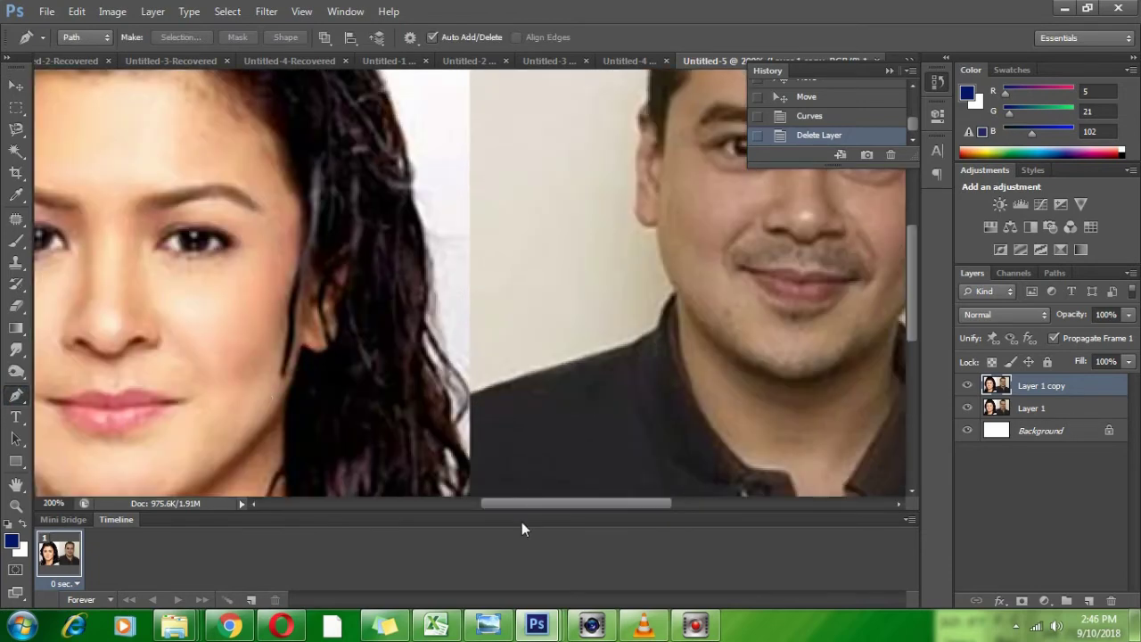
pyautogui.moveTo(521, 508); pyautogui.dragTo(451, 506)
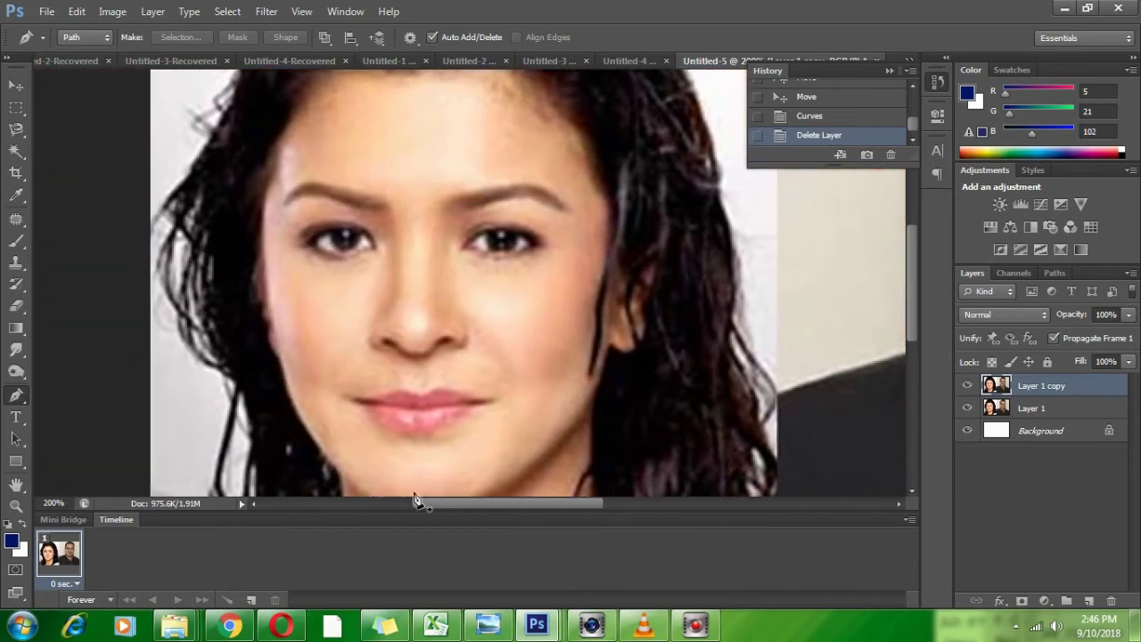
pyautogui.scroll(-1, 398, 444)
pyautogui.click(396, 467)
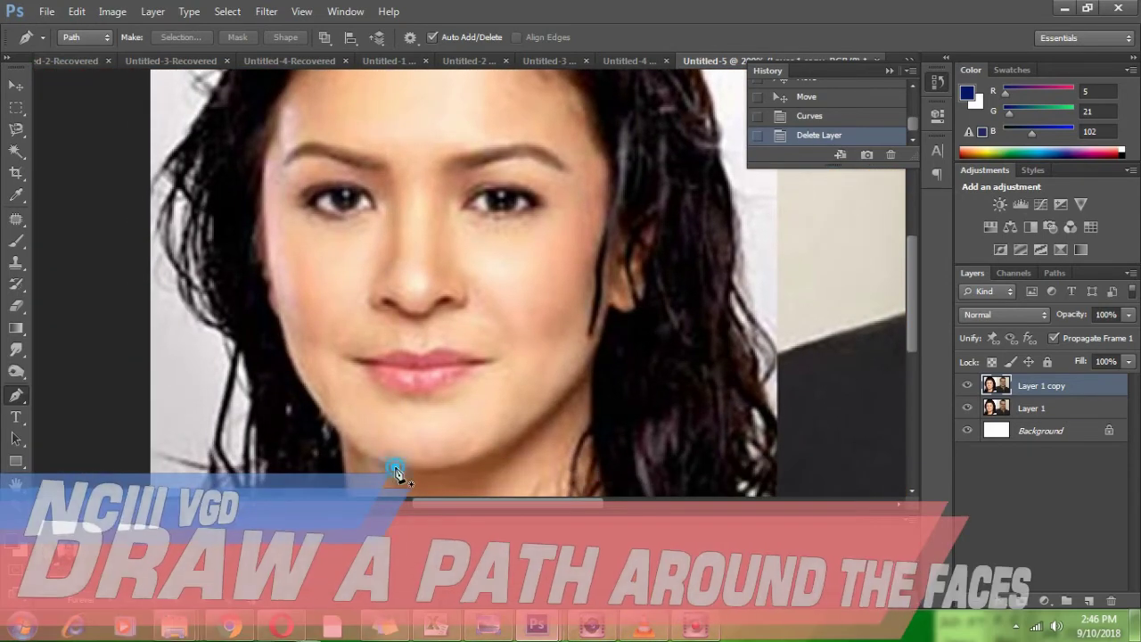
pyautogui.click(329, 434)
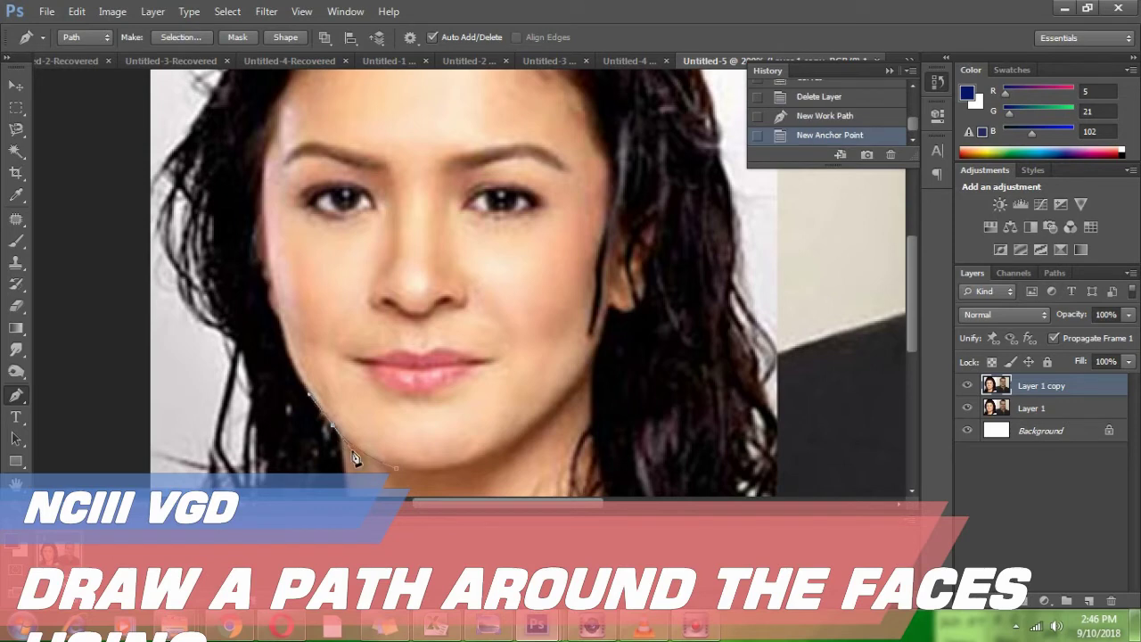
pyautogui.click(330, 434)
pyautogui.click(299, 375)
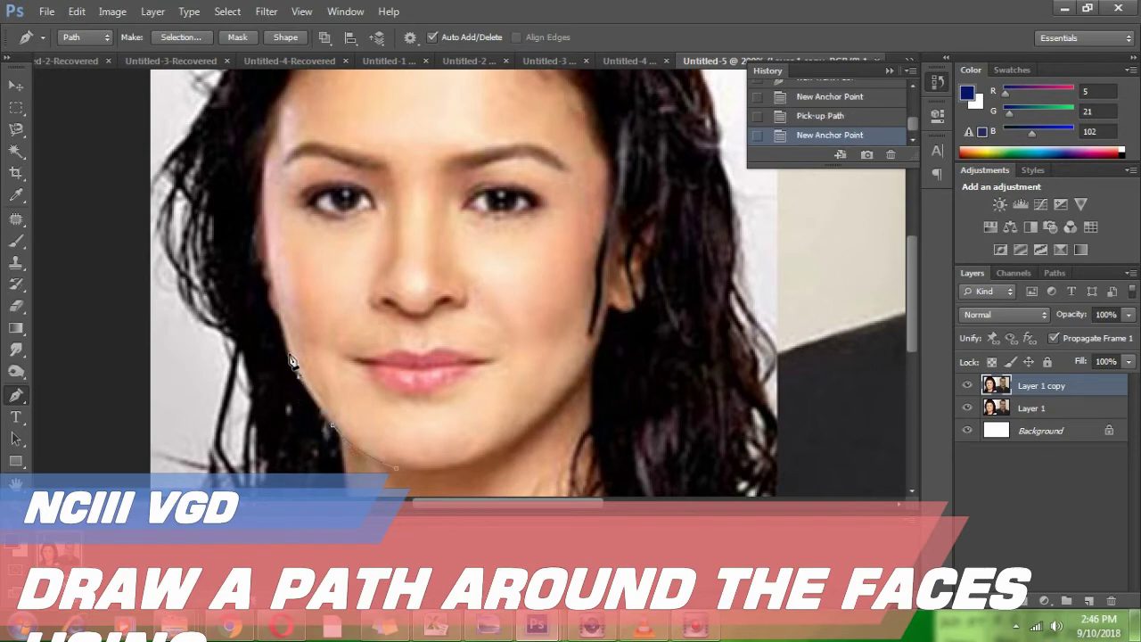
pyautogui.click(285, 343)
pyautogui.moveTo(273, 243); pyautogui.dragTo(270, 211)
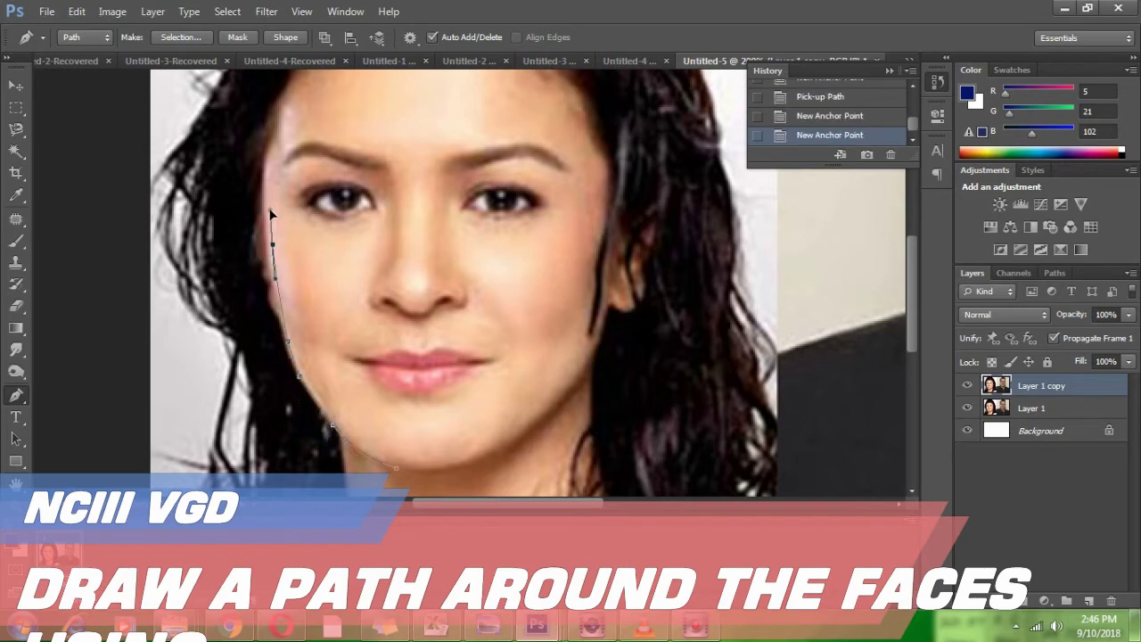
# Continue the path past the woman's left temple and along her hairline across the forehead
pyautogui.scroll(2, 315, 336)
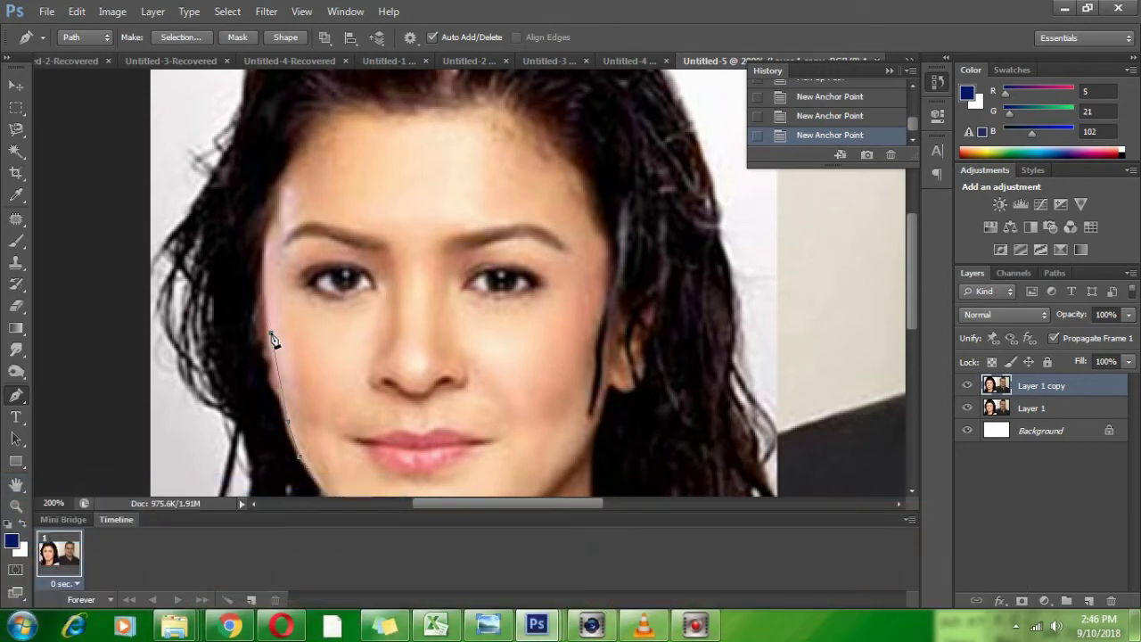
pyautogui.click(271, 258)
pyautogui.moveTo(289, 187); pyautogui.dragTo(300, 168)
pyautogui.click(315, 133)
pyautogui.moveTo(377, 122); pyautogui.dragTo(407, 121)
pyautogui.moveTo(514, 140); pyautogui.dragTo(548, 161)
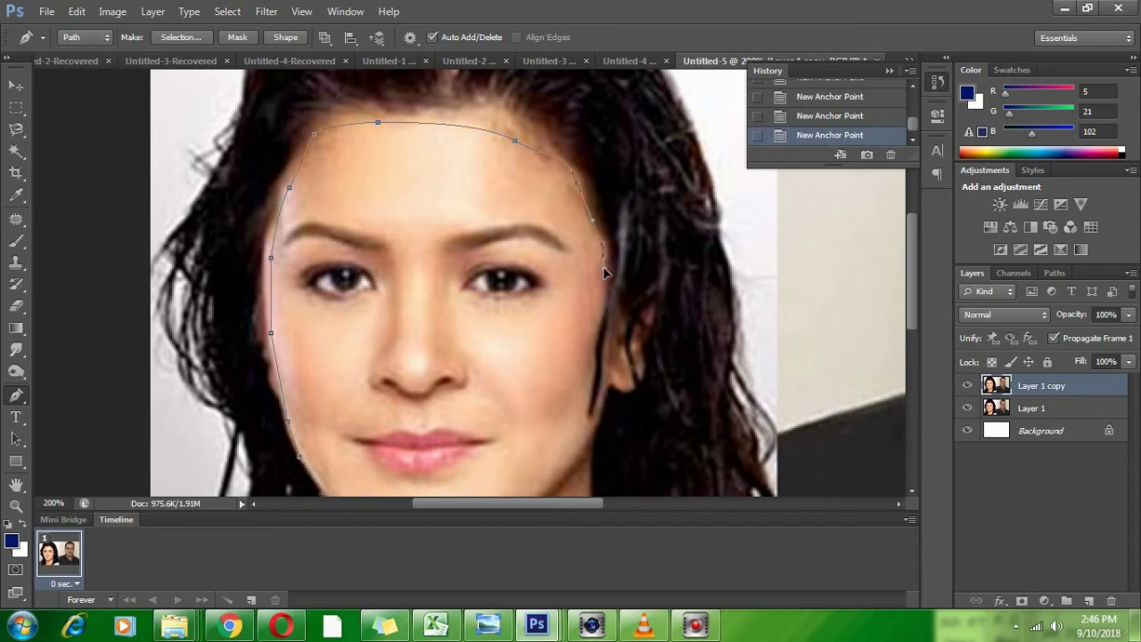
# Trace the path down the right side of the woman's face and close it at the chin
pyautogui.moveTo(603, 267); pyautogui.dragTo(597, 316)
pyautogui.scroll(-2, 592, 339)
pyautogui.scroll(-2, 592, 338)
pyautogui.click(580, 344)
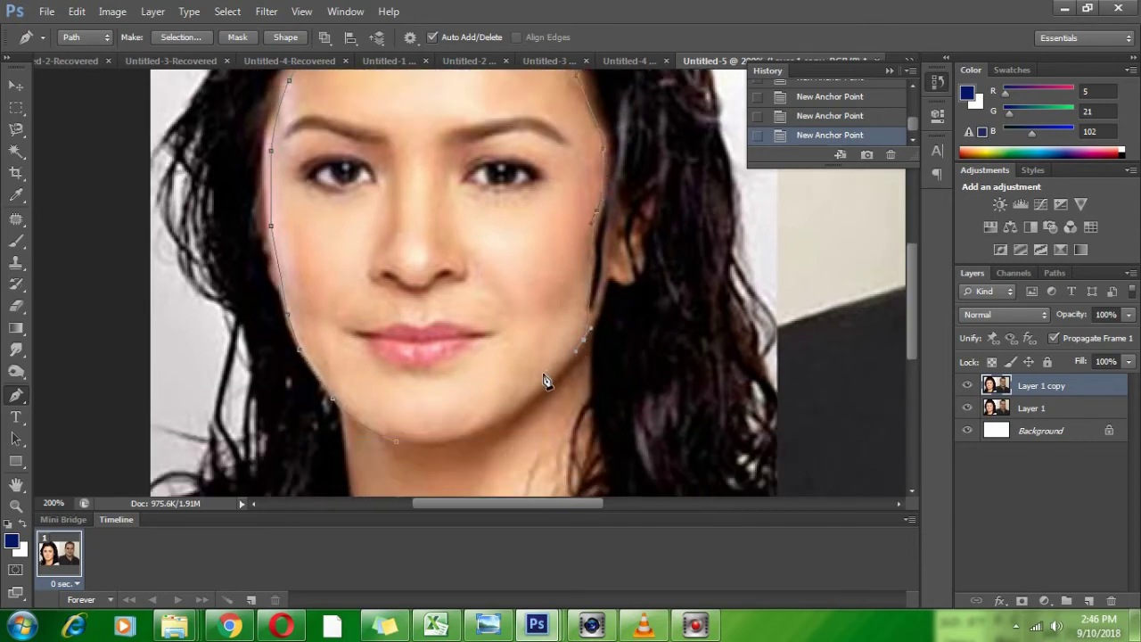
pyautogui.moveTo(492, 424); pyautogui.dragTo(472, 438)
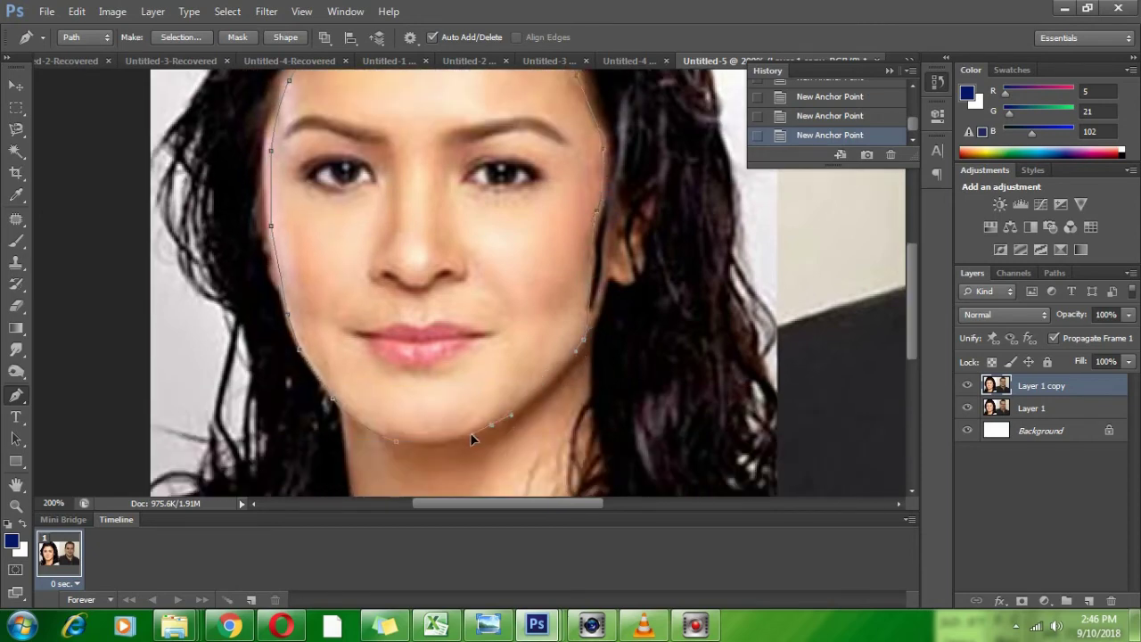
pyautogui.click(398, 443)
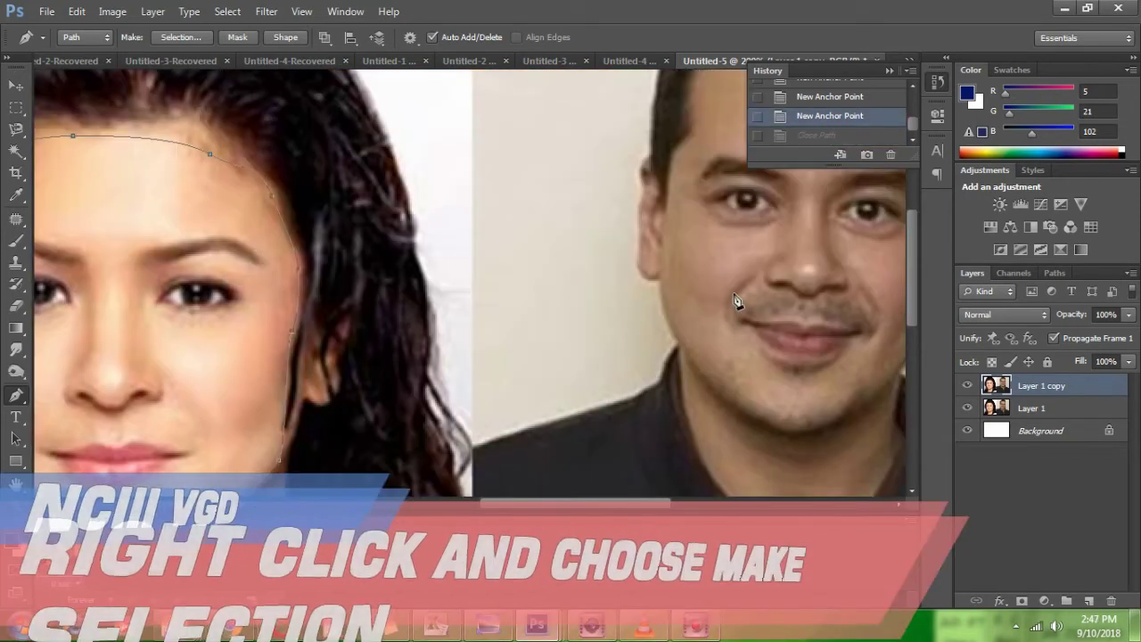
# Turn the woman's face path into a selection and copy the selected face onto a new layer
pyautogui.rightClick(277, 287)
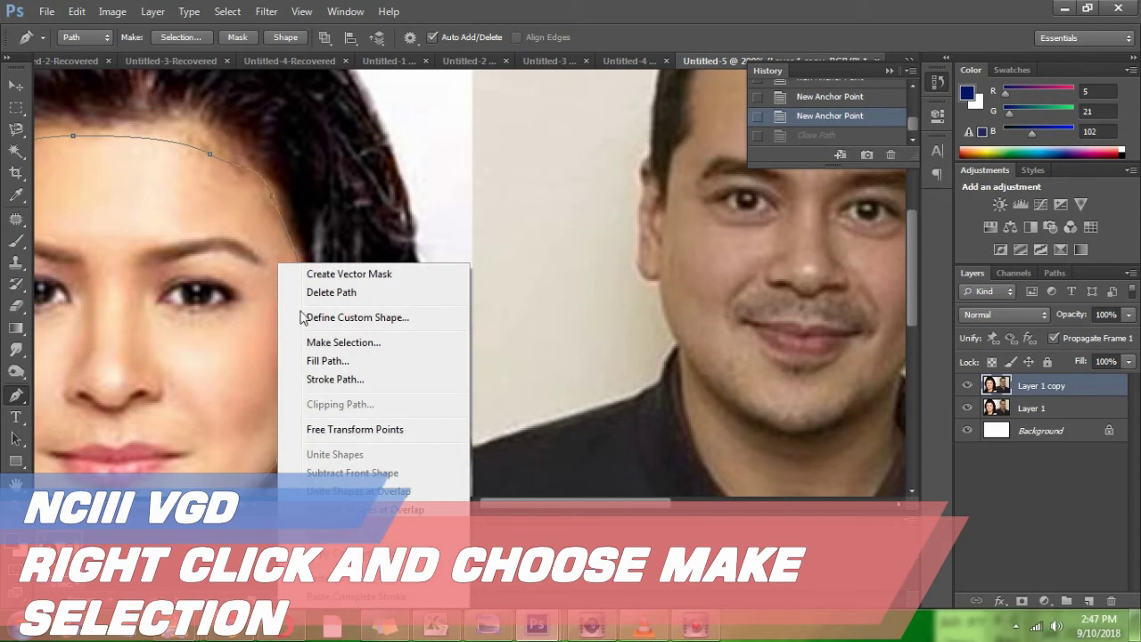
pyautogui.click(346, 342)
pyautogui.click(657, 178)
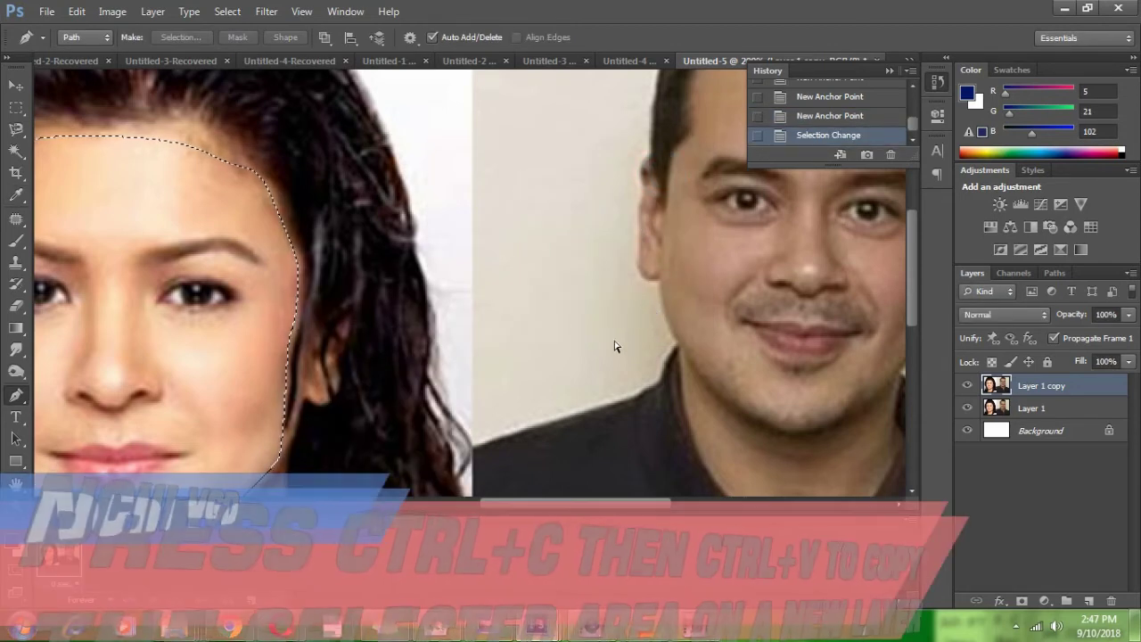
pyautogui.hotkey('ctrl', 'c')
pyautogui.hotkey('ctrl', 'v')
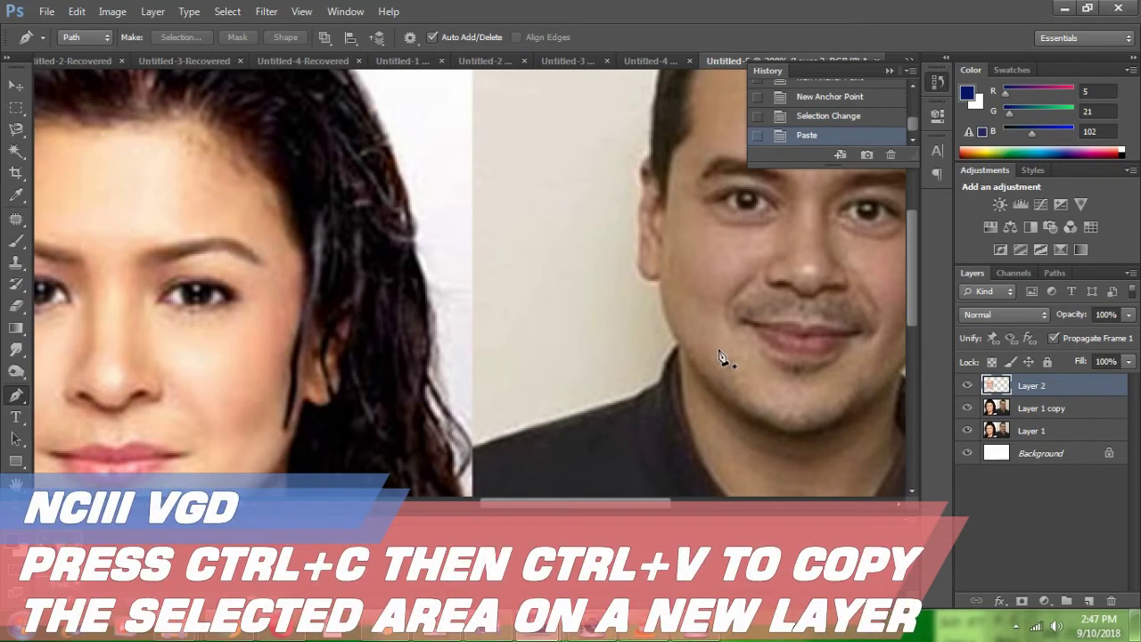
# Start a new Pen Tool path at the man's chin and trace it up the left jaw and cheek to the temple
pyautogui.moveTo(598, 502); pyautogui.dragTo(666, 505)
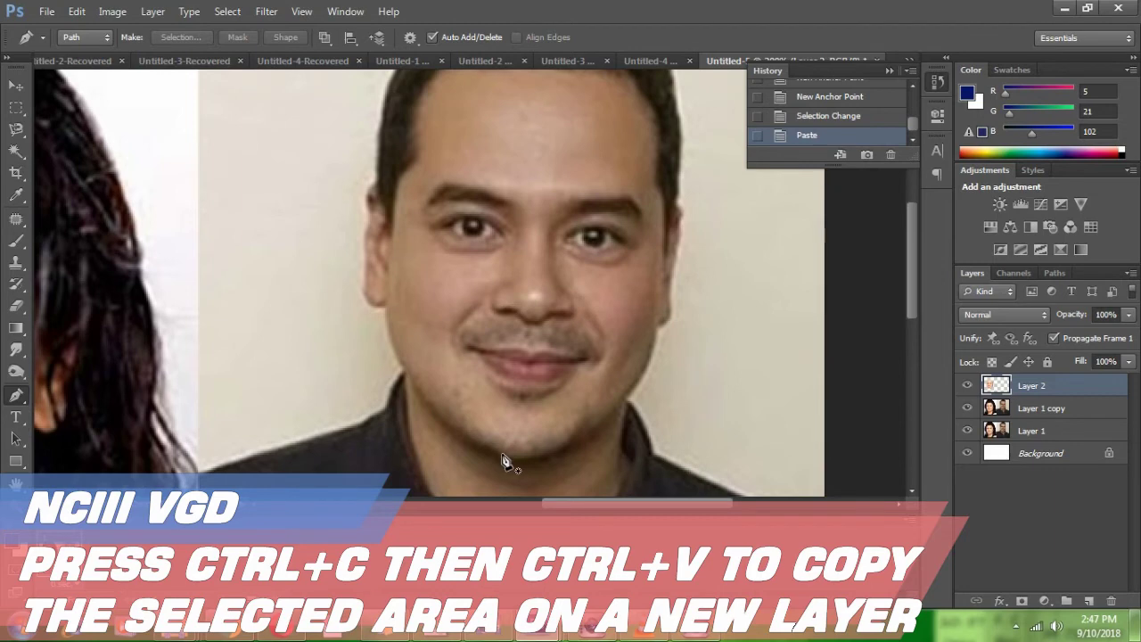
pyautogui.click(502, 456)
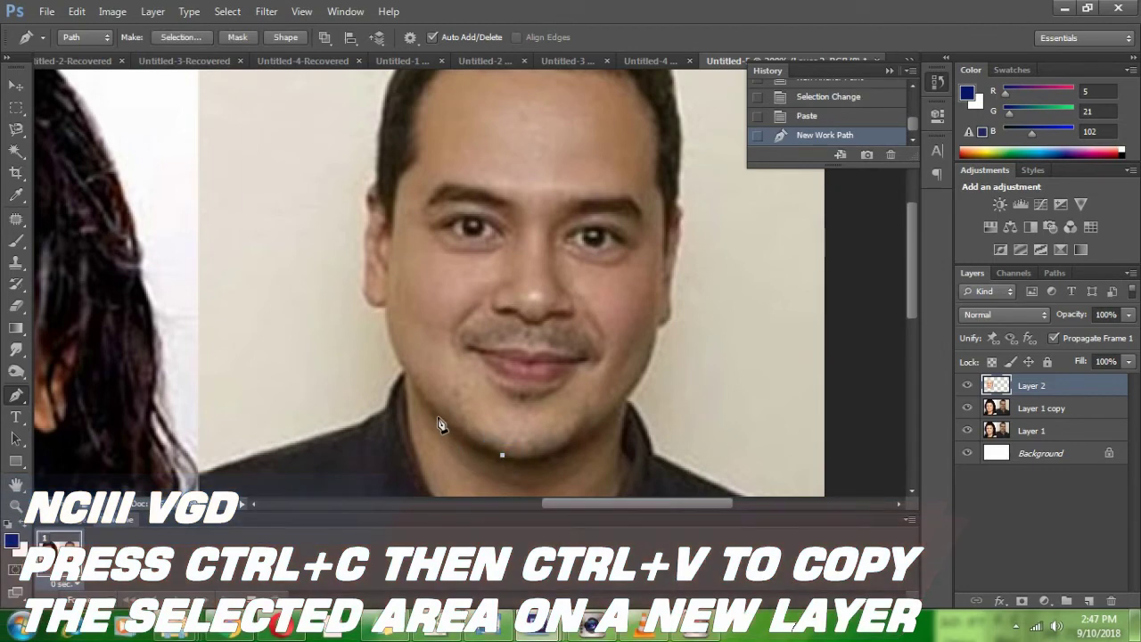
pyautogui.moveTo(415, 391); pyautogui.dragTo(415, 390)
pyautogui.keyDown('alt'); pyautogui.click(436, 415); pyautogui.keyUp('alt')
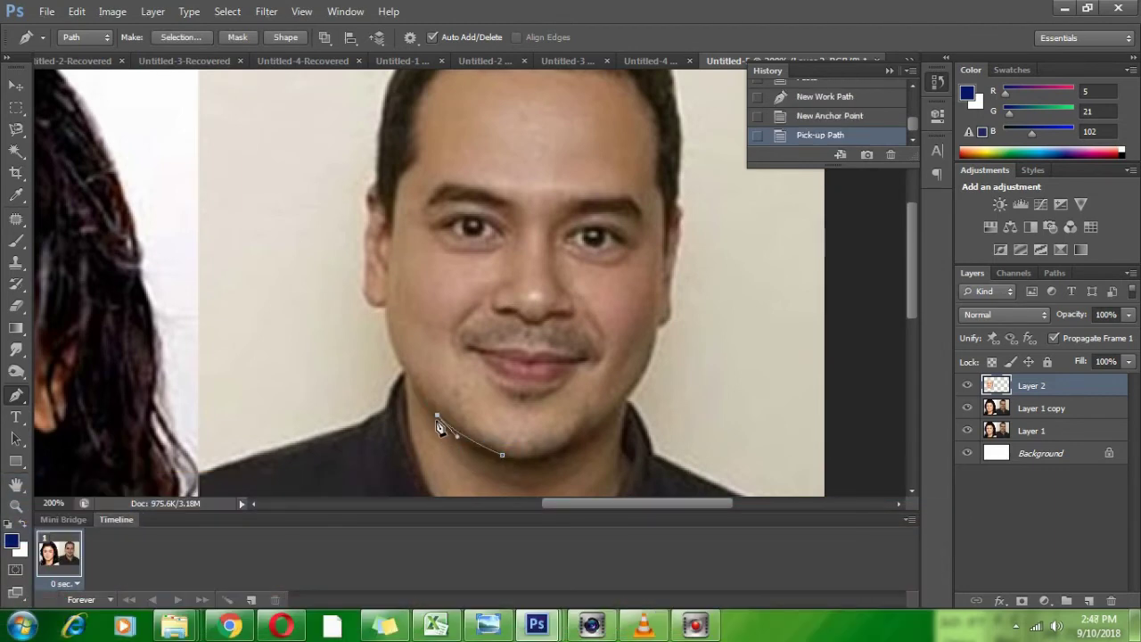
pyautogui.click(398, 360)
pyautogui.click(386, 304)
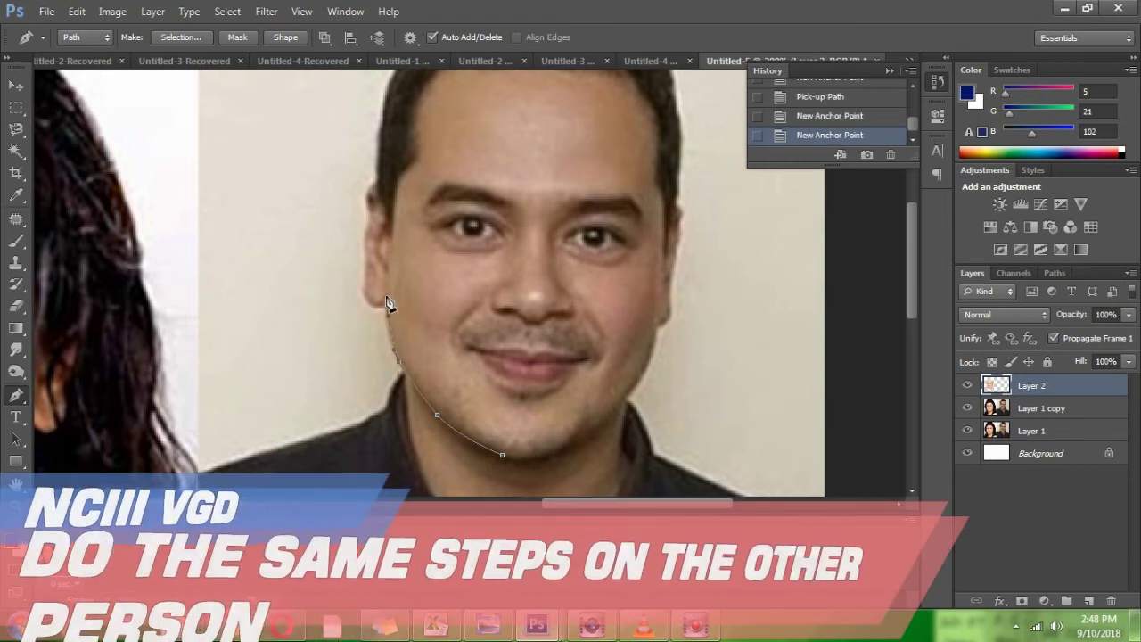
pyautogui.click(394, 240)
pyautogui.click(393, 203)
pyautogui.click(420, 158)
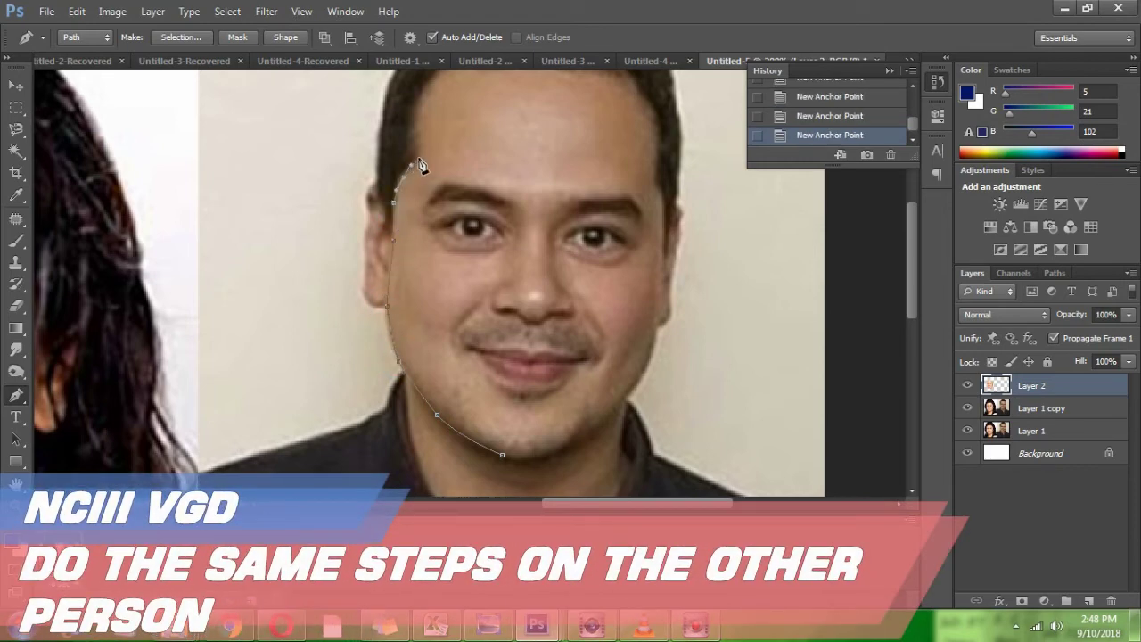
# Continue the path across the man's forehead and down the right side of his face, closing it at the chin
pyautogui.scroll(2, 436, 165)
pyautogui.moveTo(496, 113); pyautogui.dragTo(535, 114)
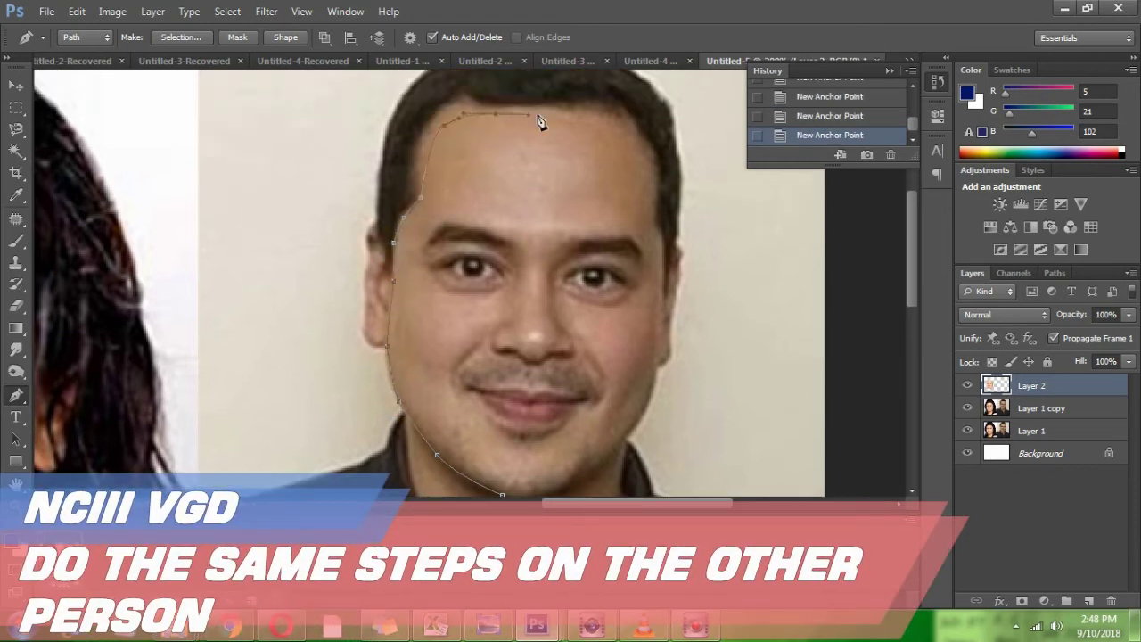
pyautogui.moveTo(651, 204); pyautogui.dragTo(653, 214)
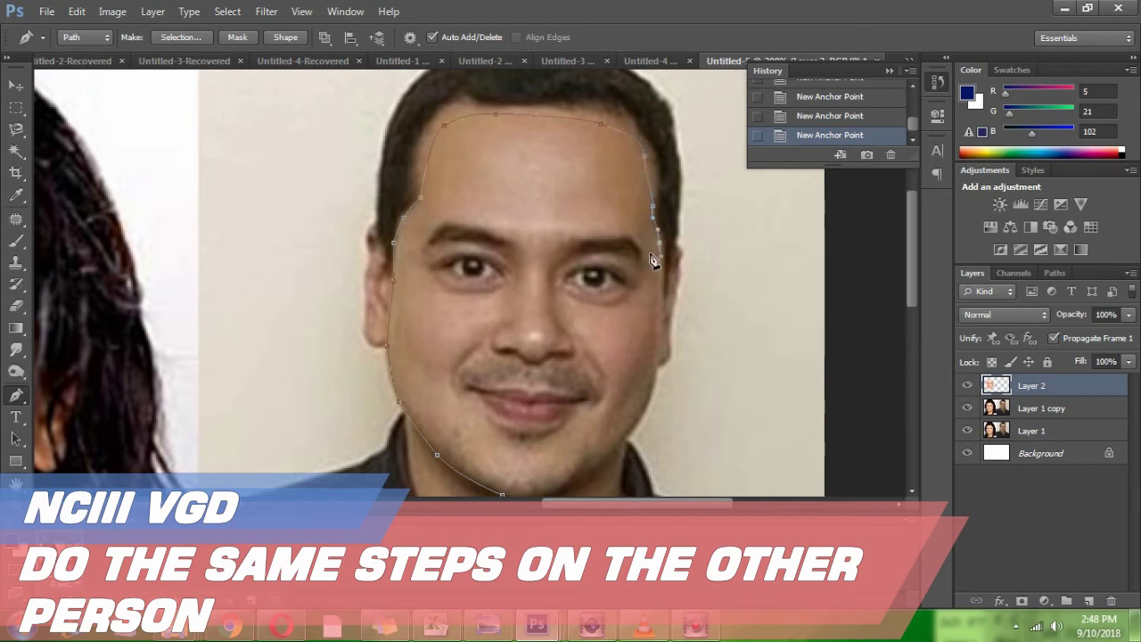
pyautogui.scroll(-5, 650, 258)
pyautogui.click(659, 236)
pyautogui.click(655, 290)
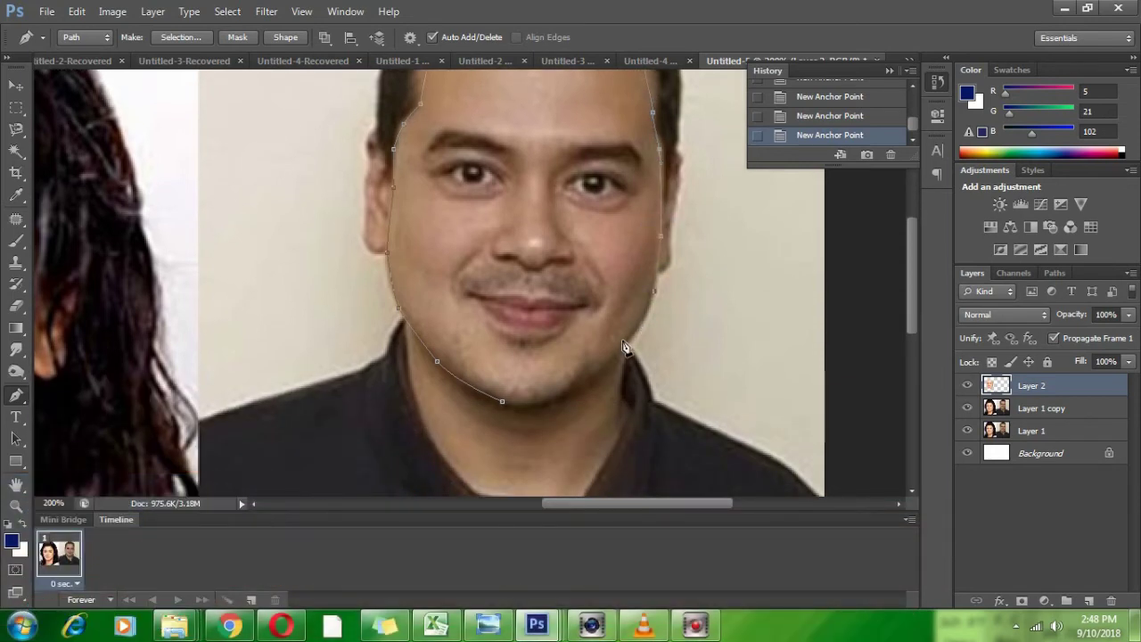
pyautogui.moveTo(502, 401)
pyautogui.mouseDown()
pyautogui.moveTo(529, 402)
pyautogui.moveTo(519, 401)
pyautogui.mouseUp()
# On Layer 1 copy, turn the man's face path into a selection and copy the selected face onto a new layer
pyautogui.click(1000, 410)
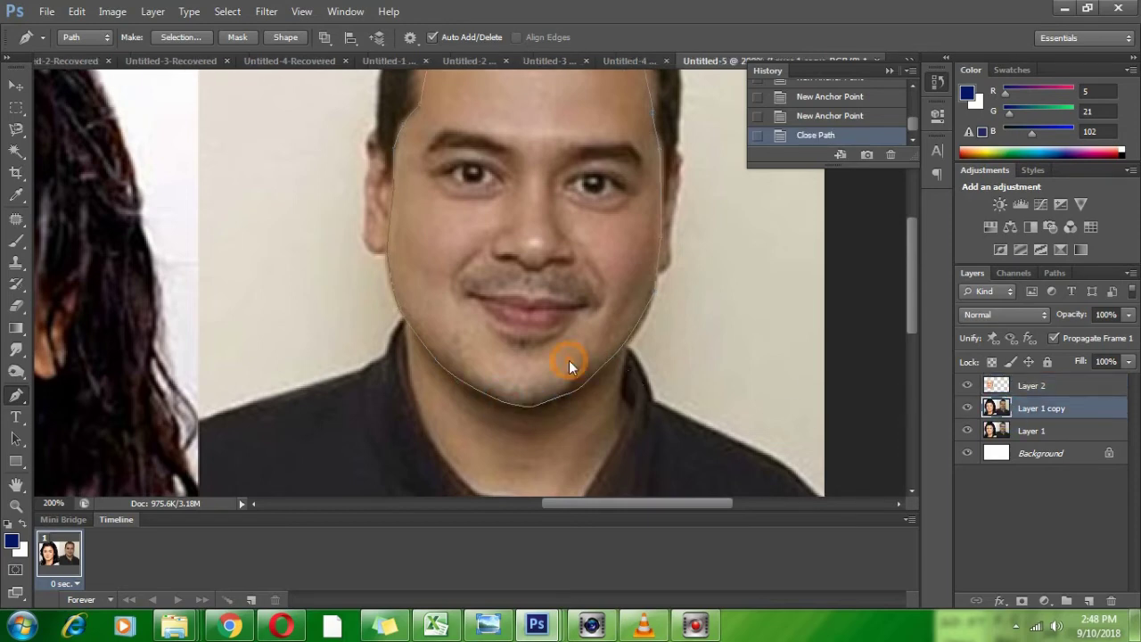
pyautogui.rightClick(568, 365)
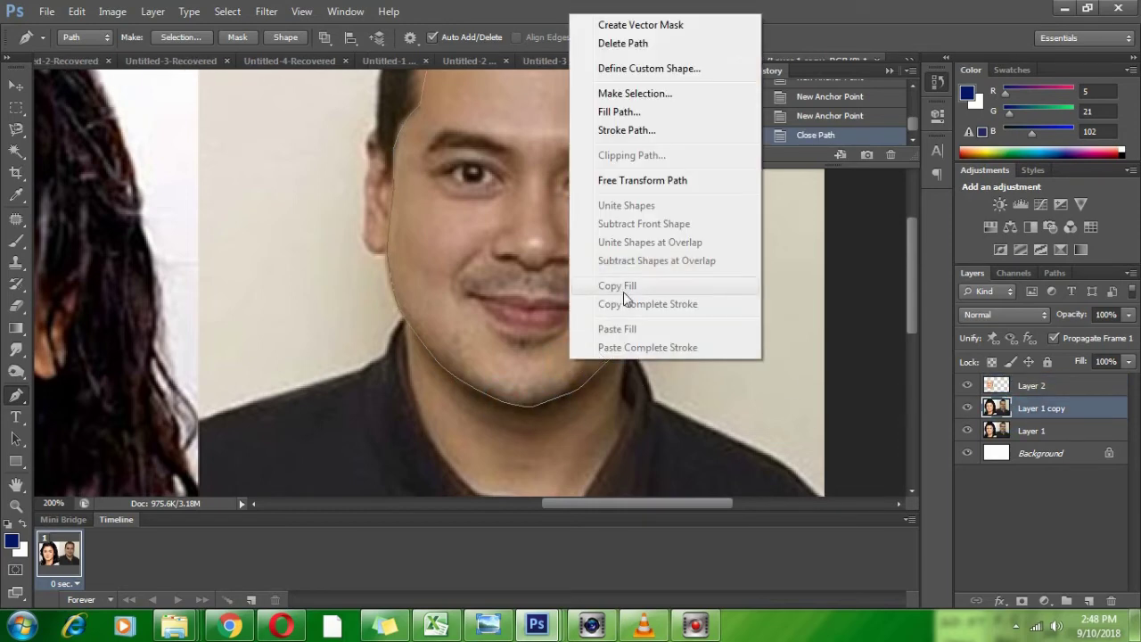
pyautogui.click(635, 94)
pyautogui.click(651, 178)
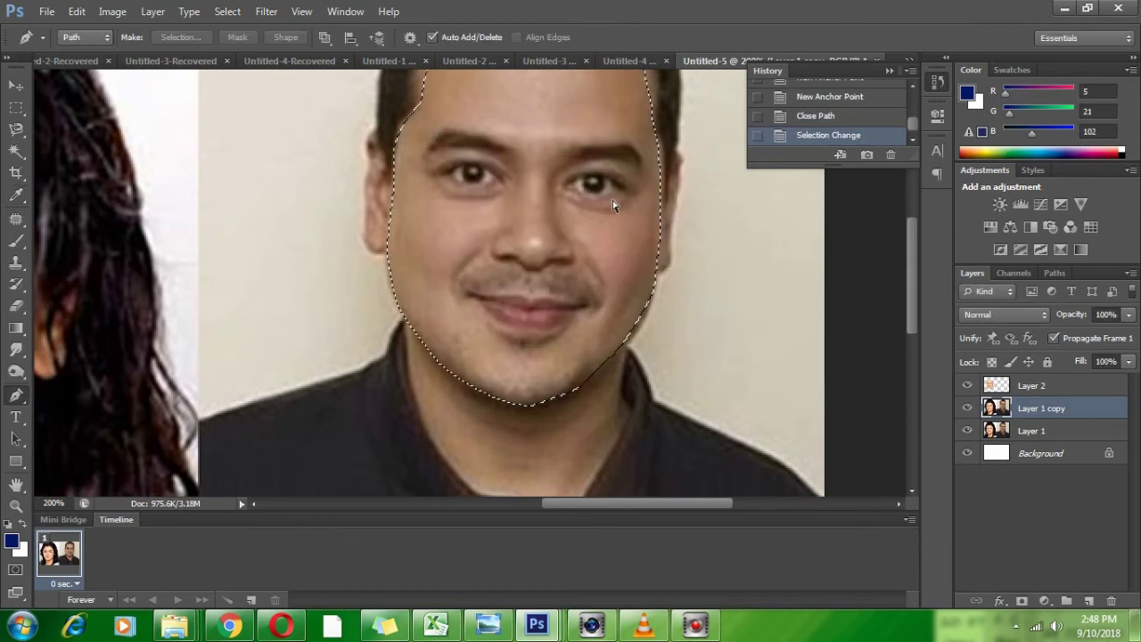
pyautogui.hotkey('ctrl', 'c')
pyautogui.hotkey('ctrl', 'v')
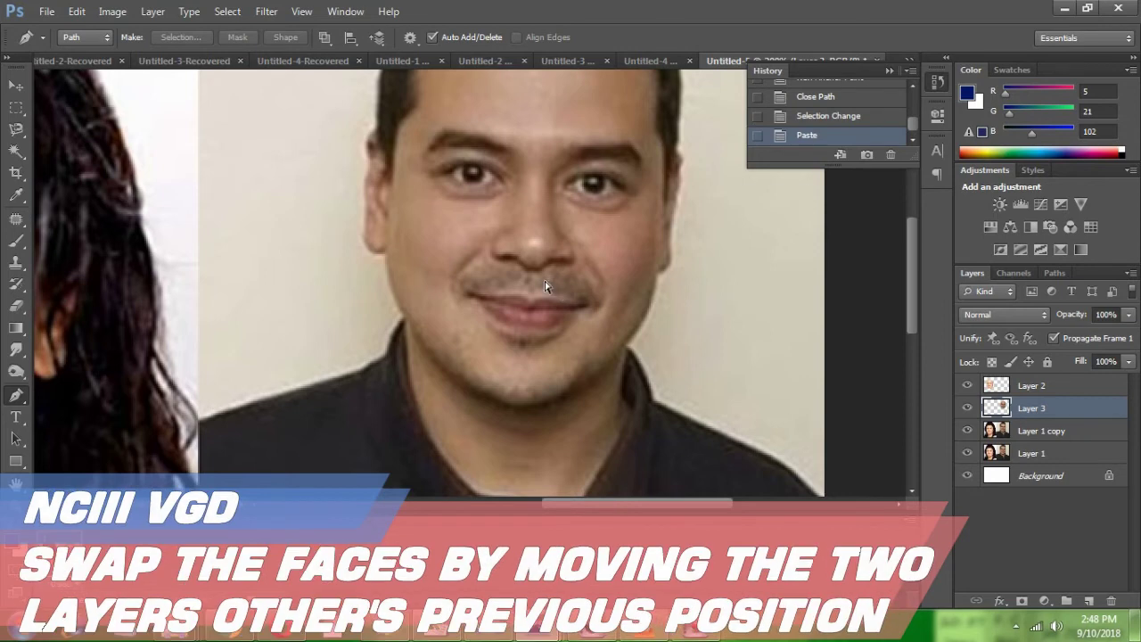
# Swap the cut-out faces by moving the woman's face on Layer 2 over the man's head and the man's face on Layer 3 over hers
pyautogui.hotkey('ctrl', '-')
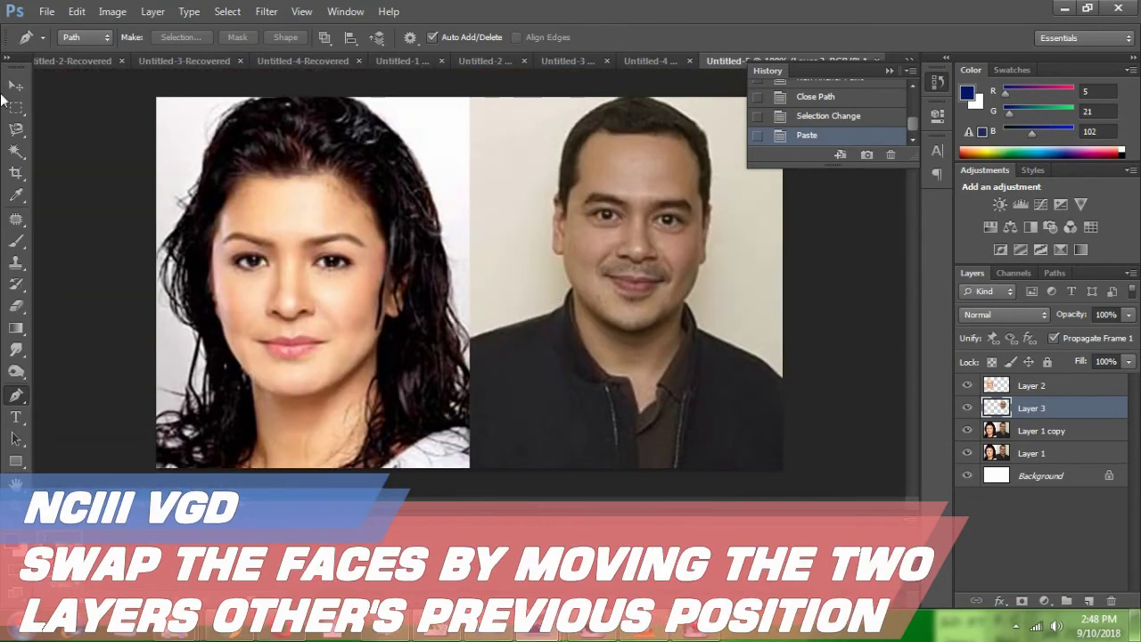
pyautogui.click(16, 85)
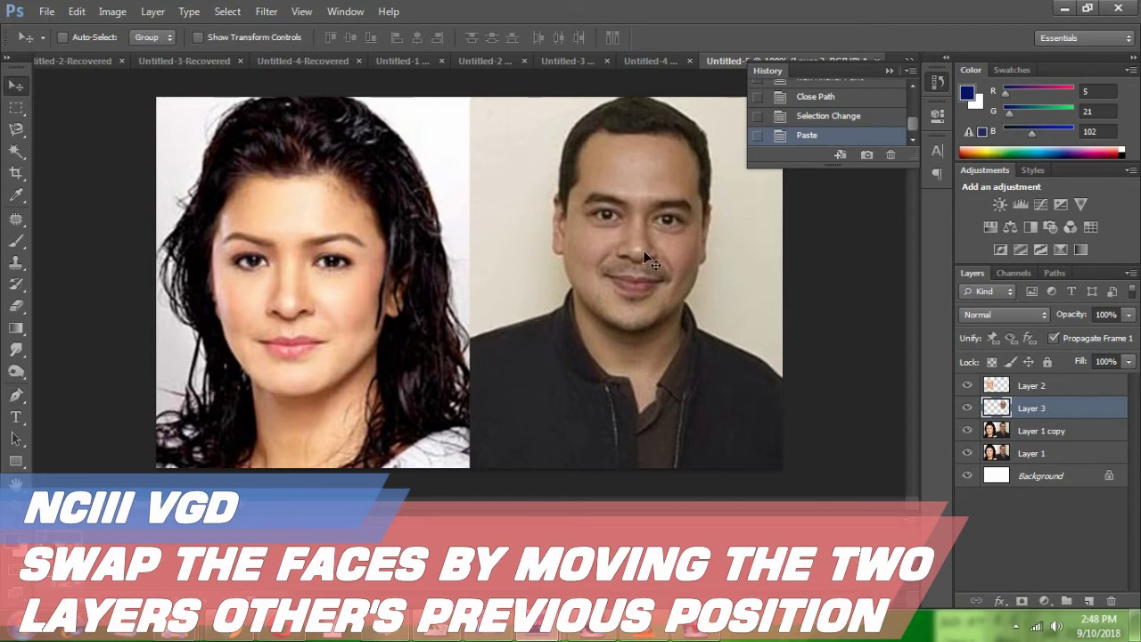
pyautogui.moveTo(652, 261); pyautogui.dragTo(393, 338)
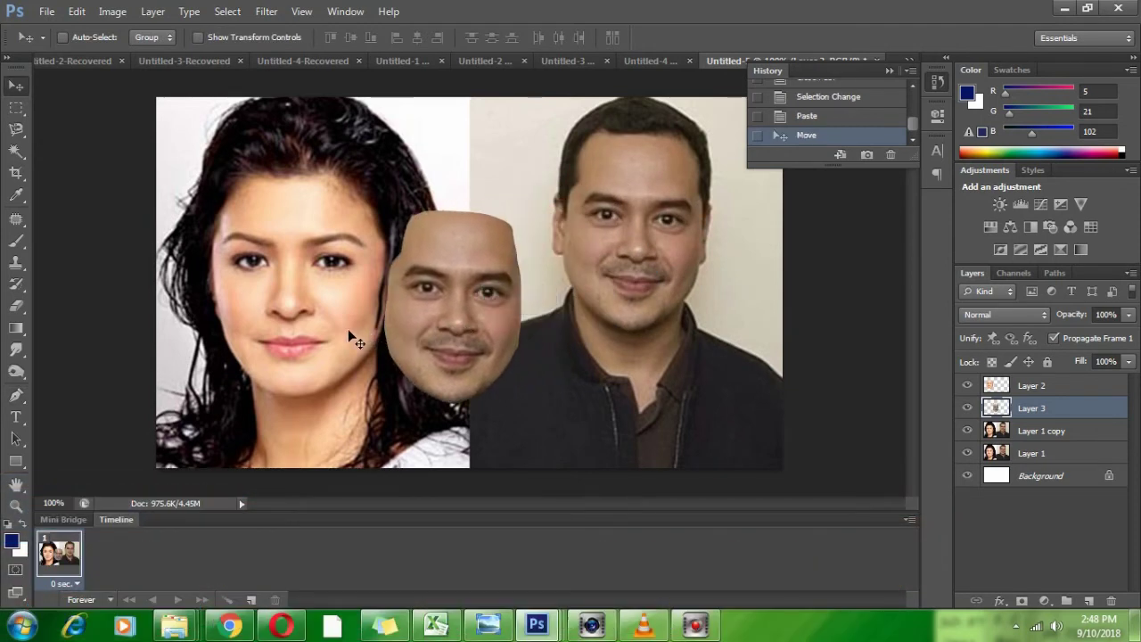
pyautogui.rightClick(332, 315)
pyautogui.click(359, 326)
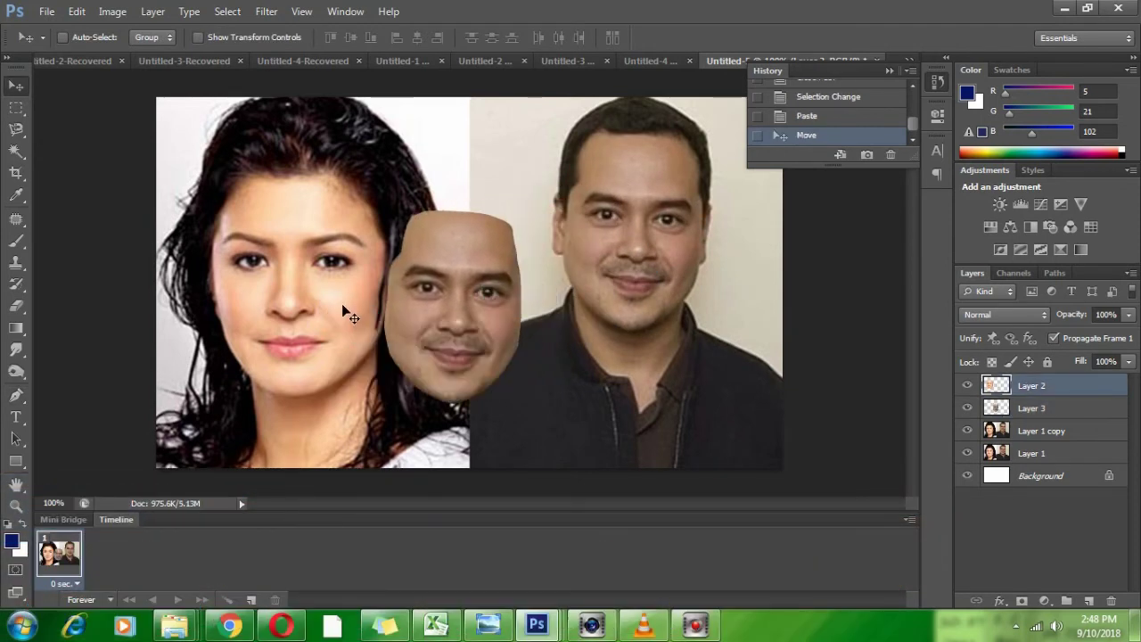
pyautogui.moveTo(342, 305); pyautogui.dragTo(651, 277)
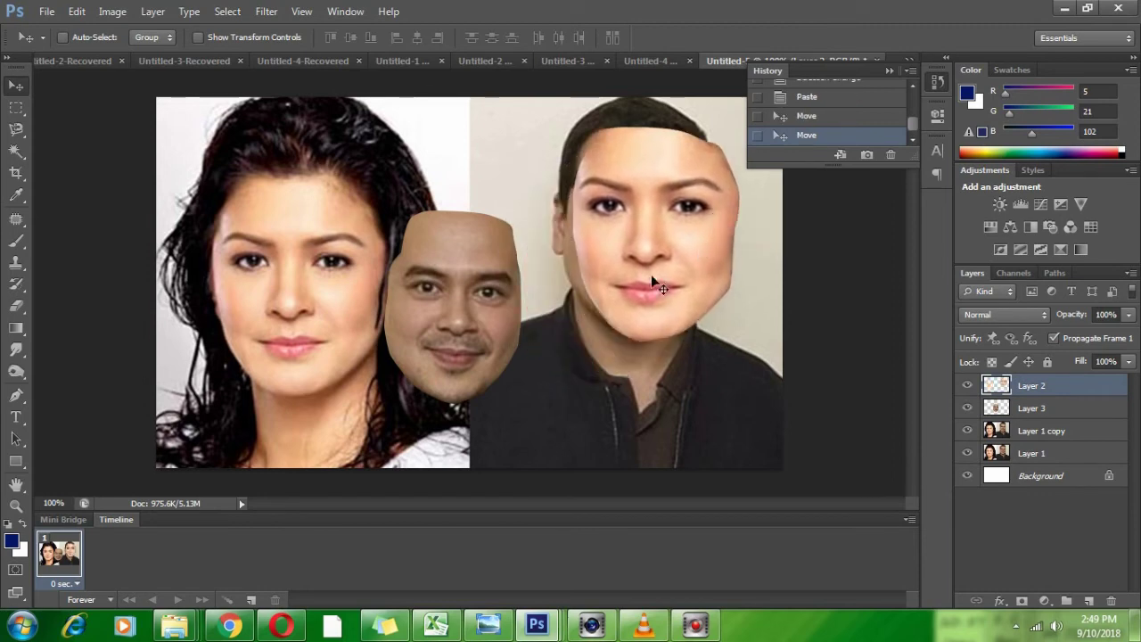
pyautogui.rightClick(470, 327)
pyautogui.click(473, 333)
pyautogui.moveTo(473, 335); pyautogui.dragTo(309, 302)
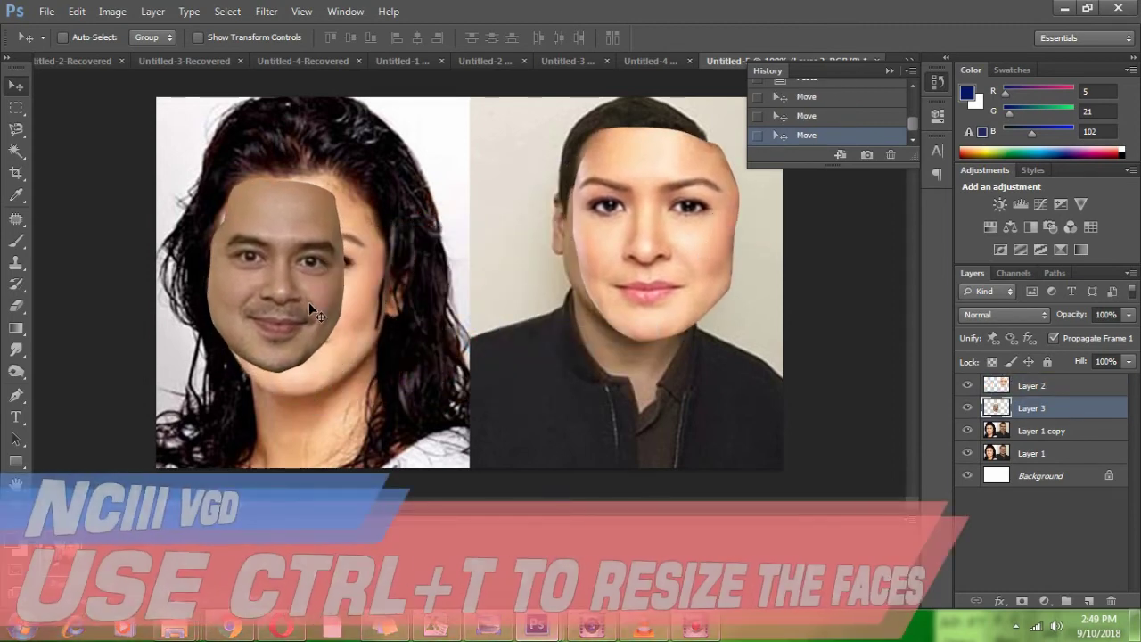
# Free-transform the man's face on Layer 3 to about 130% so it covers the woman's face from hairline to chin
pyautogui.hotkey('ctrl', 't')
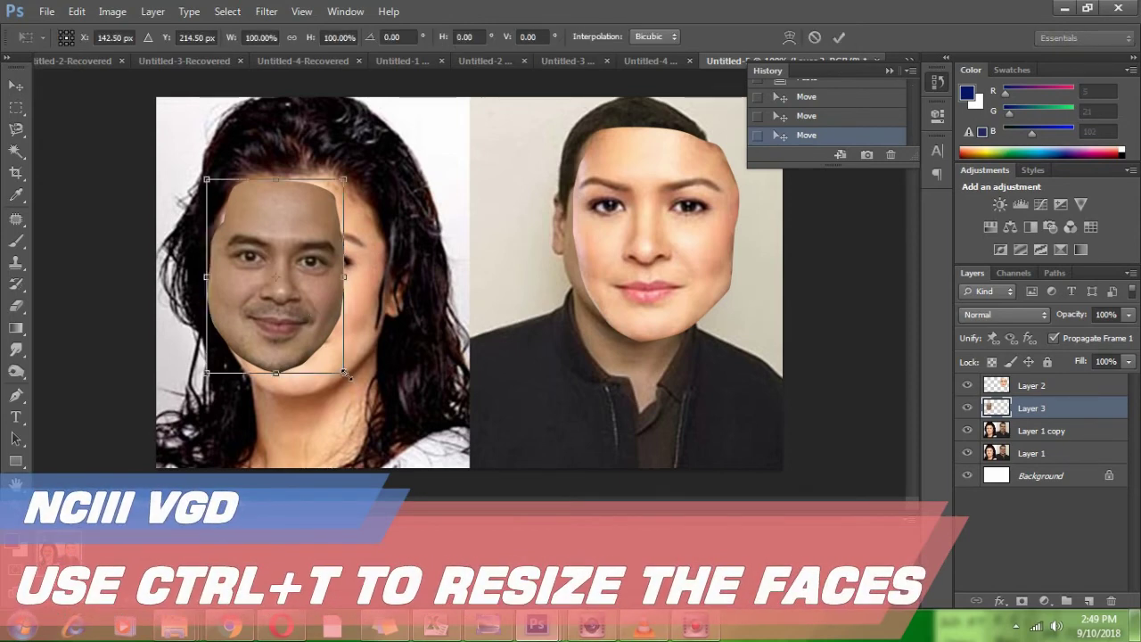
pyautogui.moveTo(343, 372); pyautogui.dragTo(370, 410)
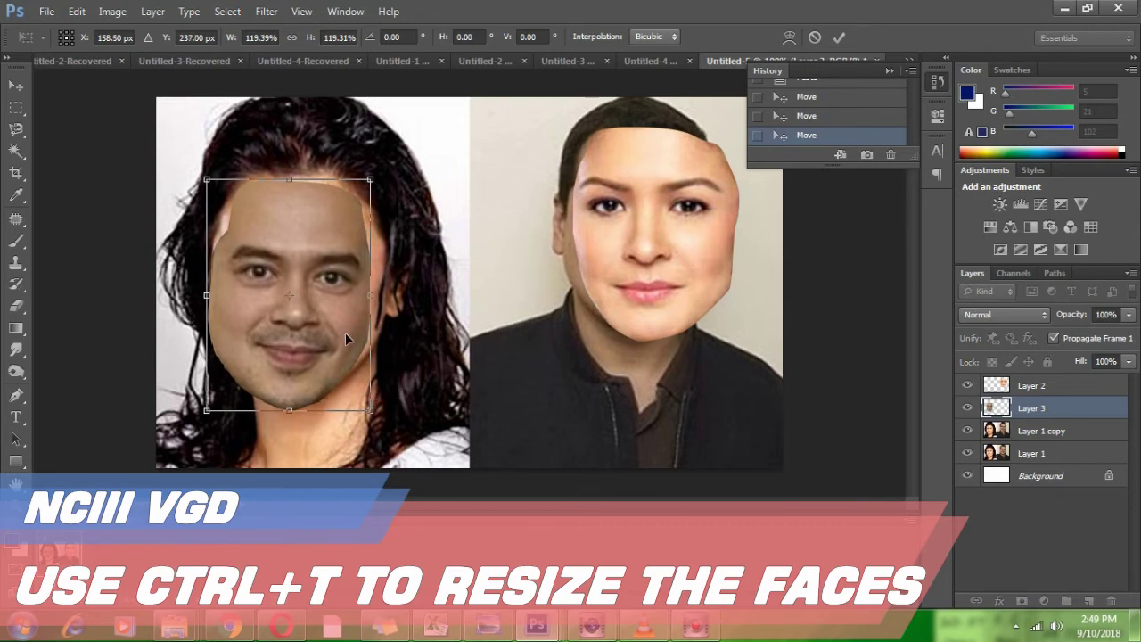
pyautogui.moveTo(379, 176); pyautogui.dragTo(383, 163)
pyautogui.moveTo(207, 165); pyautogui.dragTo(203, 157)
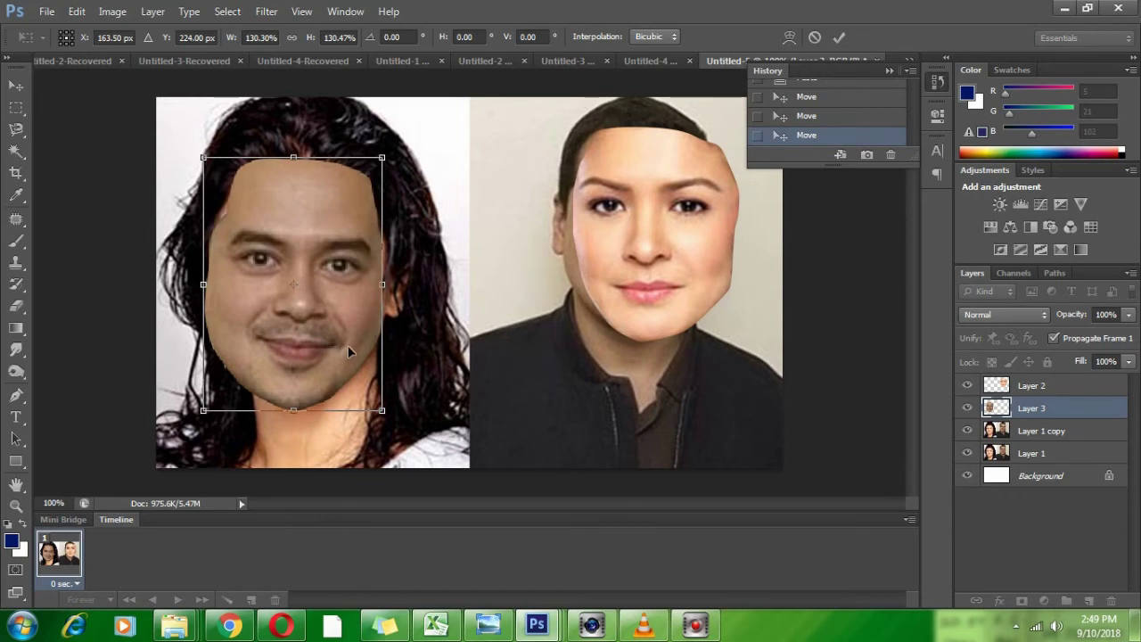
pyautogui.press('Return')
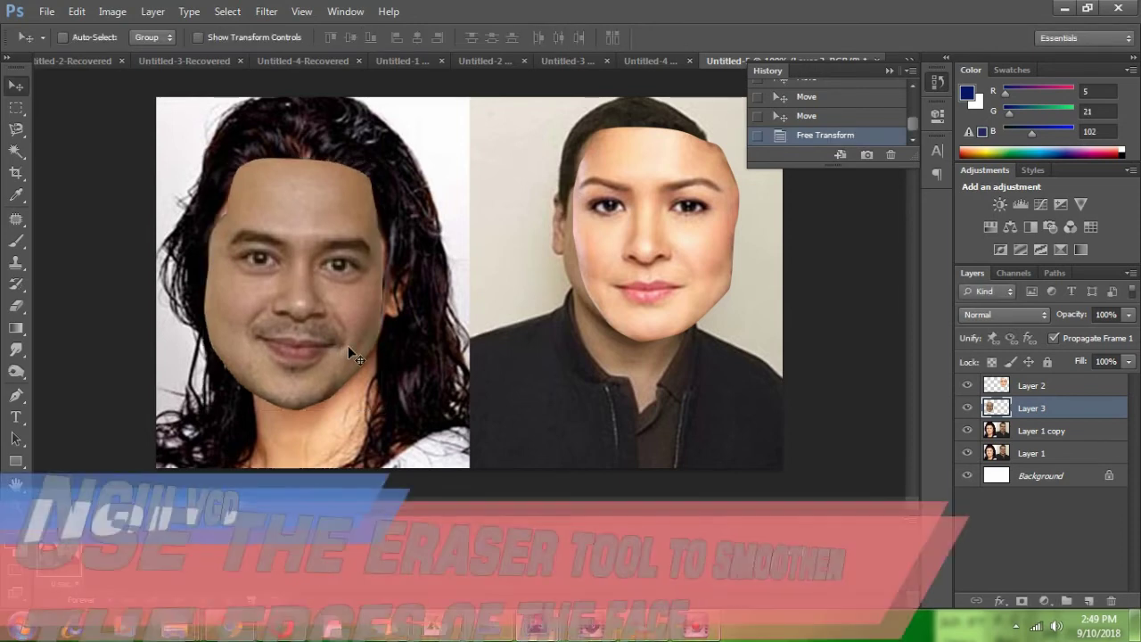
# Erase the hard outer edges of the man's face on Layer 3 with an 80 px eraser so it blends into the woman's hair and jaw
pyautogui.click(17, 306)
pyautogui.moveTo(195, 351)
pyautogui.mouseDown()
pyautogui.moveTo(170, 296)
pyautogui.moveTo(204, 365)
pyautogui.moveTo(254, 408)
pyautogui.moveTo(321, 399)
pyautogui.moveTo(362, 354)
pyautogui.moveTo(391, 298)
pyautogui.moveTo(391, 213)
pyautogui.moveTo(374, 173)
pyautogui.moveTo(389, 189)
pyautogui.moveTo(332, 151)
pyautogui.moveTo(235, 147)
pyautogui.moveTo(181, 177)
pyautogui.moveTo(194, 167)
pyautogui.moveTo(163, 237)
pyautogui.moveTo(166, 297)
pyautogui.moveTo(160, 261)
pyautogui.moveTo(181, 306)
pyautogui.moveTo(173, 262)
pyautogui.moveTo(187, 224)
pyautogui.moveTo(201, 337)
pyautogui.moveTo(230, 390)
pyautogui.moveTo(296, 415)
pyautogui.moveTo(377, 384)
pyautogui.moveTo(370, 366)
pyautogui.moveTo(395, 343)
pyautogui.moveTo(390, 252)
pyautogui.moveTo(402, 255)
pyautogui.moveTo(402, 224)
pyautogui.moveTo(365, 182)
pyautogui.mouseUp()
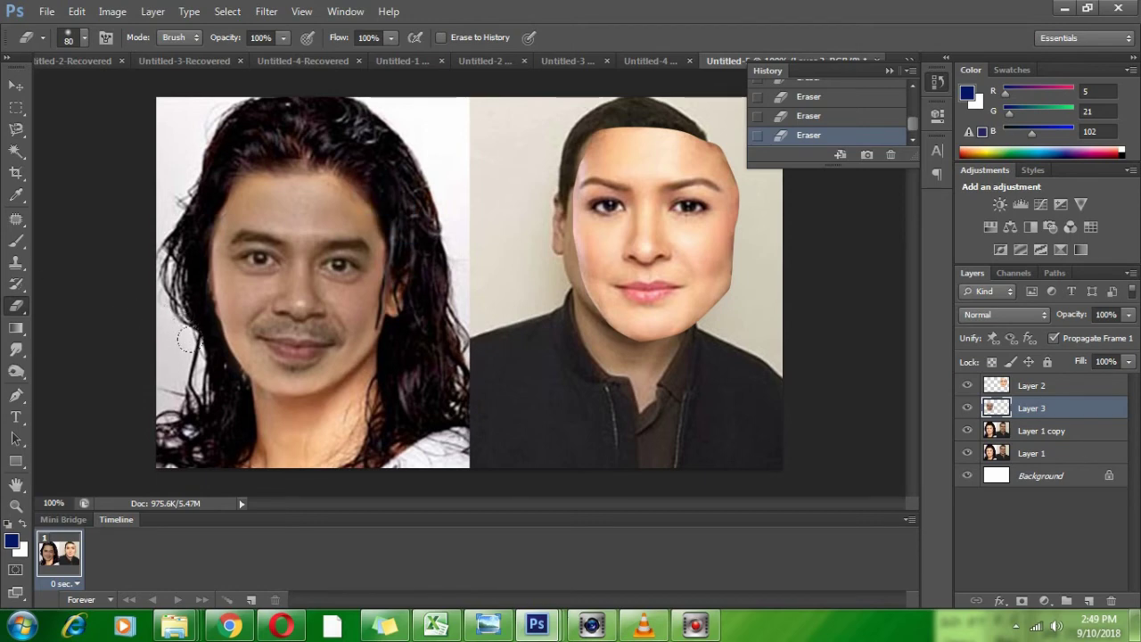
pyautogui.moveTo(195, 347)
pyautogui.mouseDown()
pyautogui.moveTo(211, 351)
pyautogui.moveTo(217, 385)
pyautogui.mouseUp()
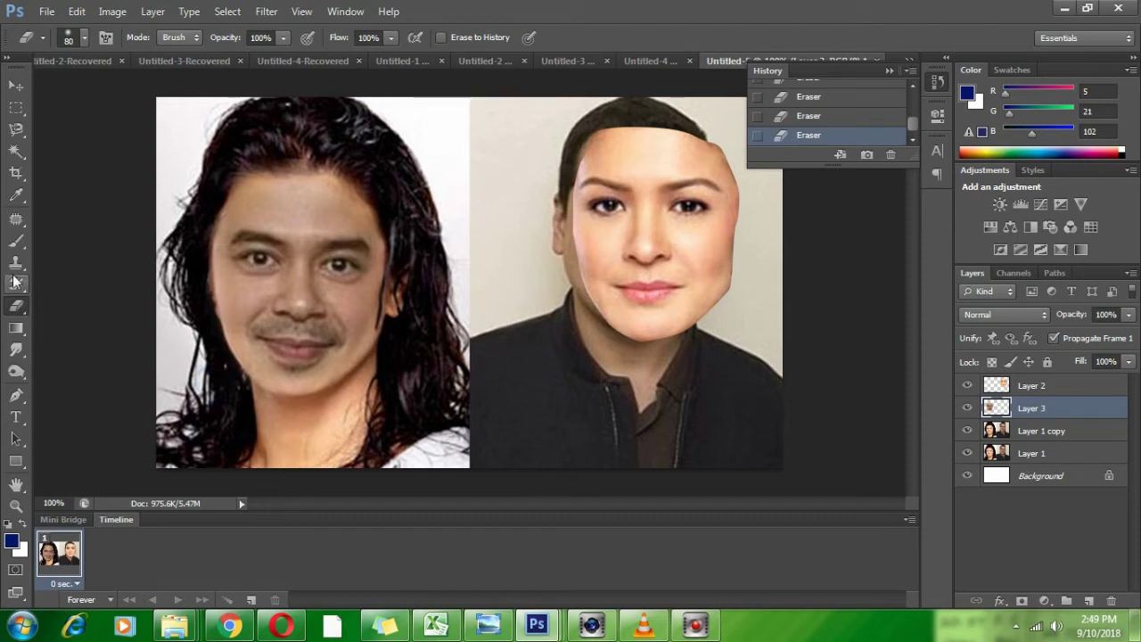
# Start a Curves adjustment on Layer 3, raising the RGB midpoint to output 137 and the Green midpoint to output 131
pyautogui.click(14, 86)
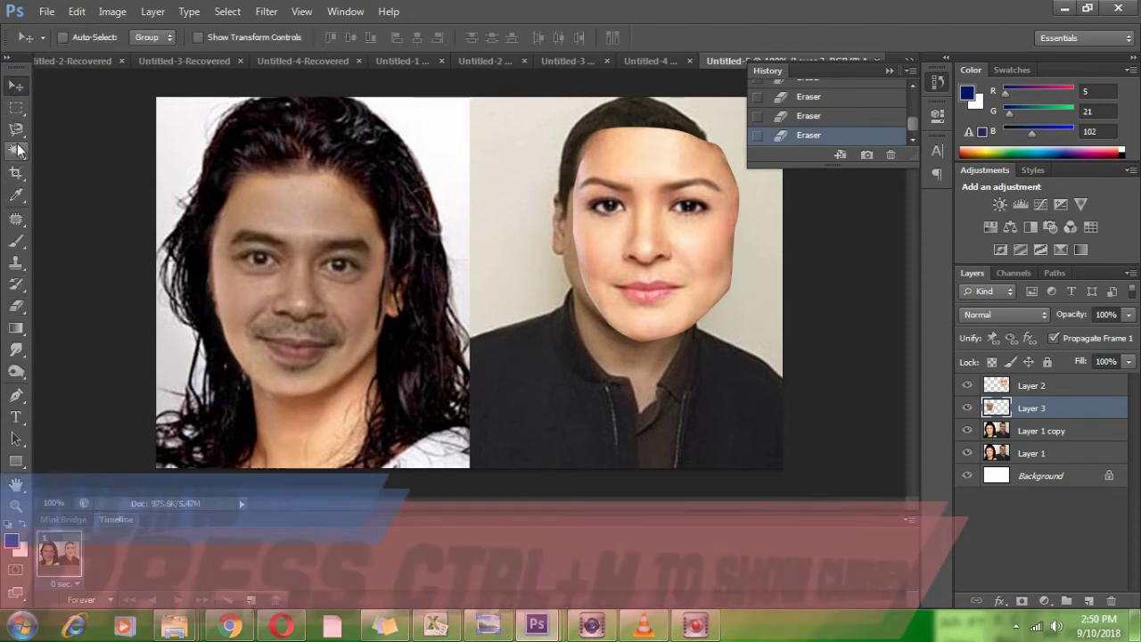
pyautogui.hotkey('ctrl', 'm')
pyautogui.moveTo(214, 163); pyautogui.dragTo(515, 275)
pyautogui.moveTo(596, 460); pyautogui.dragTo(588, 449)
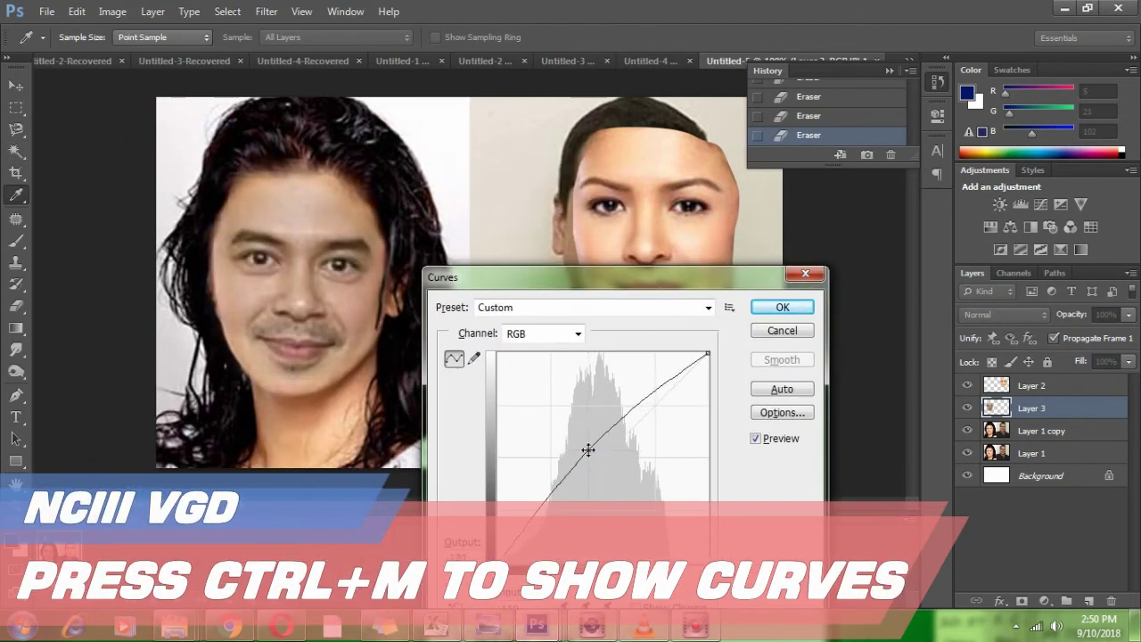
pyautogui.click(571, 332)
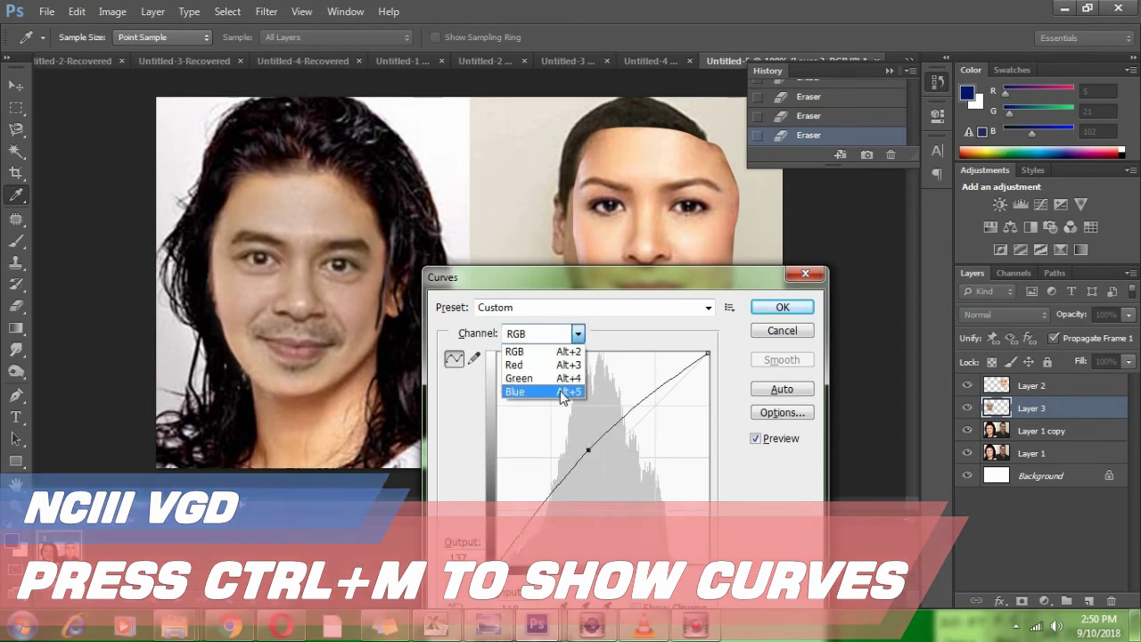
pyautogui.click(561, 379)
pyautogui.moveTo(595, 457); pyautogui.dragTo(587, 455)
# Raise the Red curve's midpoint to output 144 and lift the RGB midpoint slightly to output 139
pyautogui.click(558, 334)
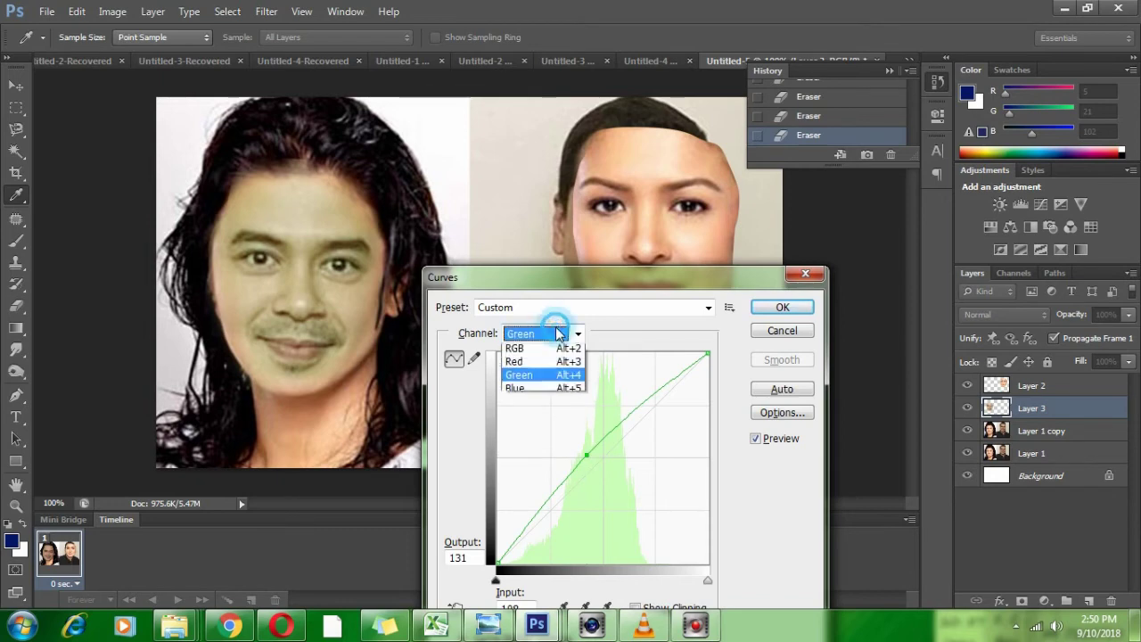
pyautogui.click(566, 366)
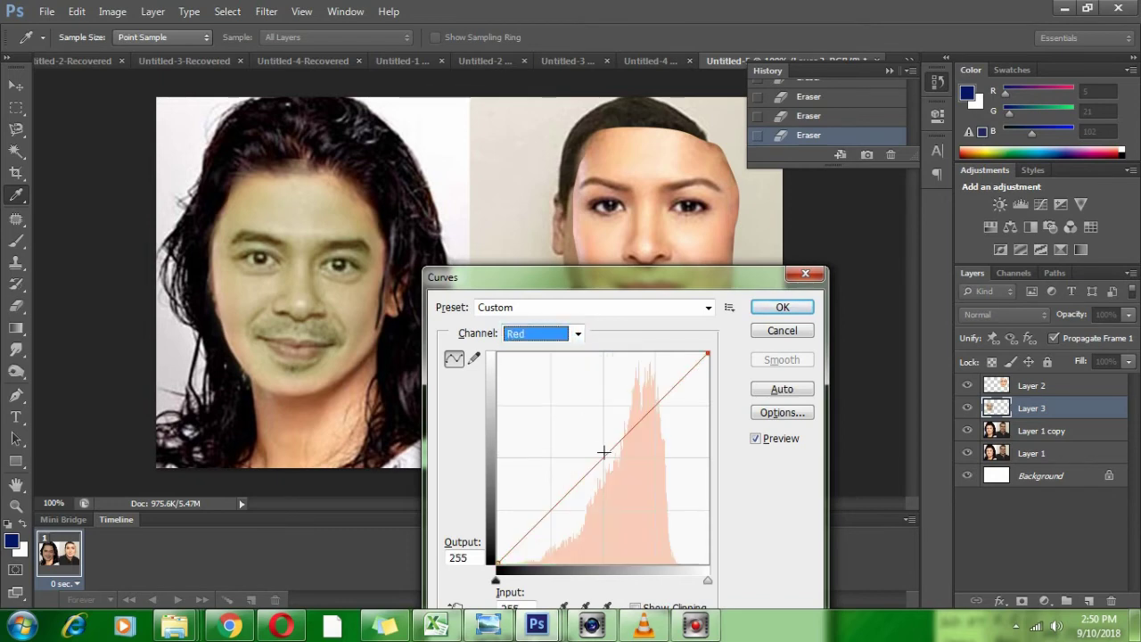
pyautogui.moveTo(603, 453); pyautogui.dragTo(585, 442)
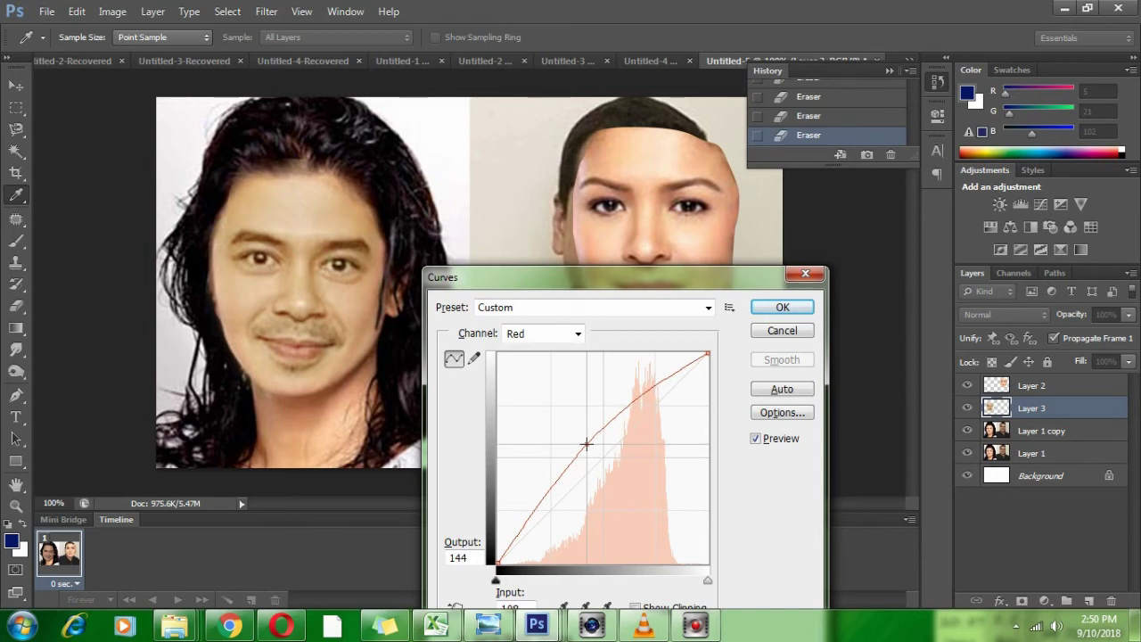
pyautogui.click(565, 337)
pyautogui.click(561, 347)
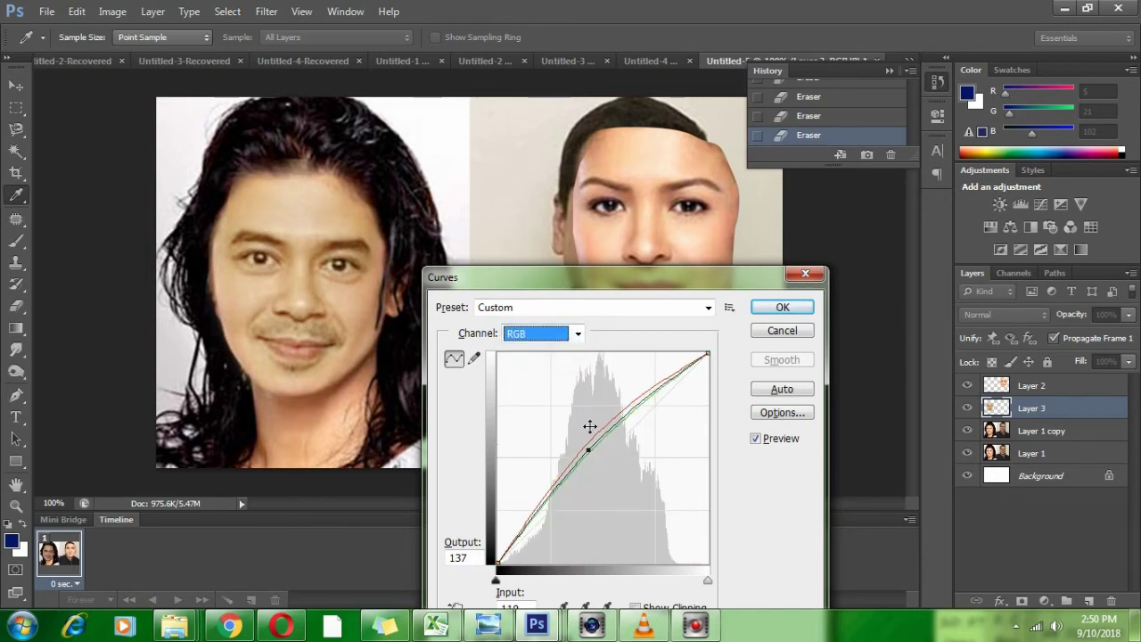
pyautogui.moveTo(590, 447); pyautogui.dragTo(589, 448)
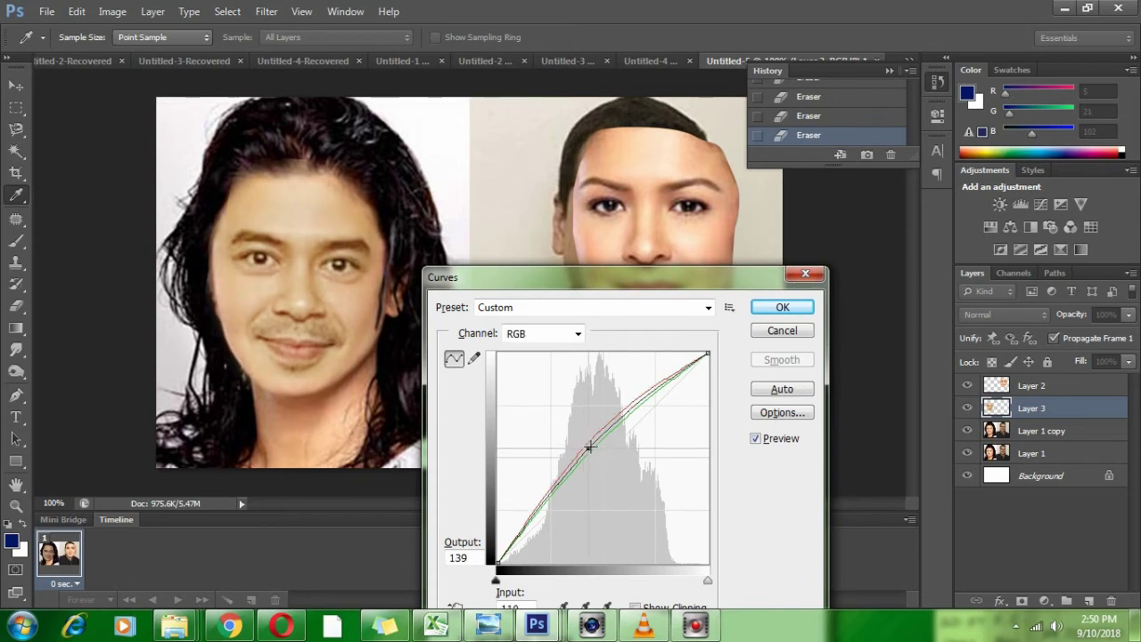
# Raise the Red curve's point further to about output 160 and apply the Curves adjustment to the man's face
pyautogui.click(563, 336)
pyautogui.click(517, 365)
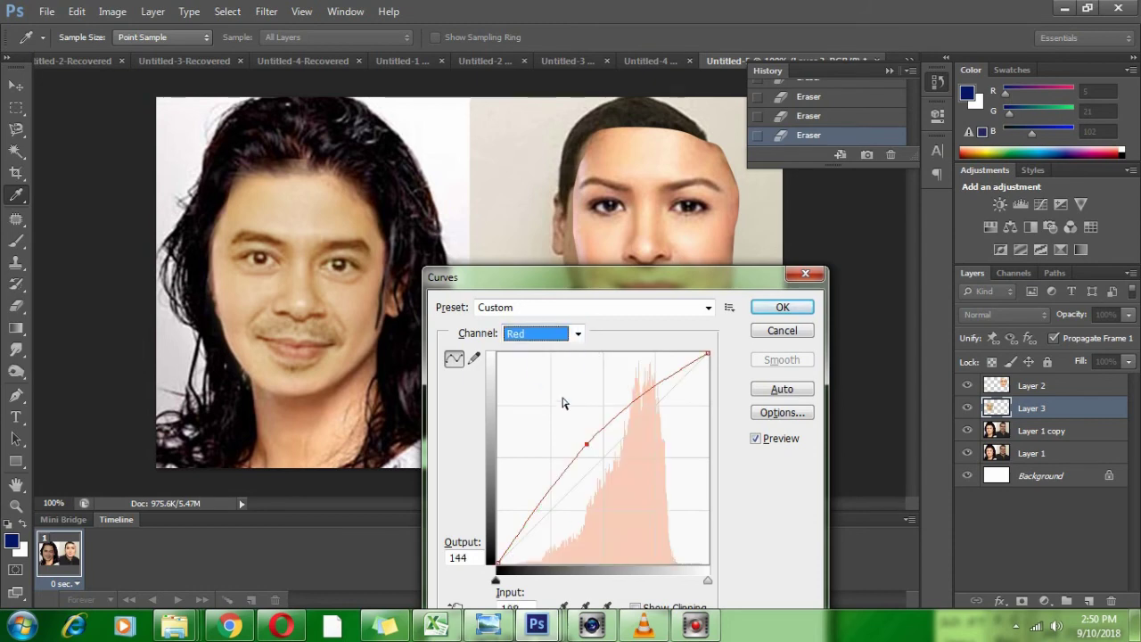
pyautogui.moveTo(582, 438); pyautogui.dragTo(573, 426)
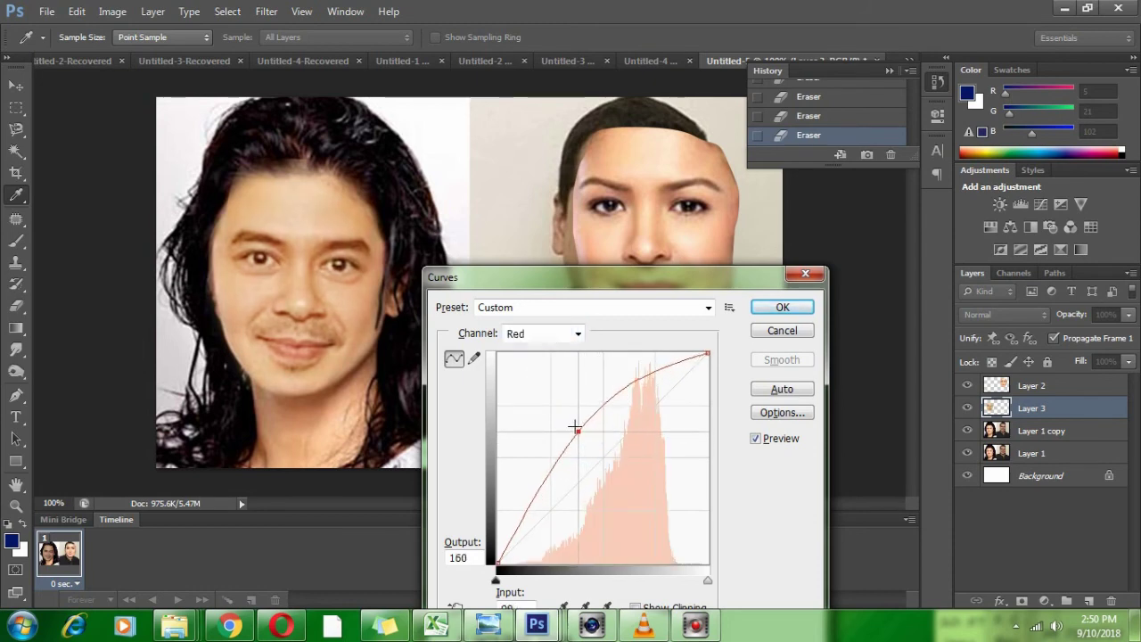
pyautogui.click(766, 308)
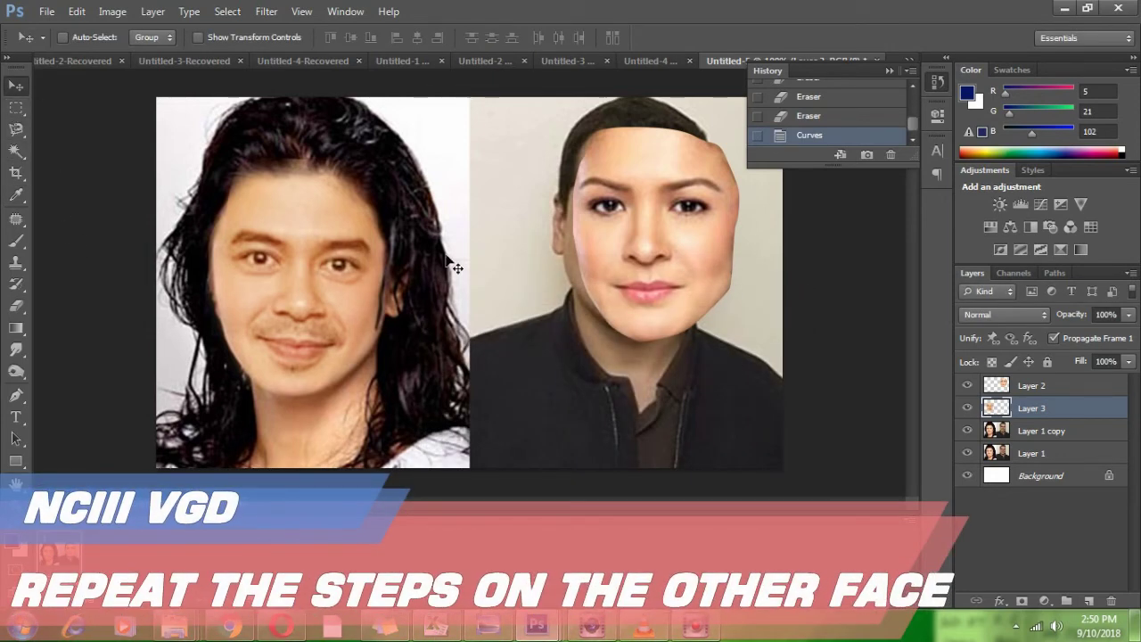
# Free-transform the woman's face on Layer 2 to about 85% and position it over the man's facial features
pyautogui.click(1020, 385)
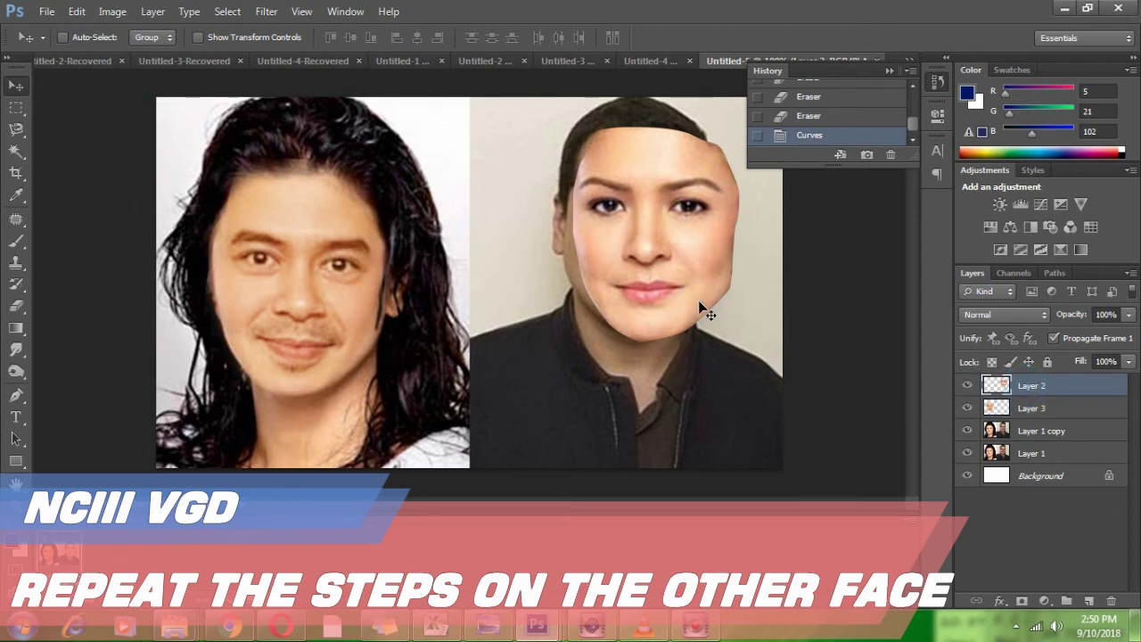
pyautogui.hotkey('ctrl', 't')
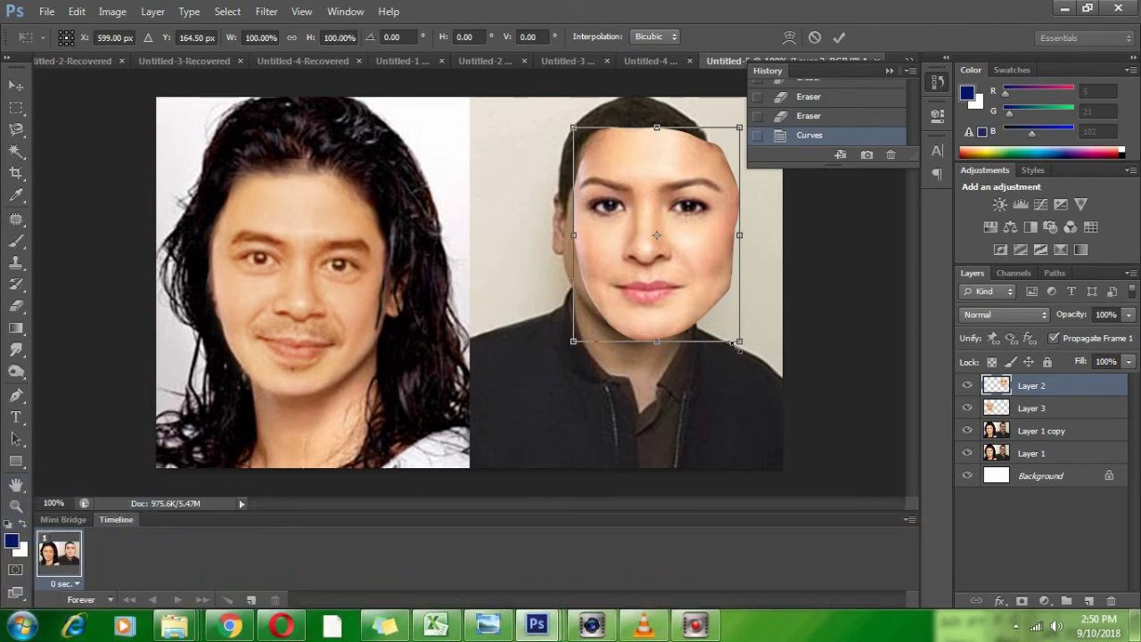
pyautogui.moveTo(738, 342); pyautogui.dragTo(722, 320)
pyautogui.moveTo(678, 276); pyautogui.dragTo(660, 282)
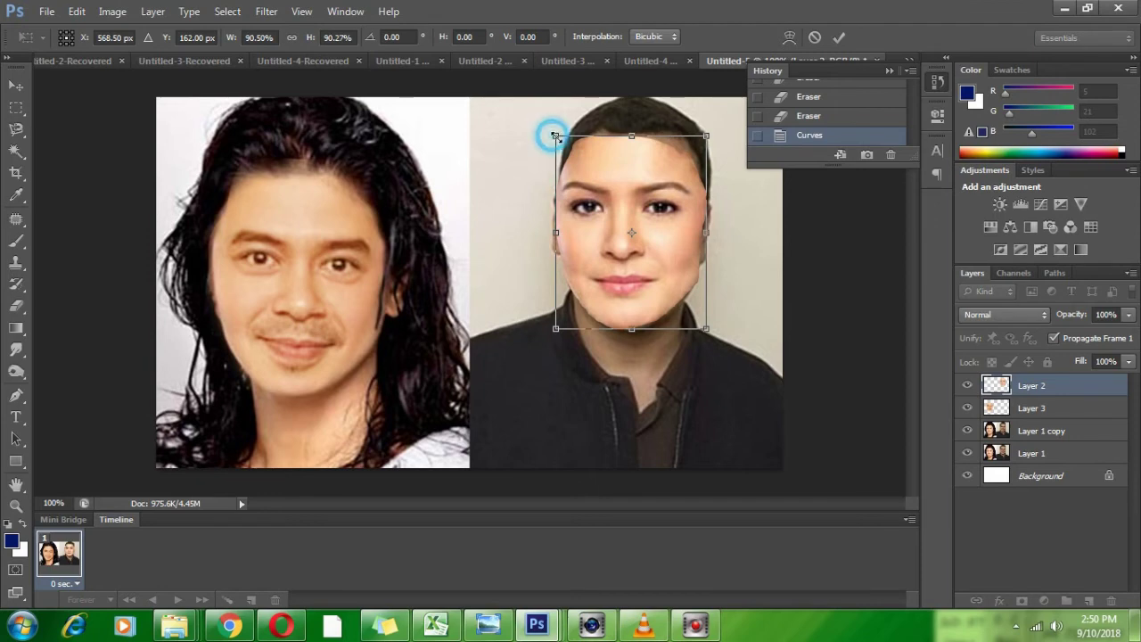
pyautogui.moveTo(547, 132); pyautogui.dragTo(557, 141)
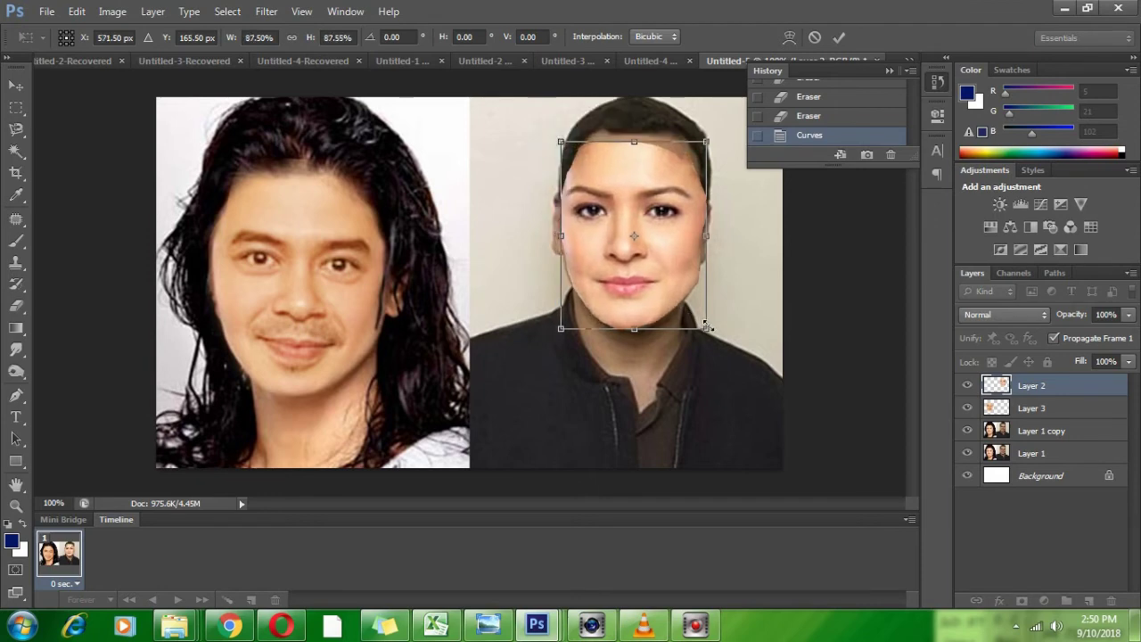
pyautogui.moveTo(706, 328); pyautogui.dragTo(703, 323)
pyautogui.moveTo(640, 193)
pyautogui.mouseDown()
pyautogui.moveTo(649, 185)
pyautogui.moveTo(648, 195)
pyautogui.mouseUp()
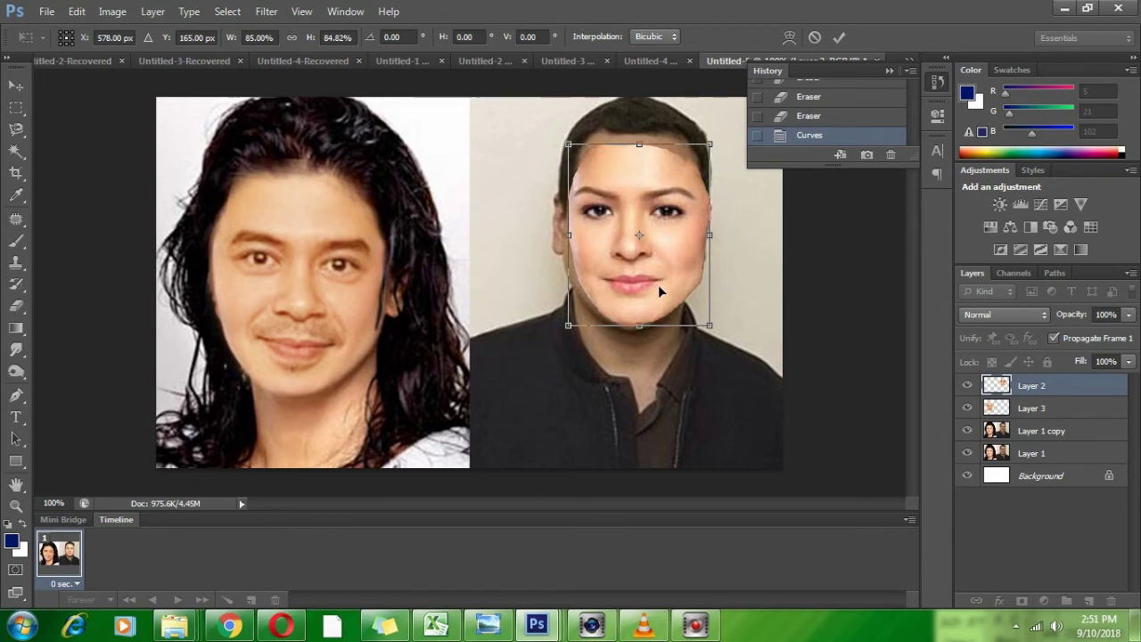
pyautogui.press('Return')
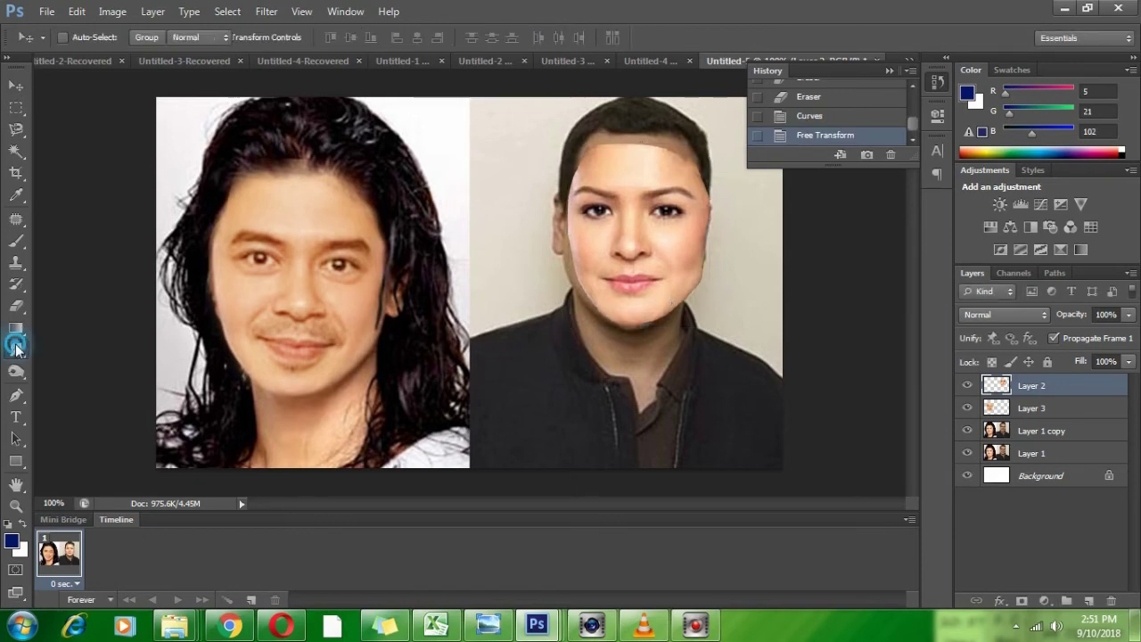
# Smudge the jaw edge of the woman's face on Layer 2 and erase its hard edges along the jaw, cheeks and forehead
pyautogui.click(15, 349)
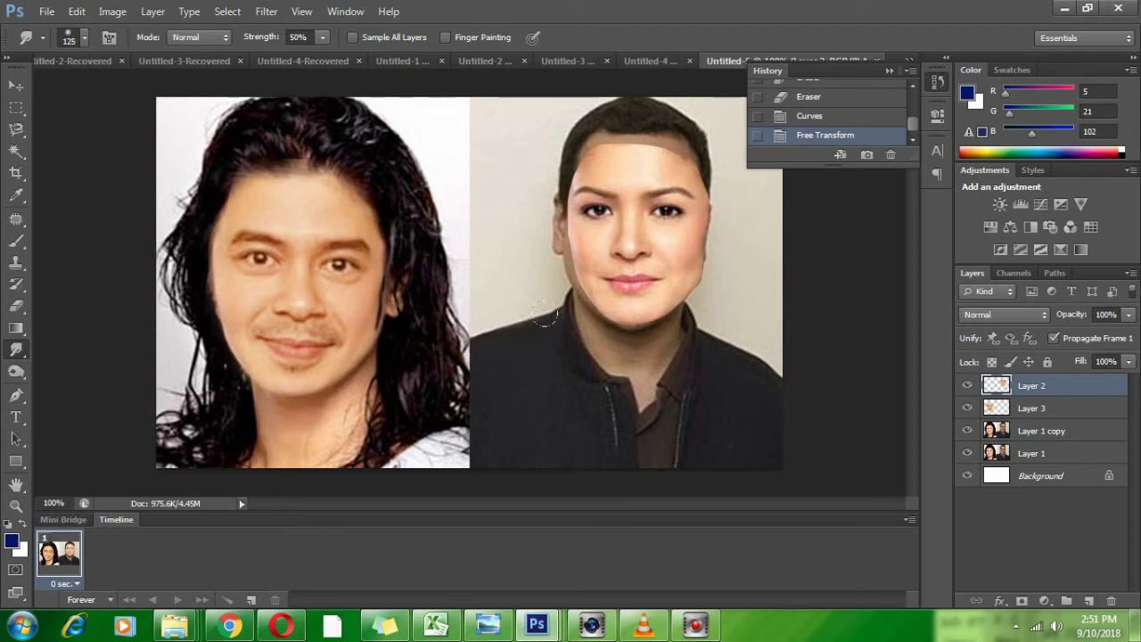
pyautogui.moveTo(546, 314)
pyautogui.mouseDown()
pyautogui.moveTo(591, 331)
pyautogui.moveTo(541, 298)
pyautogui.mouseUp()
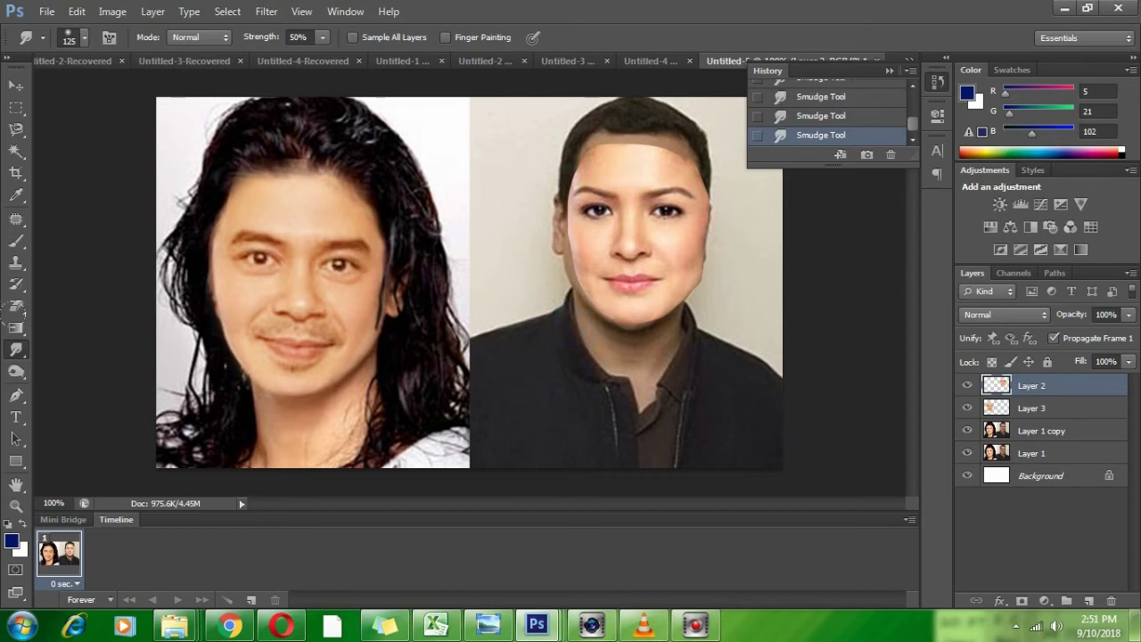
pyautogui.click(18, 308)
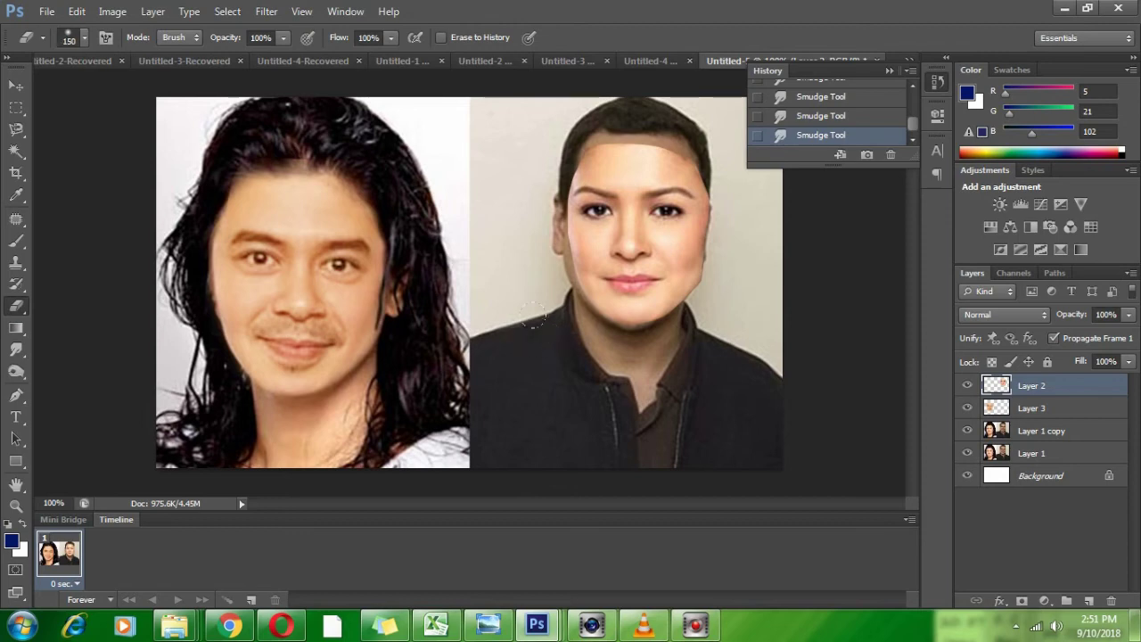
pyautogui.click(573, 343)
pyautogui.click(565, 336)
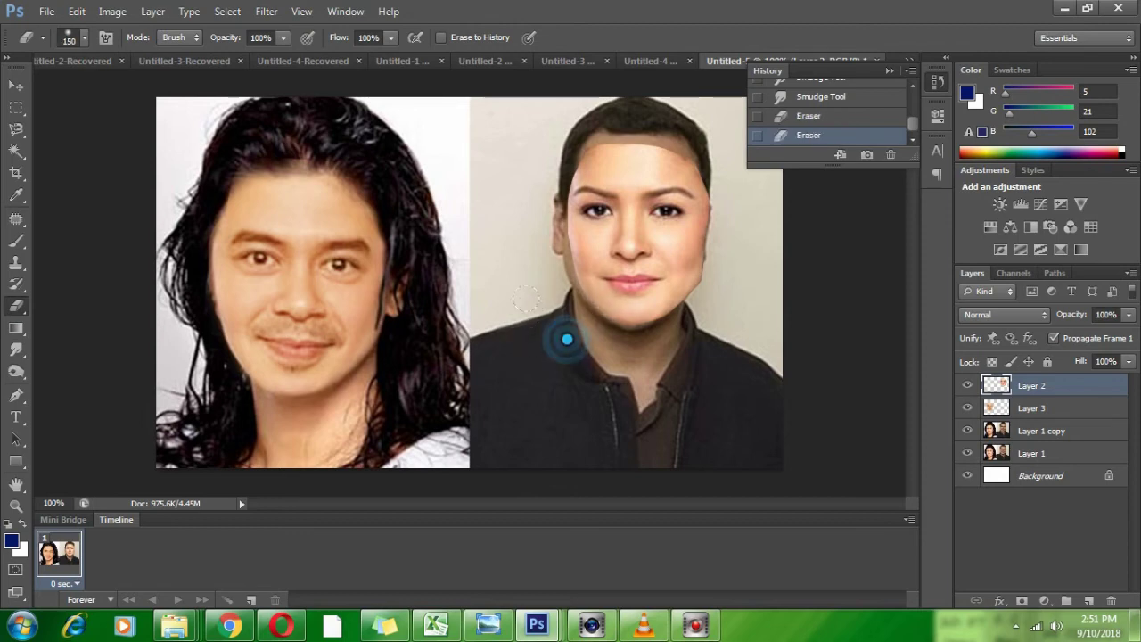
pyautogui.click(555, 324)
pyautogui.click(534, 283)
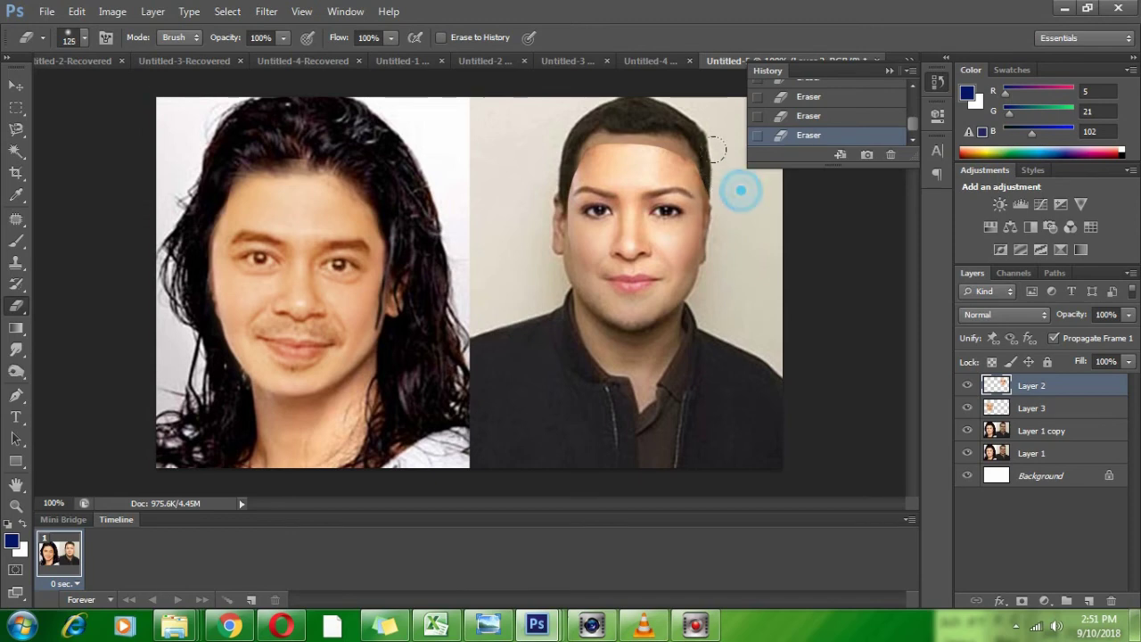
pyautogui.moveTo(707, 139); pyautogui.dragTo(636, 117)
pyautogui.moveTo(564, 86)
pyautogui.mouseDown()
pyautogui.moveTo(513, 117)
pyautogui.moveTo(496, 183)
pyautogui.mouseUp()
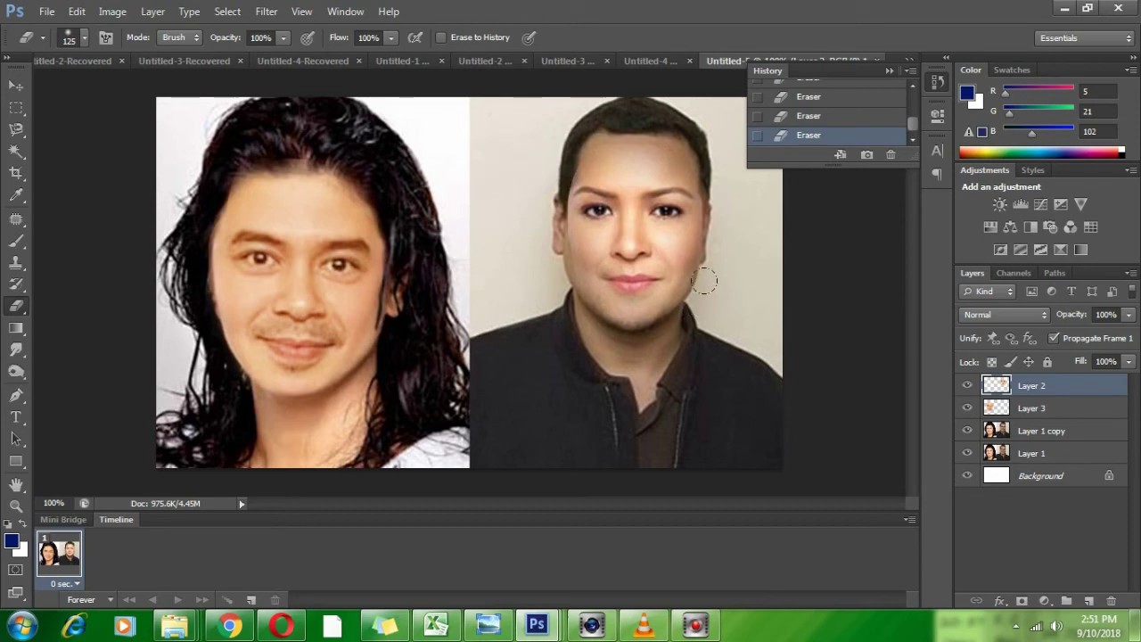
# Erase along the jaw edge of the face on Layer 2 and lower its RGB curve to output 117 at input 135
pyautogui.moveTo(704, 282)
pyautogui.mouseDown()
pyautogui.moveTo(725, 306)
pyautogui.moveTo(687, 349)
pyautogui.mouseUp()
pyautogui.hotkey('ctrl', 'm')
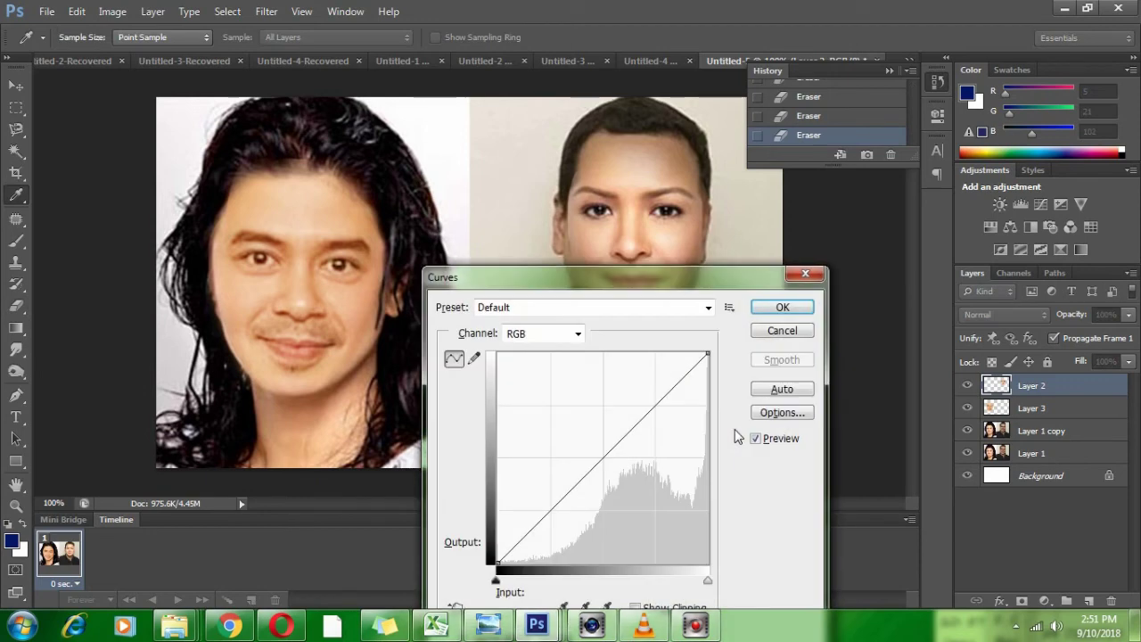
pyautogui.moveTo(551, 285); pyautogui.dragTo(269, 260)
pyautogui.moveTo(312, 430); pyautogui.dragTo(328, 441)
# Raise the Green channel's curve to output 141 at input 124
pyautogui.click(271, 308)
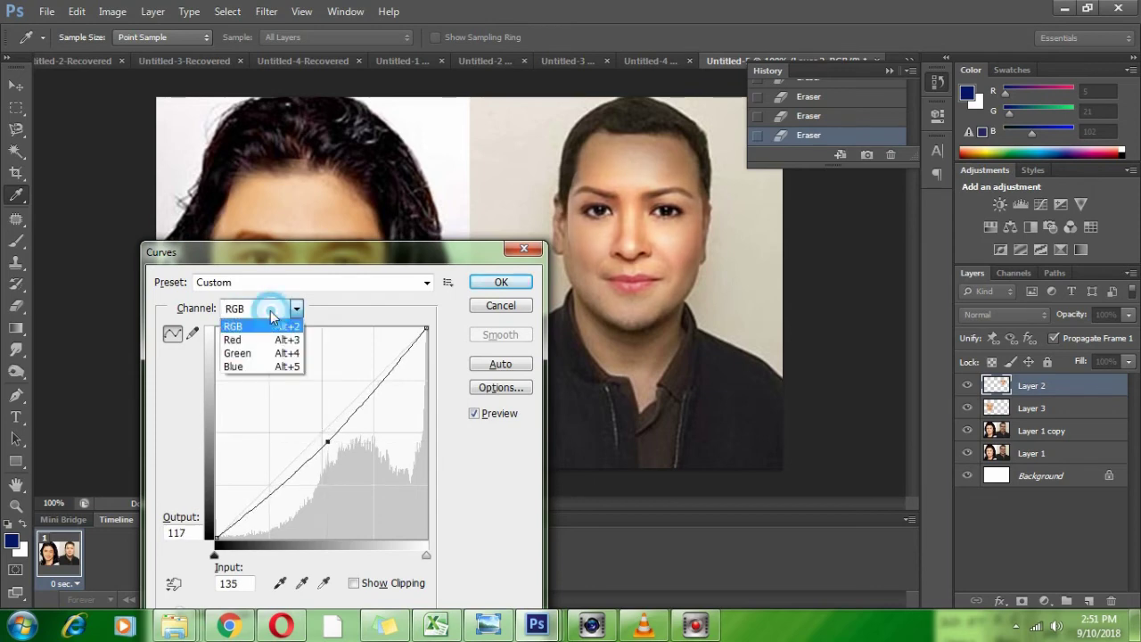
pyautogui.click(258, 353)
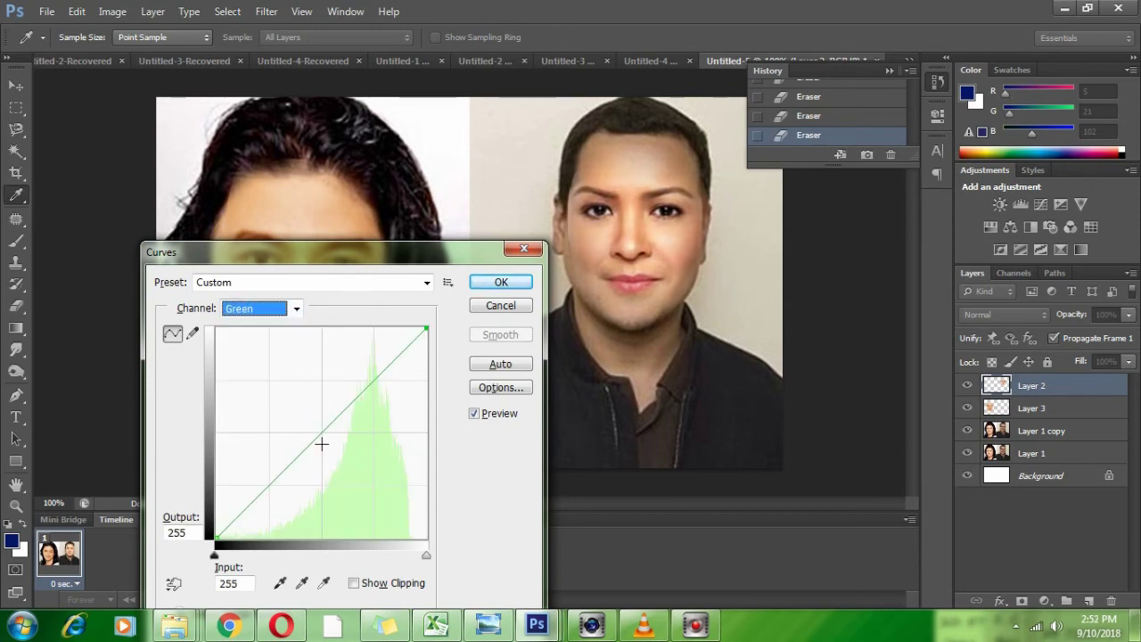
pyautogui.moveTo(317, 435); pyautogui.dragTo(318, 421)
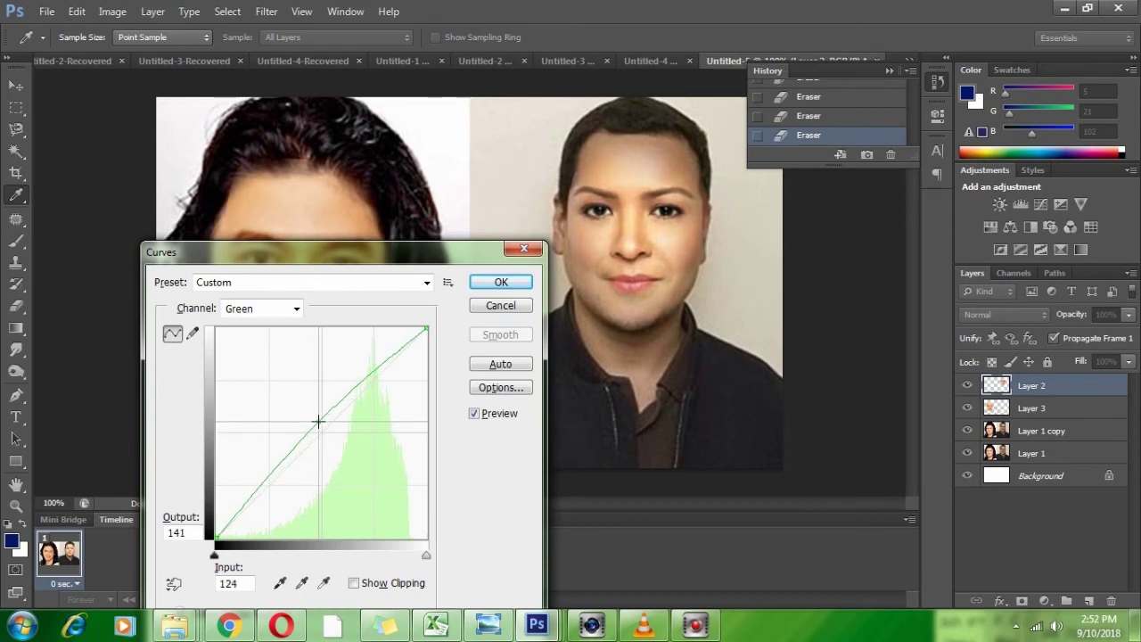
# Lower the Red channel's curve to output 125 at input 135 and apply the Curves adjustment
pyautogui.click(281, 308)
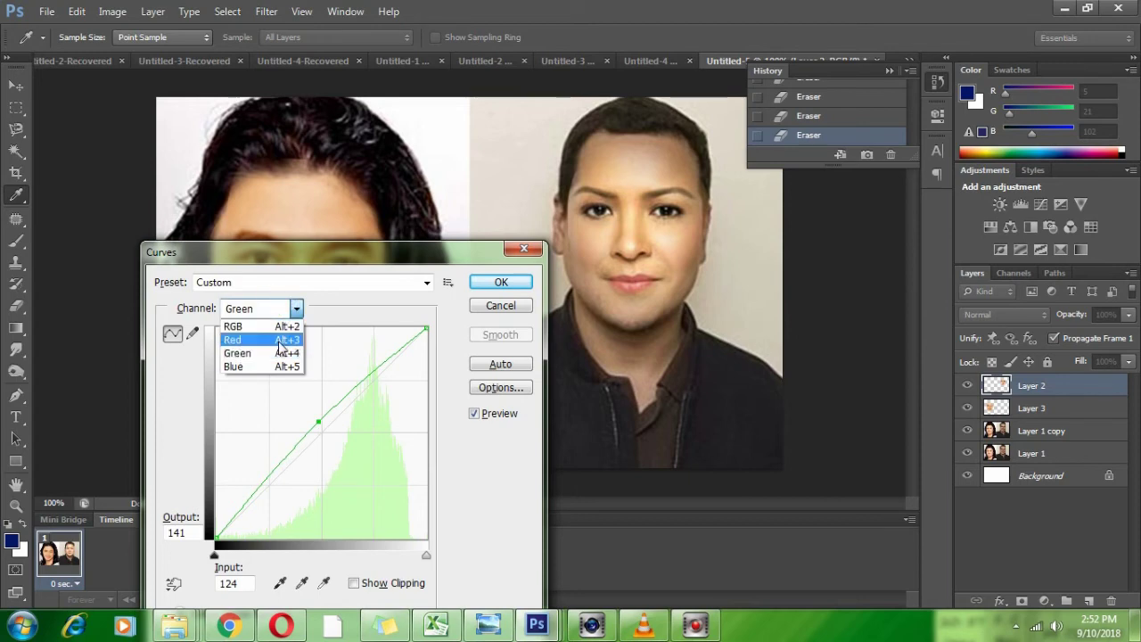
pyautogui.click(279, 341)
pyautogui.click(315, 428)
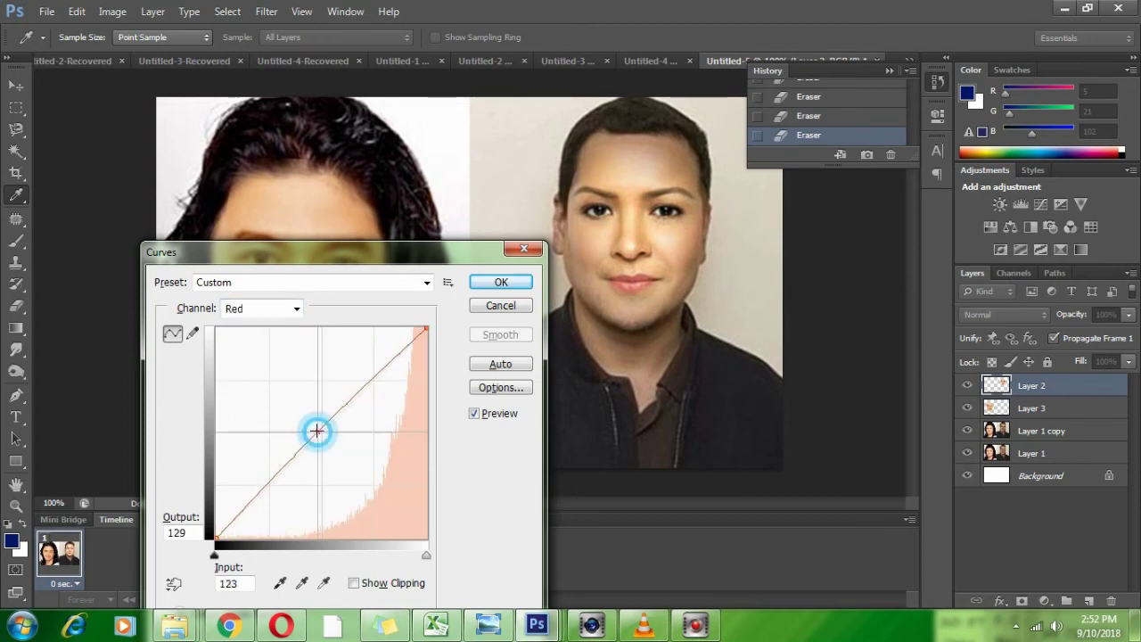
pyautogui.moveTo(316, 429)
pyautogui.mouseDown()
pyautogui.moveTo(309, 421)
pyautogui.moveTo(327, 435)
pyautogui.mouseUp()
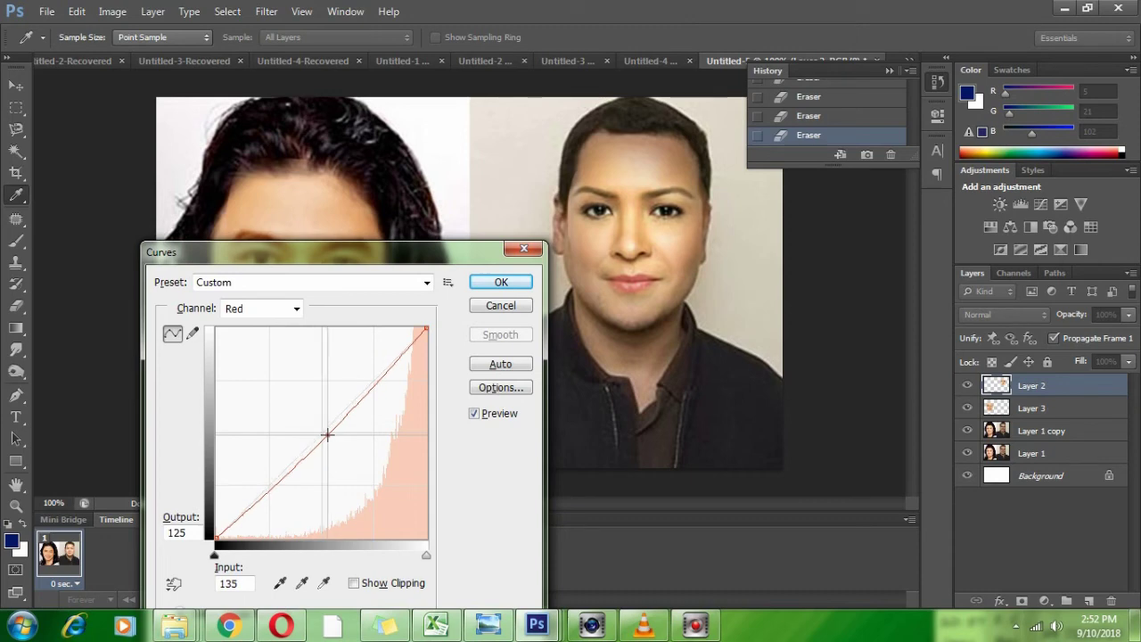
pyautogui.click(496, 283)
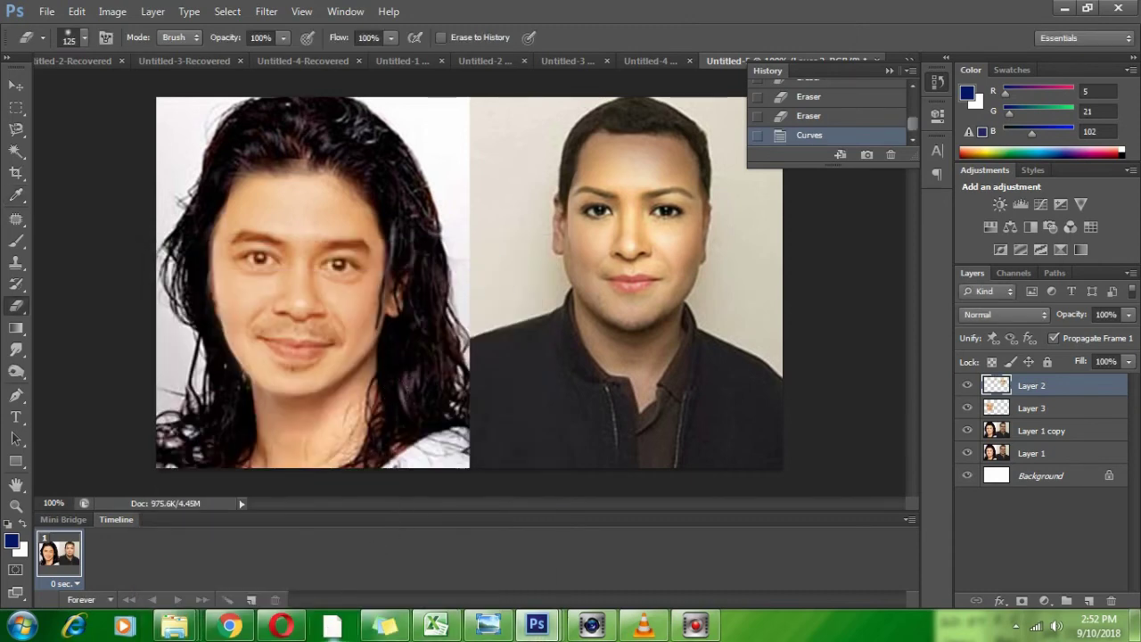
pyautogui.moveTo(281, 624)
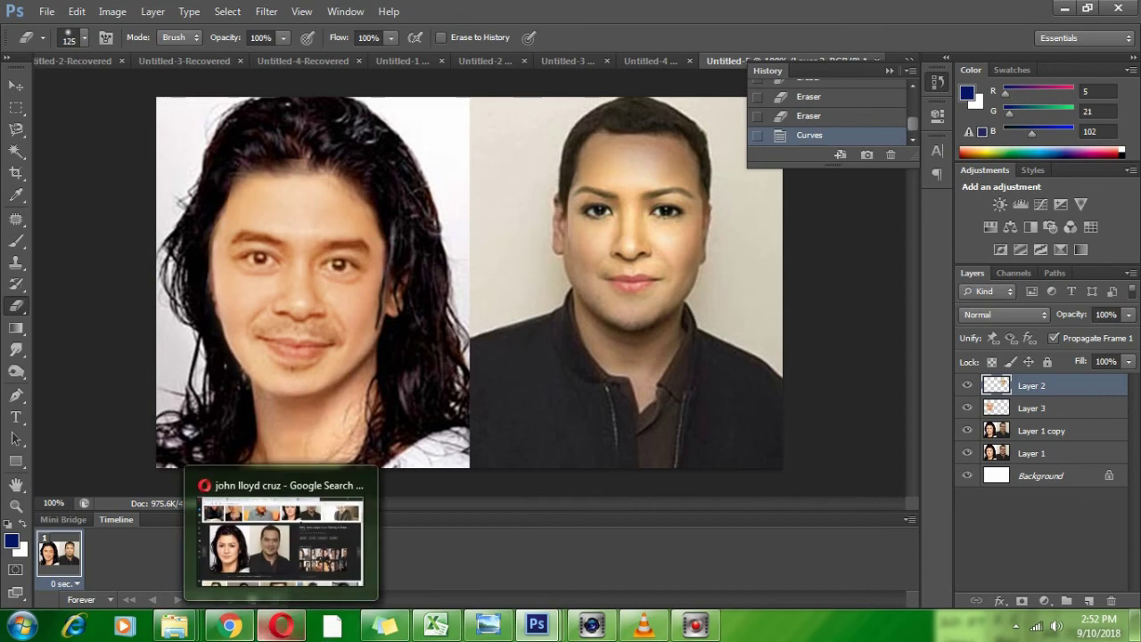
pyautogui.moveTo(229, 623)
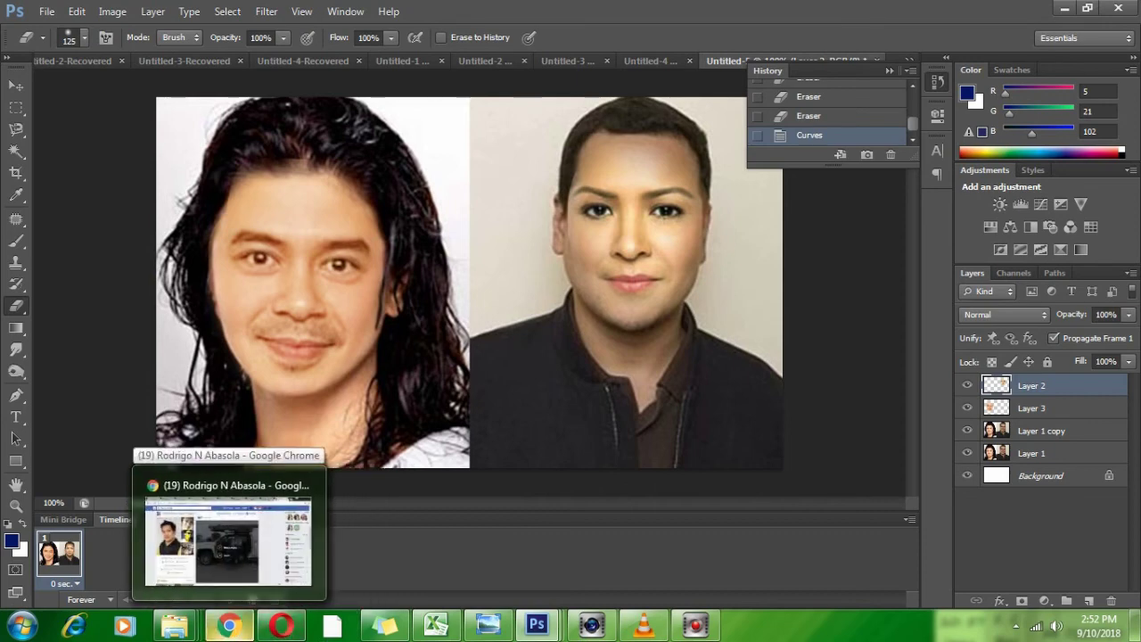
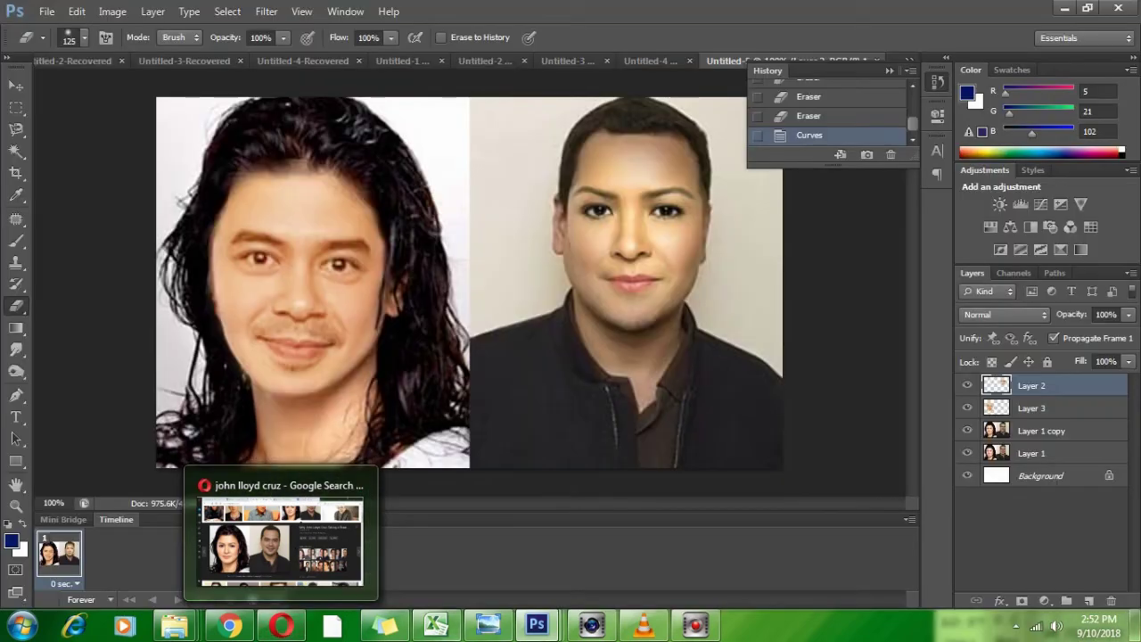
pyautogui.moveTo(532, 626)
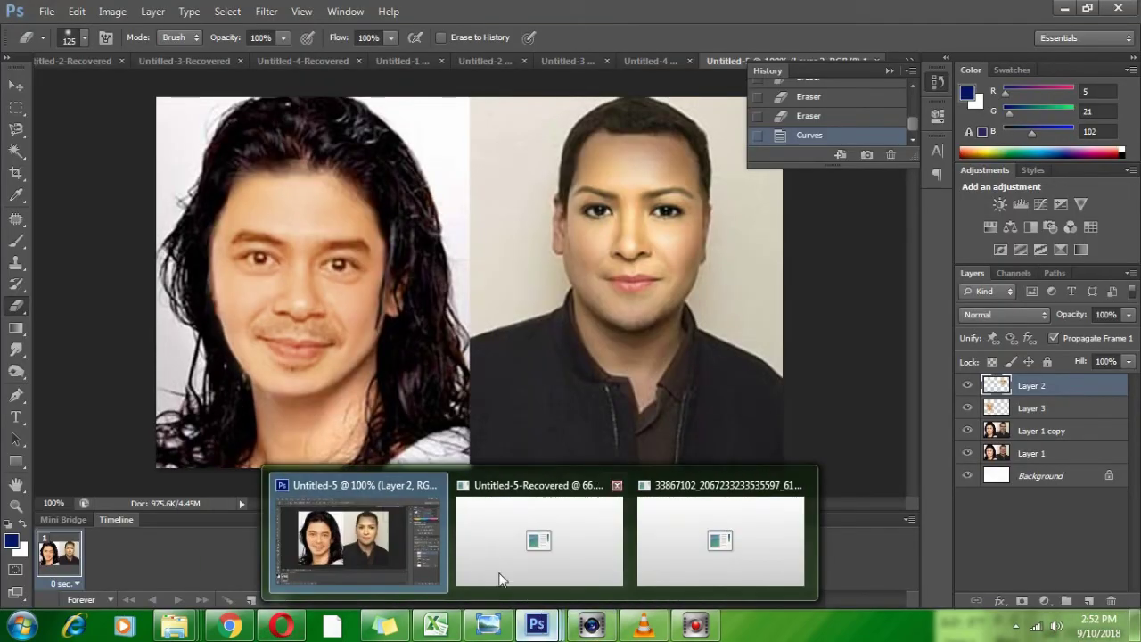
pyautogui.click(365, 532)
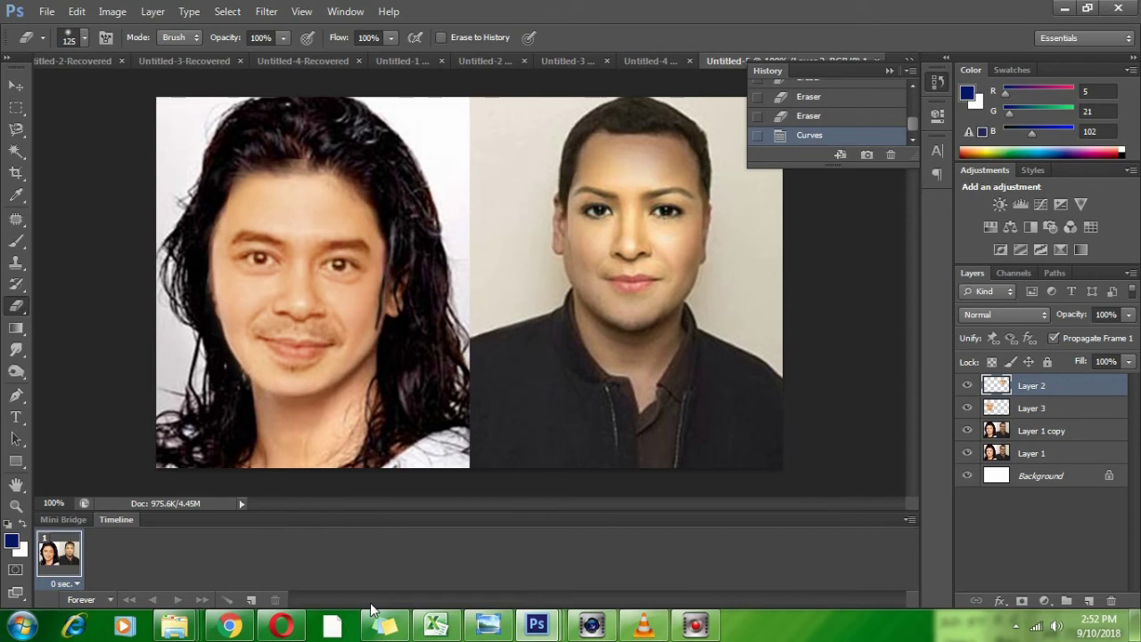
# Adjust the face on Layer 2 with Hue/Saturation: lightness -13, saturation -14 and hue -9
pyautogui.hotkey('ctrl', 'u')
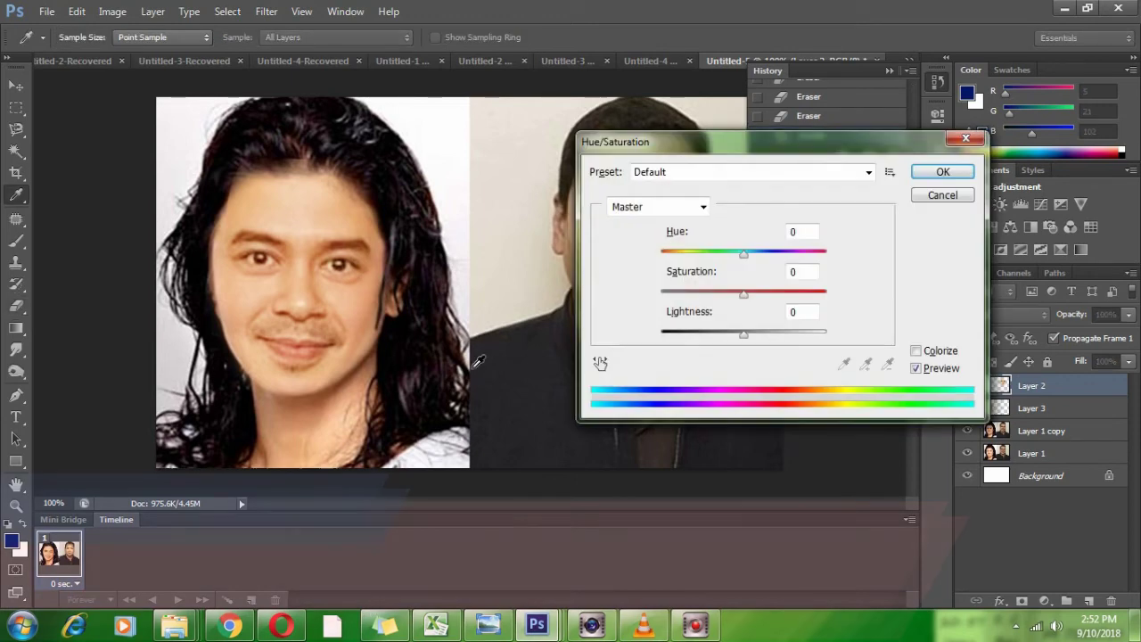
pyautogui.moveTo(730, 148); pyautogui.dragTo(833, 292)
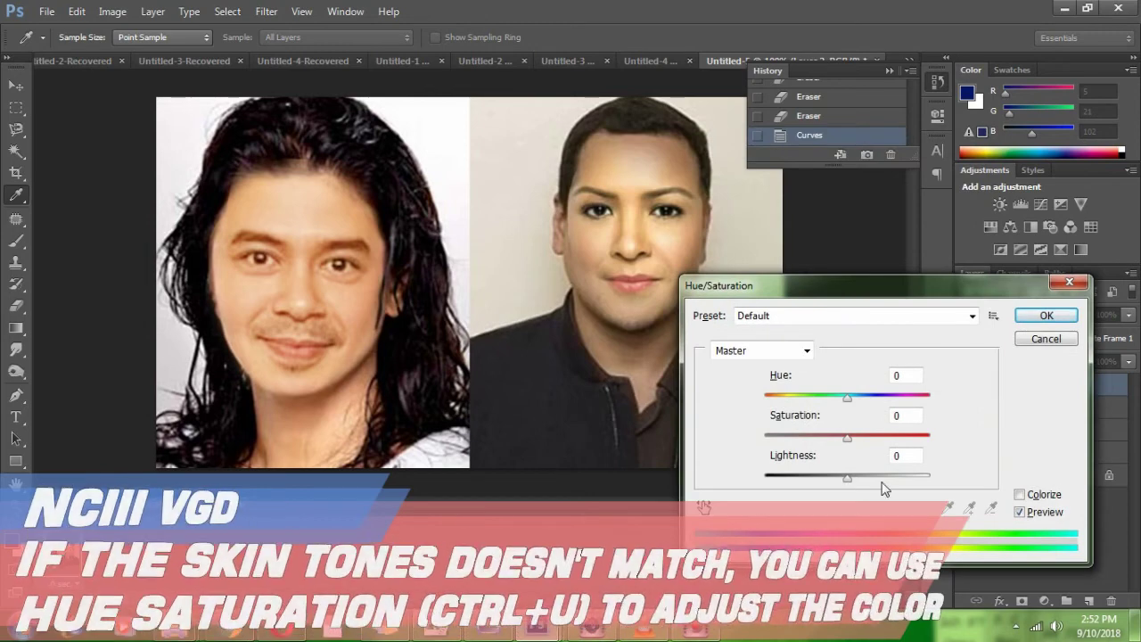
pyautogui.moveTo(847, 481); pyautogui.dragTo(837, 483)
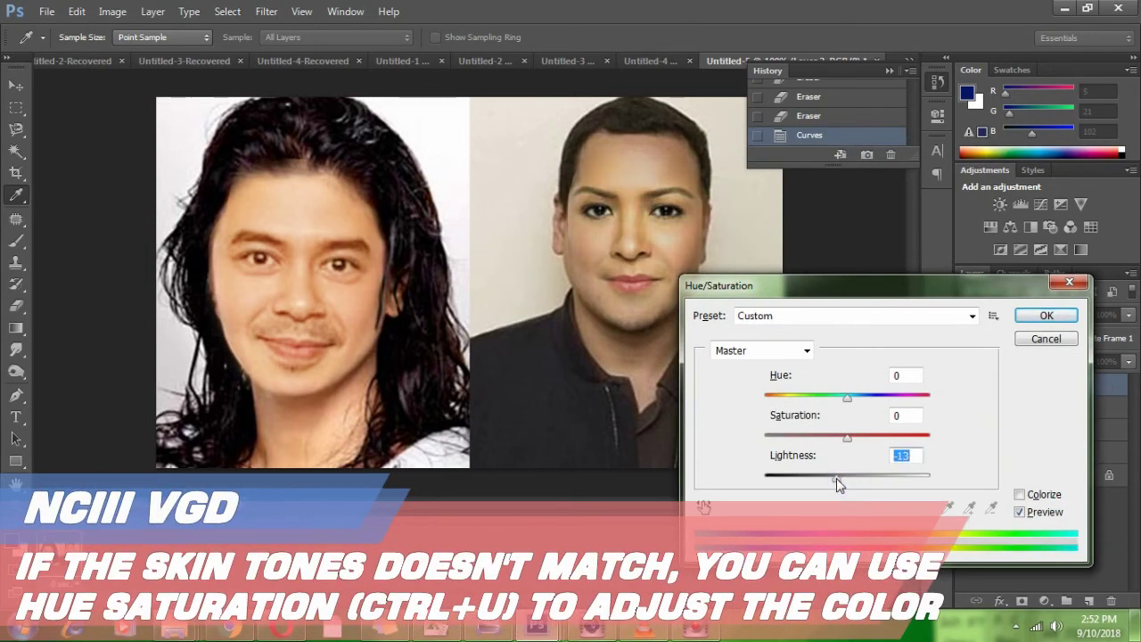
pyautogui.moveTo(849, 446); pyautogui.dragTo(835, 444)
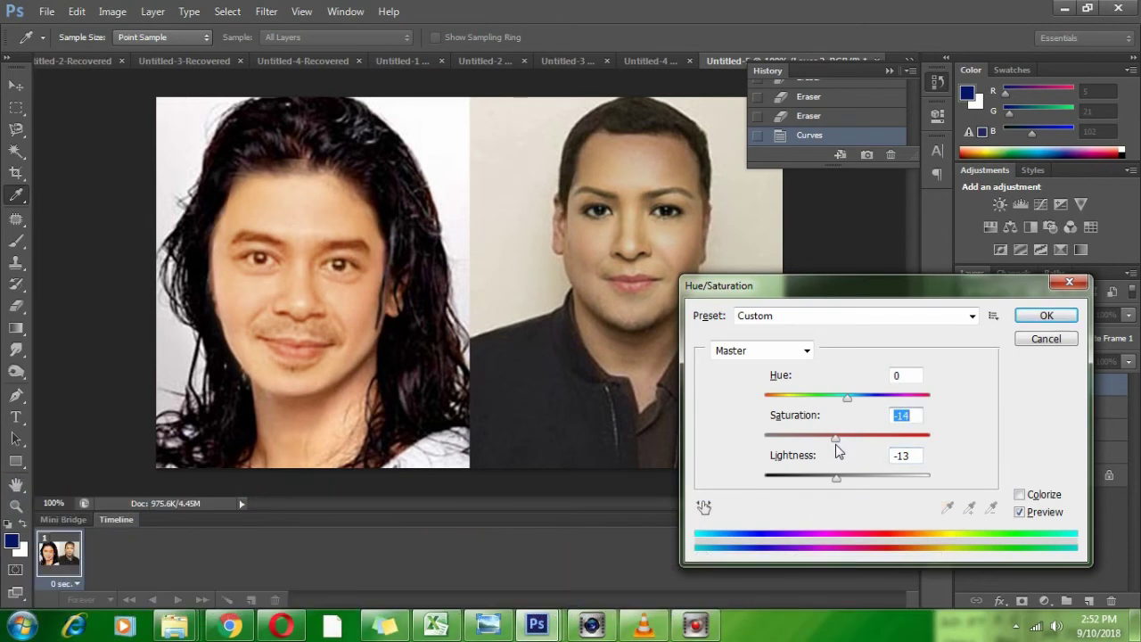
pyautogui.moveTo(847, 397); pyautogui.dragTo(842, 403)
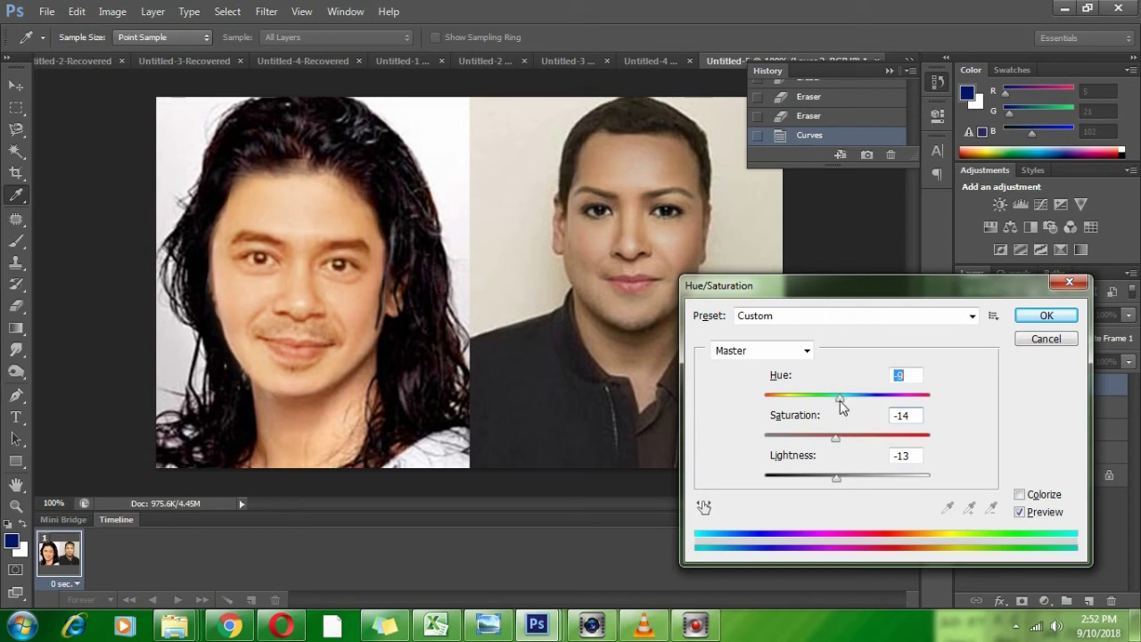
pyautogui.click(1045, 326)
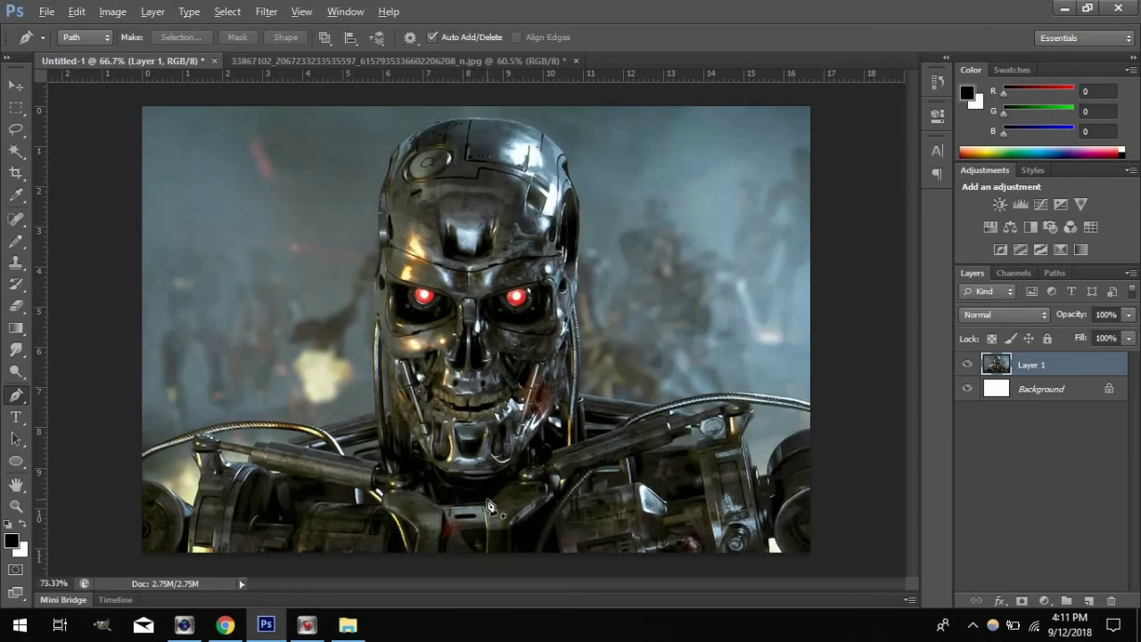
# Trace the robot's jaw with the Pen tool, starting under the chin and curving up to the cheek
pyautogui.scroll(3, 487, 507)
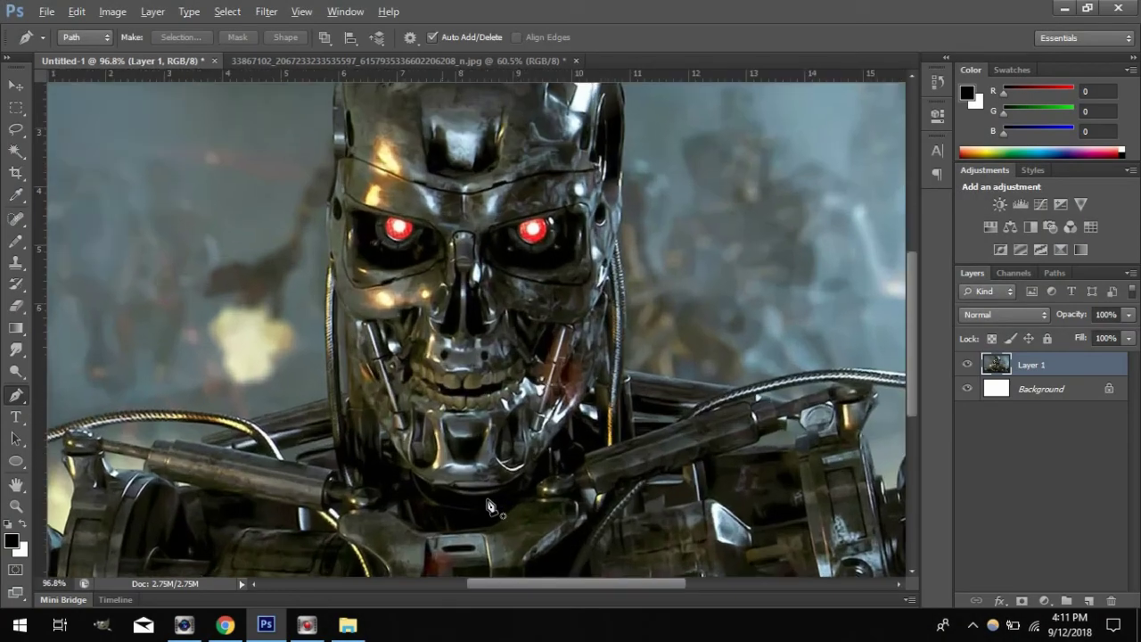
pyautogui.scroll(3, 488, 506)
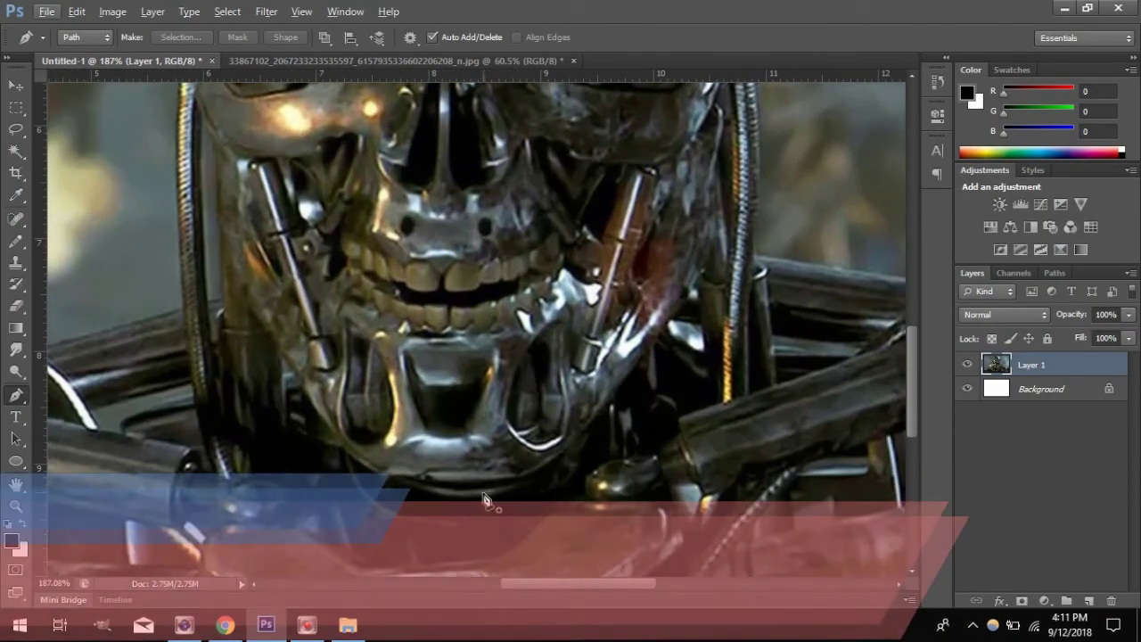
pyautogui.click(478, 493)
pyautogui.moveTo(630, 378); pyautogui.dragTo(713, 262)
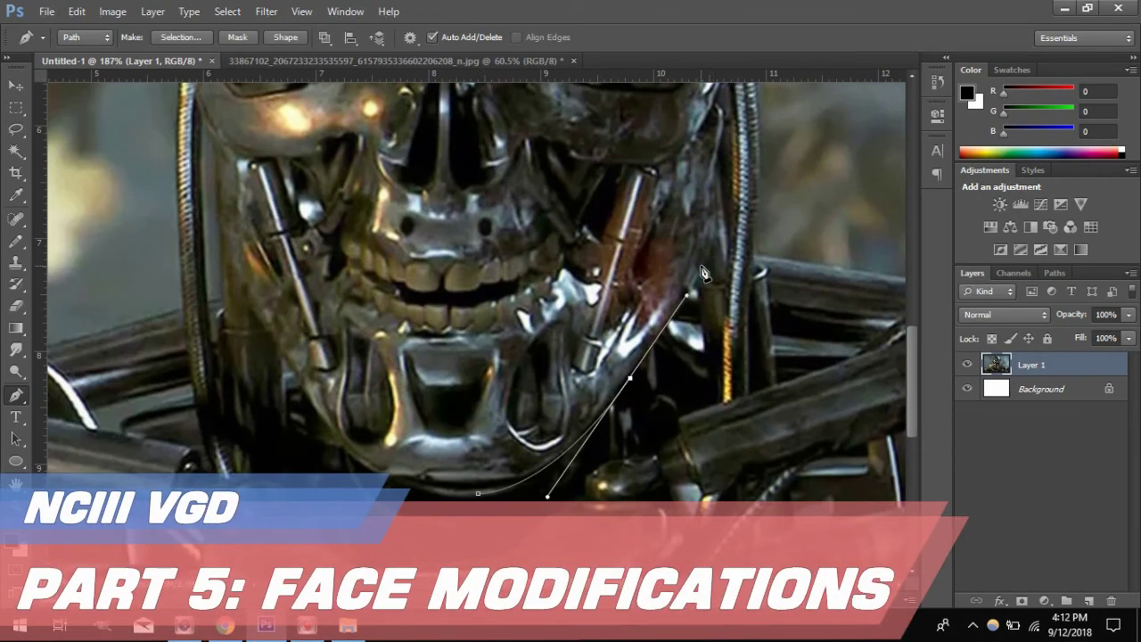
pyautogui.scroll(3, 704, 273)
pyautogui.moveTo(719, 305); pyautogui.dragTo(727, 203)
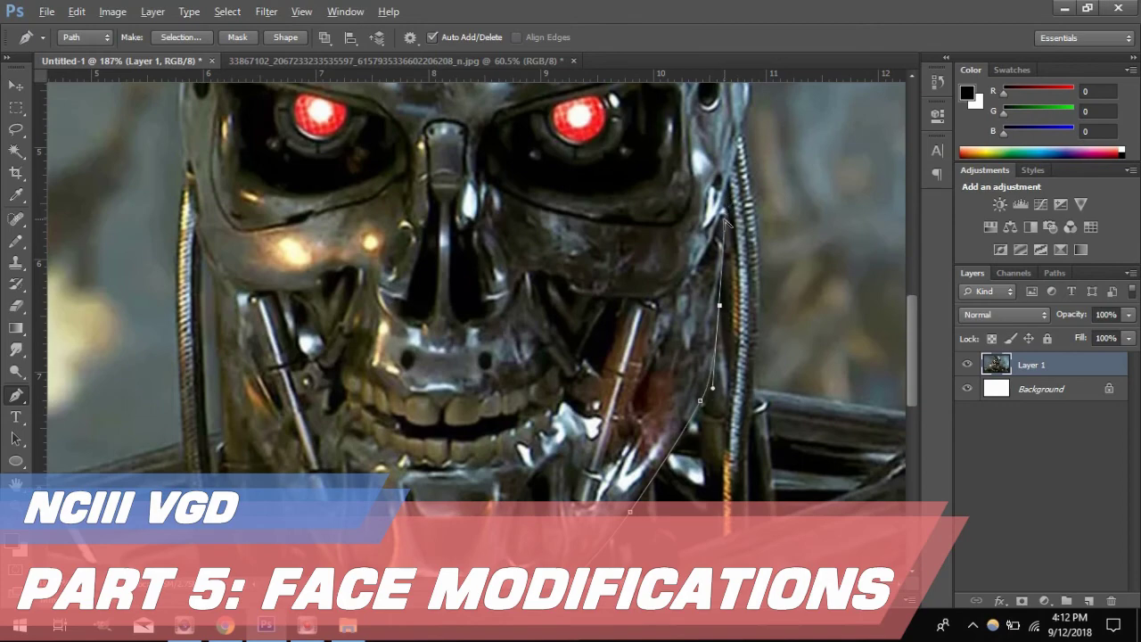
# Continue the pen path from the cheek past the cable and up along the outer edge of the robot's temple
pyautogui.scroll(3, 725, 279)
pyautogui.scroll(2, 722, 267)
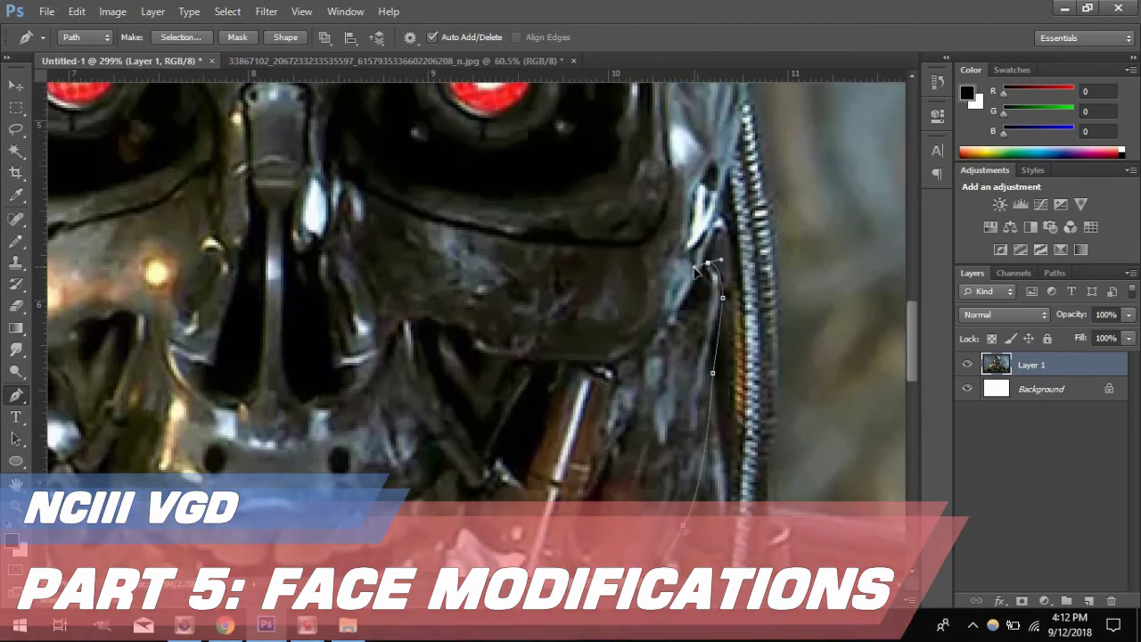
pyautogui.moveTo(720, 227); pyautogui.dragTo(711, 210)
pyautogui.scroll(1, 711, 214)
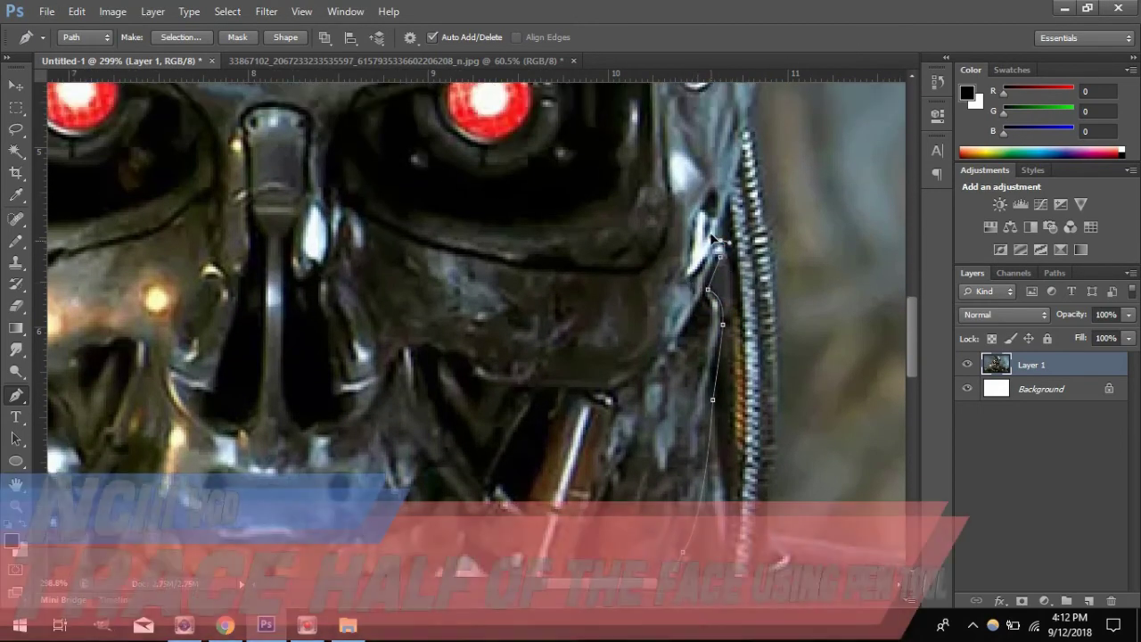
pyautogui.scroll(5, 718, 242)
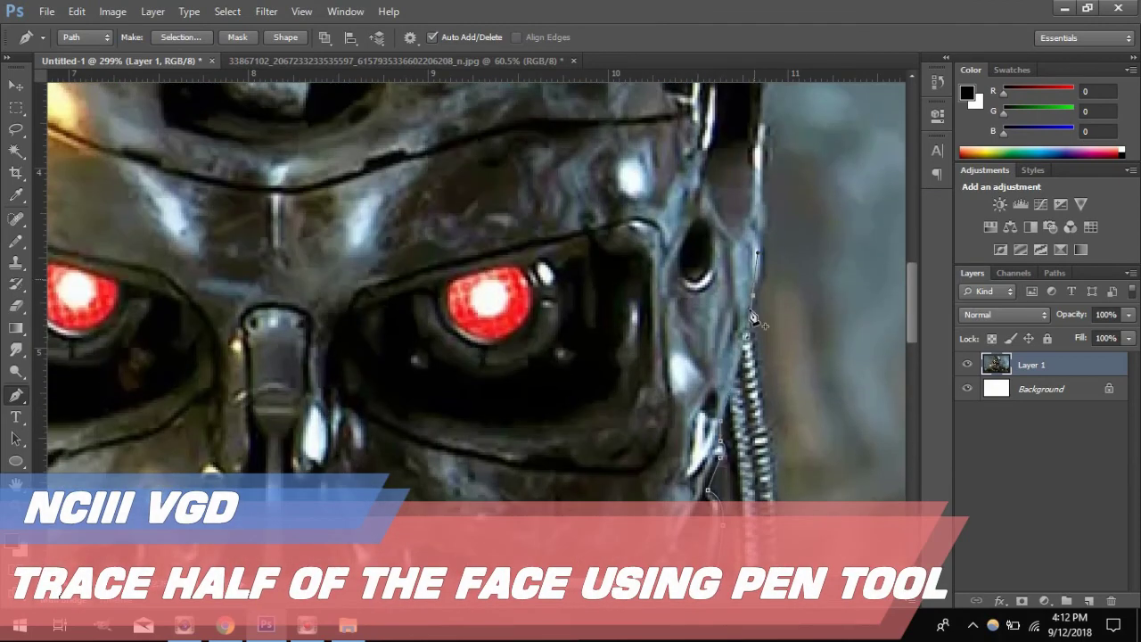
pyautogui.moveTo(753, 309); pyautogui.dragTo(764, 272)
pyautogui.scroll(2, 758, 276)
pyautogui.scroll(8, 764, 285)
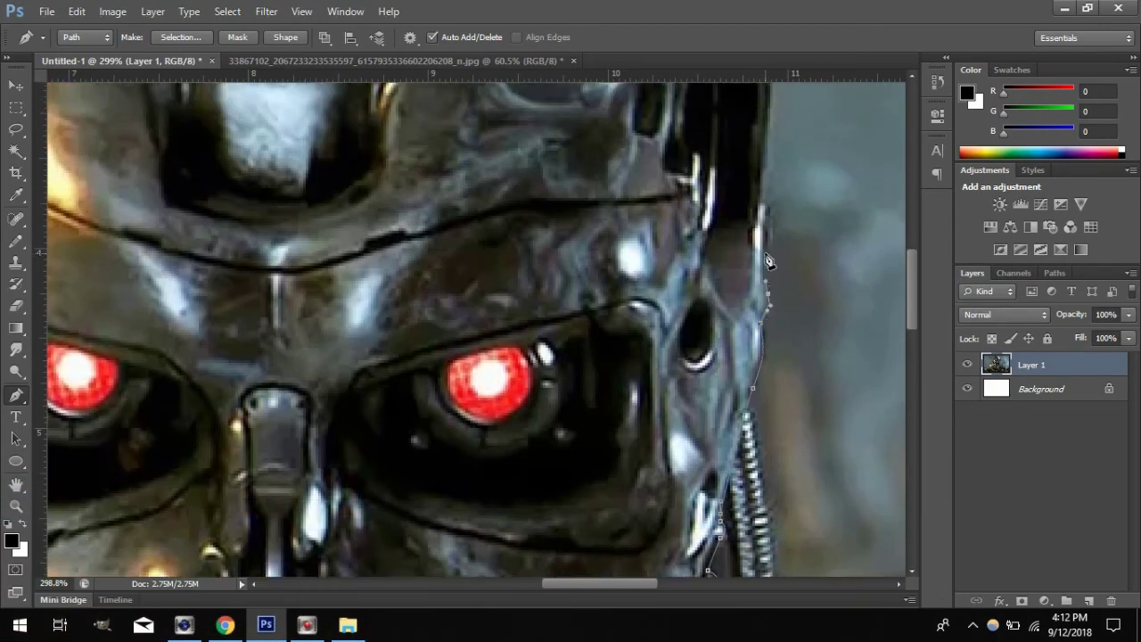
pyautogui.scroll(4, 769, 287)
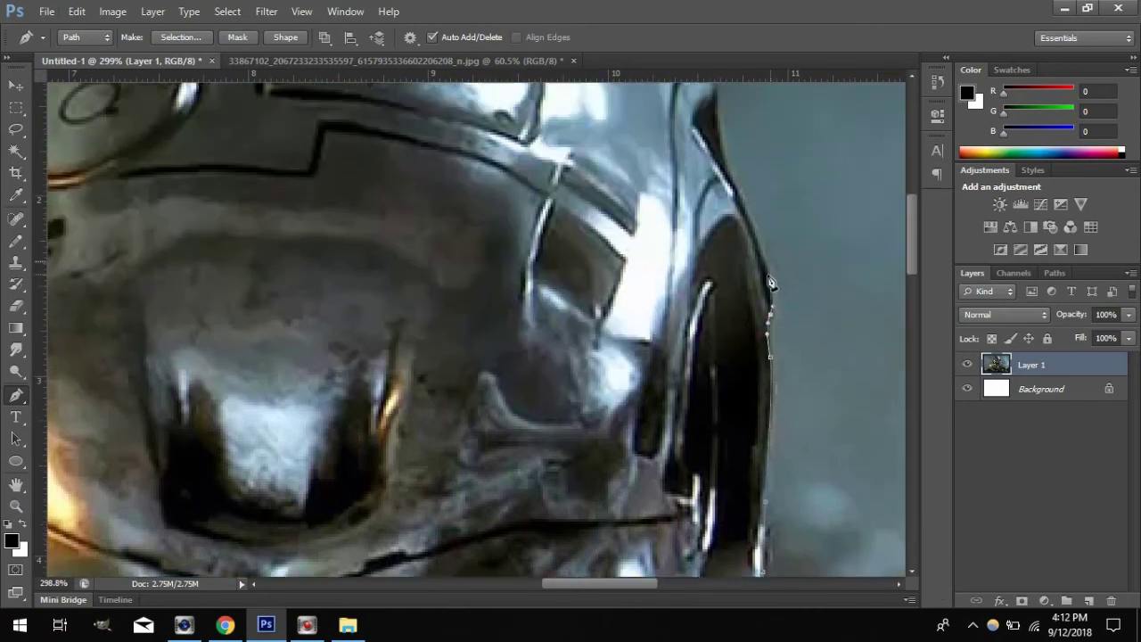
# Continue the pen path along the curved upper edge of the robot's skull to the top of the head
pyautogui.moveTo(729, 306); pyautogui.dragTo(677, 211)
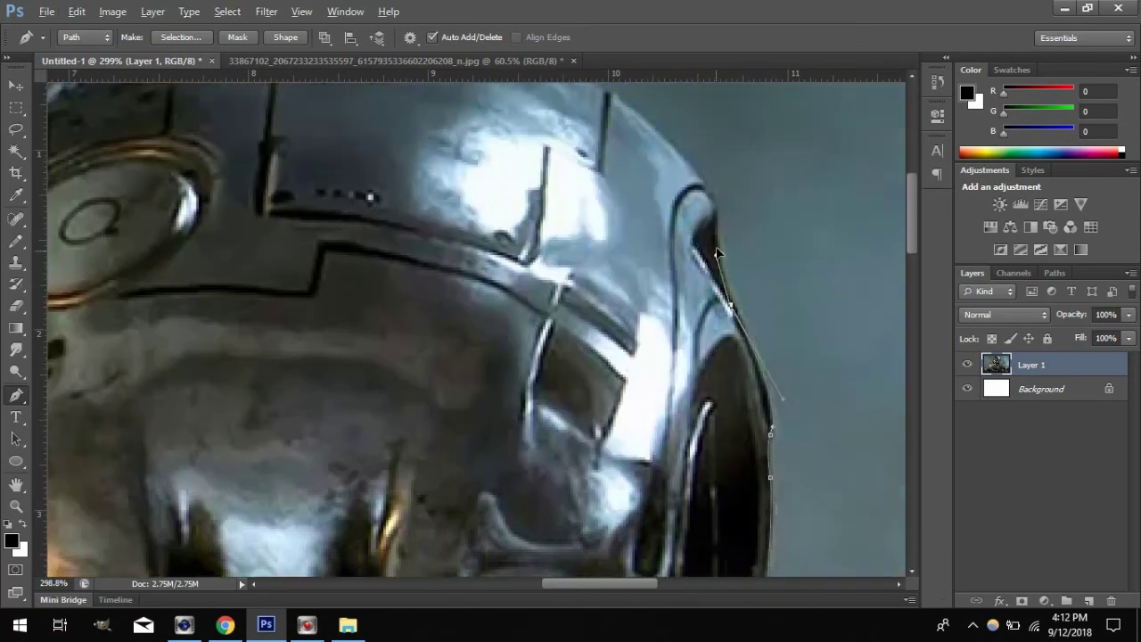
pyautogui.scroll(4, 660, 241)
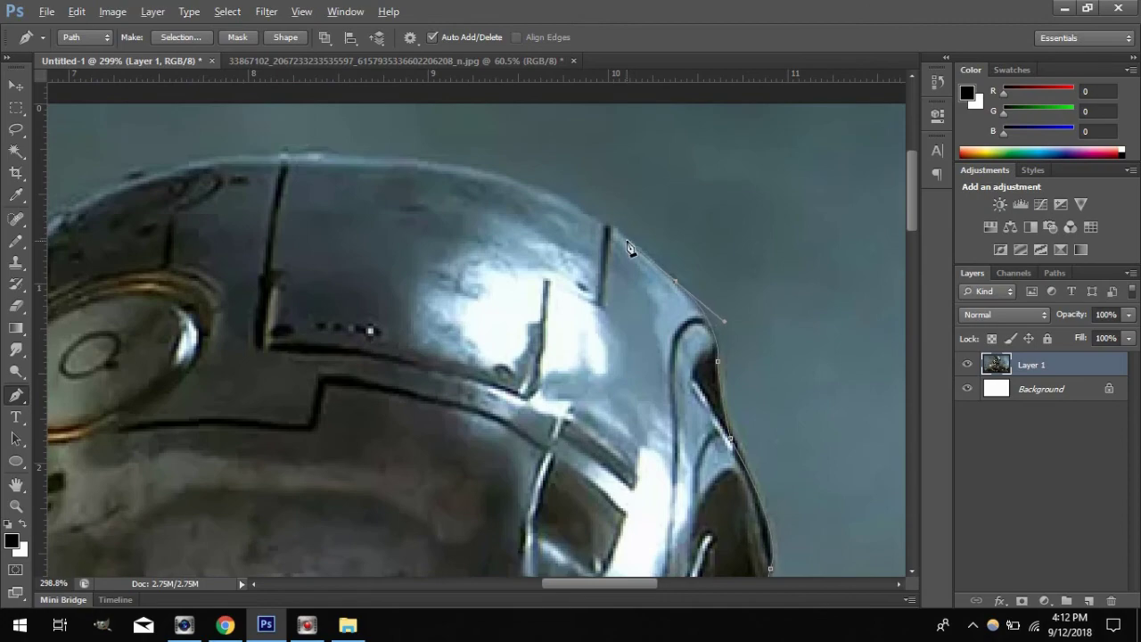
pyautogui.click(610, 222)
pyautogui.moveTo(294, 156); pyautogui.dragTo(121, 145)
# Bring the pen path from the top of the skull down through the face, enclosing one half of it
pyautogui.keyDown('alt'); pyautogui.scroll(-5, 121, 144); pyautogui.keyUp('alt')
pyautogui.scroll(-8, 139, 300)
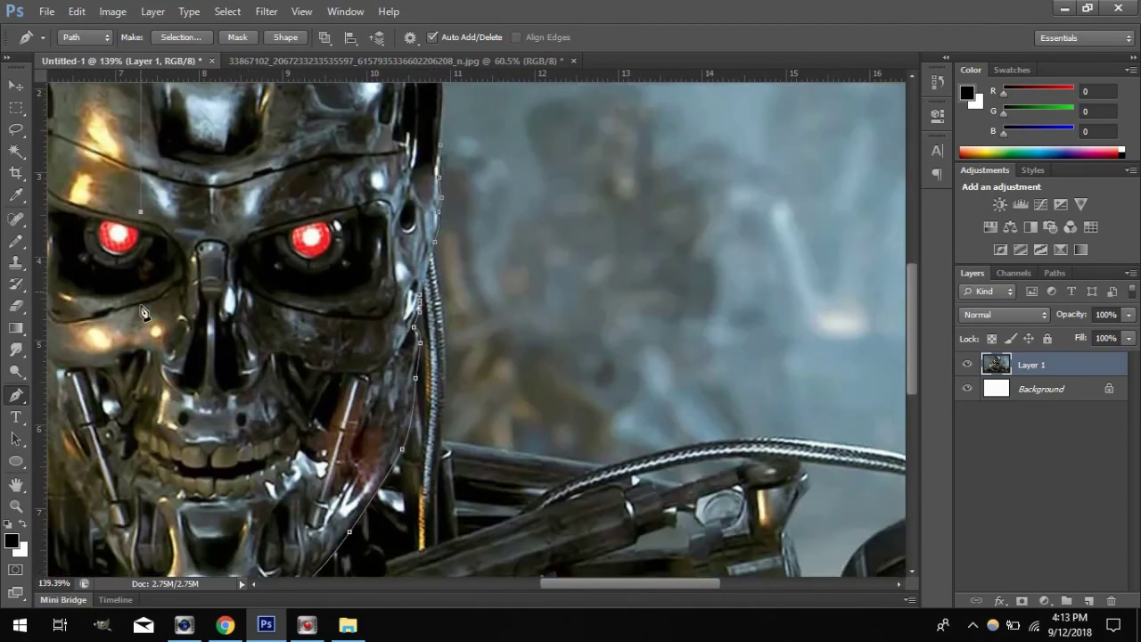
pyautogui.scroll(-3, 143, 312)
pyautogui.rightClick(132, 267)
pyautogui.click(134, 382)
# Convert the half-face path into a new anti-aliased selection with a feather radius of 0 pixels
pyautogui.rightClick(132, 385)
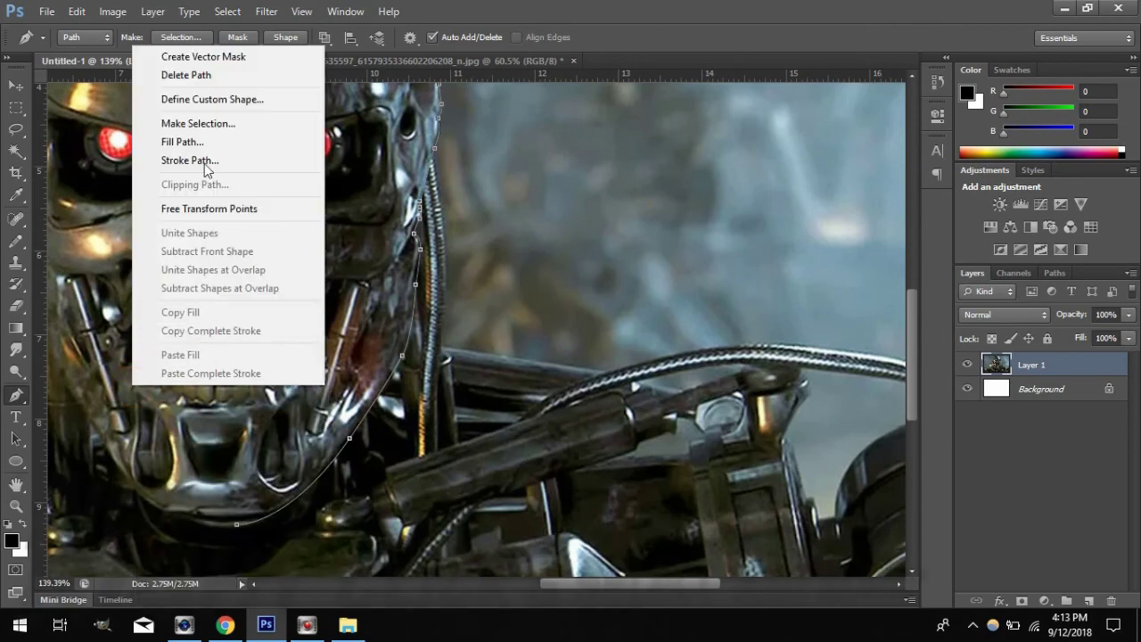
pyautogui.click(223, 123)
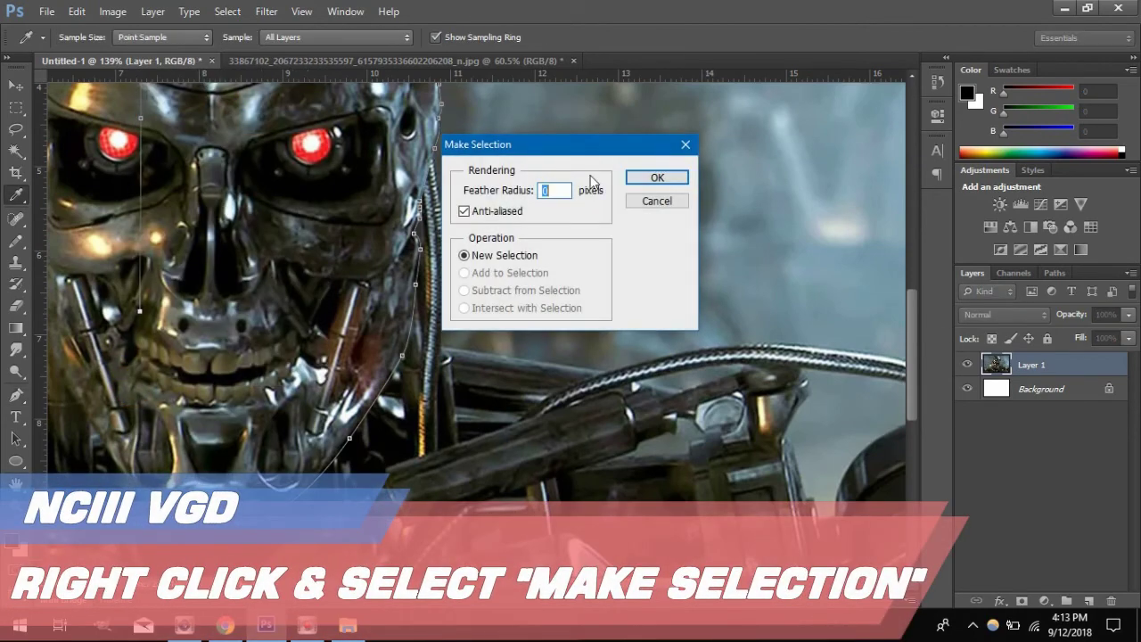
pyautogui.click(653, 177)
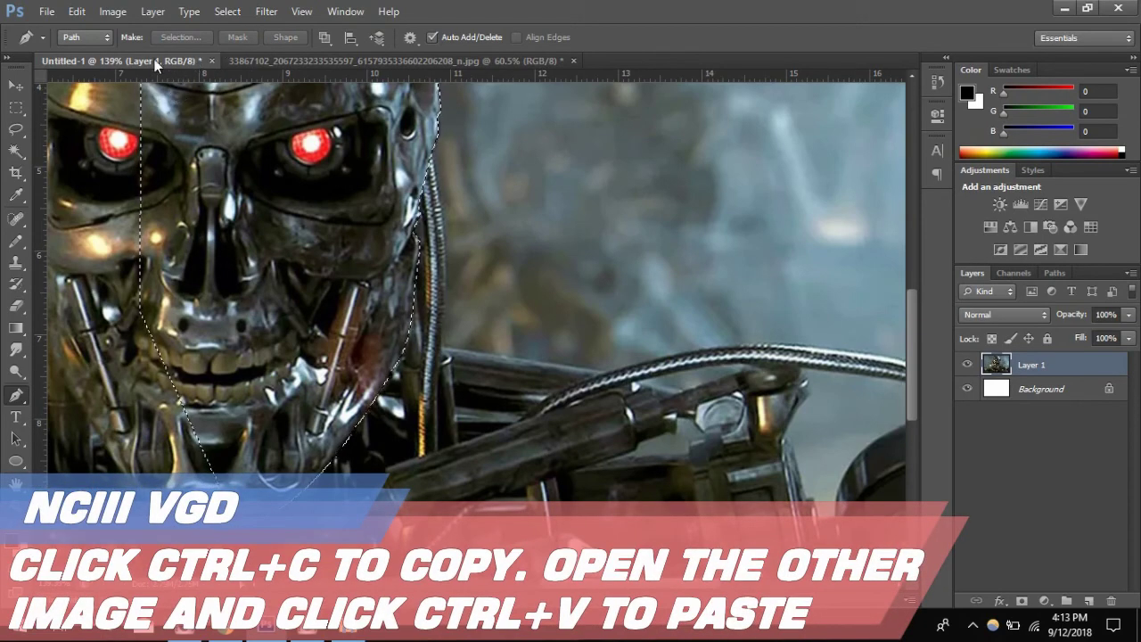
# Paste the copied robot half-face into the graduation portrait and move it beside the woman's face
pyautogui.click(269, 62)
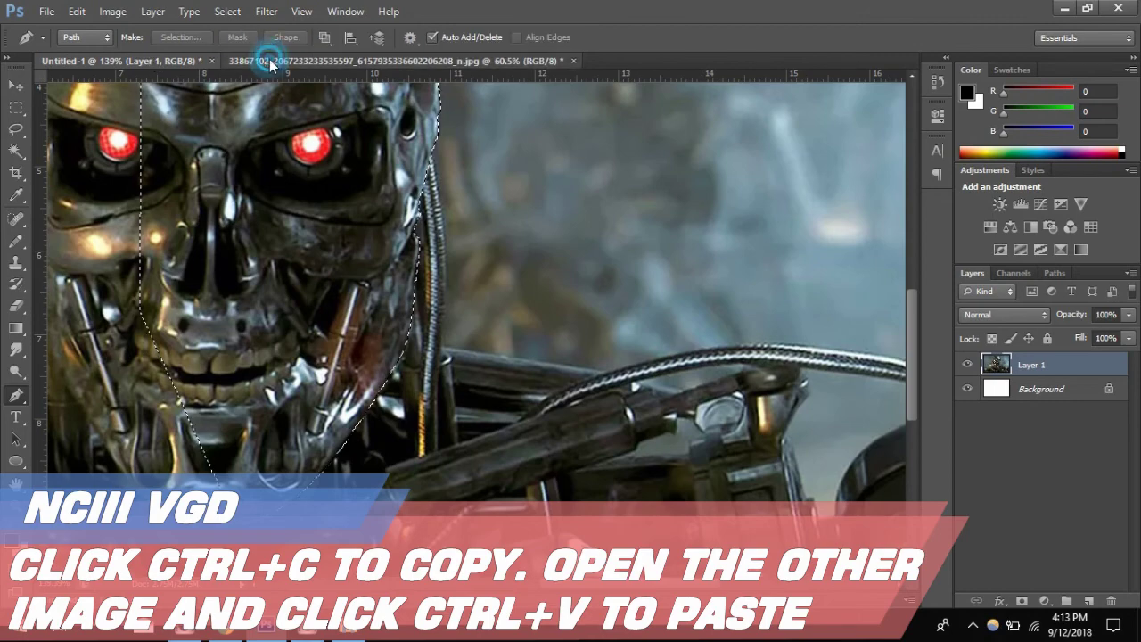
pyautogui.hotkey('ctrl', 'v')
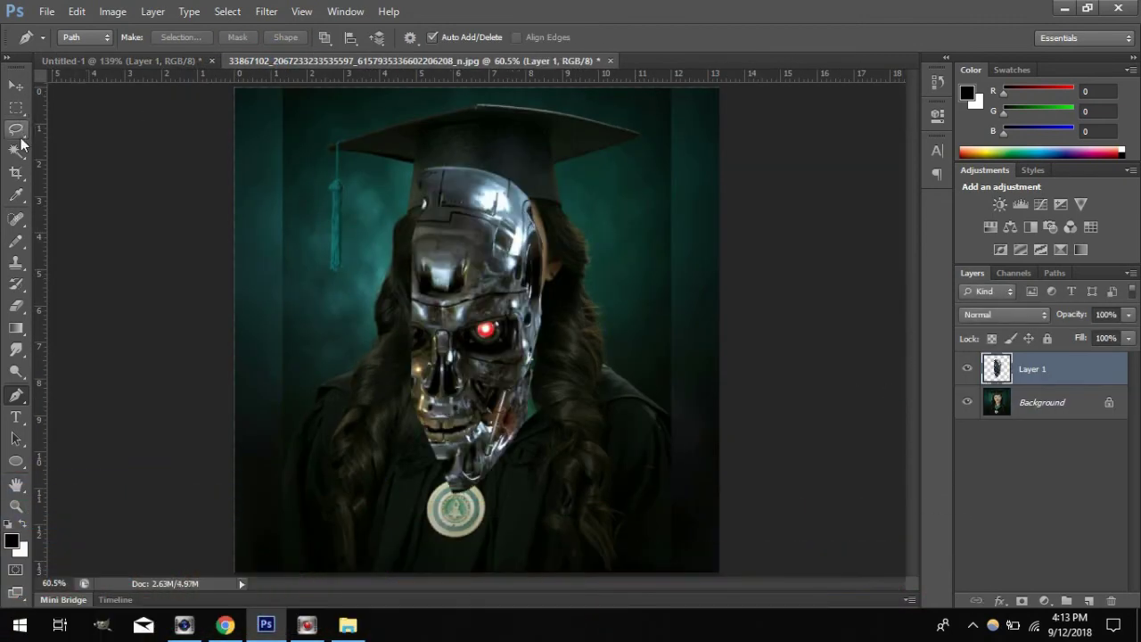
pyautogui.click(15, 85)
pyautogui.click(477, 205)
pyautogui.moveTo(540, 233); pyautogui.dragTo(677, 237)
pyautogui.scroll(2, 581, 252)
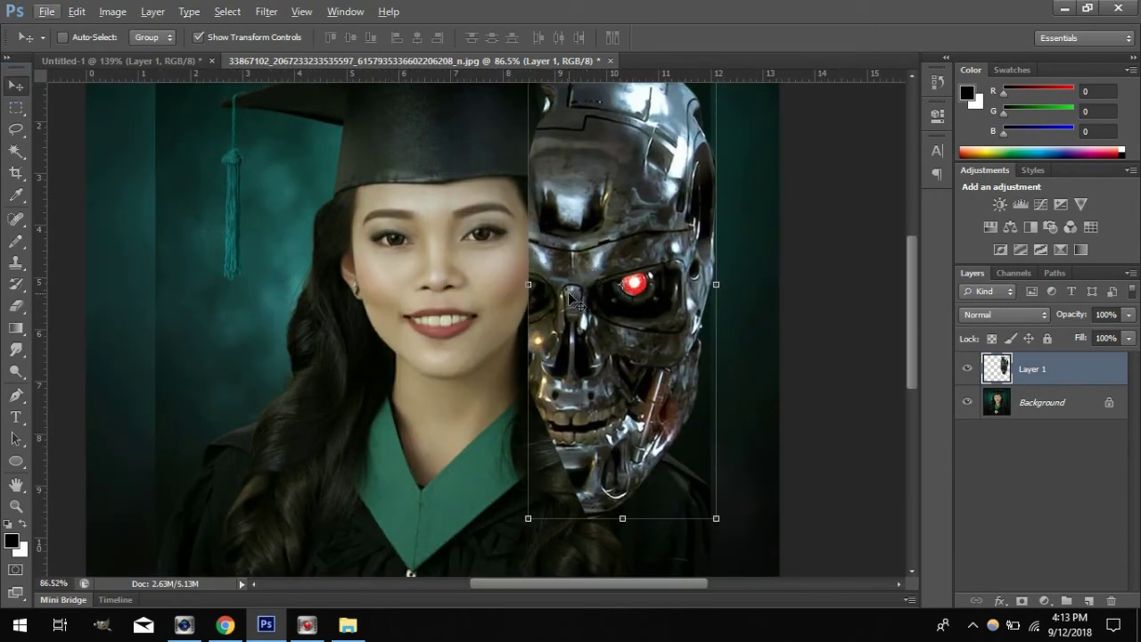
# Scale the robot half-face to 71.65% width and 59.57% height and fit it over one half of the woman's face
pyautogui.moveTo(718, 516); pyautogui.dragTo(504, 328)
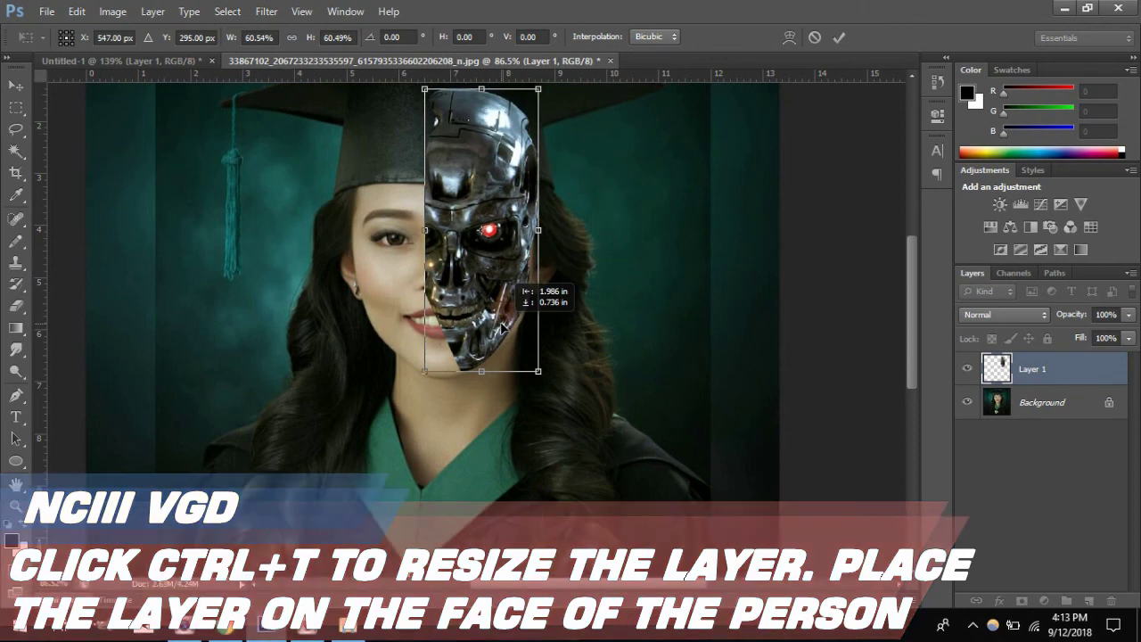
pyautogui.moveTo(503, 328); pyautogui.dragTo(511, 332)
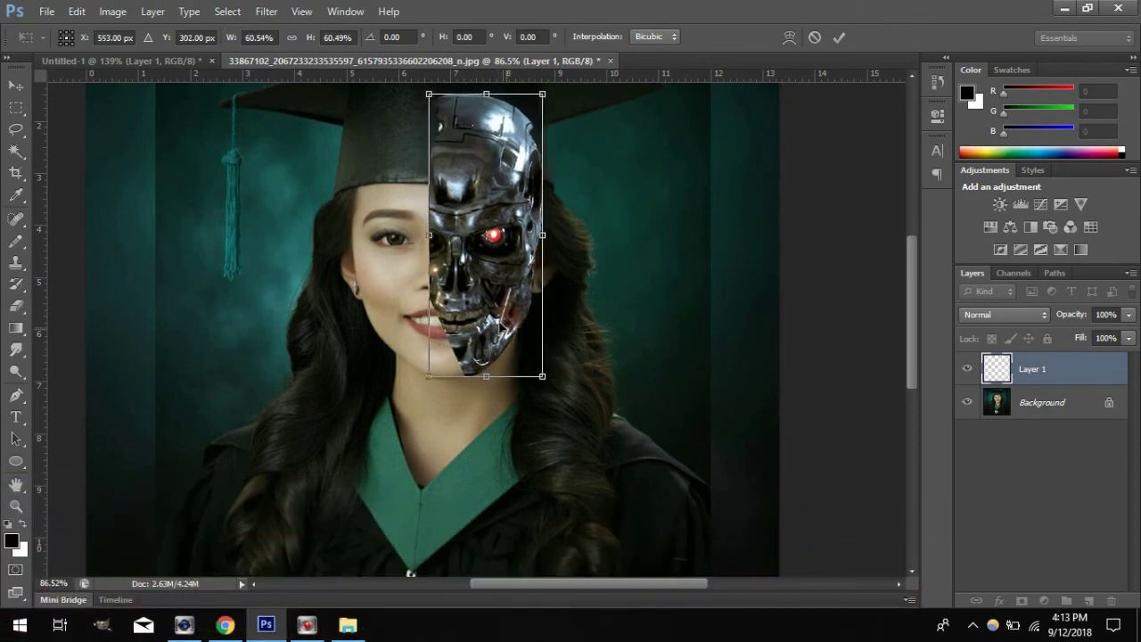
pyautogui.moveTo(429, 234); pyautogui.dragTo(407, 238)
pyautogui.scroll(3, 474, 141)
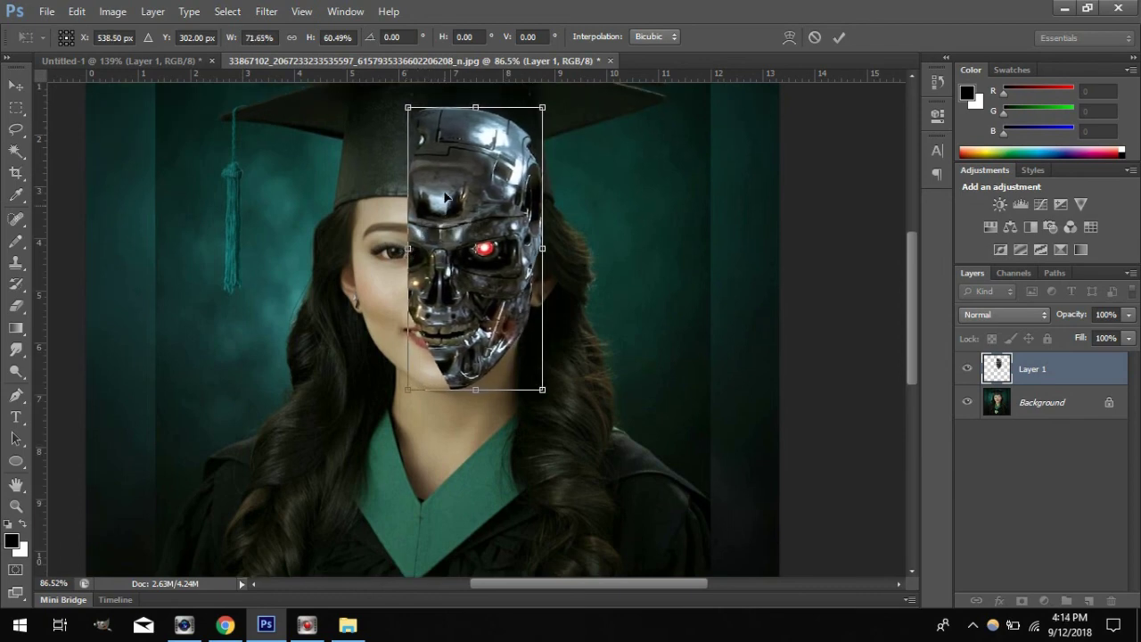
pyautogui.moveTo(474, 136); pyautogui.dragTo(475, 139)
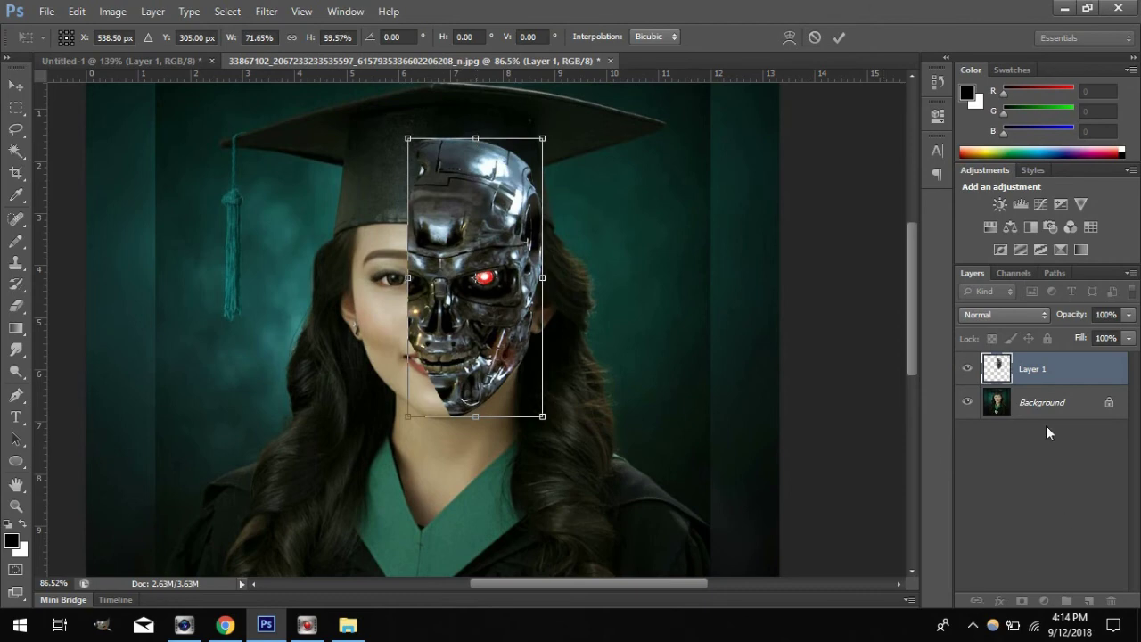
pyautogui.click(839, 37)
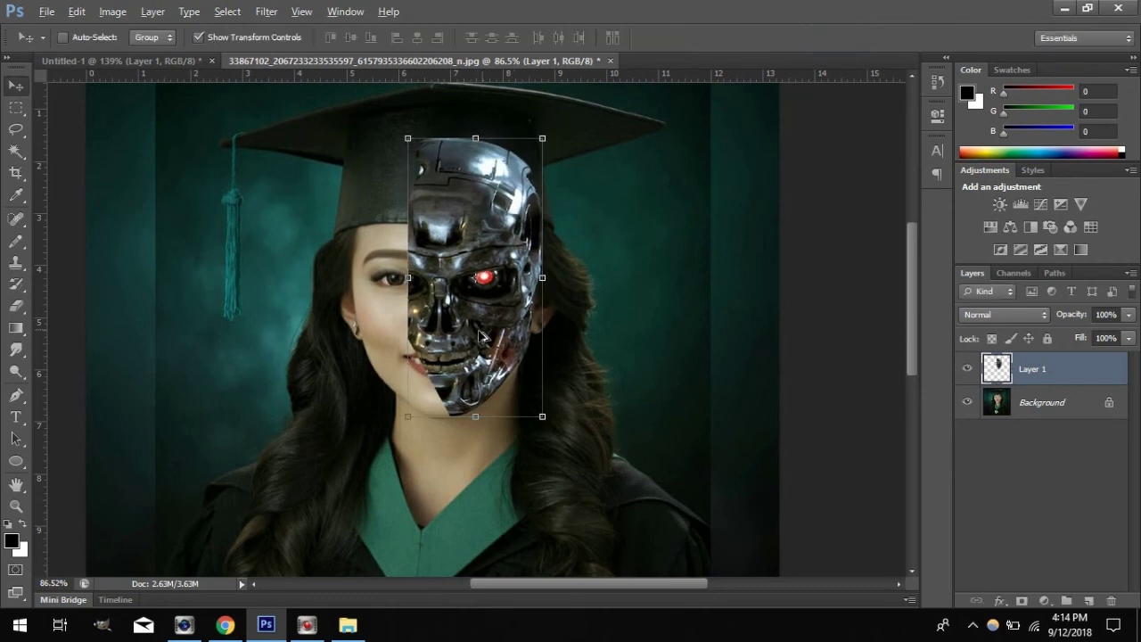
# Lower the robot half-face layer's opacity to 37% so the woman's face shows through
pyautogui.scroll(3, 467, 330)
pyautogui.scroll(-1, 636, 356)
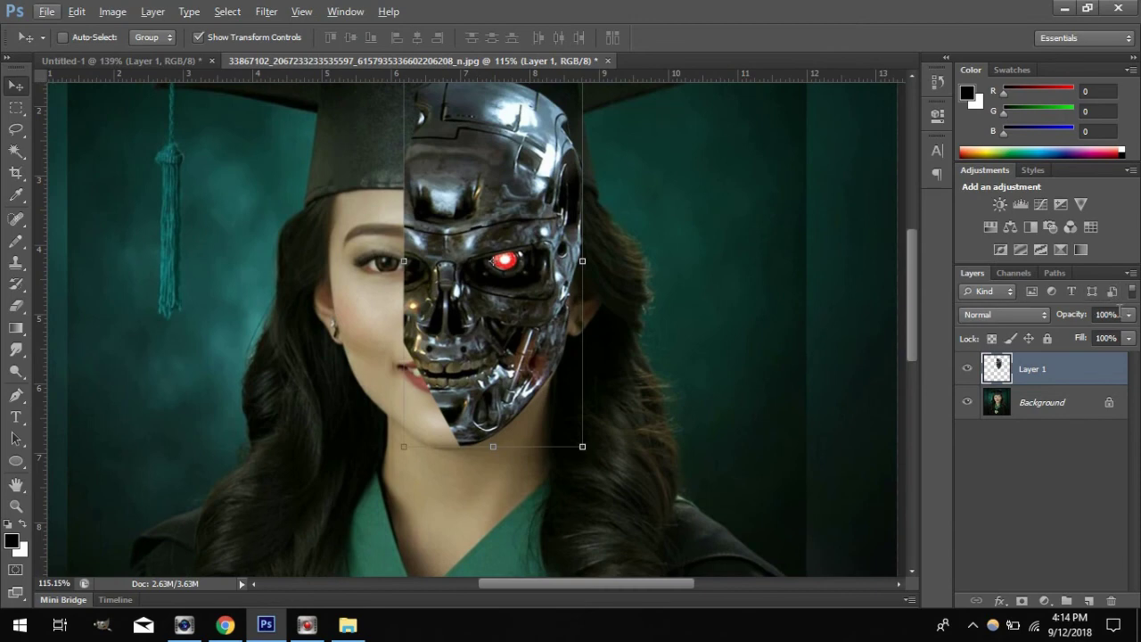
pyautogui.click(1128, 314)
pyautogui.moveTo(1129, 332); pyautogui.dragTo(1074, 335)
pyautogui.scroll(4, 319, 365)
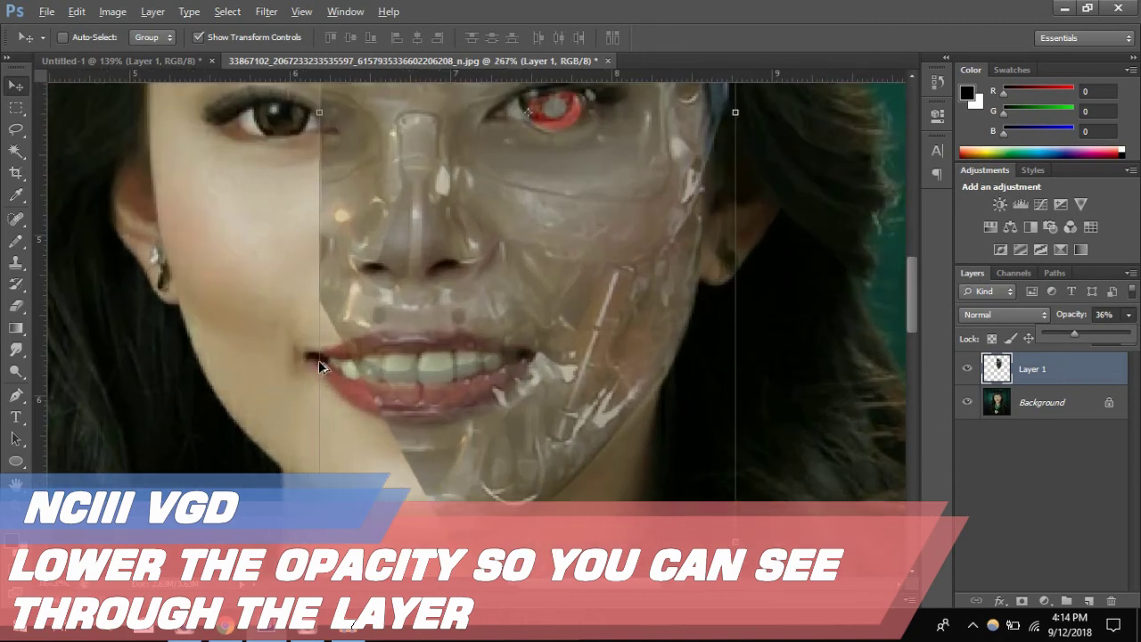
pyautogui.scroll(-2, 281, 358)
# Start a Polygonal Lasso outline on the robot half-face, tracing from the chin up to the corner of the mouth
pyautogui.press('l')
pyautogui.rightClick(16, 129)
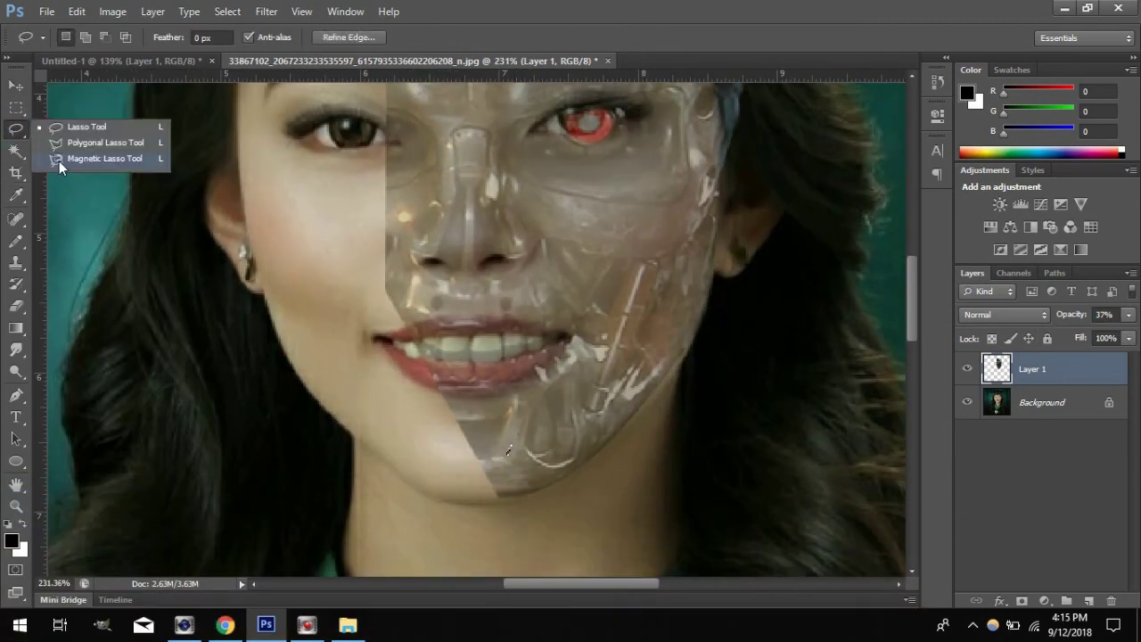
pyautogui.click(80, 147)
pyautogui.click(518, 445)
pyautogui.click(540, 405)
pyautogui.click(581, 342)
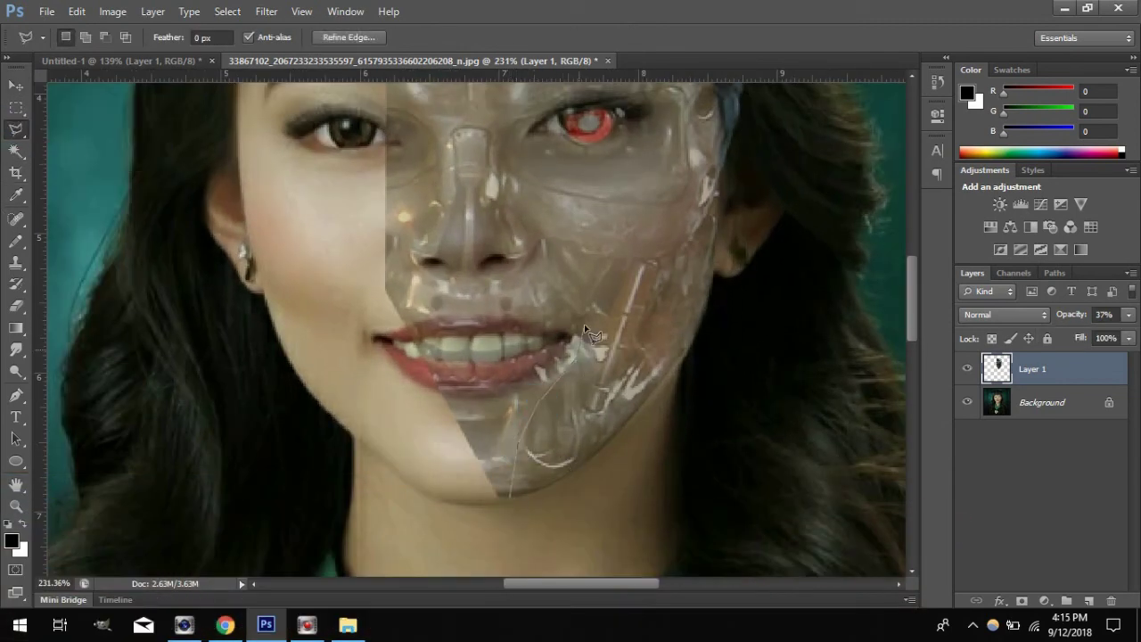
# Continue the lasso outline from the mouth corner along the side of the nose and up the forehead to the cap
pyautogui.click(568, 290)
pyautogui.moveTo(339, 187); pyautogui.dragTo(153, 186)
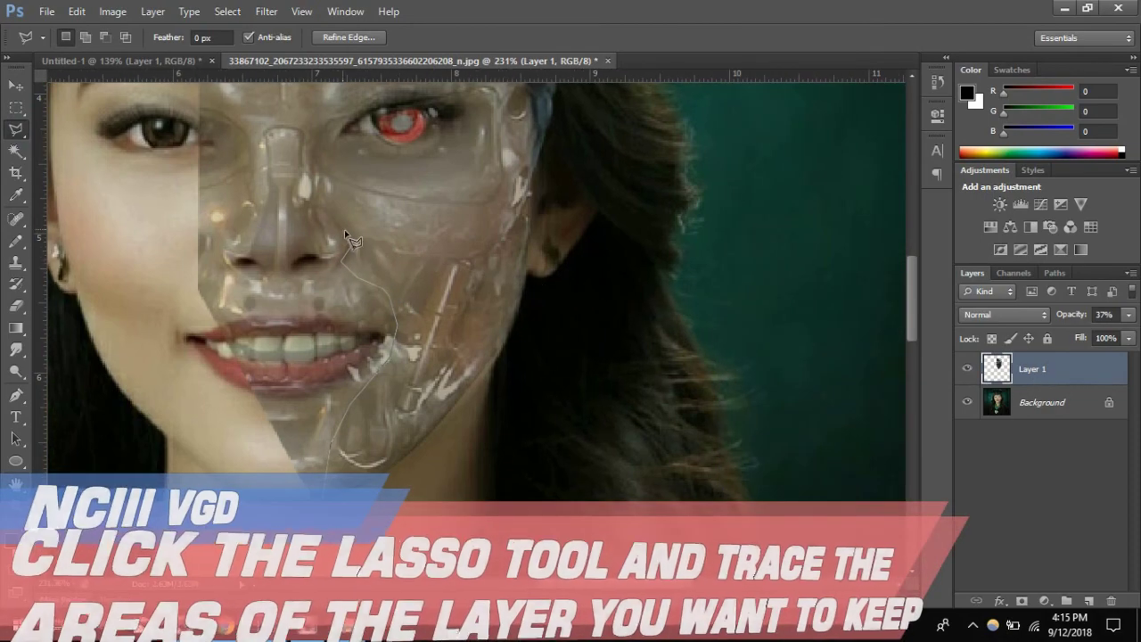
pyautogui.click(332, 218)
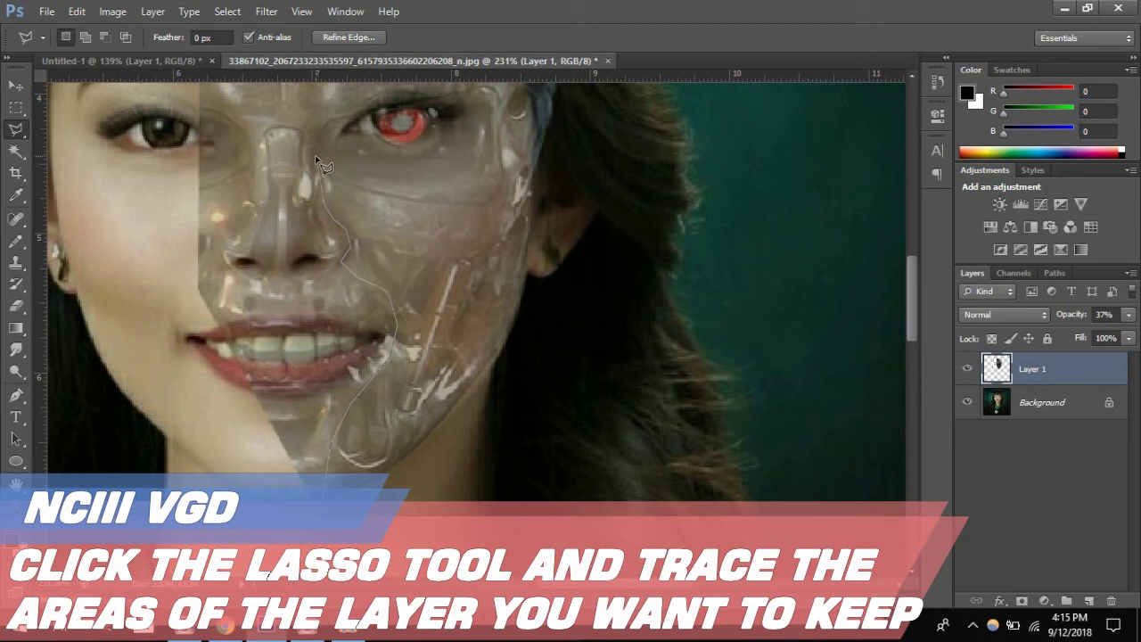
pyautogui.scroll(3, 321, 178)
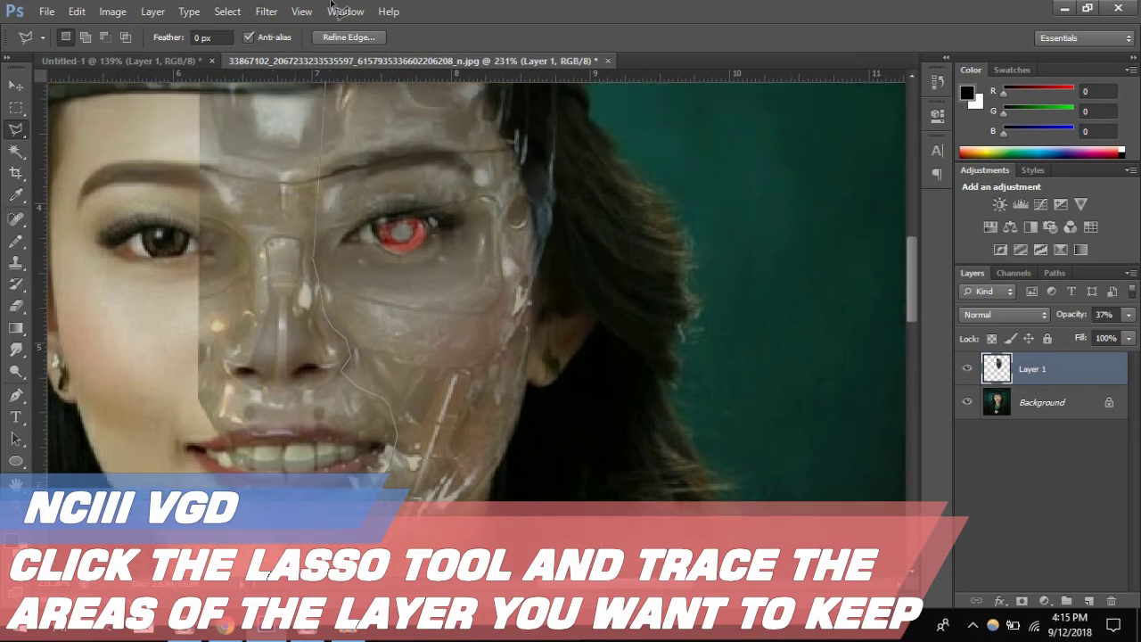
pyautogui.click(319, 282)
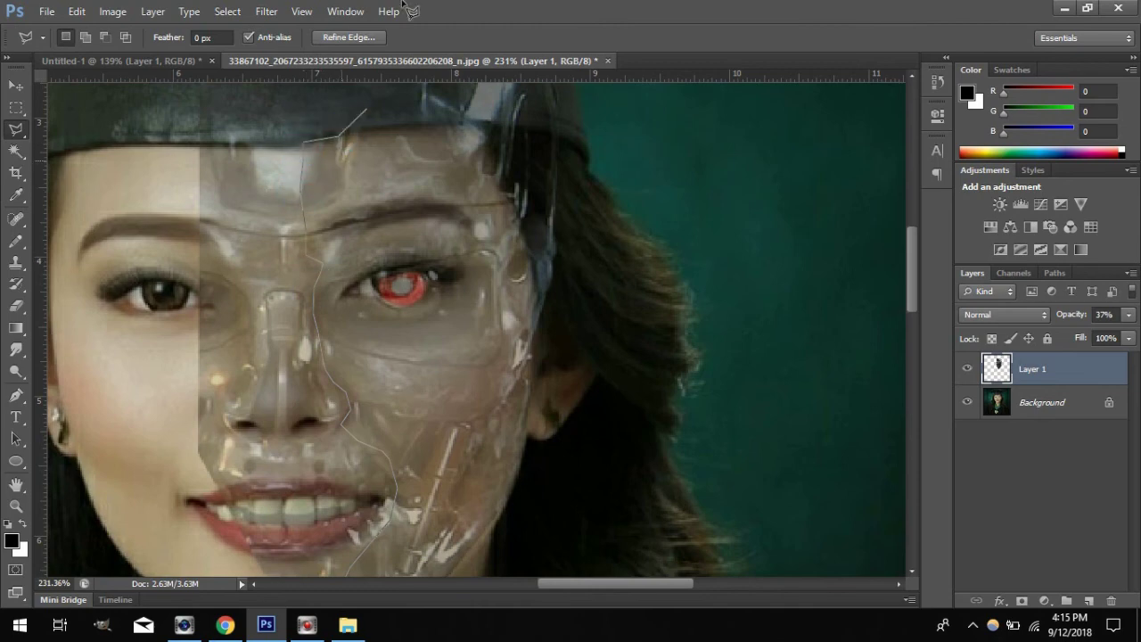
# Run the lasso outline along the cap's brim and outside the cheek, and close it at the chin
pyautogui.scroll(2, 345, 147)
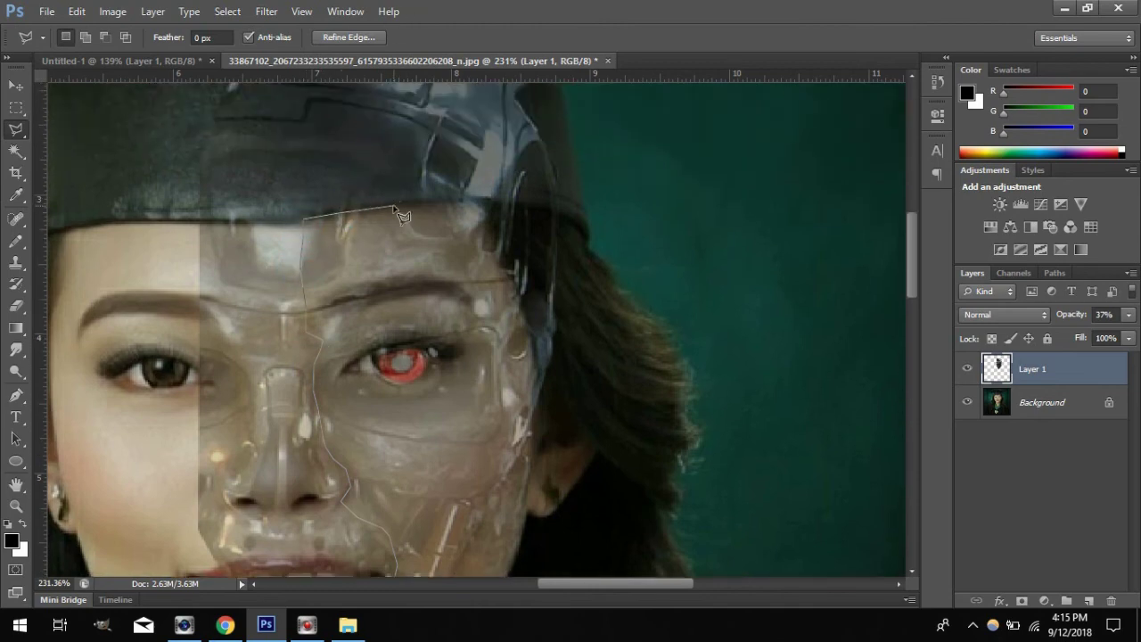
pyautogui.click(563, 217)
pyautogui.click(587, 545)
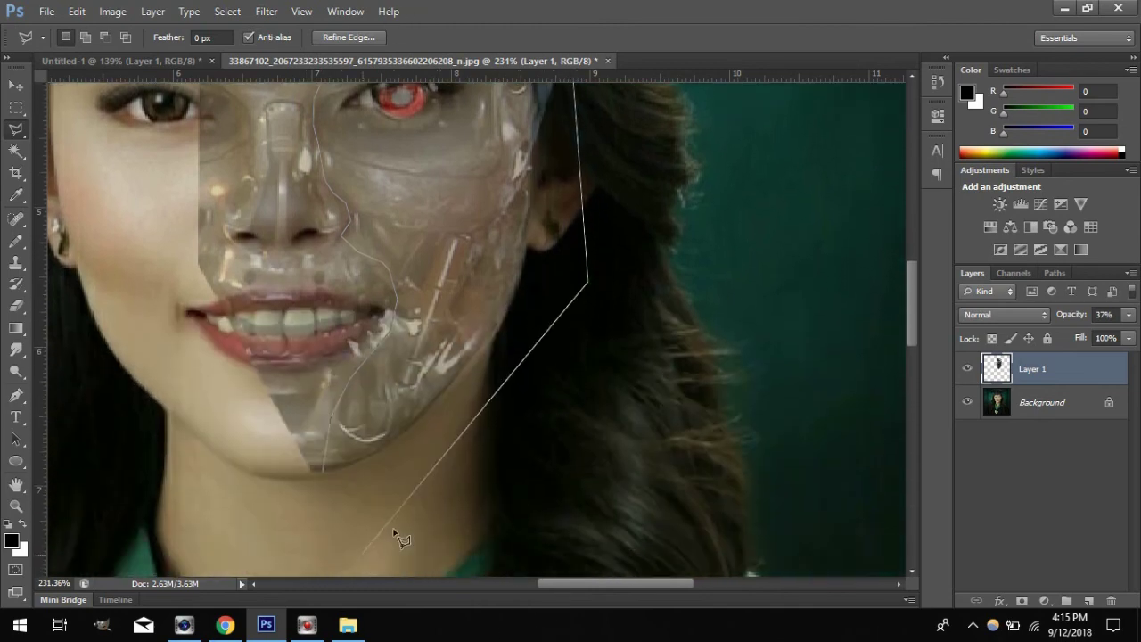
pyautogui.click(424, 490)
pyautogui.click(324, 478)
pyautogui.scroll(-5, 332, 463)
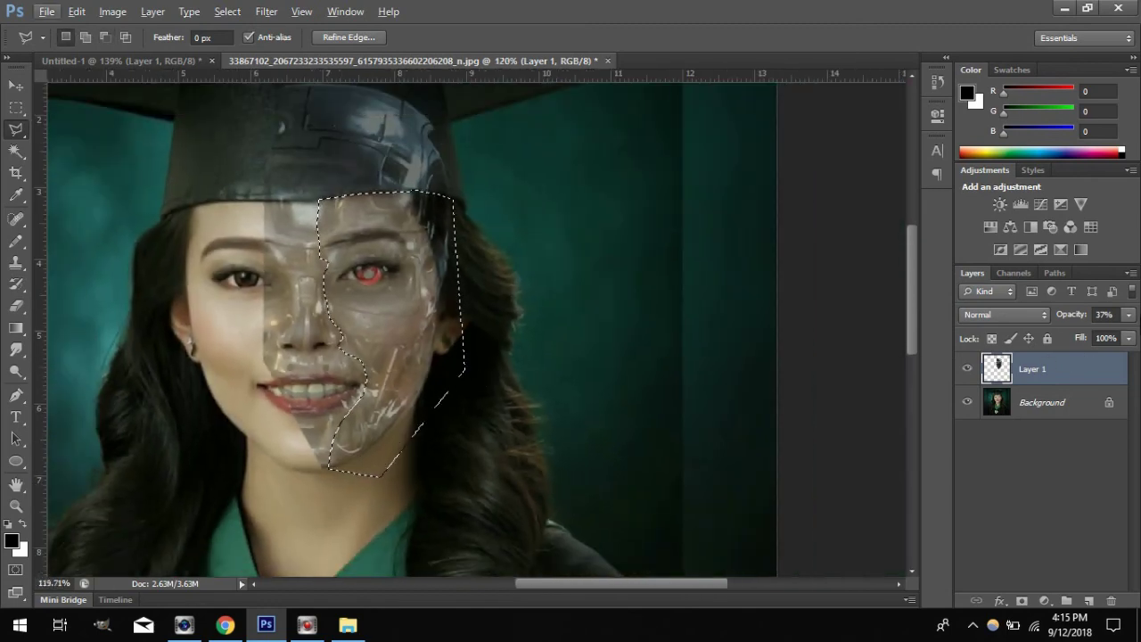
# Restore the robot half-face layer's opacity to 100% and mask the layer to the lassoed area
pyautogui.click(1129, 315)
pyautogui.moveTo(1078, 333); pyautogui.dragTo(1108, 335)
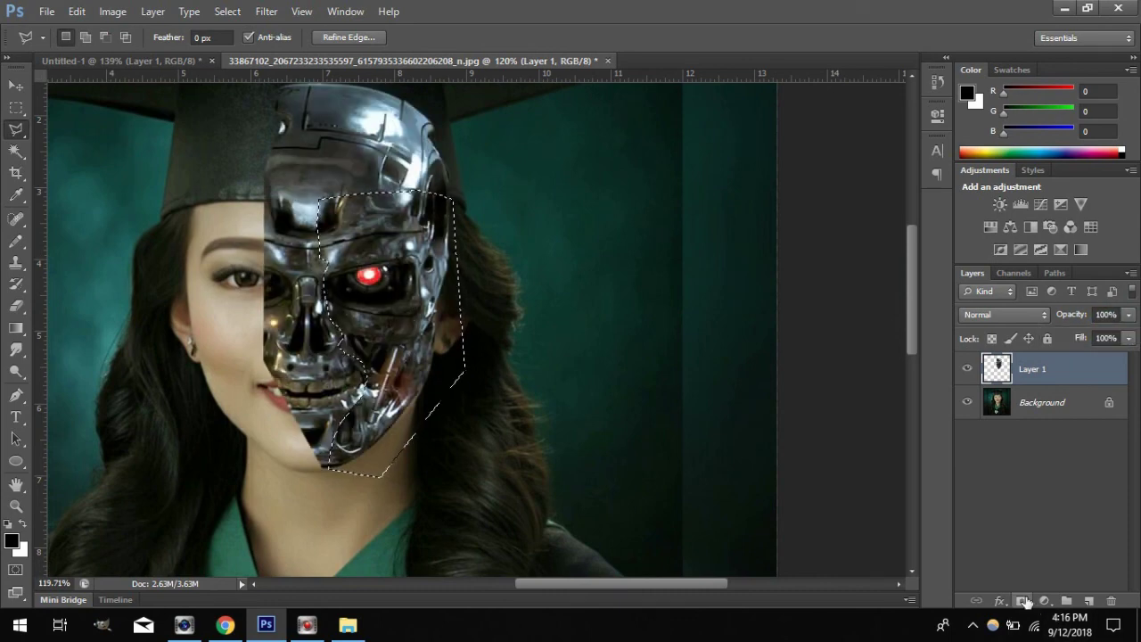
pyautogui.click(1025, 602)
pyautogui.scroll(1, 241, 203)
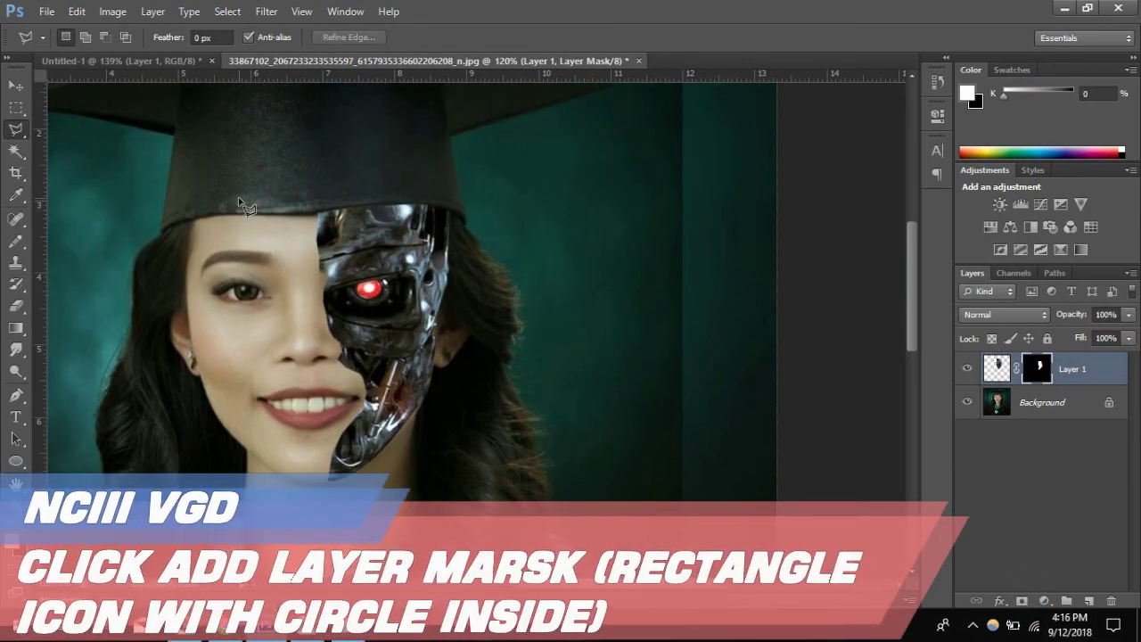
pyautogui.scroll(-2, 223, 214)
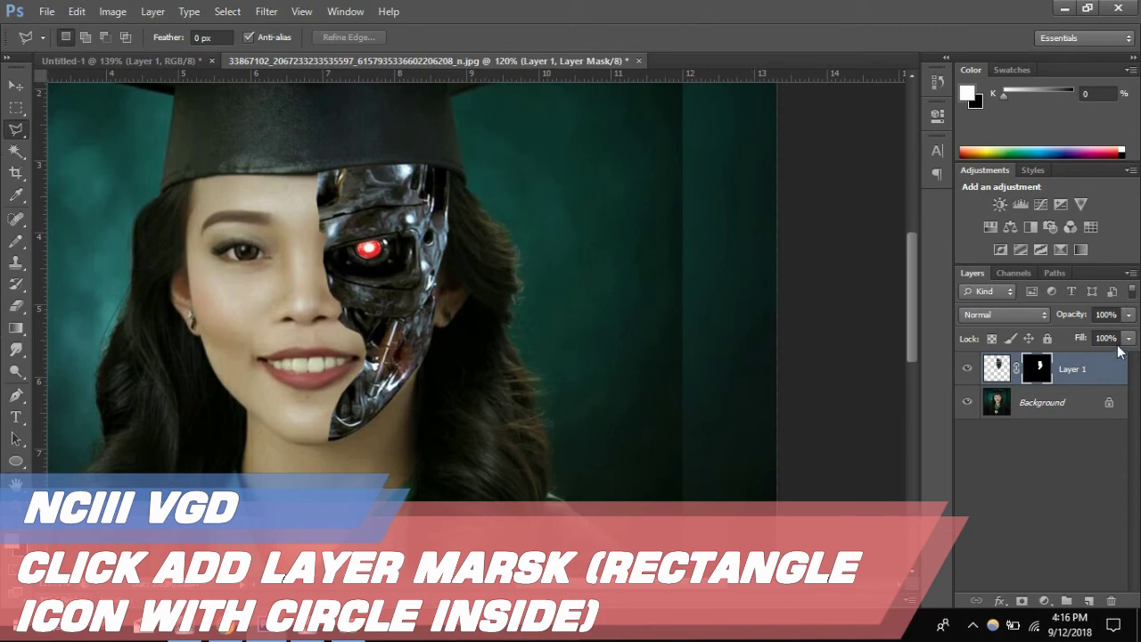
# Add an Inner Shadow to the robot half-face layer with a 135° angle and about 95% opacity
pyautogui.press('v')
pyautogui.scroll(-1, 410, 321)
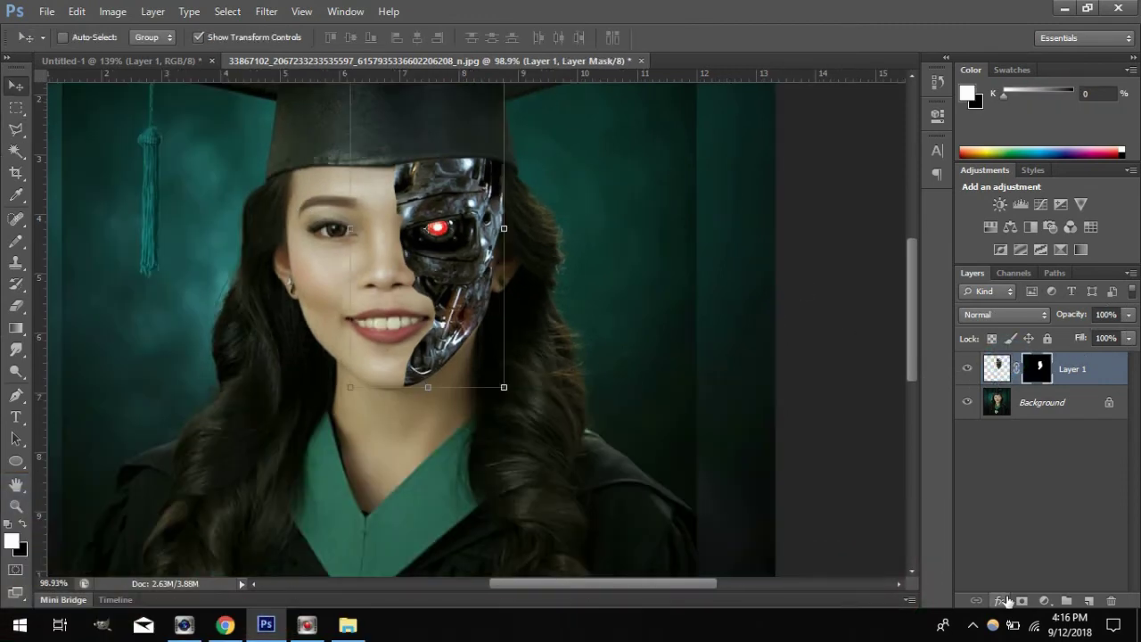
pyautogui.click(1000, 601)
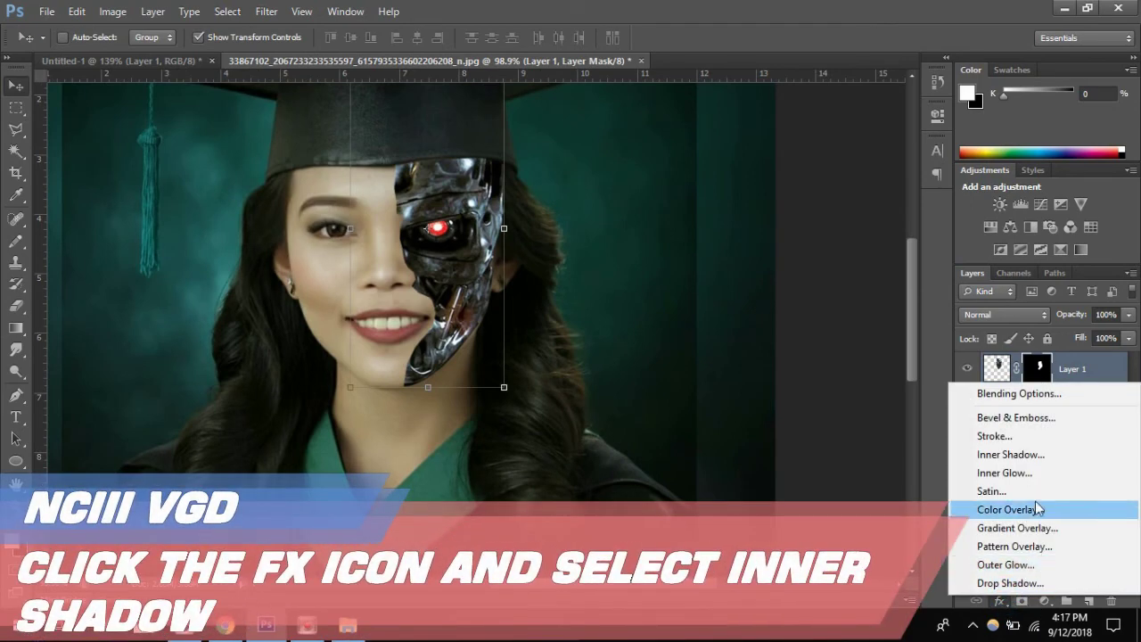
pyautogui.click(1034, 456)
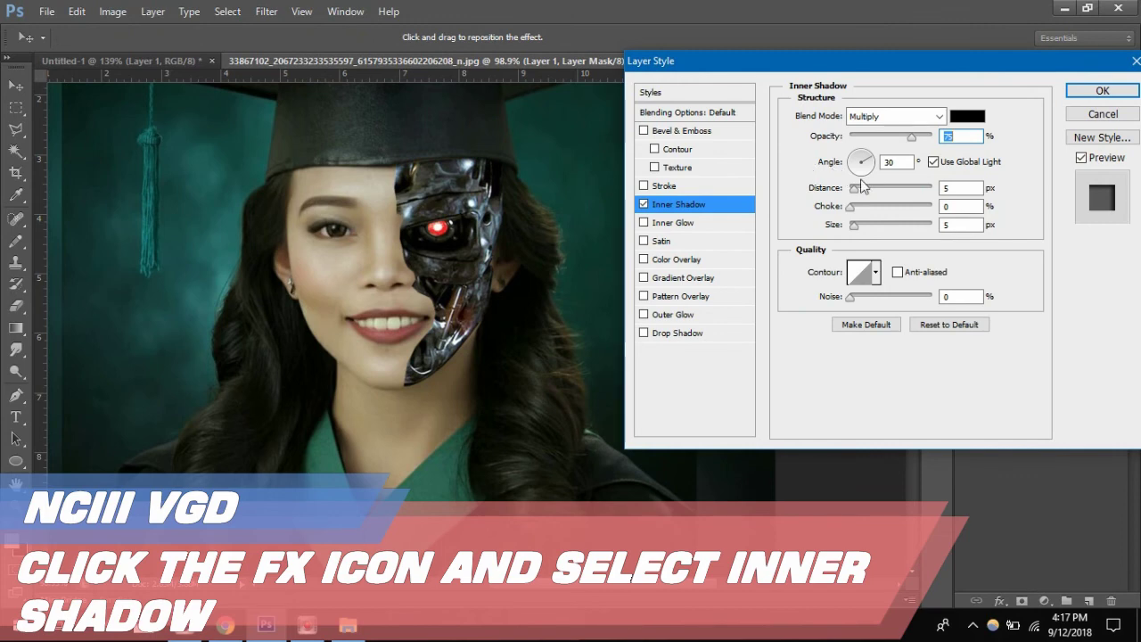
pyautogui.moveTo(861, 158)
pyautogui.mouseDown()
pyautogui.moveTo(863, 184)
pyautogui.moveTo(854, 161)
pyautogui.mouseUp()
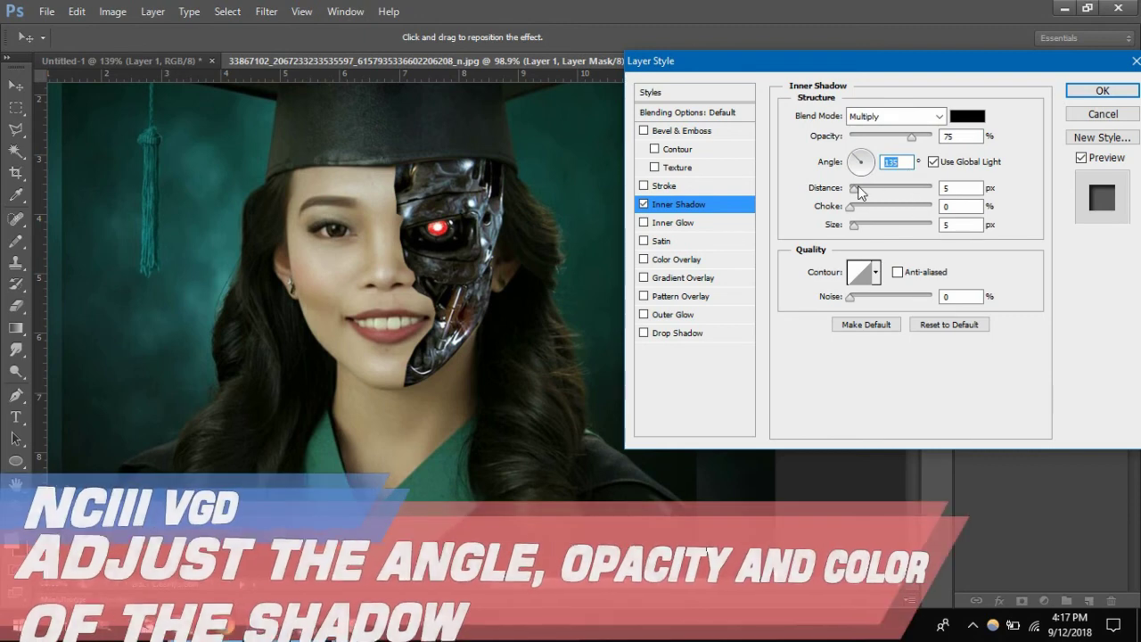
pyautogui.moveTo(911, 139); pyautogui.dragTo(923, 143)
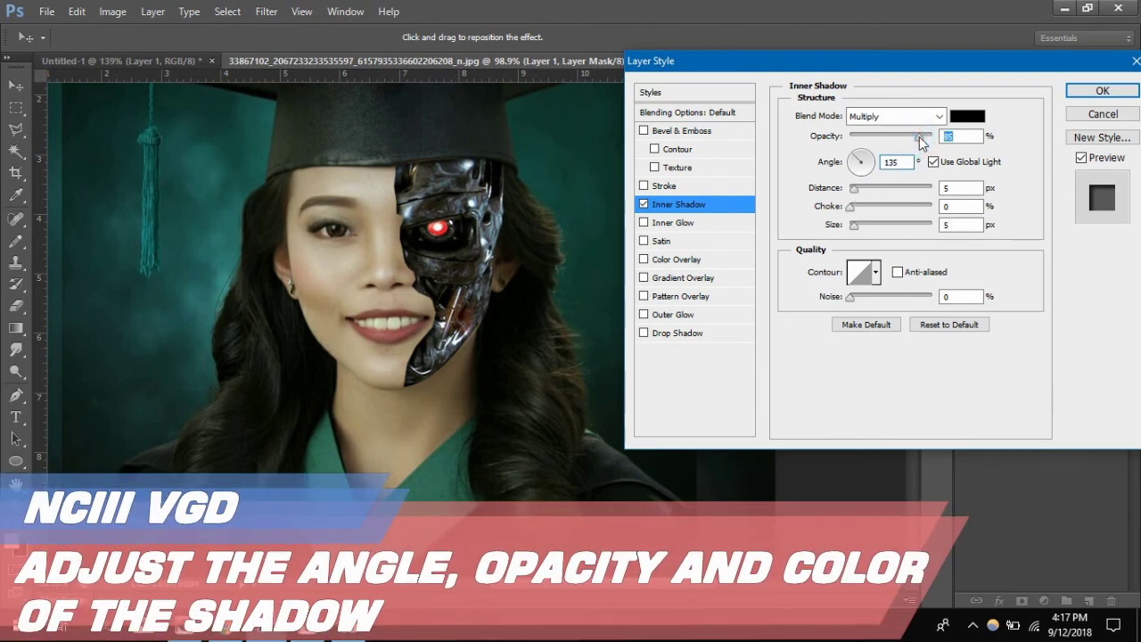
# Change the inner shadow's colour to a very dark red
pyautogui.click(967, 115)
pyautogui.moveTo(723, 290)
pyautogui.mouseDown()
pyautogui.moveTo(723, 305)
pyautogui.moveTo(750, 313)
pyautogui.moveTo(738, 245)
pyautogui.moveTo(748, 236)
pyautogui.moveTo(871, 267)
pyautogui.moveTo(800, 281)
pyautogui.moveTo(800, 295)
pyautogui.mouseUp()
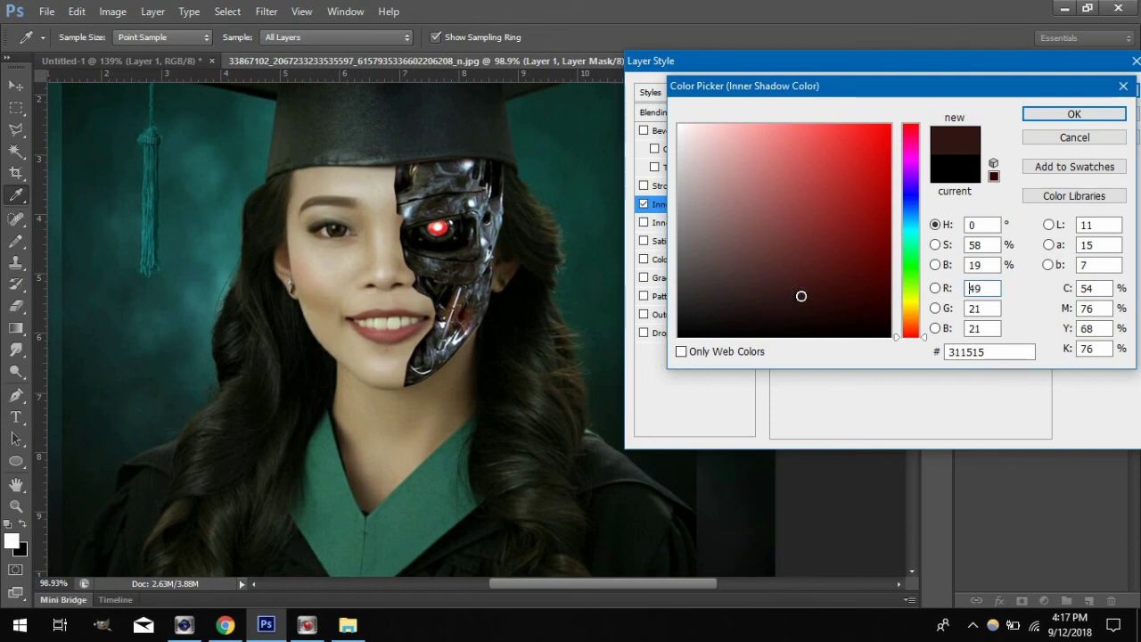
pyautogui.click(815, 296)
pyautogui.click(1038, 114)
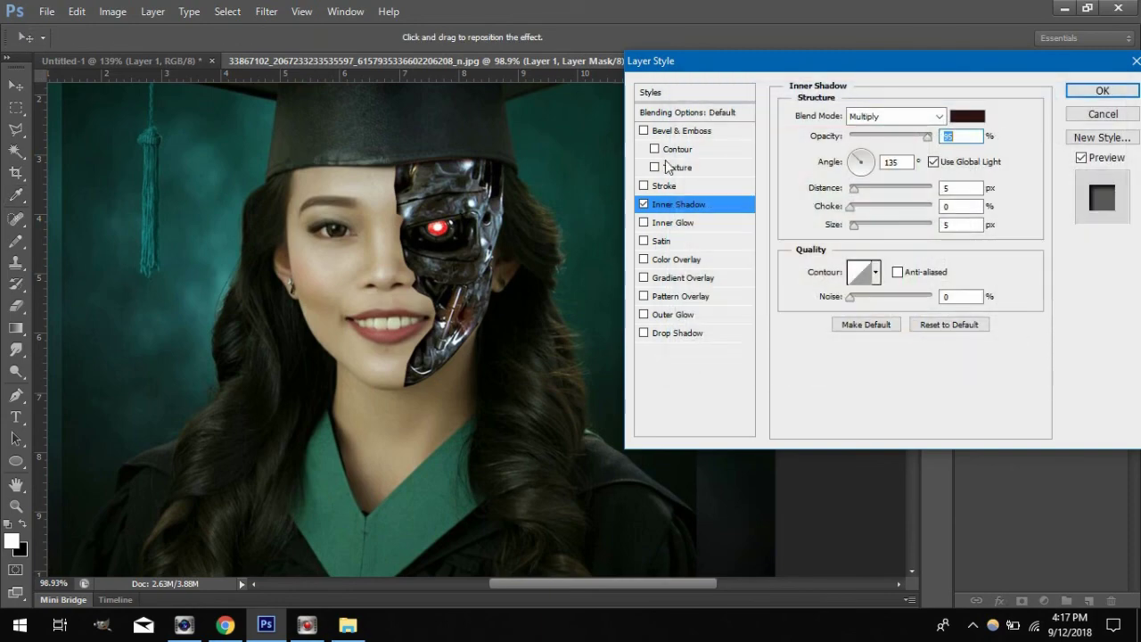
# Add an Inner Glow to the robot half-face layer with a dark red colour and 97% opacity
pyautogui.click(670, 222)
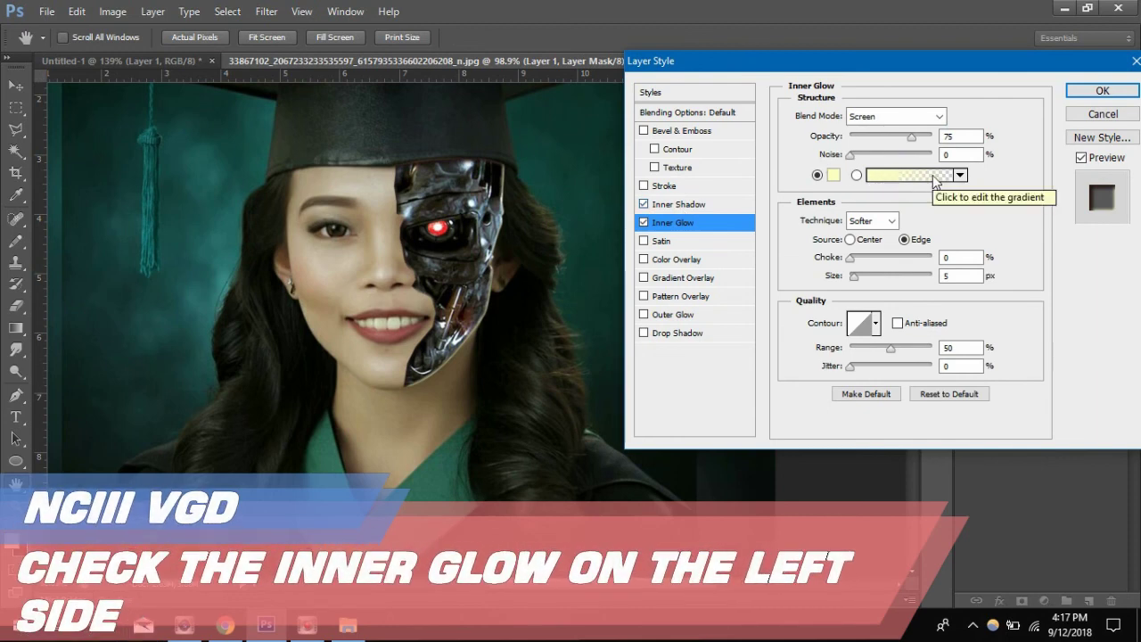
pyautogui.click(833, 175)
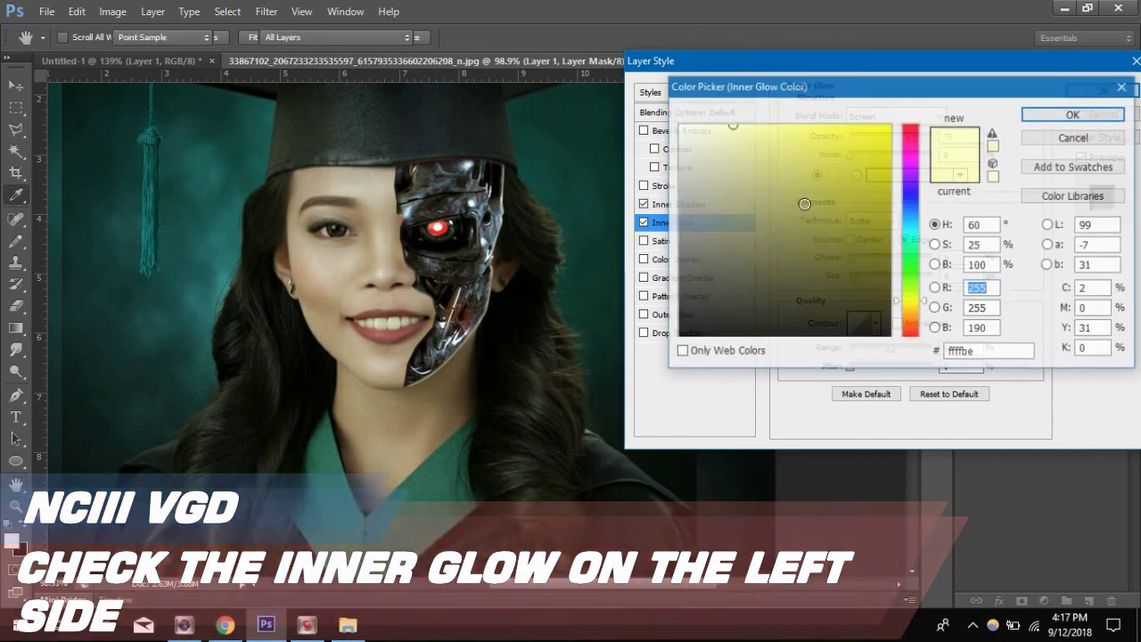
pyautogui.click(828, 233)
pyautogui.moveTo(911, 155); pyautogui.dragTo(912, 118)
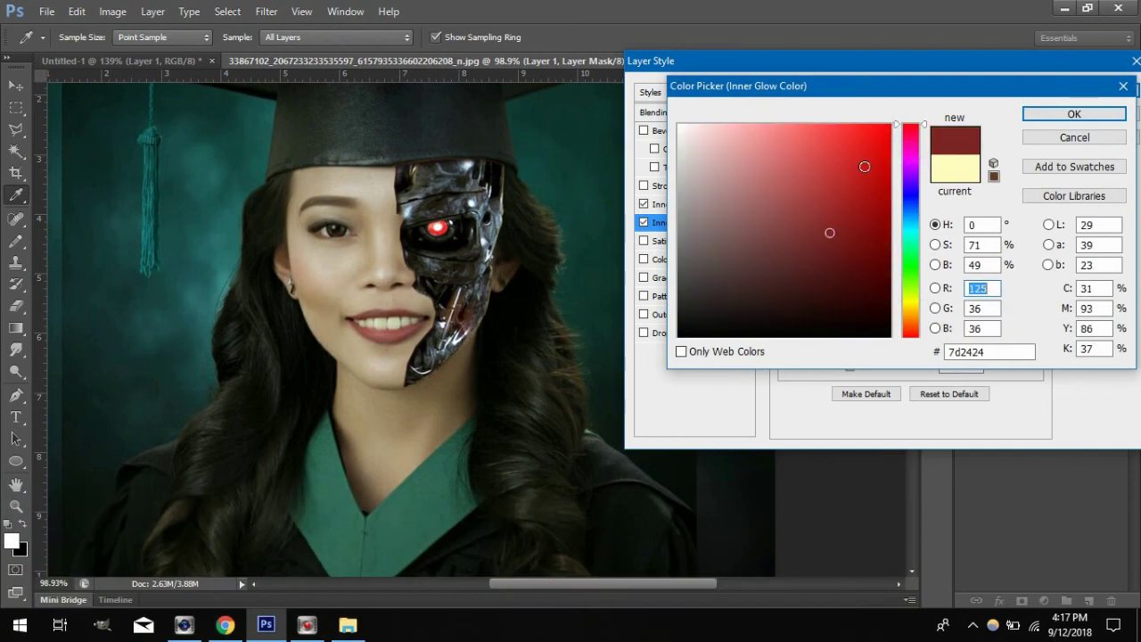
pyautogui.click(1065, 114)
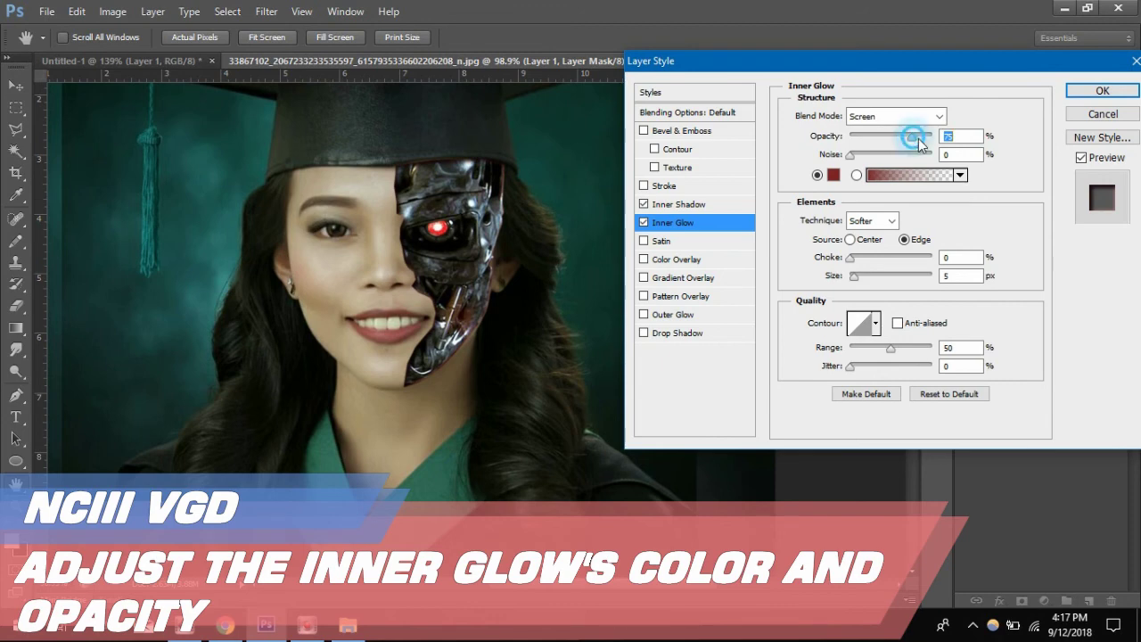
pyautogui.moveTo(913, 136); pyautogui.dragTo(959, 143)
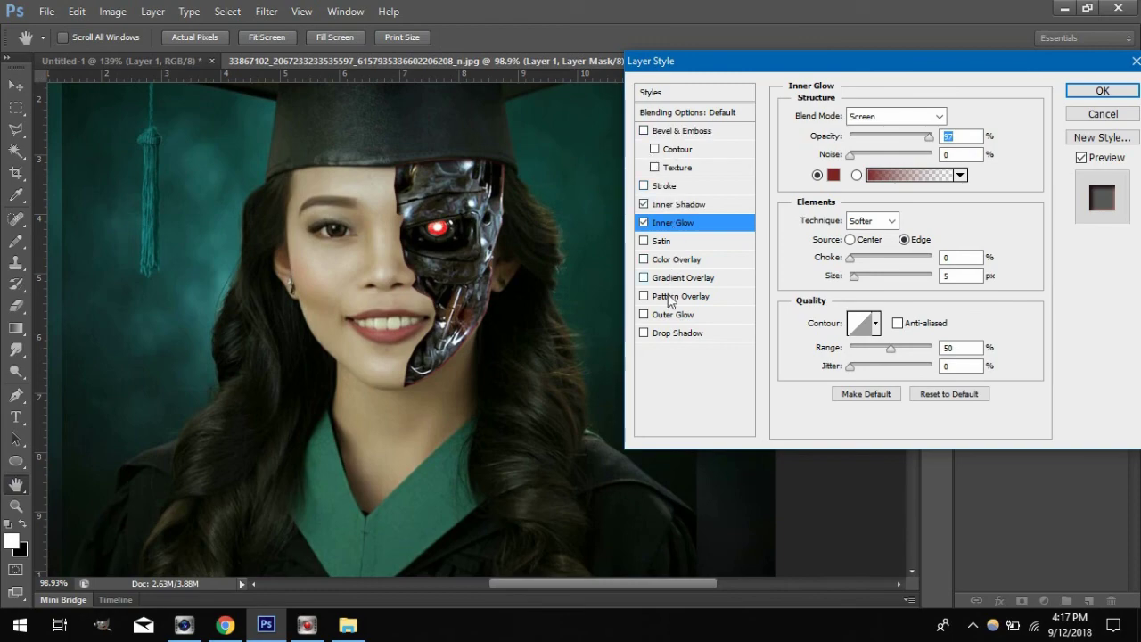
# Add a Drop Shadow to the robot half-face layer with global light off, a 9° angle and about 46% opacity
pyautogui.click(668, 332)
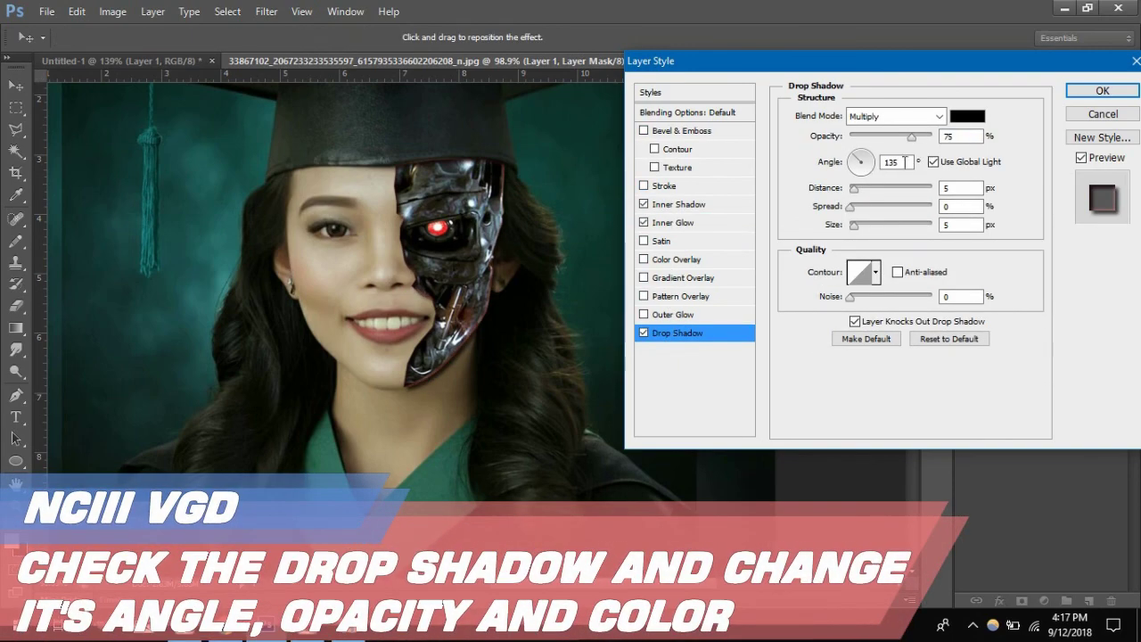
pyautogui.click(933, 161)
pyautogui.moveTo(868, 154)
pyautogui.mouseDown()
pyautogui.moveTo(876, 160)
pyautogui.moveTo(851, 162)
pyautogui.mouseUp()
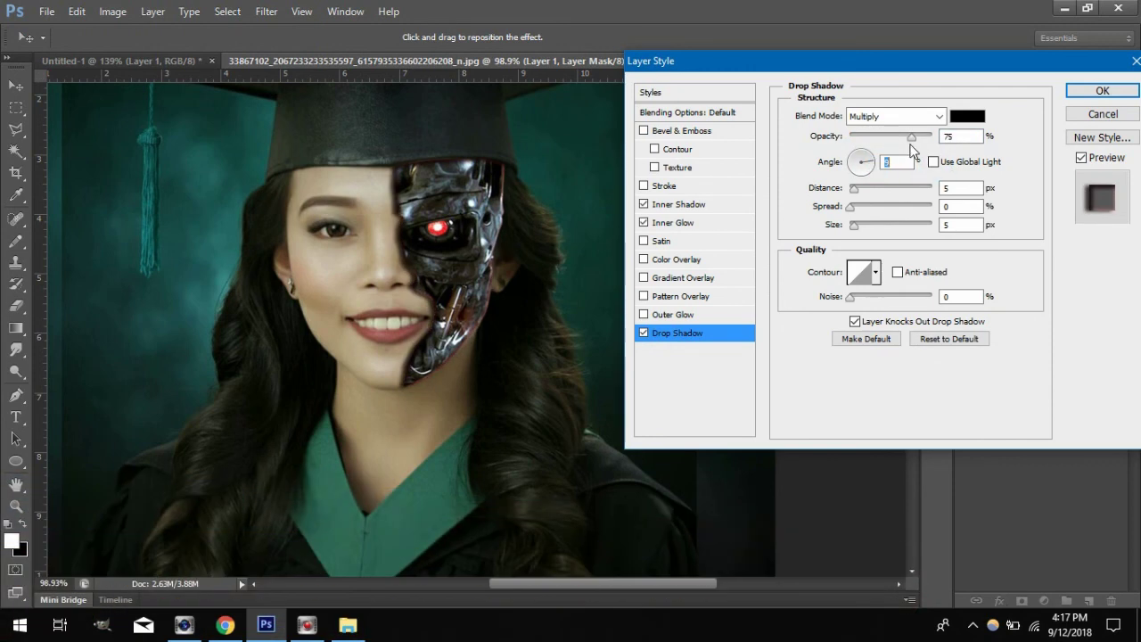
pyautogui.moveTo(910, 138); pyautogui.dragTo(888, 142)
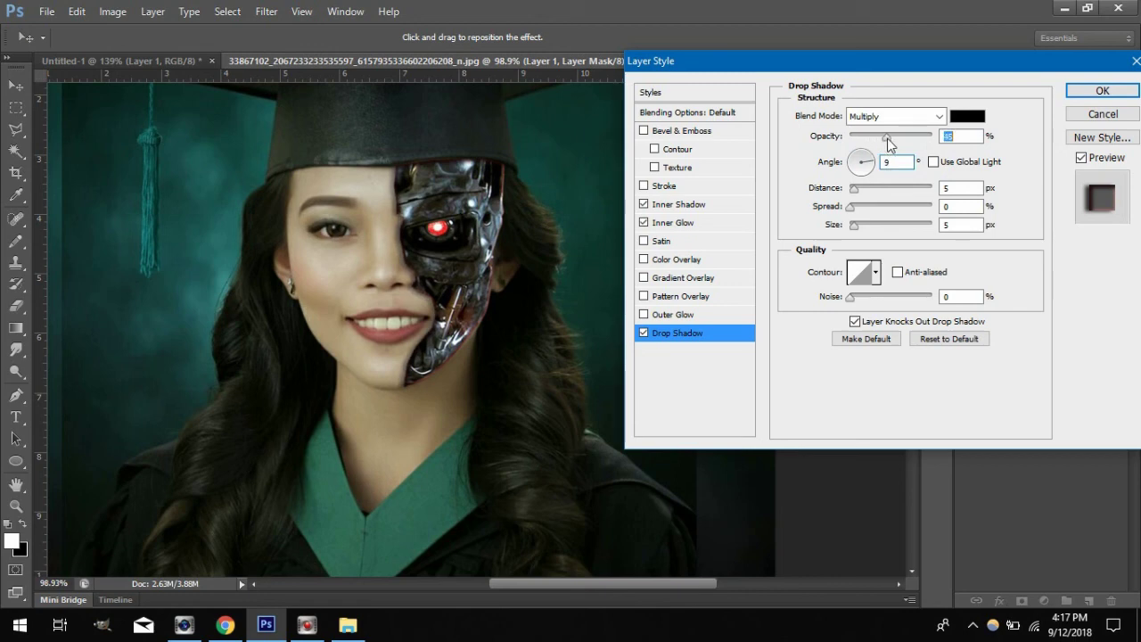
# Change the drop shadow's colour to light orange e29f69 and apply the layer styles
pyautogui.click(967, 116)
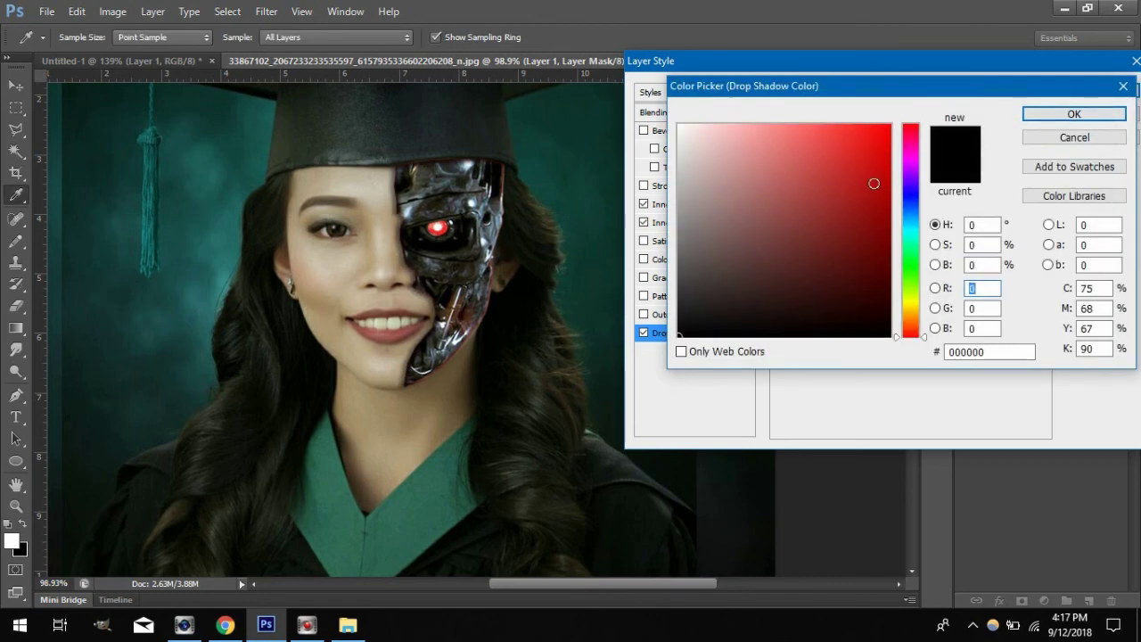
pyautogui.moveTo(874, 183)
pyautogui.mouseDown()
pyautogui.moveTo(866, 163)
pyautogui.moveTo(825, 181)
pyautogui.moveTo(796, 148)
pyautogui.mouseUp()
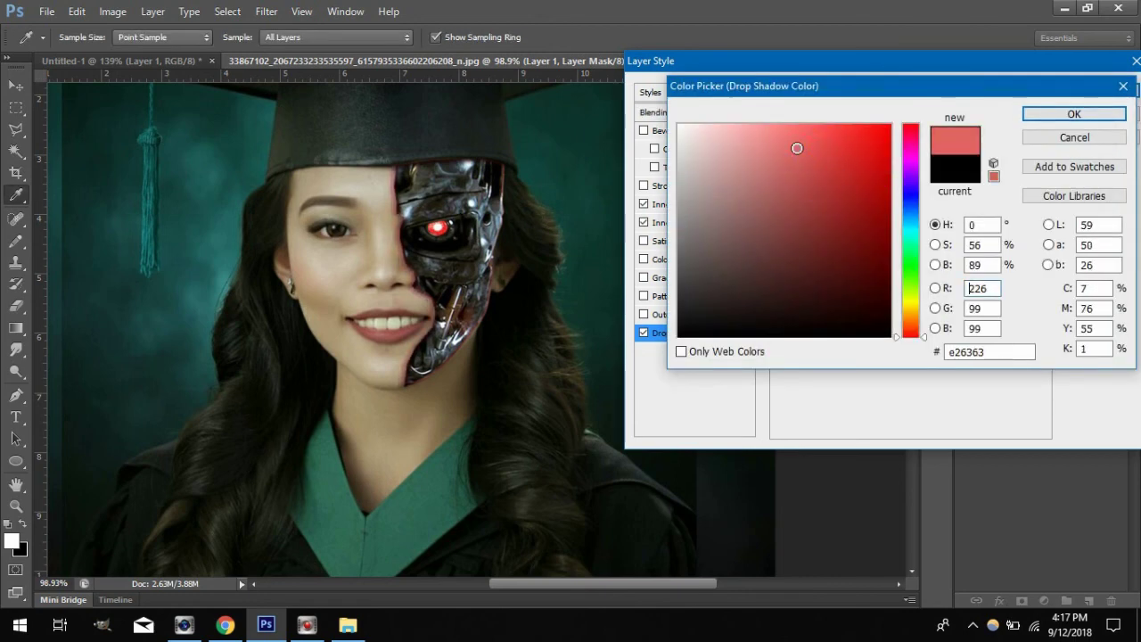
pyautogui.click(791, 148)
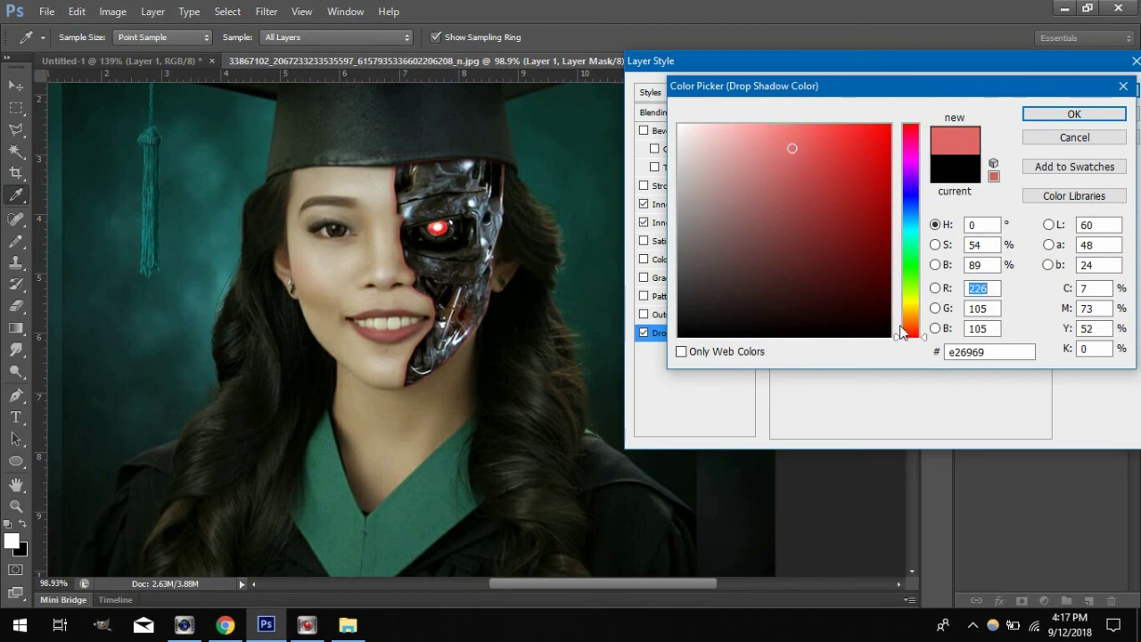
pyautogui.click(909, 322)
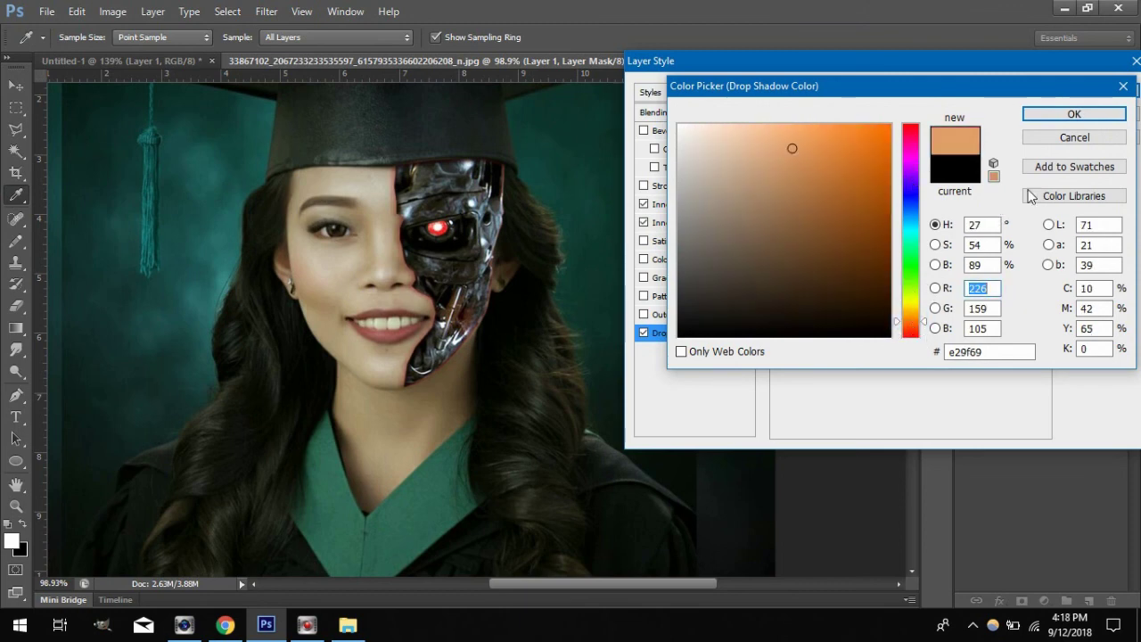
pyautogui.click(1090, 115)
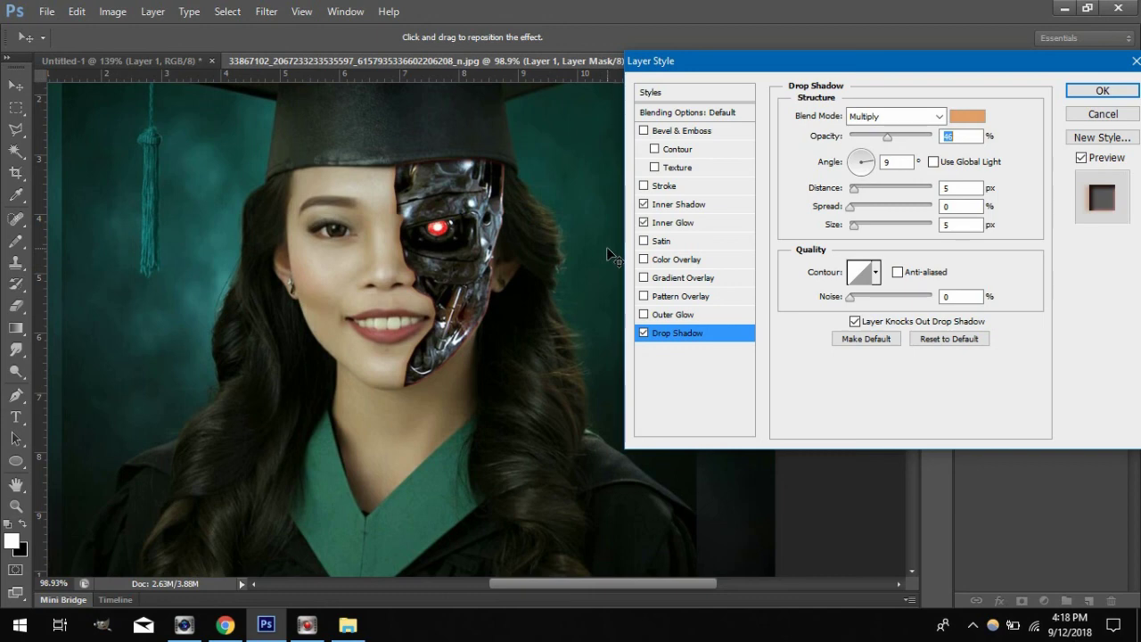
pyautogui.click(1095, 93)
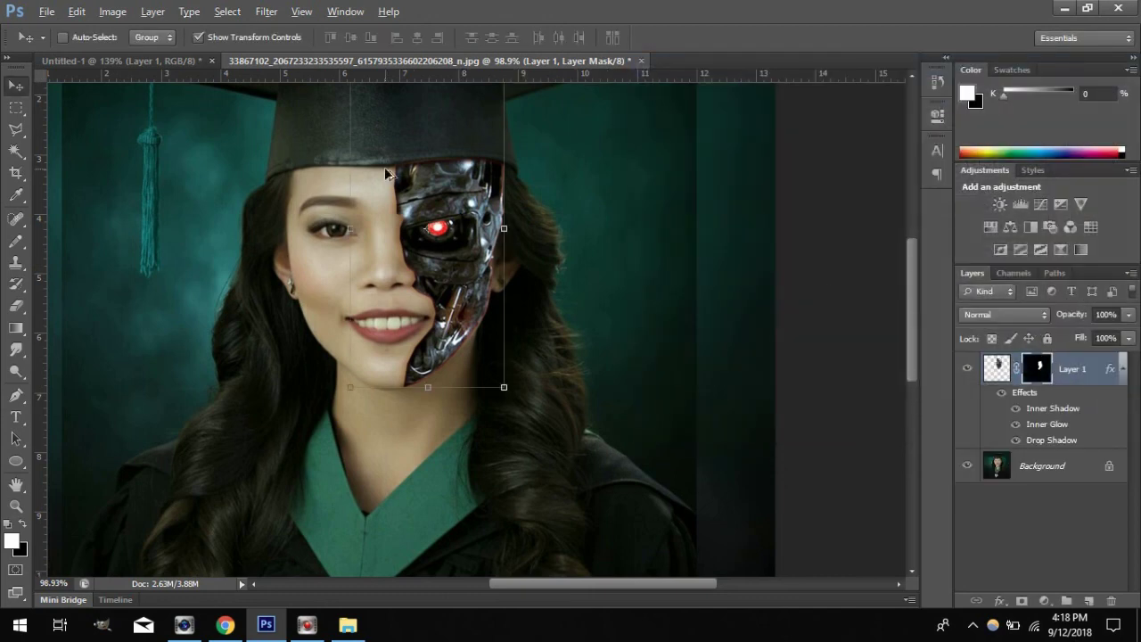
# Set up the Brush tool with the rough, textured 32 px brush tip
pyautogui.scroll(3, 385, 167)
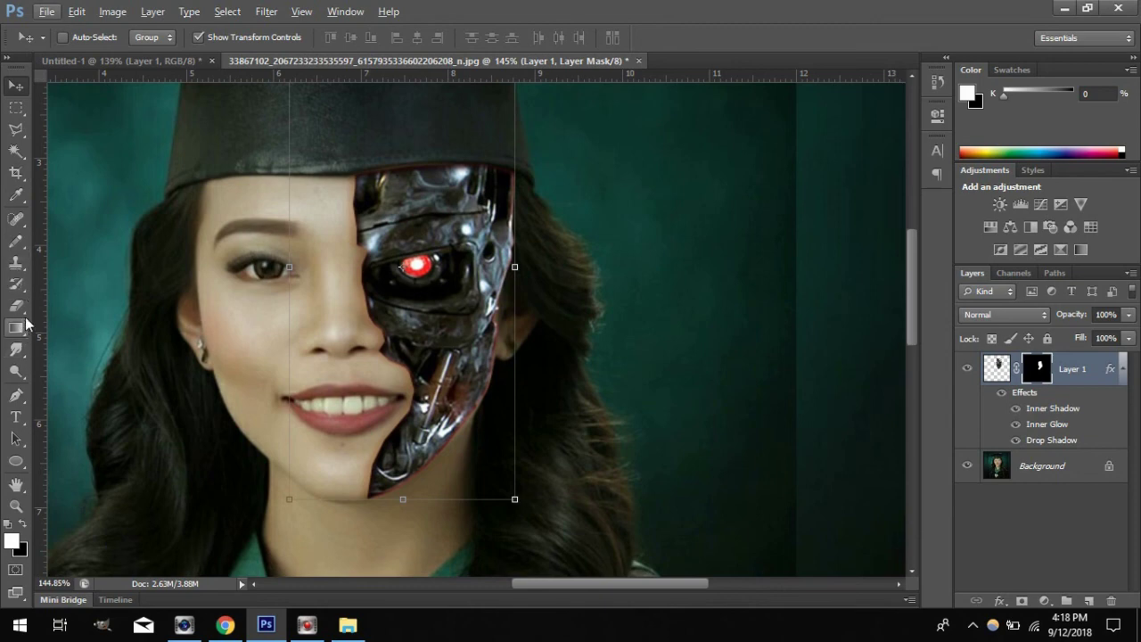
pyautogui.click(19, 232)
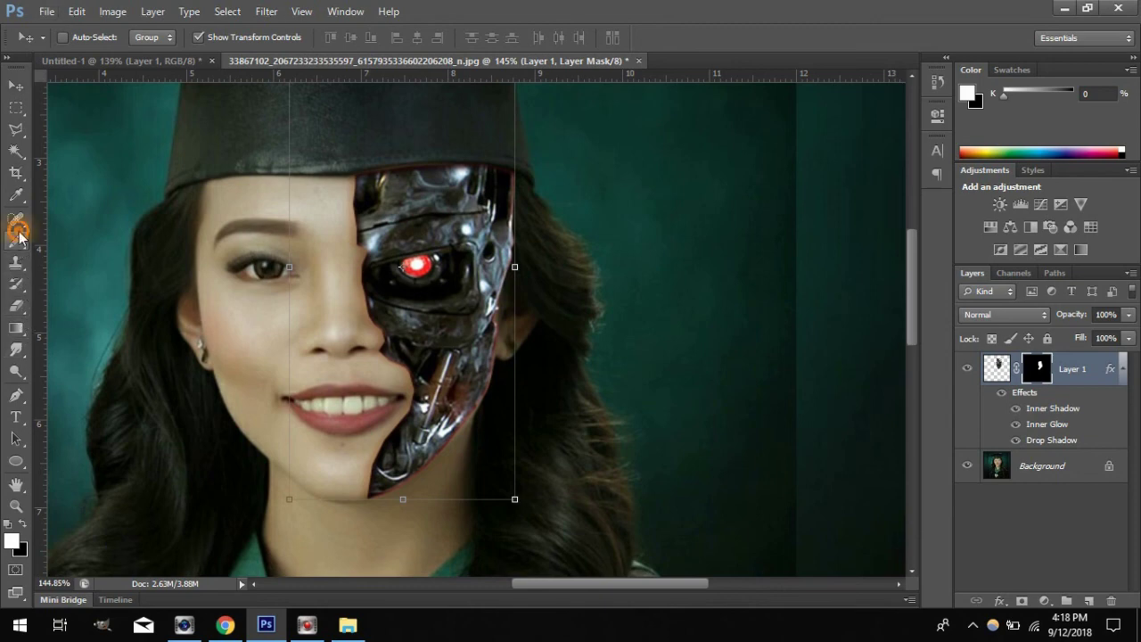
pyautogui.rightClick(18, 232)
pyautogui.click(72, 239)
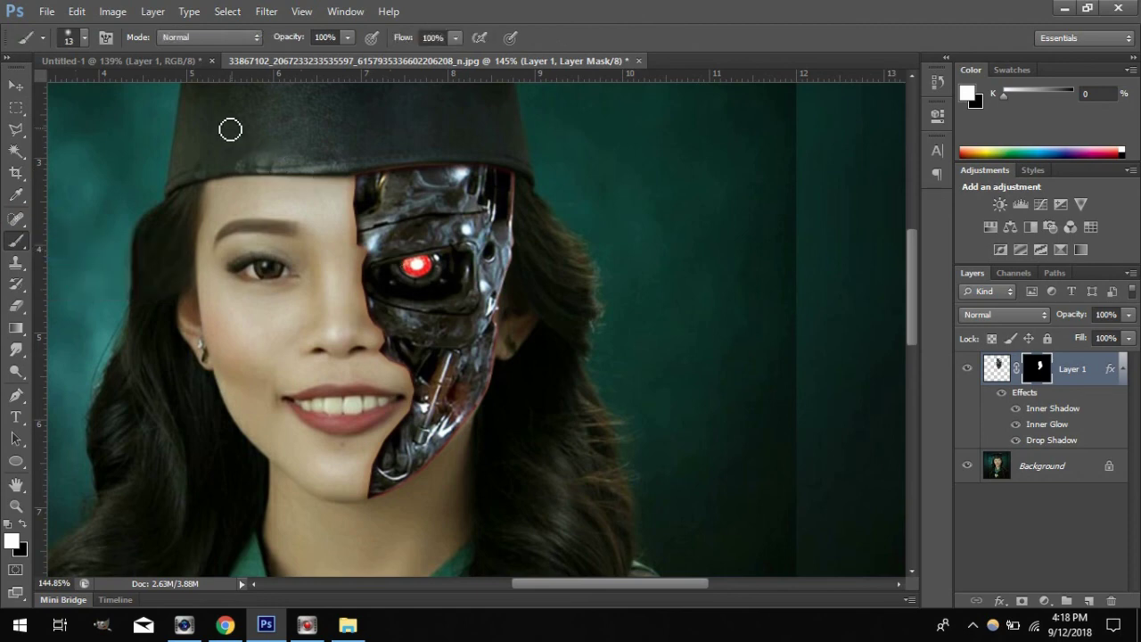
pyautogui.click(86, 37)
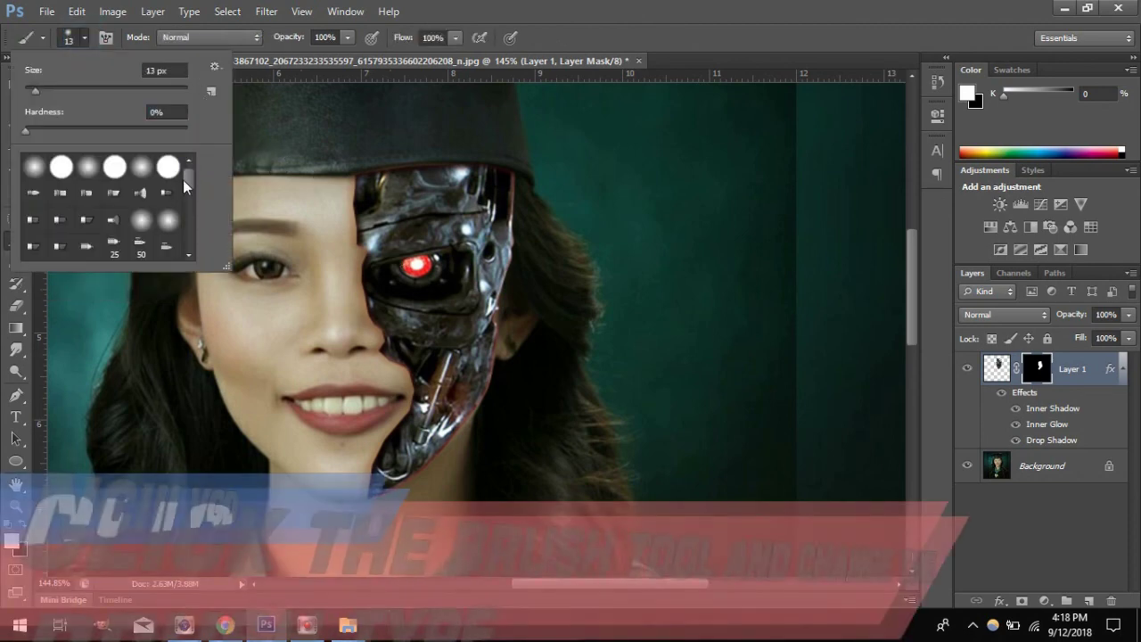
pyautogui.moveTo(182, 179)
pyautogui.mouseDown()
pyautogui.moveTo(194, 233)
pyautogui.moveTo(196, 220)
pyautogui.mouseUp()
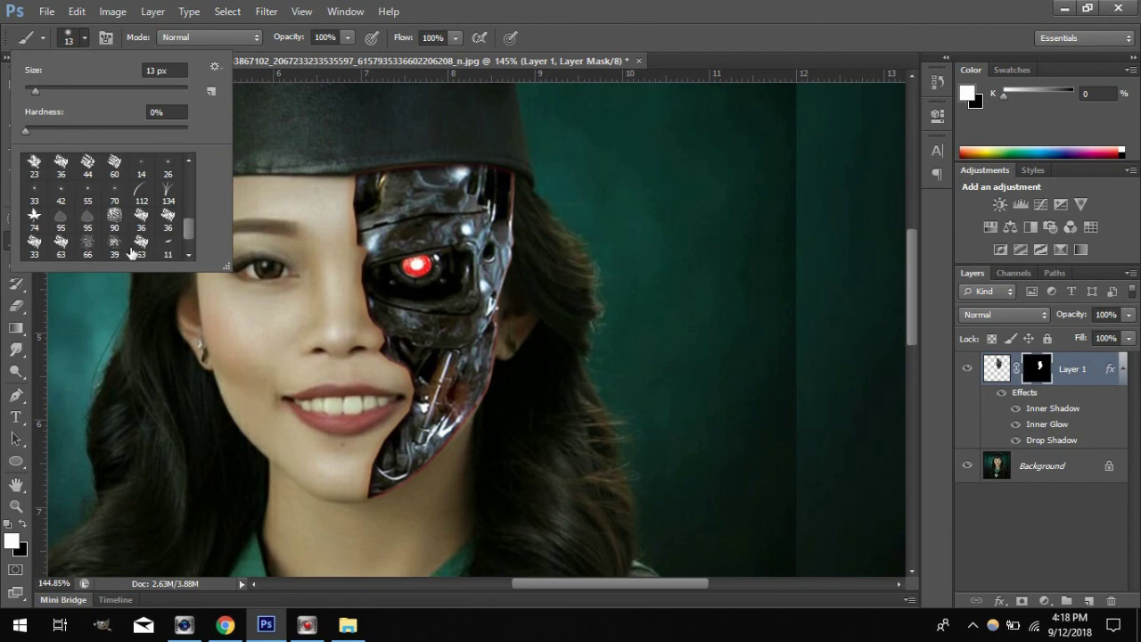
pyautogui.scroll(-1, 109, 249)
pyautogui.click(61, 244)
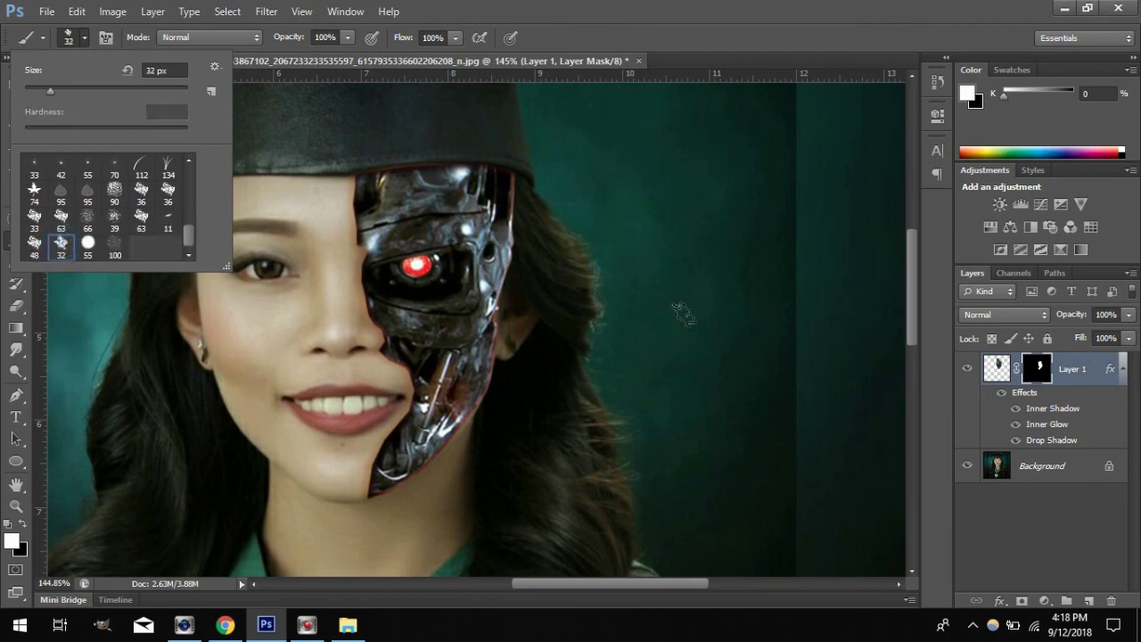
# Paint white on the robot layer's mask along its inner edge from forehead to chin for a ragged border
pyautogui.click(1038, 367)
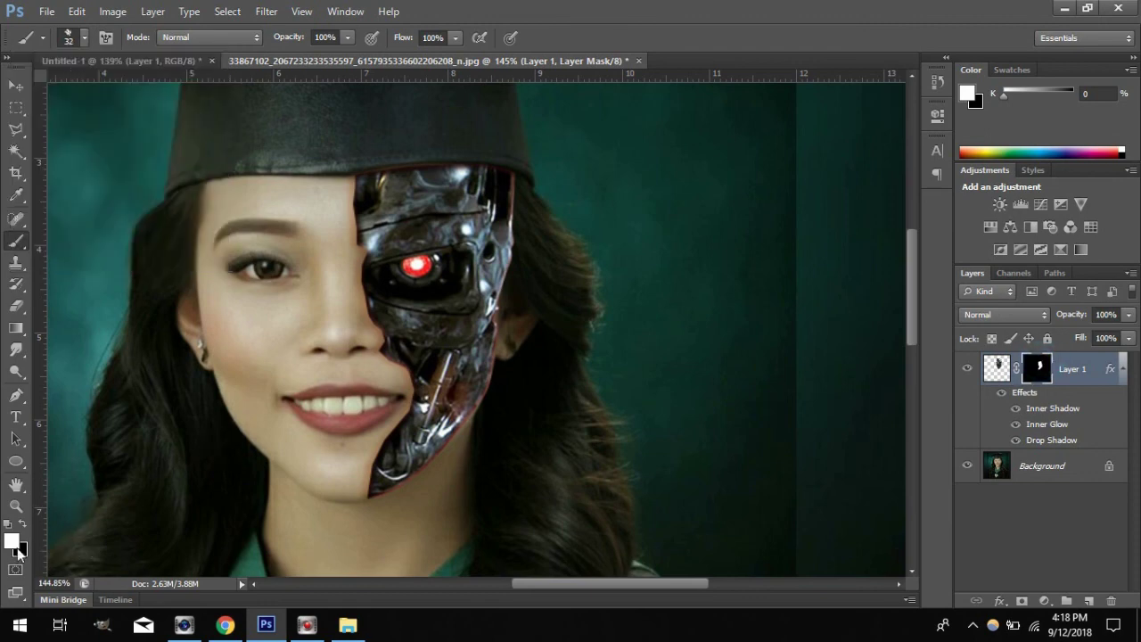
pyautogui.moveTo(392, 343)
pyautogui.mouseDown()
pyautogui.moveTo(352, 272)
pyautogui.moveTo(352, 296)
pyautogui.moveTo(385, 344)
pyautogui.moveTo(364, 285)
pyautogui.moveTo(362, 305)
pyautogui.moveTo(380, 310)
pyautogui.moveTo(365, 316)
pyautogui.moveTo(391, 288)
pyautogui.moveTo(352, 246)
pyautogui.moveTo(368, 261)
pyautogui.moveTo(355, 232)
pyautogui.moveTo(363, 186)
pyautogui.moveTo(352, 193)
pyautogui.moveTo(364, 228)
pyautogui.moveTo(362, 180)
pyautogui.mouseUp()
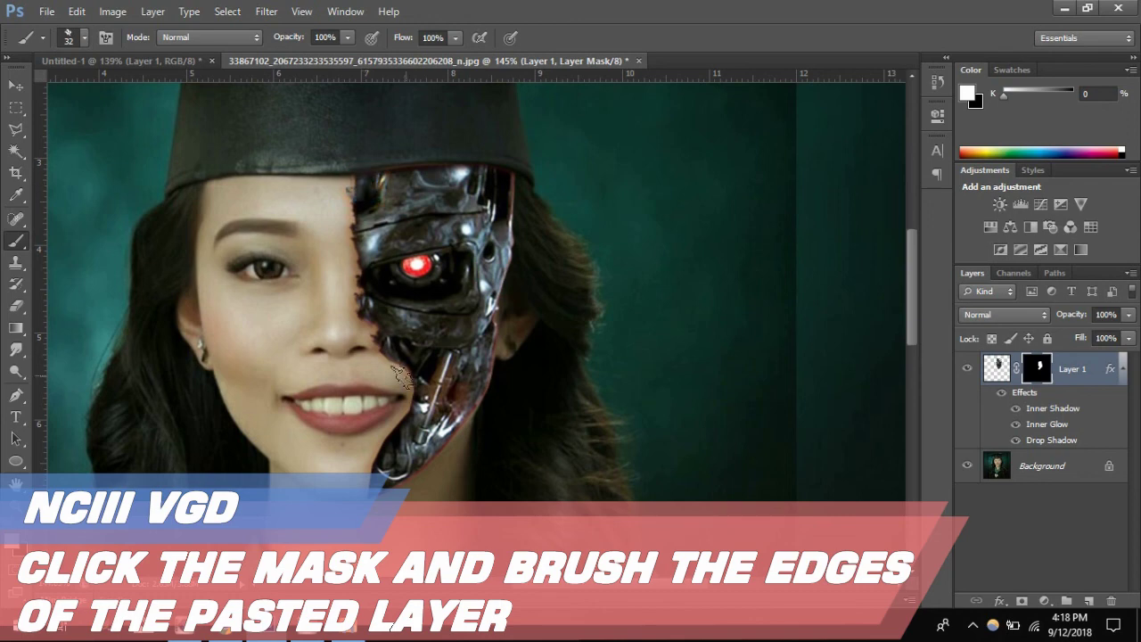
pyautogui.moveTo(399, 370)
pyautogui.mouseDown()
pyautogui.moveTo(419, 410)
pyautogui.moveTo(378, 501)
pyautogui.moveTo(363, 497)
pyautogui.moveTo(396, 444)
pyautogui.moveTo(365, 475)
pyautogui.moveTo(369, 494)
pyautogui.mouseUp()
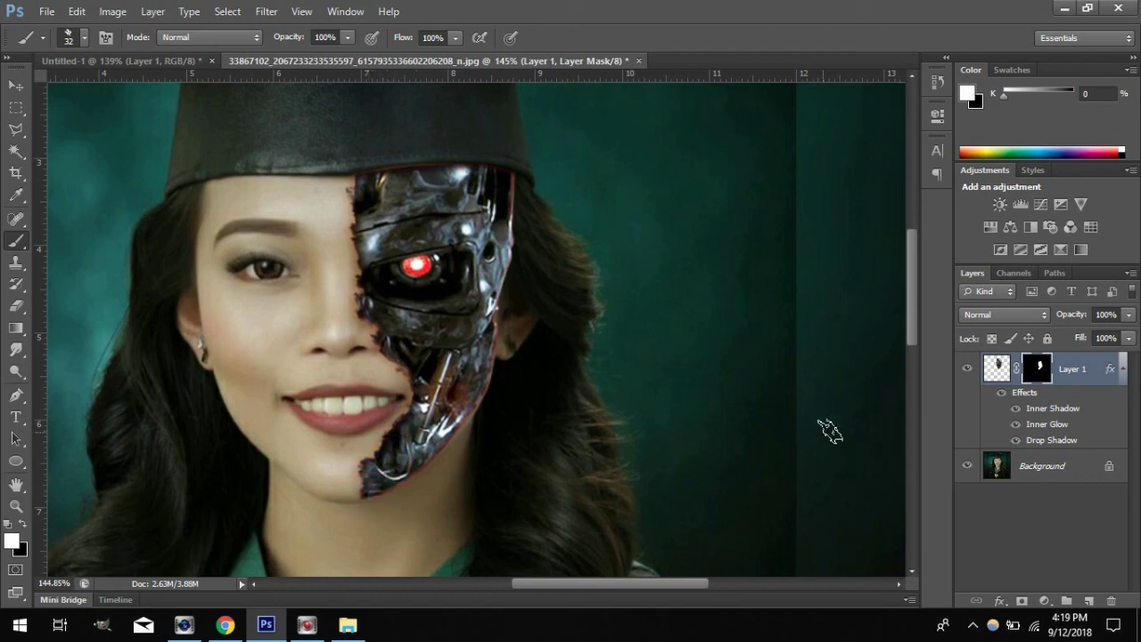
# Add a new layer above the robot half-face and set the foreground colour to dark red 842323 for brushing
pyautogui.click(1088, 602)
pyautogui.press('x')
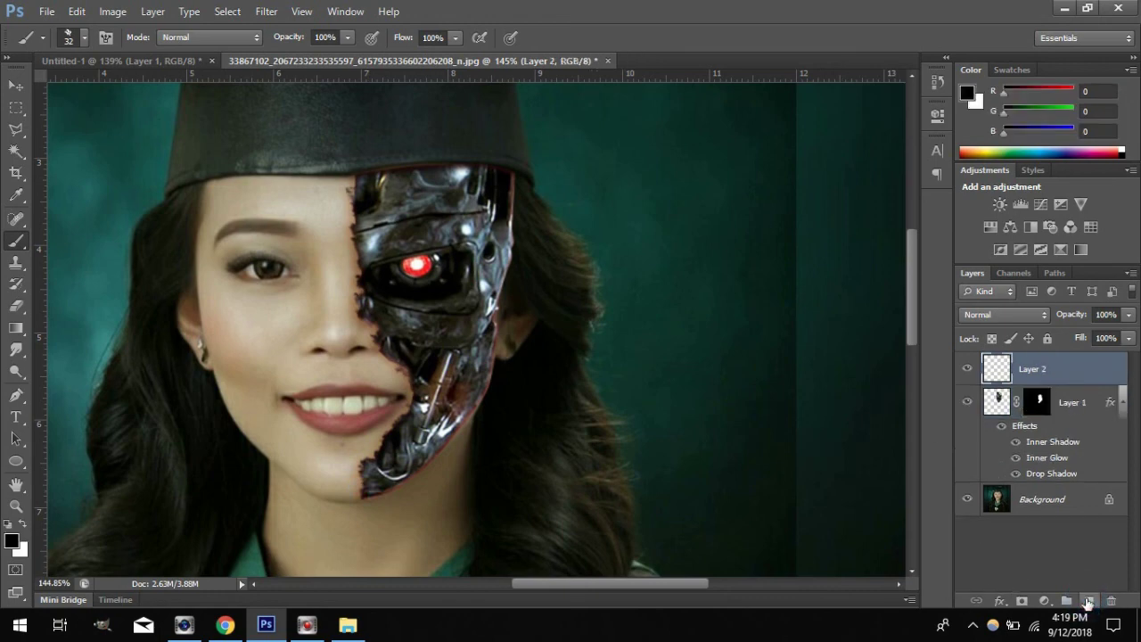
pyautogui.click(9, 536)
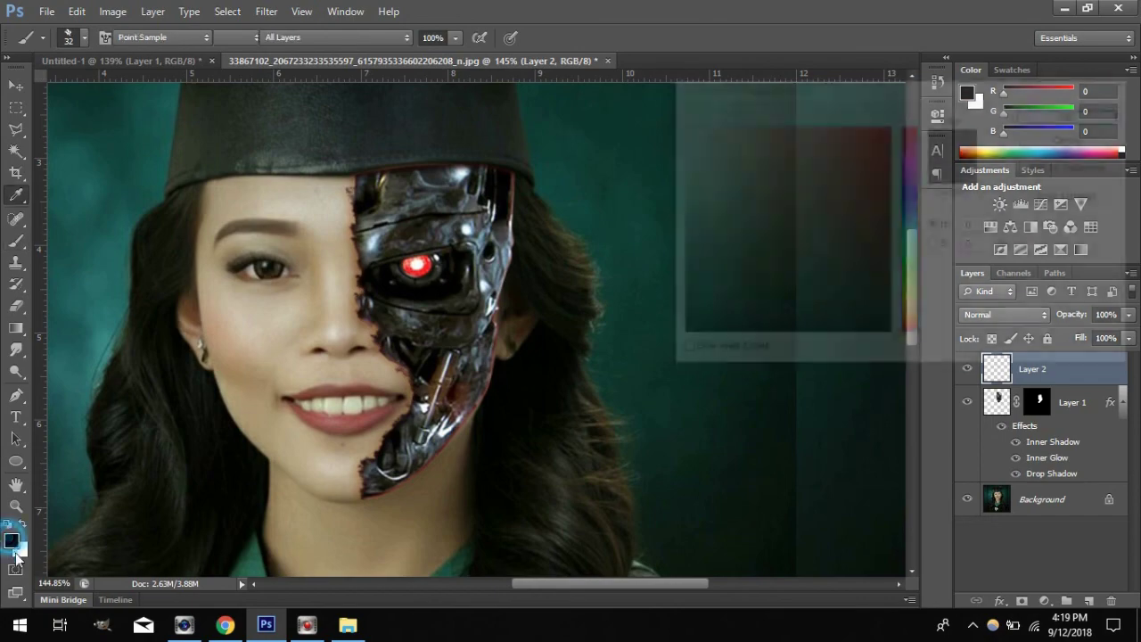
pyautogui.click(833, 226)
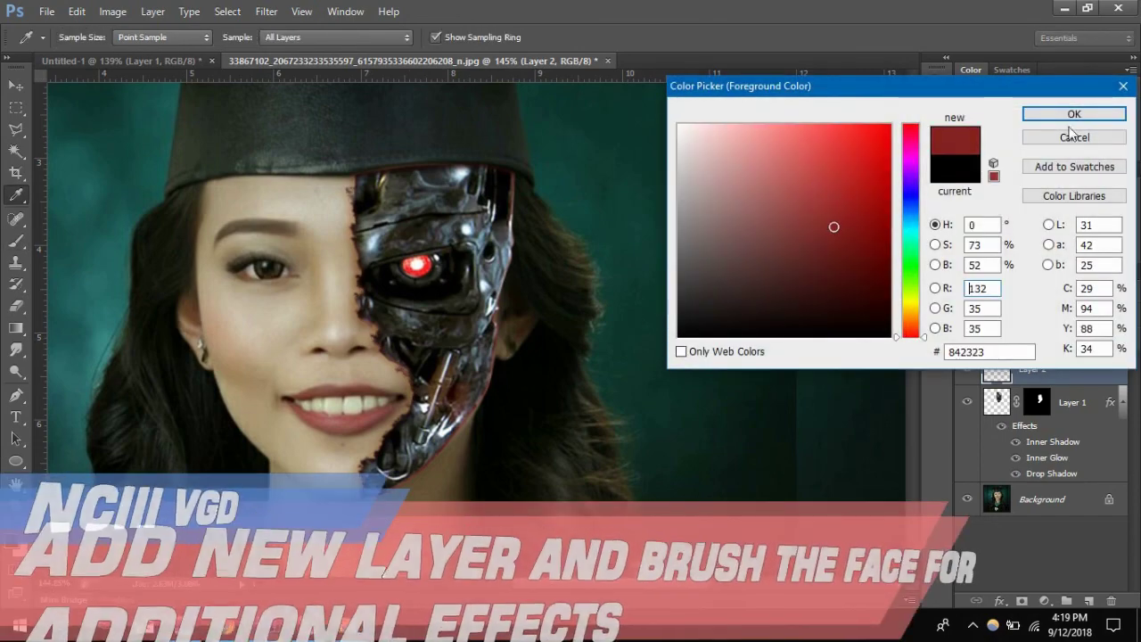
pyautogui.press('Return')
pyautogui.press('b')
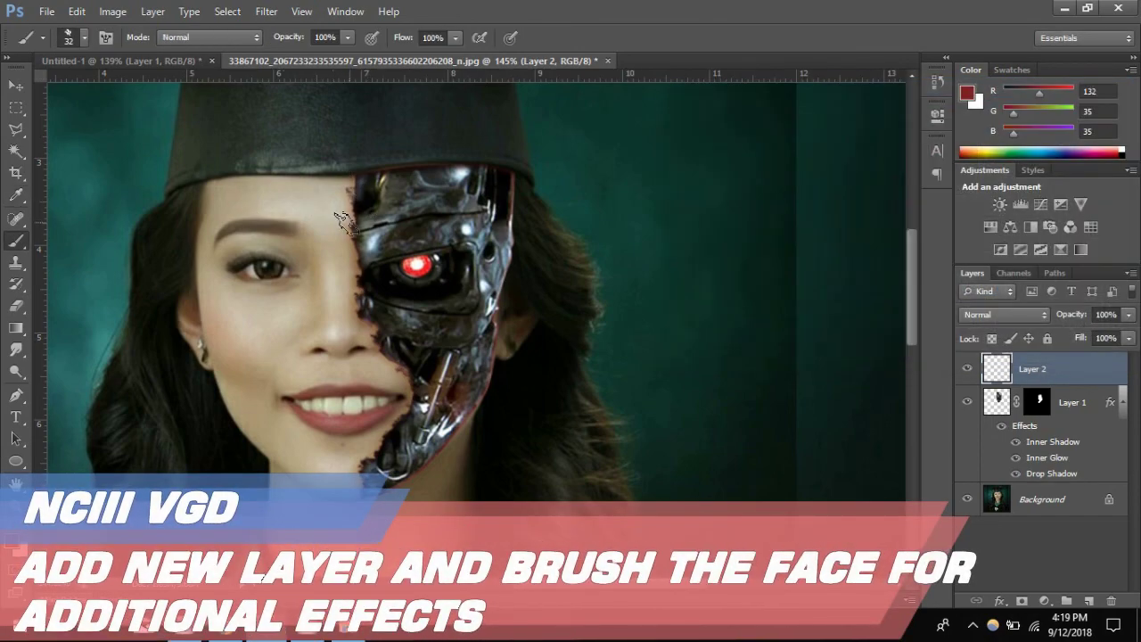
# Dab dark red marks on the skin beside the robot edge from forehead to chin and lower the layer's opacity to 10%
pyautogui.moveTo(326, 187)
pyautogui.mouseDown()
pyautogui.moveTo(363, 307)
pyautogui.moveTo(367, 381)
pyautogui.moveTo(396, 395)
pyautogui.moveTo(337, 490)
pyautogui.mouseUp()
pyautogui.click(1127, 314)
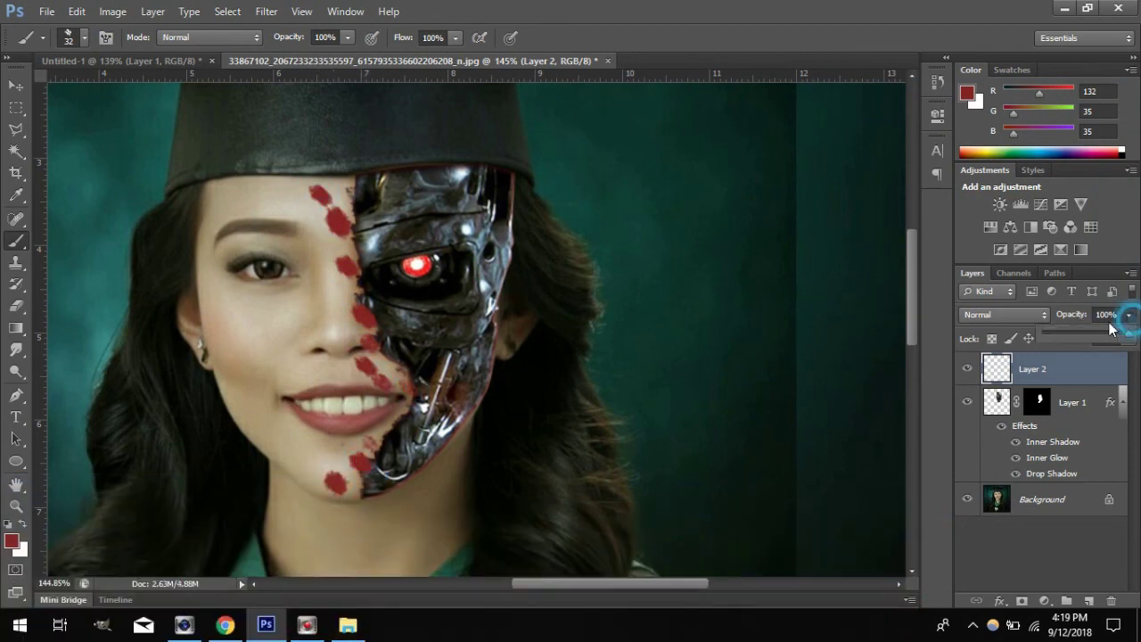
pyautogui.moveTo(1127, 332)
pyautogui.mouseDown()
pyautogui.moveTo(1037, 338)
pyautogui.moveTo(1073, 345)
pyautogui.moveTo(1052, 342)
pyautogui.mouseUp()
# Examine how the robot half-face blends into the portrait as a whole
pyautogui.scroll(-2, 551, 336)
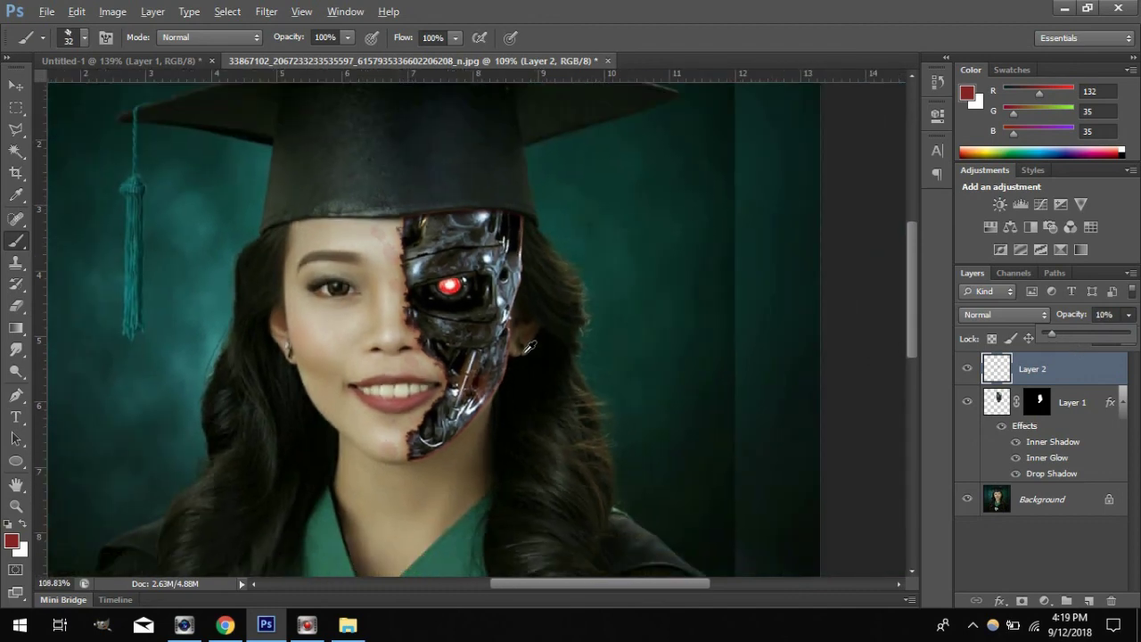
pyautogui.scroll(-1, 530, 338)
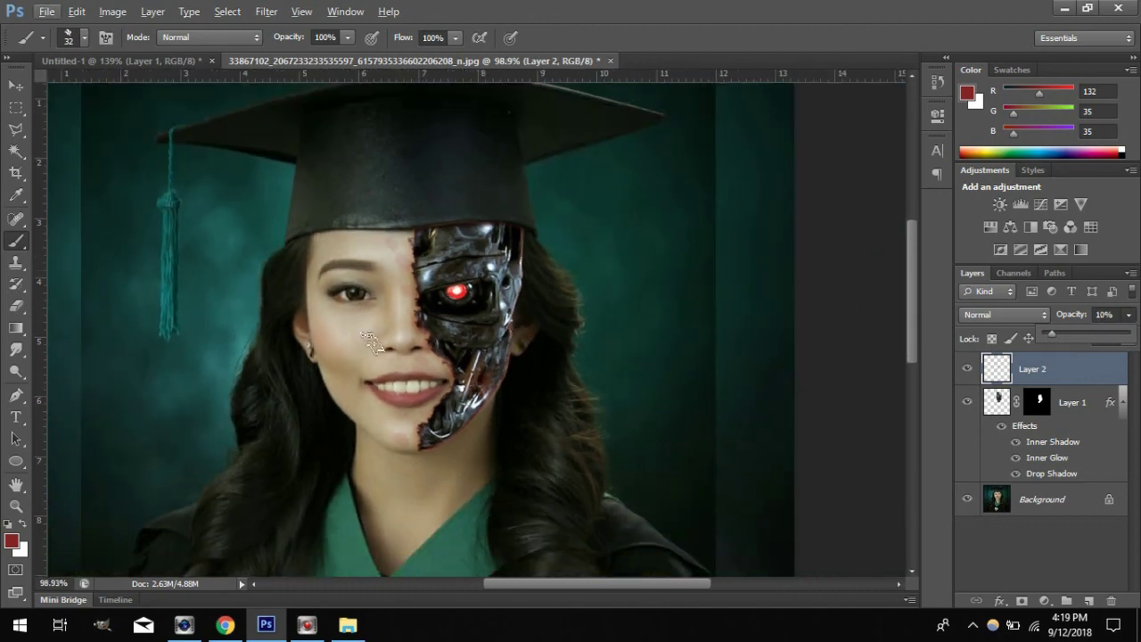
pyautogui.scroll(-2, 367, 352)
pyautogui.scroll(-2, 366, 357)
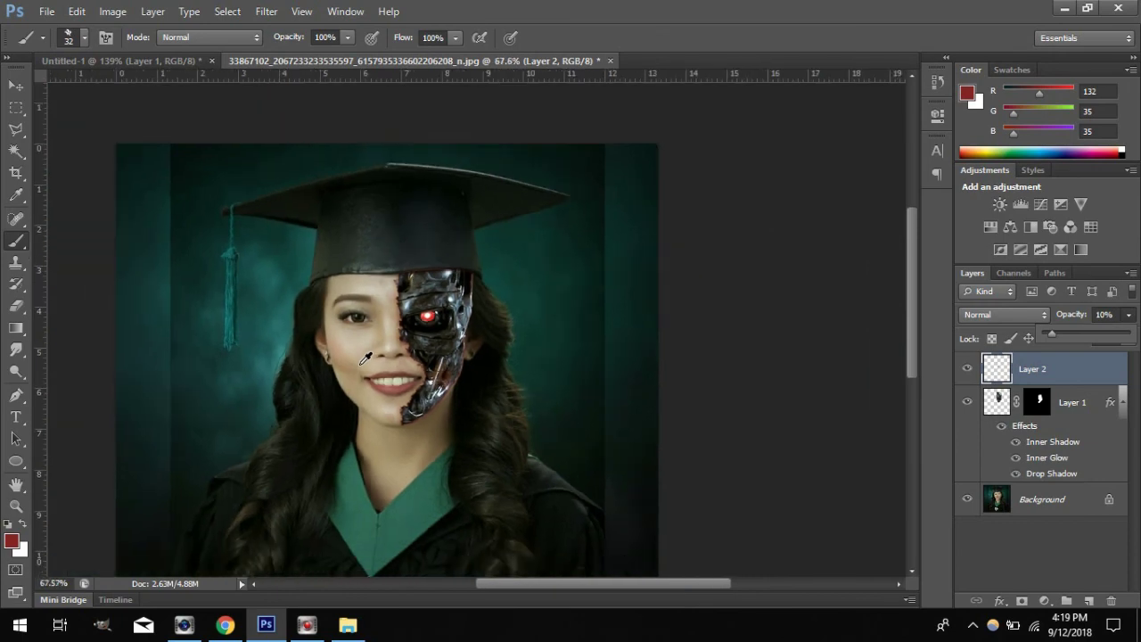
pyautogui.scroll(-2, 408, 423)
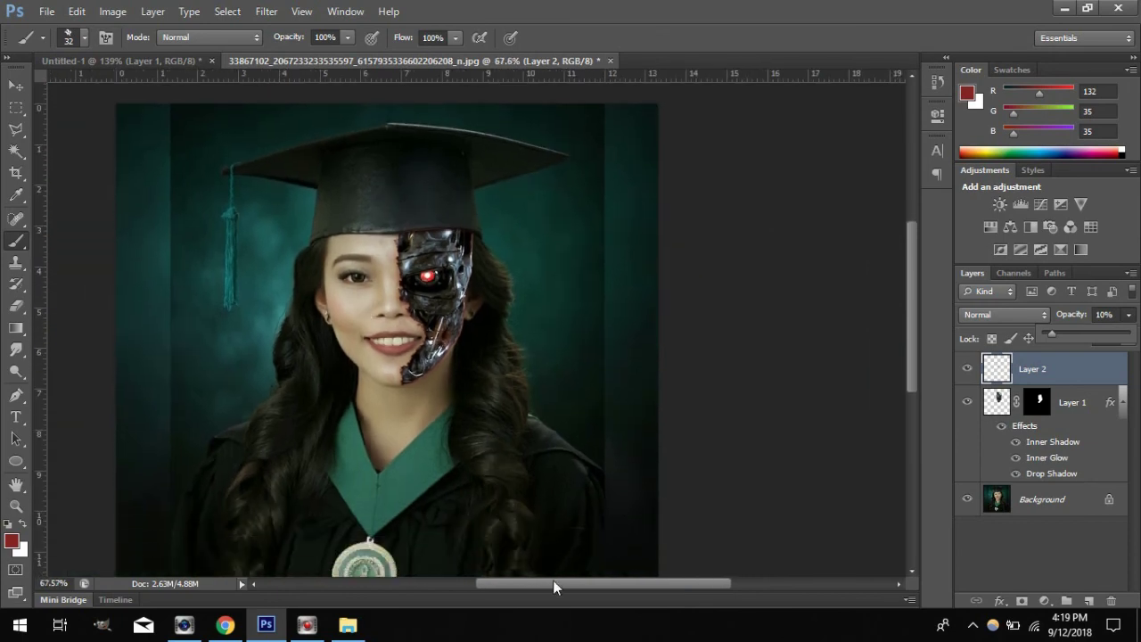
pyautogui.click(552, 583)
pyautogui.moveTo(521, 584); pyautogui.dragTo(510, 586)
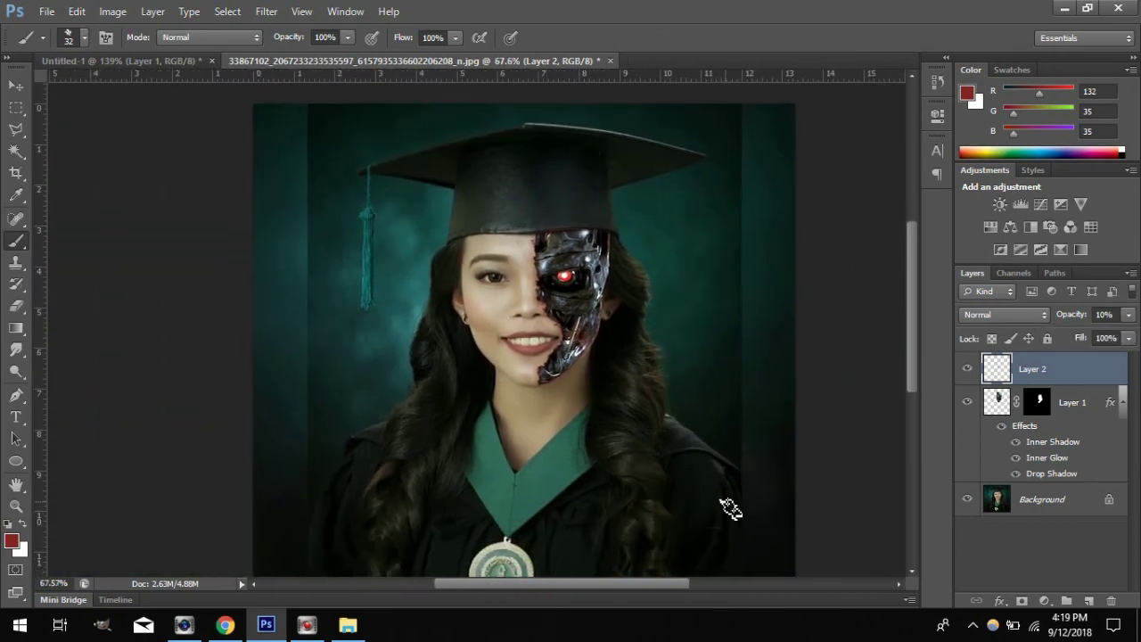